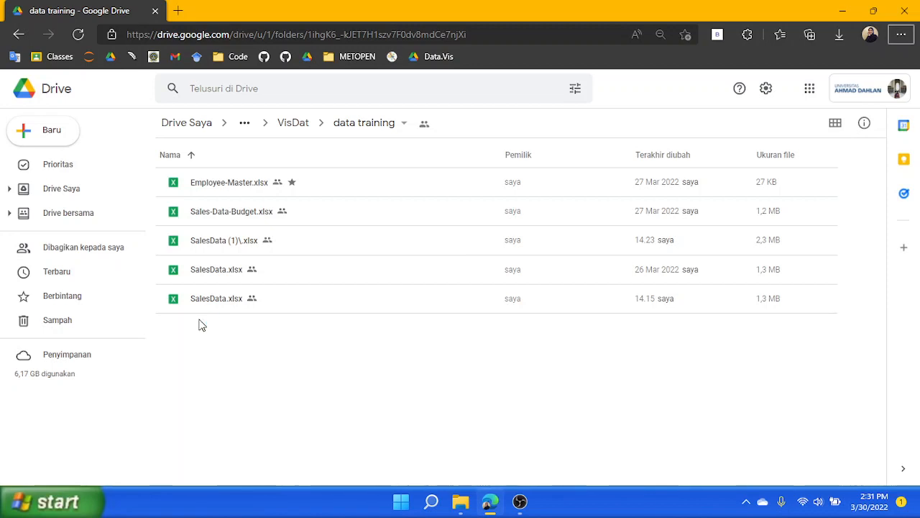
Open the most recently modified SalesData.xlsx file from the data training folder as a spreadsheet
left_click(210, 299)
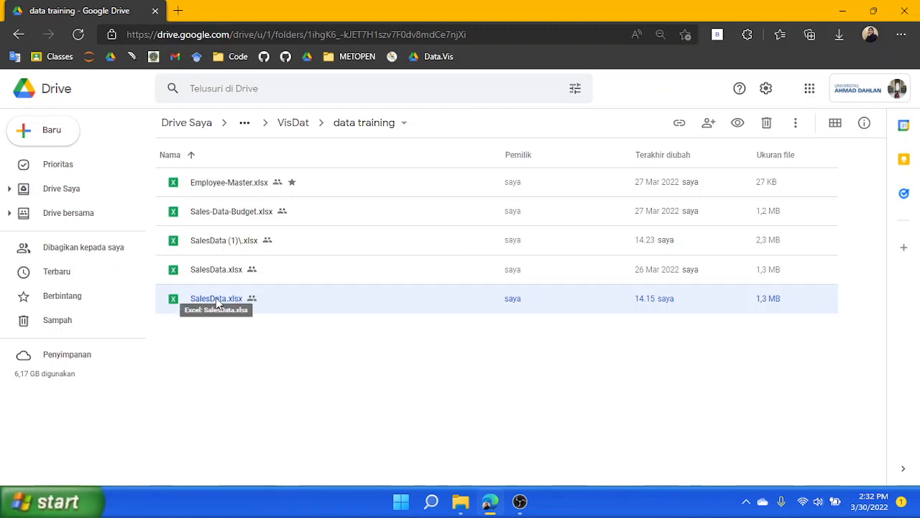
double_click(217, 302)
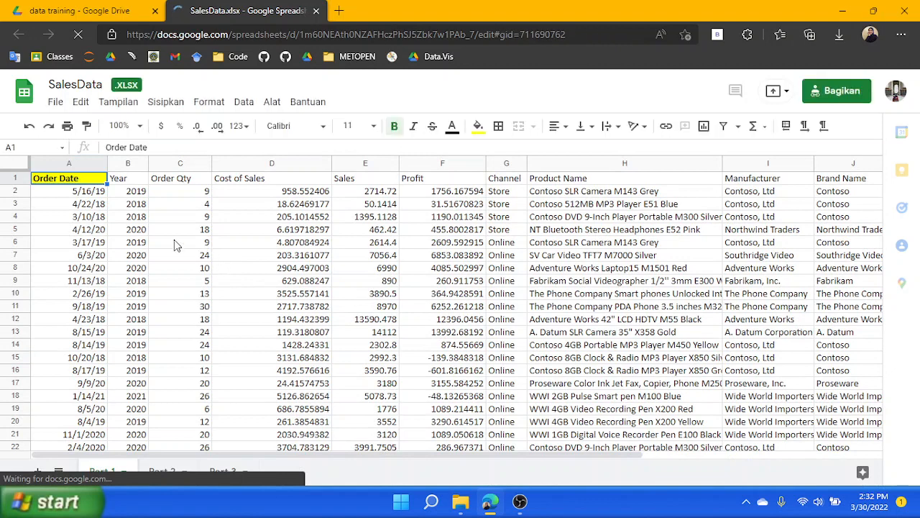
left_click(174, 242)
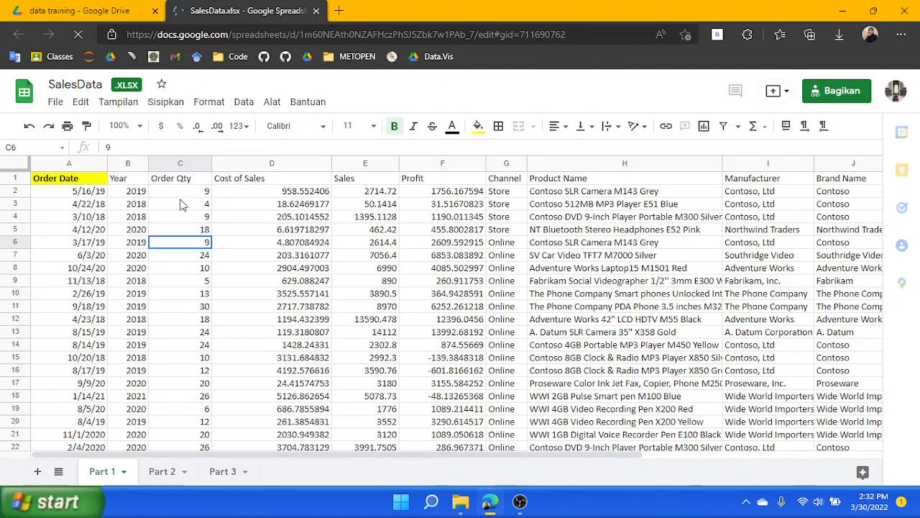
left_click(59, 181)
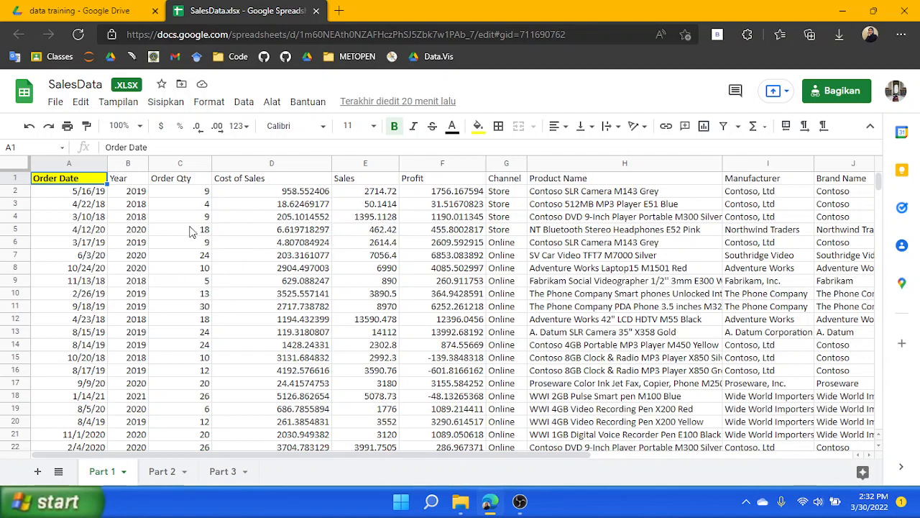
Add a new sheet and move its tab to the end, after Part 3
left_click(37, 472)
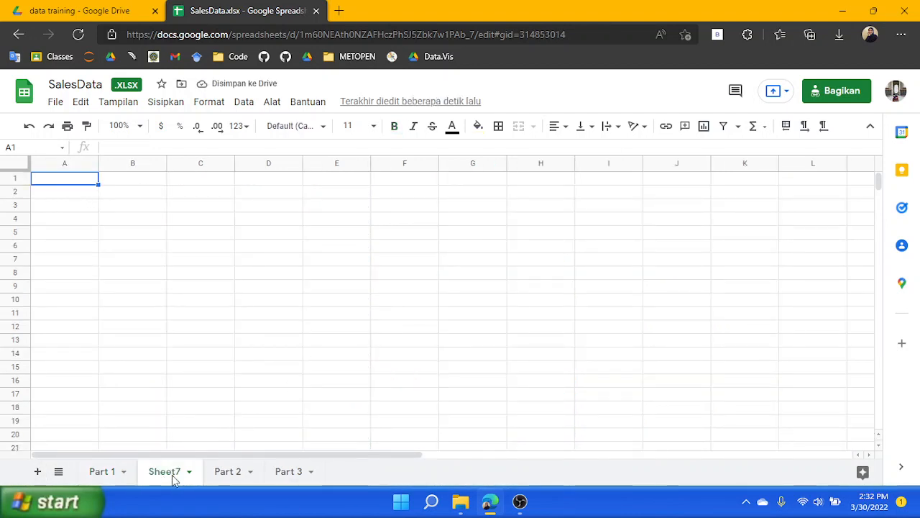
left_click_drag(176, 473, 305, 456)
left_click(72, 180)
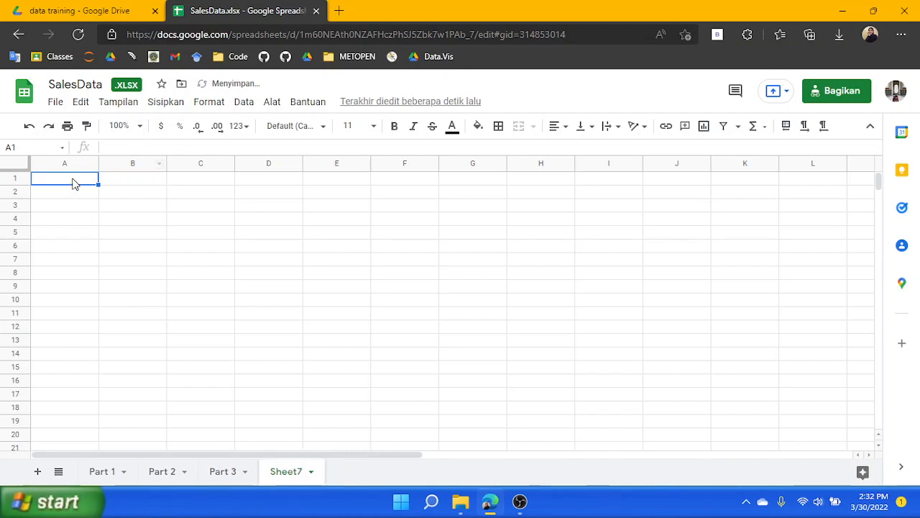
Enter 'Rule yang perlu di perhatikan:' in cell B2 of the new sheet and merge cells B2 through D2
left_click(130, 195)
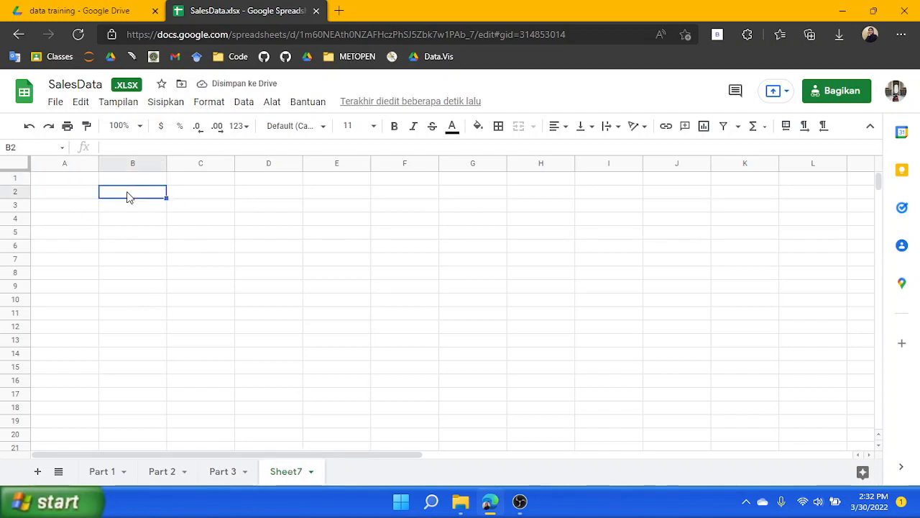
type("Rule yang pe")
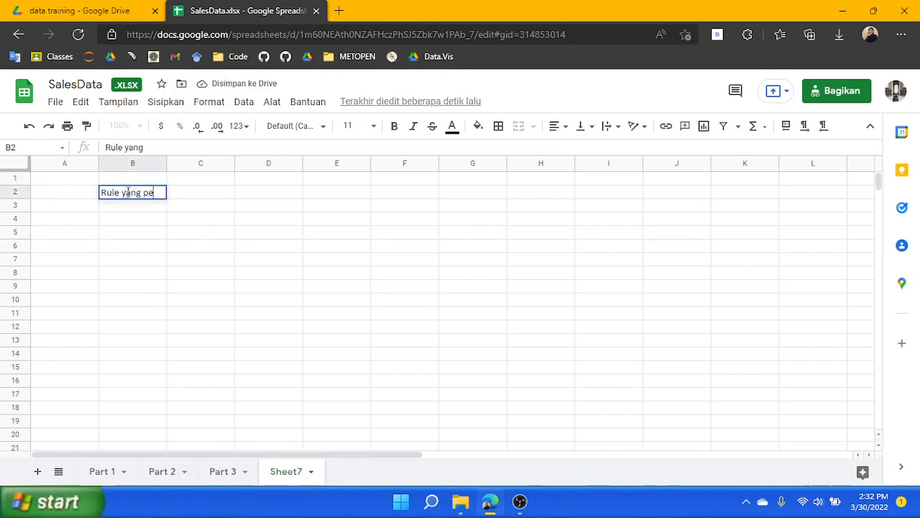
type("rlu di perhatikan:")
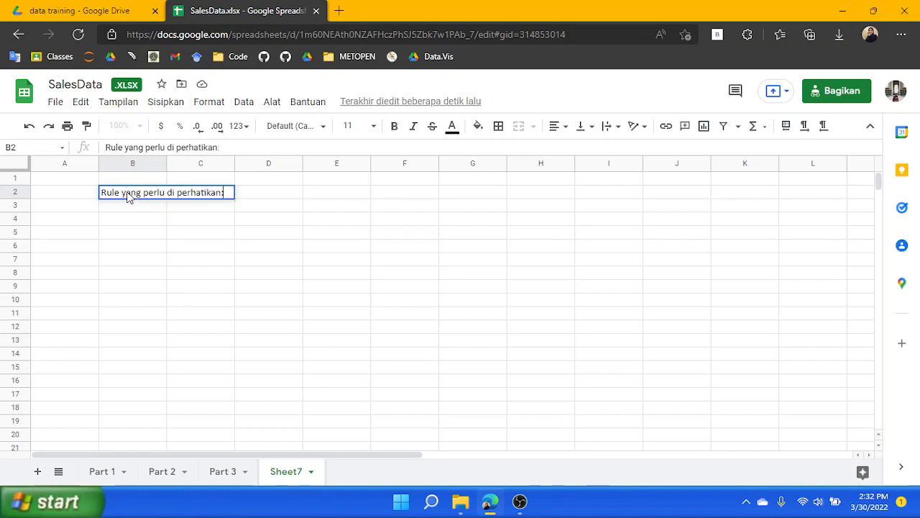
key("Return")
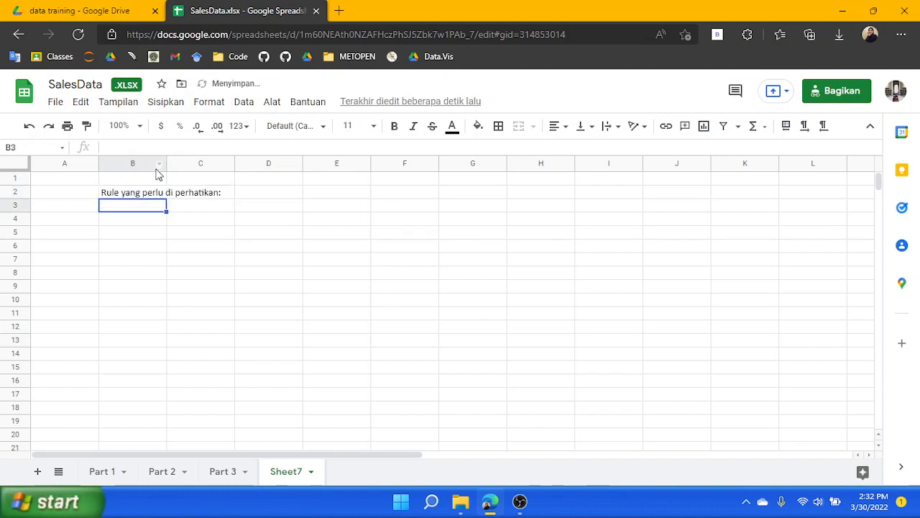
left_click_drag(158, 195, 270, 194)
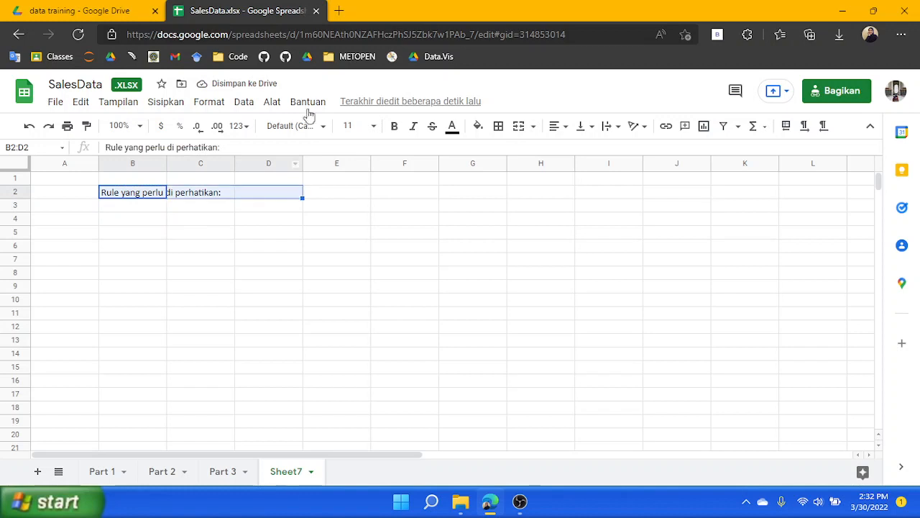
left_click(519, 126)
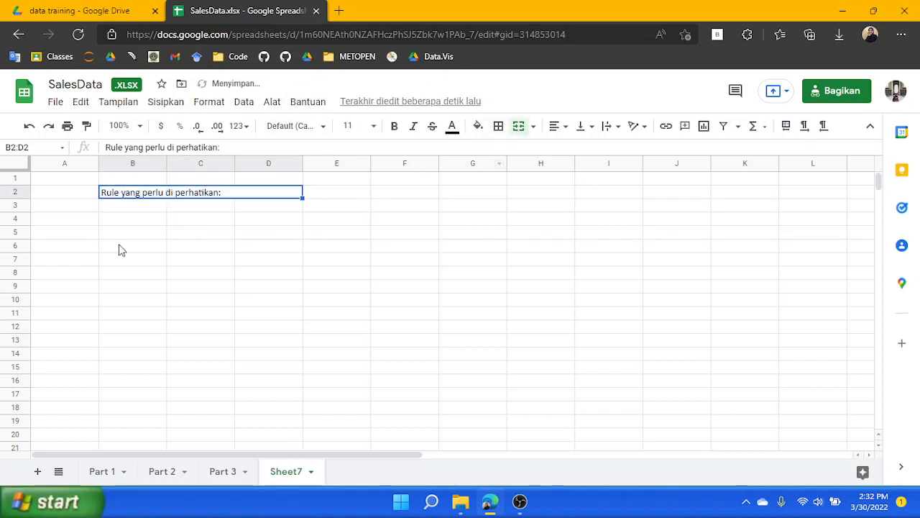
Enter 'Setiap kolom adalah berisi atribut data' in cell B3
left_click(153, 206)
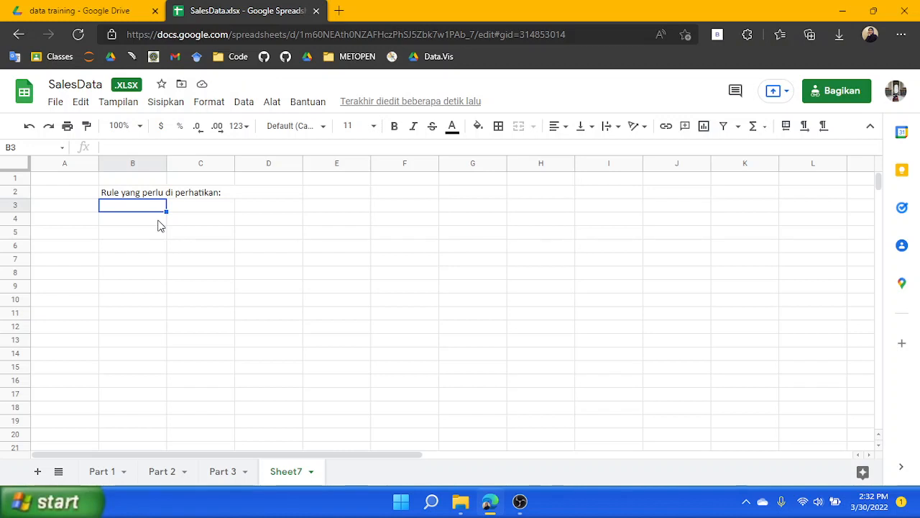
type("S")
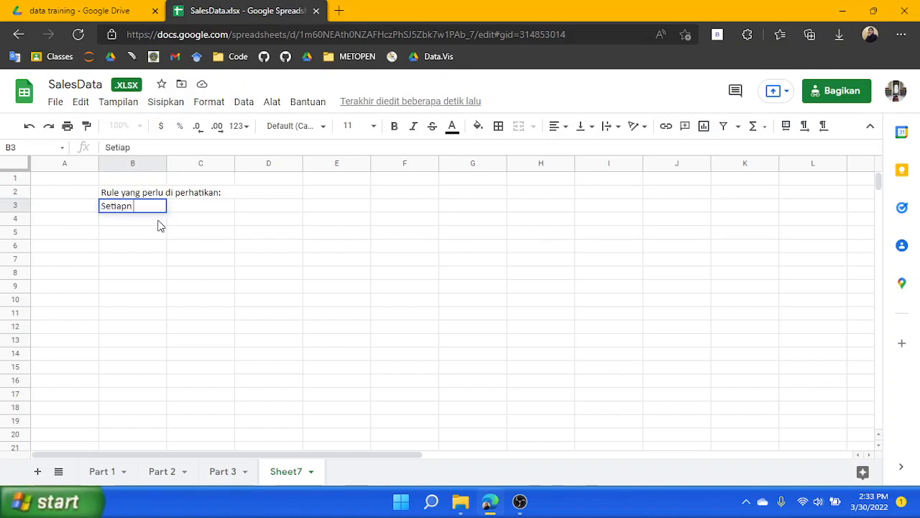
type("etiap kol")
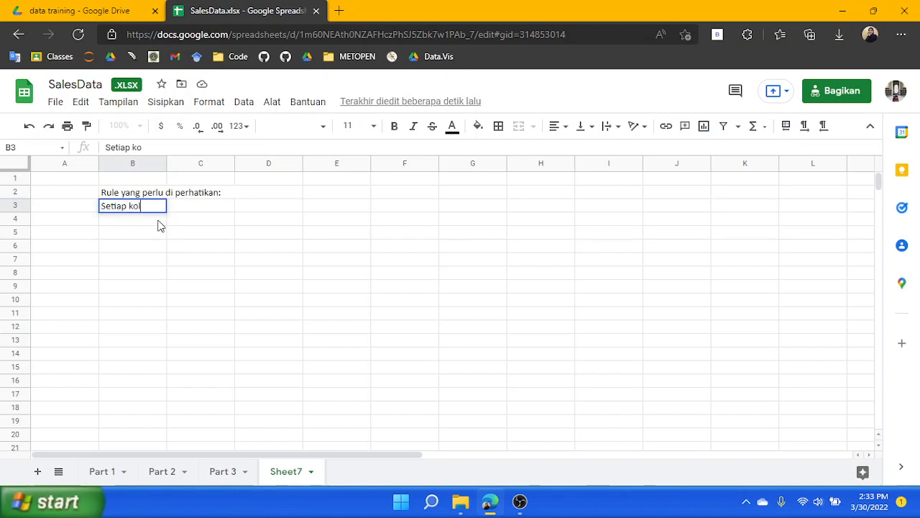
type("om adalah berisi")
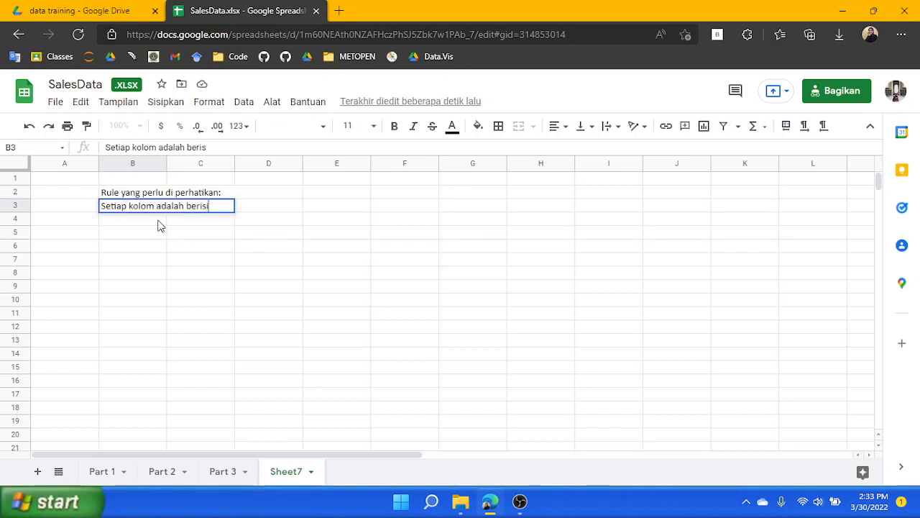
type(" atribut data")
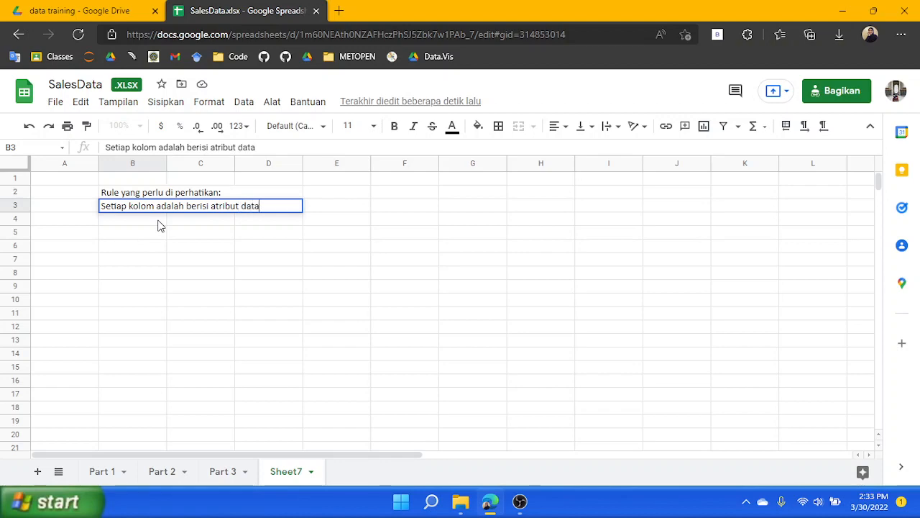
Review the column headers and rows of the Part 1 data sheet
left_click(100, 472)
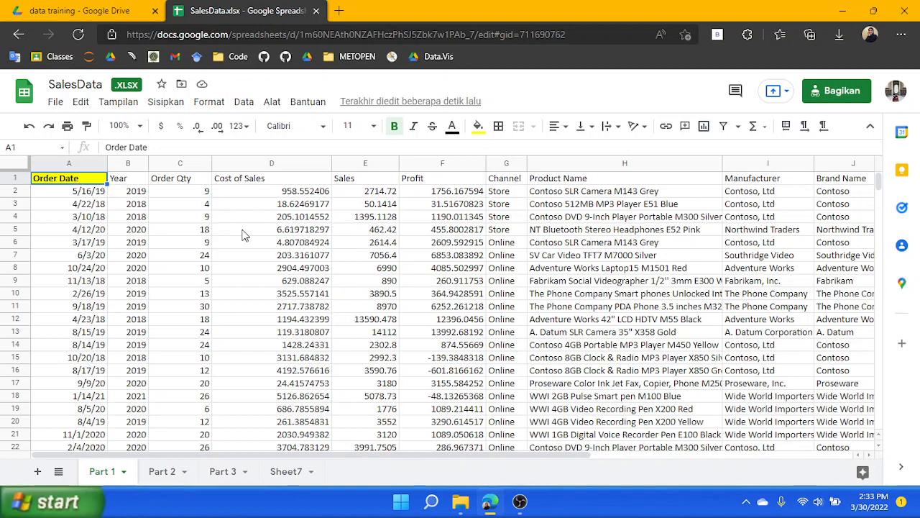
key("Right")
key("Right")
key("Right")
key("Right")
key("Right")
key("Right")
key("Right")
key("Right")
key("Right")
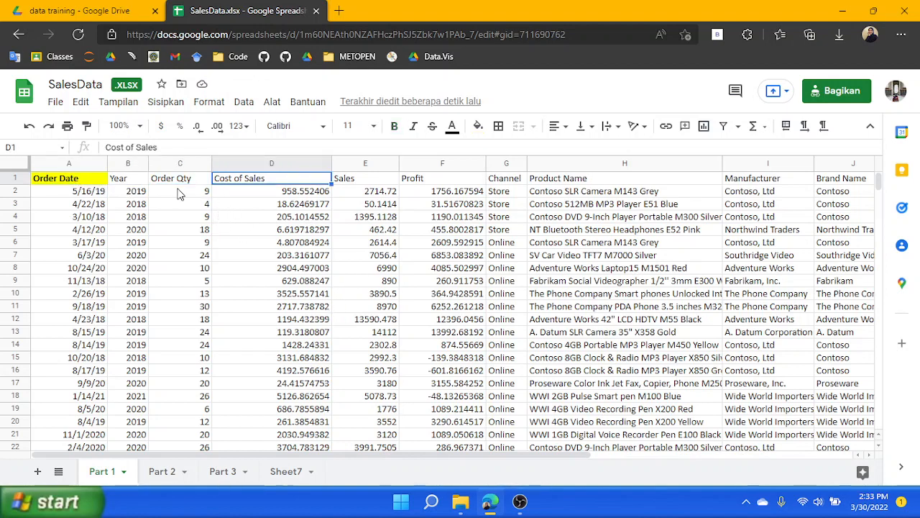
key("Right")
key("Right")
key("Right")
key("Right")
key("Right")
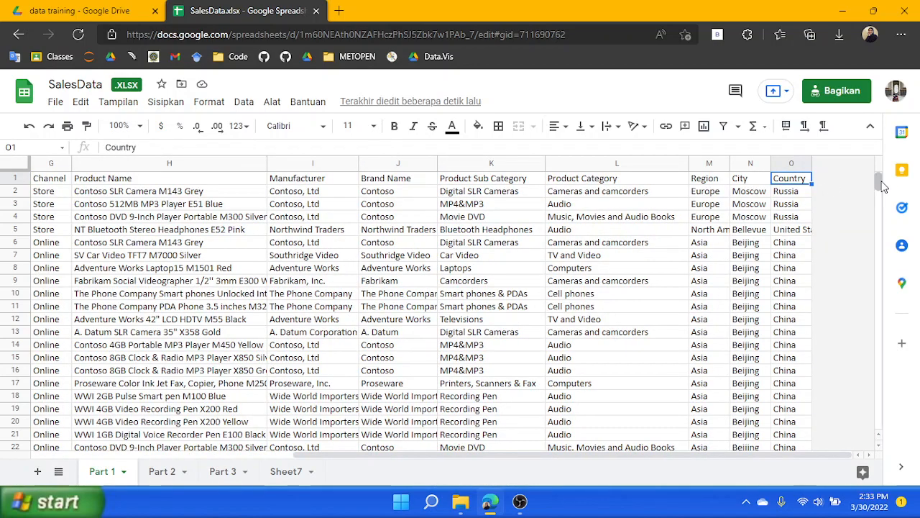
left_click_drag(880, 185, 874, 125)
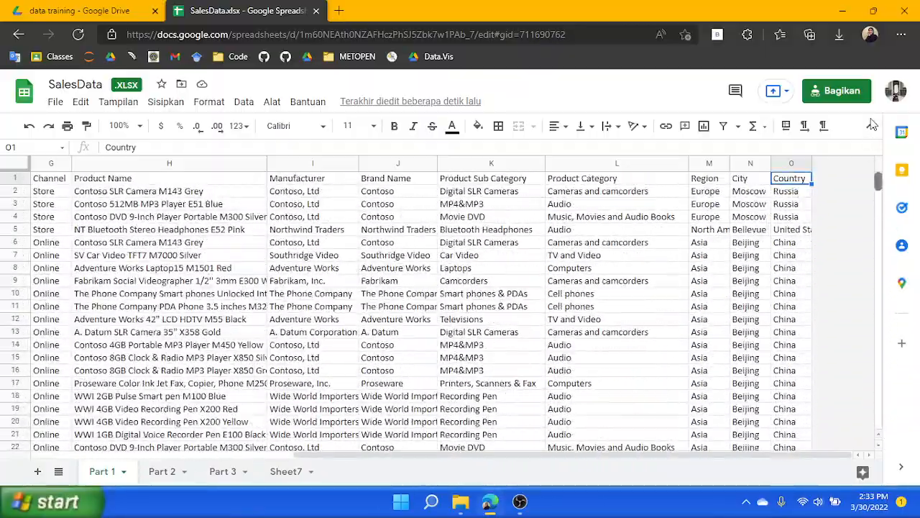
left_click_drag(493, 461, 230, 460)
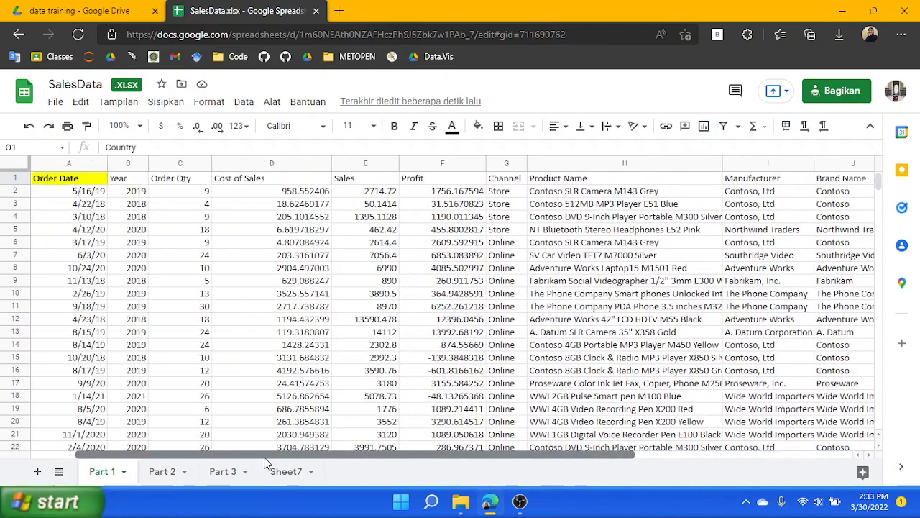
scroll(324, 299, "down", 10)
scroll(325, 299, "up", 10)
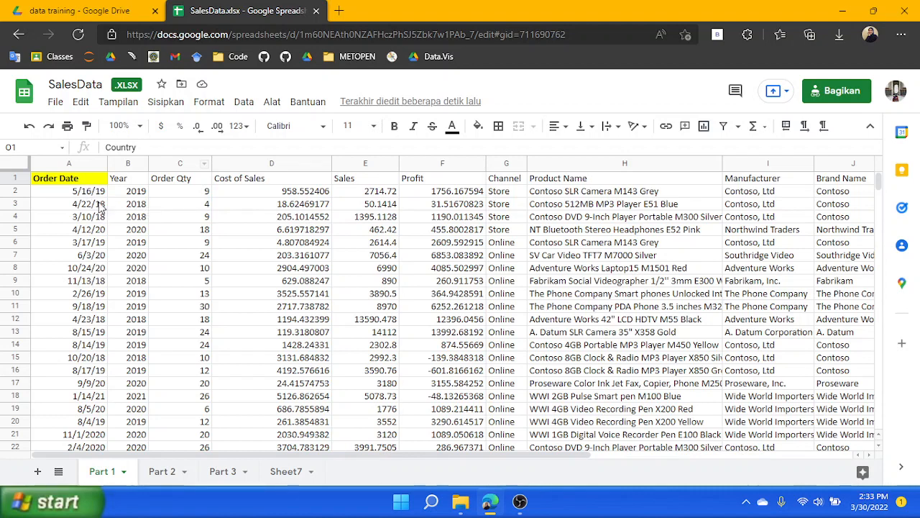
Enter 'Nama kolom harus refresentatif' in cell B4 of Sheet7
left_click(286, 471)
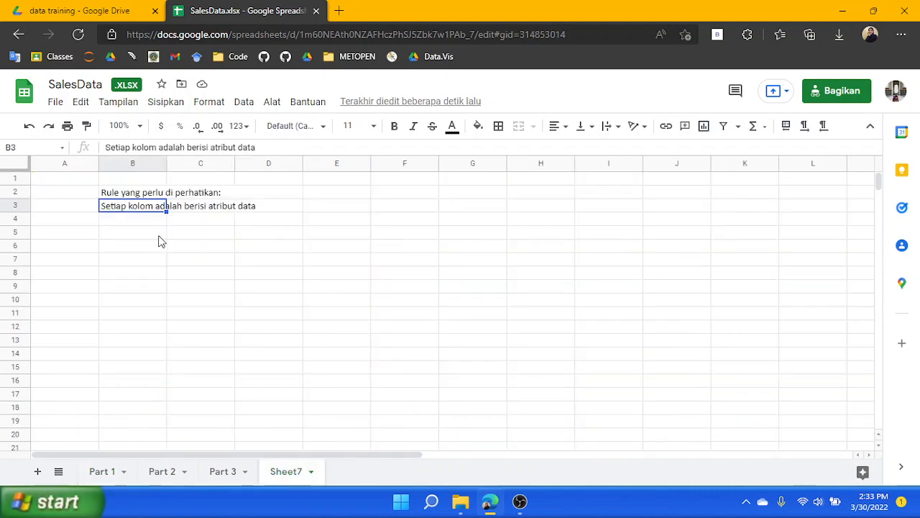
left_click(123, 224)
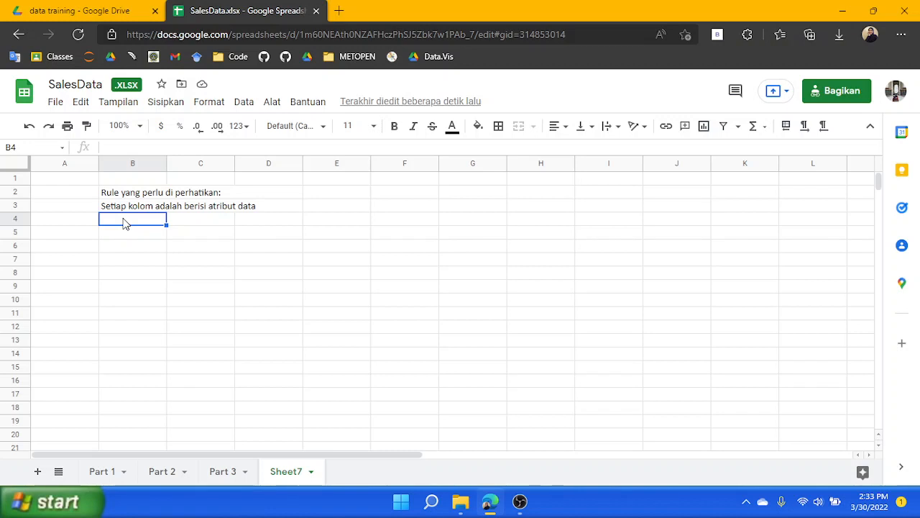
type("Nama kolom harus refres")
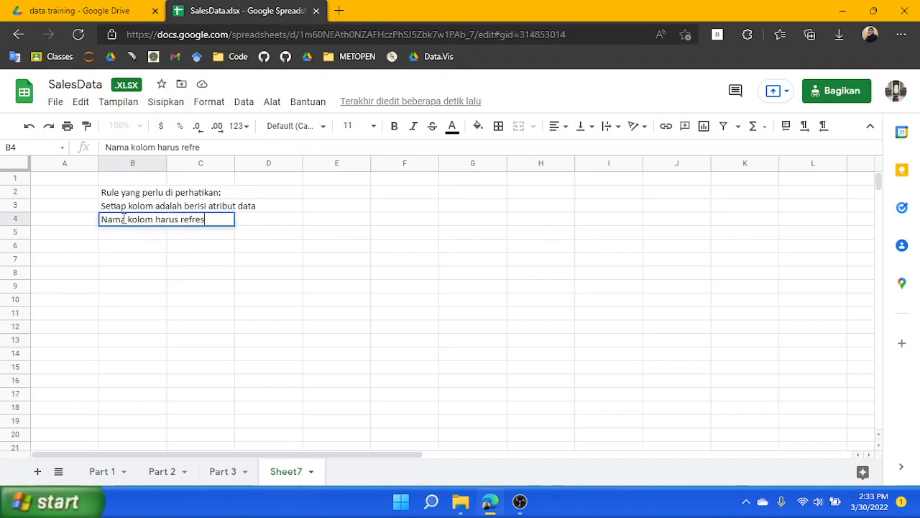
type("entatif")
left_click(261, 210)
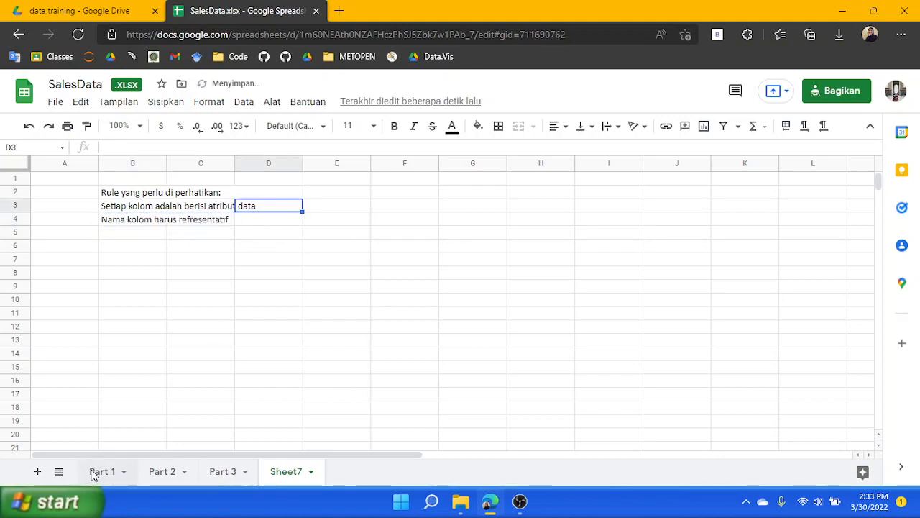
Step through each column header of the Part 1 sheet from Order Date to Country and back
left_click(101, 472)
left_click(82, 180)
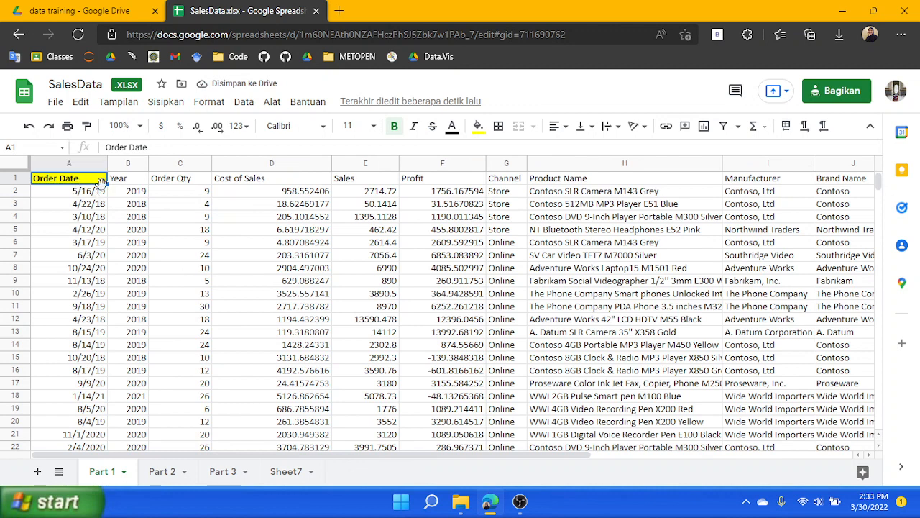
left_click(127, 186)
left_click(180, 183)
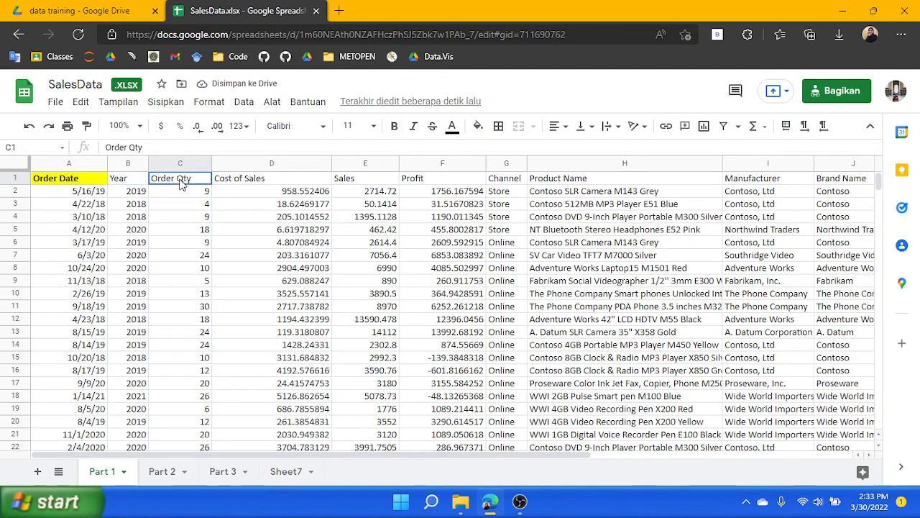
left_click(241, 181)
left_click(360, 184)
left_click(467, 184)
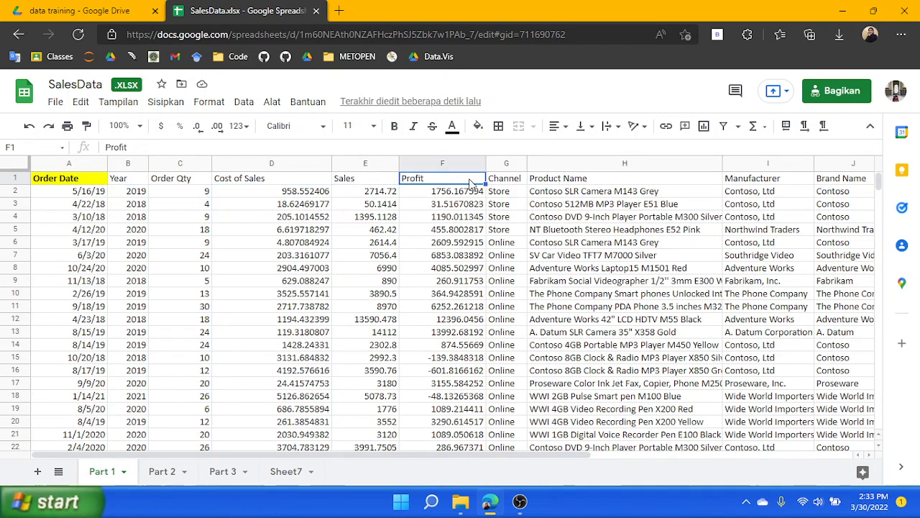
key("Right")
key("Right")
key("Right")
key("Right")
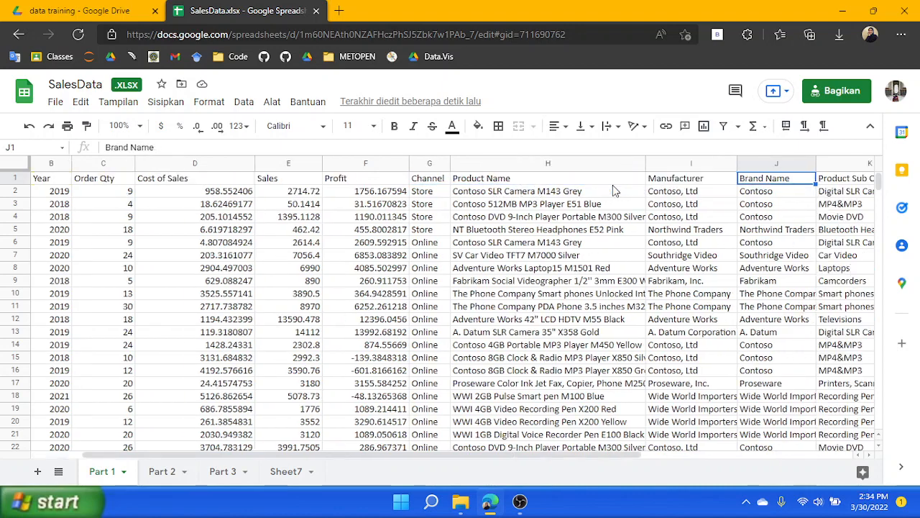
key("Right")
key("Right")
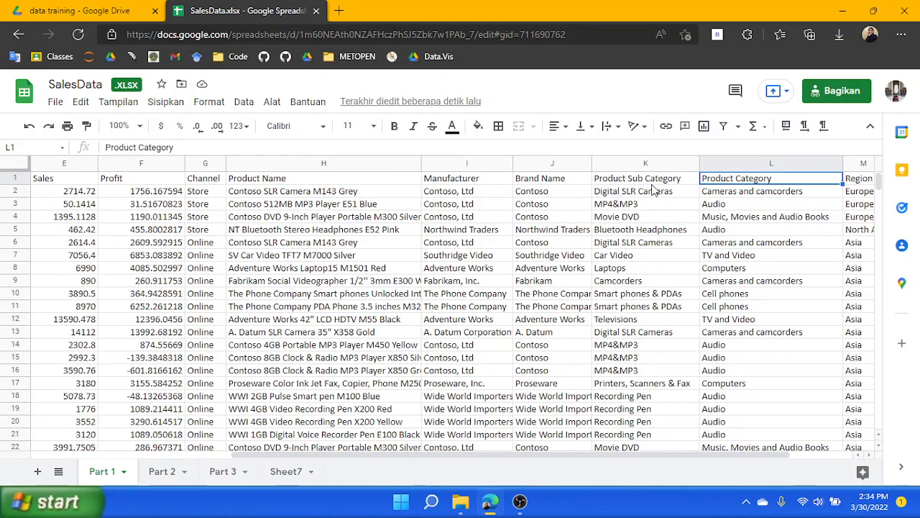
key("Right")
key("Right")
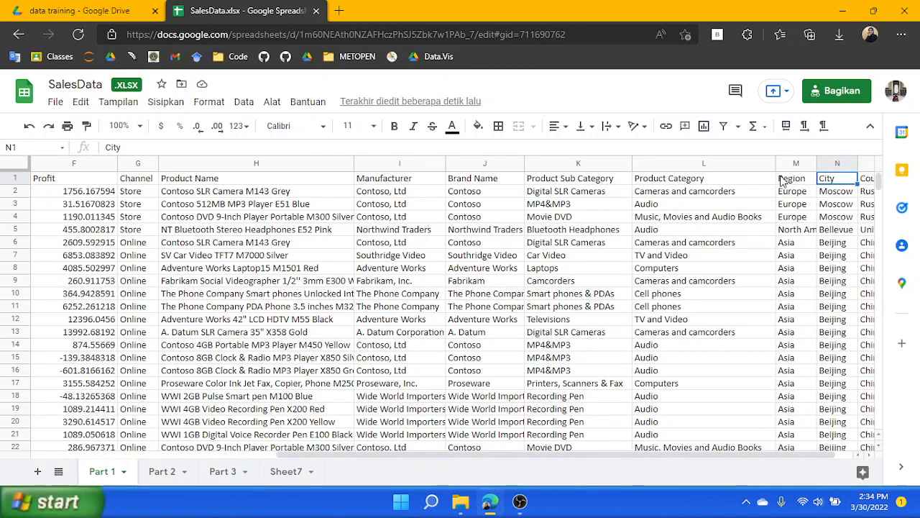
key("Right")
key("Left")
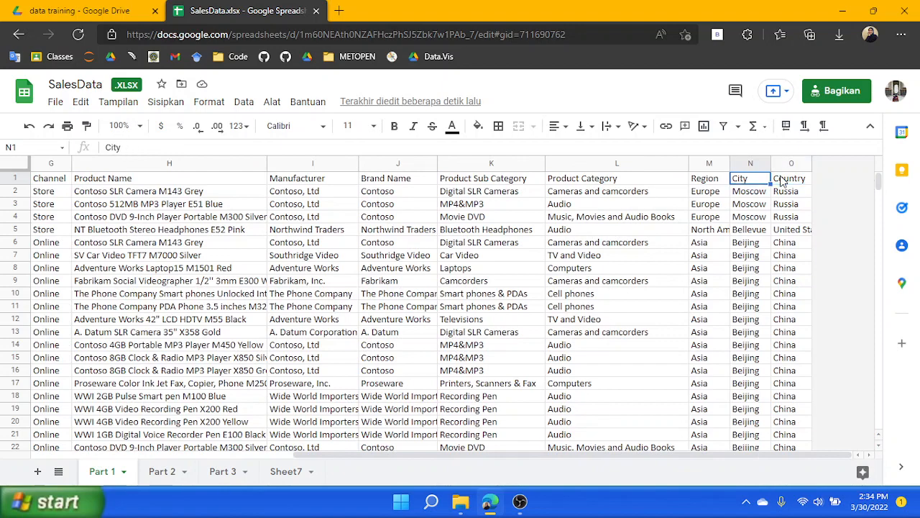
key("ctrl+Left")
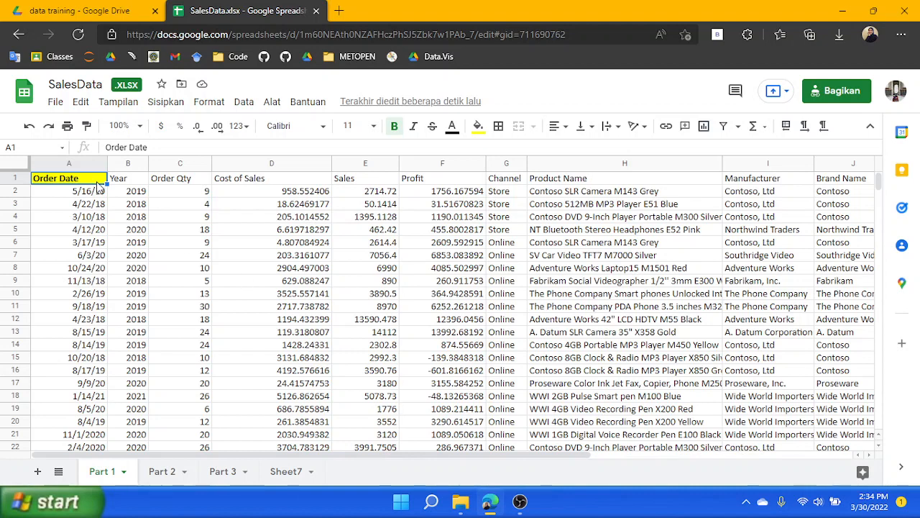
Enter 'Setiap kolom harus memiliki tipe data' in cell B5 of Sheet7
left_click(285, 471)
left_click(132, 234)
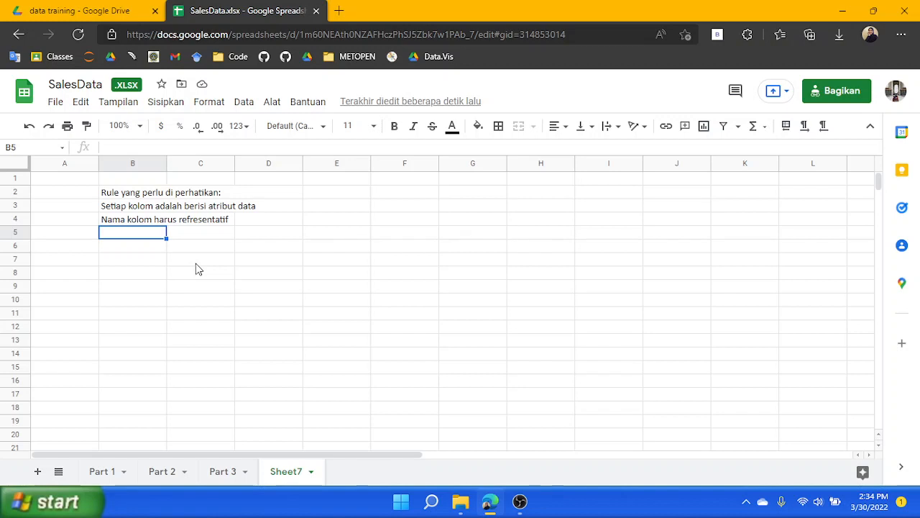
type("Setiap kolo")
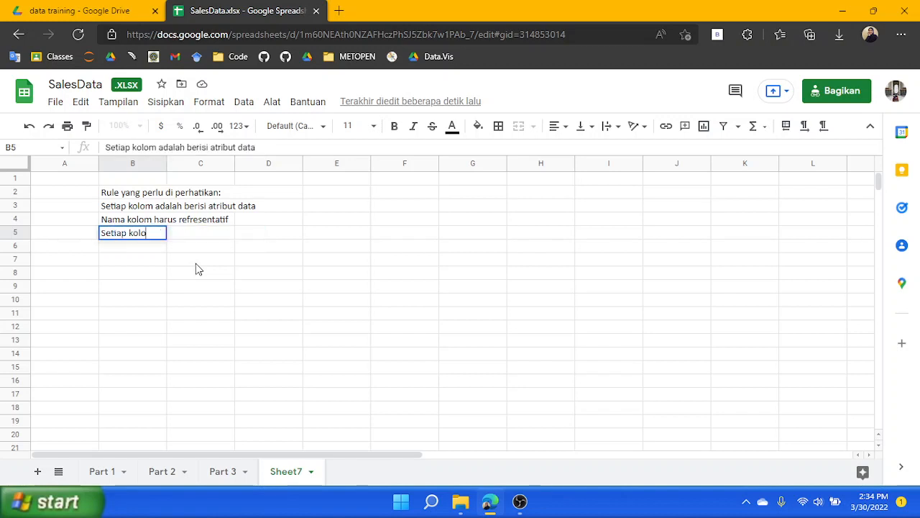
type("m harus memili")
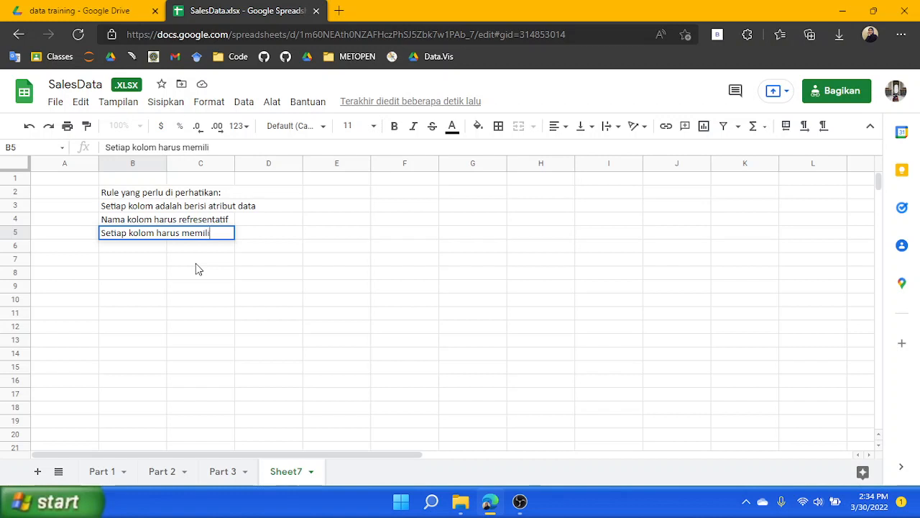
type("ki tipe data")
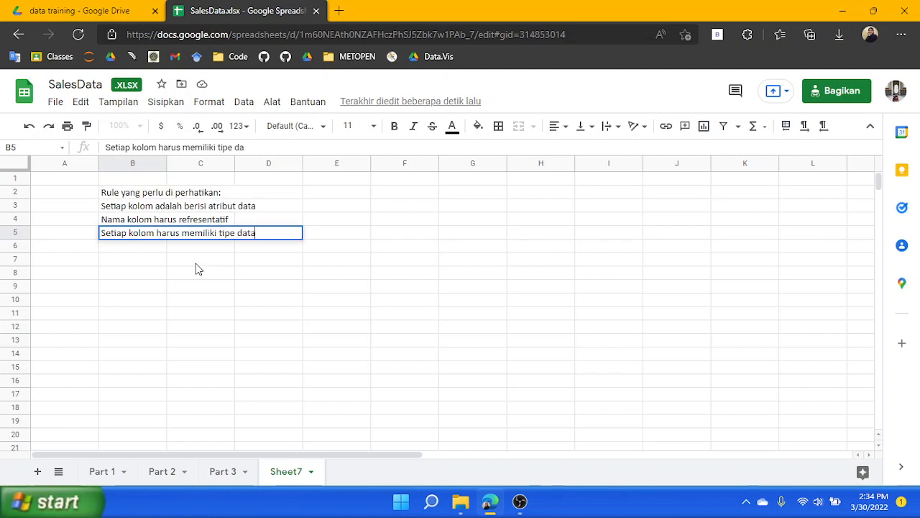
left_click(179, 253)
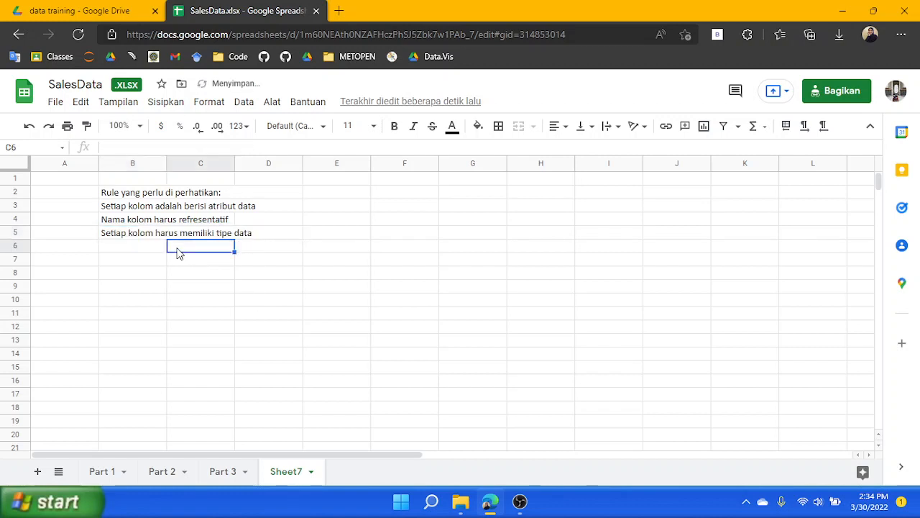
left_click(156, 254)
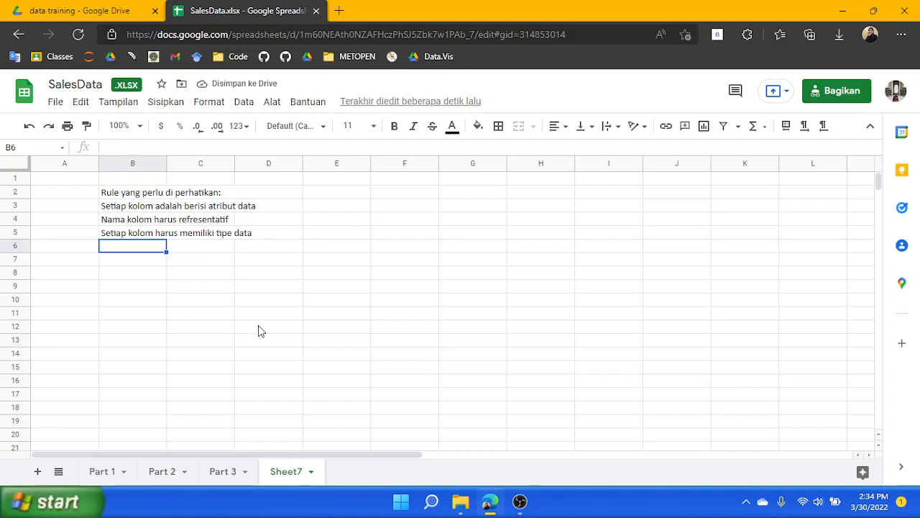
Check the Order Qty, Cost of Sales and Channel columns in Part 1, then enter 'Jangan memasukkan data penjumlahan di bagian bawah' in Sheet7 cell B6
left_click(103, 472)
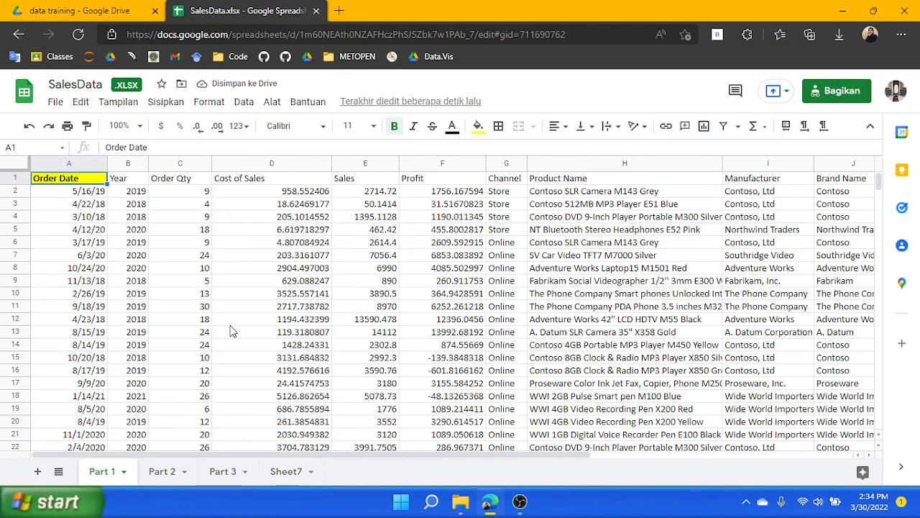
left_click(177, 164)
left_click(308, 163)
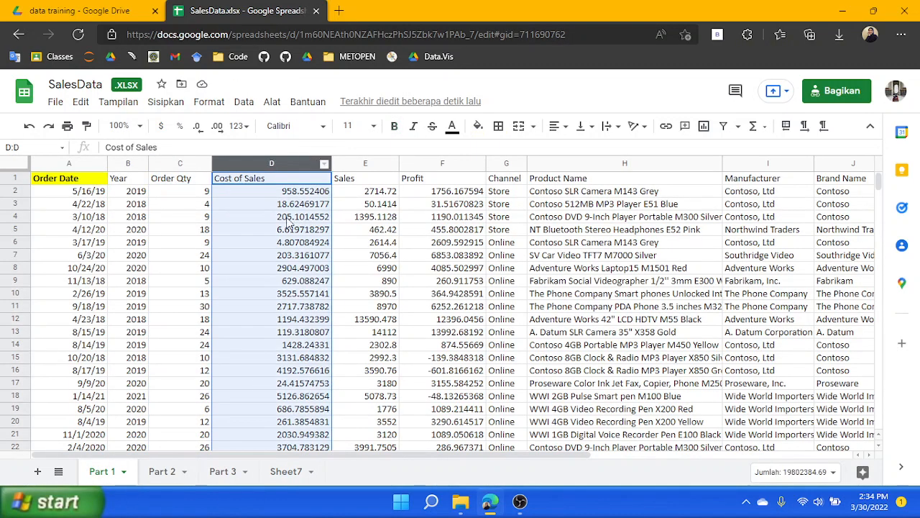
left_click(503, 164)
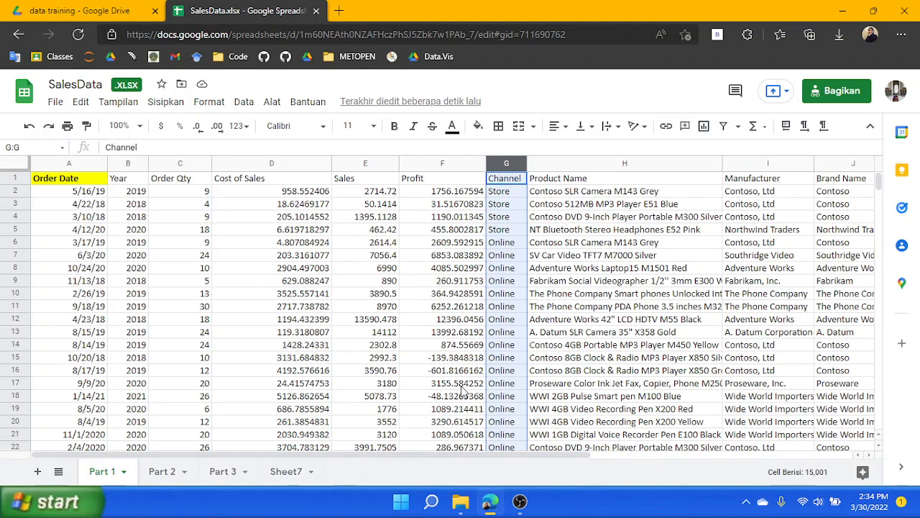
left_click(285, 471)
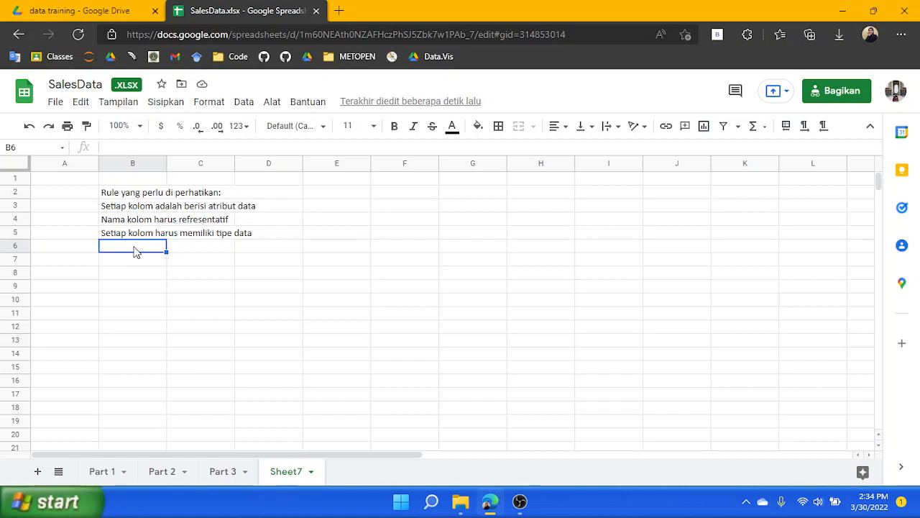
type("Jangan")
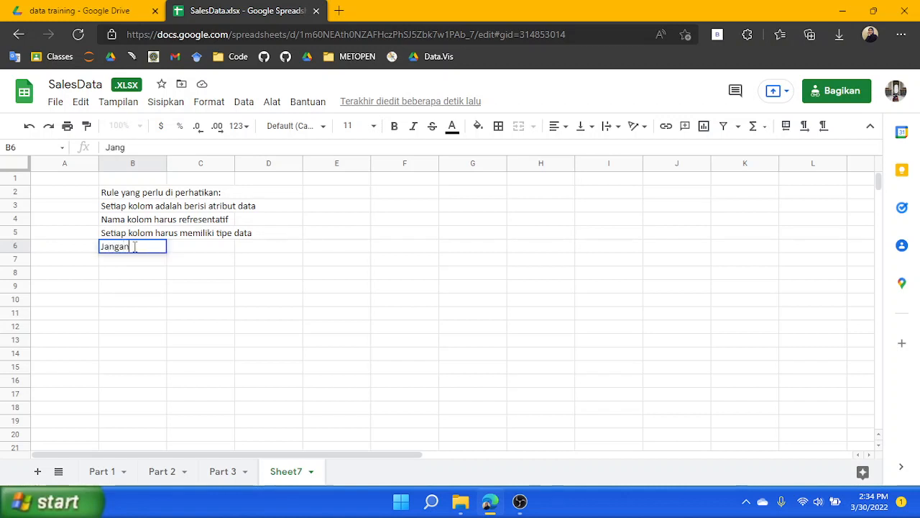
type(" memasukkan da")
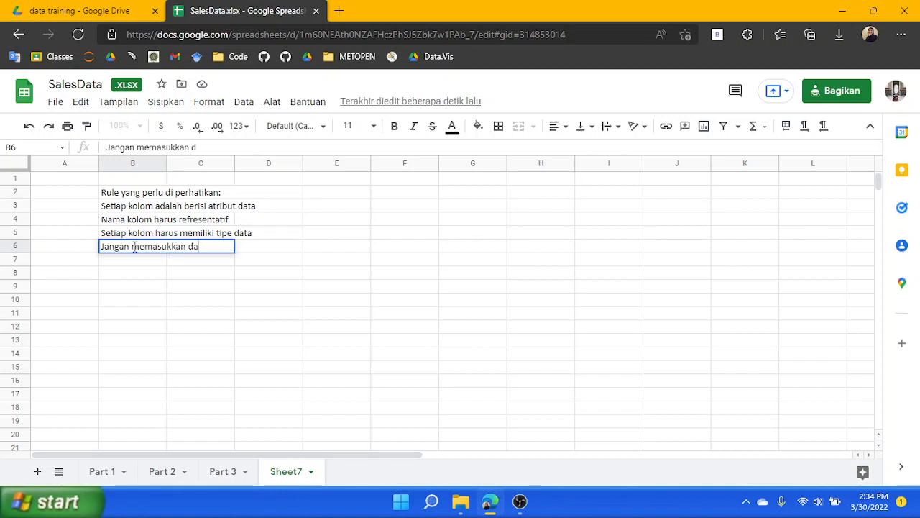
type("ta penjumlah")
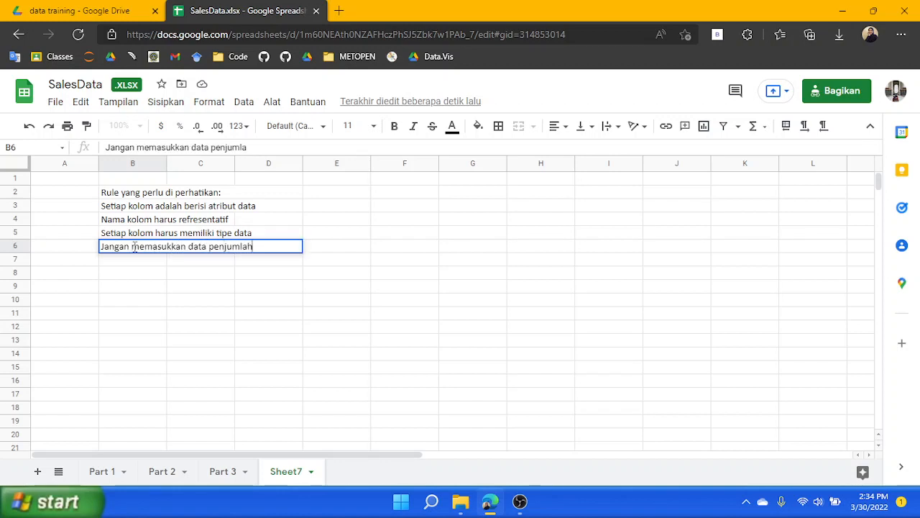
type("an di bagian bawah")
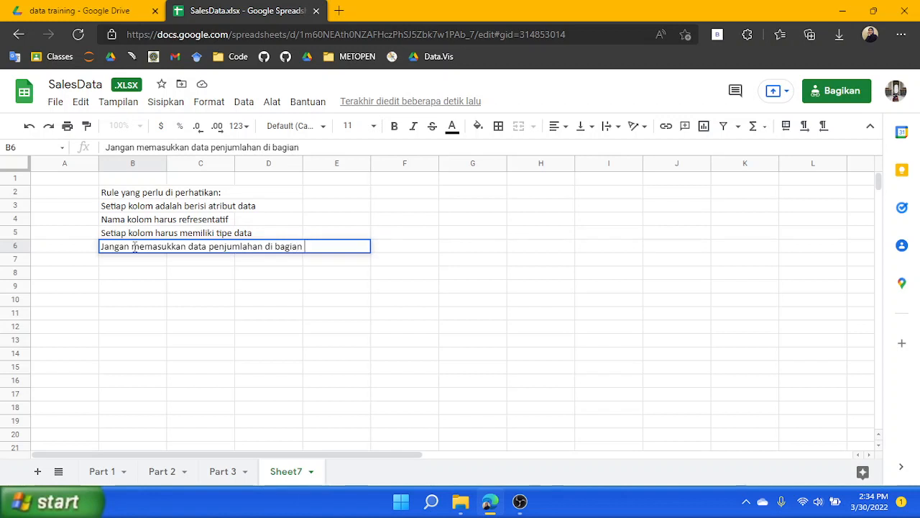
left_click(148, 288)
left_click(122, 252)
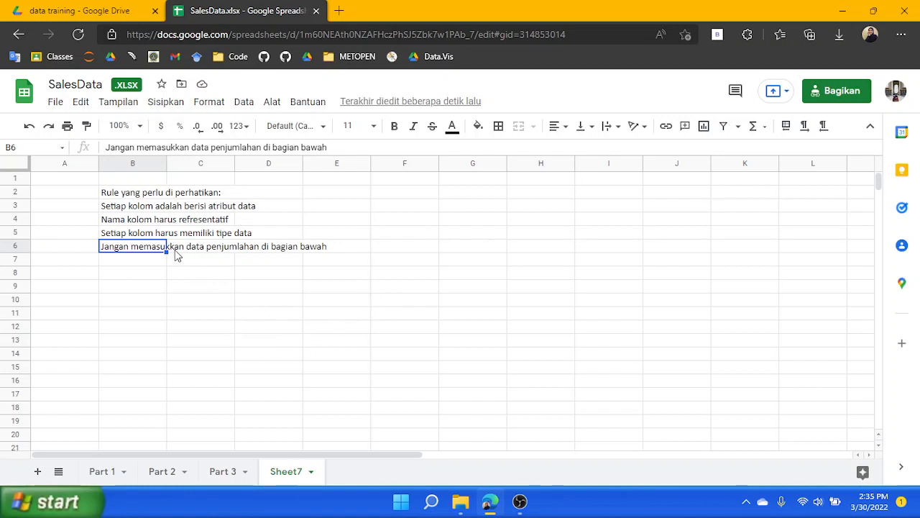
Scroll through the Part 1 data down to its last row and back to the top
left_click(102, 471)
left_click(651, 231)
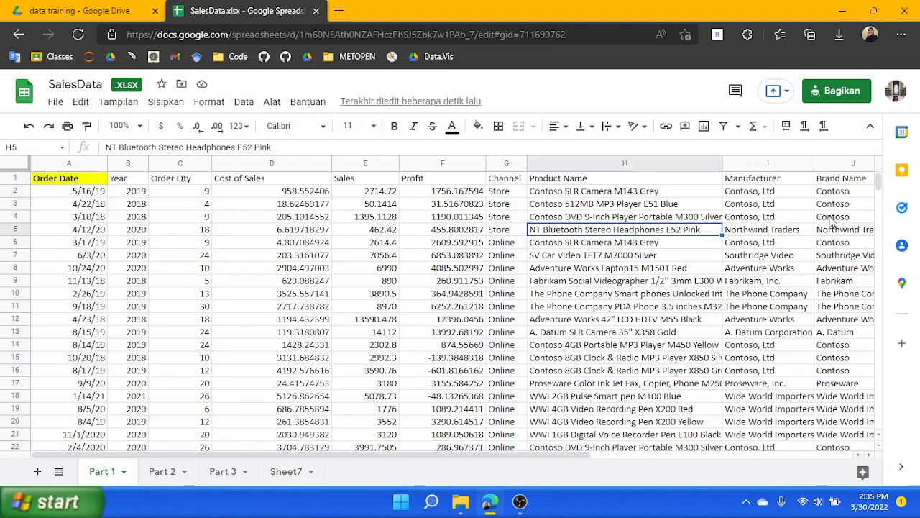
left_click_drag(879, 185, 877, 431)
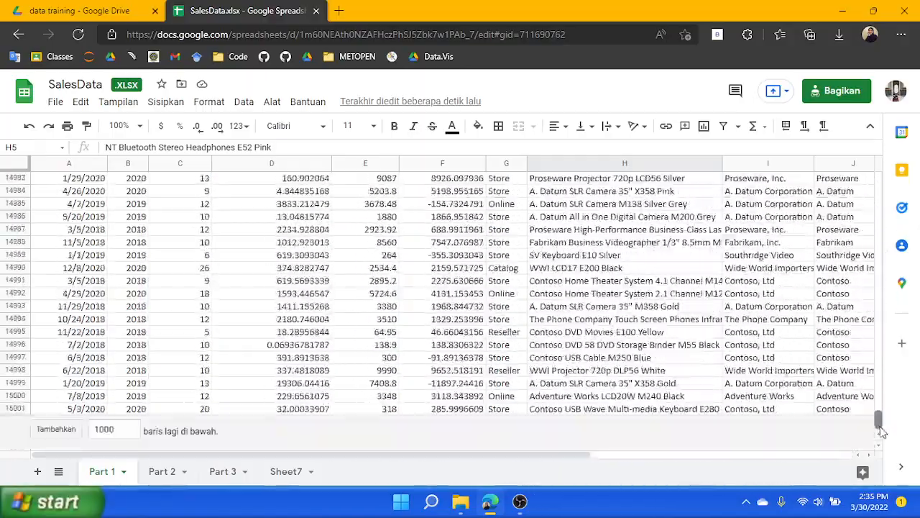
left_click(76, 409)
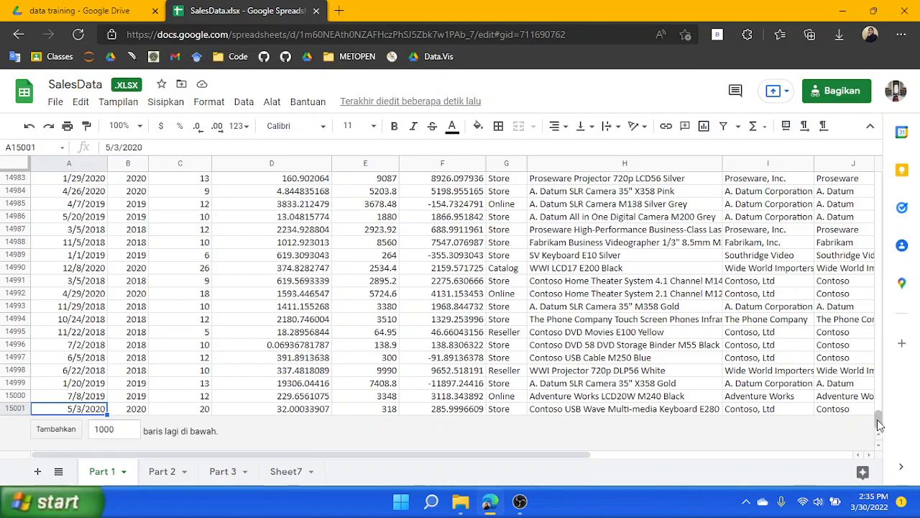
left_click_drag(879, 423, 882, 147)
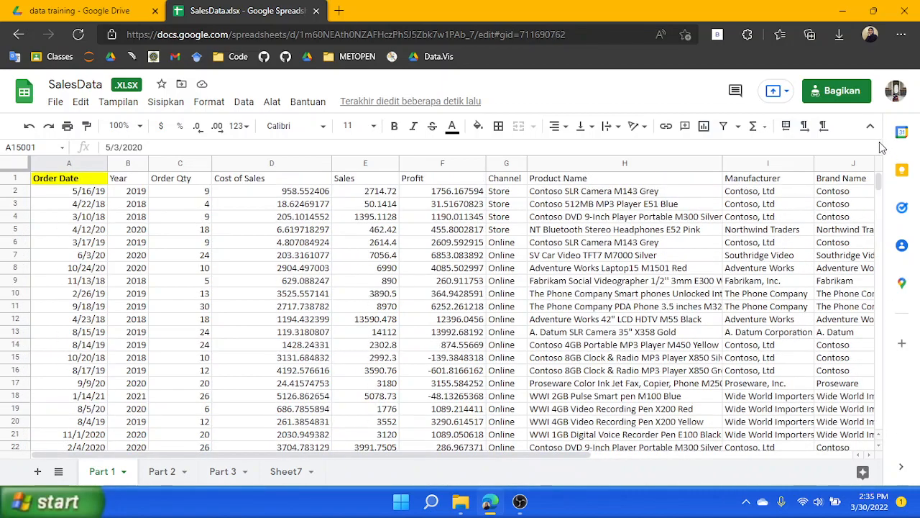
left_click(286, 471)
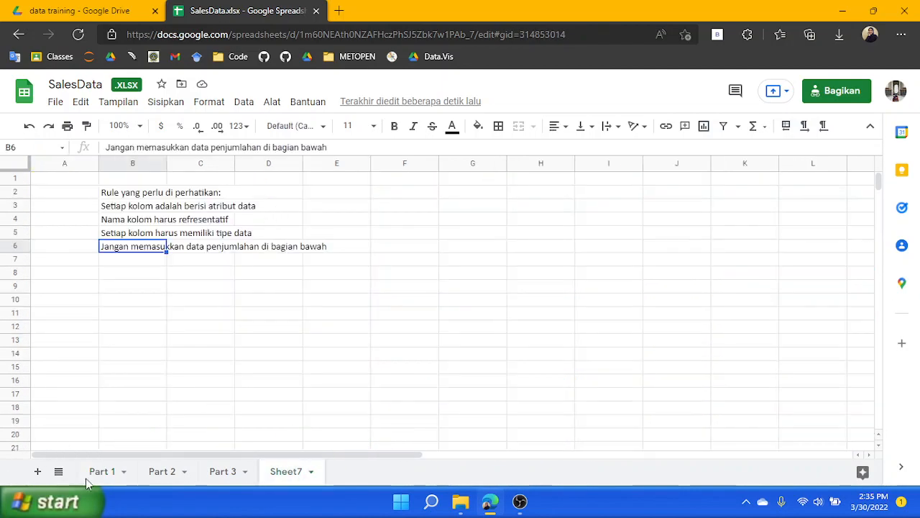
left_click(105, 473)
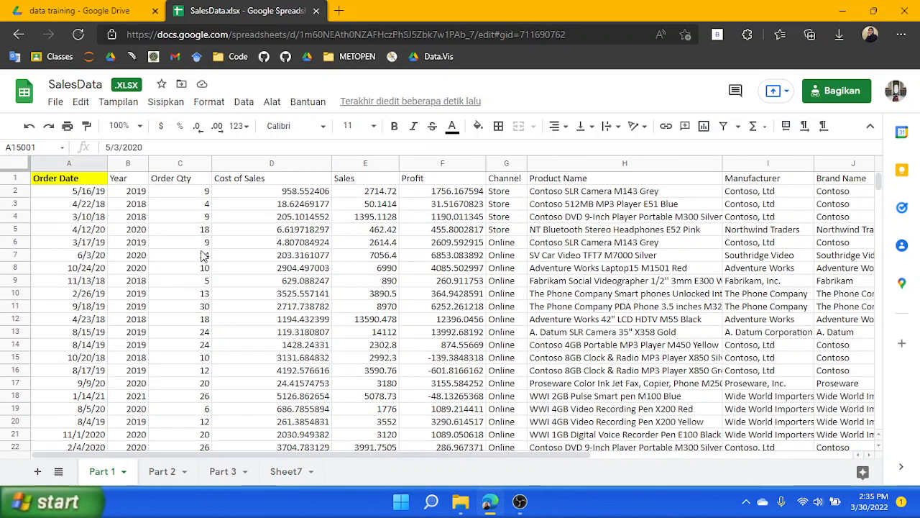
Apply the Date number format to the Order Date column on the Part 1 sheet
left_click(69, 164)
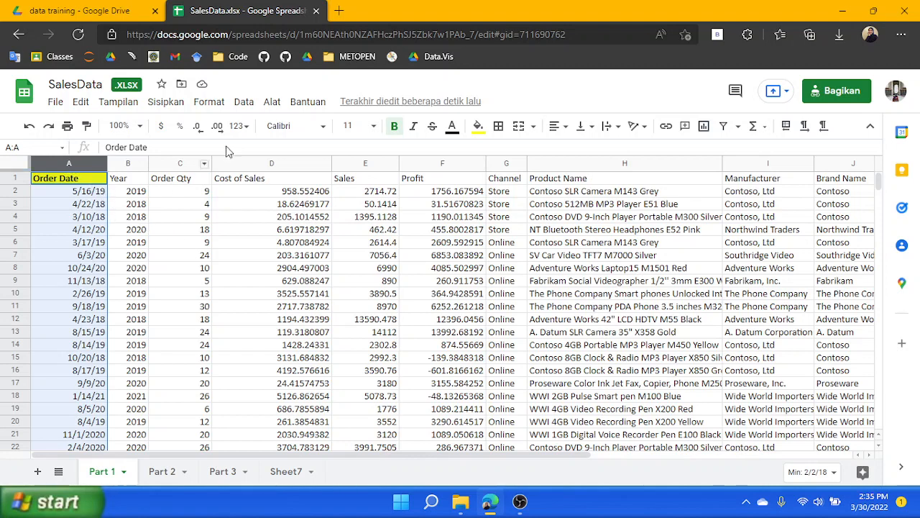
left_click(170, 207)
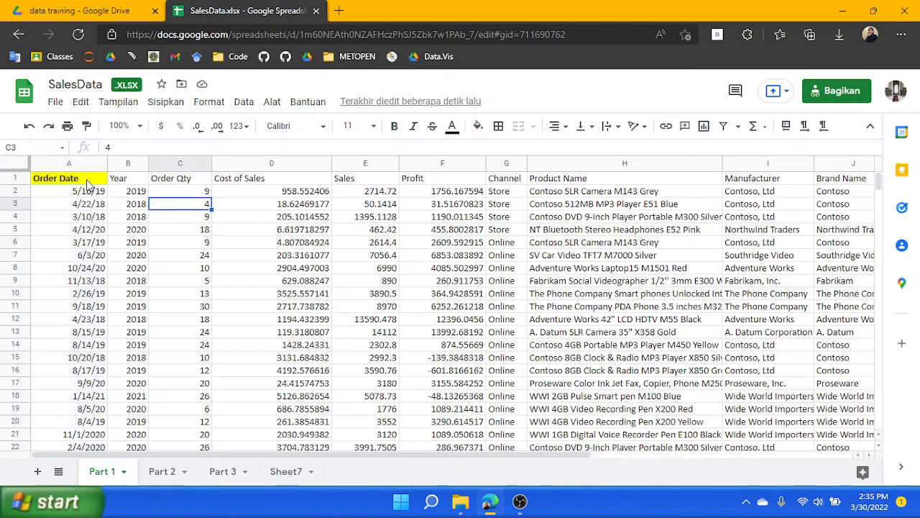
left_click(71, 164)
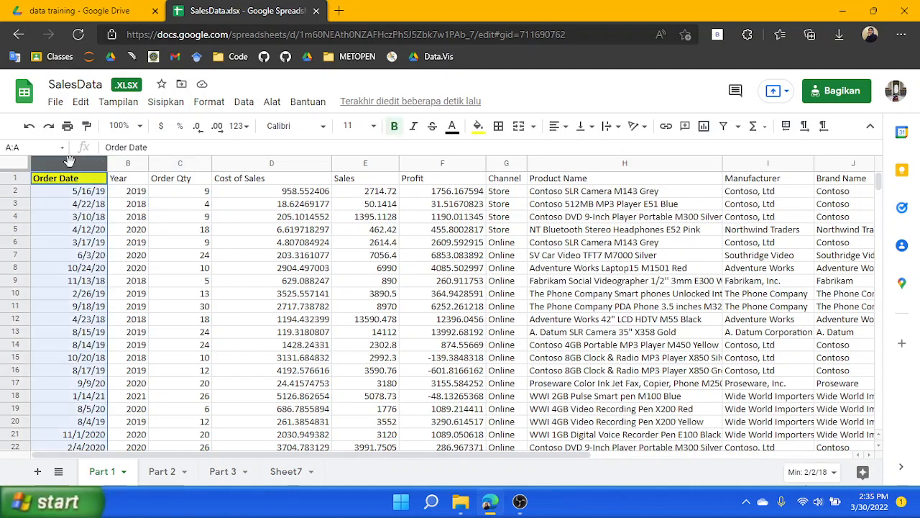
left_click(209, 102)
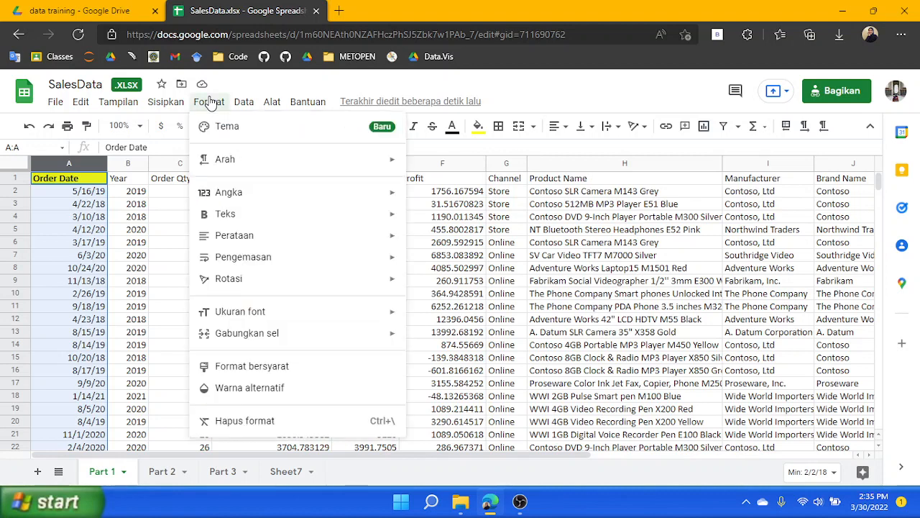
mouse_move(222, 192)
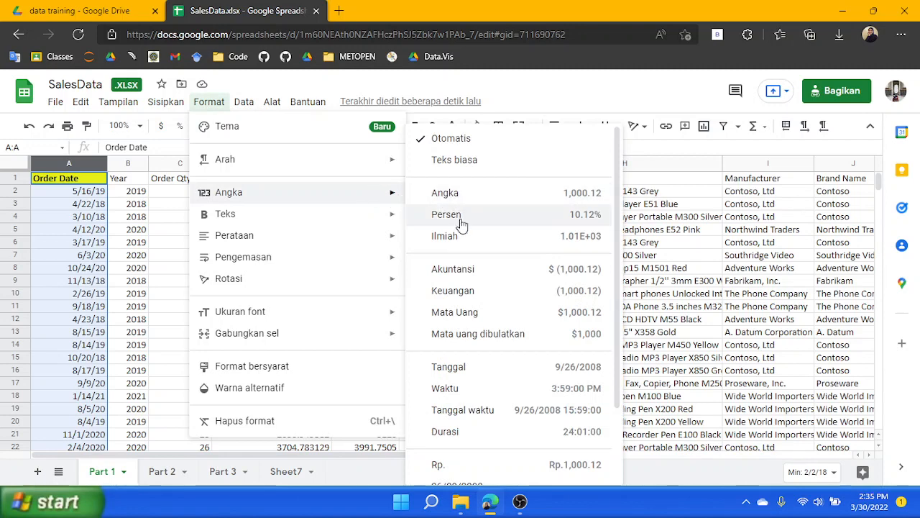
left_click(500, 375)
left_click(66, 231)
scroll(79, 216, "down", 2)
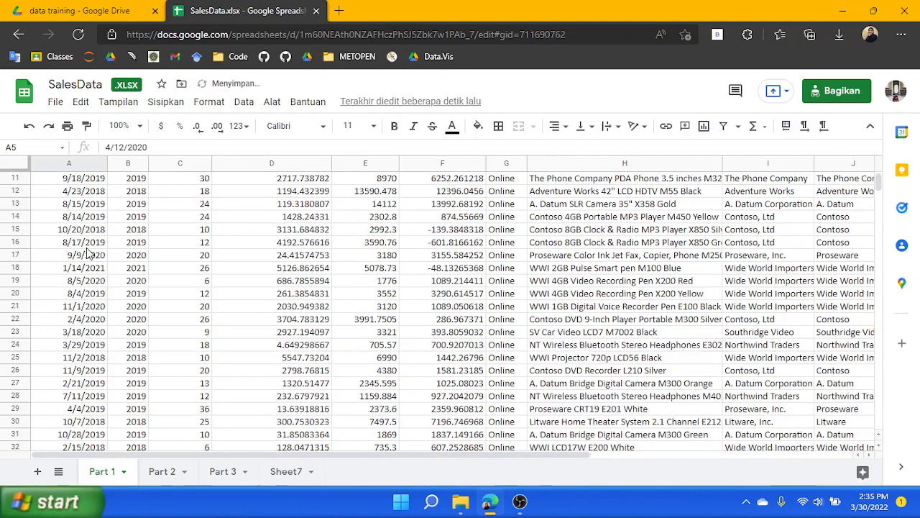
scroll(86, 202, "up", 2)
left_click(96, 193)
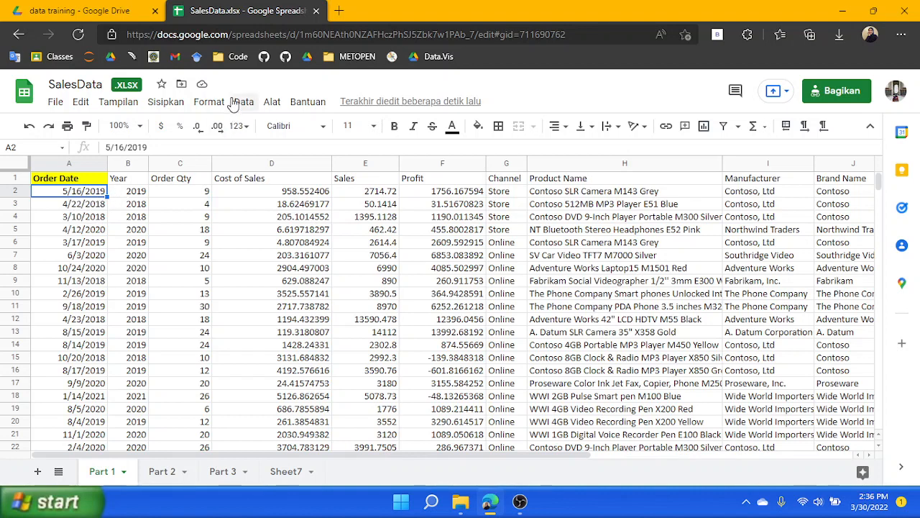
Open a custom date and time format for the whole Order Date column on Part 1 and clear its existing pattern
left_click(57, 163)
left_click(209, 101)
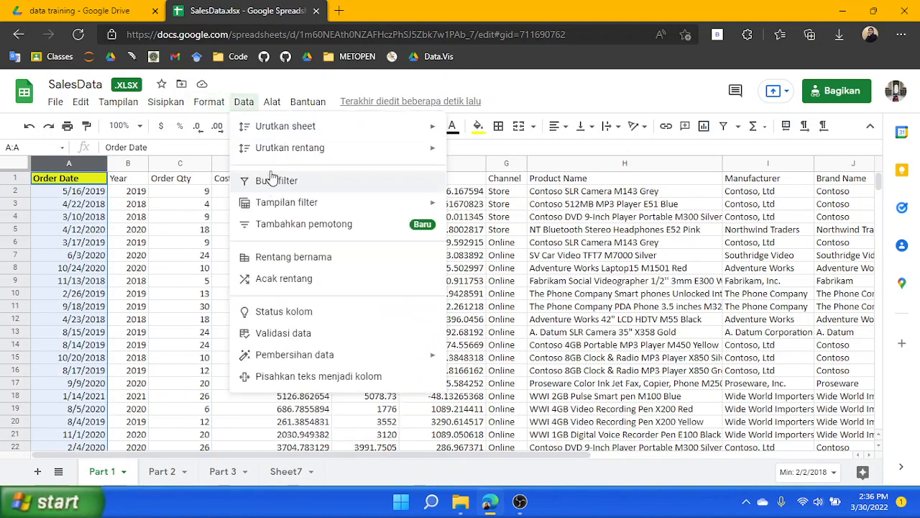
mouse_move(315, 197)
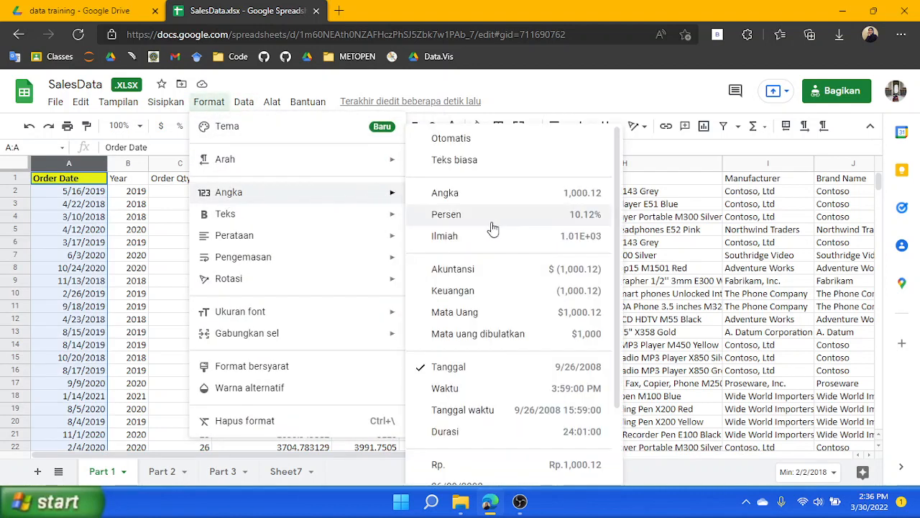
scroll(485, 450, "down", 2)
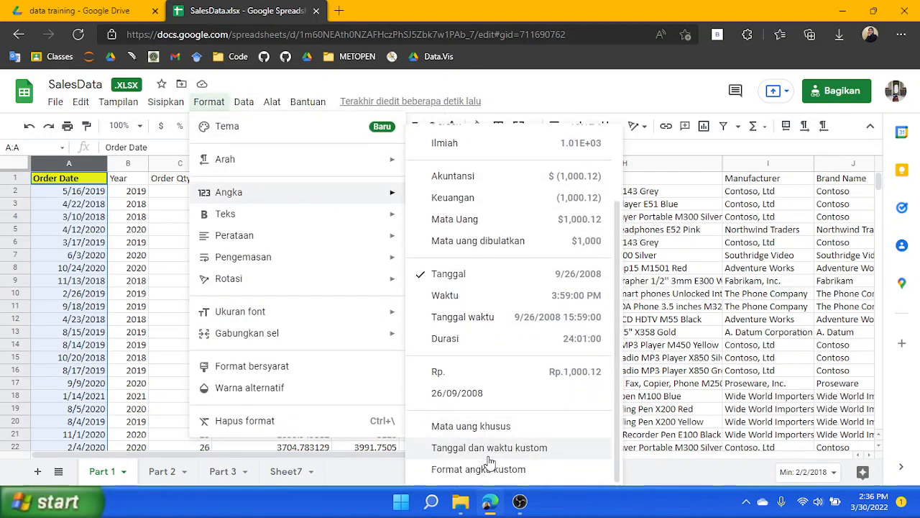
left_click(488, 448)
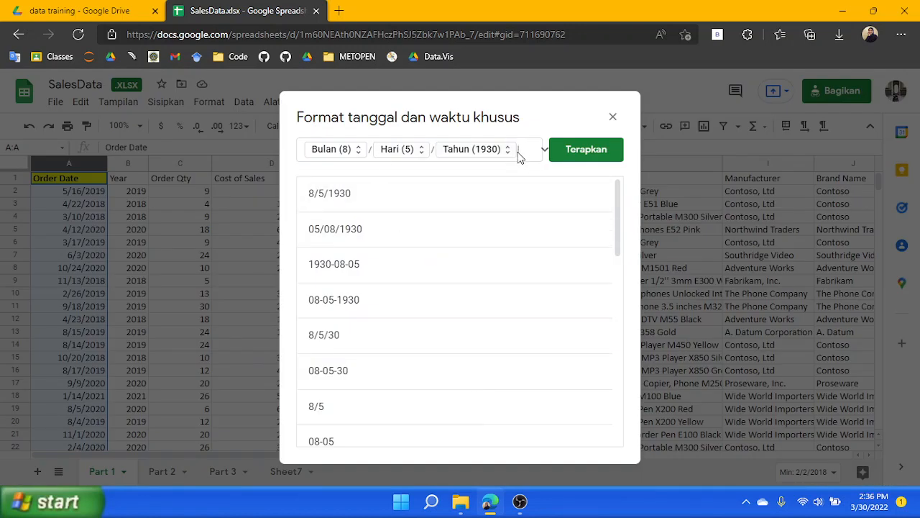
key("BackSpace")
key("BackSpace")
key("BackSpace")
key("BackSpace")
key("BackSpace")
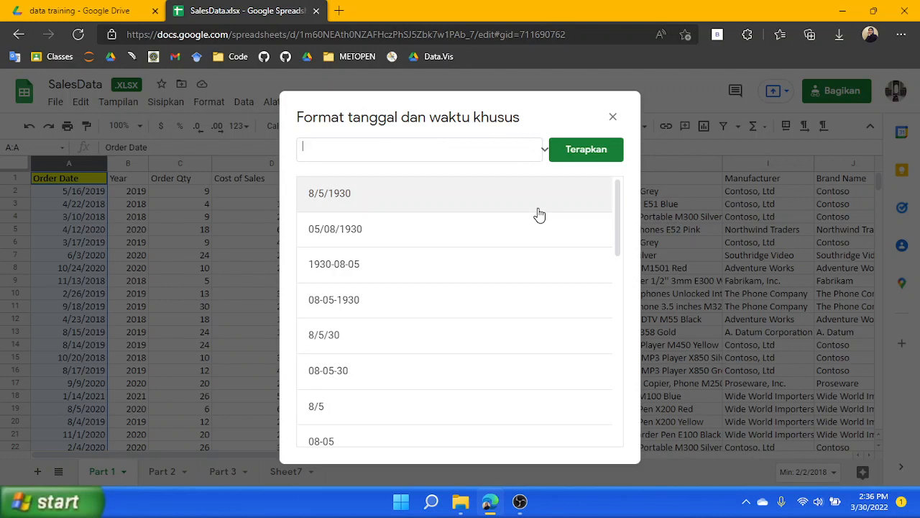
Build and apply a custom format of zero-padded day, abbreviated month and full year, separated by hyphens, to the Order Date column
left_click(543, 149)
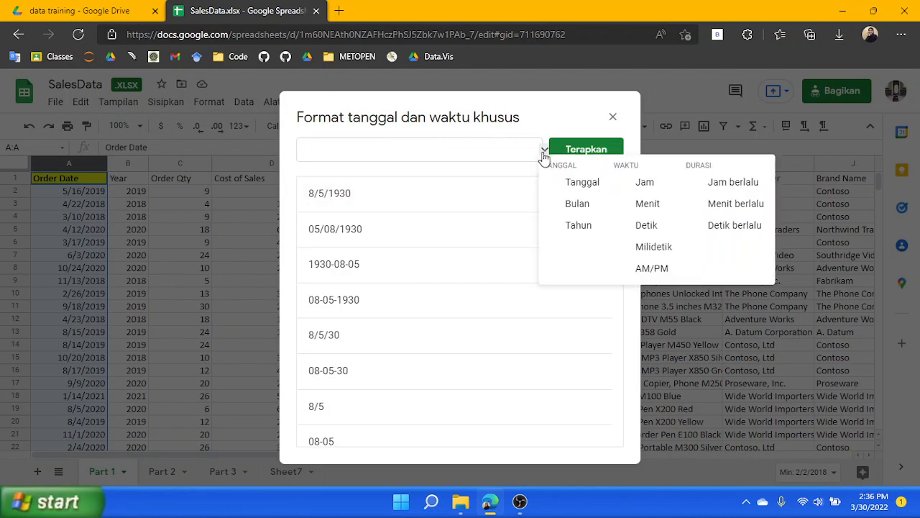
left_click(575, 184)
left_click(319, 153)
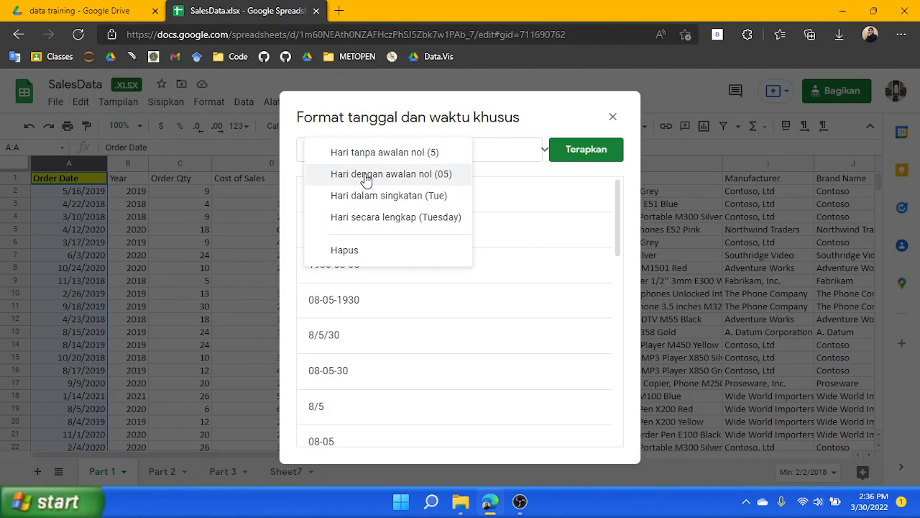
left_click(367, 175)
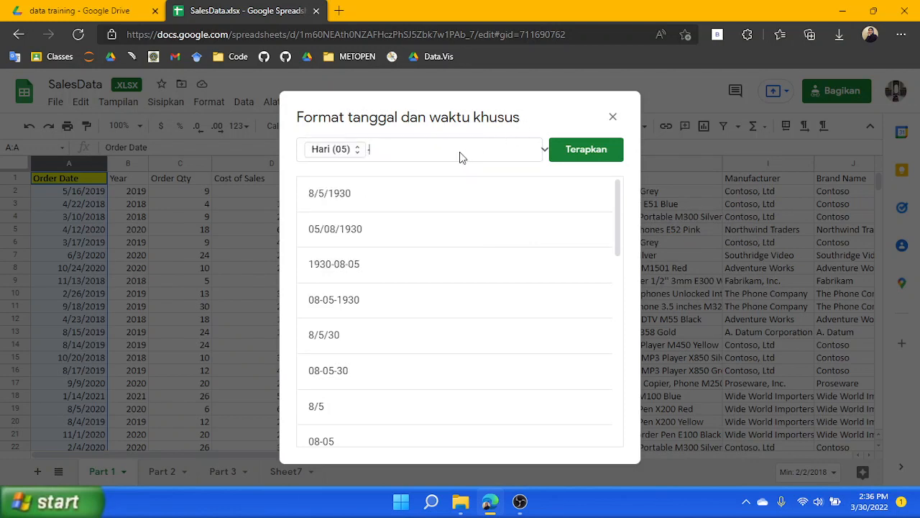
left_click(543, 149)
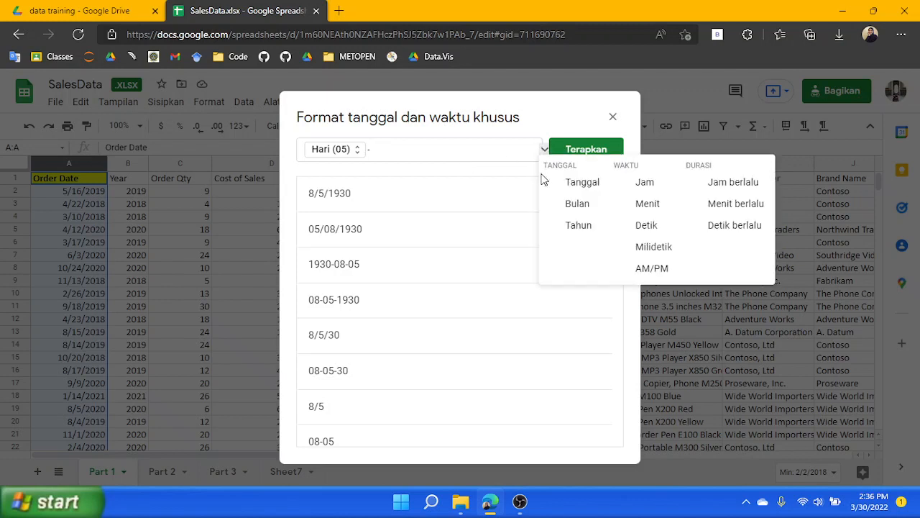
left_click(569, 206)
left_click(408, 150)
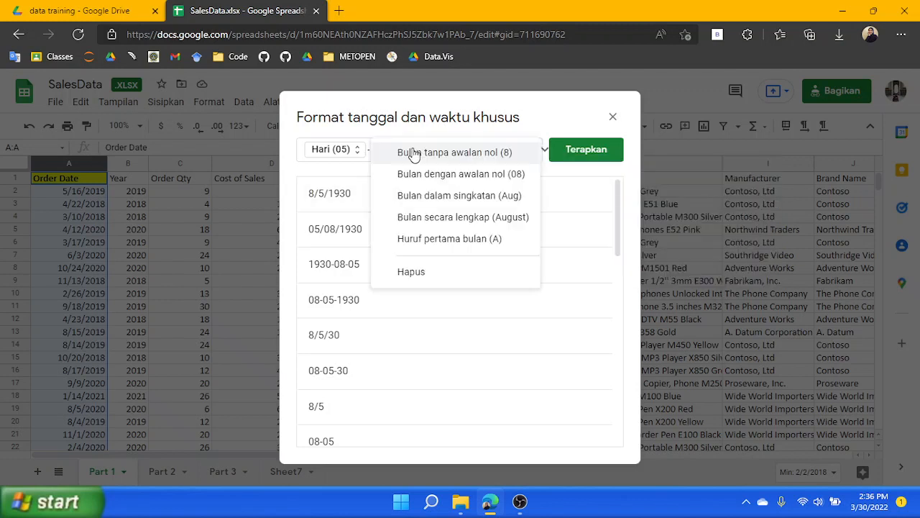
left_click(434, 195)
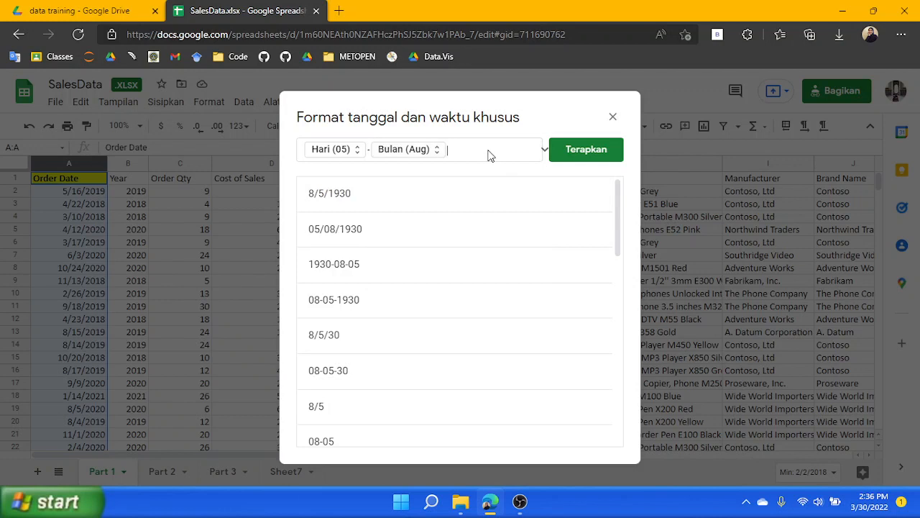
left_click(544, 150)
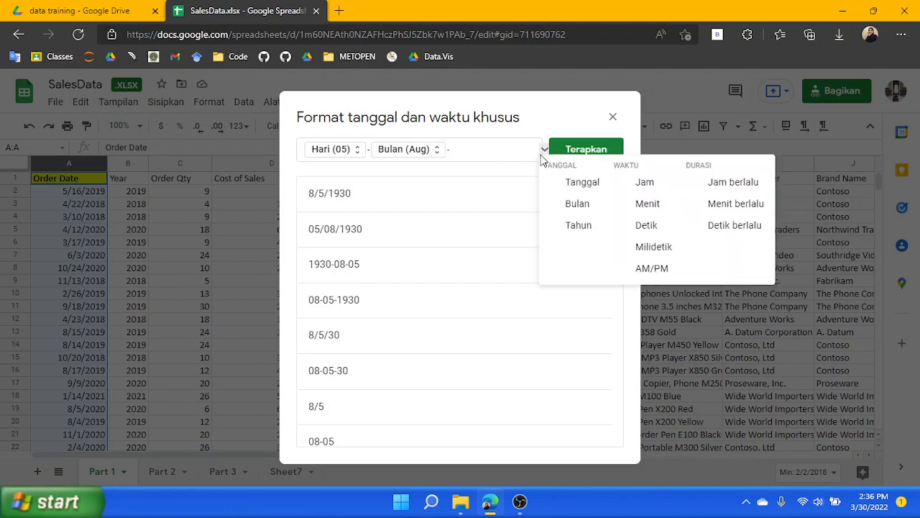
left_click(572, 232)
left_click(503, 149)
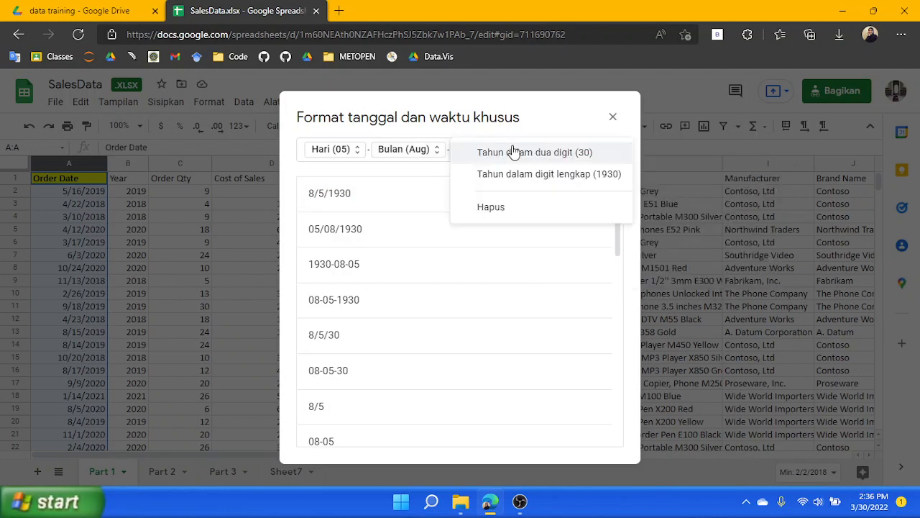
left_click(518, 176)
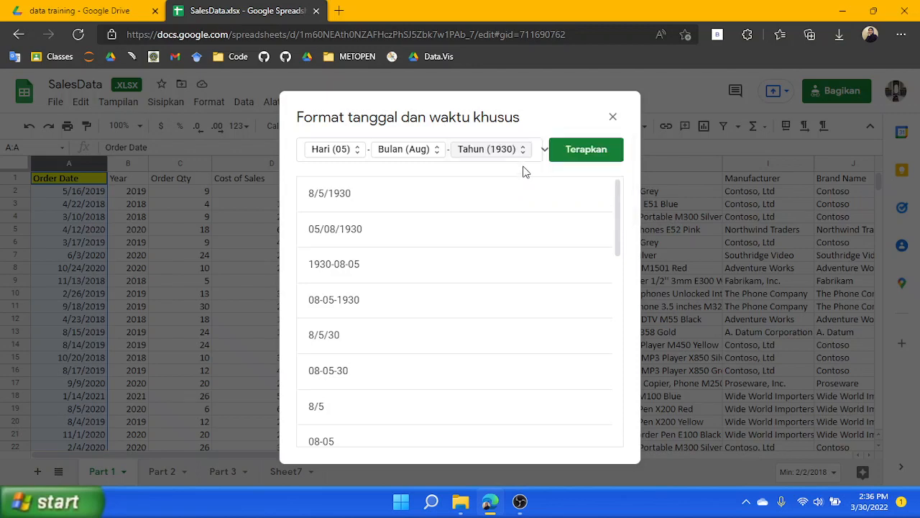
left_click(594, 149)
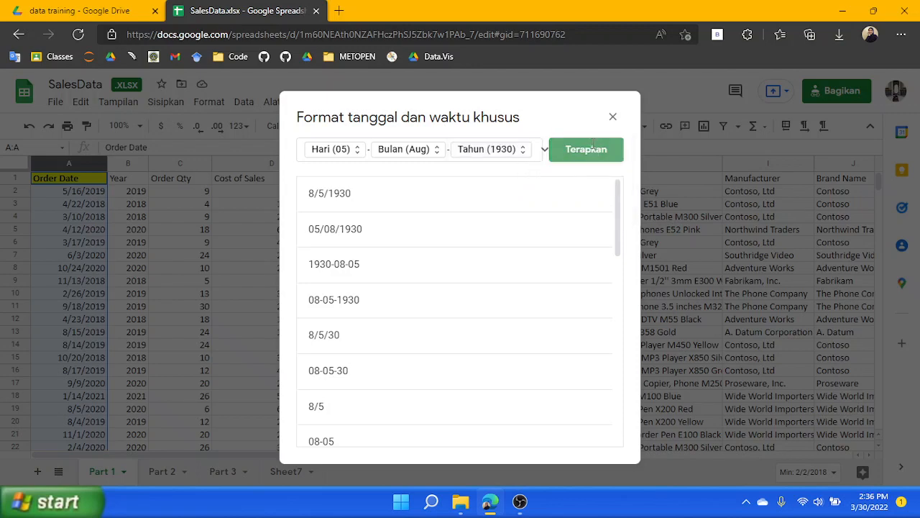
left_click(72, 192)
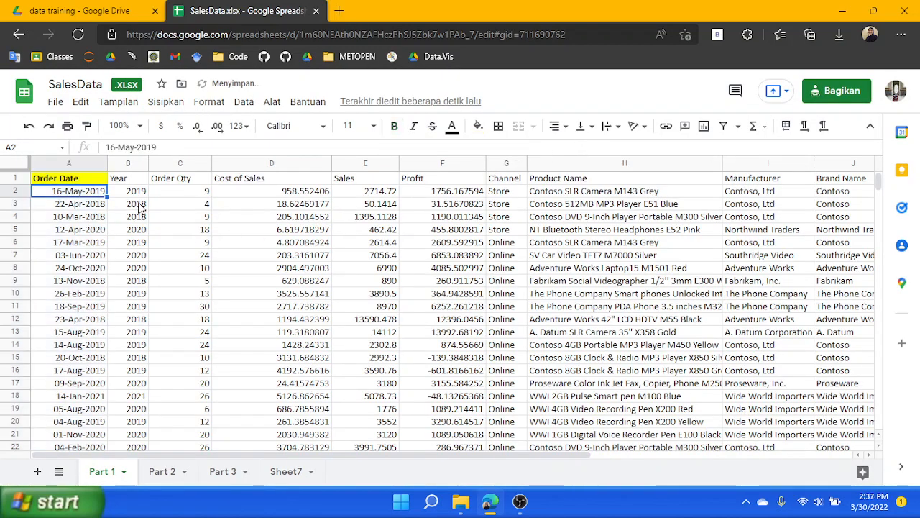
left_click(65, 162)
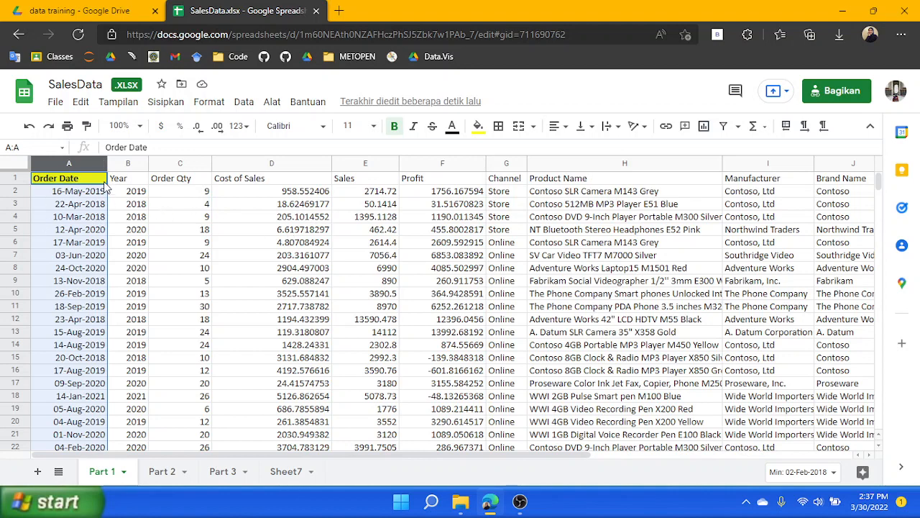
left_click(76, 191)
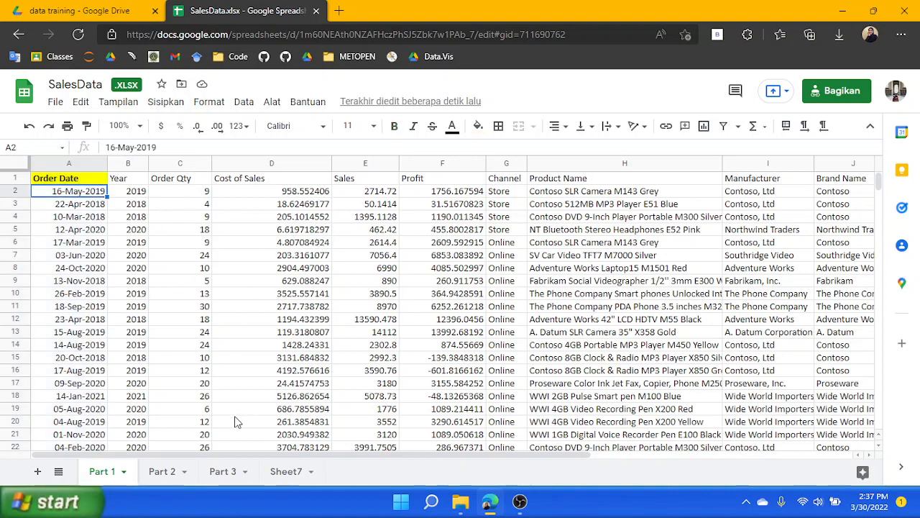
Switch to the Part 2 sheet and inspect each Order Date entry in cells A3 through A13
left_click(158, 474)
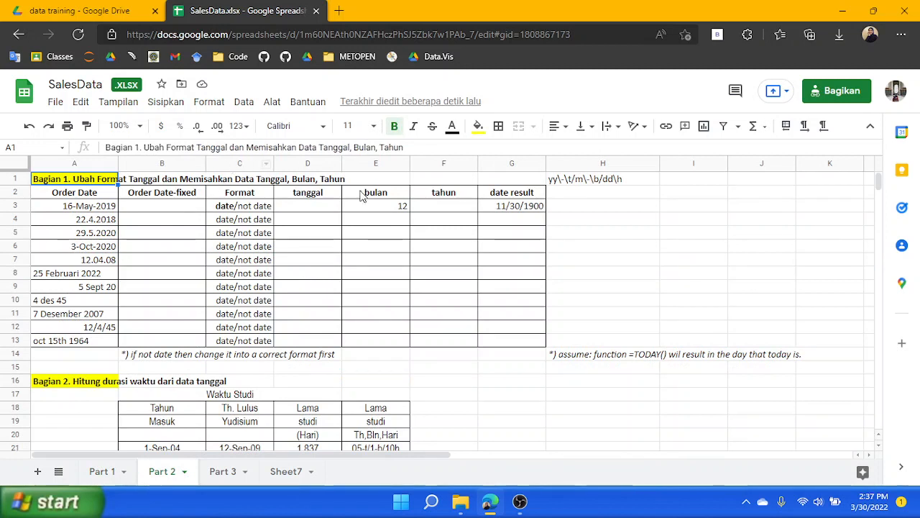
left_click(56, 183)
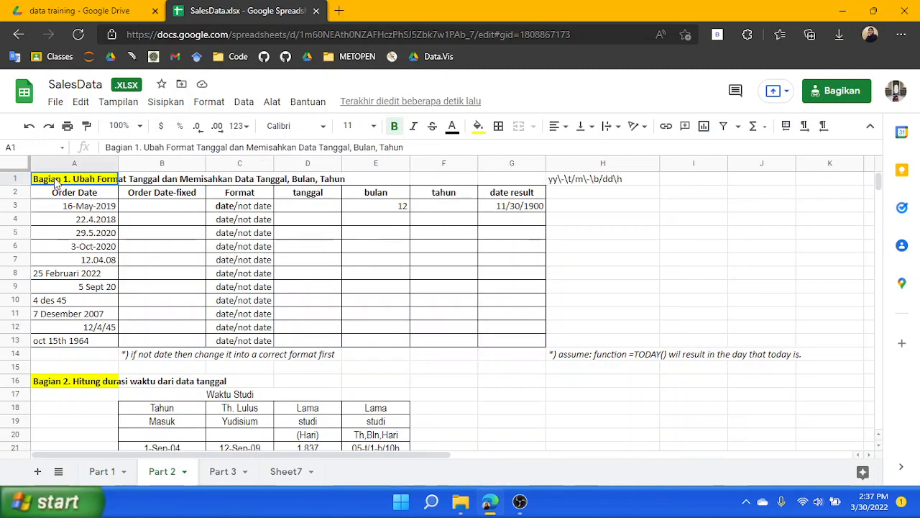
left_click(152, 209)
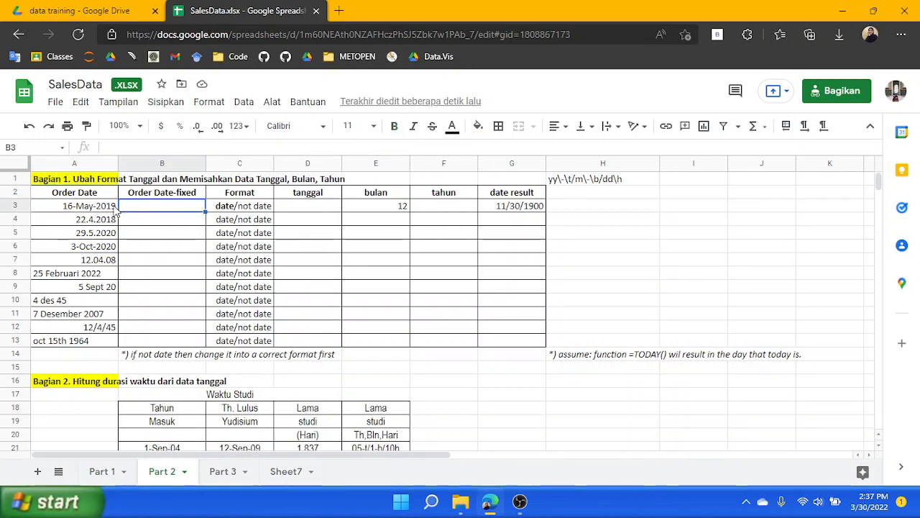
left_click(106, 207)
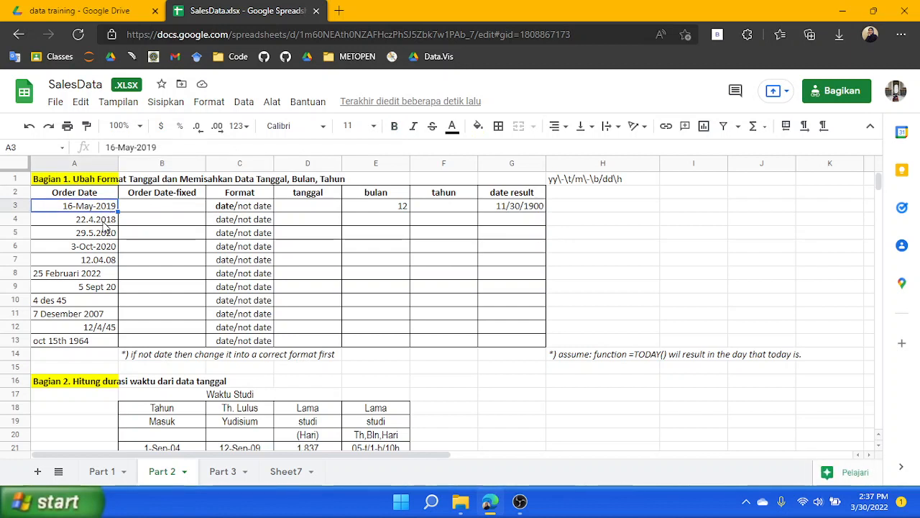
left_click(108, 220)
left_click(101, 237)
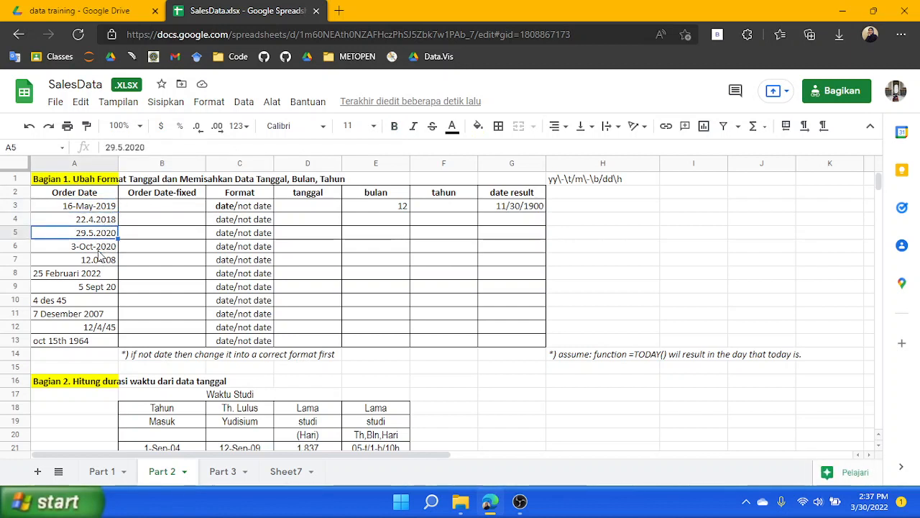
left_click(100, 250)
left_click(99, 261)
left_click(97, 275)
left_click(97, 287)
left_click(96, 301)
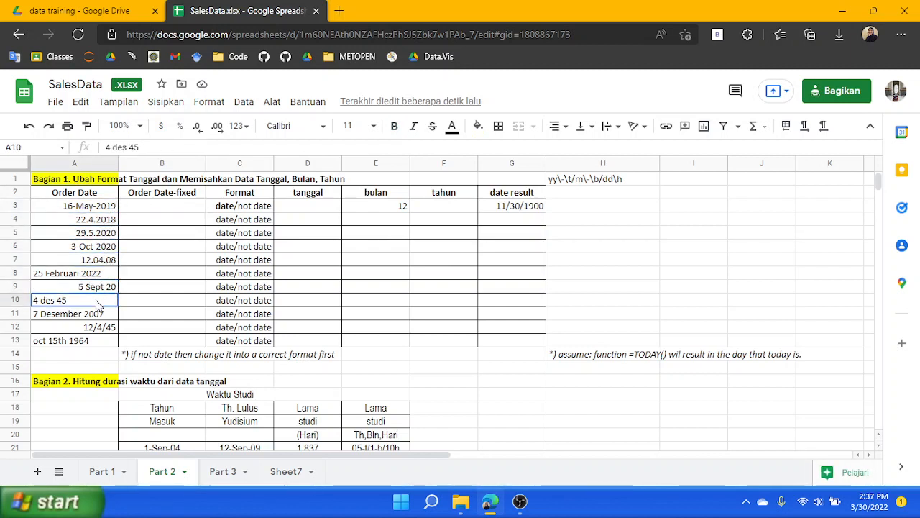
left_click(100, 323)
left_click(100, 341)
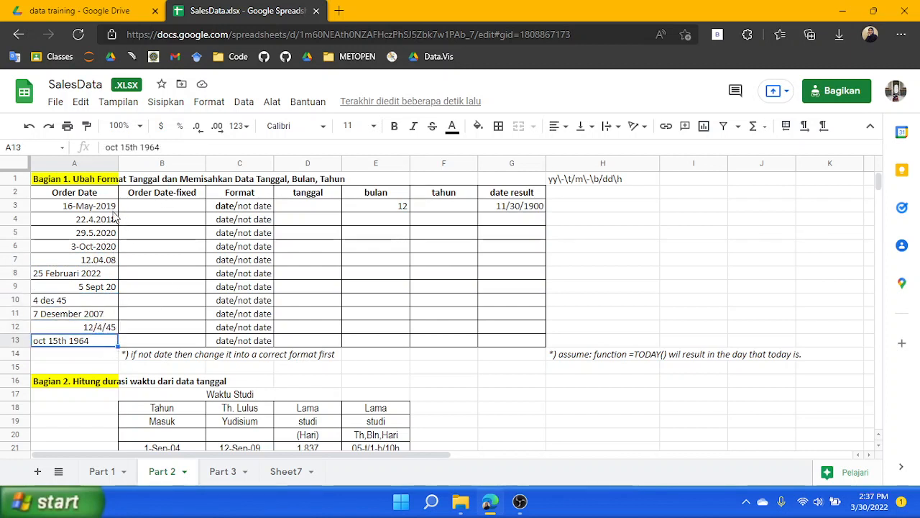
Apply the 26/09/2008 date format to the Order Date cells A3:A13 on Part 2
left_click(92, 208)
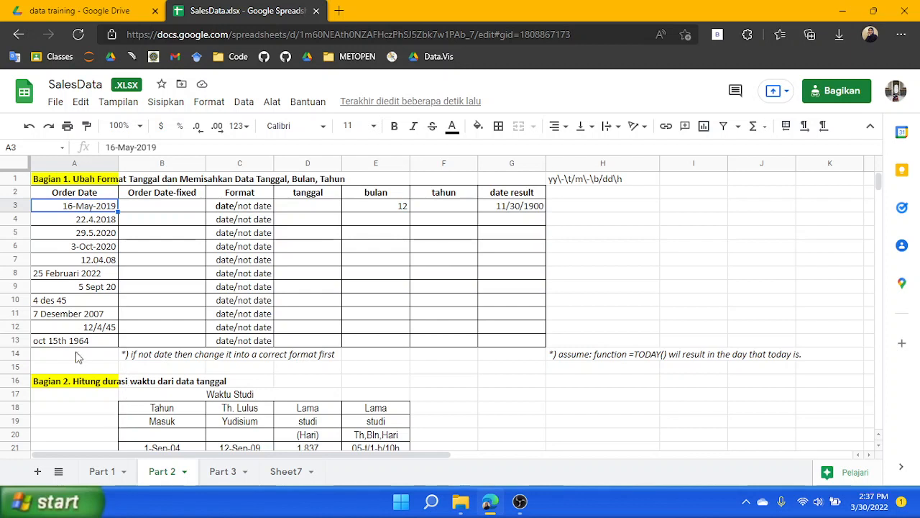
left_click(94, 341, "shift")
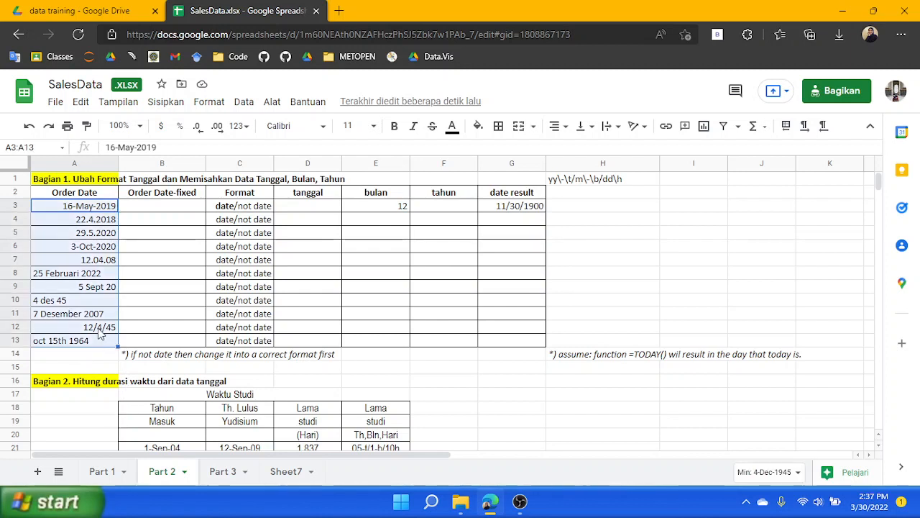
left_click(208, 102)
mouse_move(280, 196)
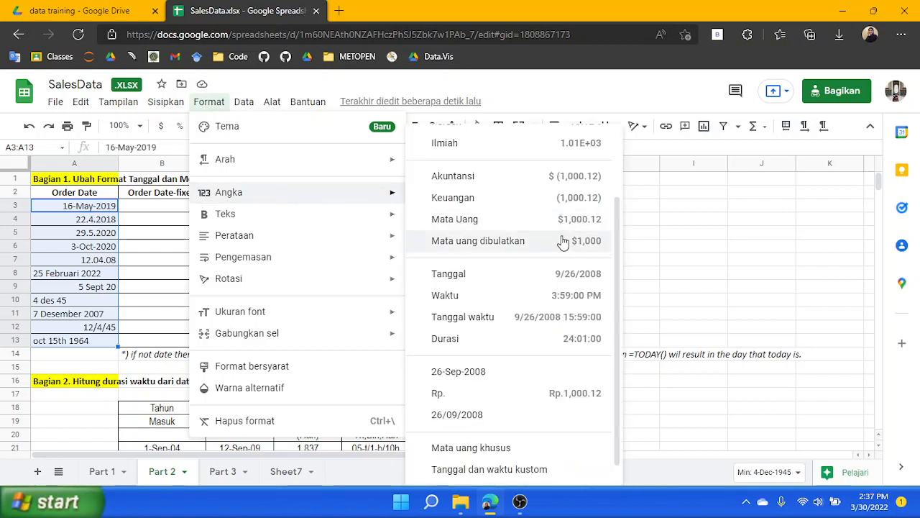
left_click(477, 422)
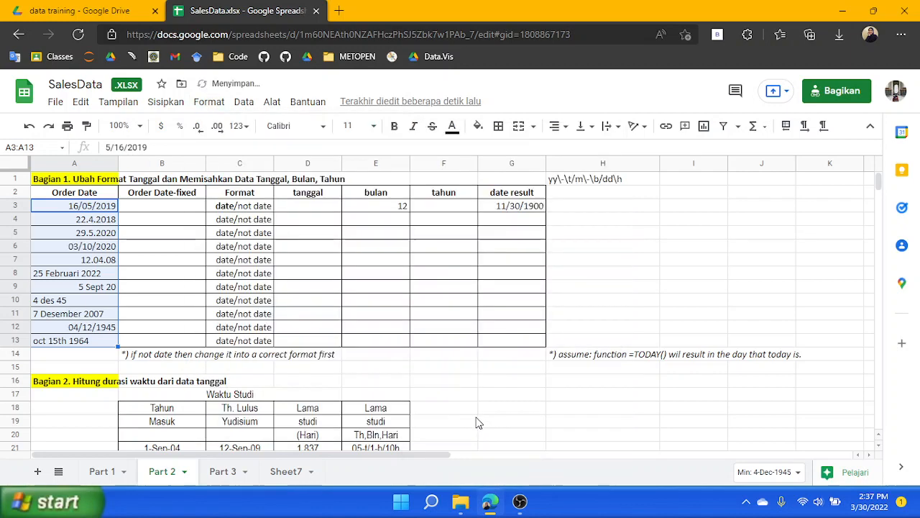
Apply the 26-Sep-2008 date format to the Order Date cells A3:A13 on Part 2
left_click(150, 211)
left_click(78, 219)
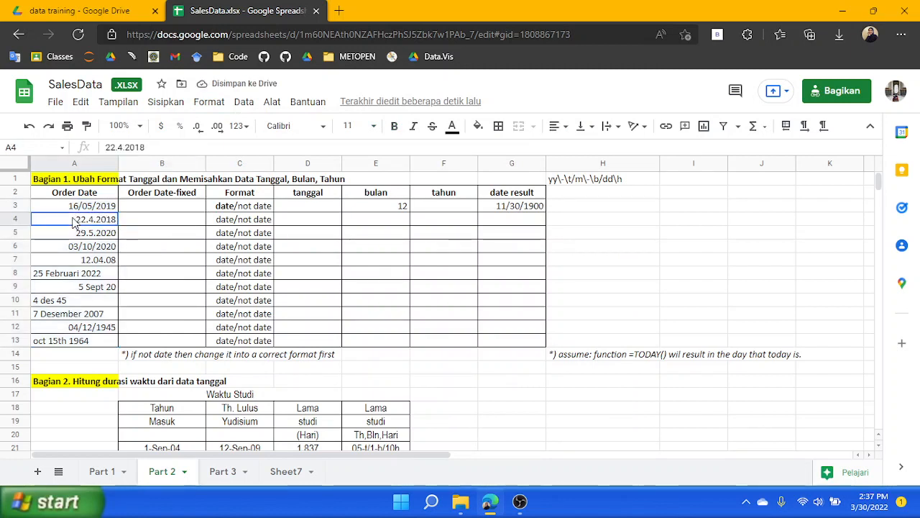
left_click(90, 192)
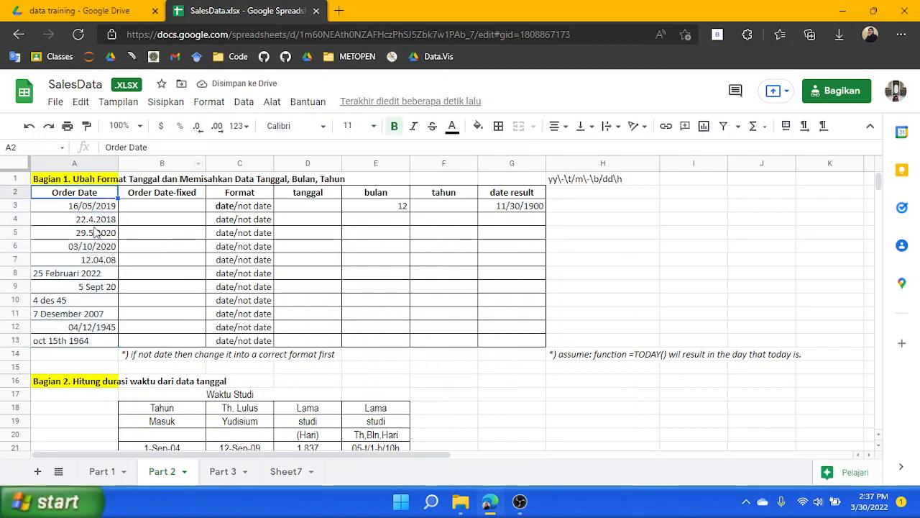
left_click(91, 205)
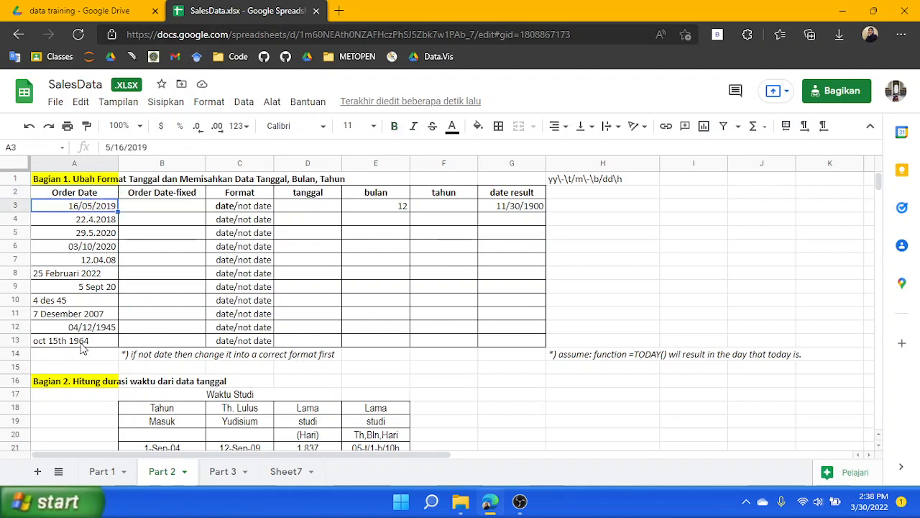
left_click(81, 344, "shift")
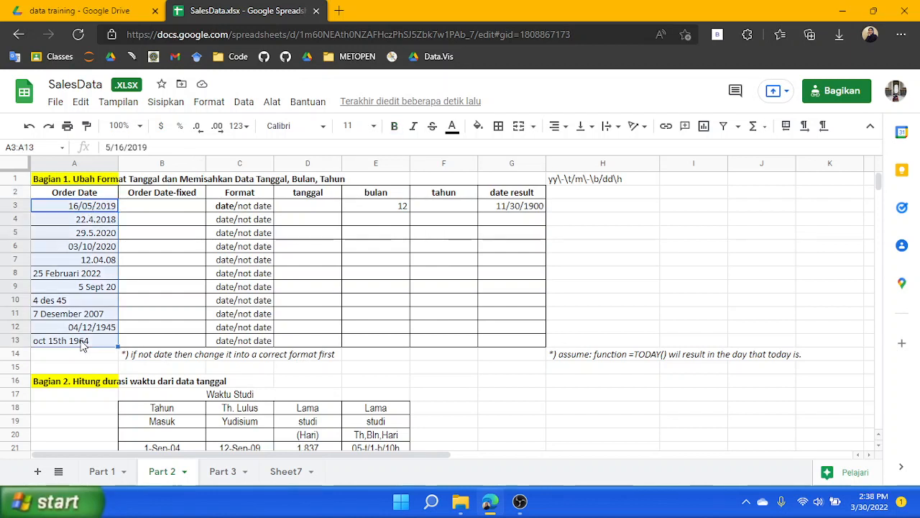
left_click(209, 101)
mouse_move(335, 196)
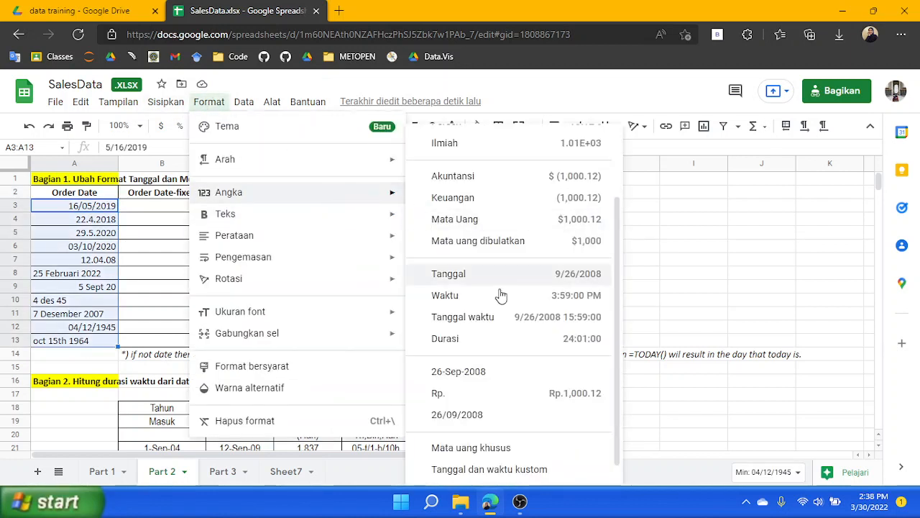
left_click(499, 372)
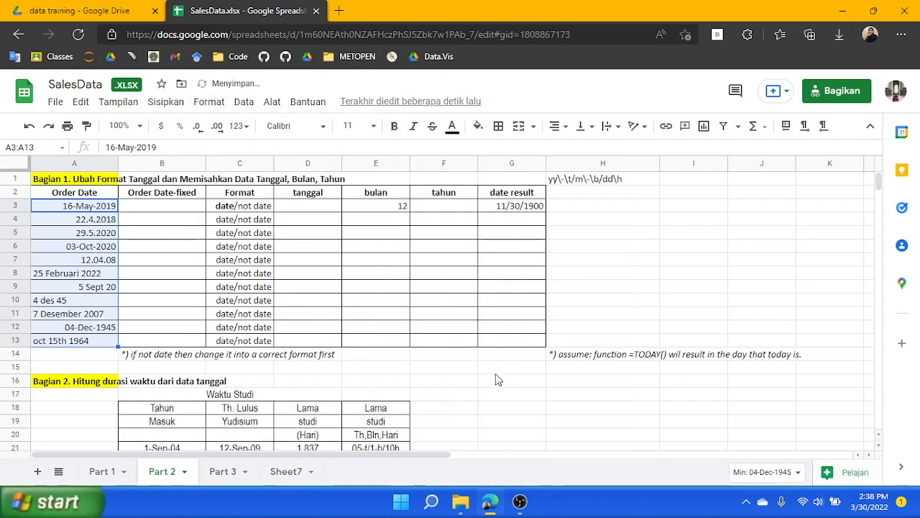
Examine several Order Date entries in column A of Part 2
left_click(143, 251)
left_click(96, 222)
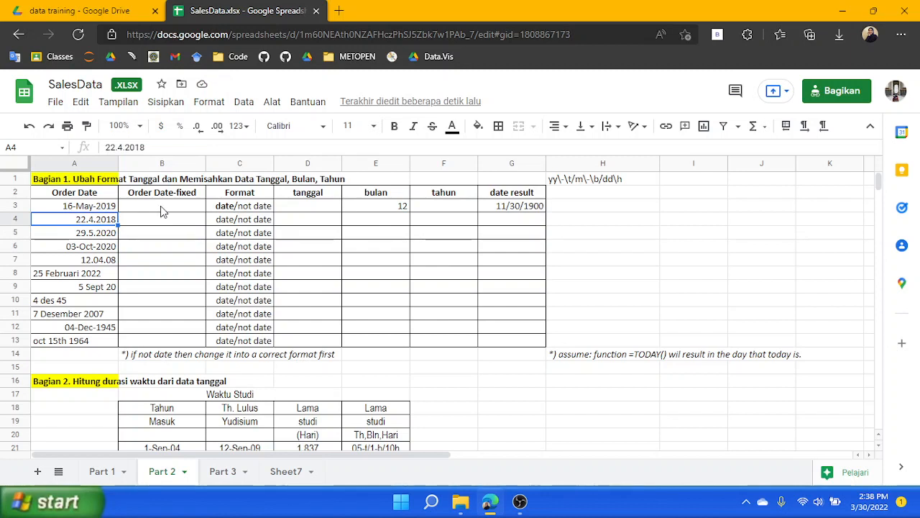
left_click(100, 207)
left_click(99, 247)
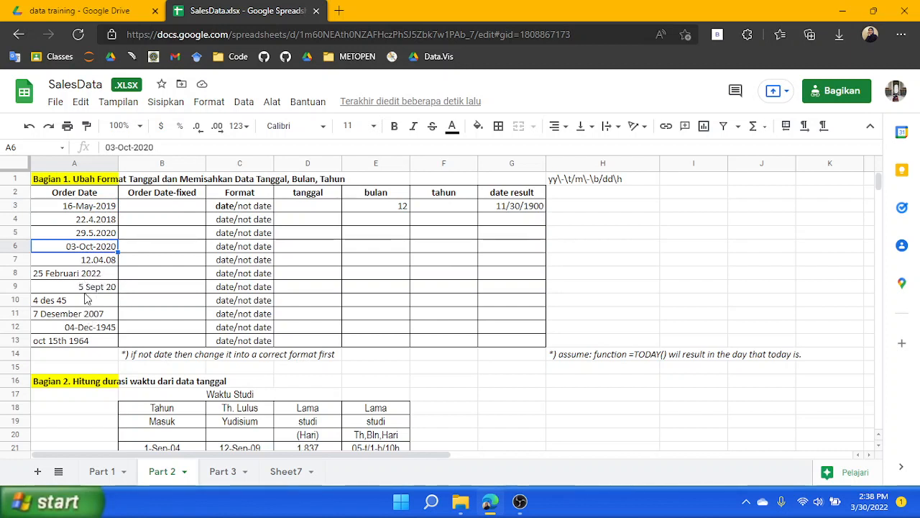
left_click(99, 329)
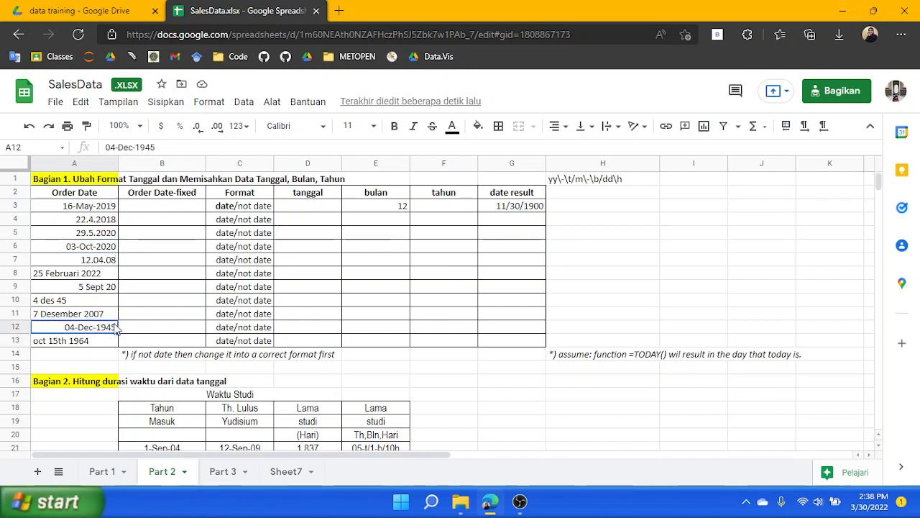
Replace the date/not date placeholder in Format cell C3 with the start of an ISDATE formula
left_click(240, 208)
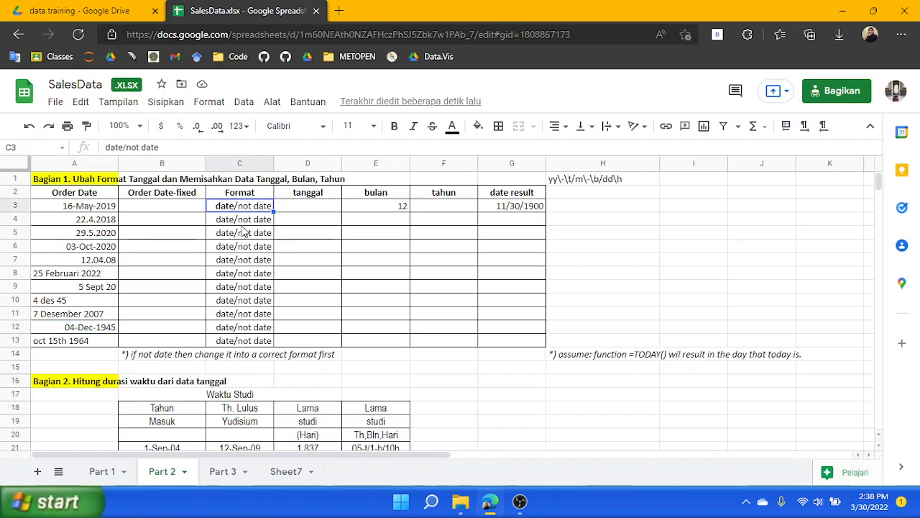
left_click_drag(159, 148, 2, 166)
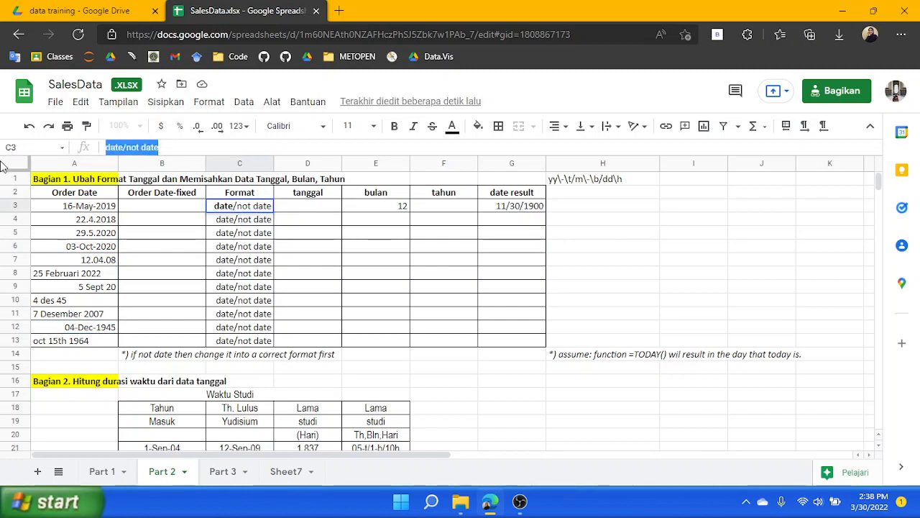
key("BackSpace")
type("=")
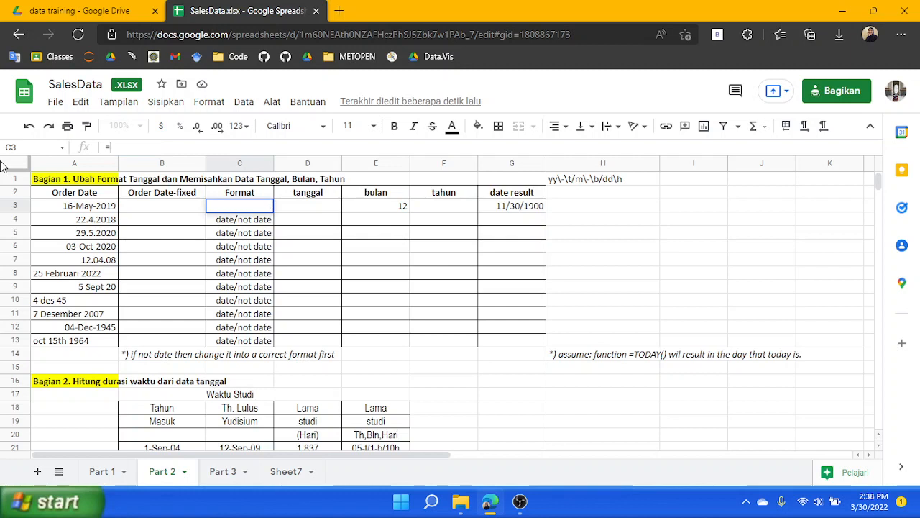
type("isdate")
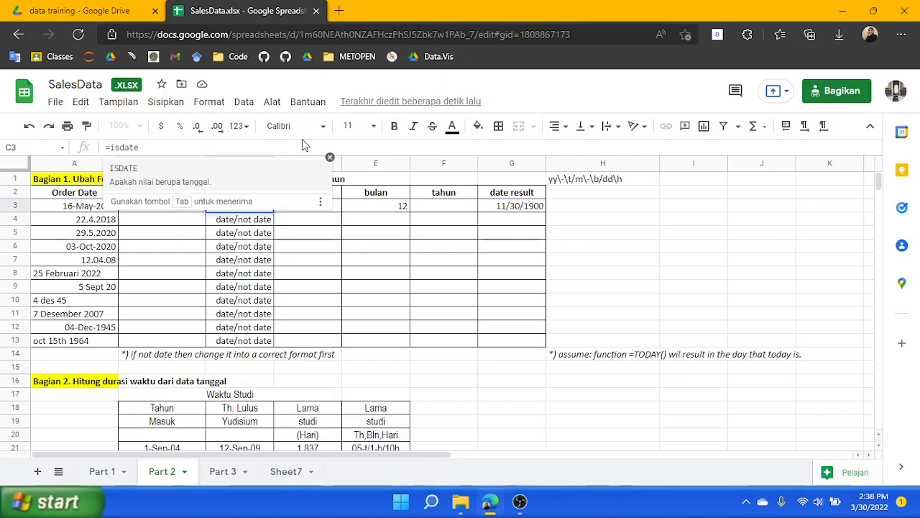
left_click(331, 157)
left_click(166, 207)
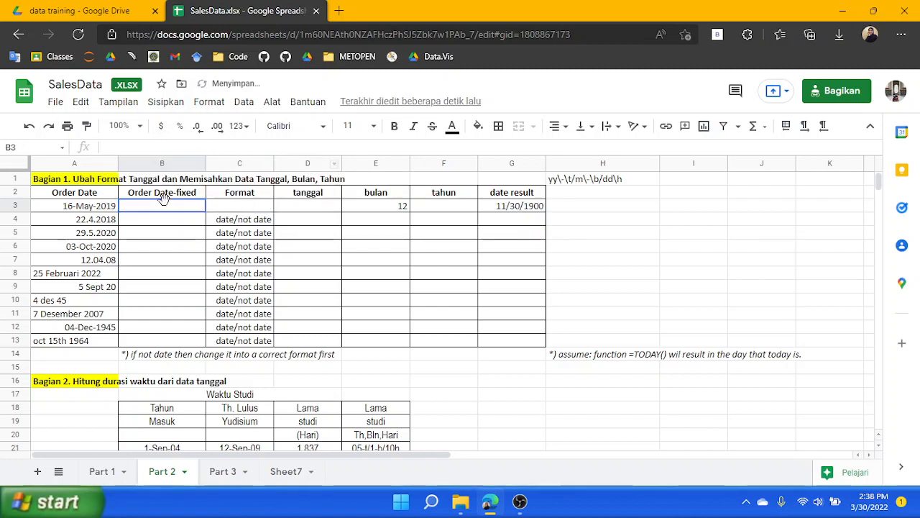
Set Order Date-fixed cell B3 to =A3 and fill it down through B13
double_click(165, 207)
type("=")
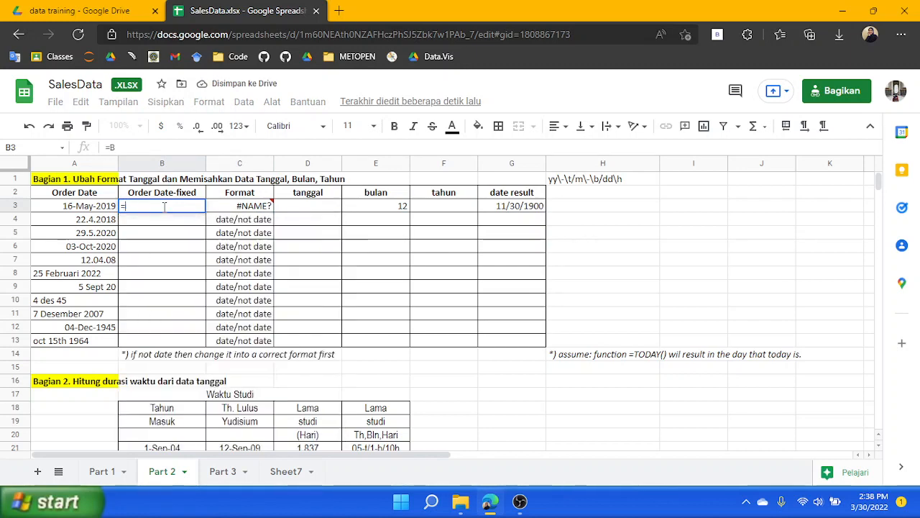
type("A3")
key("Return")
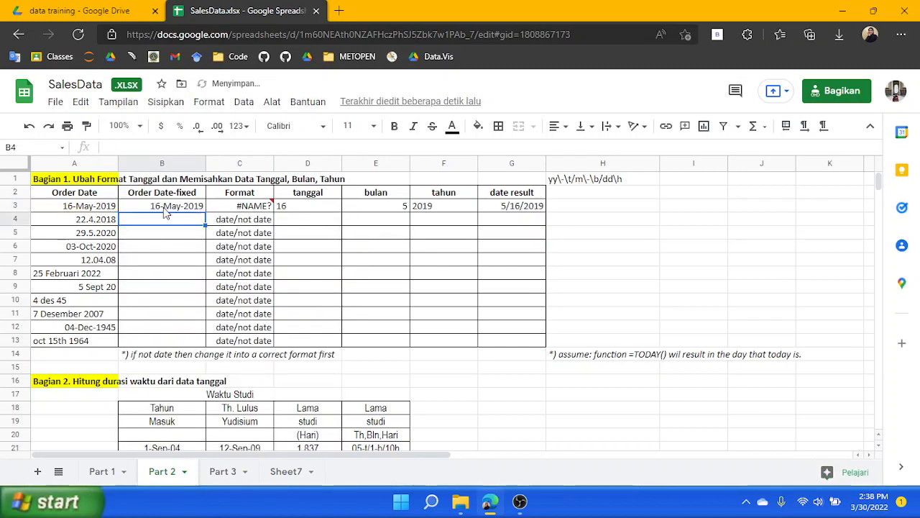
key("Up")
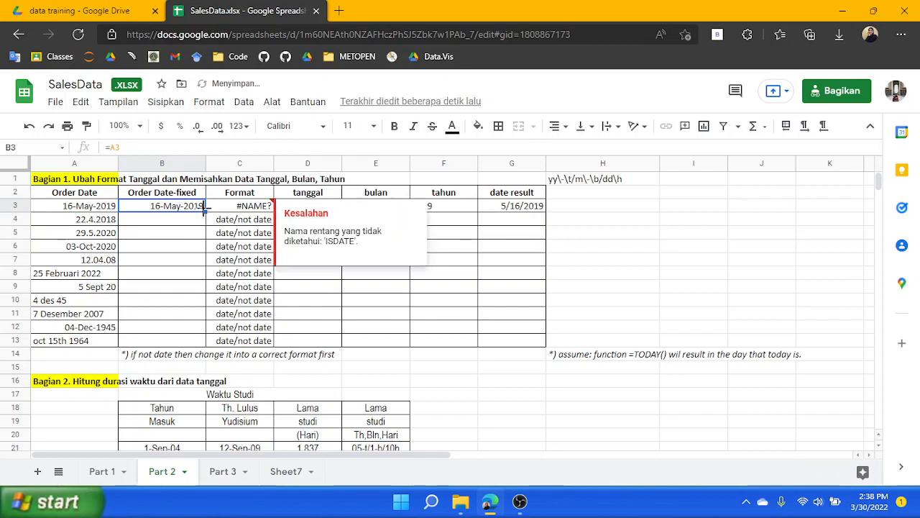
left_click_drag(197, 337, 198, 338)
Complete C3's formula as =ISDATE(B3) and fill it down through C13
left_click(242, 207)
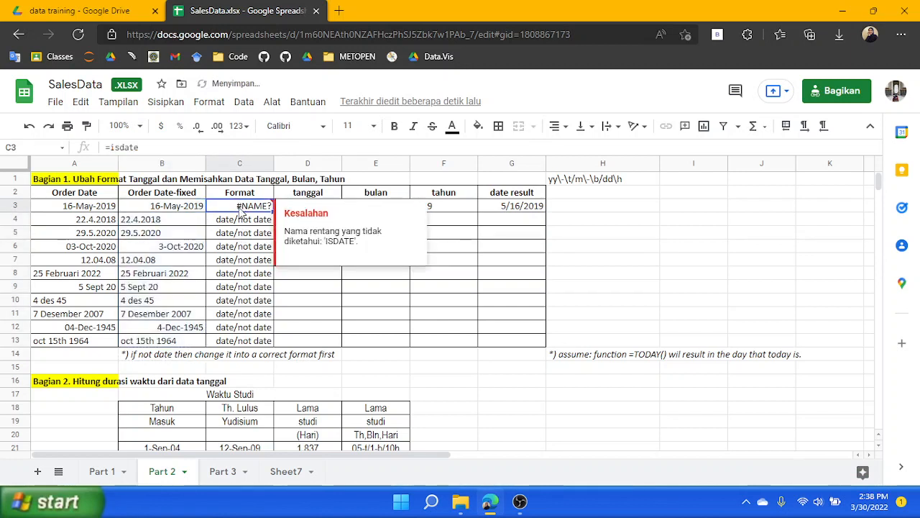
left_click(207, 146)
key("Tab")
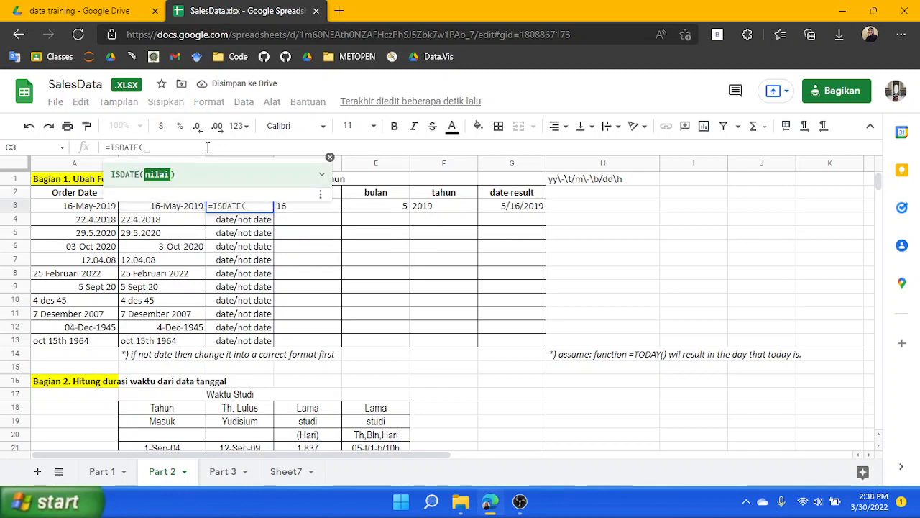
type("B3")
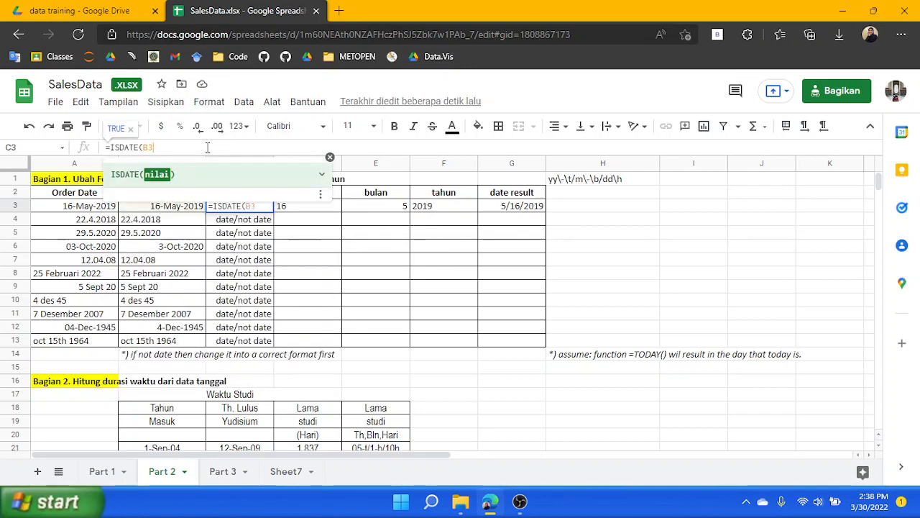
key("Return")
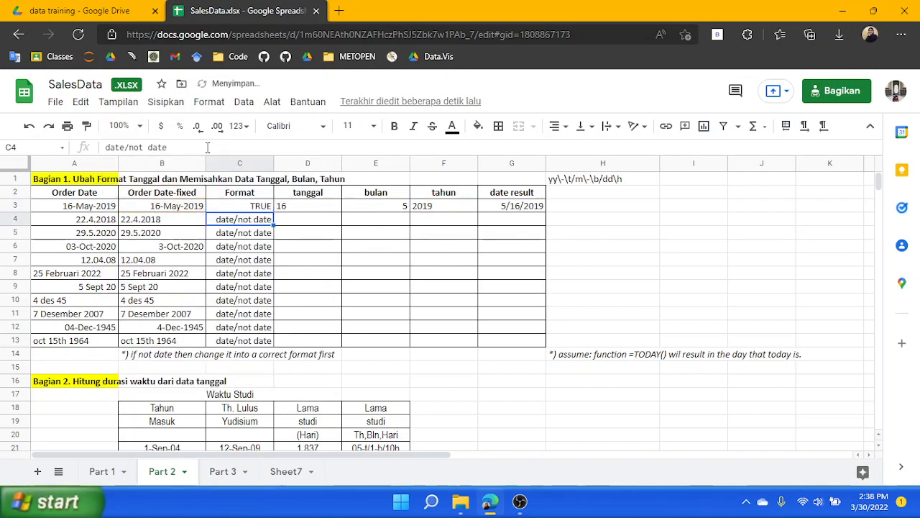
left_click(257, 207)
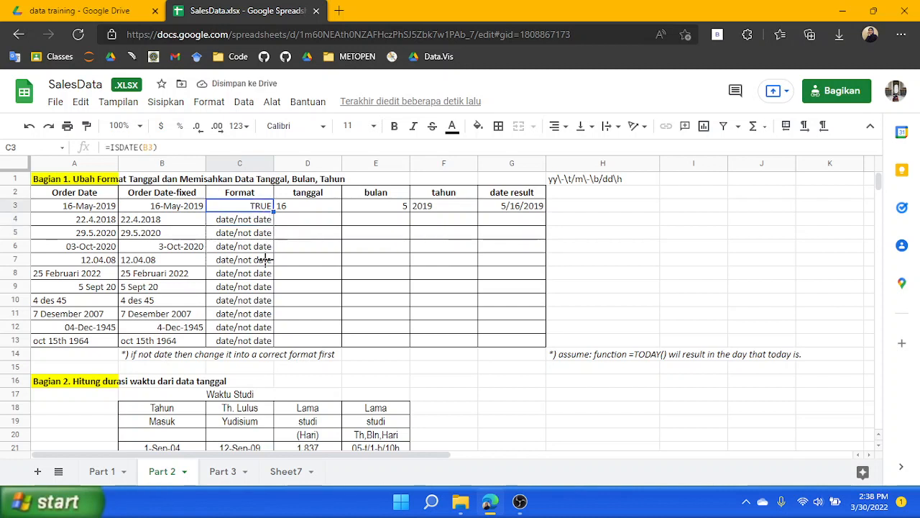
left_click_drag(259, 336, 263, 344)
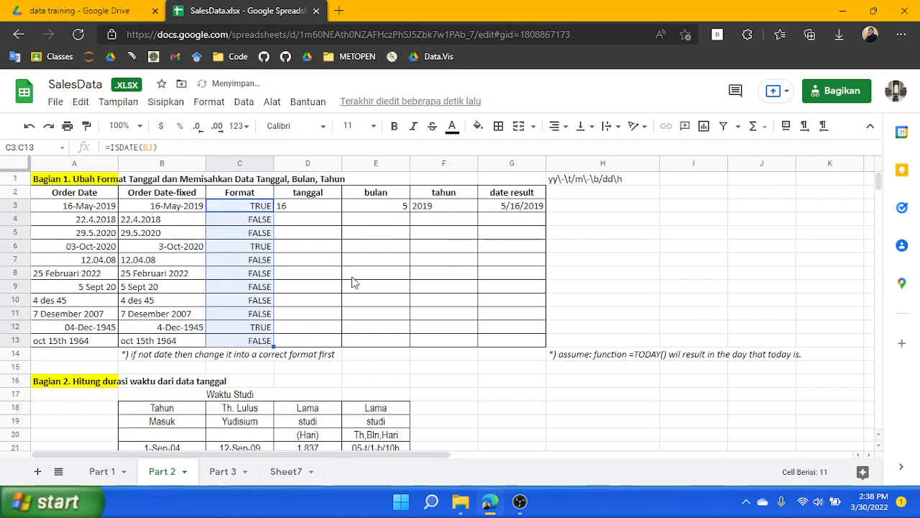
Review the ISDATE results in the Format column for the date entries
left_click(301, 219)
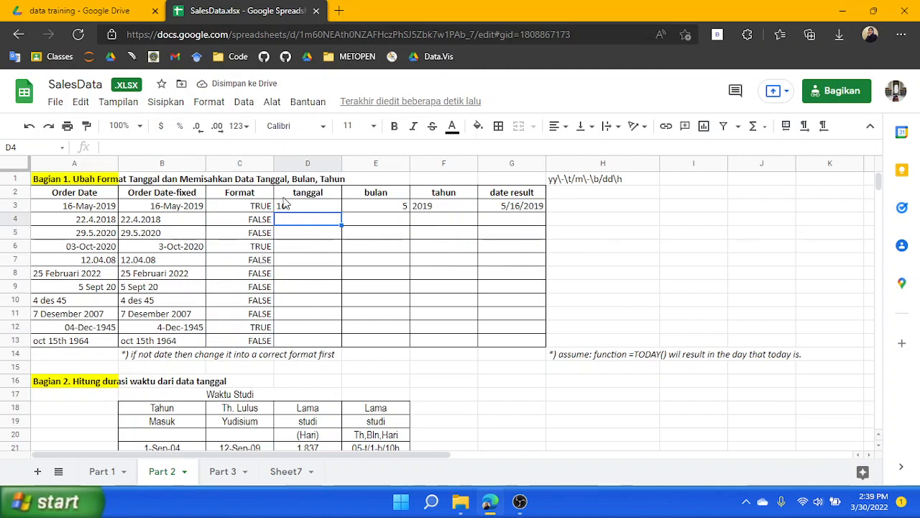
left_click(234, 209)
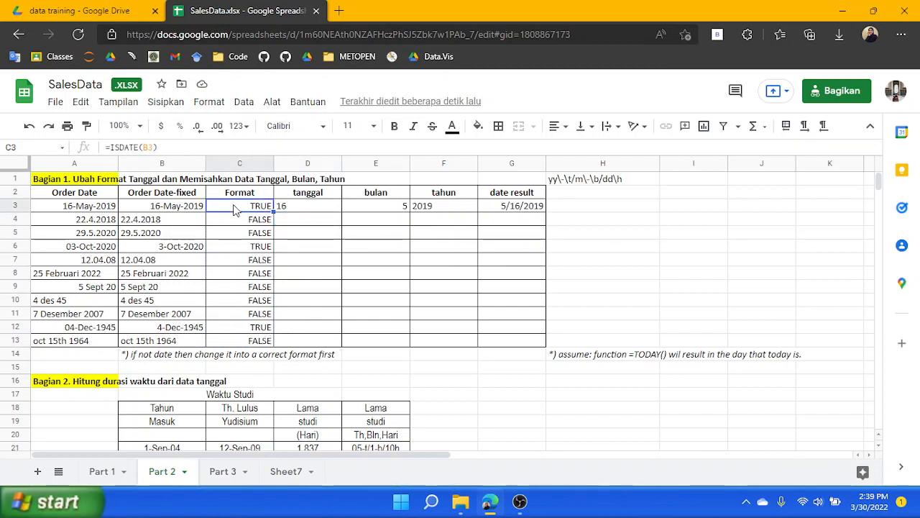
left_click(261, 249)
left_click(259, 327)
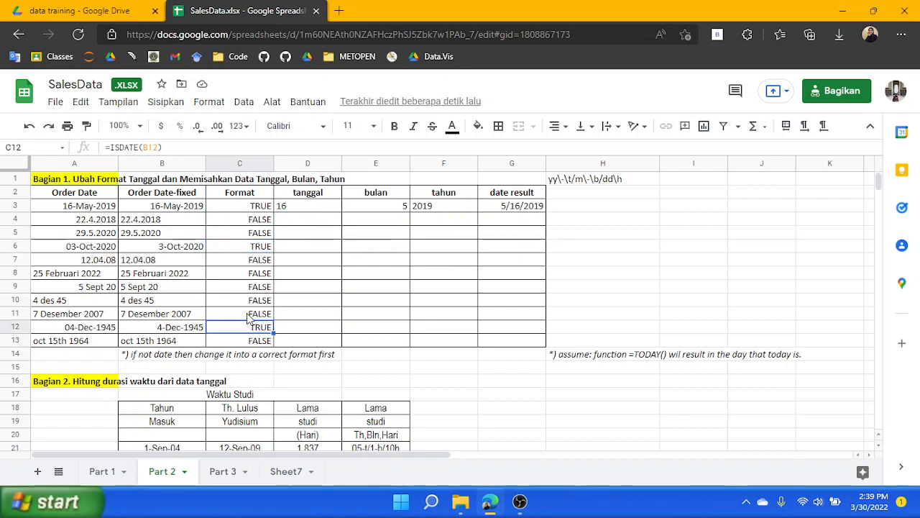
Replace B4's formula with =DATE(RIGHT(A4;4);MID(A4;4;2);LEFT(A4;2)) to build a date from the dotted text
left_click(153, 222)
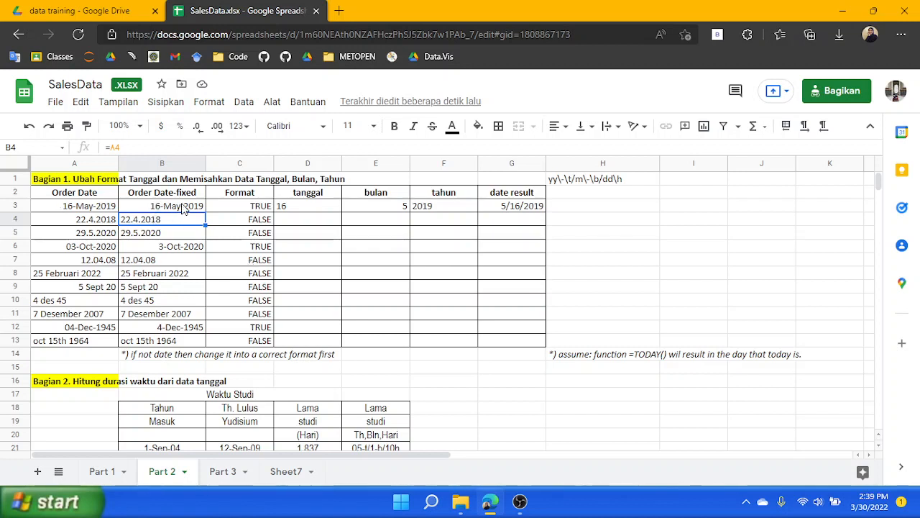
left_click(145, 146)
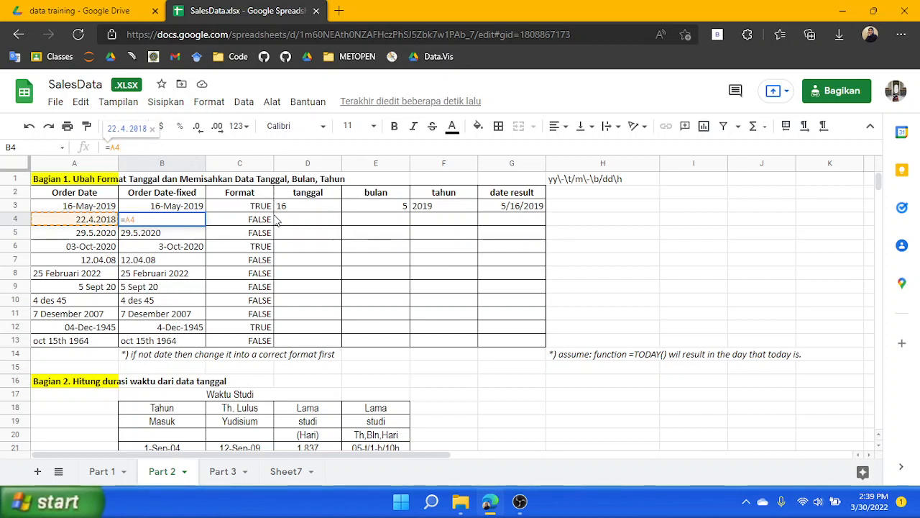
left_click_drag(125, 146, 108, 147)
key("BackSpace")
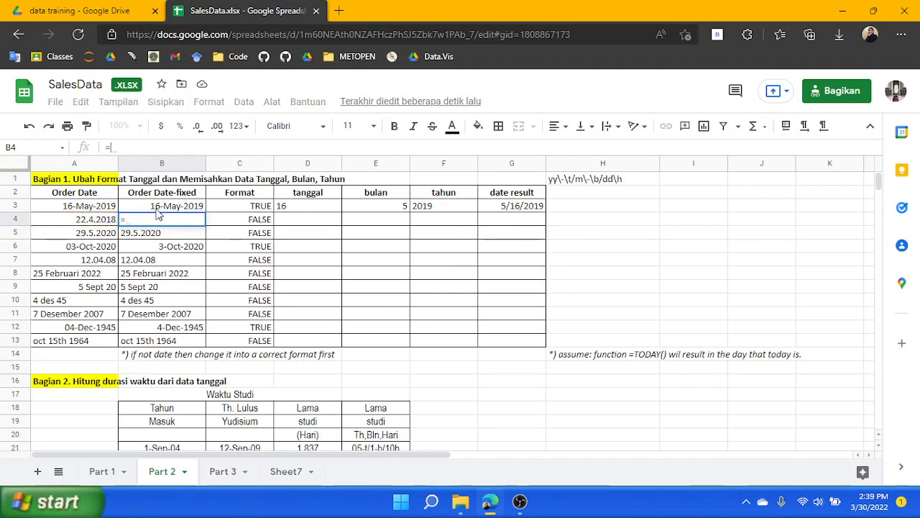
type("DATE(")
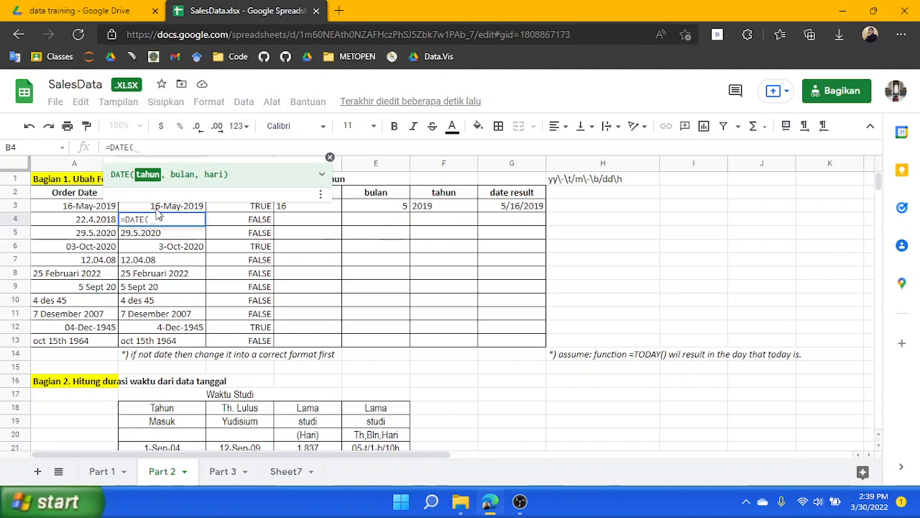
type("RIGHT")
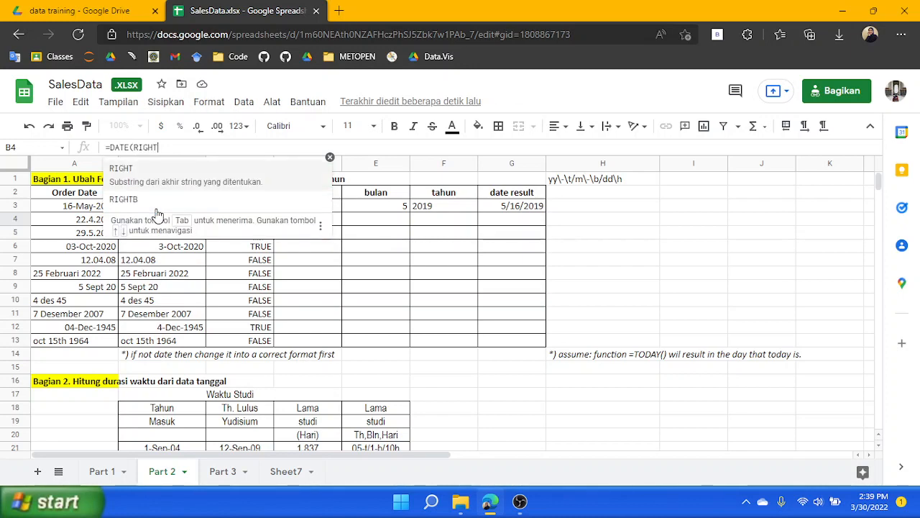
type("(")
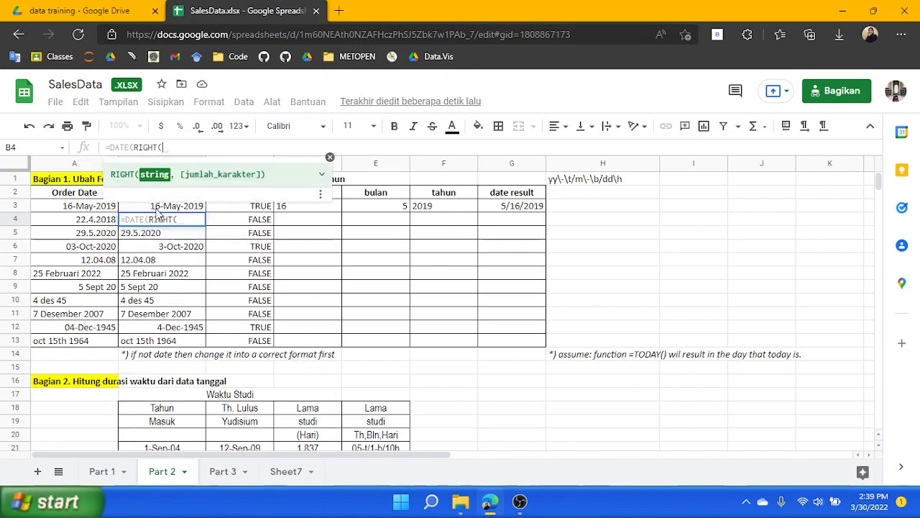
type("A")
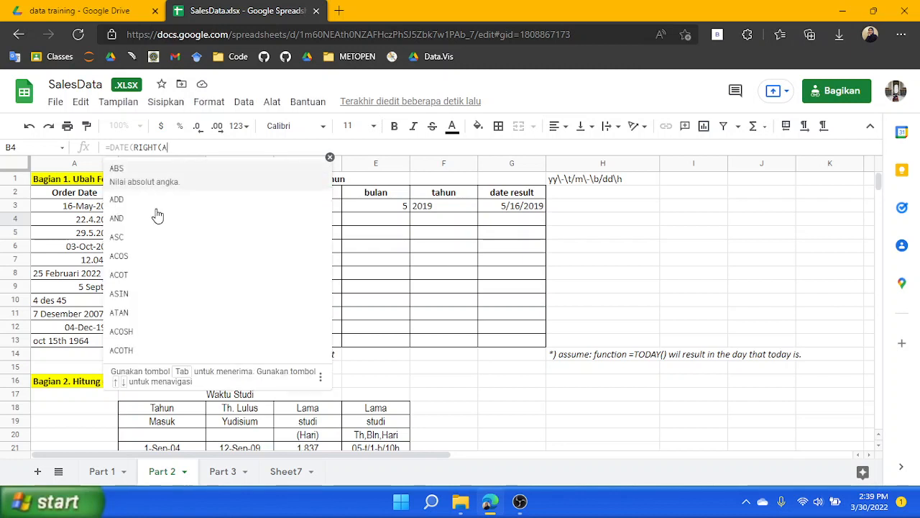
type("4;")
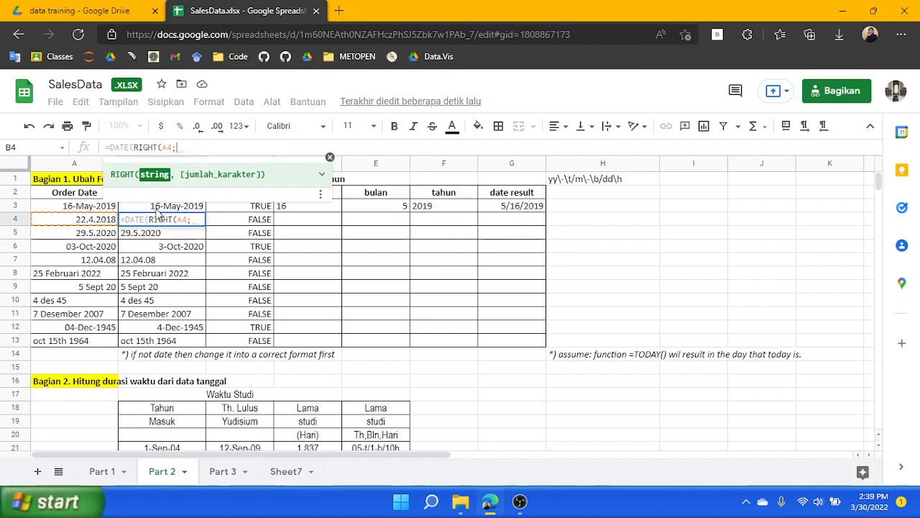
type("4")
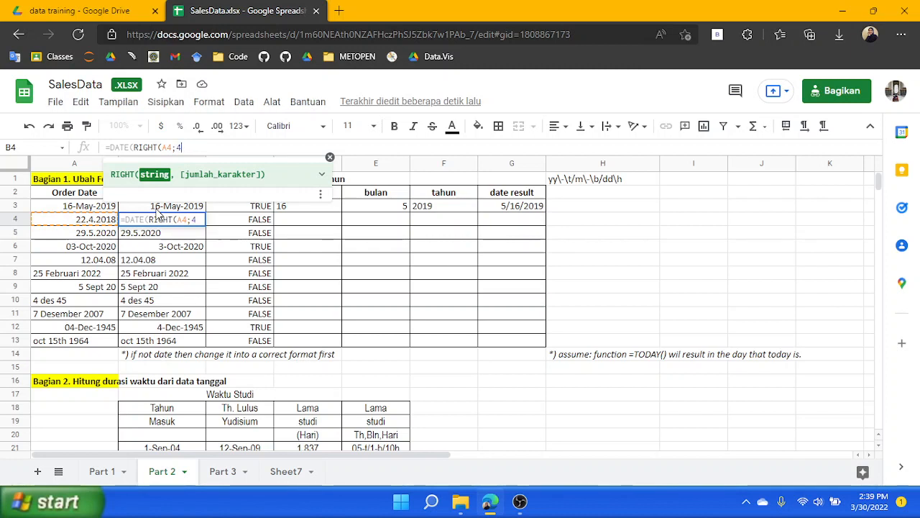
type(")")
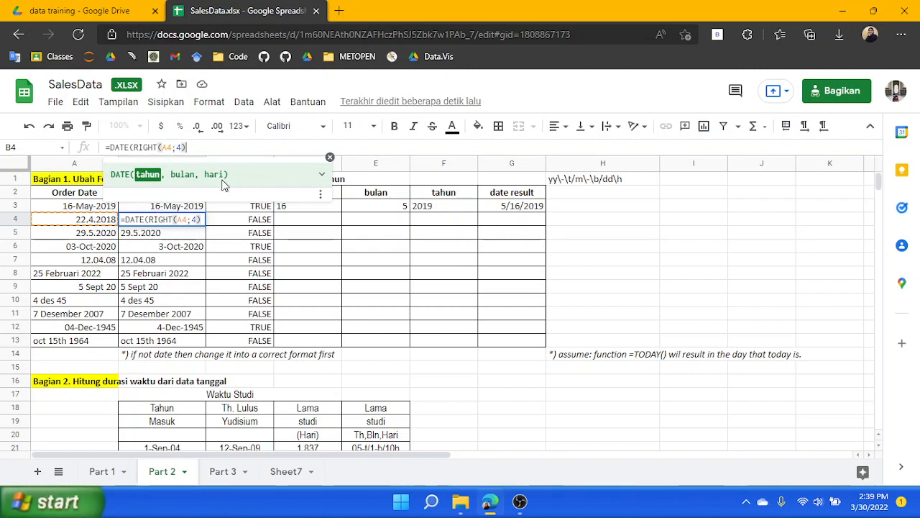
type(";")
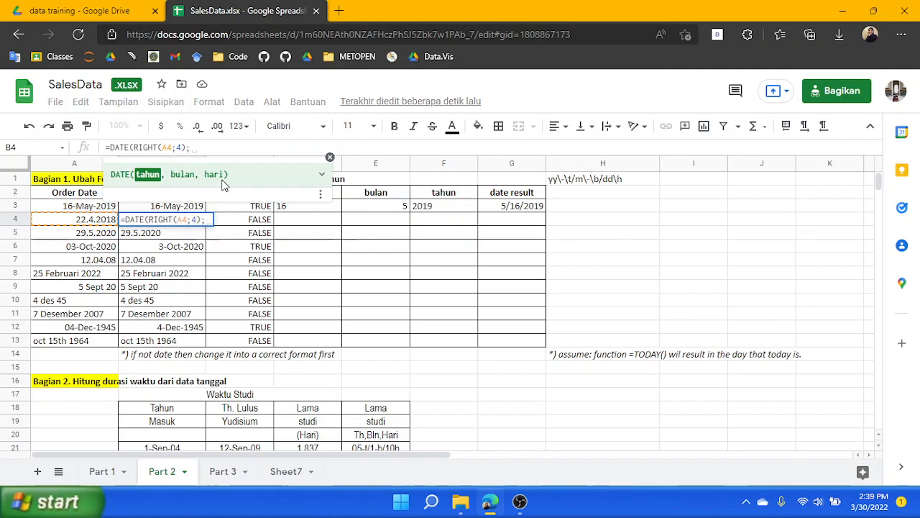
type("MID")
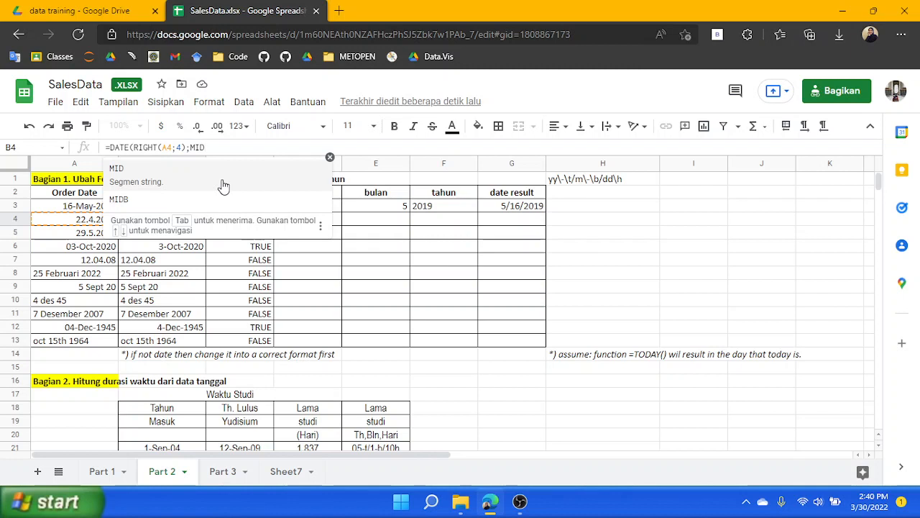
type("(")
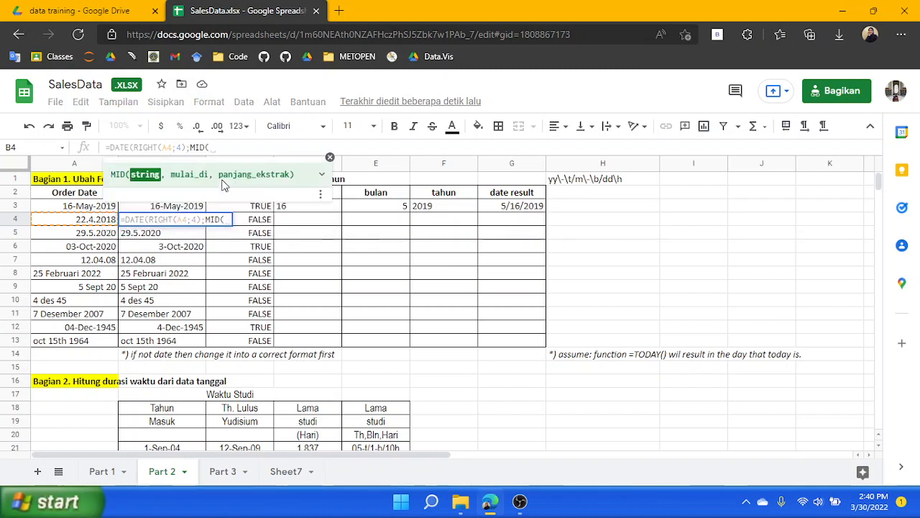
type("A4;")
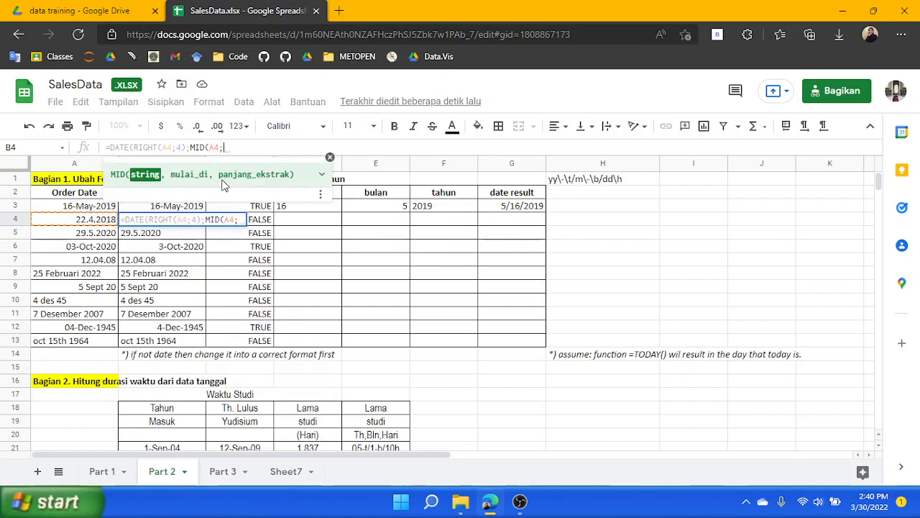
type("4")
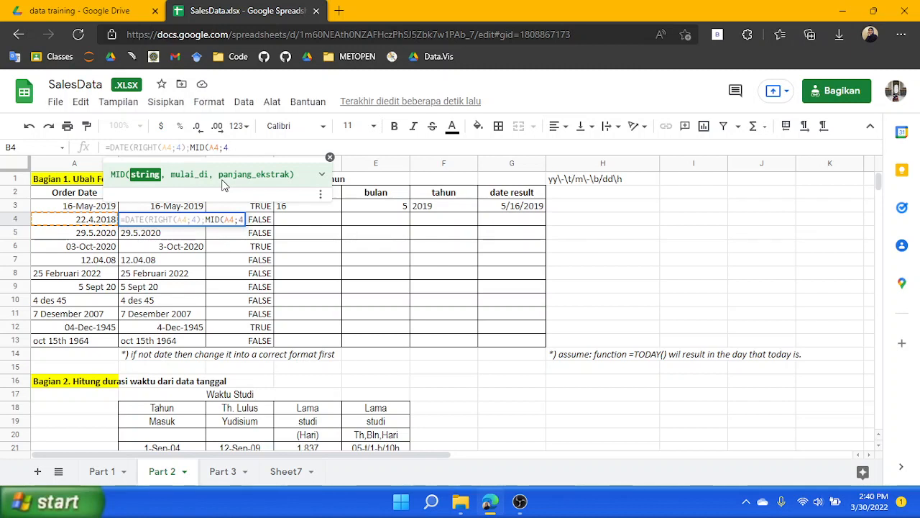
type(";")
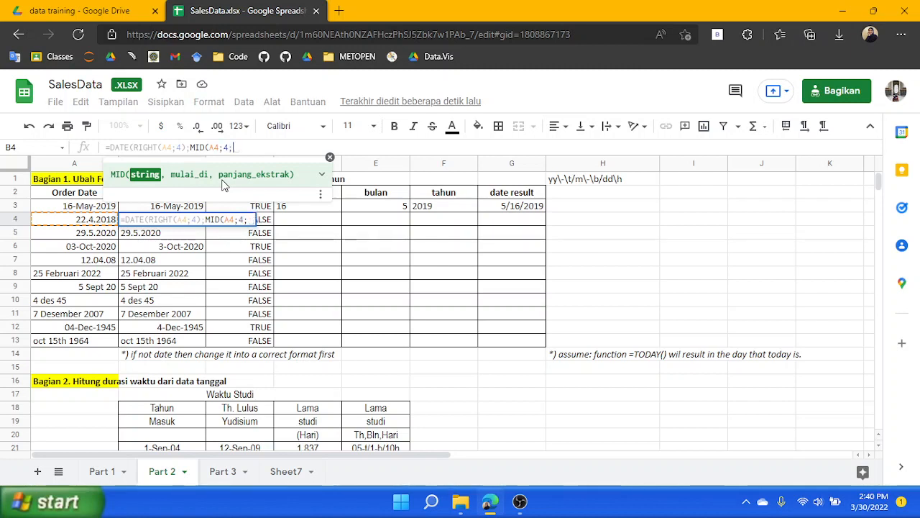
type("1")
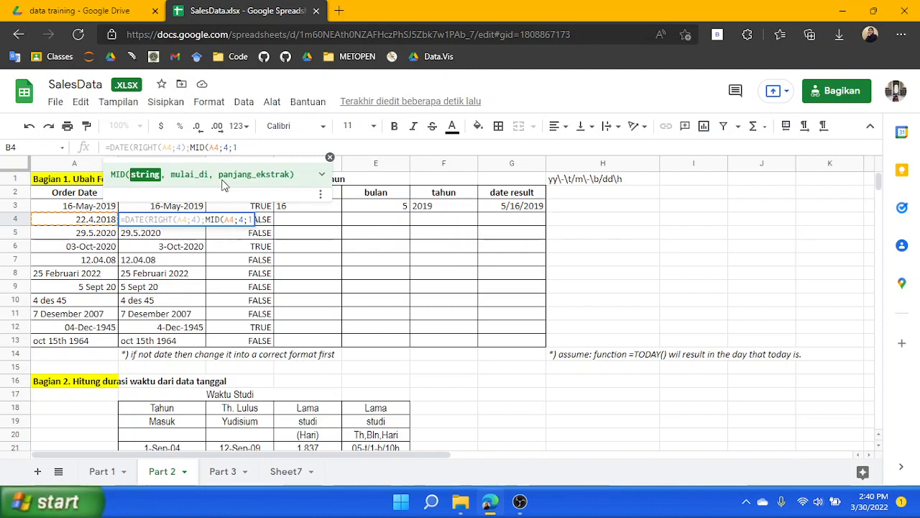
key("BackSpace")
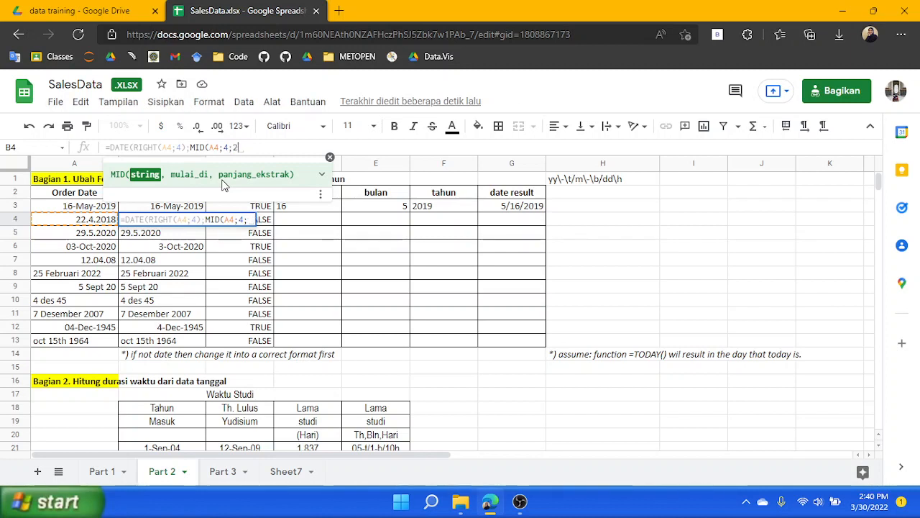
type("2);")
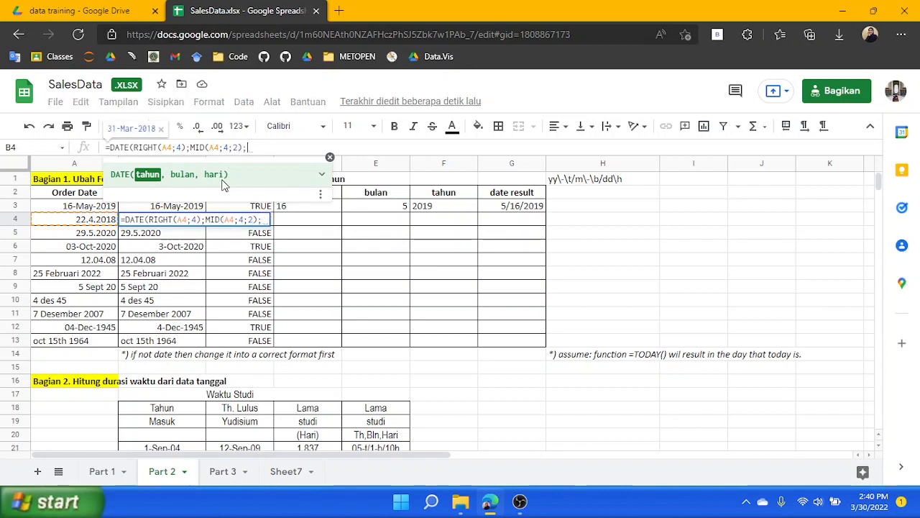
type("LEFT")
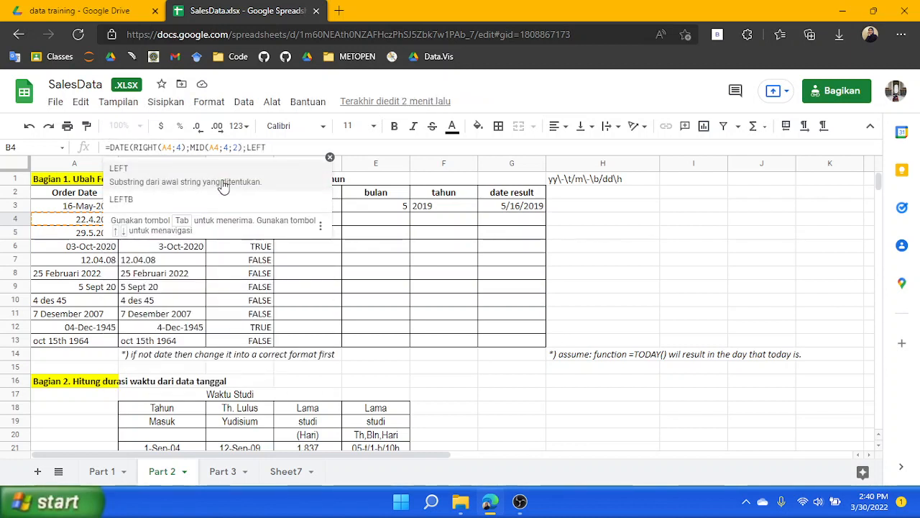
type("(")
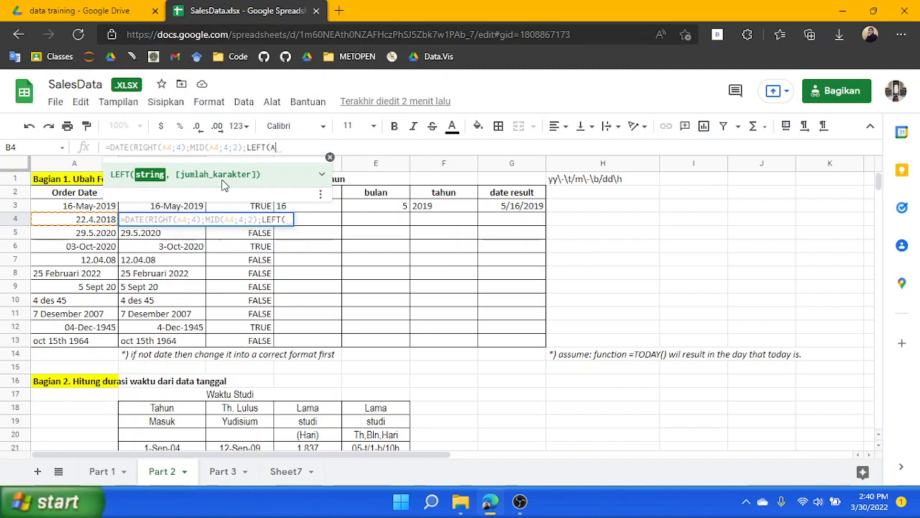
type("A4;")
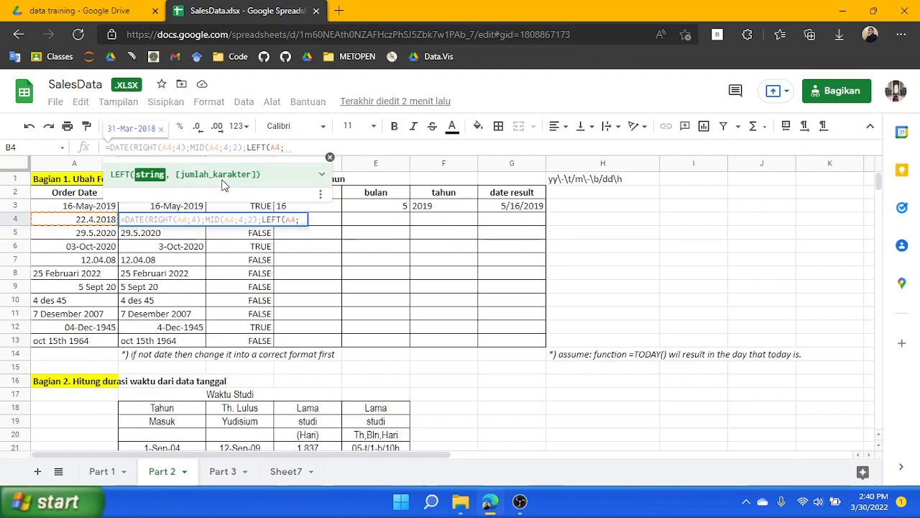
type("2)")
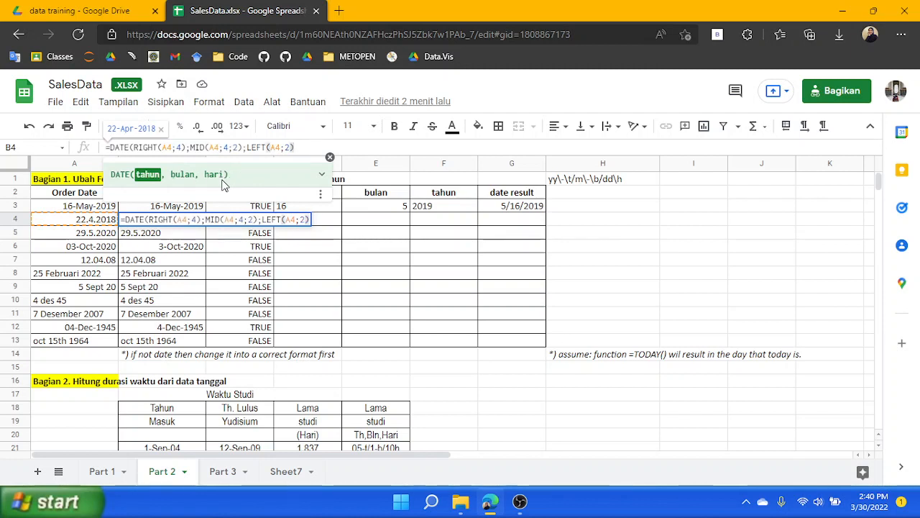
key("Return")
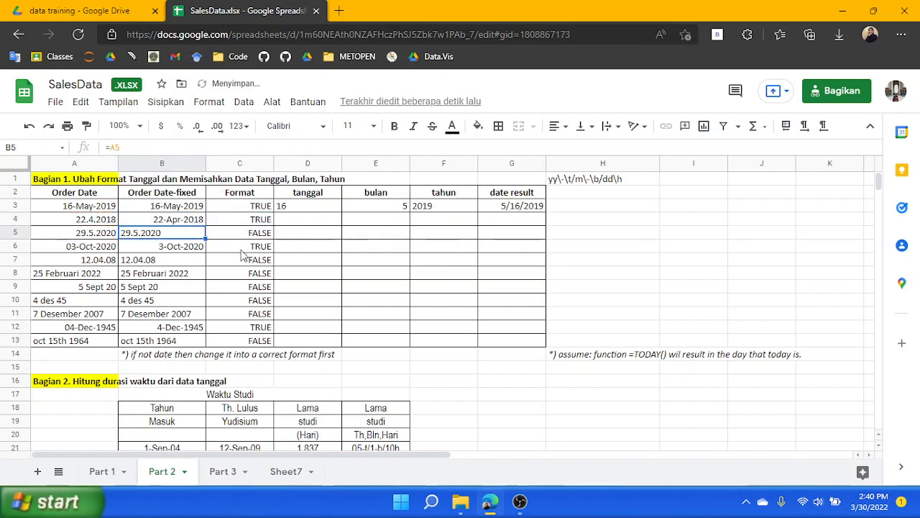
Fill B4's DATE formula down through B13, inspect the resulting errors, and undo the fill
left_click(188, 223)
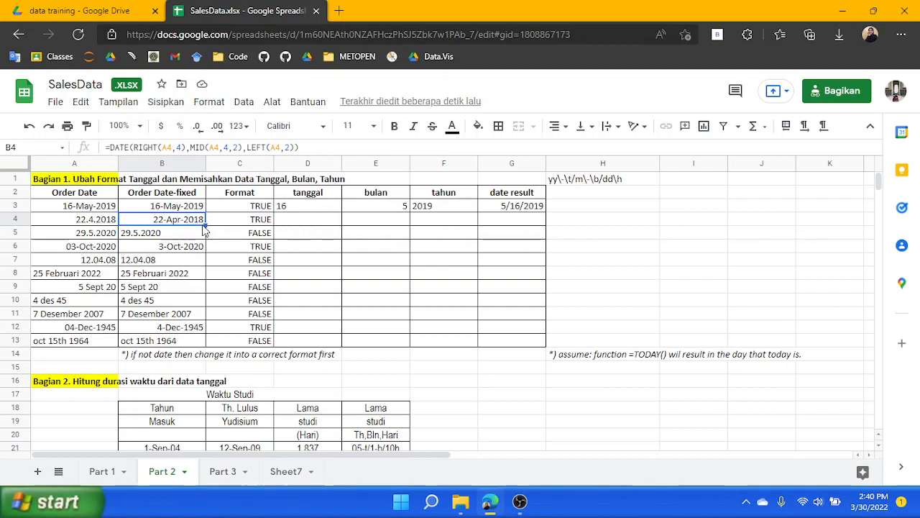
left_click_drag(205, 224, 202, 347)
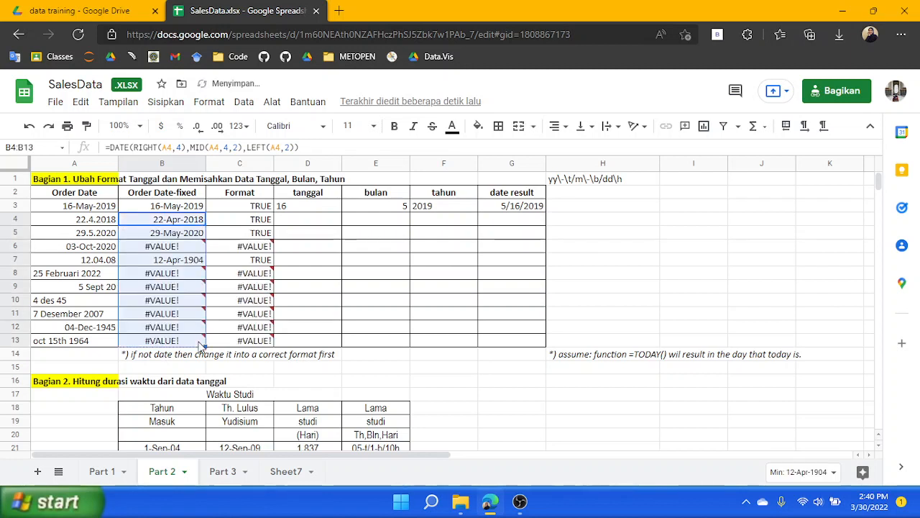
left_click(193, 247)
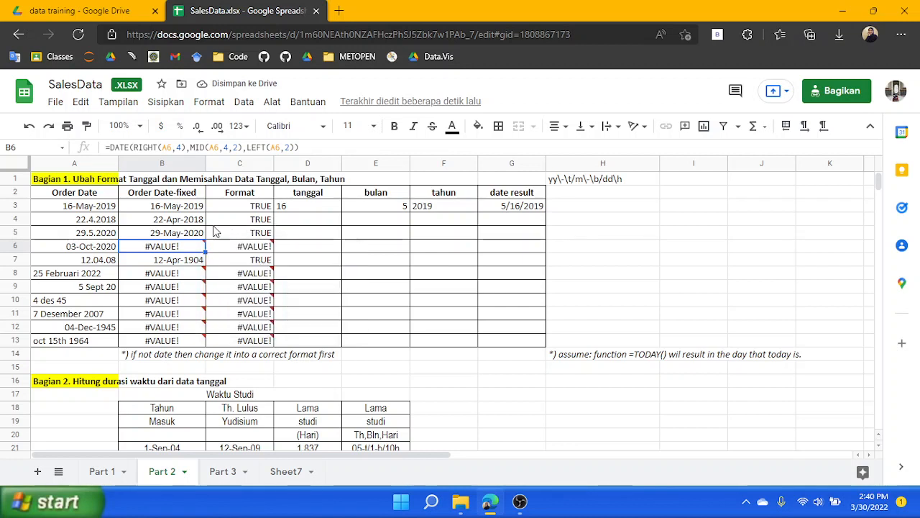
left_click(216, 223)
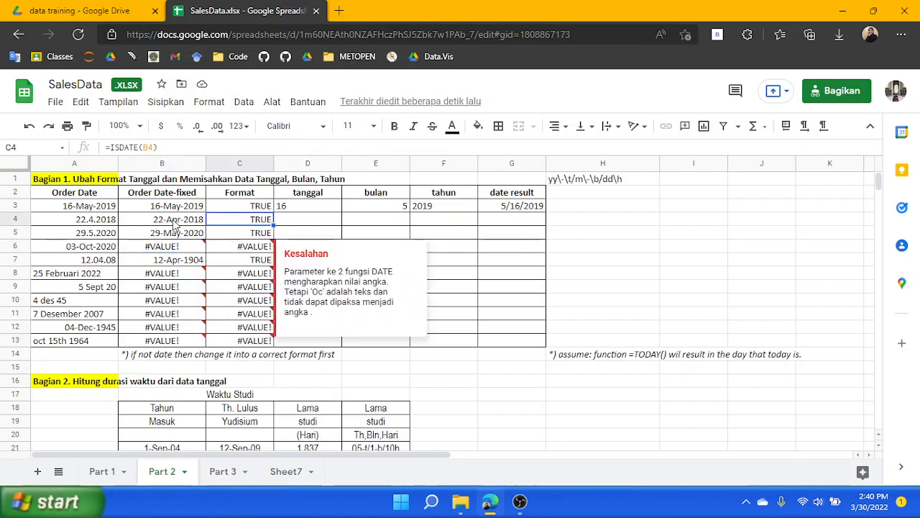
left_click(175, 225)
left_click(244, 261)
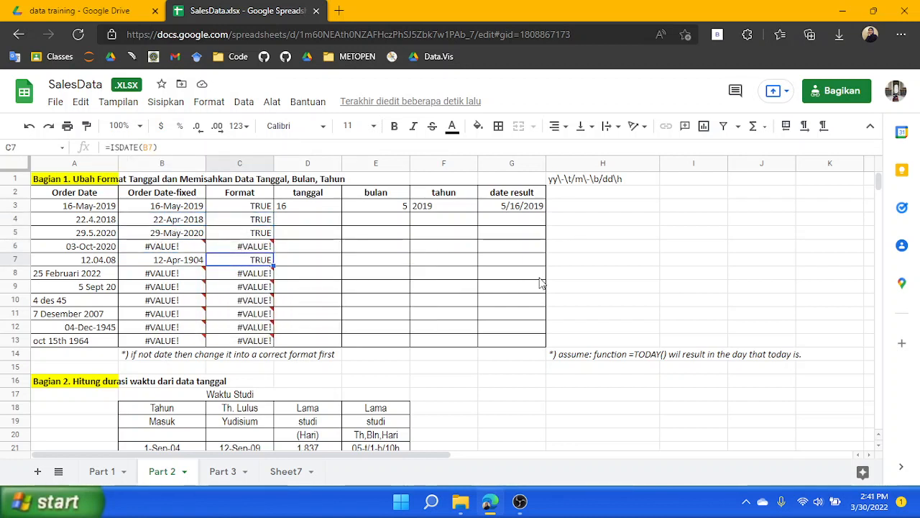
key("ctrl+z")
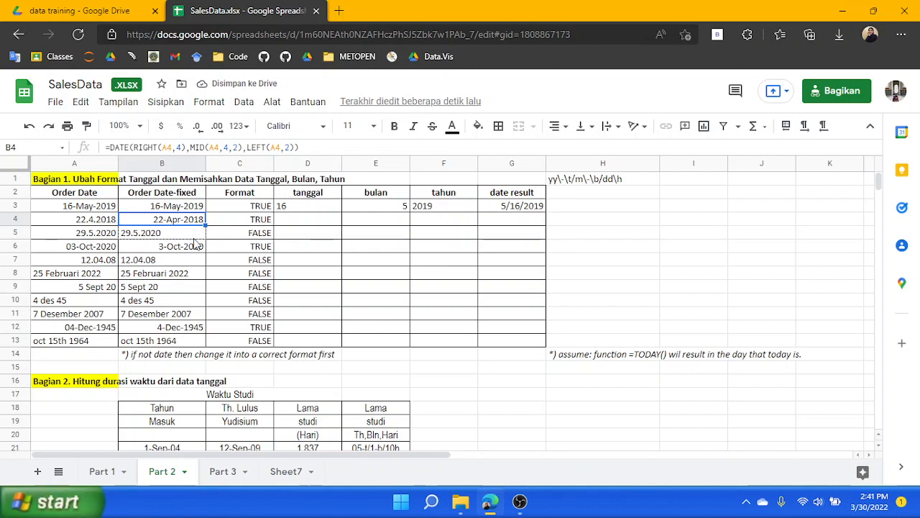
Fill B4's DATE formula into B5 and copy the formula text
left_click_drag(194, 244, 202, 241)
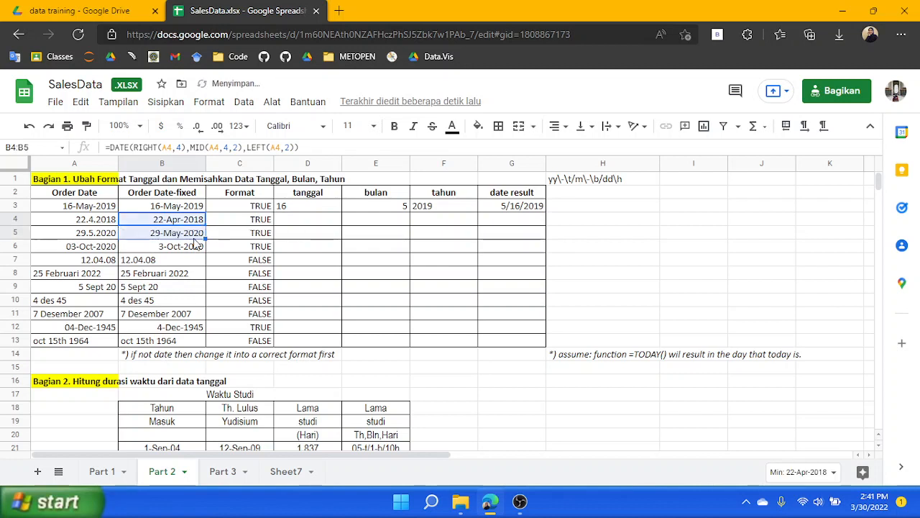
triple_click(329, 141)
key("ctrl+c")
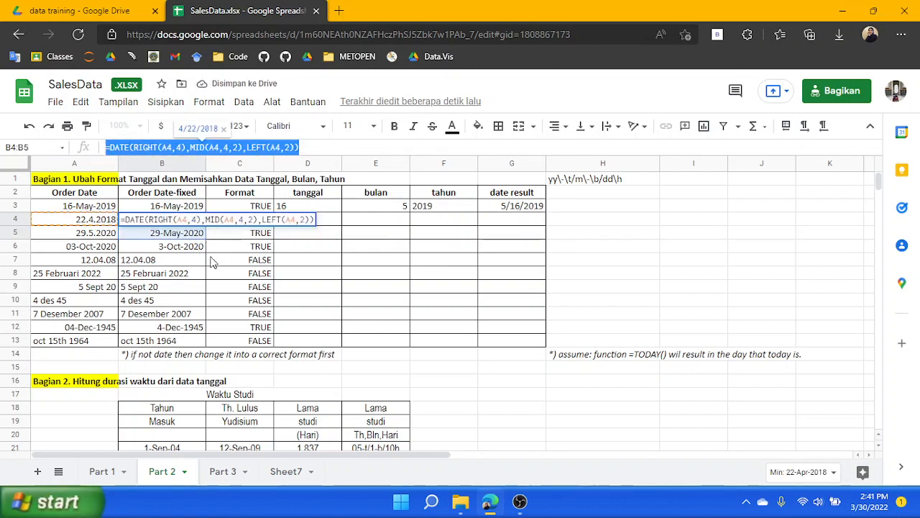
Enter the copied DATE formula in B7, changing all its cell references to A7
left_click(171, 263)
type("=A7")
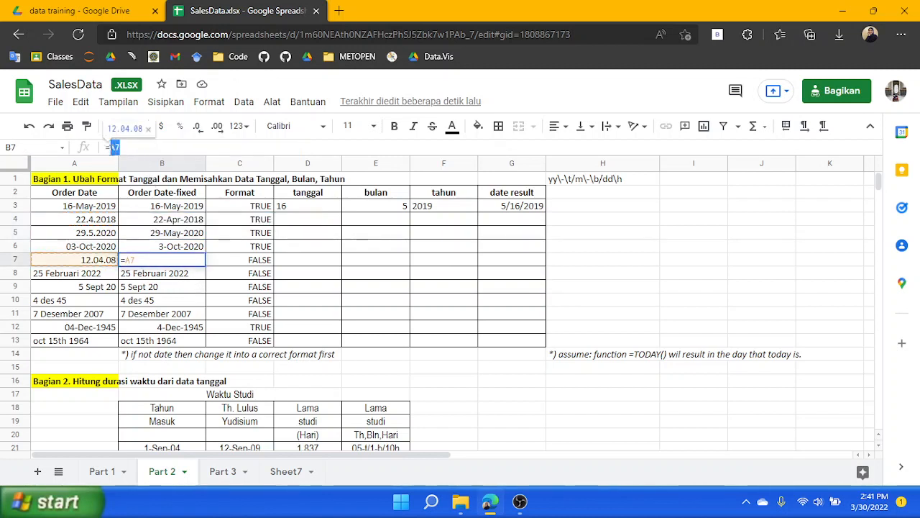
key("ctrl+v")
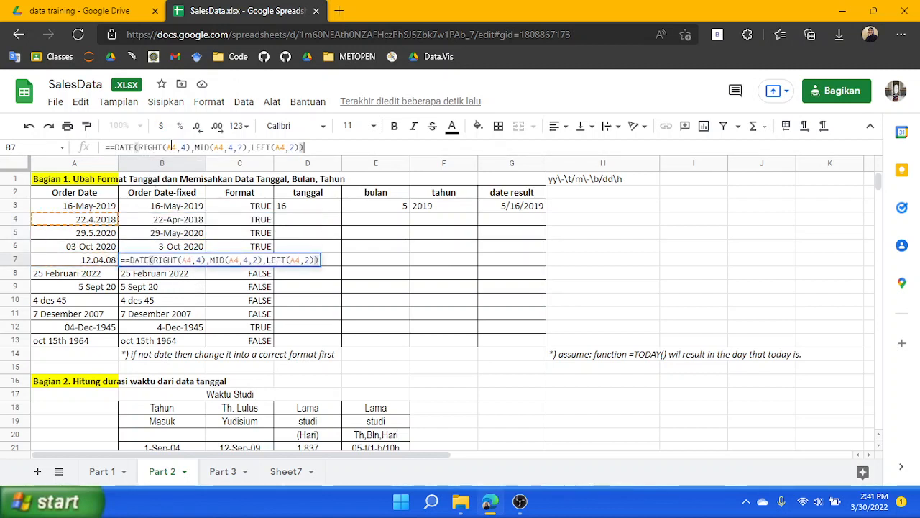
left_click(177, 147)
key("BackSpace")
type("7")
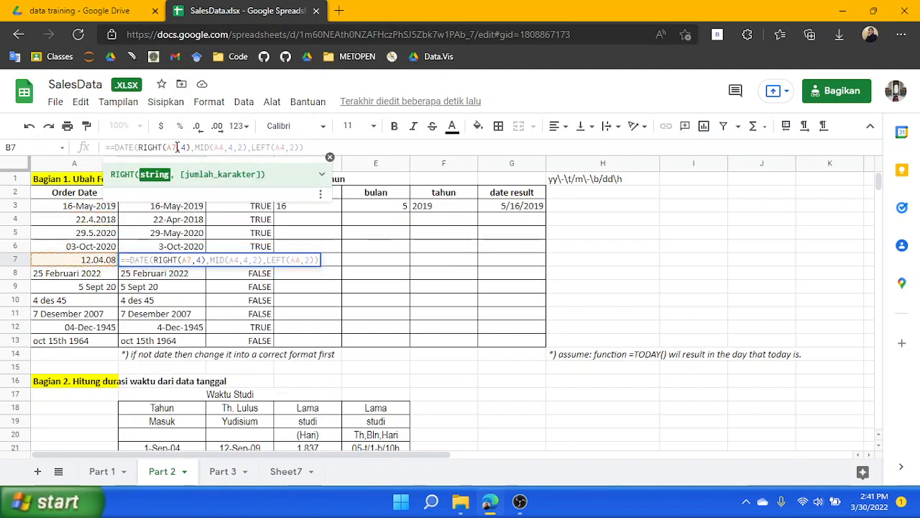
key("Right")
key("Right")
key("Right")
key("Right")
key("Right")
key("Right")
key("Right")
key("Right")
key("Right")
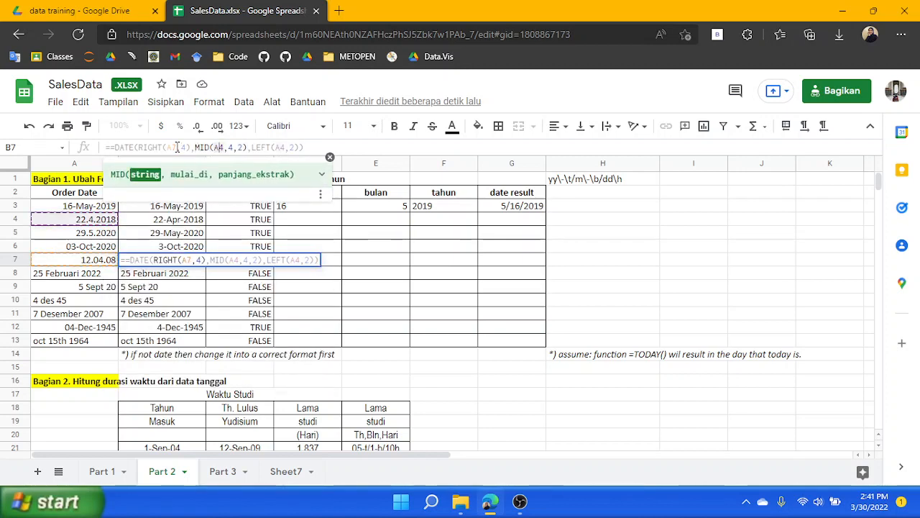
key("BackSpace")
type("7")
key("Right")
key("Right")
key("Right")
key("Right")
key("Right")
key("Right")
key("Right")
key("Right")
key("Right")
key("Right")
key("Right")
key("Right")
key("Right")
key("Right")
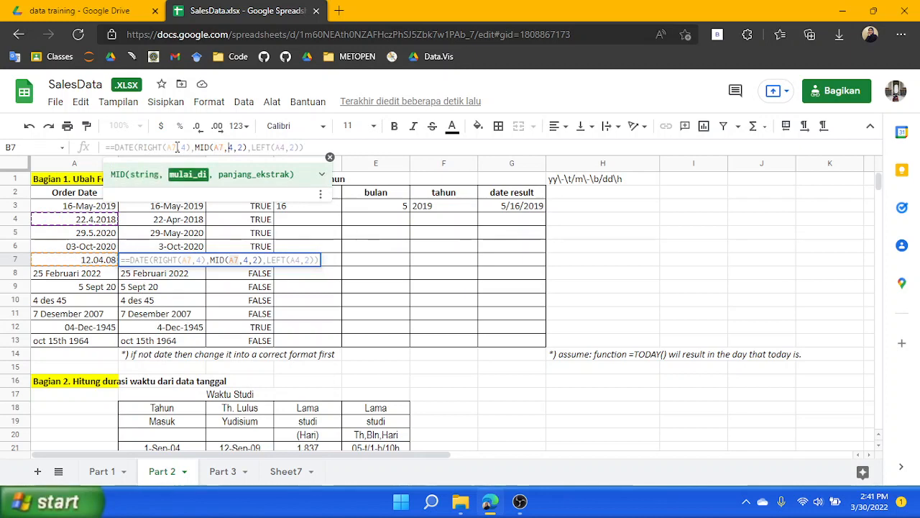
key("Right")
key("Right")
key("Right")
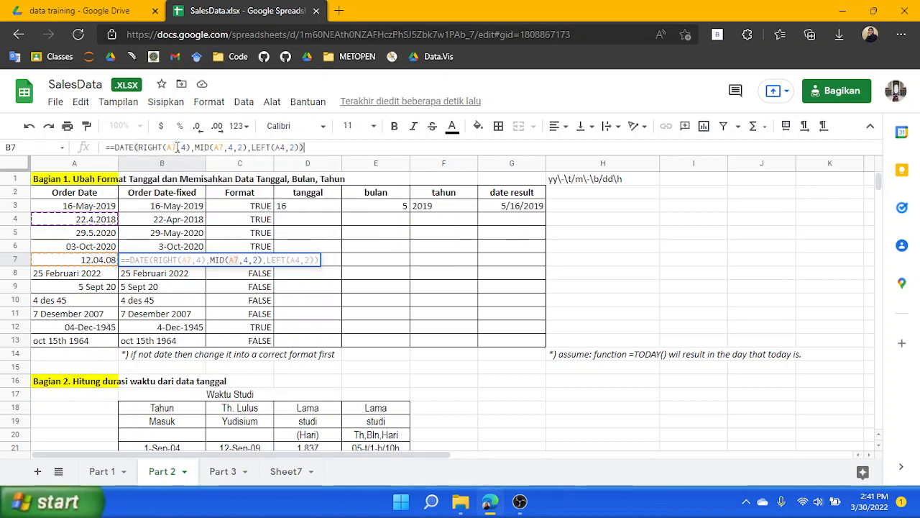
key("Left")
key("Left")
key("Left")
key("Left")
key("BackSpace")
type("7")
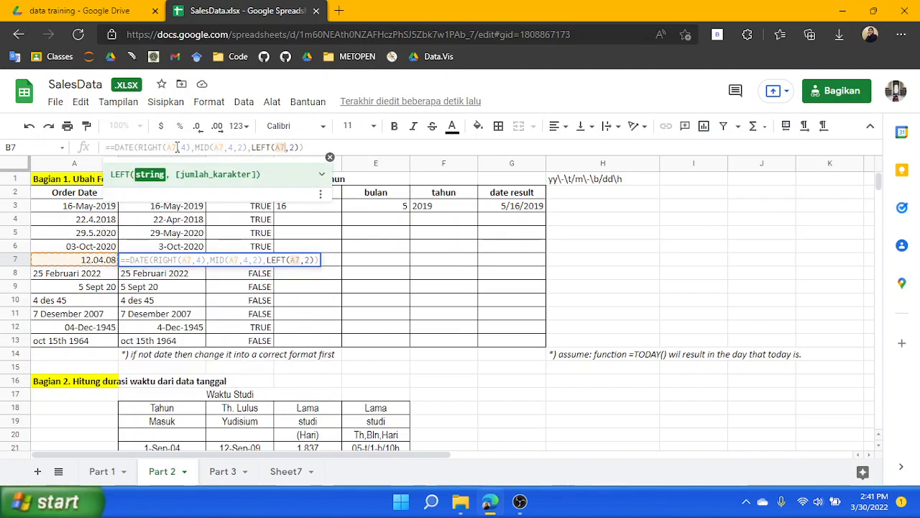
key("Return")
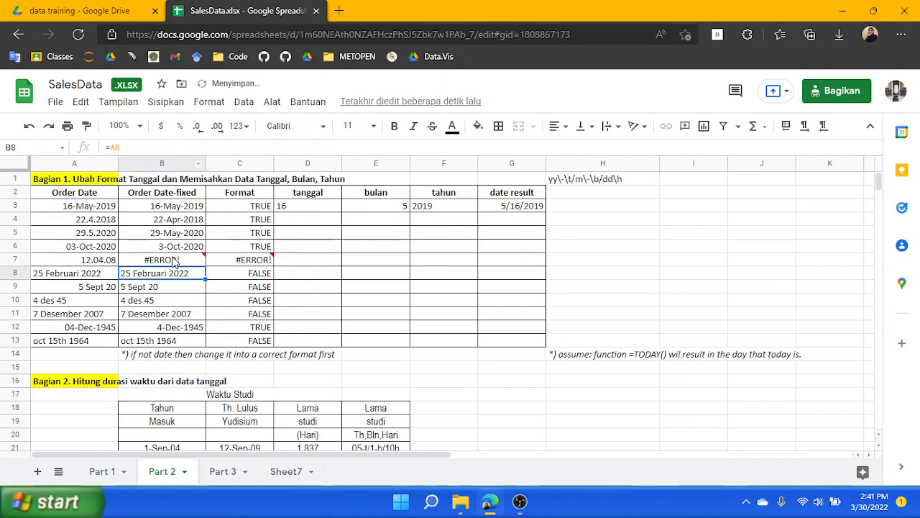
Correct B7's formula to =DATE(RIGHT(A7,2),MID(A7,4,2),LEFT(A7,2)) by shortening the year part and removing the extra equals sign
left_click(175, 263)
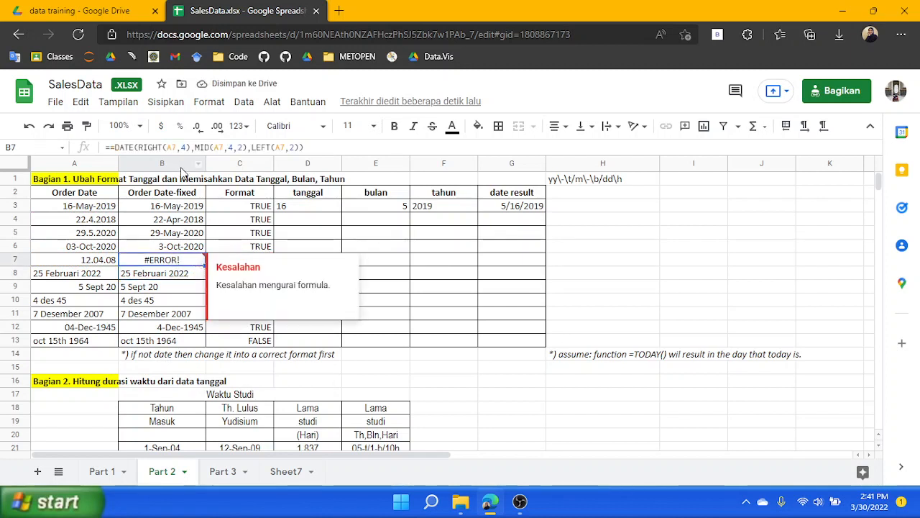
left_click(182, 147)
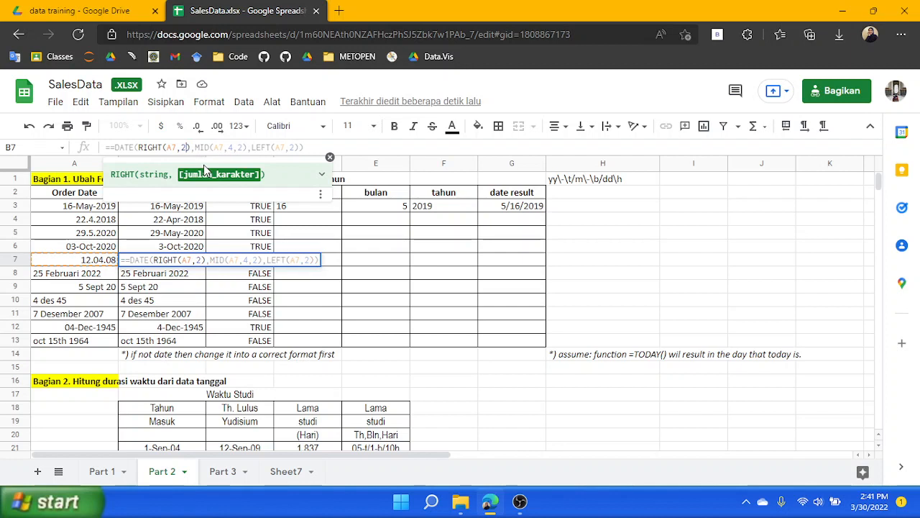
key("Return")
left_click(183, 260)
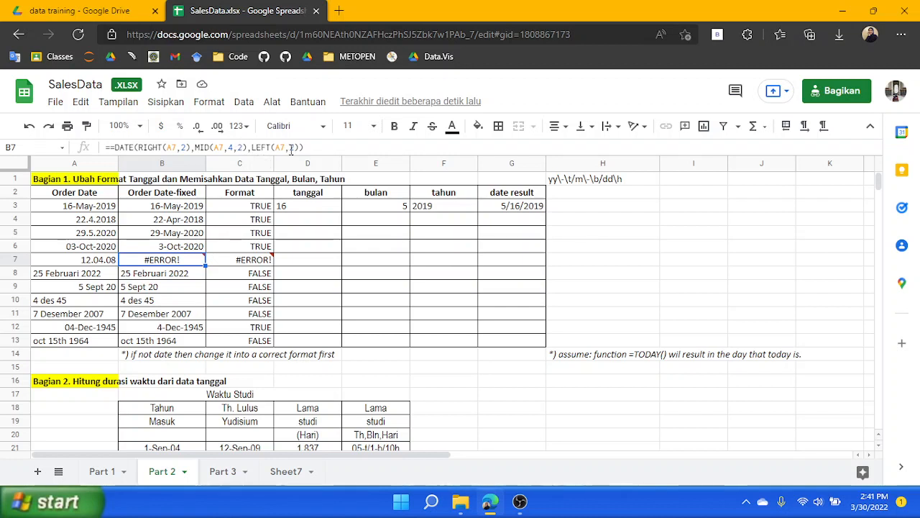
left_click(179, 146)
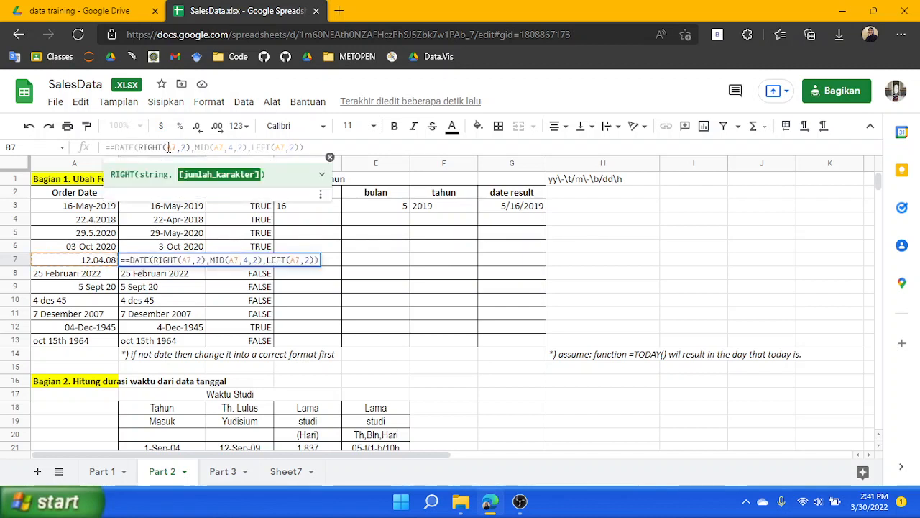
left_click(189, 147)
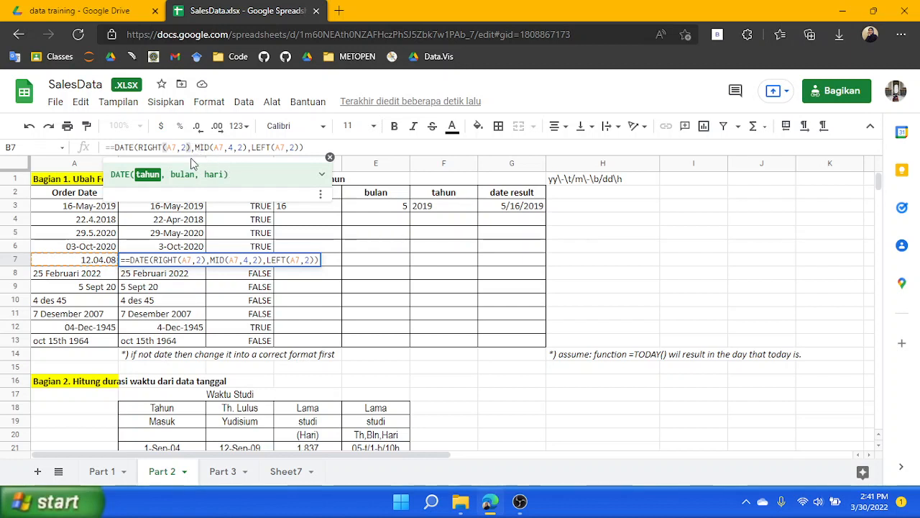
left_click(111, 147)
key("BackSpace")
key("Return")
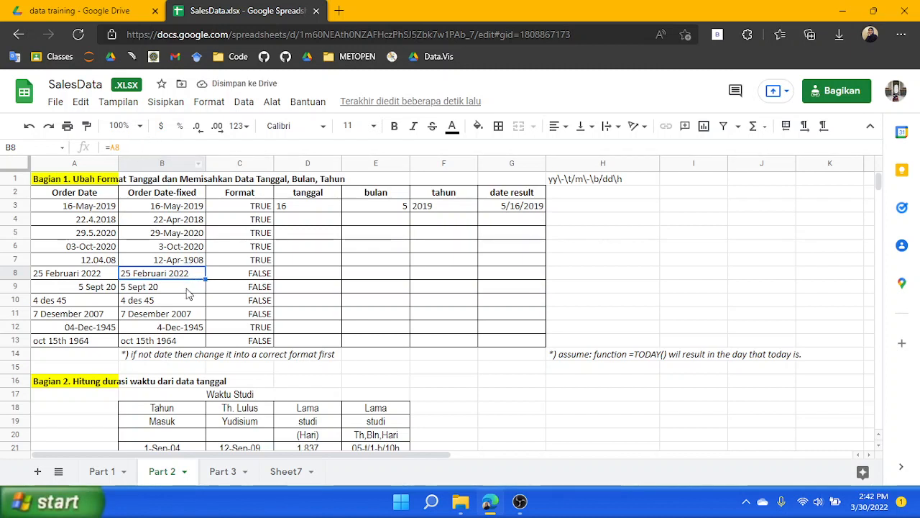
Copy B7's formula text and paste it into B8
left_click(75, 276)
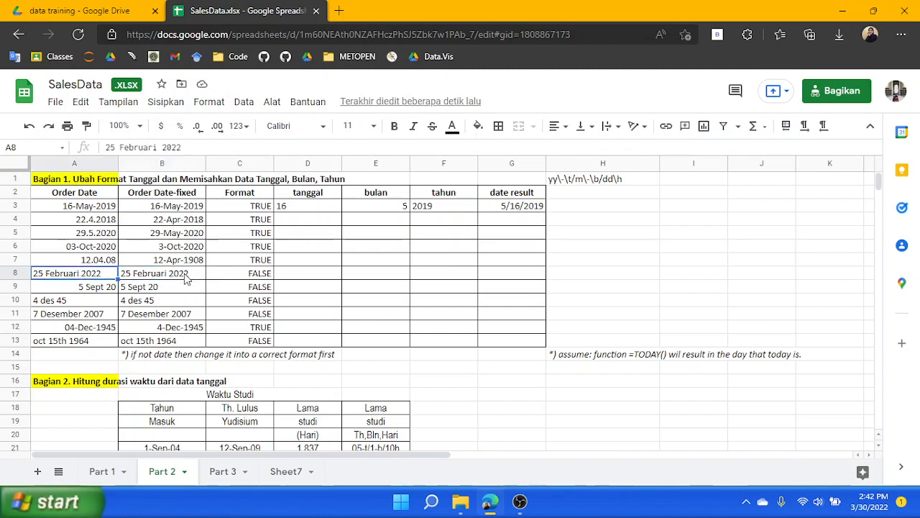
left_click(185, 277)
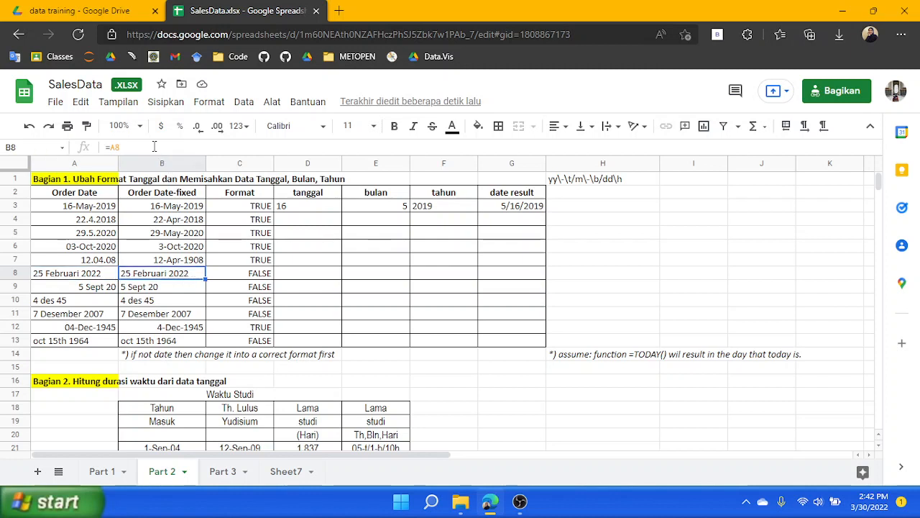
left_click(182, 261)
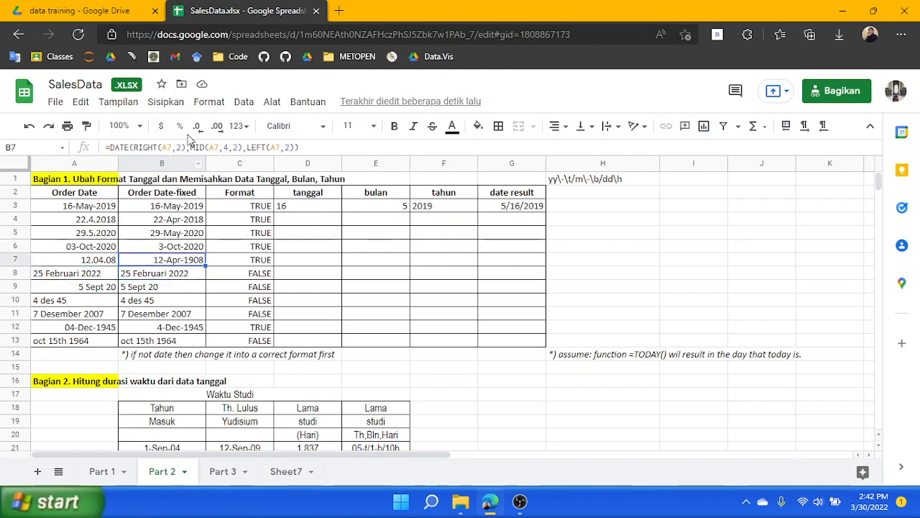
left_click_drag(307, 147, 25, 152)
key("ctrl+c")
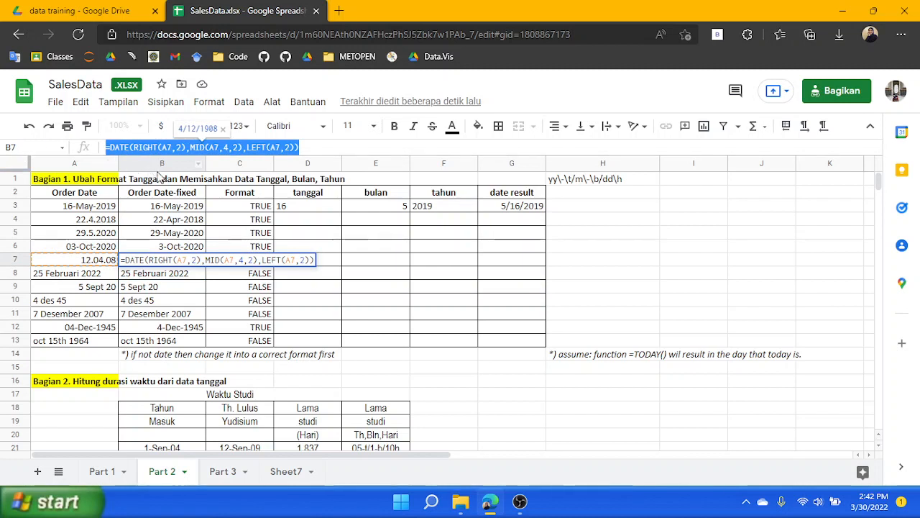
key("Return")
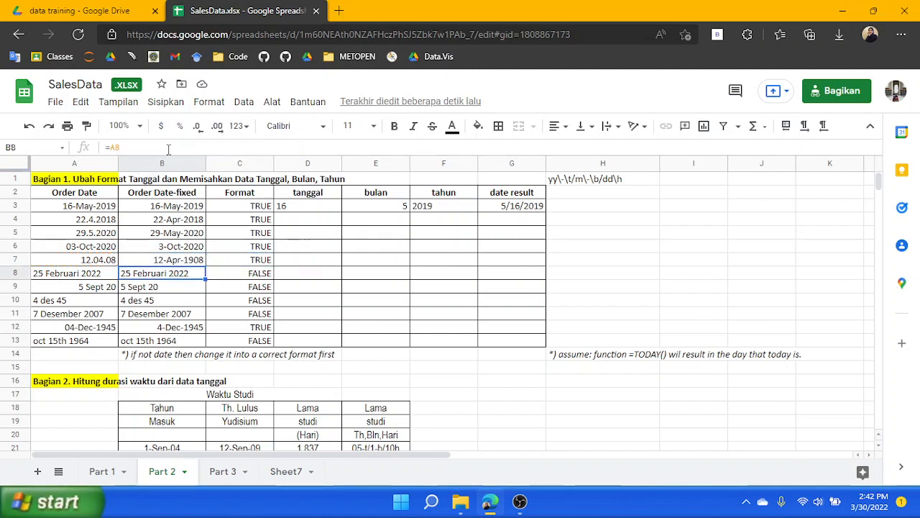
key("BackSpace")
key("ctrl+v")
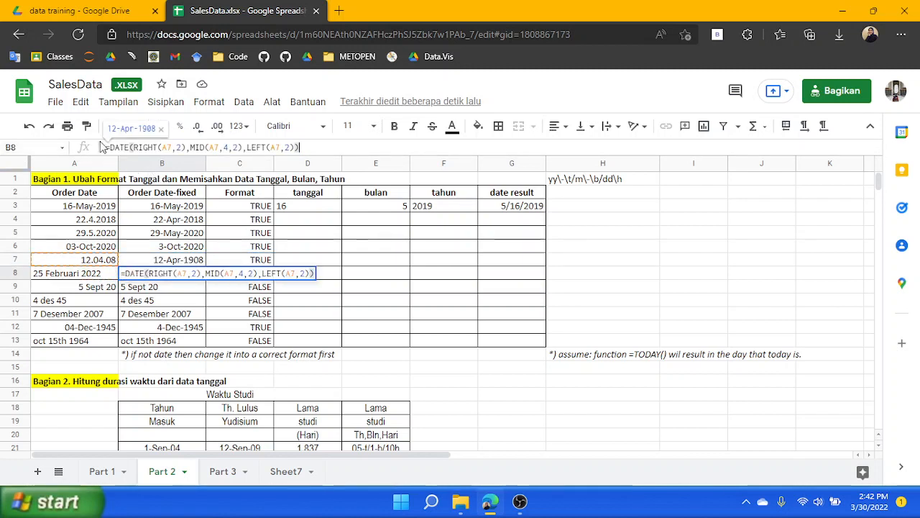
Edit B8's formula so RIGHT takes 4 characters, MID takes 3 characters, and both read from A8
left_click(175, 147)
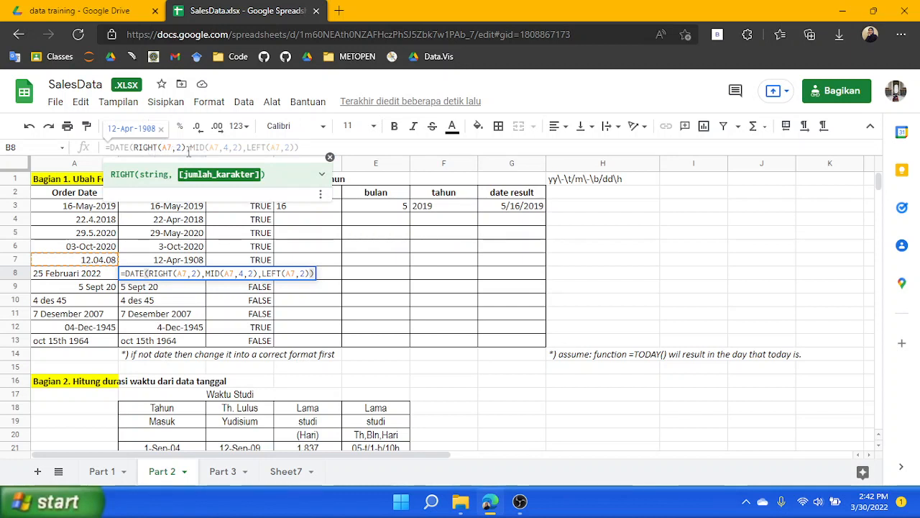
key("BackSpace")
type("4")
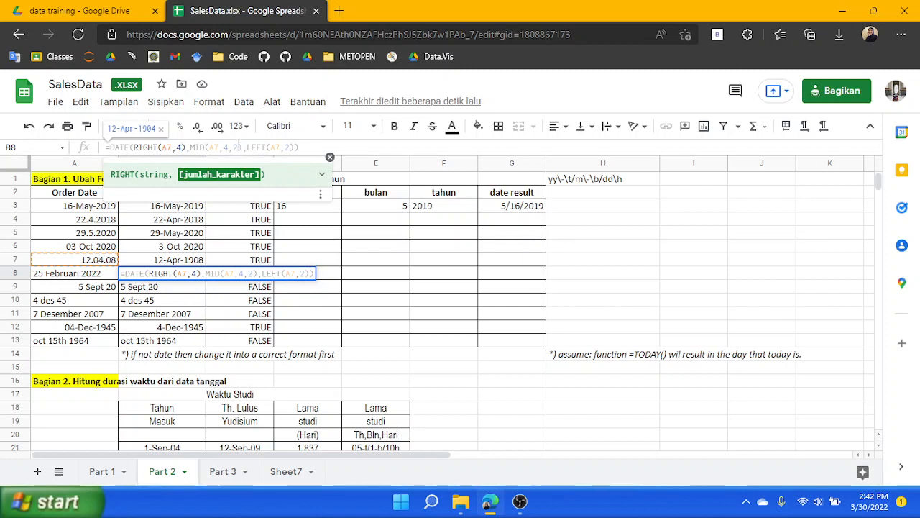
left_click(230, 148)
left_click(228, 148)
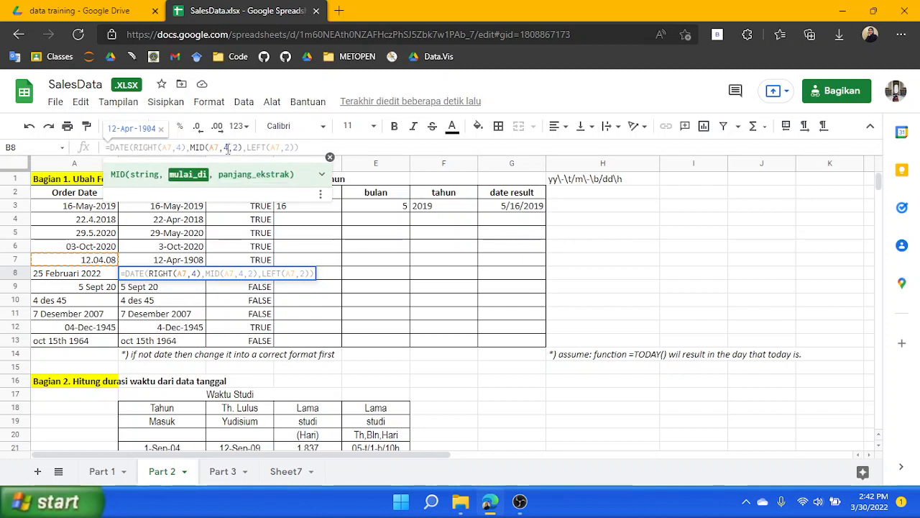
left_click(233, 148)
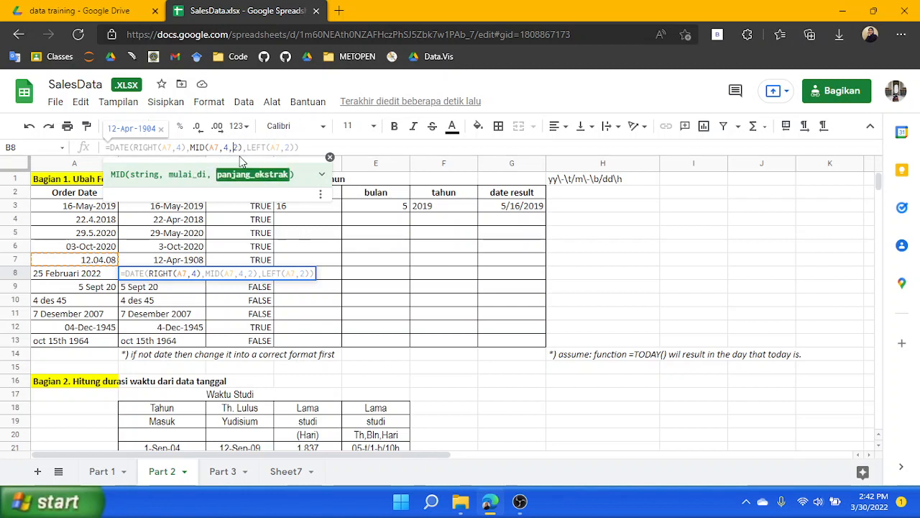
key("BackSpace")
type("3")
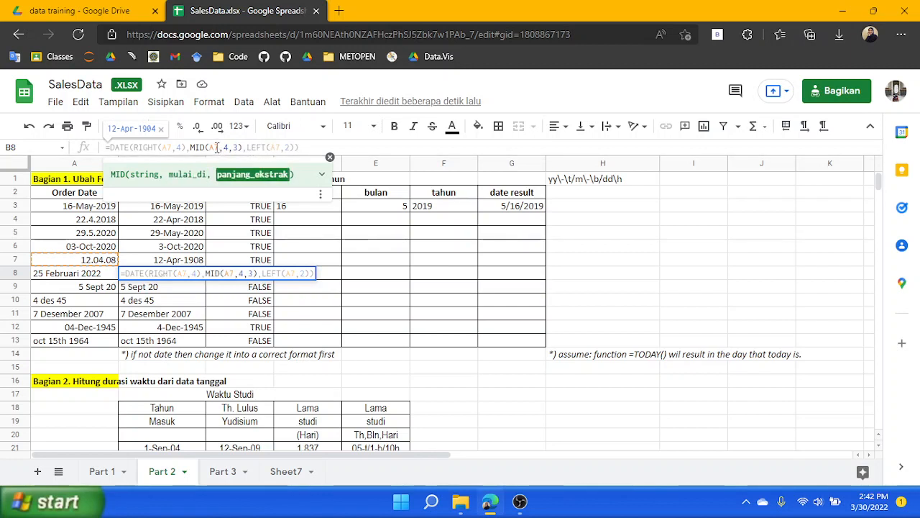
left_click(217, 148)
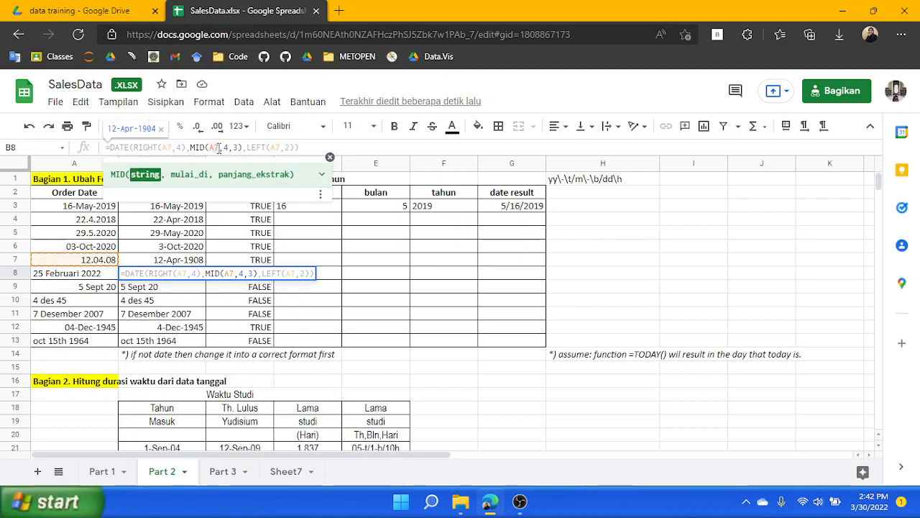
key("BackSpace")
type("8")
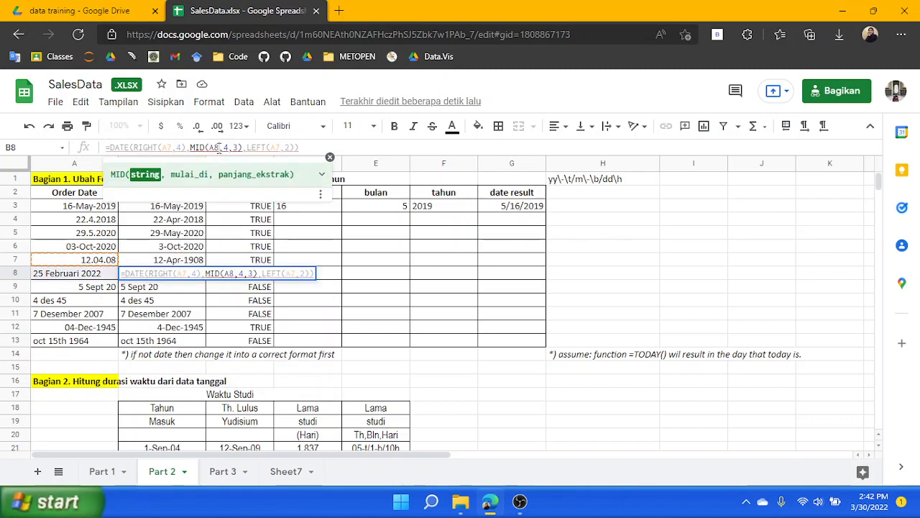
left_click(171, 147)
key("BackSpace")
type("8")
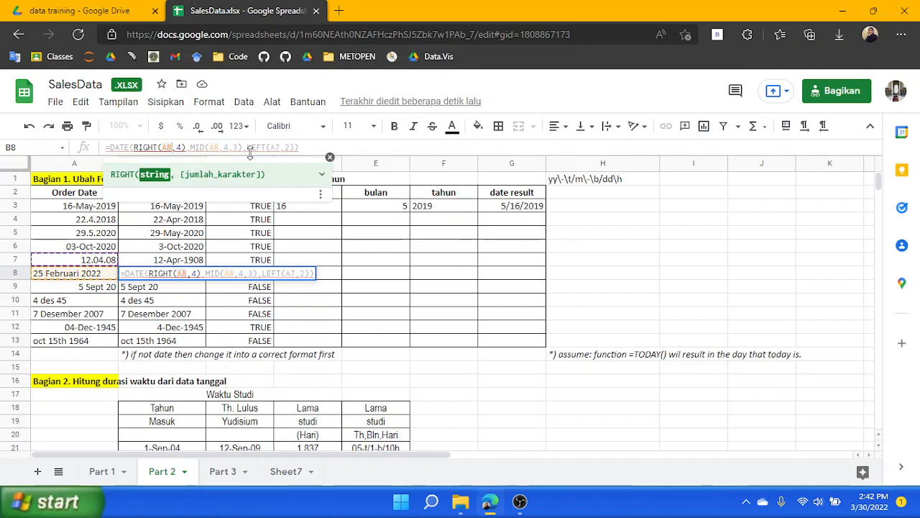
left_click(211, 148)
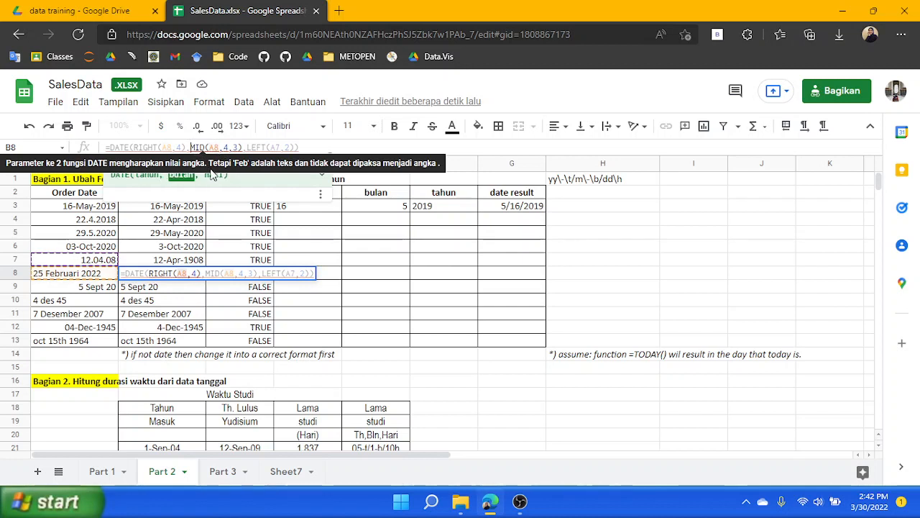
Wrap the MID part of B8's formula inside a DATEVALUE function
left_click(192, 147)
type("(")
key("Right")
key("Right")
key("Right")
key("Right")
key("Right")
key("Right")
key("Right")
key("Right")
key("Right")
key("Right")
key("Right")
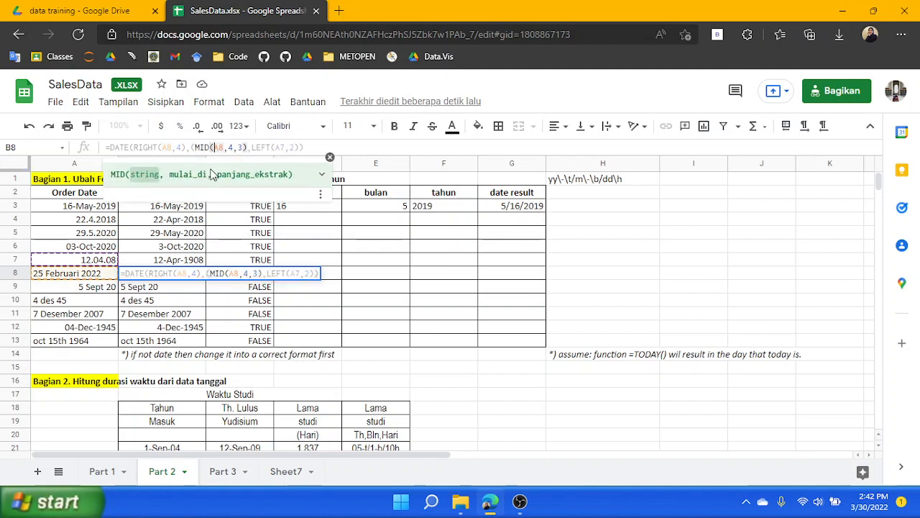
type(")")
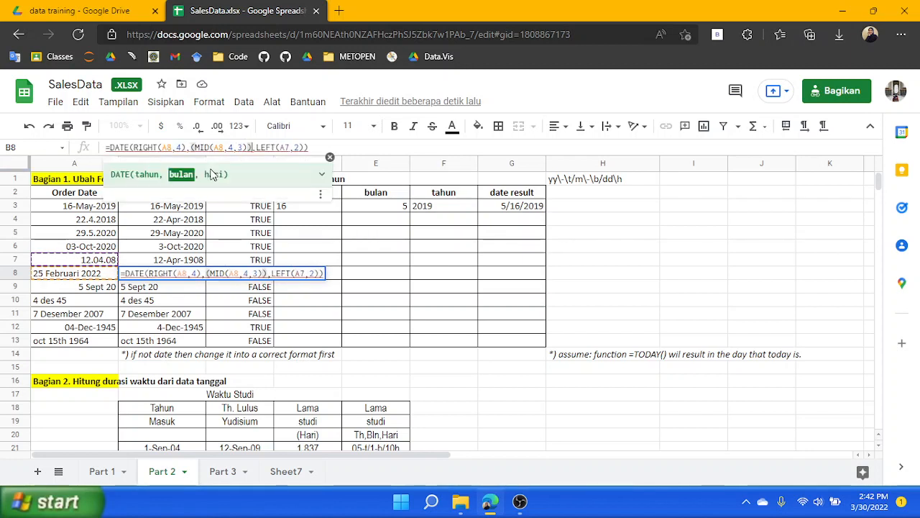
left_click(191, 146)
type("DATEVALUE")
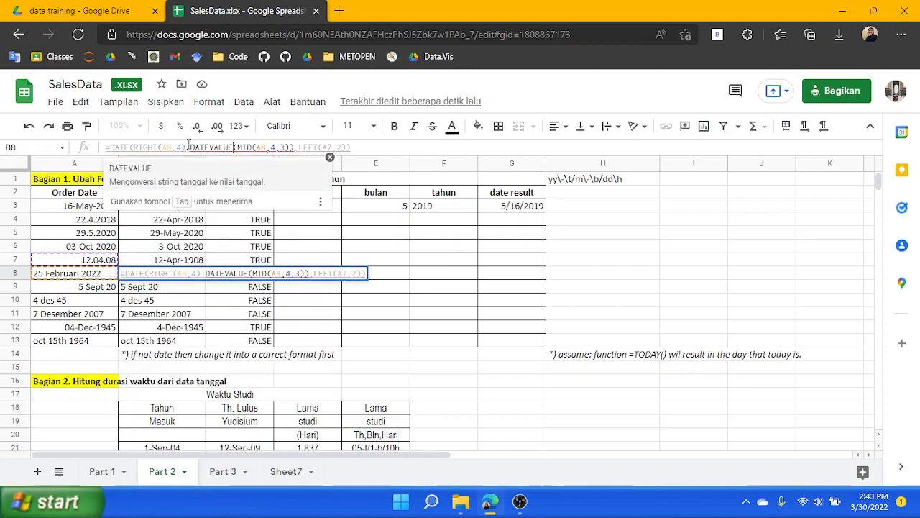
Try wrapping the DATEVALUE part of B8's formula inside a MONTH function
left_click(188, 146)
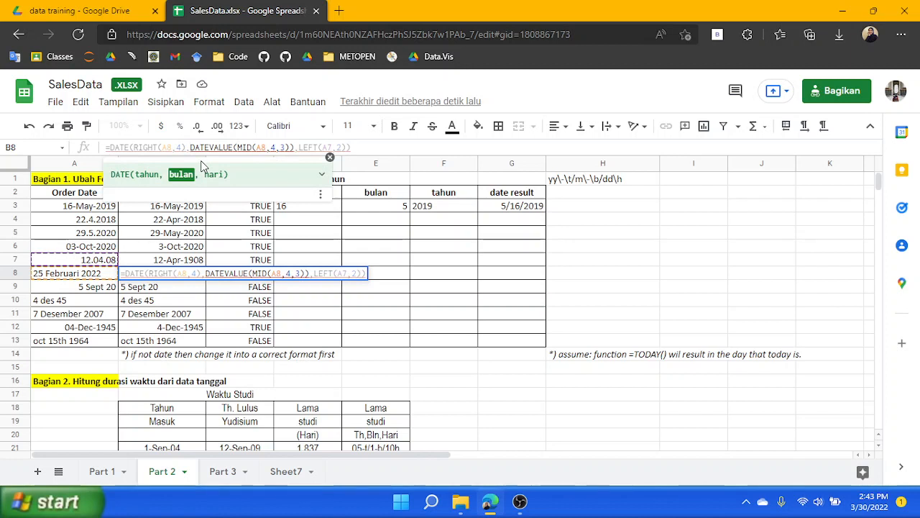
type("MO")
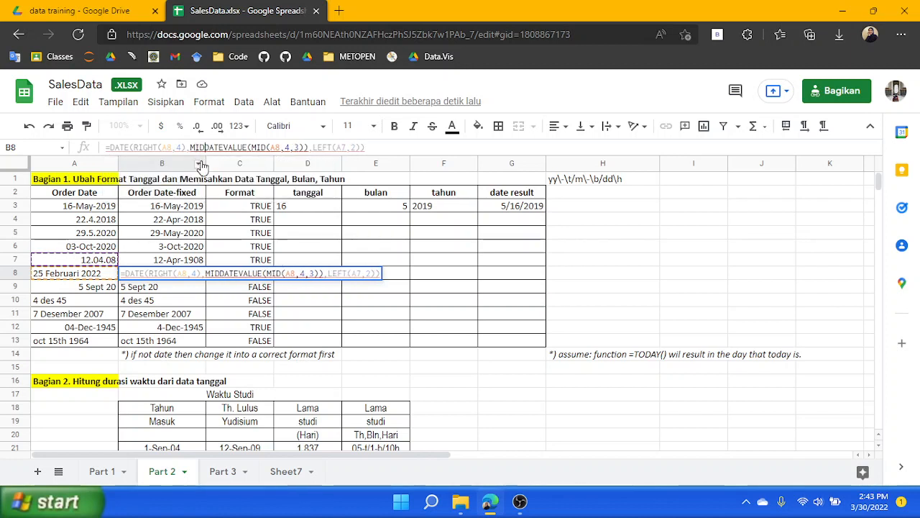
key("BackSpace")
key("BackSpace")
type("DATE")
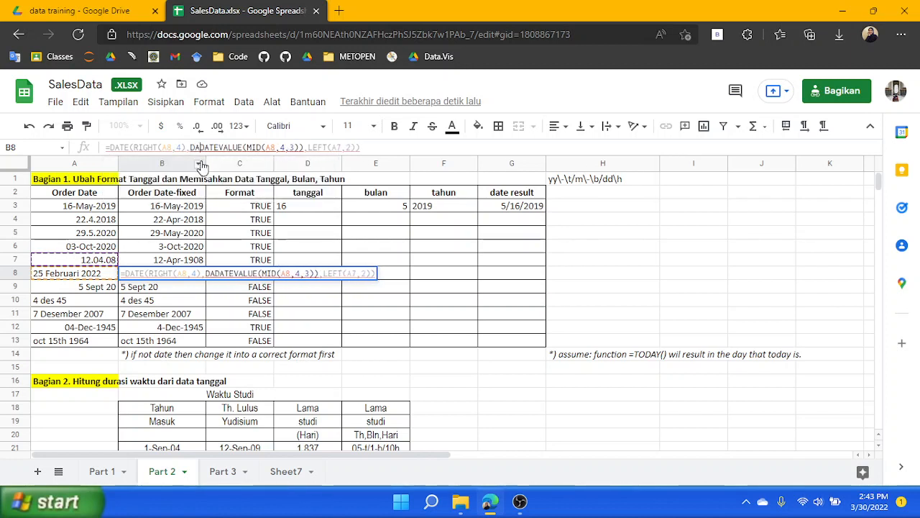
key("BackSpace")
key("BackSpace")
key("BackSpace")
key("BackSpace")
type("MONTH(")
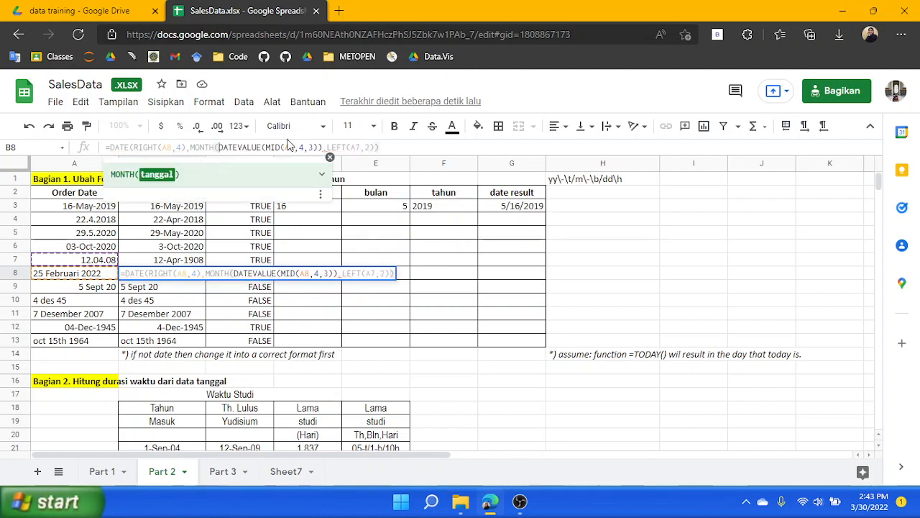
left_click(319, 147)
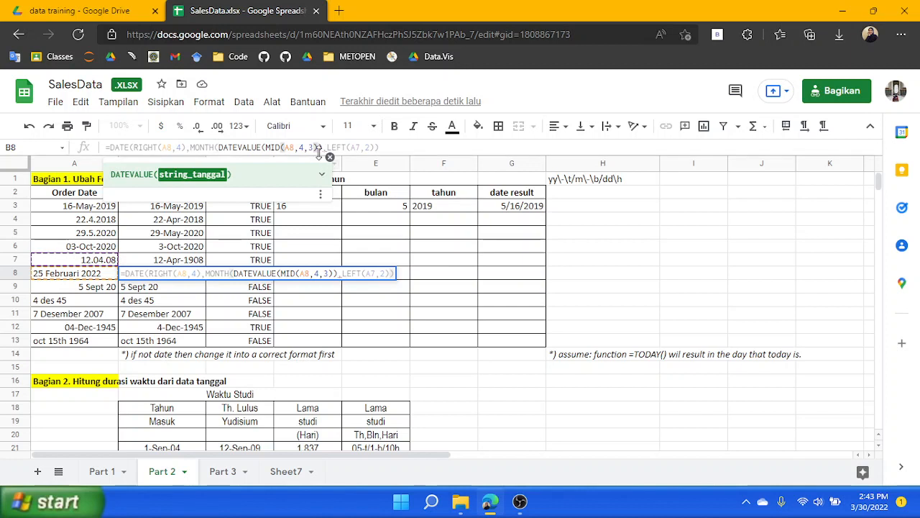
type(")")
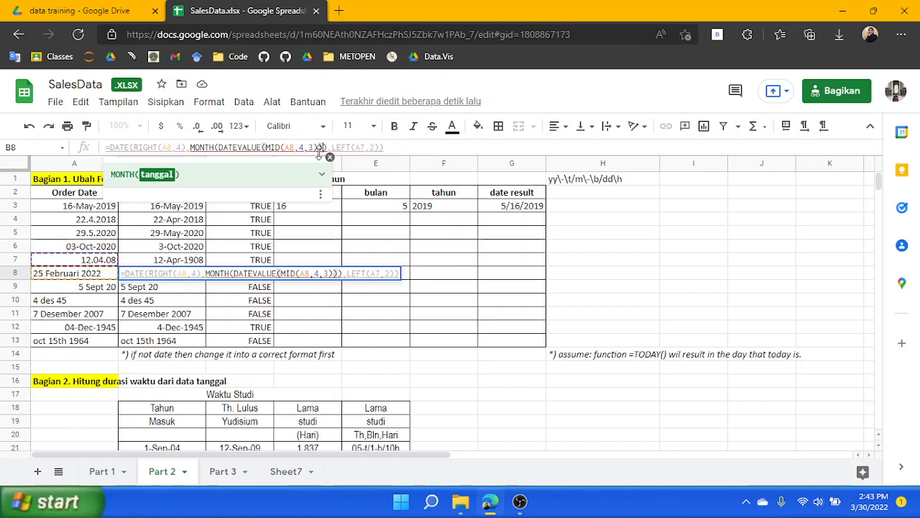
Try appending &"1" to the MID text inside DATEVALUE in B8's formula before leaving the cell
left_click(319, 149)
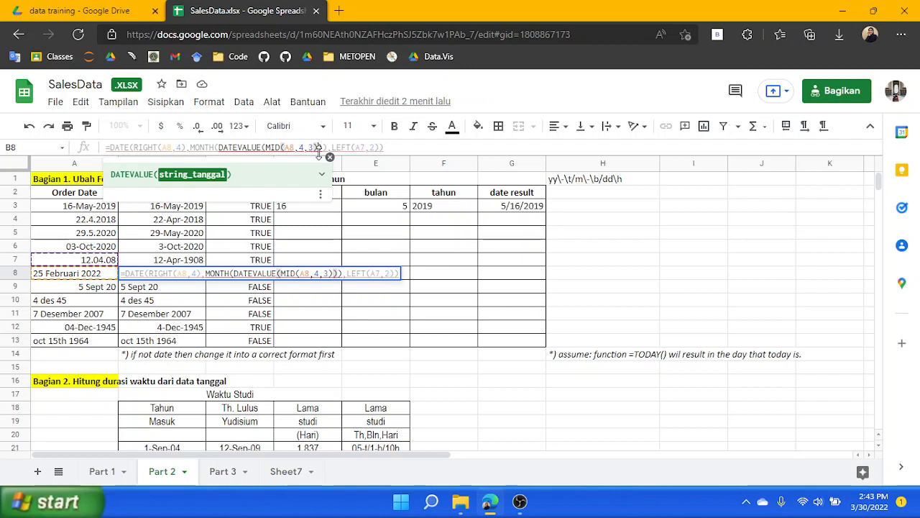
type("&")
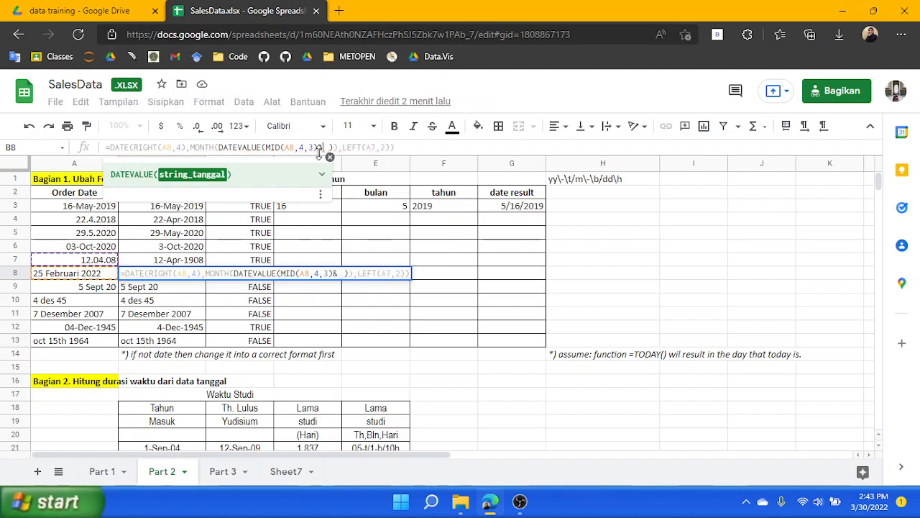
key("BackSpace")
type("\"\"")
type("1")
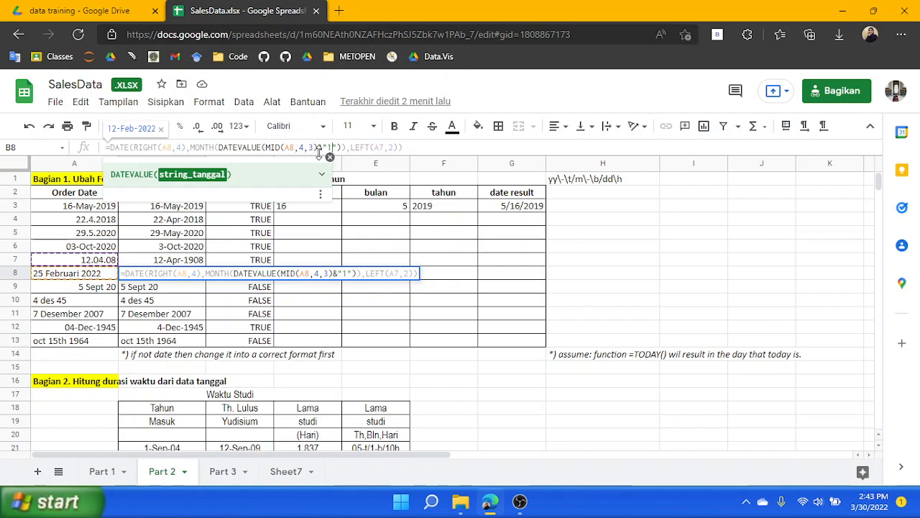
key("Right")
key("Right")
key("Right")
key("Right")
key("Right")
key("Right")
key("Right")
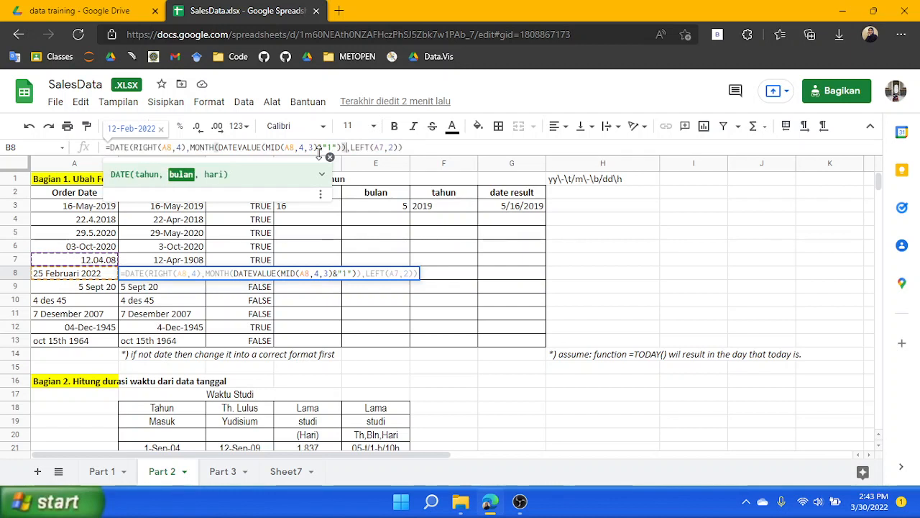
left_click(177, 278)
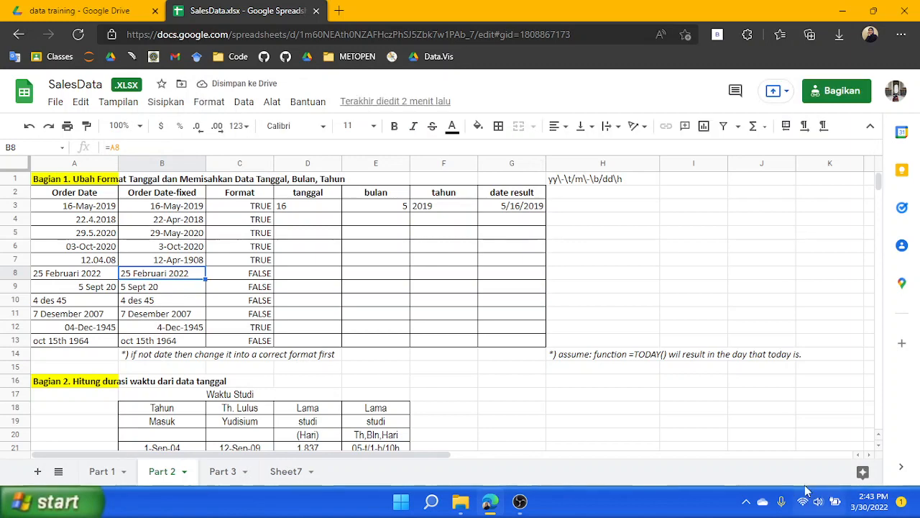
Replace B8's formula with =DATE( referencing B7 and confirm it
left_click(142, 147)
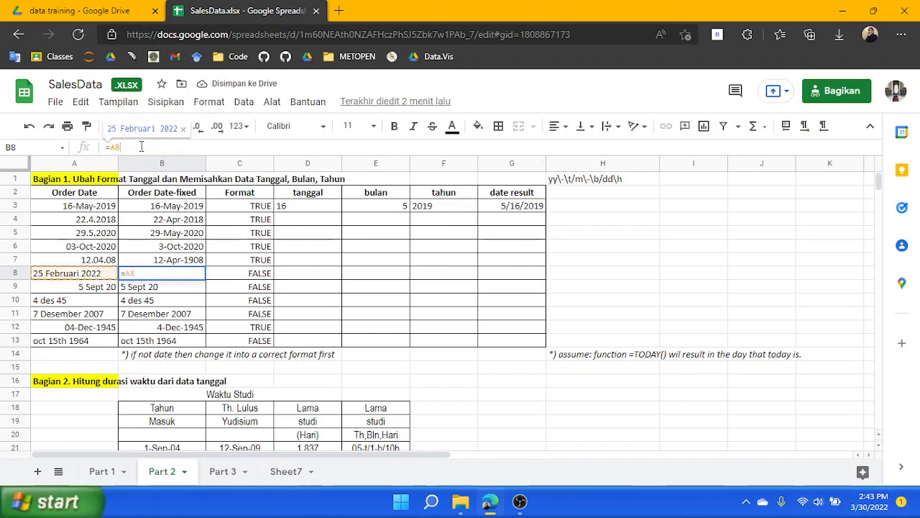
key("BackSpace")
key("BackSpace")
type("DARE")
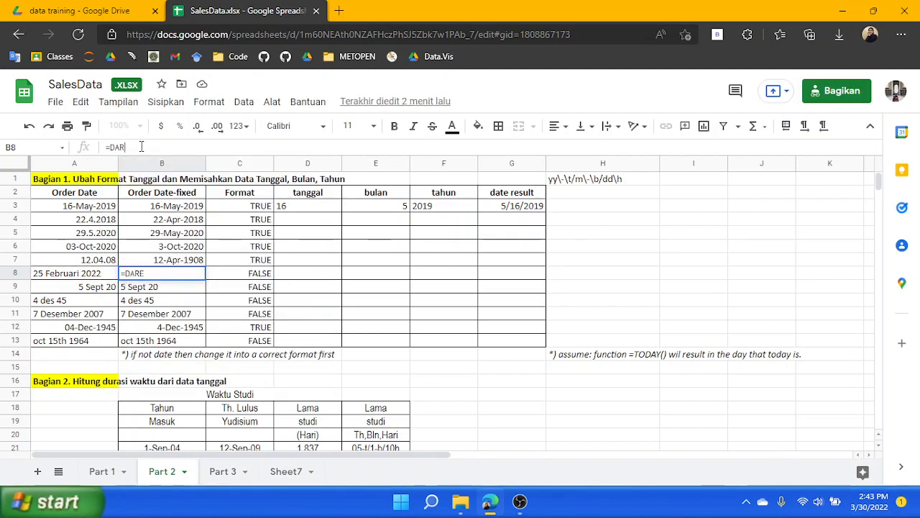
key("BackSpace")
key("BackSpace")
type("TE(")
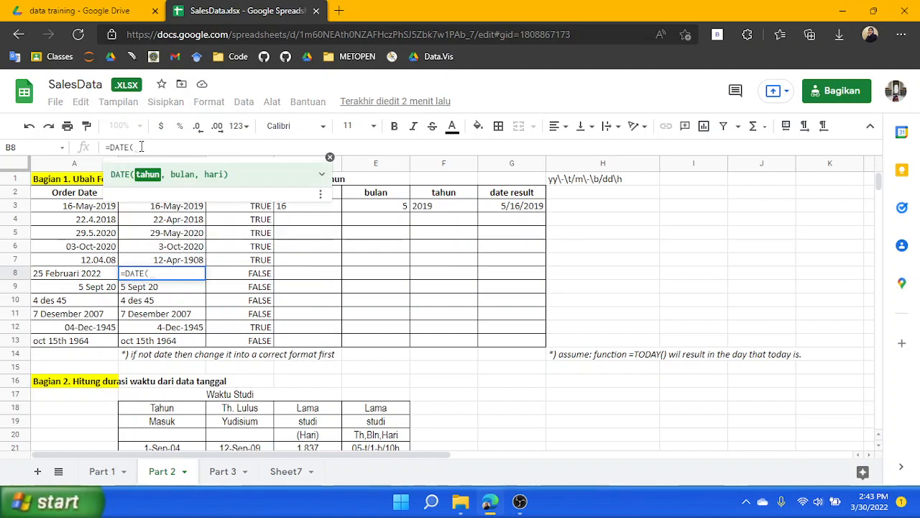
left_click(167, 262)
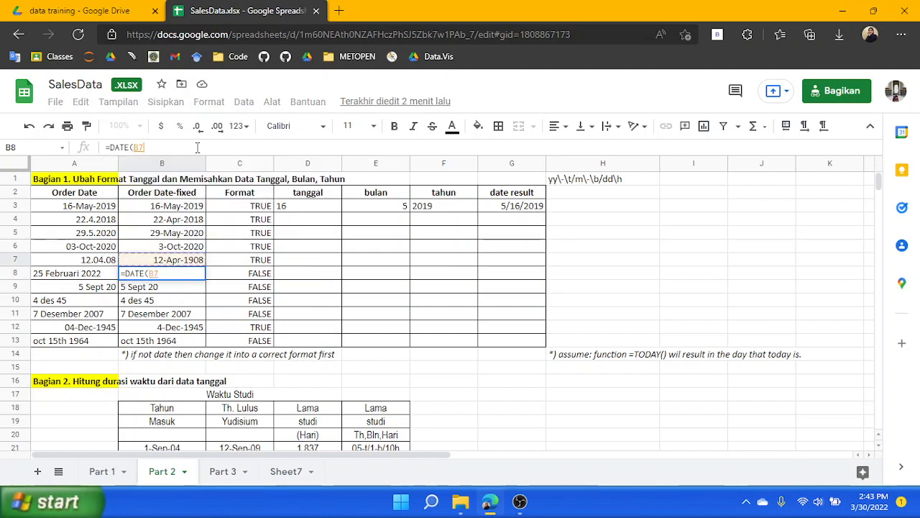
key("Return")
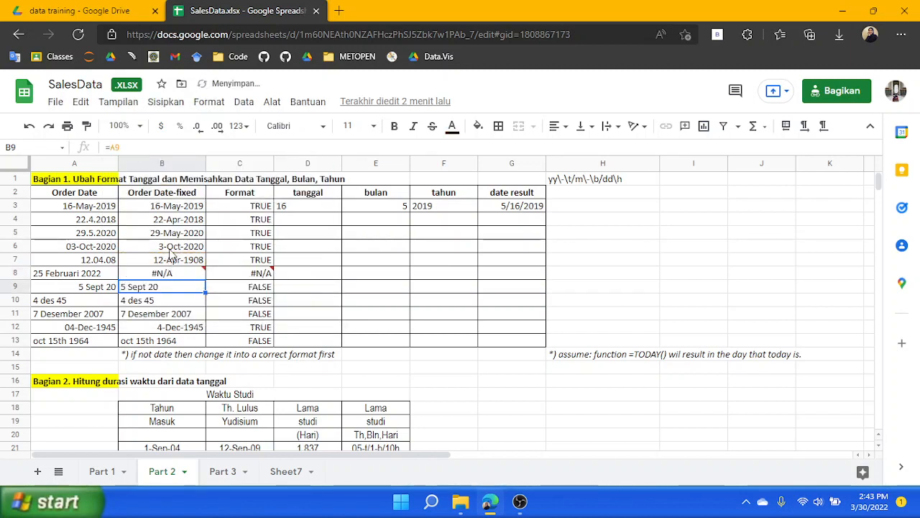
Copy the formula text from B7 and paste it into B8
left_click(167, 248)
left_click(175, 263)
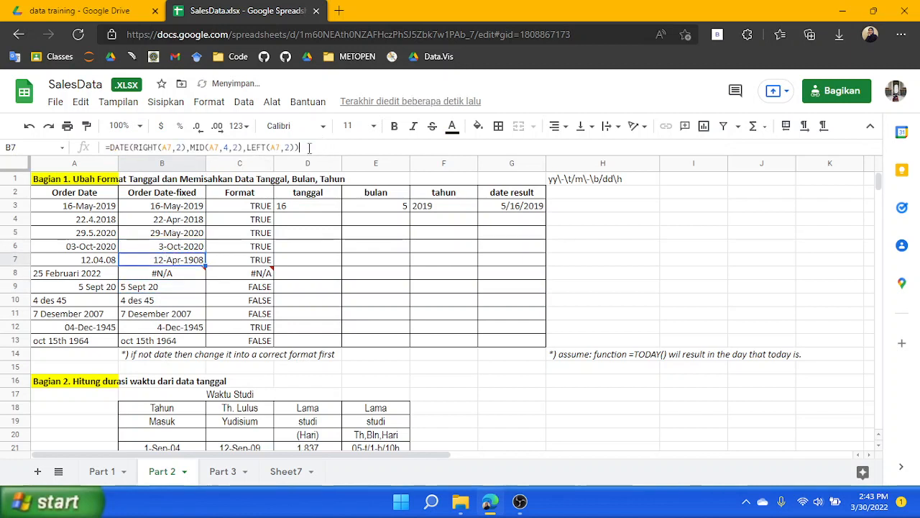
left_click_drag(321, 147, 15, 148)
key("ctrl+c")
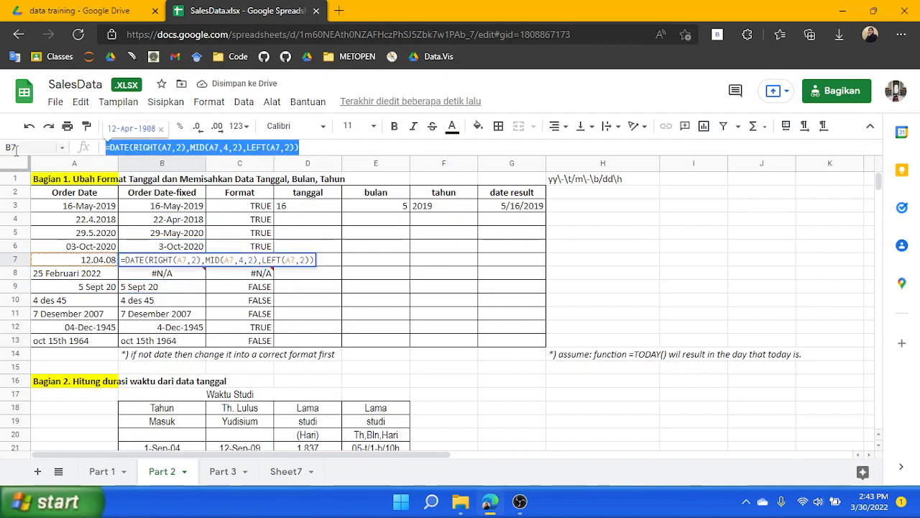
left_click(200, 274)
key("ctrl+v")
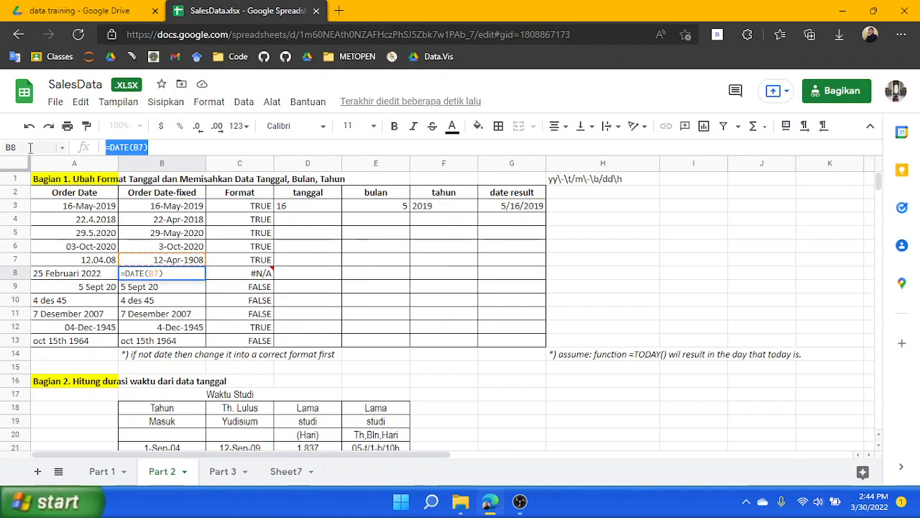
Edit B8's formula so RIGHT and MID read from A8, RIGHT takes 4 characters and MID takes 3
left_click(118, 147)
left_click(173, 148)
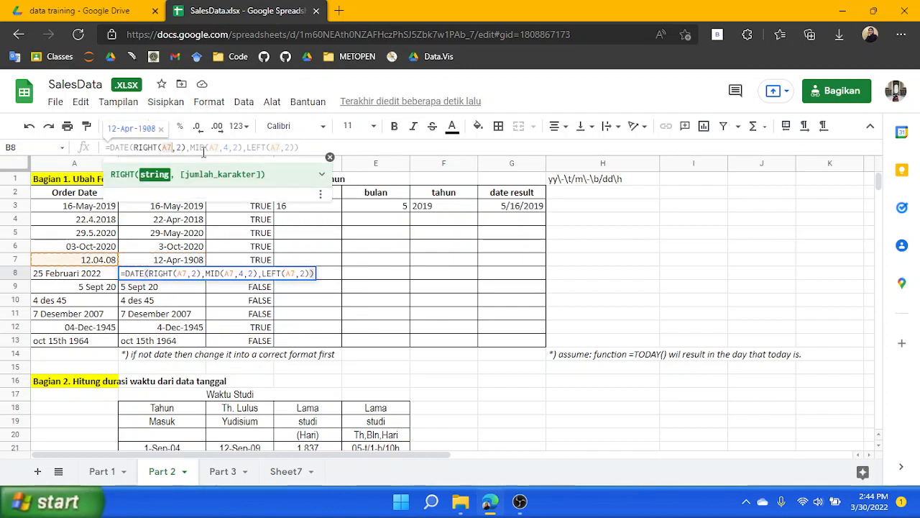
key("BackSpace")
type("8")
key("Right")
key("Right")
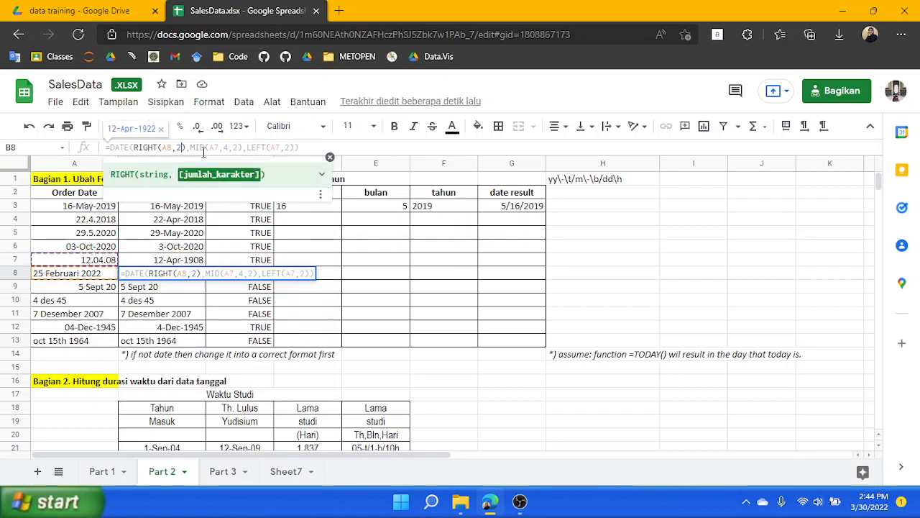
key("BackSpace")
type("4")
key("Right")
key("Right")
key("Right")
key("Right")
key("Right")
key("Right")
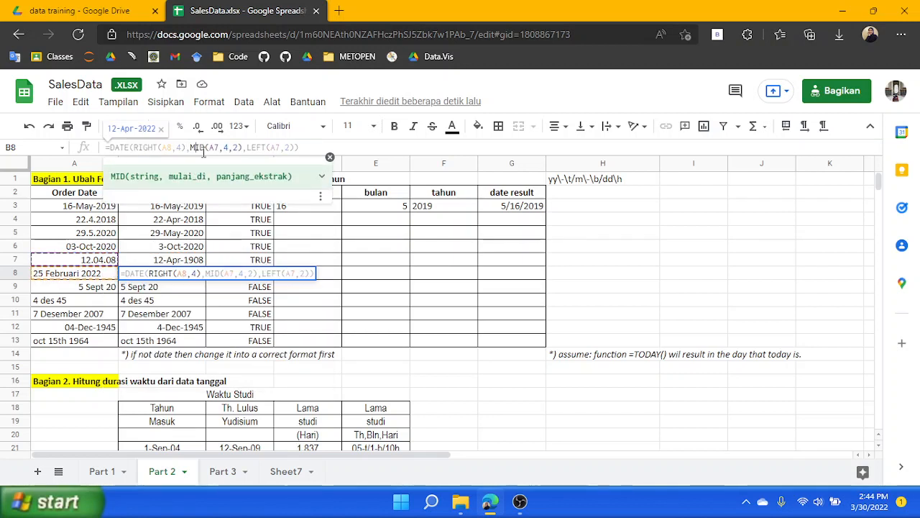
key("Right")
key("Right")
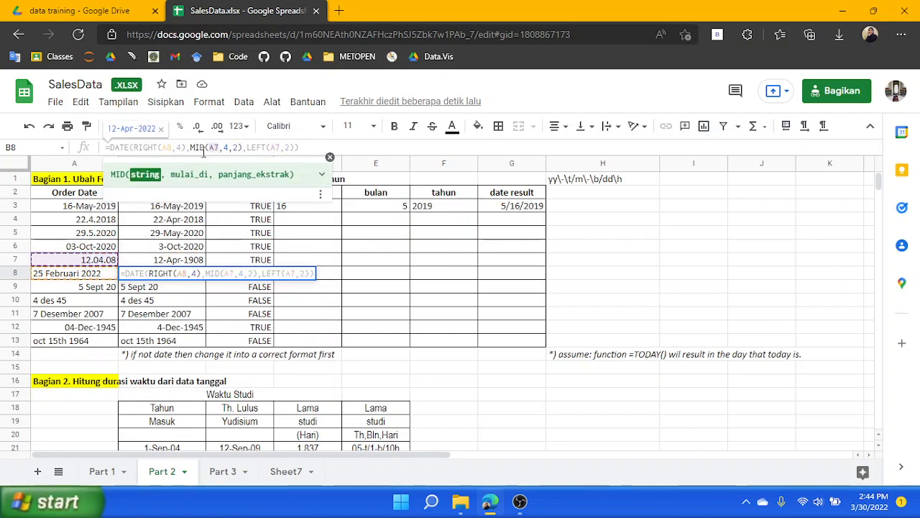
key("BackSpace")
type("8")
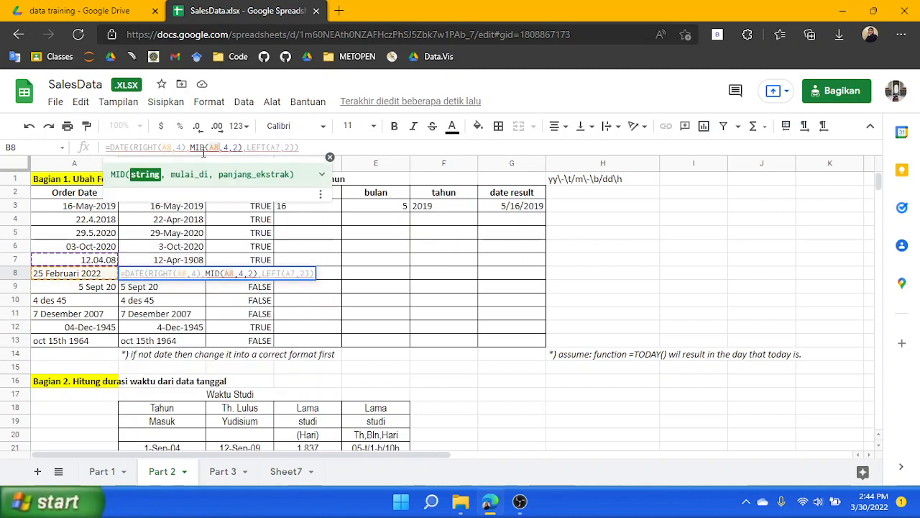
key("Right")
key("Right")
key("Right")
key("Right")
key("BackSpace")
type("3")
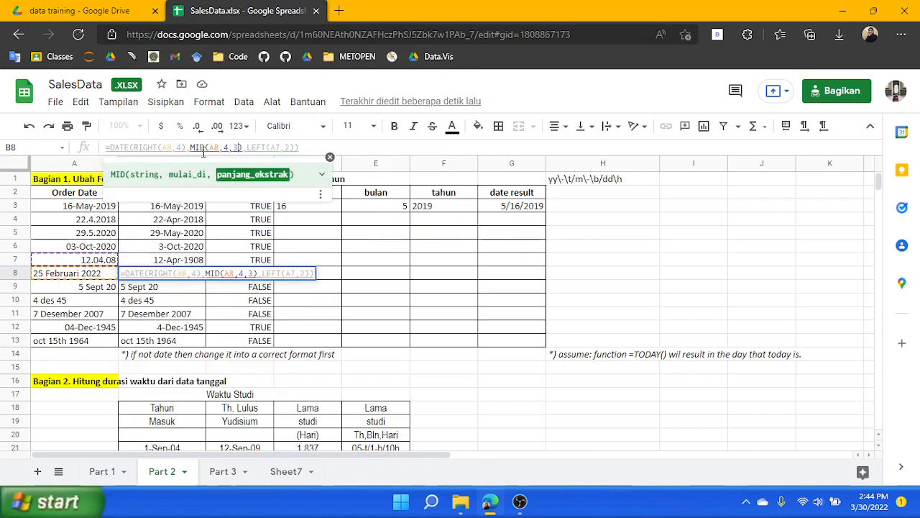
Wrap the MID part of B8's formula in MONTH(DATEVALUE(...))
key("Right")
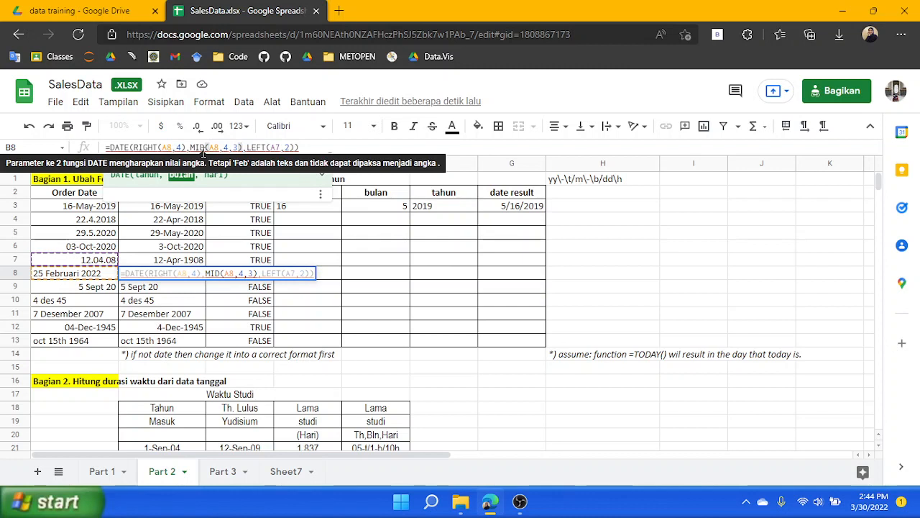
type(")")
key("Left")
key("Left")
key("Left")
key("Left")
key("Left")
key("Left")
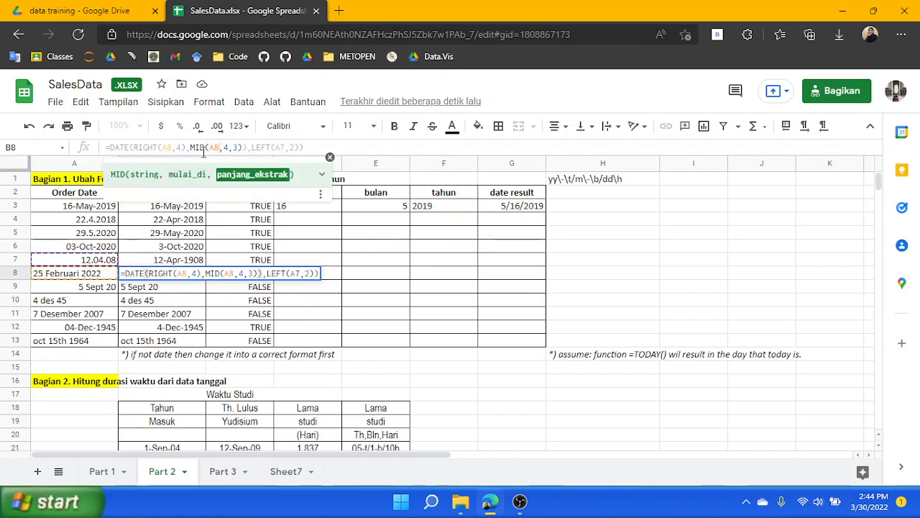
key("Left")
key("Left")
key("Left")
key("Left")
key("Left")
key("Left")
key("Left")
key("Left")
key("Right")
key("Right")
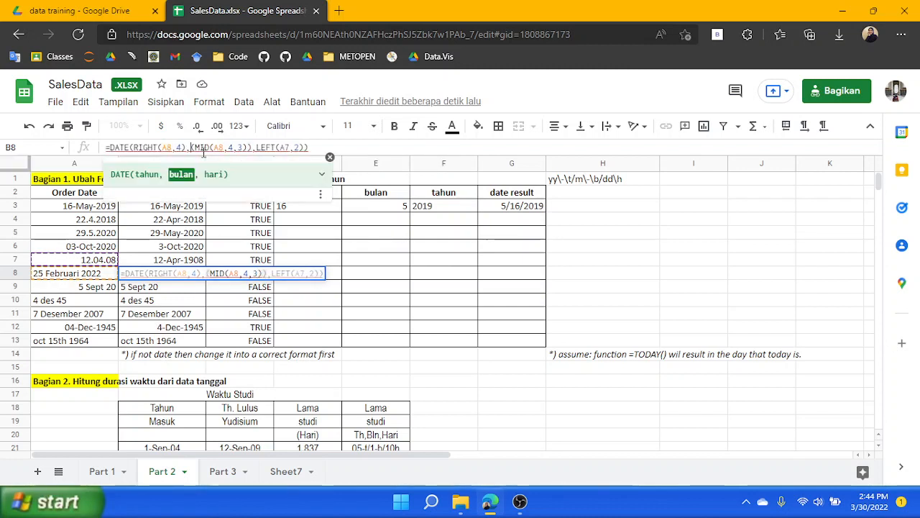
type("MONTH")
type("(DATE")
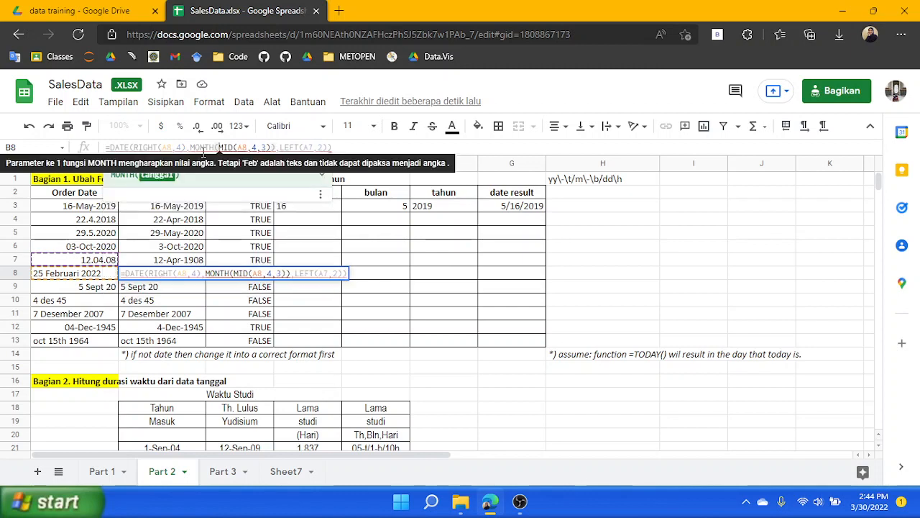
type("VALUE(")
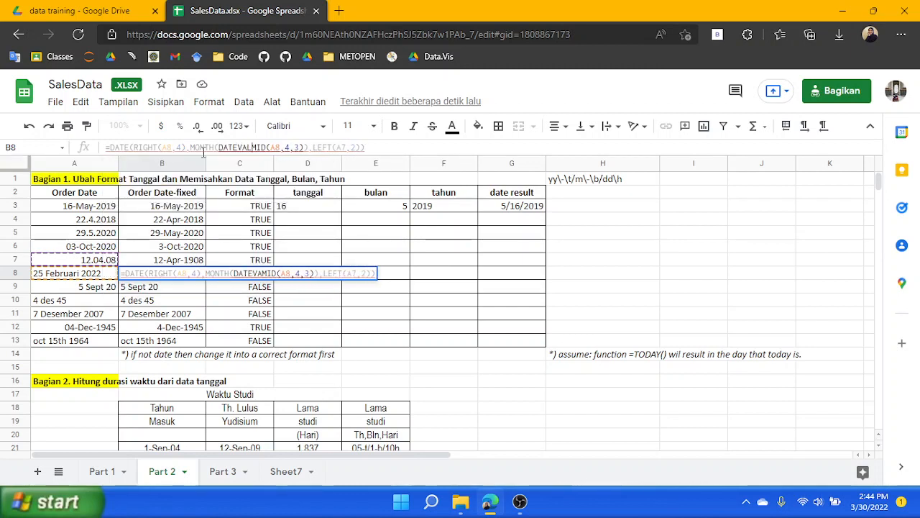
key("Right")
key("Right")
key("Right")
key("Right")
key("Right")
key("Right")
key("Right")
key("Right")
key("Right")
key("Right")
key("Right")
key("Right")
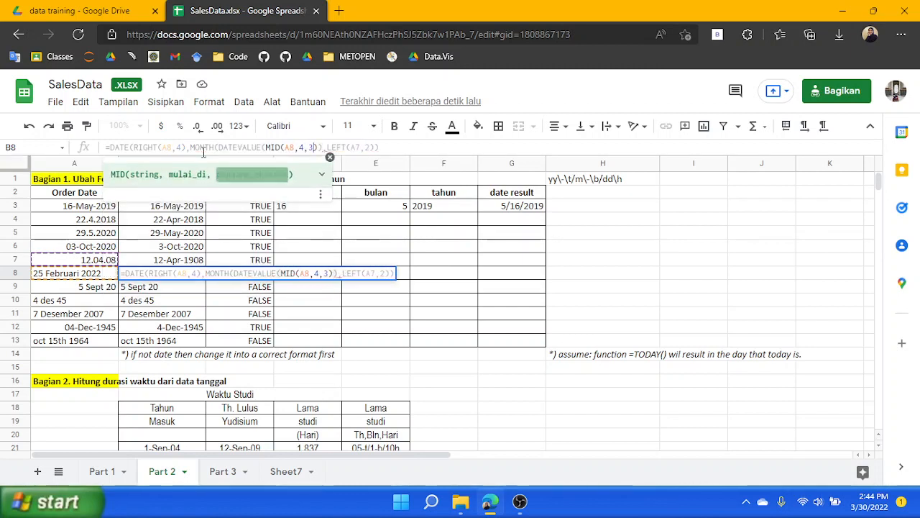
type(")")
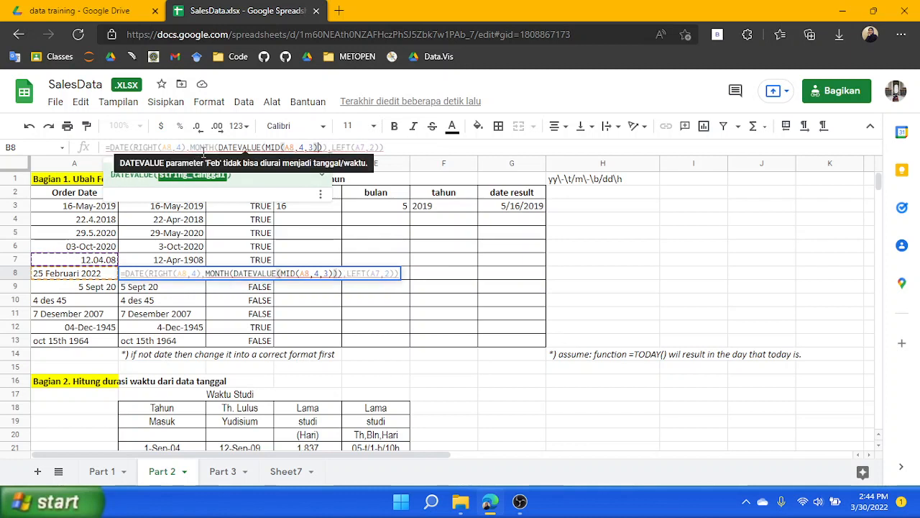
Append &"1" to the MID text inside DATEVALUE, confirm B8's formula and reselect B8
key("Left")
key("Left")
type("&")
key("BackSpace")
type("\"1\"")
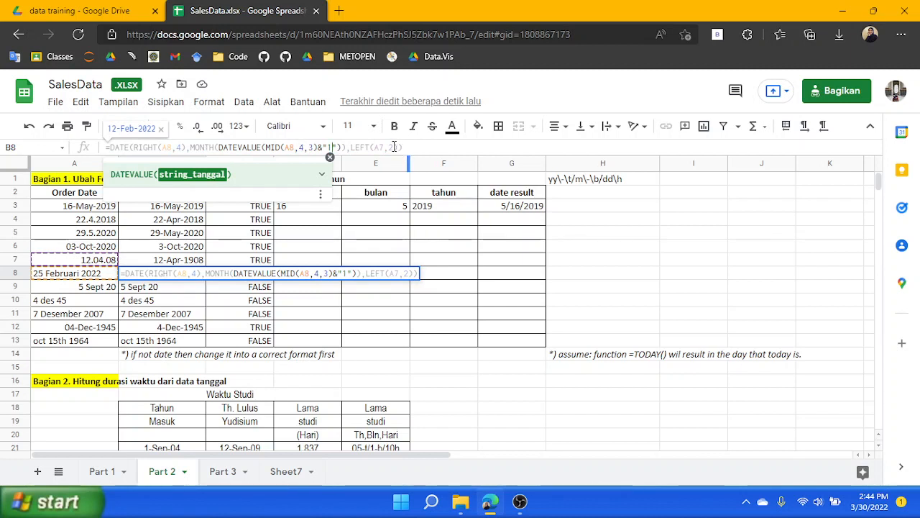
key("Return")
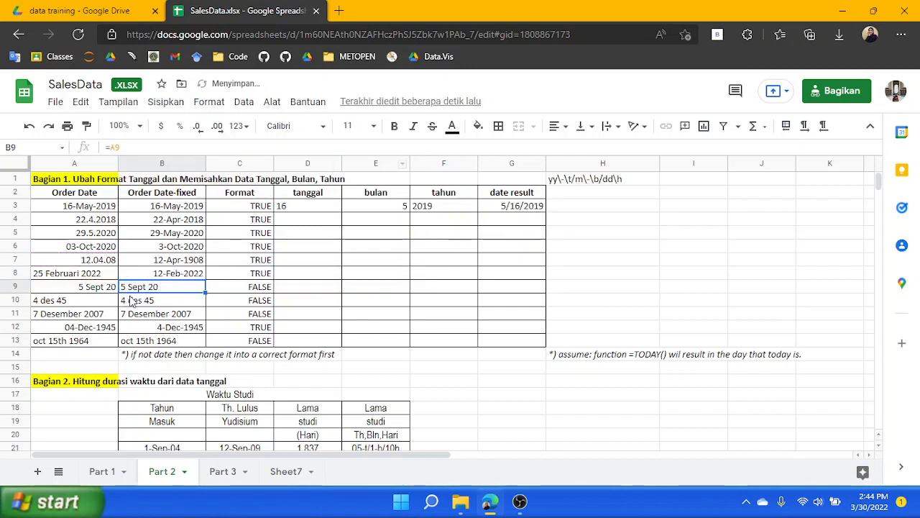
left_click(180, 277)
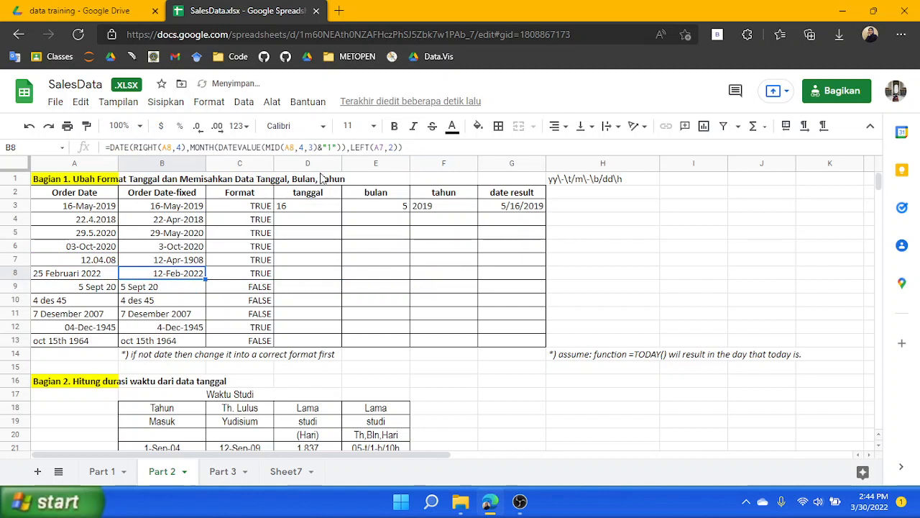
Change the LEFT part of B8's formula to read 2 characters from A8 and confirm the formula
left_click(381, 147)
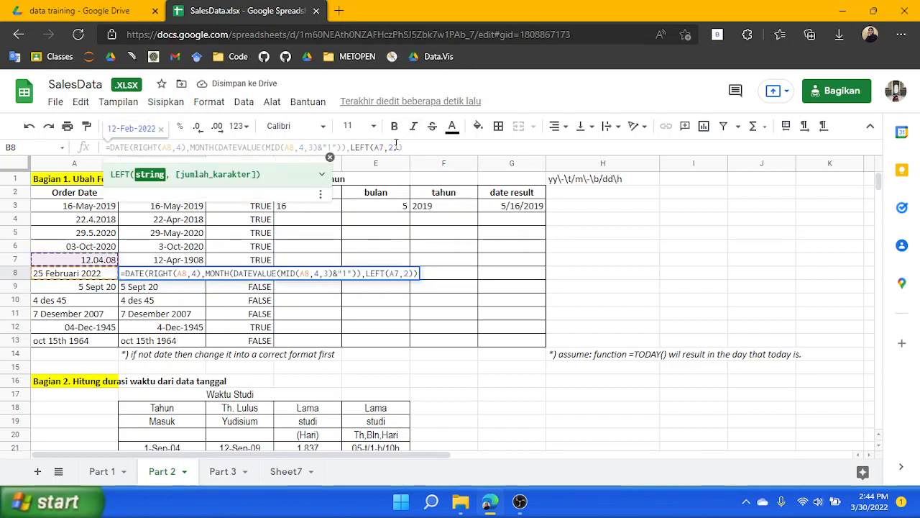
left_click(396, 143)
left_click(396, 147)
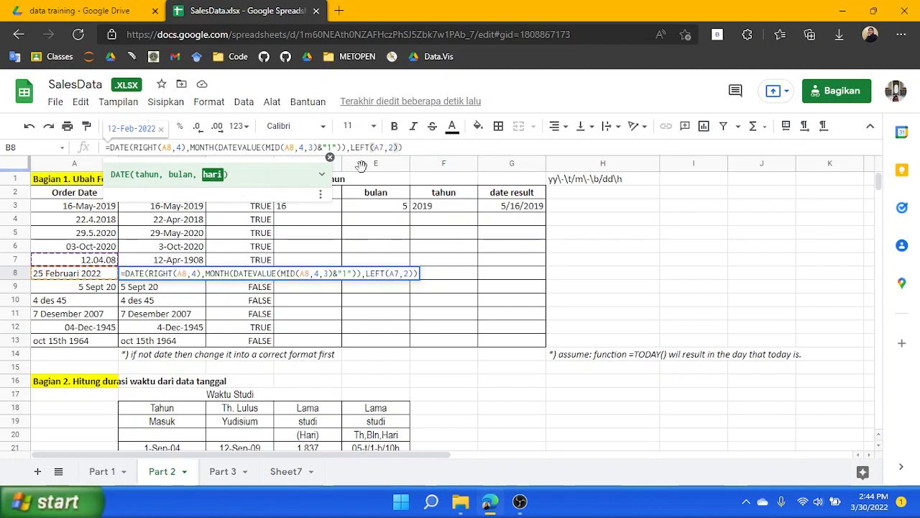
key("Left")
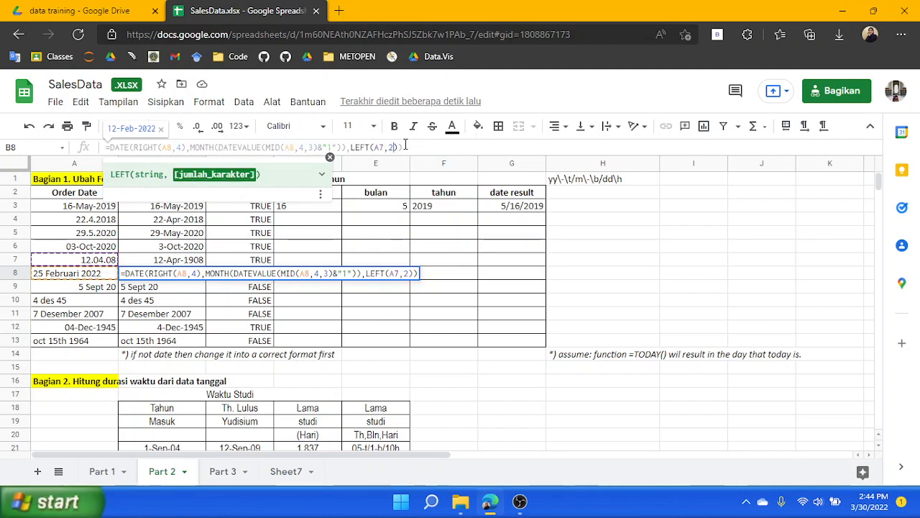
key("BackSpace")
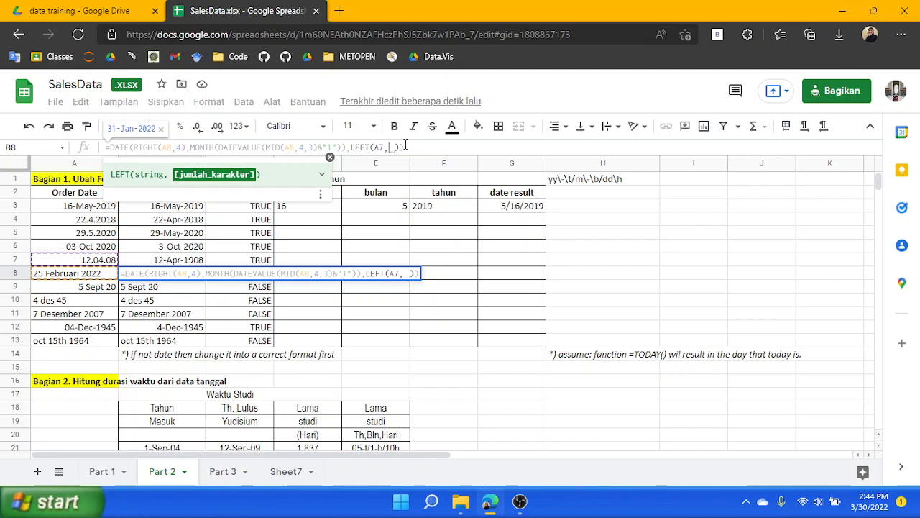
key("Left")
key("BackSpace")
type("8")
key("Right")
type("2")
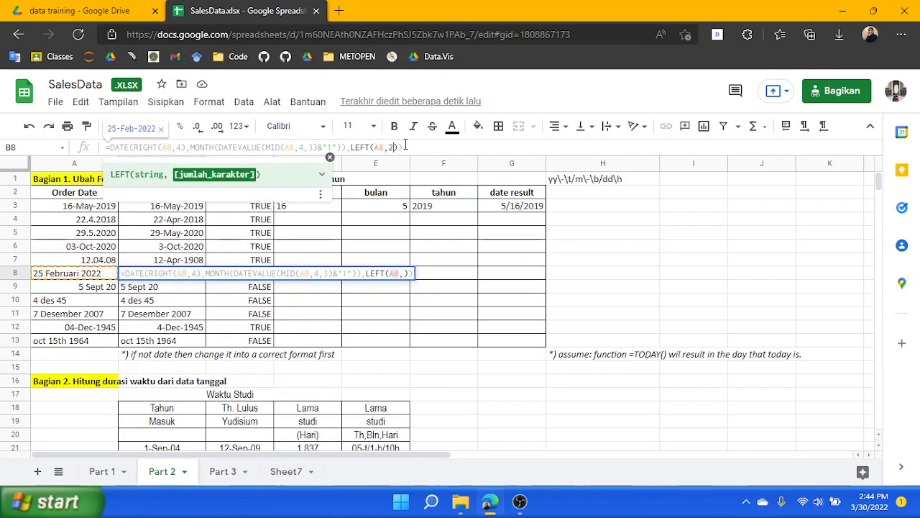
key("Return")
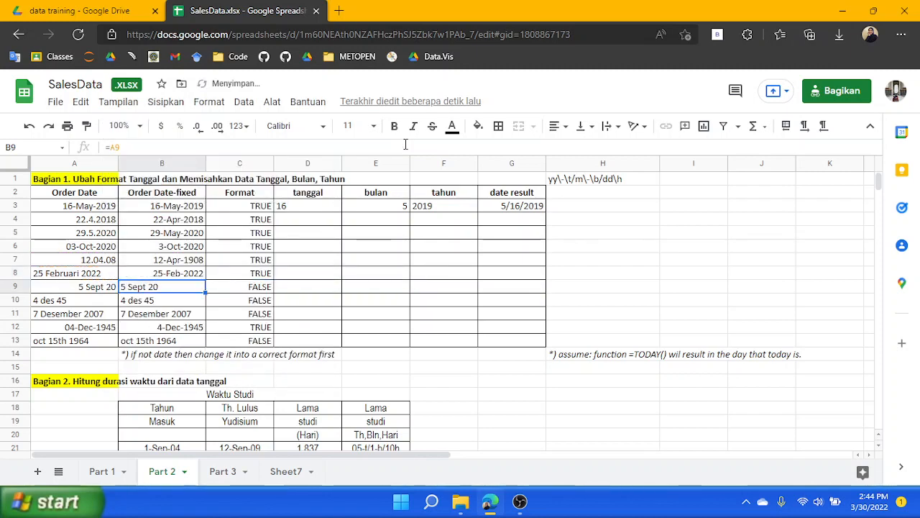
Review the ISDATE results in the Format column, then copy B8's formula text and paste it over B9's formula
left_click(260, 283)
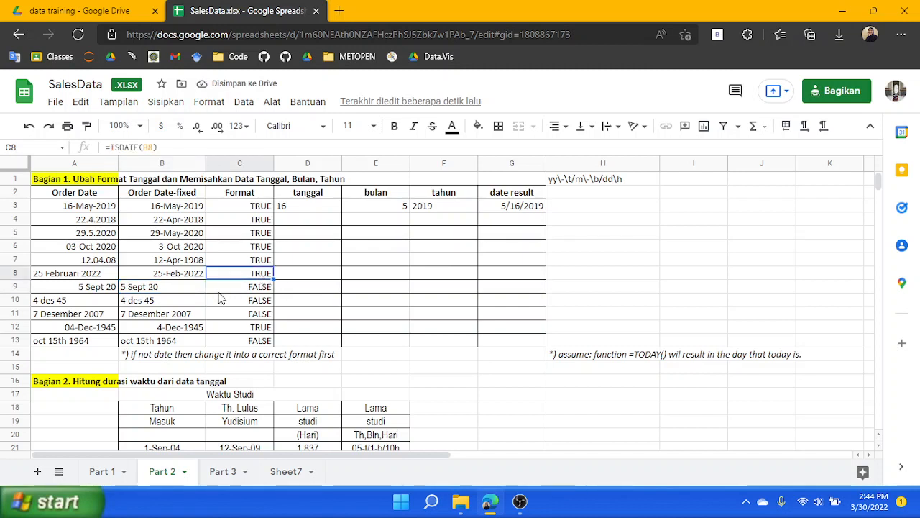
left_click(258, 310)
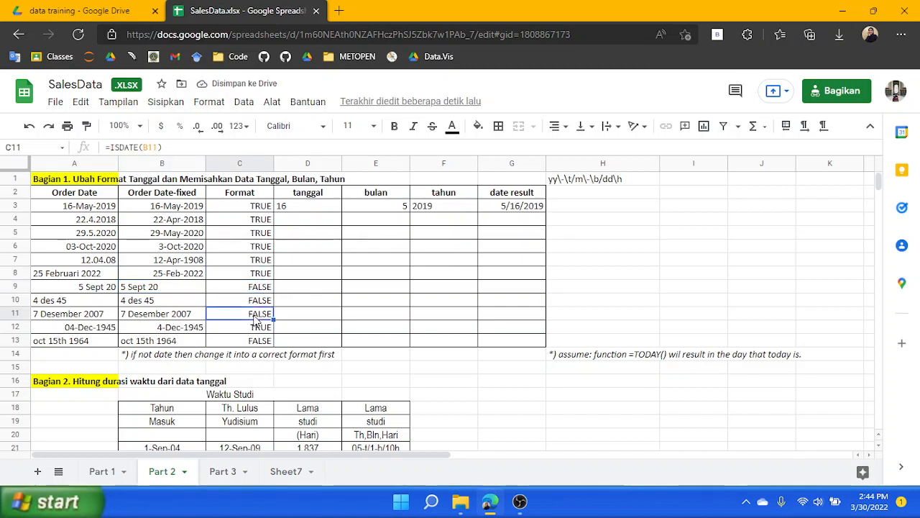
left_click(148, 276)
left_click(153, 287)
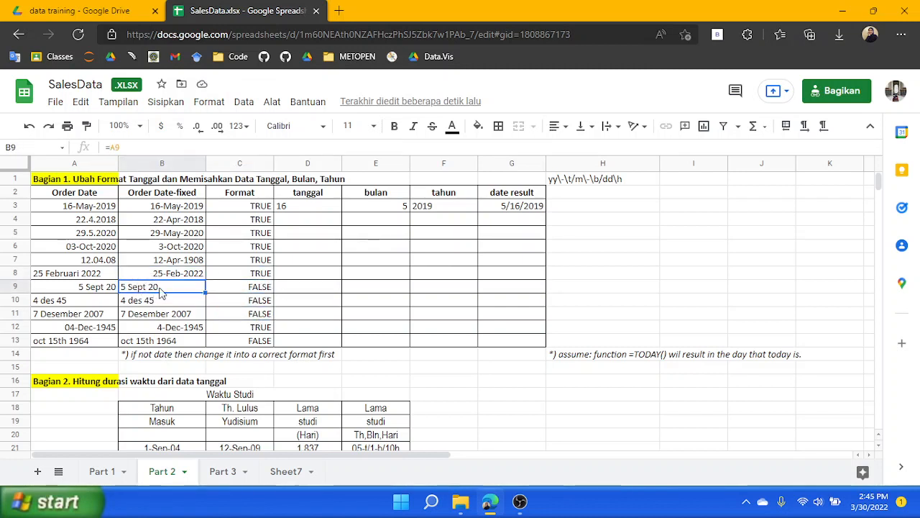
left_click(182, 276)
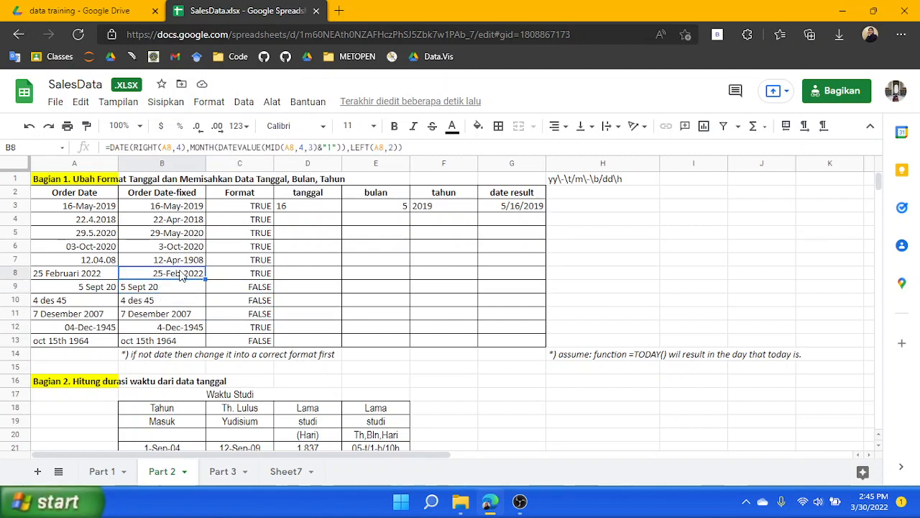
triple_click(361, 147)
key("ctrl+c")
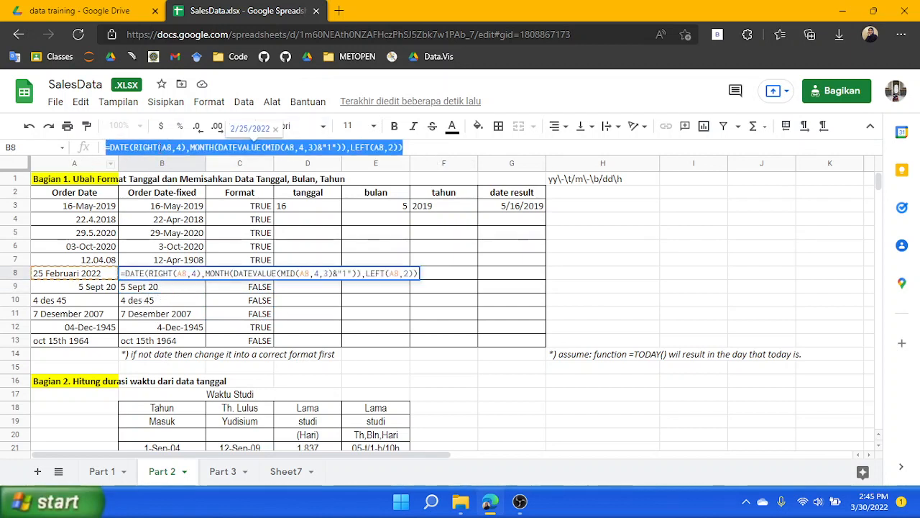
left_click(159, 290)
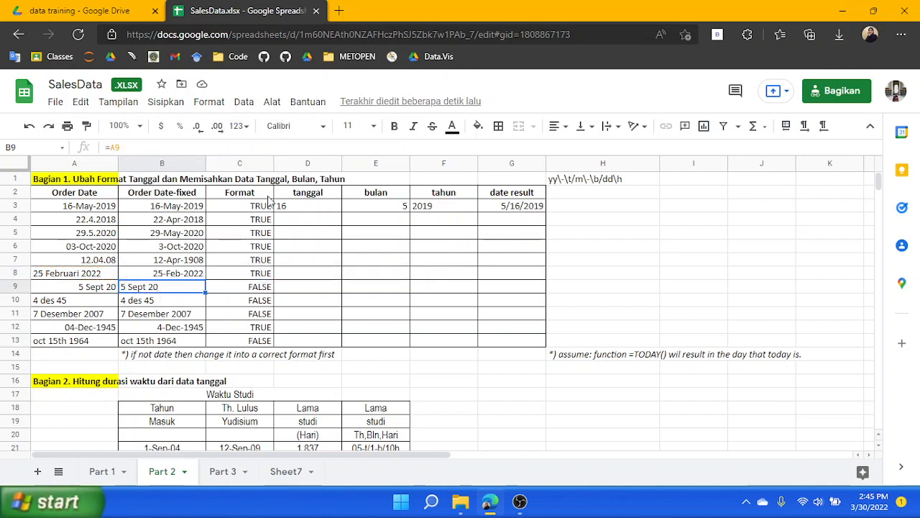
left_click_drag(236, 148, 3, 165)
key("ctrl+v")
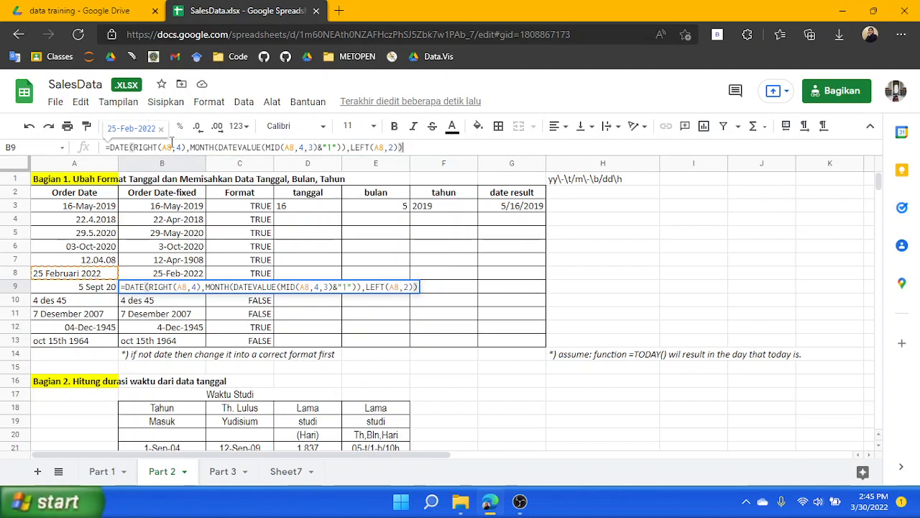
Edit B9's formula so the RIGHT, MID and LEFT parts all read from A9 instead of A8
left_click(171, 147)
key("BackSpace")
type("9")
key("Right")
key("Right")
key("Right")
key("Right")
key("Right")
key("Right")
key("Right")
key("Right")
key("Right")
key("Right")
key("Right")
key("Right")
key("Right")
key("Right")
key("Right")
key("Right")
key("Right")
key("Right")
key("Right")
key("Right")
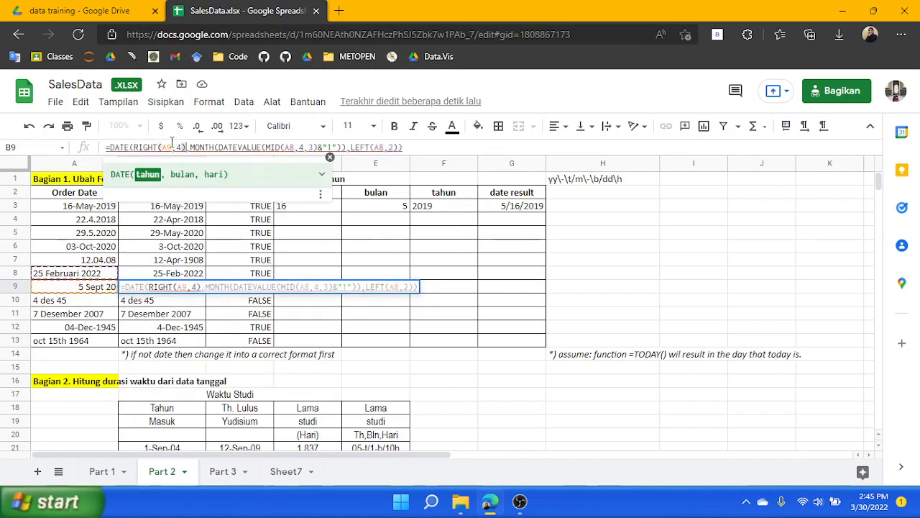
key("Right")
key("Right")
key("Right")
key("Right")
key("Right")
key("Right")
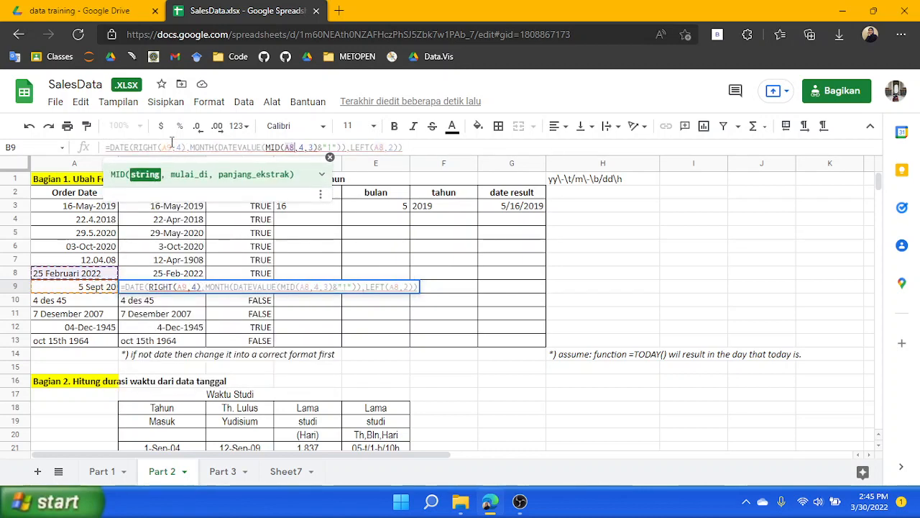
key("BackSpace")
type("9")
key("Right")
key("Right")
key("Right")
key("Right")
key("Right")
key("Right")
key("Right")
key("Right")
key("Right")
key("Right")
key("Right")
key("Right")
key("Right")
key("Right")
key("Right")
key("Right")
key("Right")
key("Right")
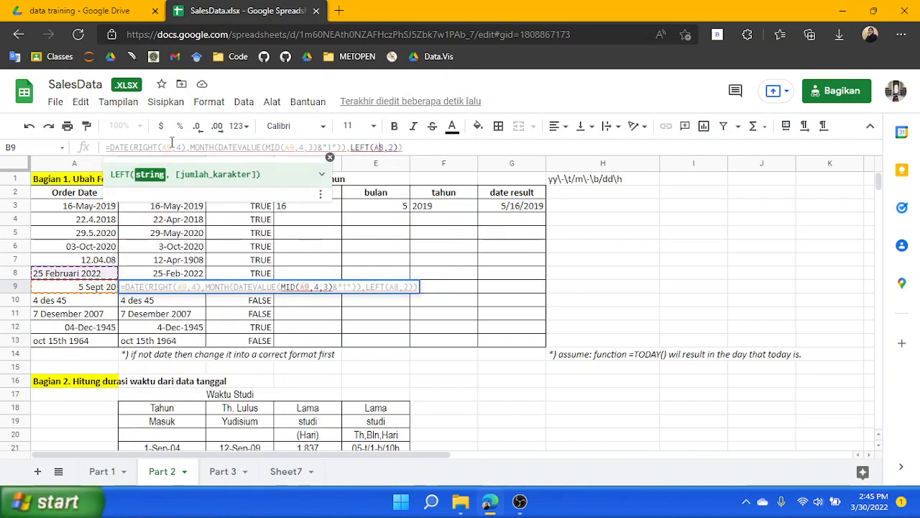
key("BackSpace")
type("9")
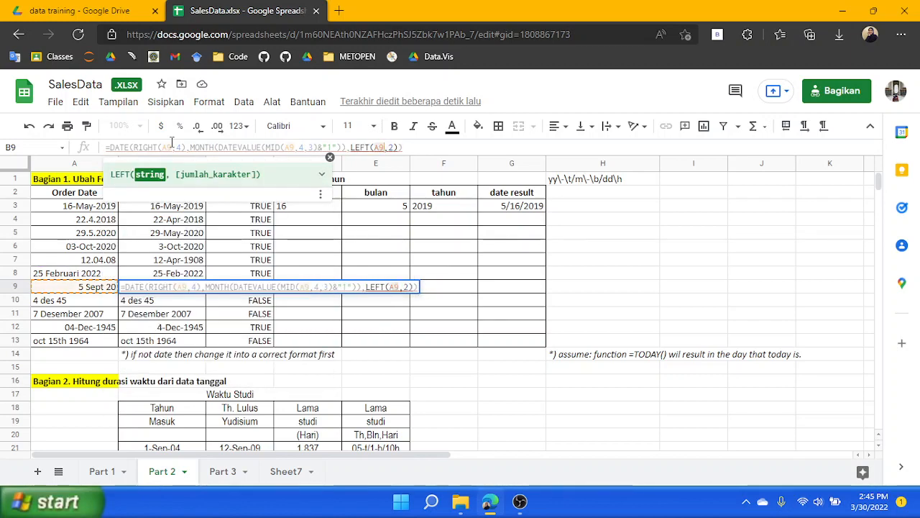
left_click(199, 147)
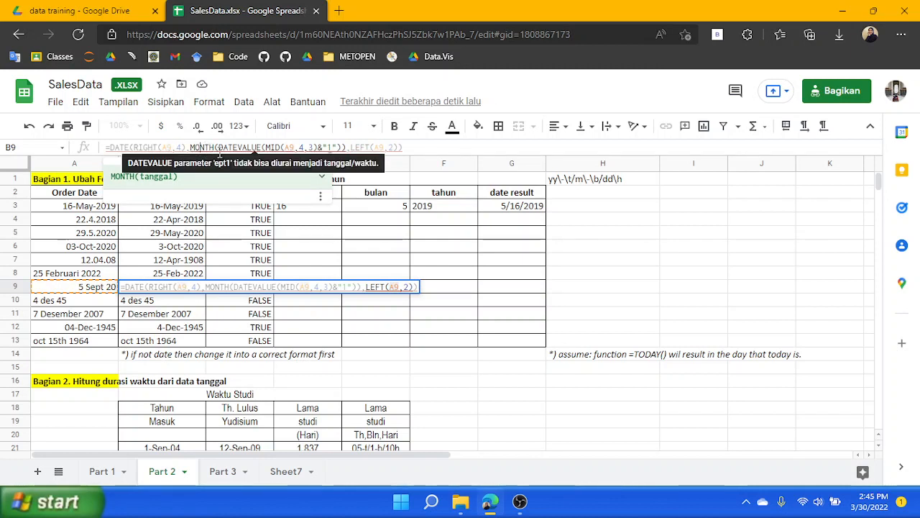
In B9's formula, set RIGHT to read 2 characters and MID to start at position 3, then confirm
left_click(183, 146)
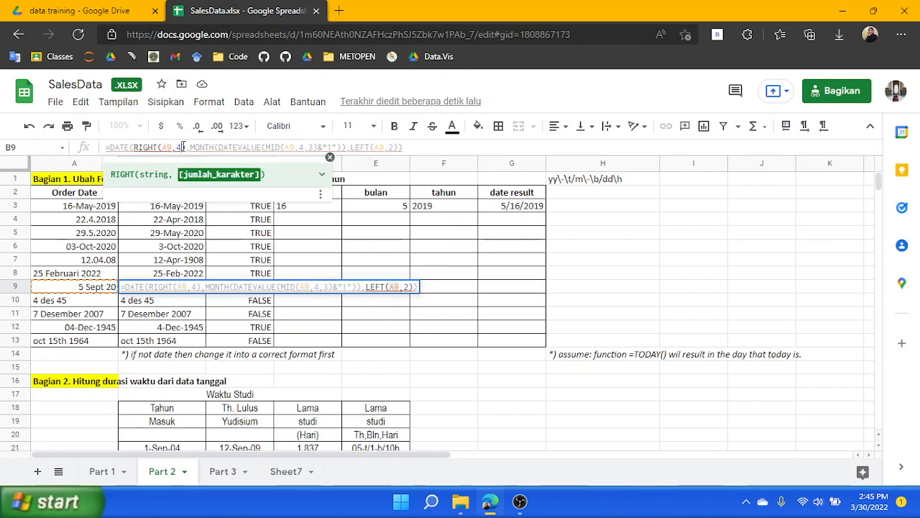
key("BackSpace")
type("2")
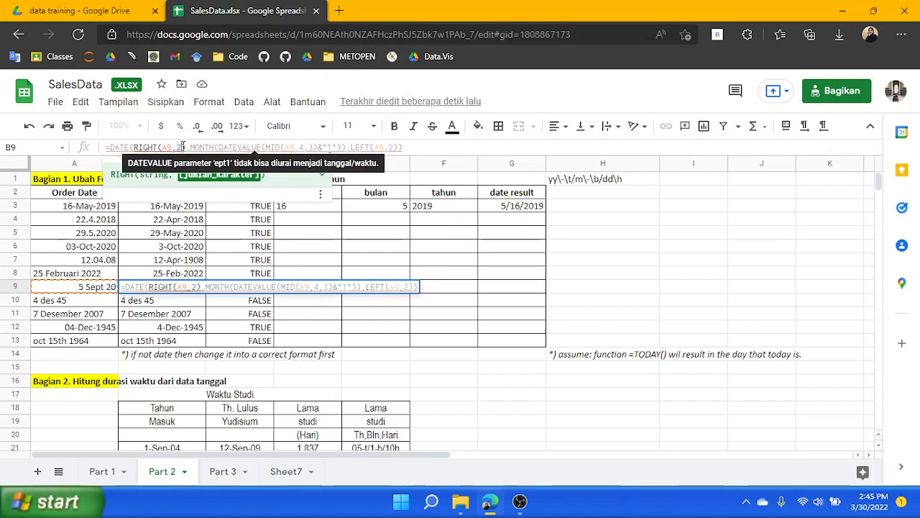
left_click(414, 146)
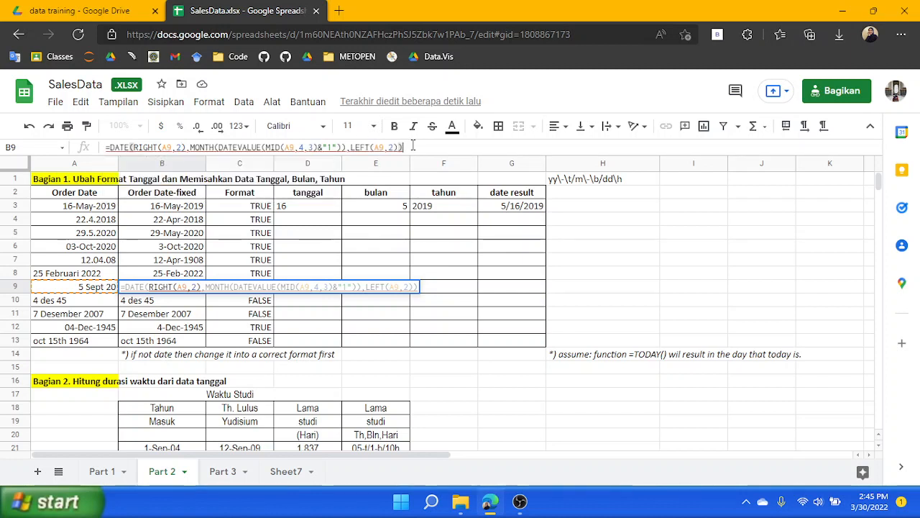
left_click(305, 146)
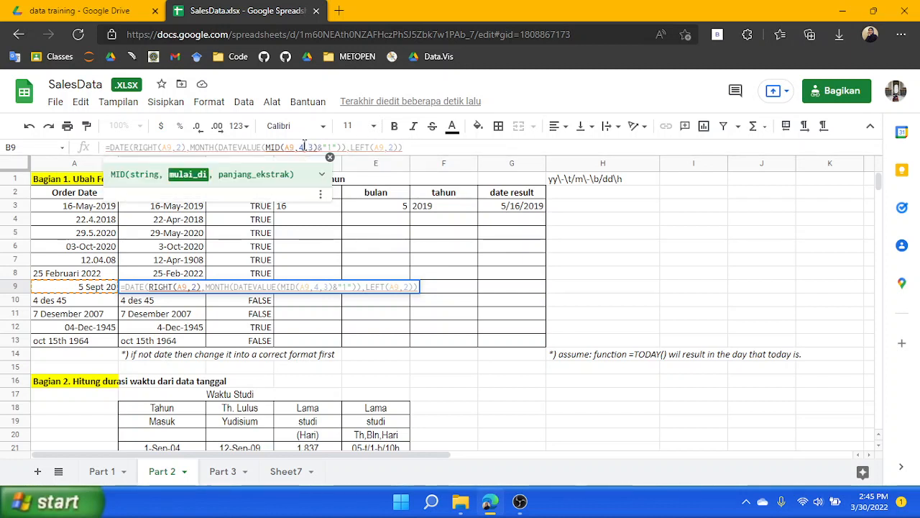
key("BackSpace")
type("3")
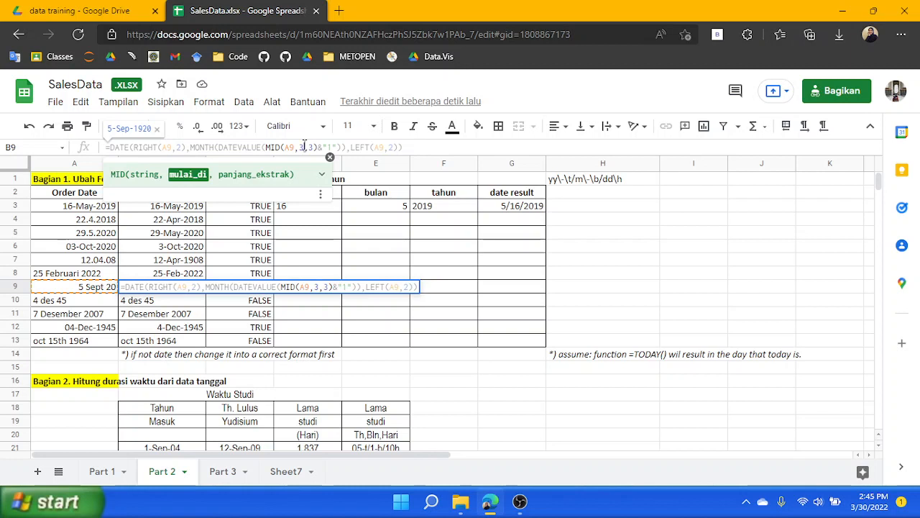
key("Return")
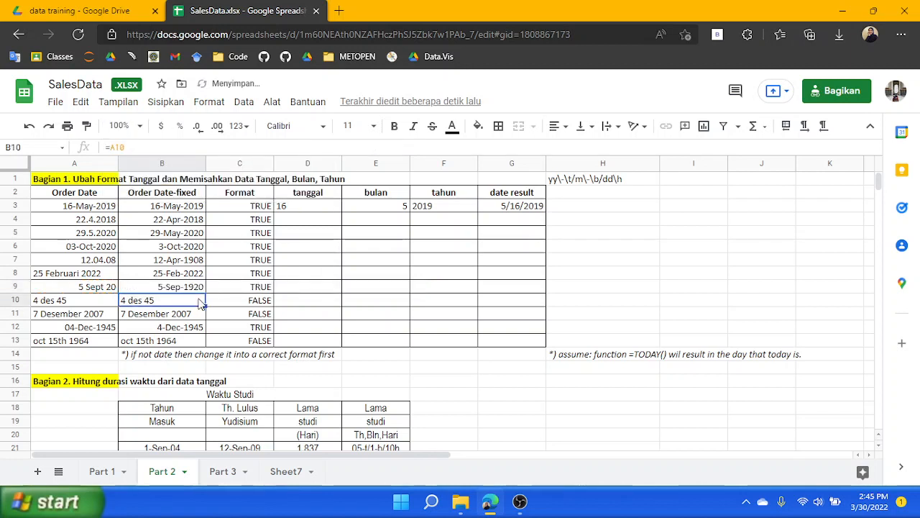
Fill B9's formula down into B10 and select B10
left_click(98, 302)
left_click(171, 289)
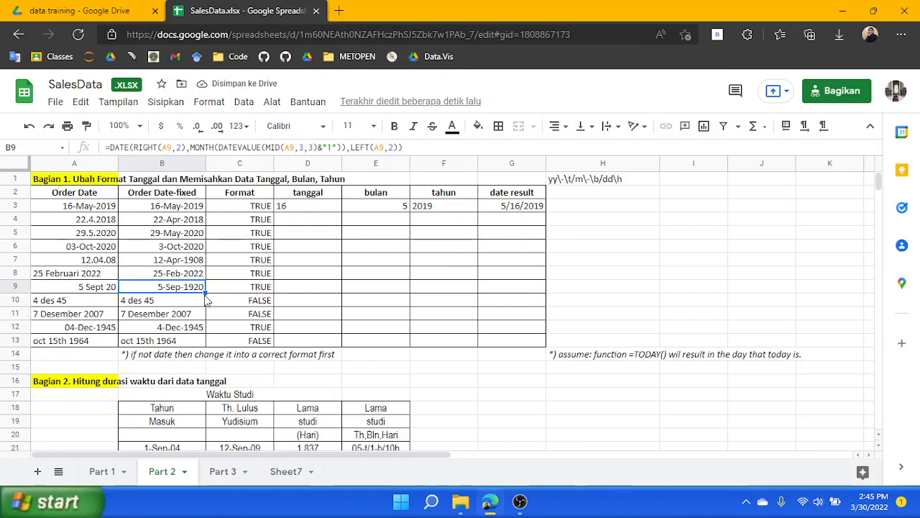
left_click_drag(200, 302, 203, 304)
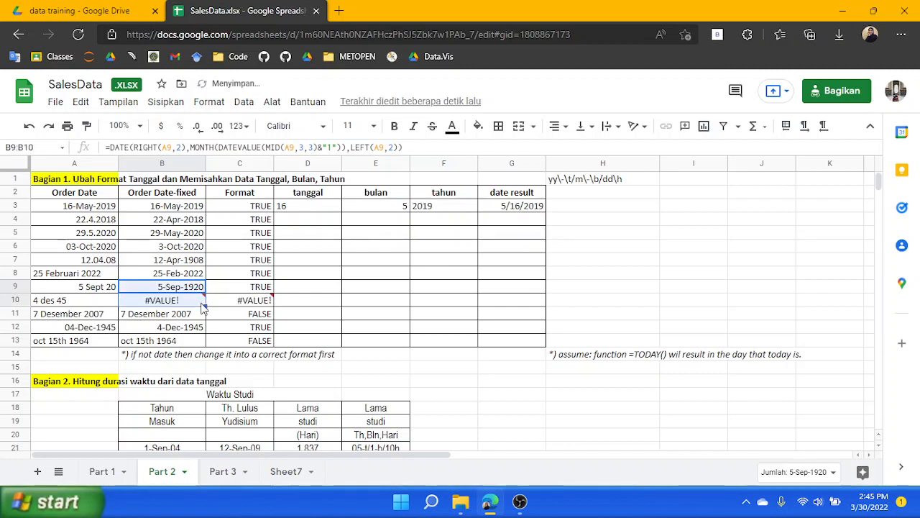
left_click(173, 147)
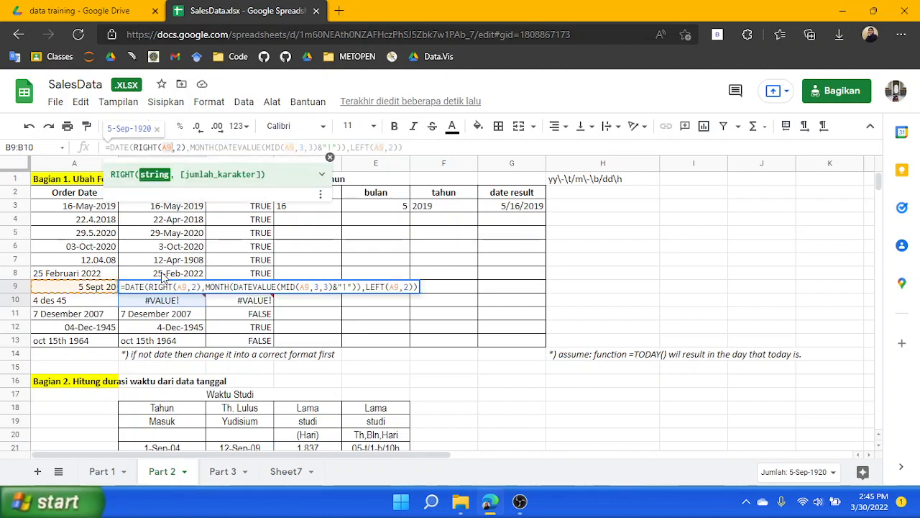
left_click(182, 302)
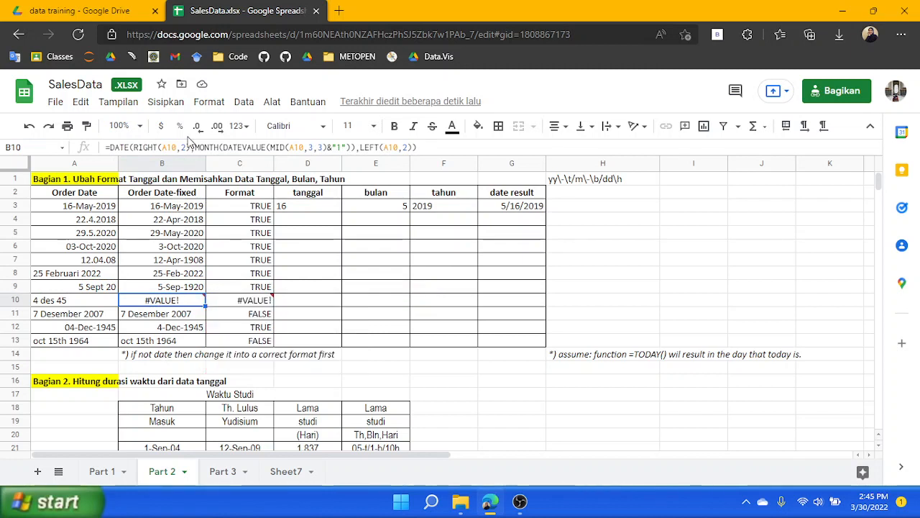
Delete and retype the &"1" suffix on the MID text inside B10's DATEVALUE
left_click(186, 147)
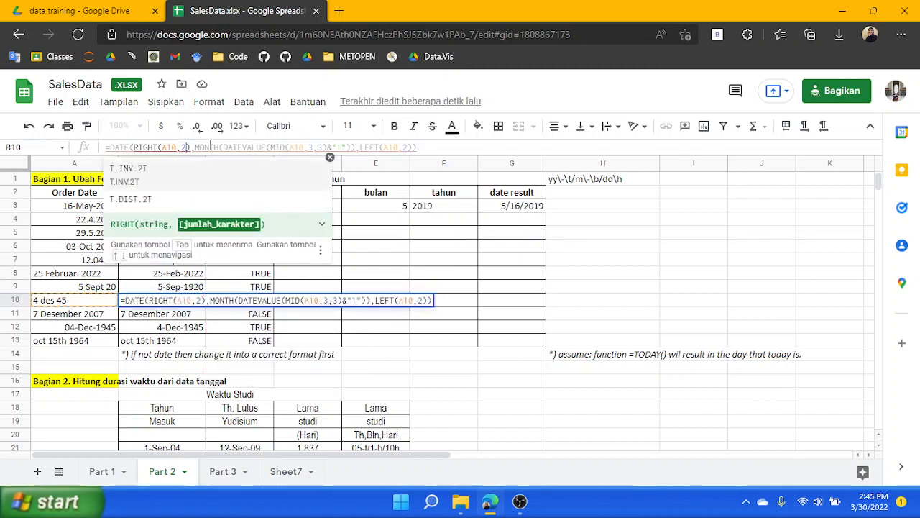
left_click(319, 147)
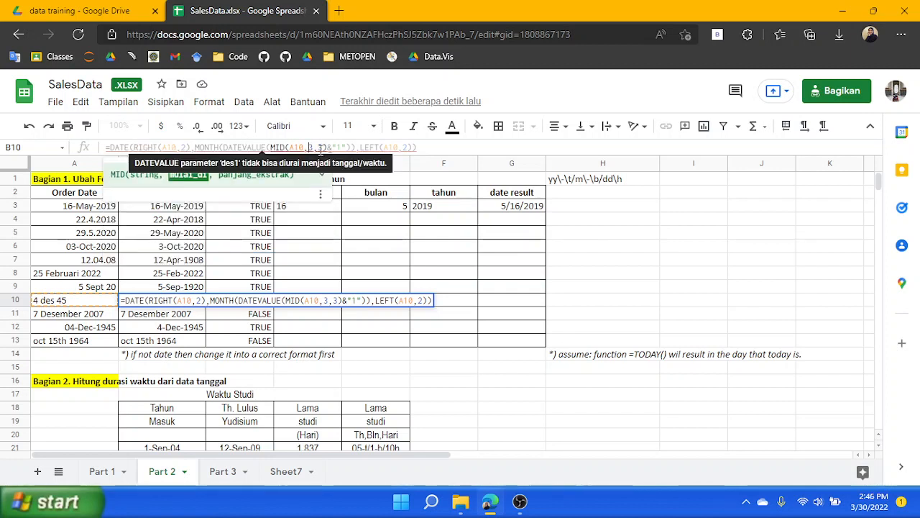
left_click(312, 148)
left_click_drag(348, 146, 329, 142)
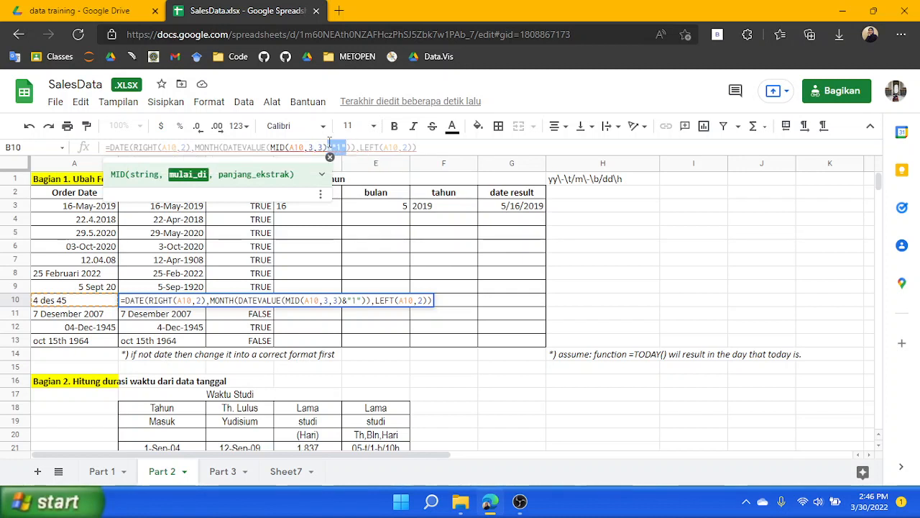
key("BackSpace")
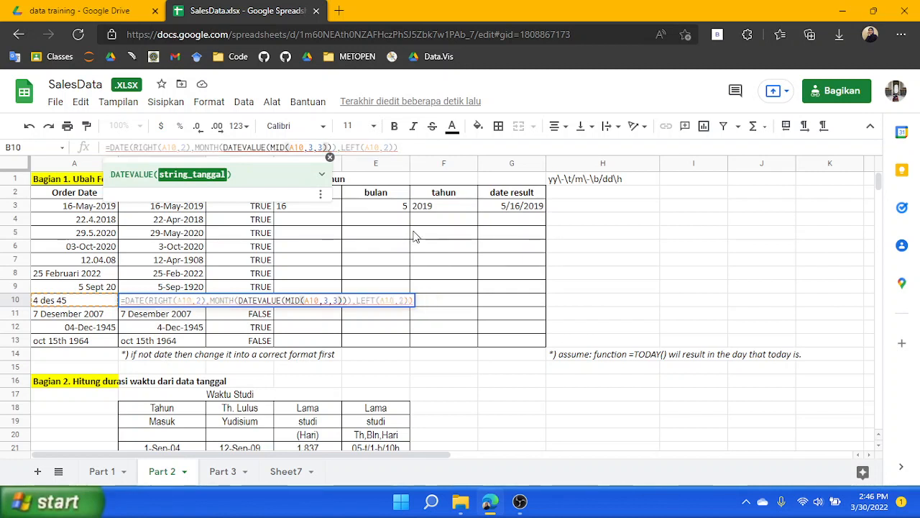
type("&\"\"")
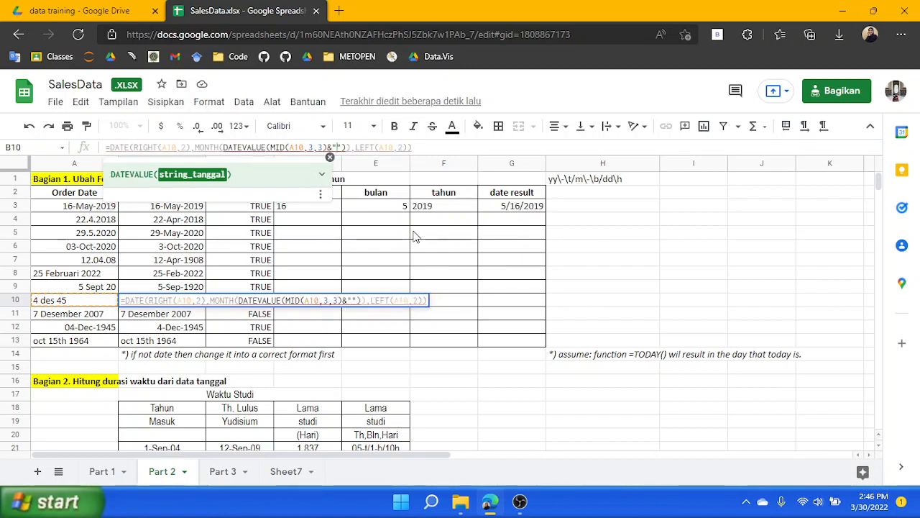
type("1")
key("Right")
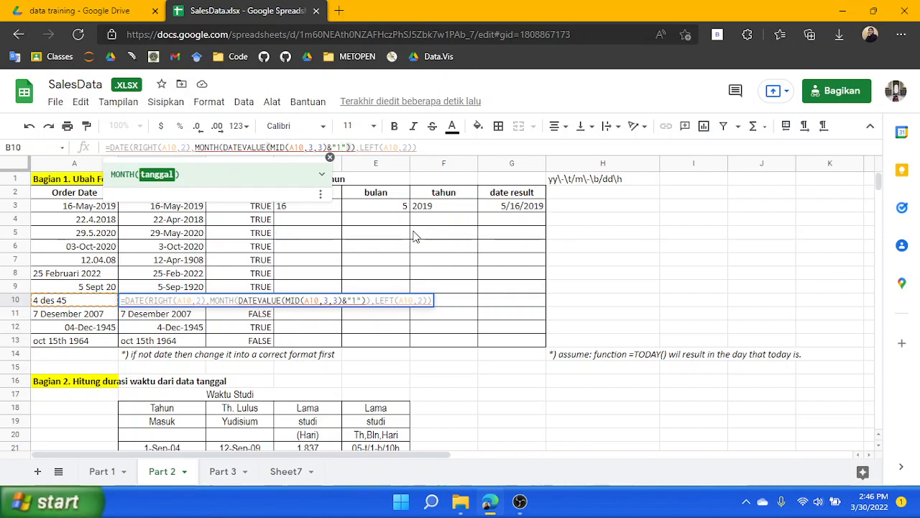
Test replacing B10's MONTH argument with 1, then paste the original MONTH expression back
left_click_drag(194, 147, 324, 147)
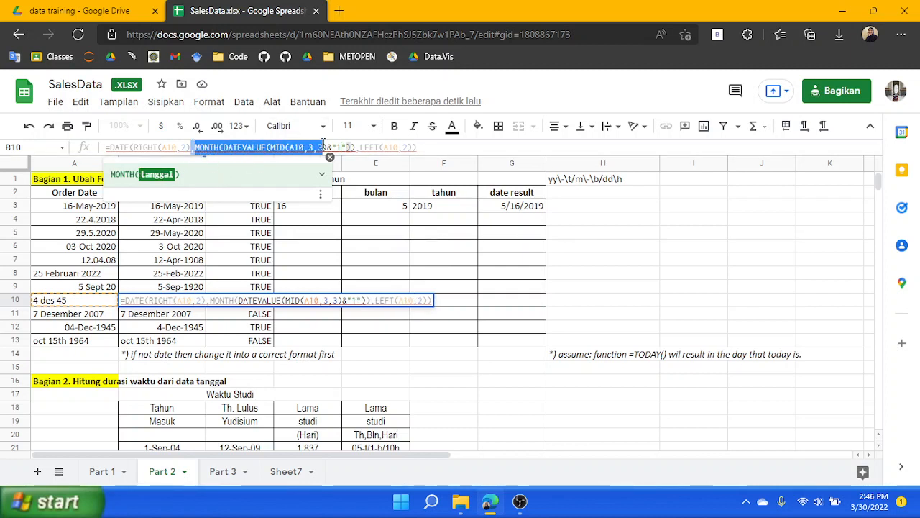
left_click(354, 147)
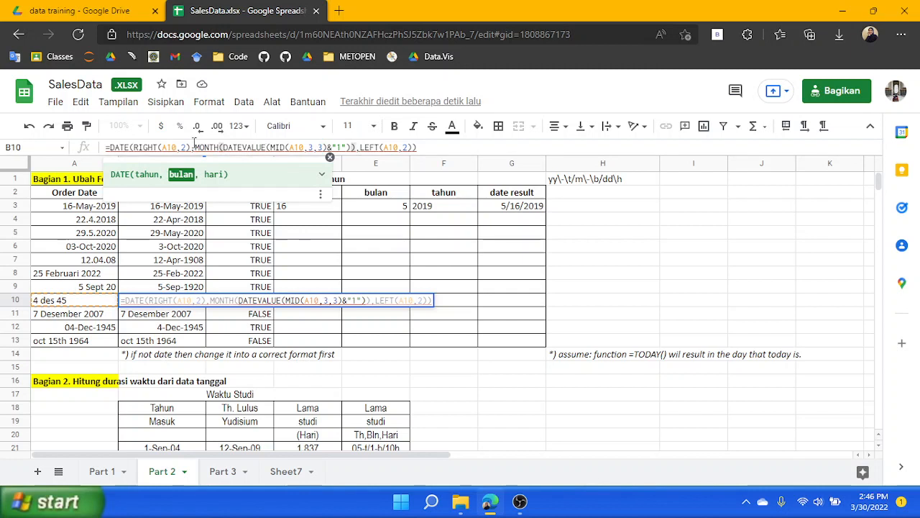
left_click(193, 147, "shift")
key("ctrl+c")
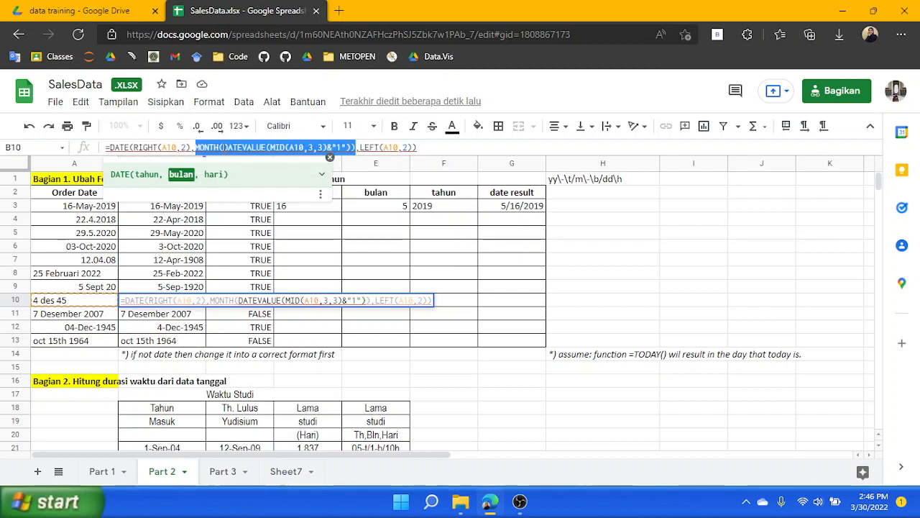
key("BackSpace")
type("1")
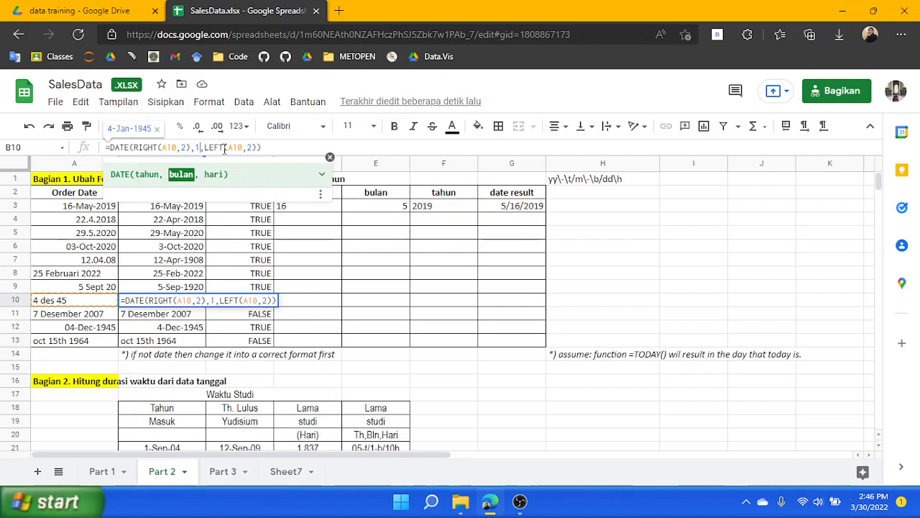
key("BackSpace")
key("ctrl+v")
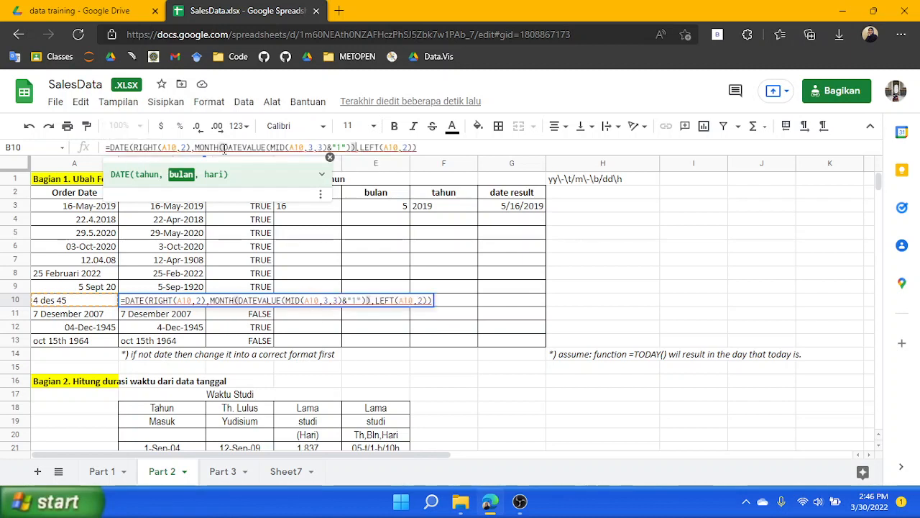
Delete the month argument in B10's formula and retype MONTH(DATEVALUE()) in its place
key("BackSpace")
key("BackSpace")
key("BackSpace")
key("BackSpace")
key("BackSpace")
key("BackSpace")
key("BackSpace")
key("BackSpace")
key("BackSpace")
key("BackSpace")
key("BackSpace")
key("BackSpace")
key("BackSpace")
key("BackSpace")
key("BackSpace")
key("BackSpace")
key("BackSpace")
key("BackSpace")
key("BackSpace")
key("BackSpace")
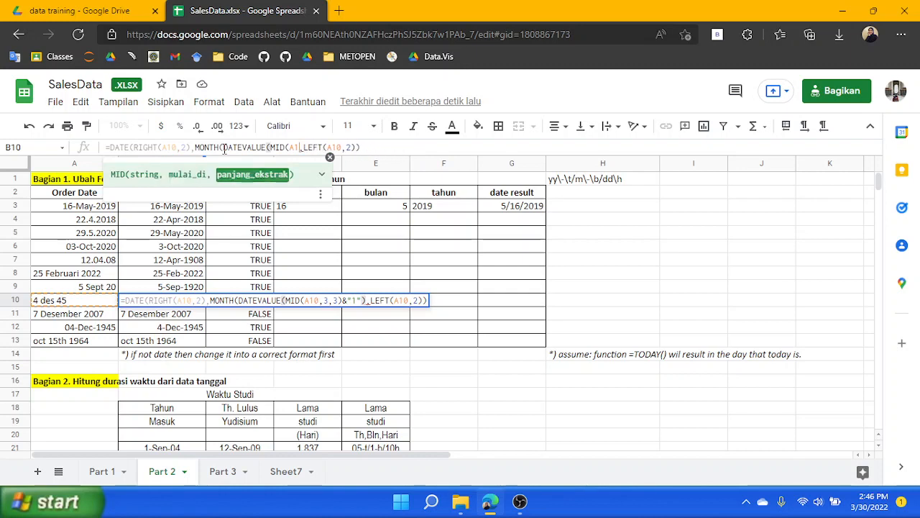
type(",")
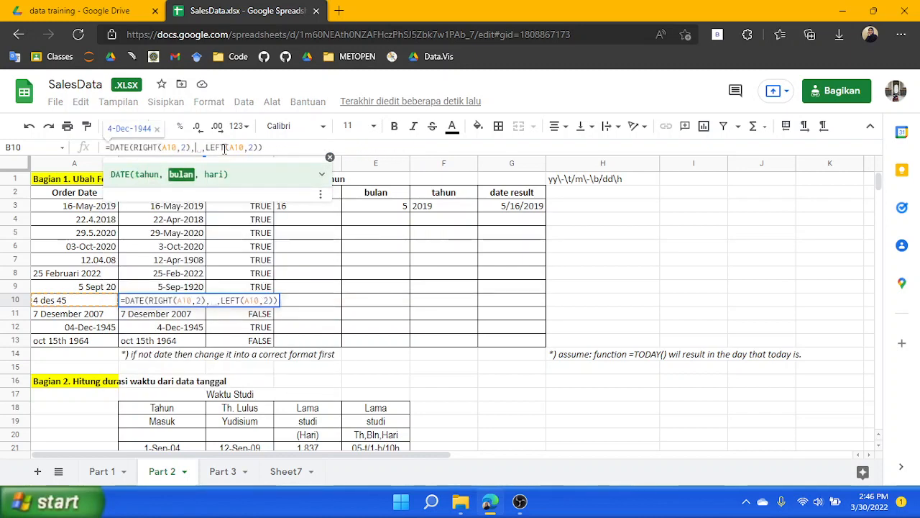
key("BackSpace")
type("MO")
type("NTH")
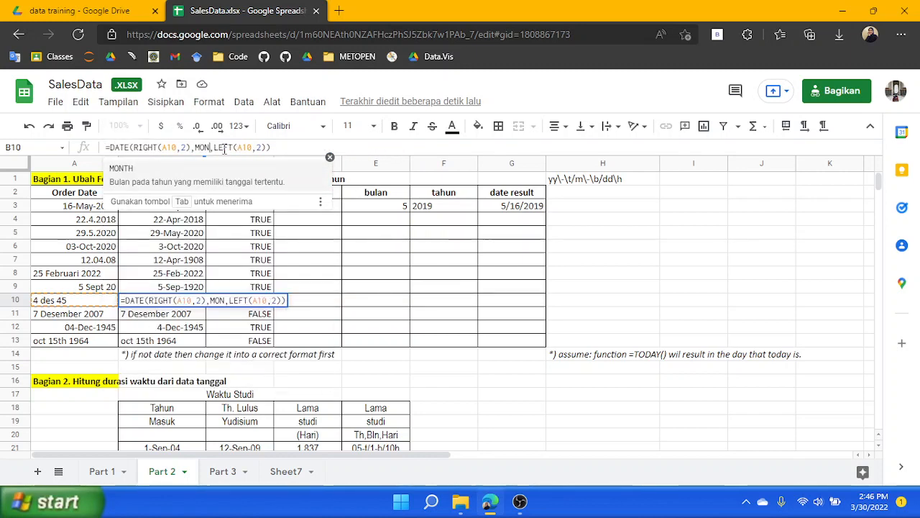
key("Tab")
type("DATEVALUE(")
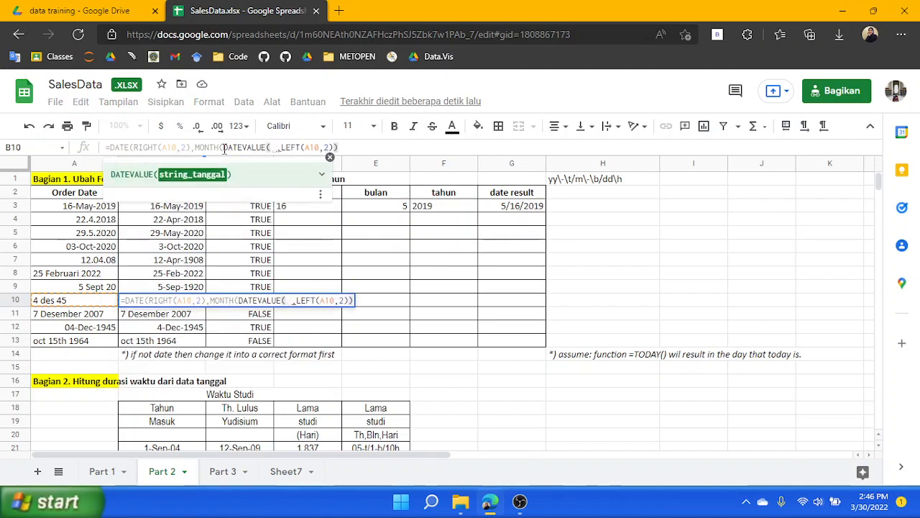
type("))")
key("Left")
key("Left")
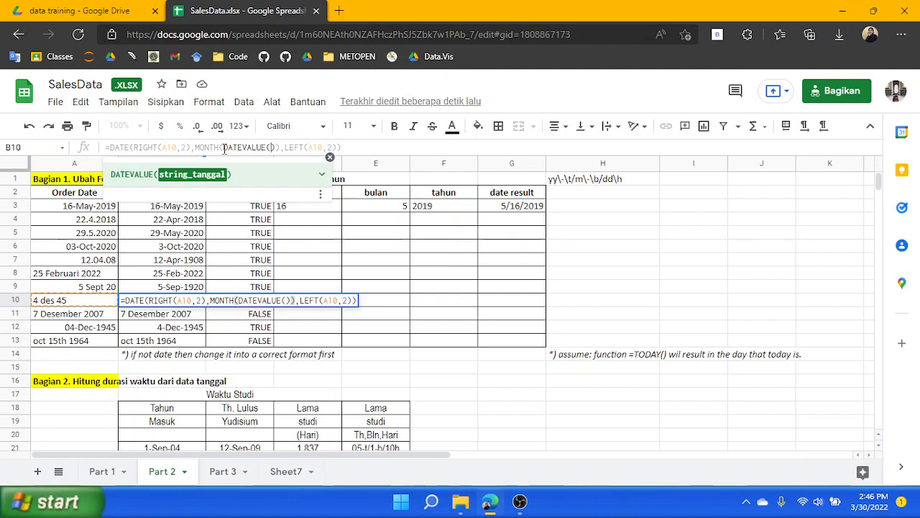
Fill the DATEVALUE argument with MID(A10,3,3)&"1" and confirm B10's formula
type("MID(")
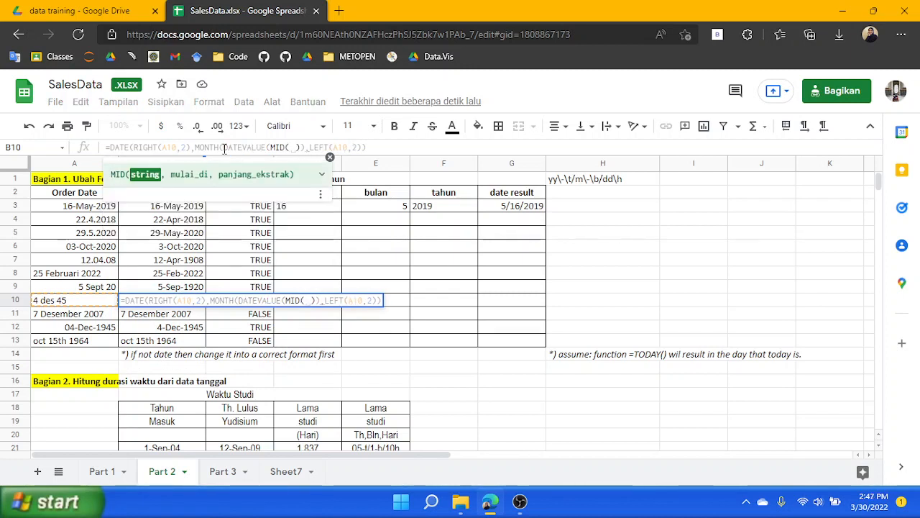
type("A10")
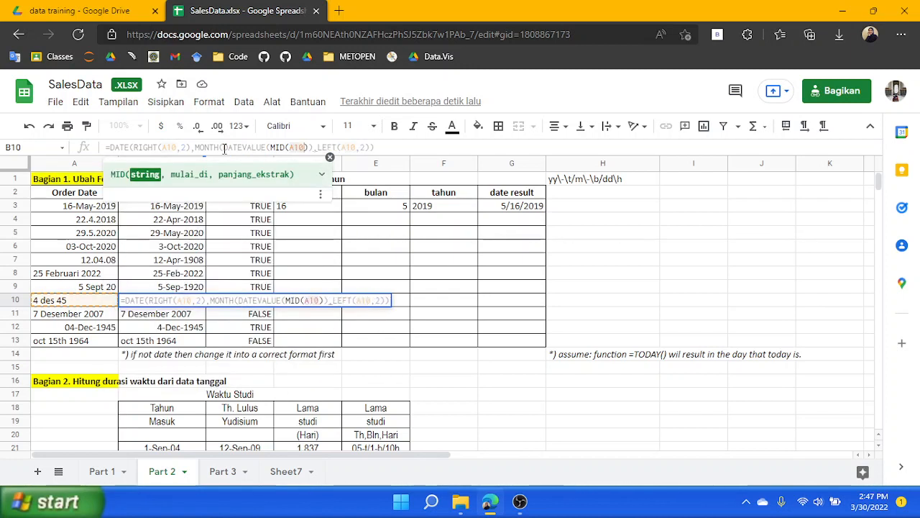
type(", ")
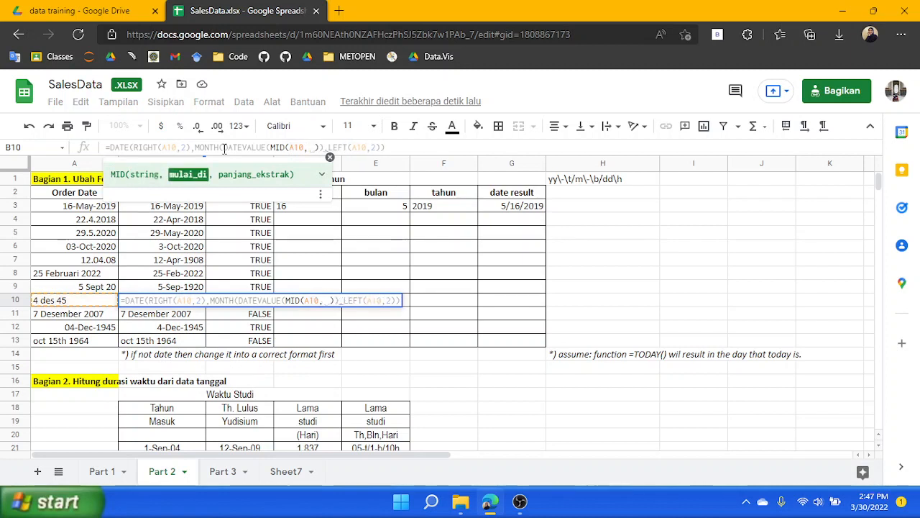
type("2")
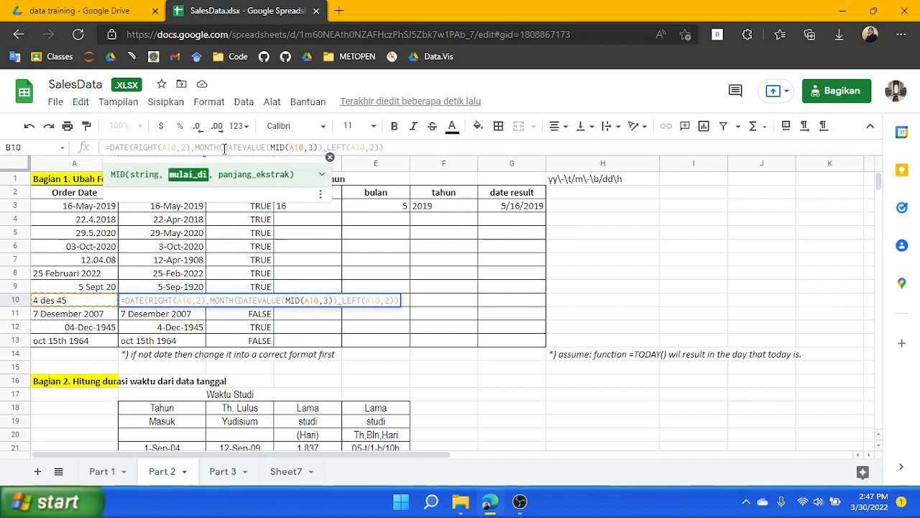
type(",")
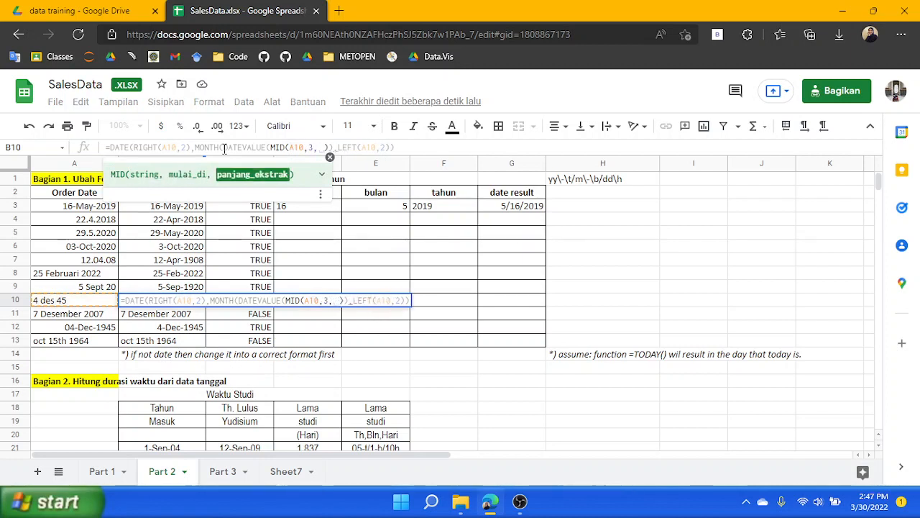
key("BackSpace")
type("3")
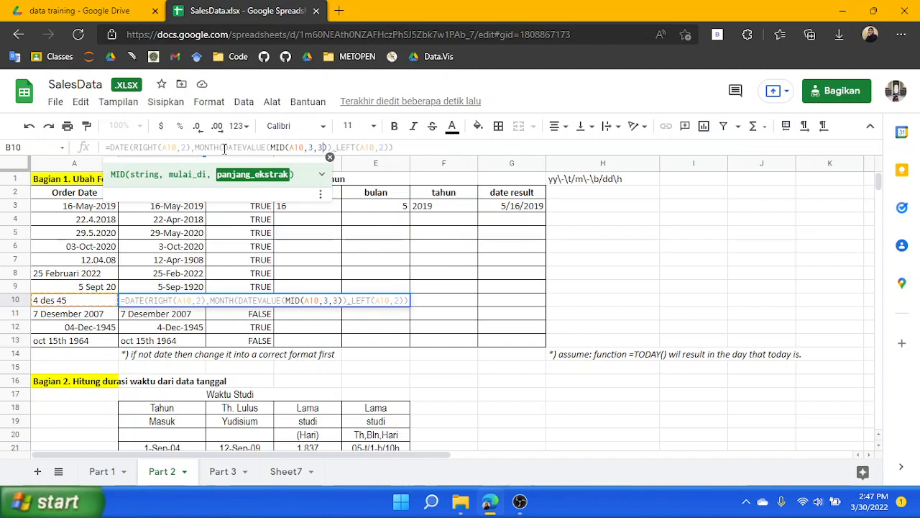
type(")")
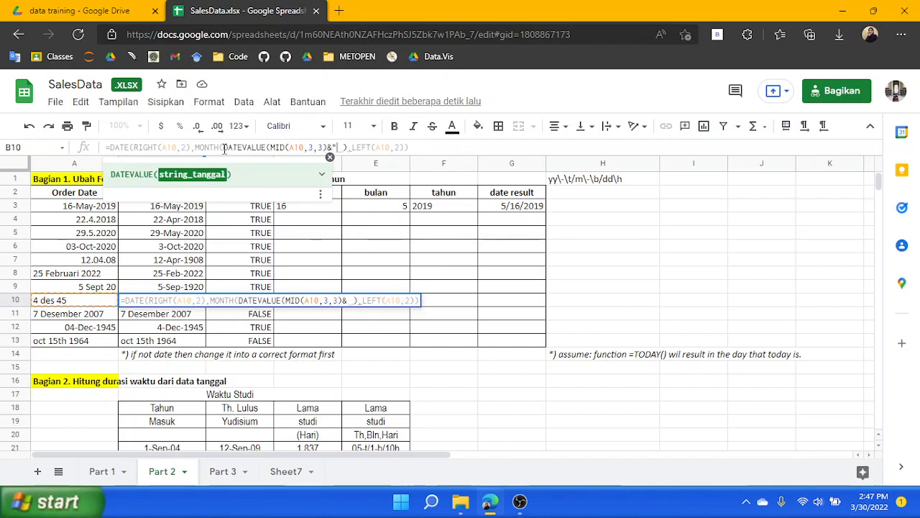
type("&\"1")
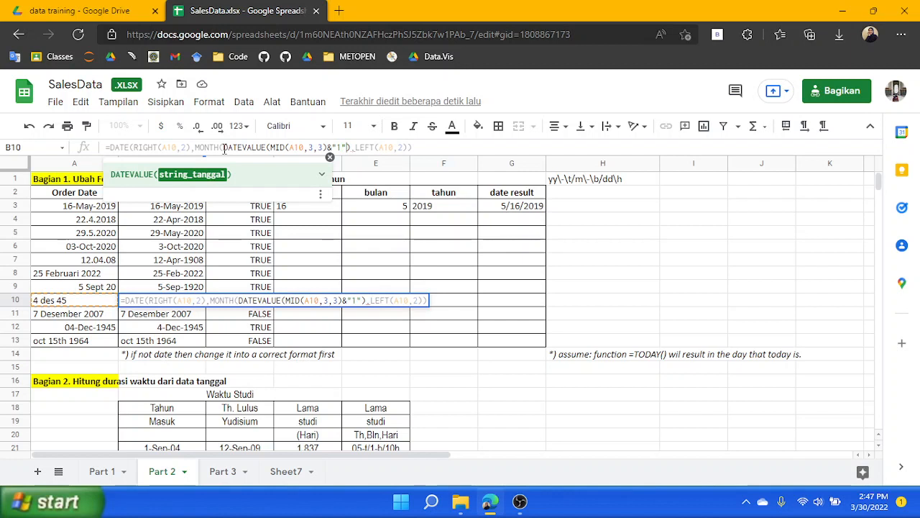
key("Return")
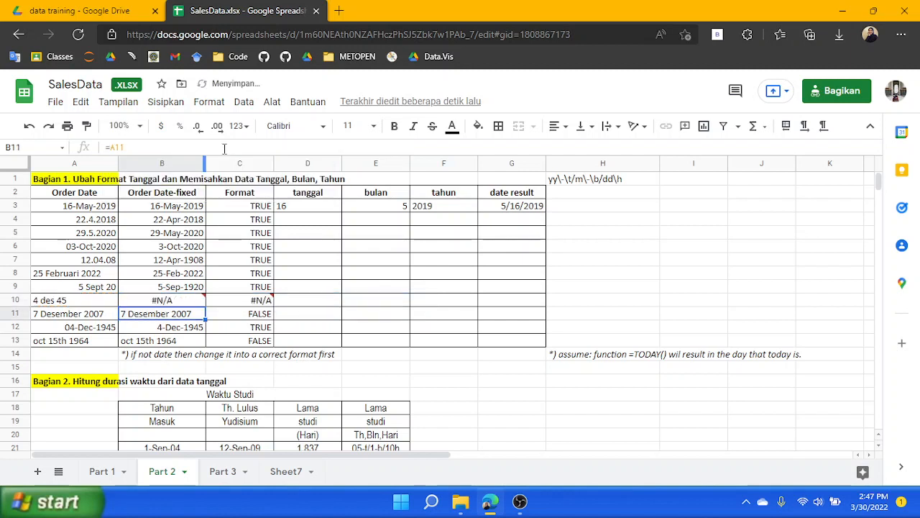
Try to add a closing parenthesis after the DATEVALUE argument in B10's formula, dismissing the error
left_click(171, 301)
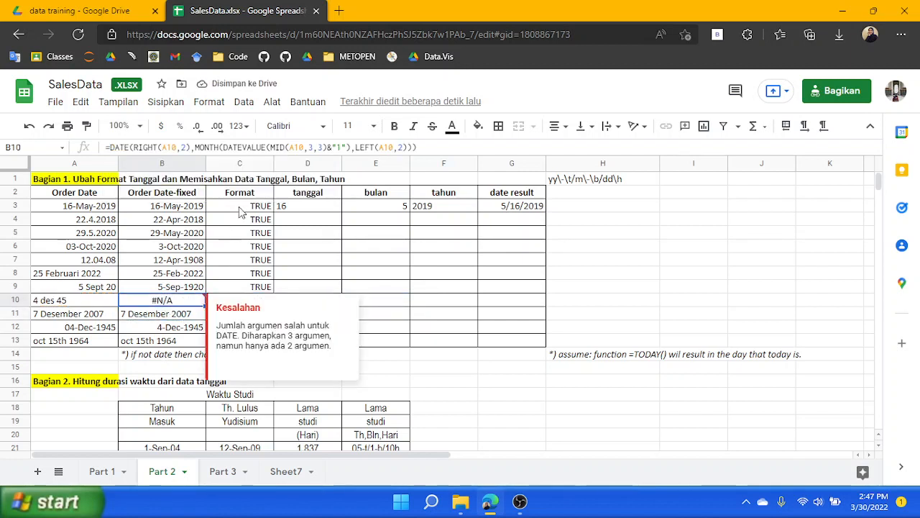
left_click(346, 148)
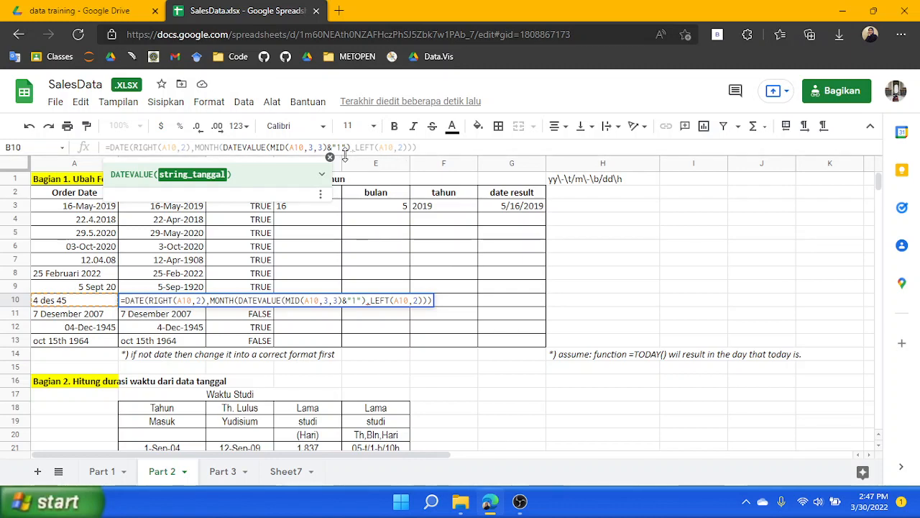
type(")")
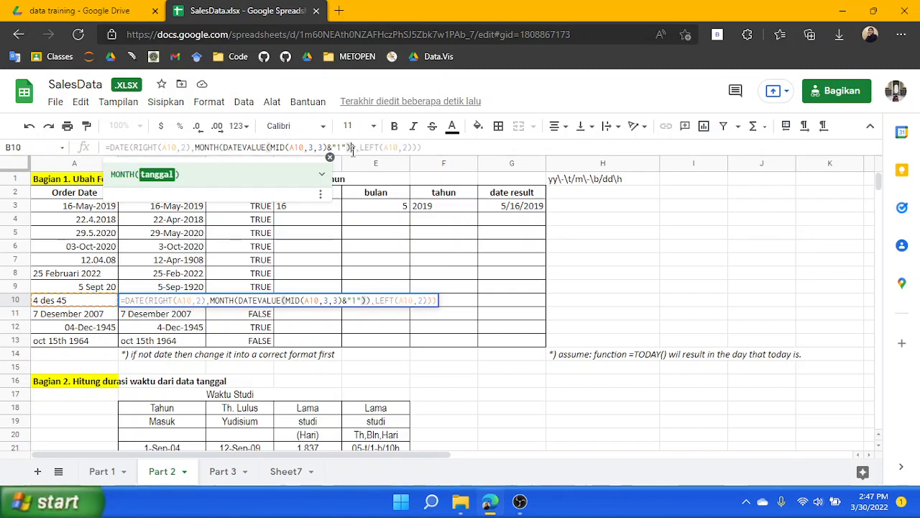
key("Return")
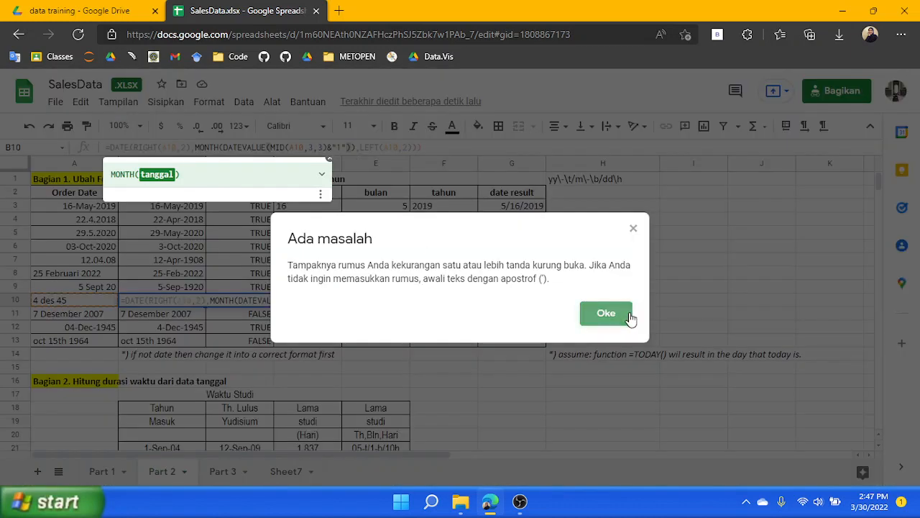
left_click(630, 316)
left_click(432, 142)
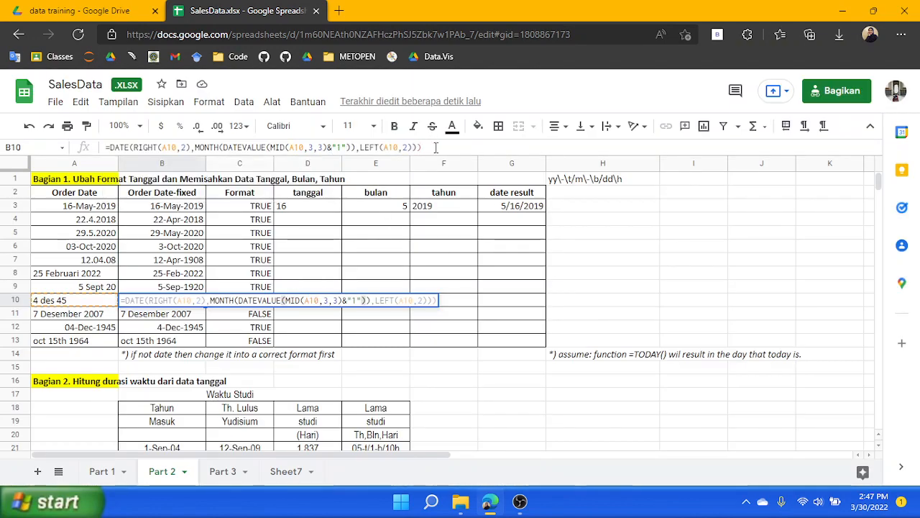
key("Left")
key("Left")
key("Left")
key("Left")
key("Left")
key("Left")
key("Left")
key("Left")
key("Left")
key("Left")
key("Left")
key("Left")
key("Left")
key("Left")
key("Left")
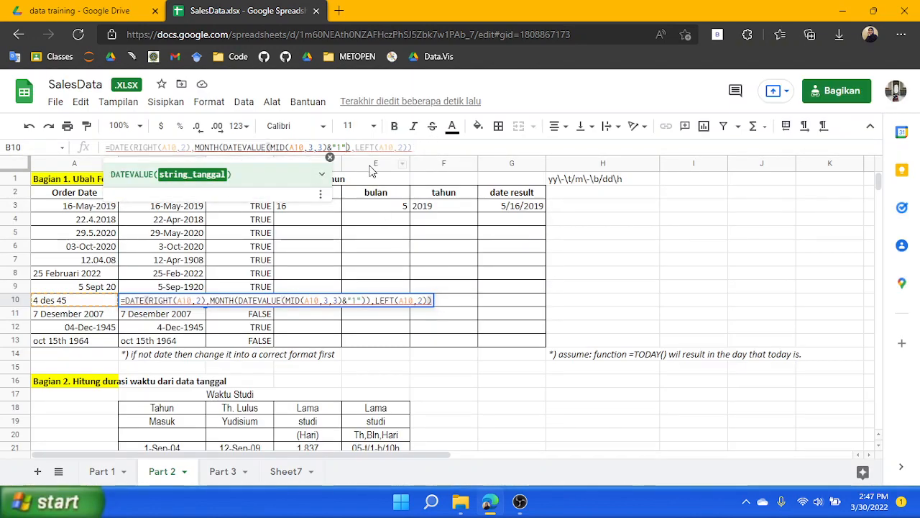
key("Return")
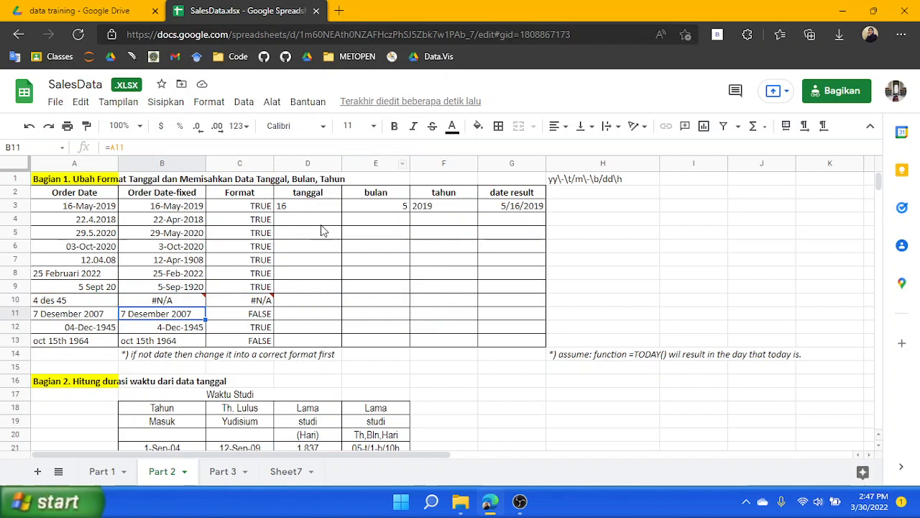
Apply the Date number format to the Order Date in A10
left_click(165, 305)
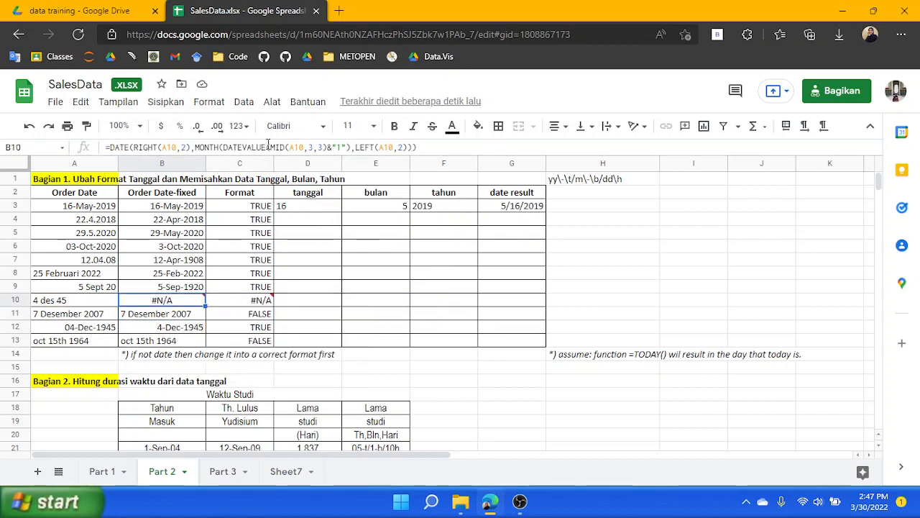
left_click(317, 147)
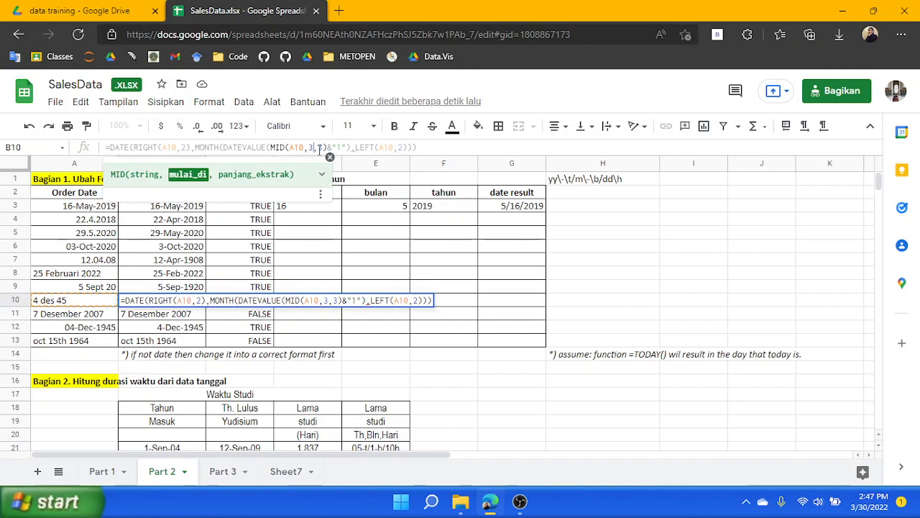
left_click(350, 147)
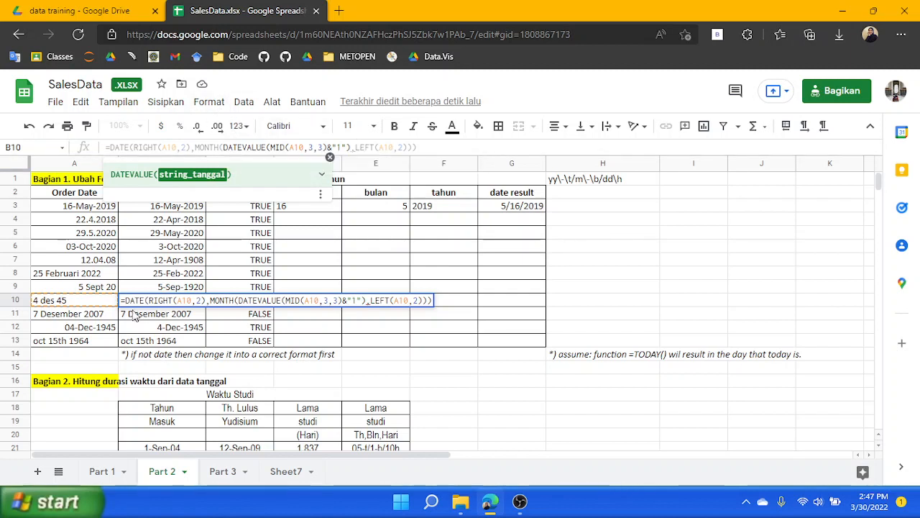
left_click(86, 300)
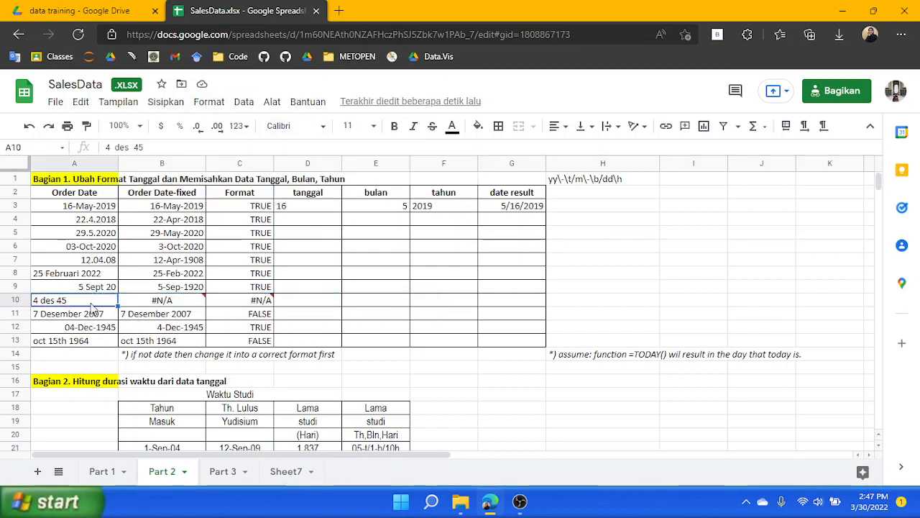
left_click(219, 104)
mouse_move(354, 200)
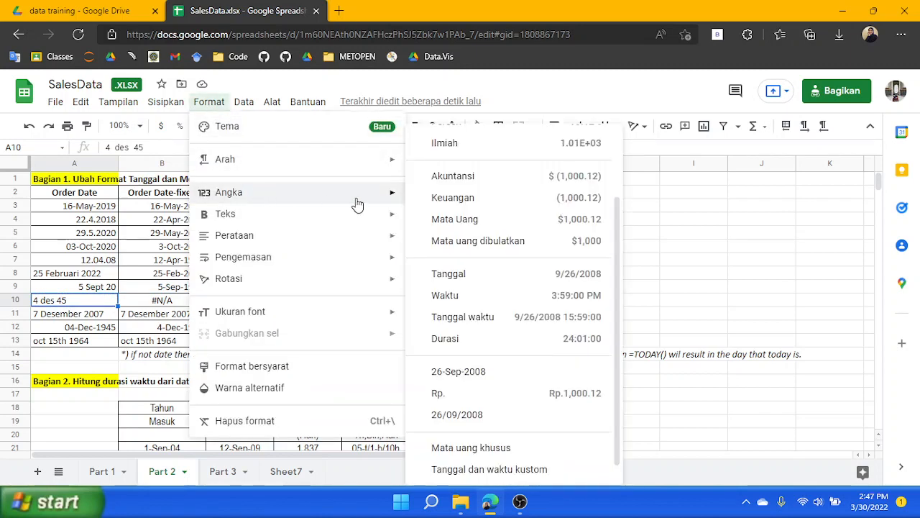
left_click(514, 280)
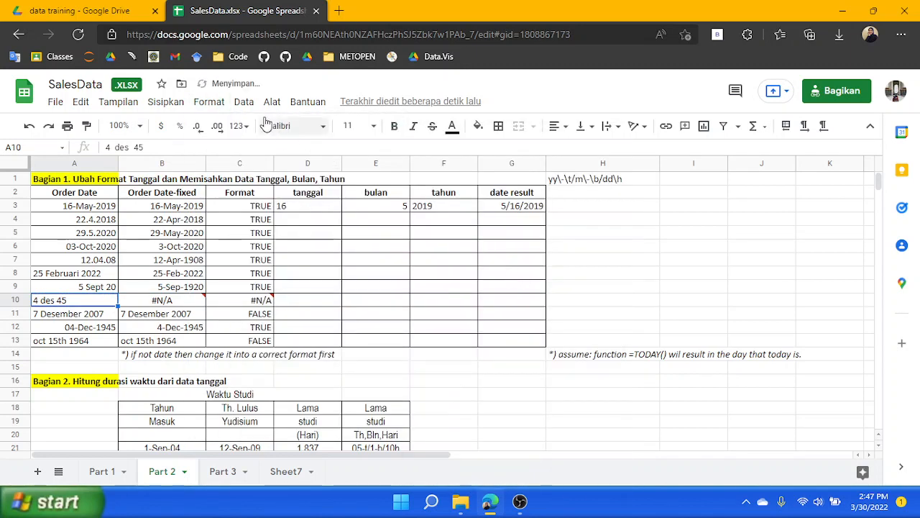
Copy B9's formula and paste it over B10's formula
left_click(147, 302)
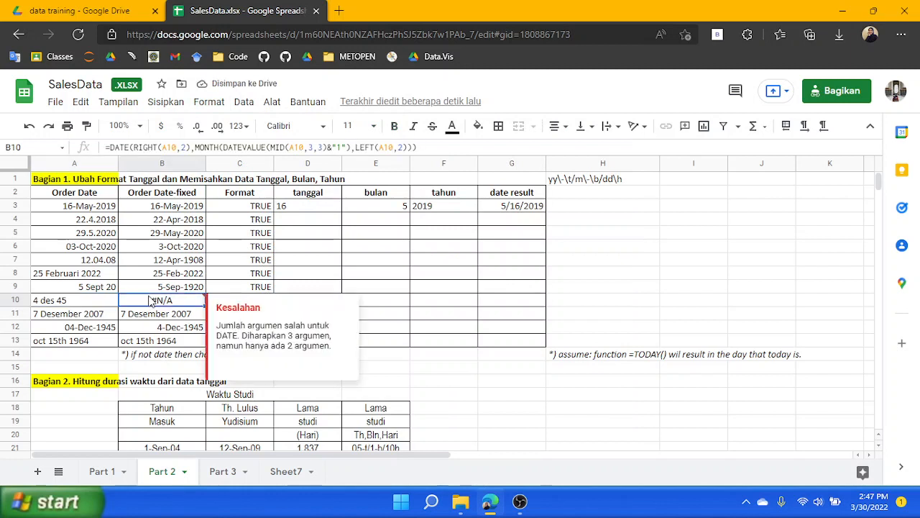
left_click(92, 303)
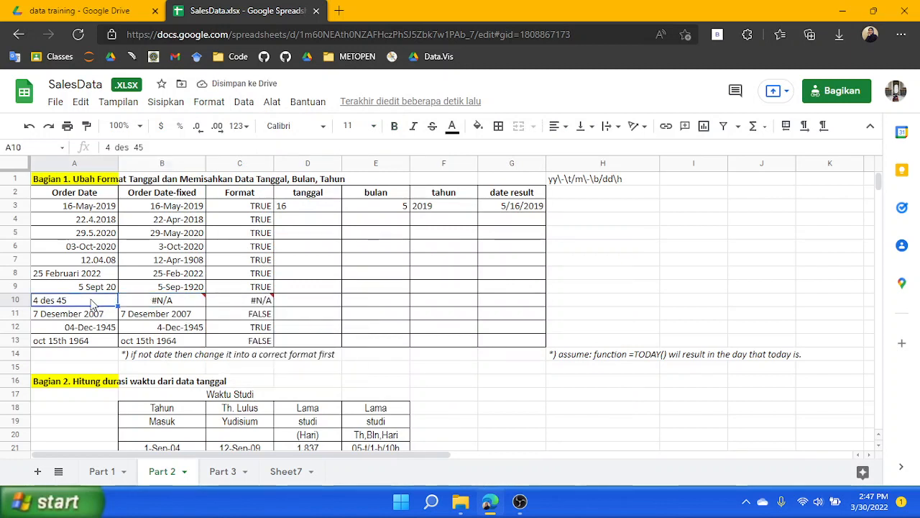
left_click(155, 304)
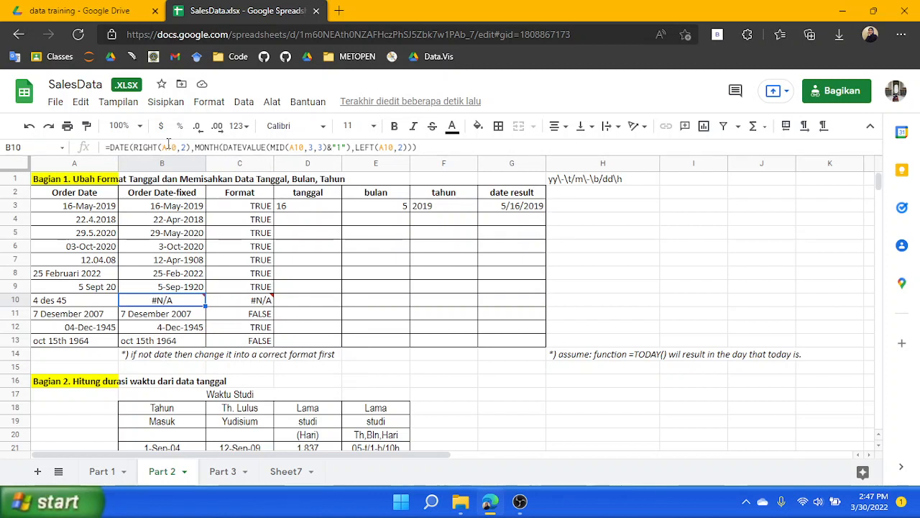
left_click(187, 146)
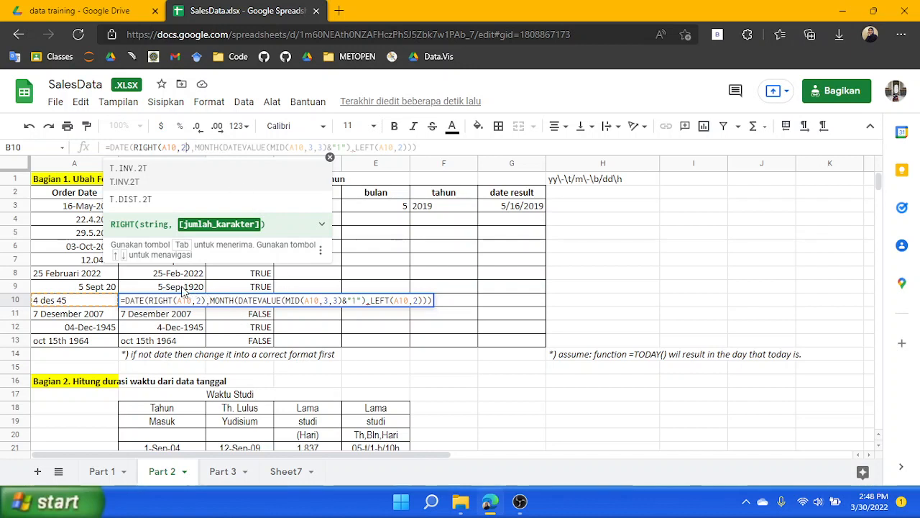
key("shift+Return")
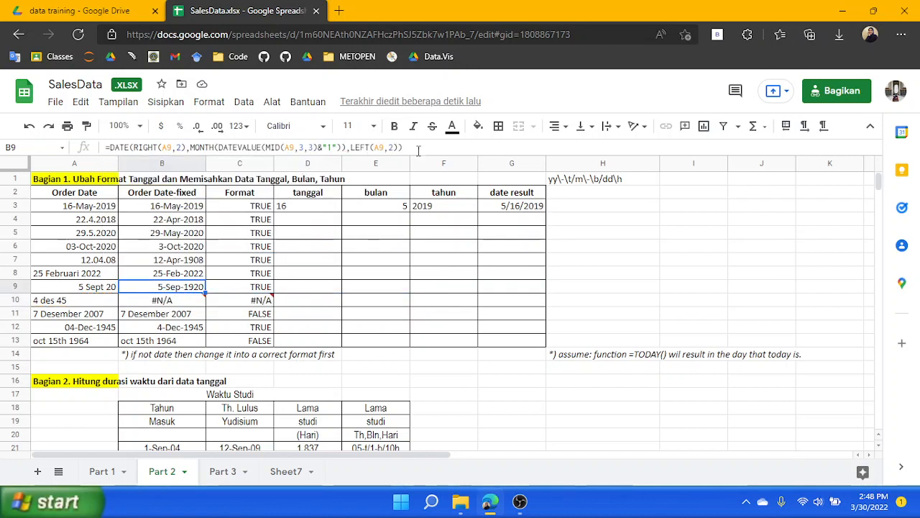
left_click_drag(418, 147, 58, 161)
key("ctrl+c")
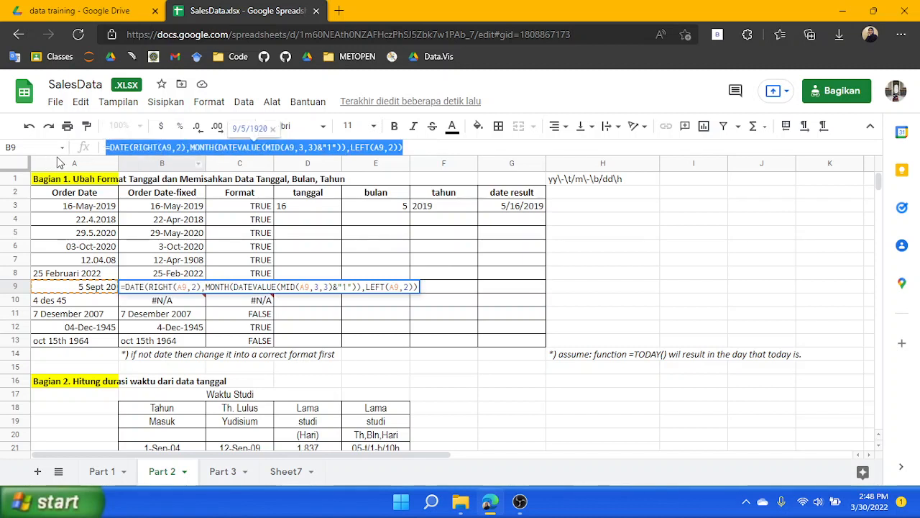
key("Return")
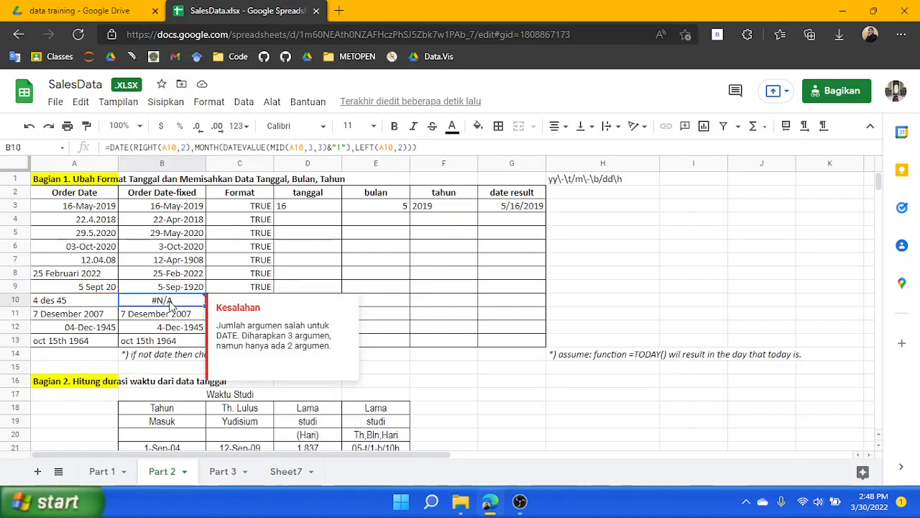
left_click_drag(441, 151, 14, 170)
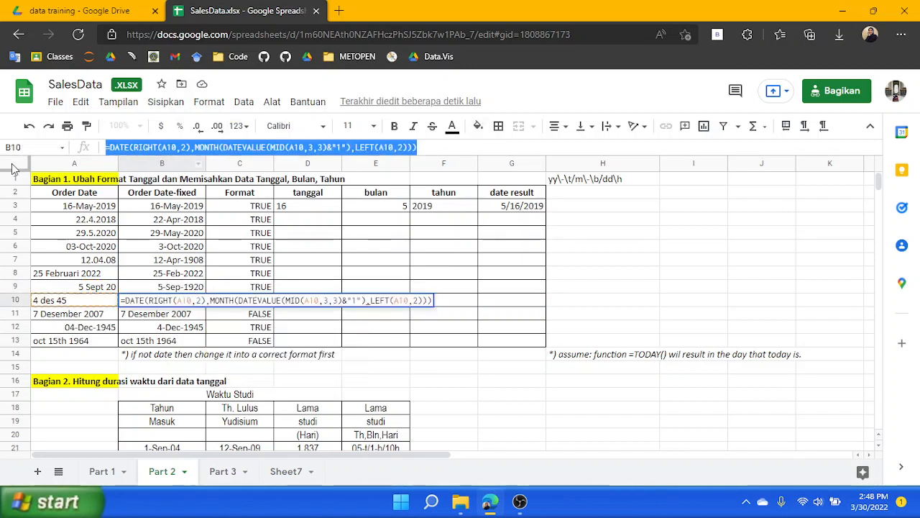
key("ctrl+v")
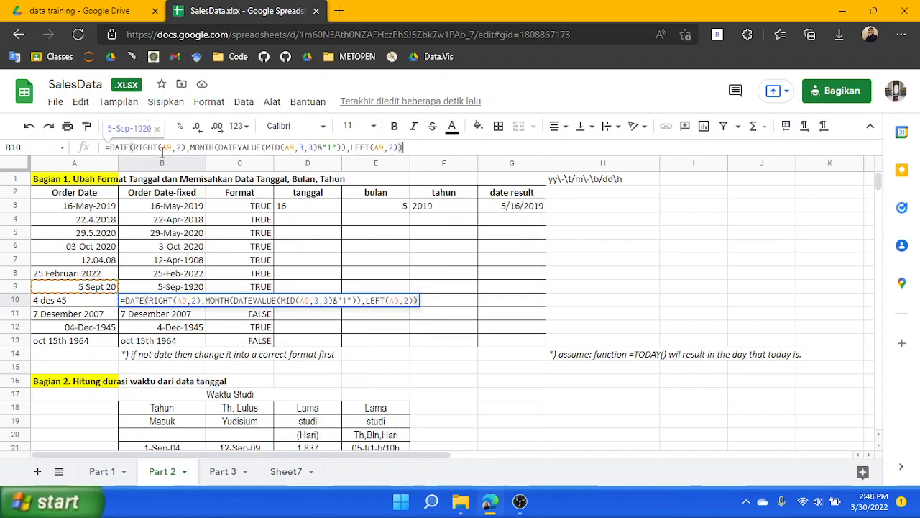
Change the A9 references in B10's RIGHT, MID and LEFT arguments to A10 and confirm
left_click(173, 148)
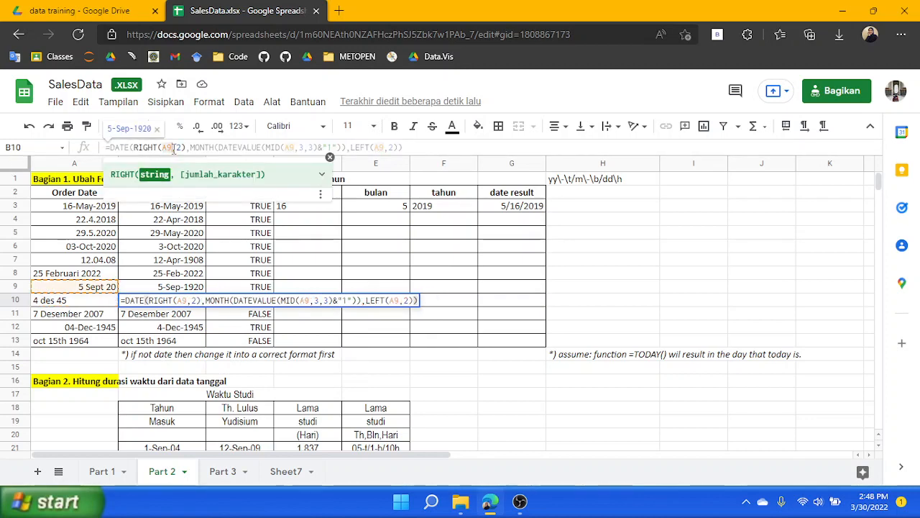
key("BackSpace")
type("10")
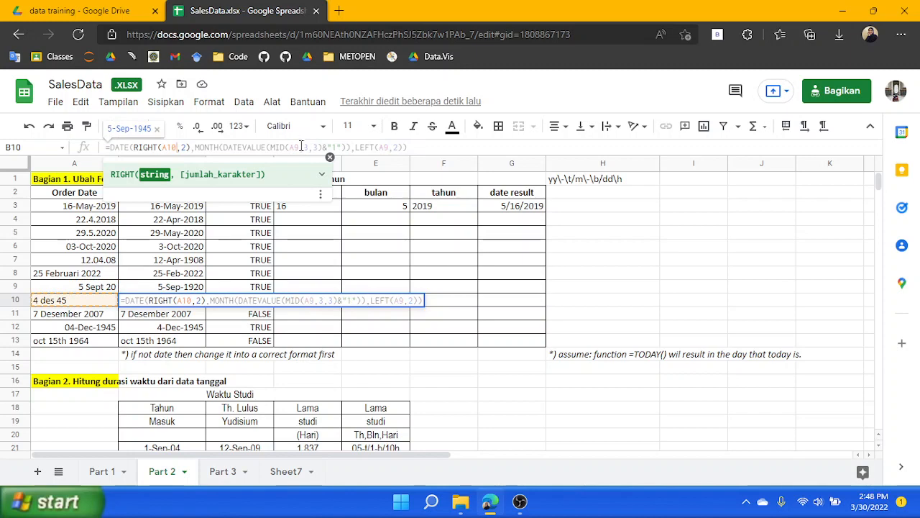
left_click(301, 146)
key("BackSpace")
type("10")
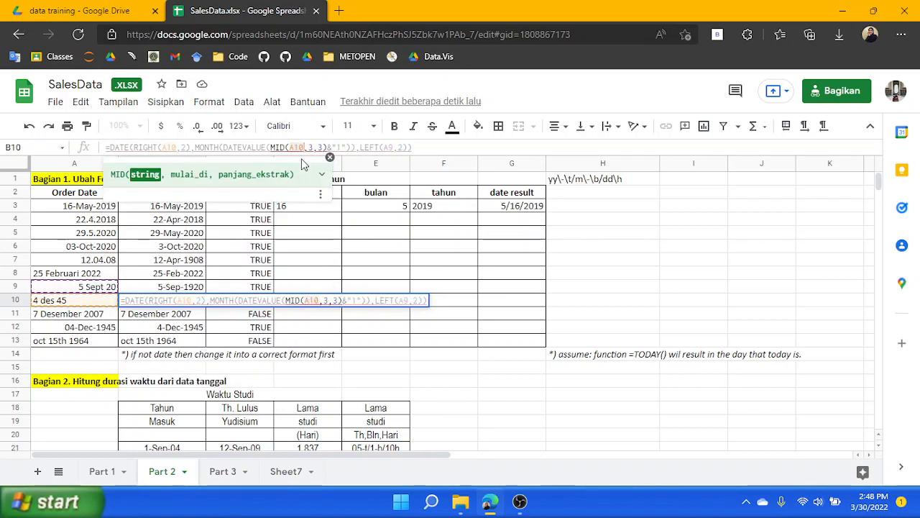
left_click(394, 147)
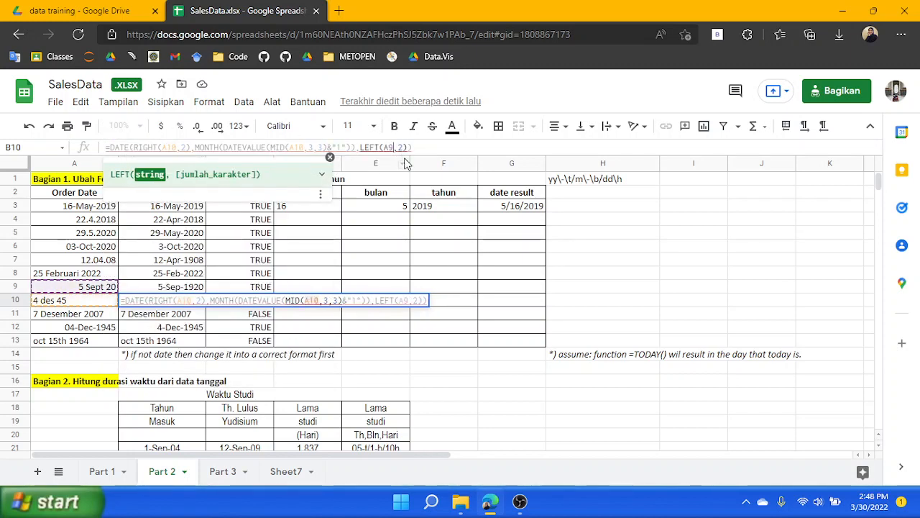
key("BackSpace")
type("10")
key("Return")
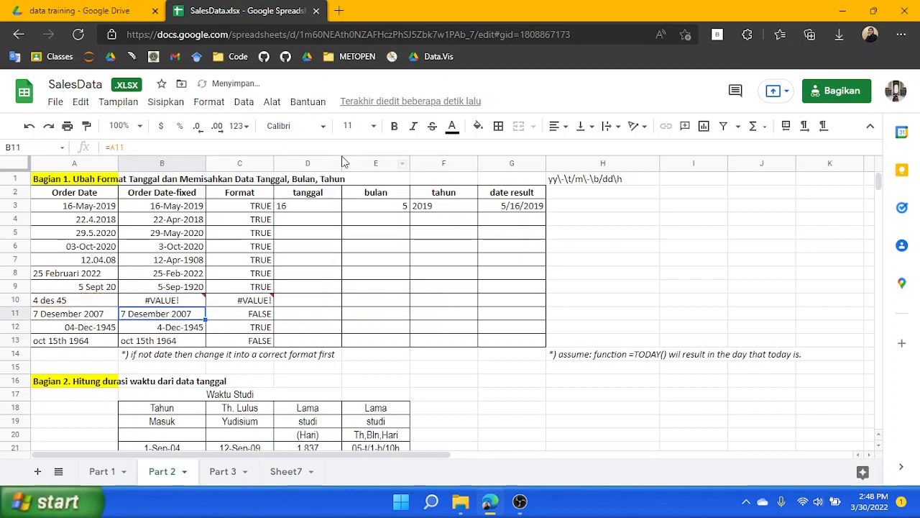
Capitalize the month in A10 so it reads 4 Des 45
left_click(169, 305)
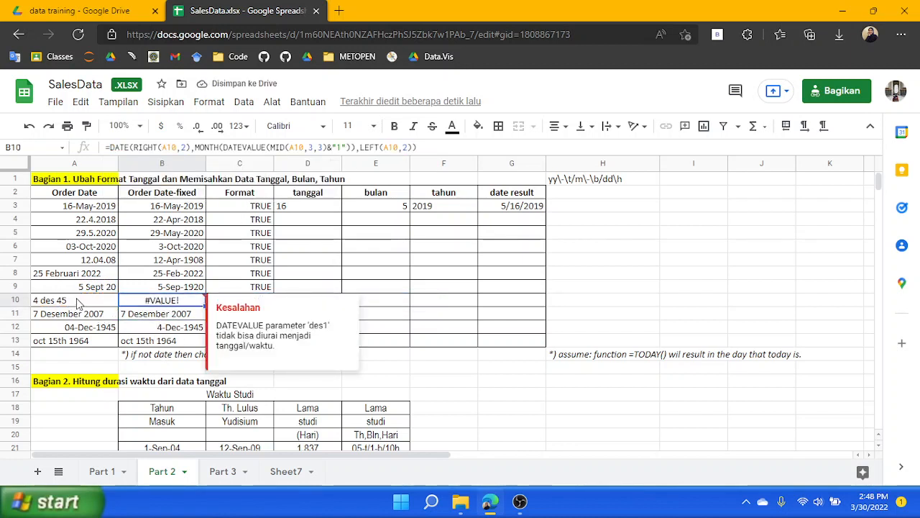
left_click(52, 304)
double_click(52, 304)
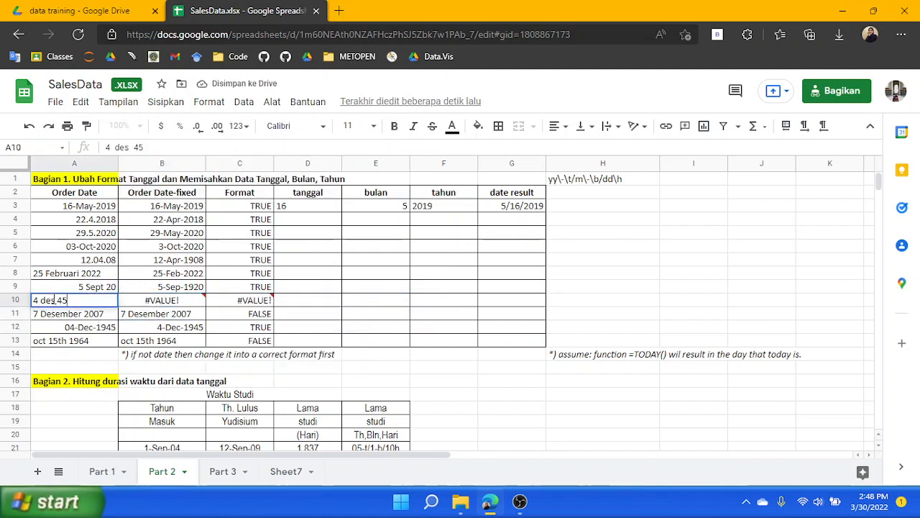
left_click(46, 300)
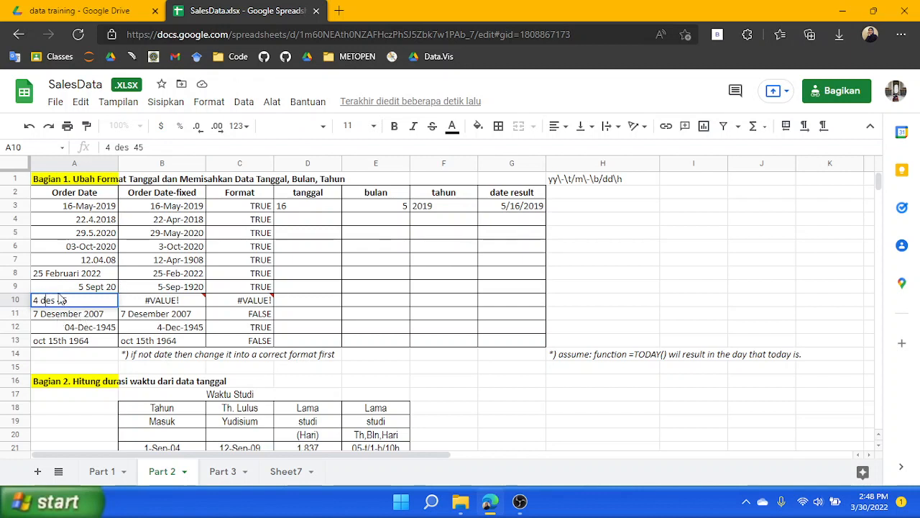
key("BackSpace")
type("D")
key("Return")
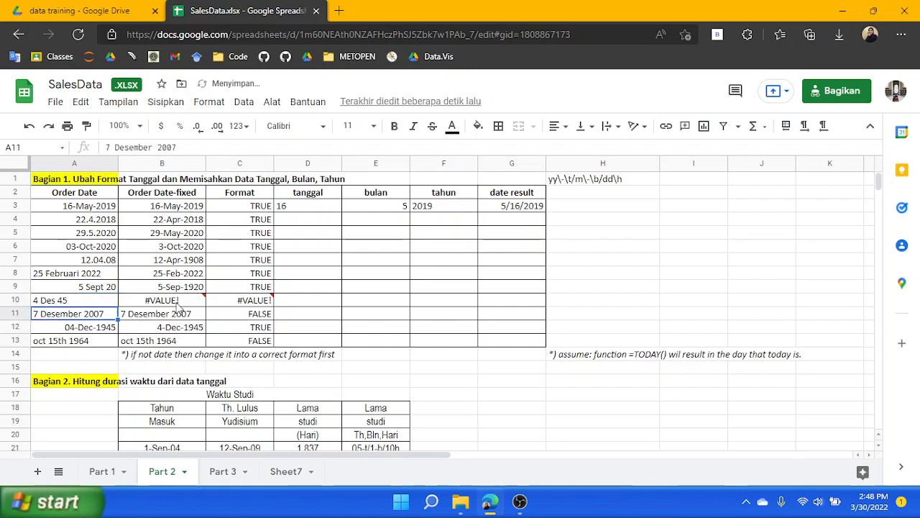
Change A10's month abbreviation to read 4 Dec 45 and check B10
left_click(72, 302)
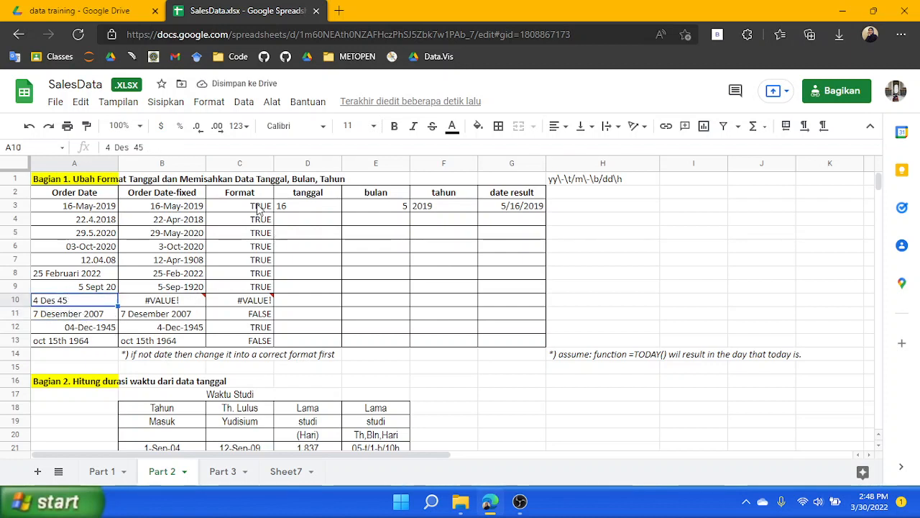
left_click(130, 146)
key("BackSpace")
type("c")
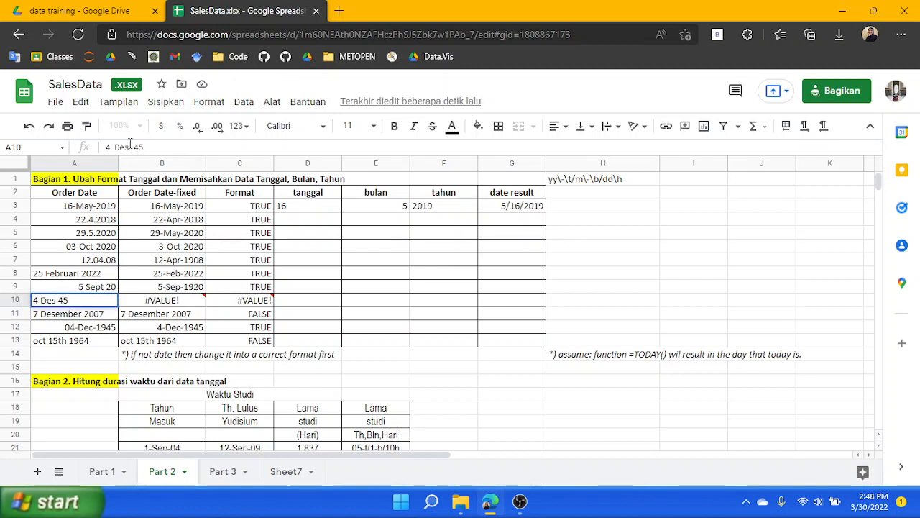
key("Return")
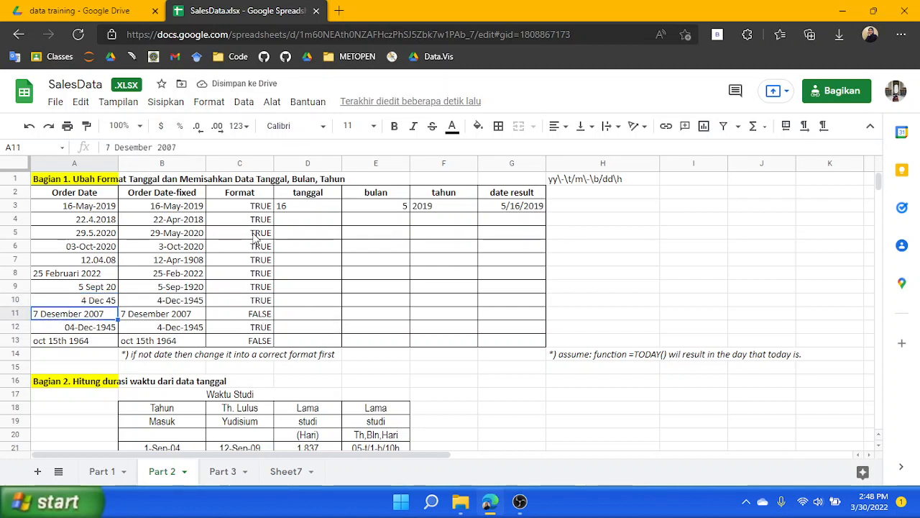
left_click(151, 303)
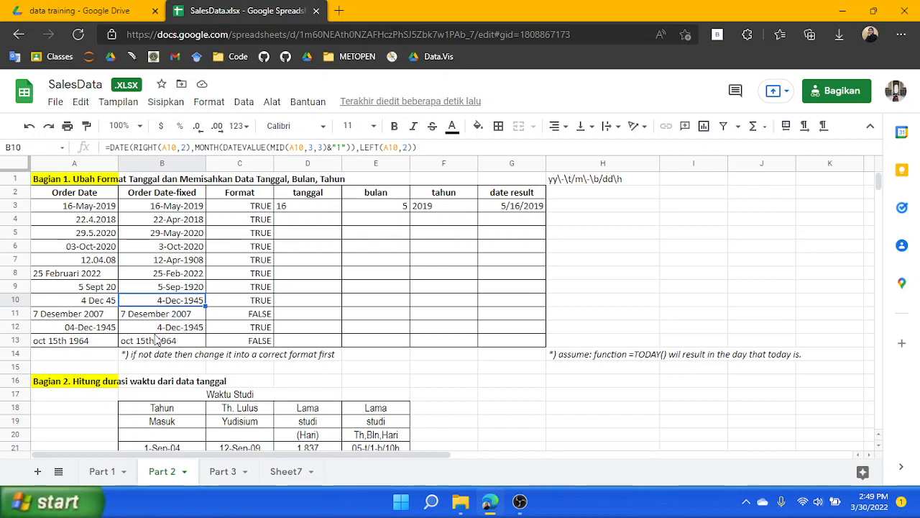
Correct A11's month spelling so it reads 7 Decenber... to 7 Decemcer—specifically change Desember to Decmber form as shown, 7 Dec 2007 date
left_click(91, 316)
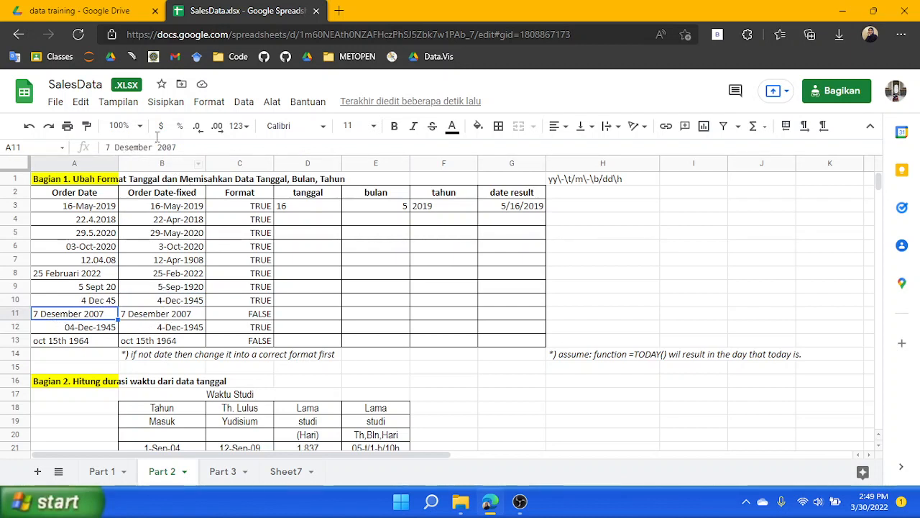
left_click(130, 144)
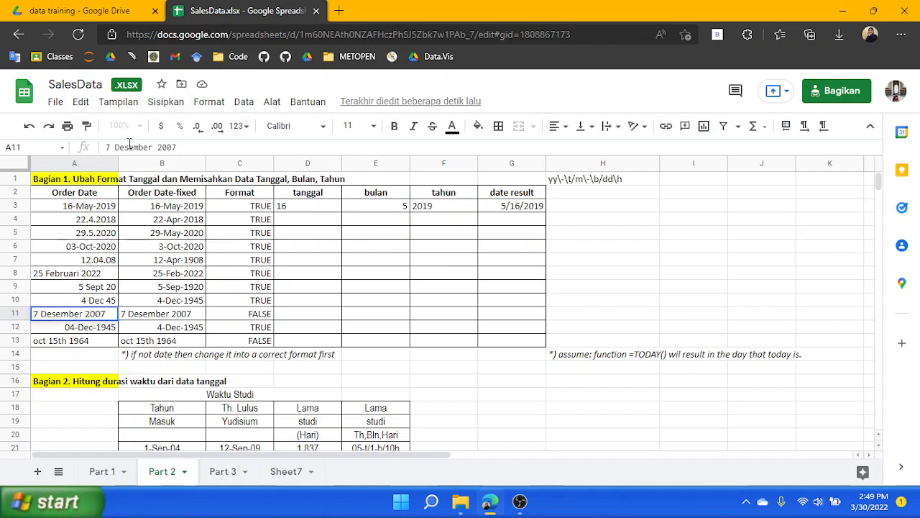
key("BackSpace")
type("c")
left_click(166, 314)
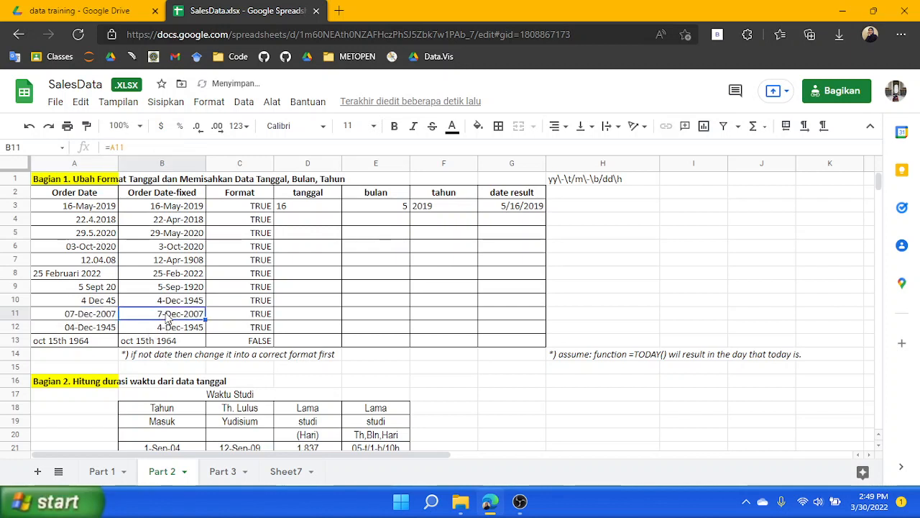
Copy B9's DATE formula and paste it into B13
left_click(86, 330)
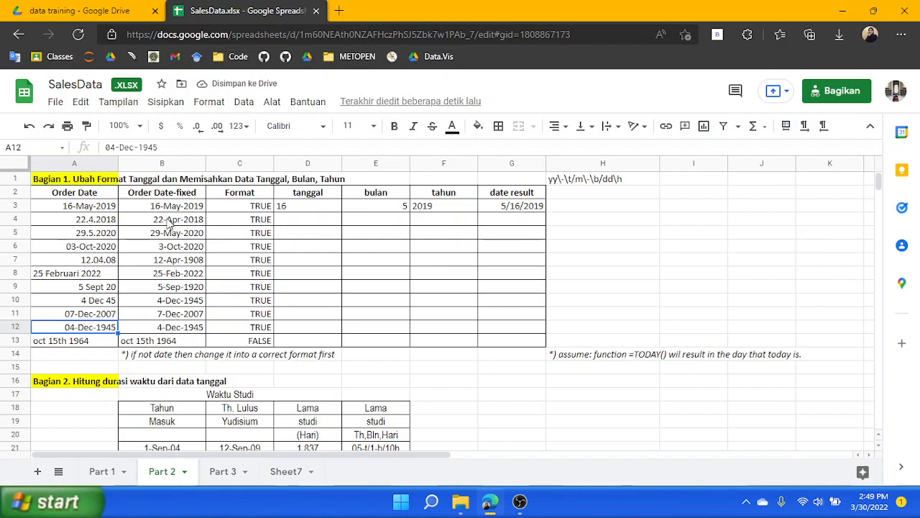
left_click(147, 329)
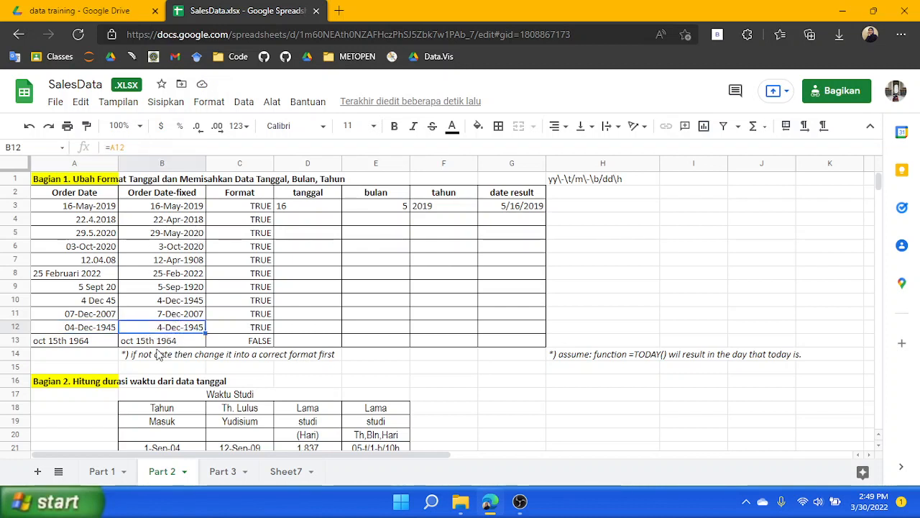
left_click(140, 342)
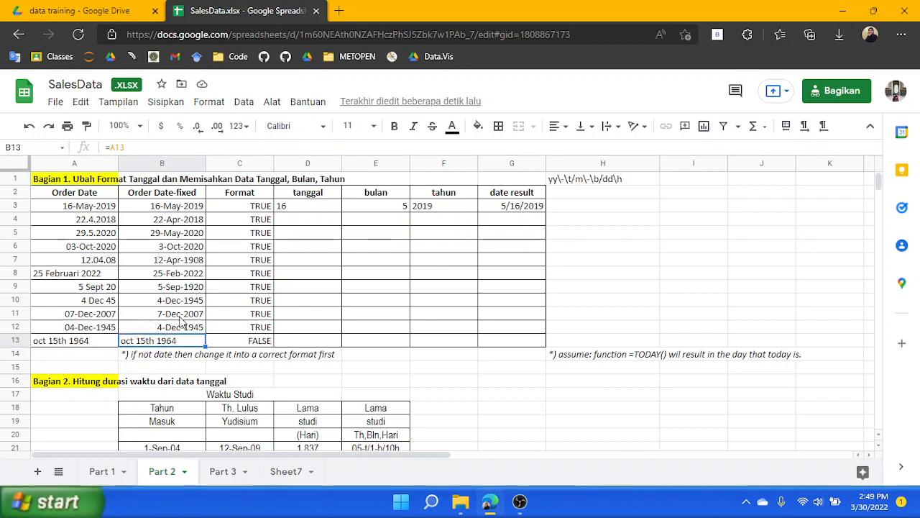
left_click(182, 328)
left_click(182, 314)
left_click(182, 288)
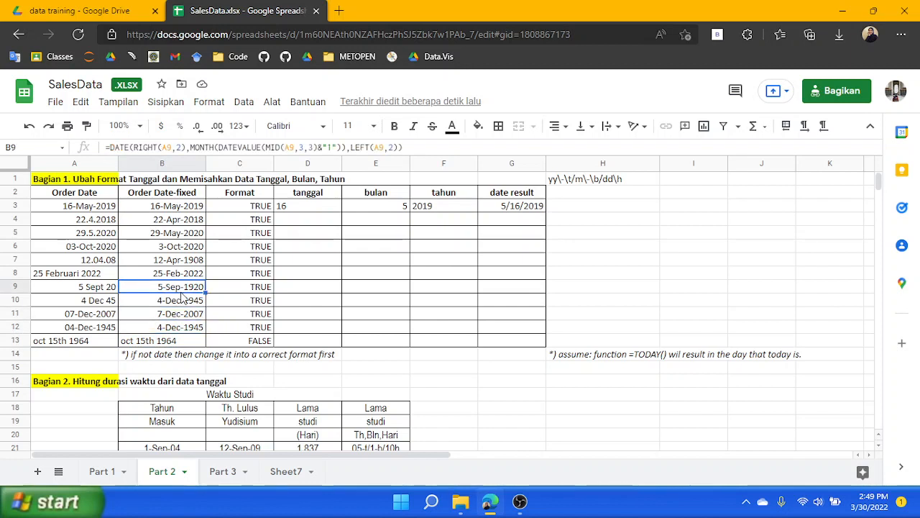
triple_click(414, 147)
key("ctrl+c")
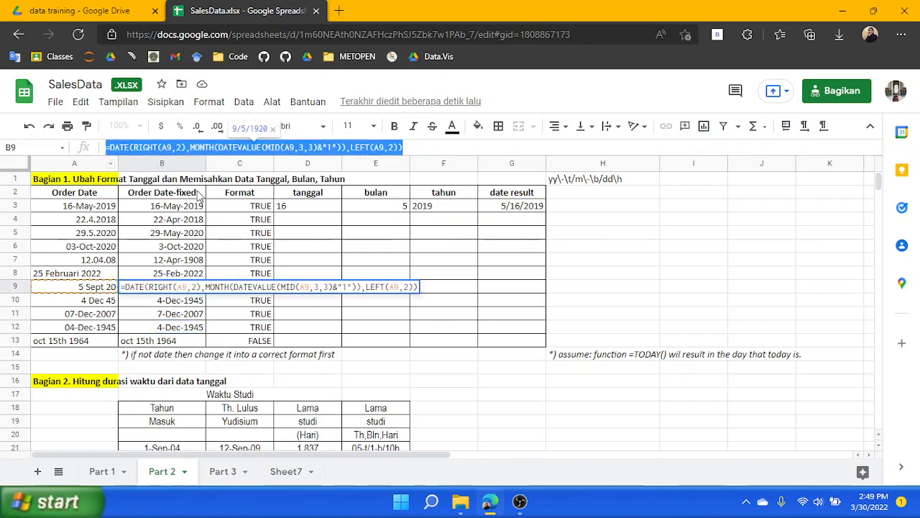
left_click(179, 342)
type("=A13")
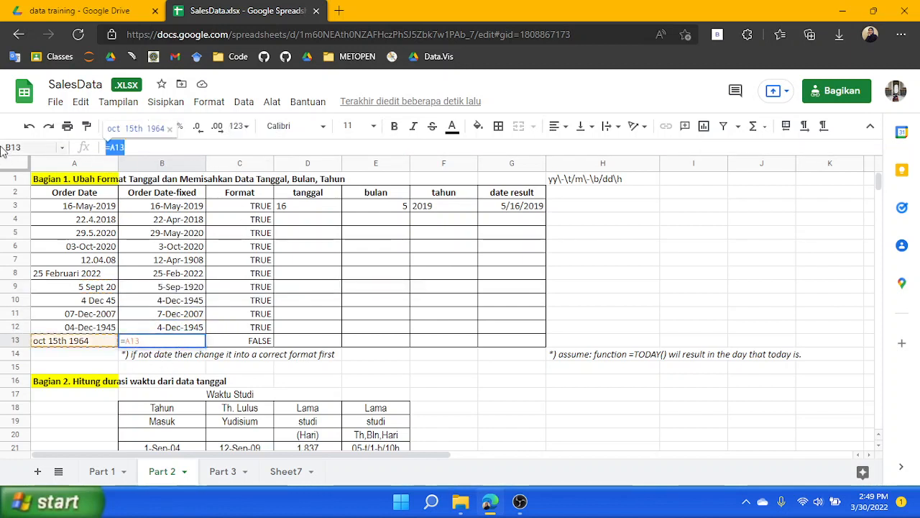
key("ctrl+v")
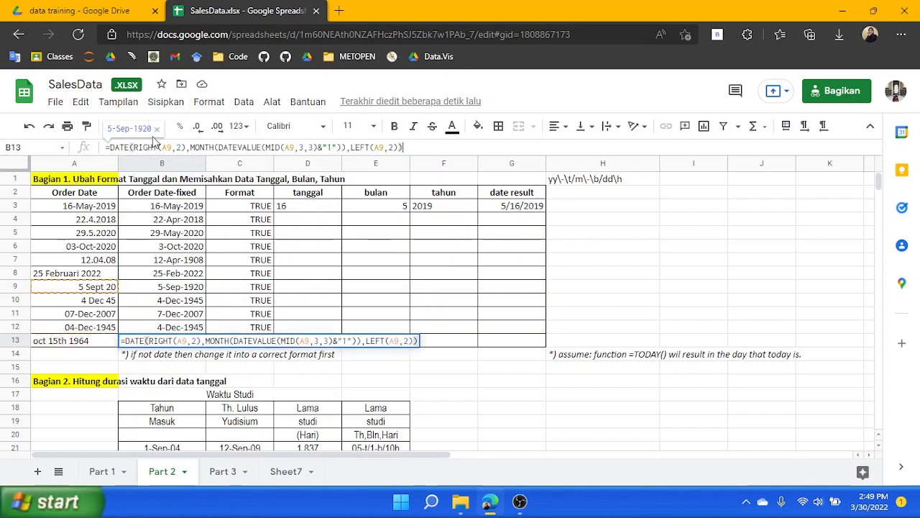
Change the A9 references in B13's RIGHT, MID and LEFT arguments to A13
left_click(175, 148)
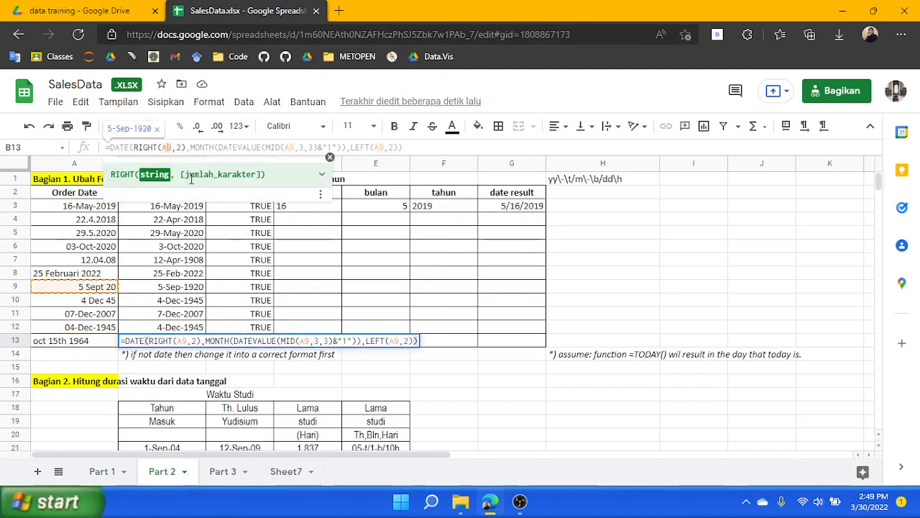
type("A13")
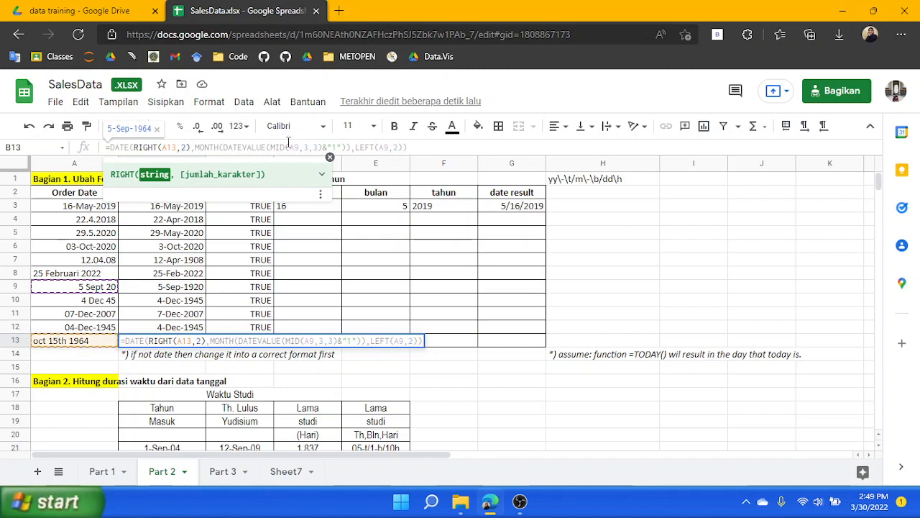
double_click(302, 146)
type("A13")
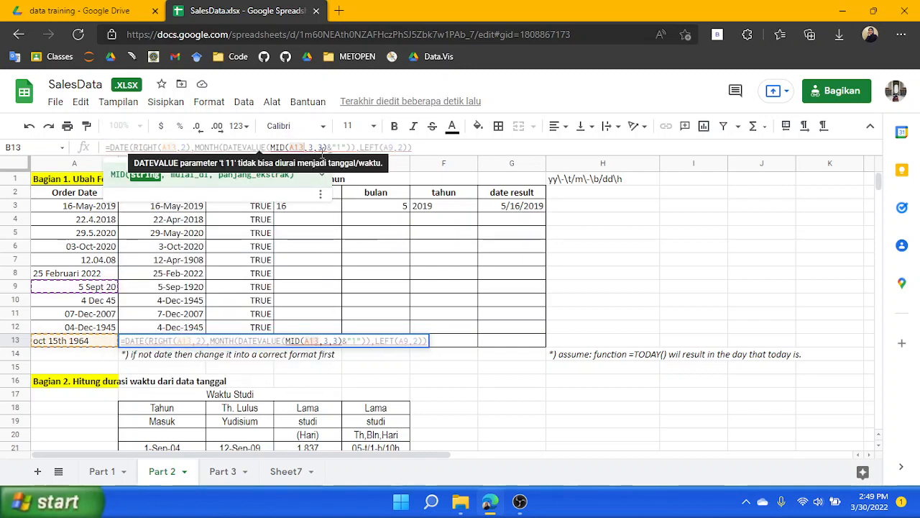
double_click(392, 148)
type("A13")
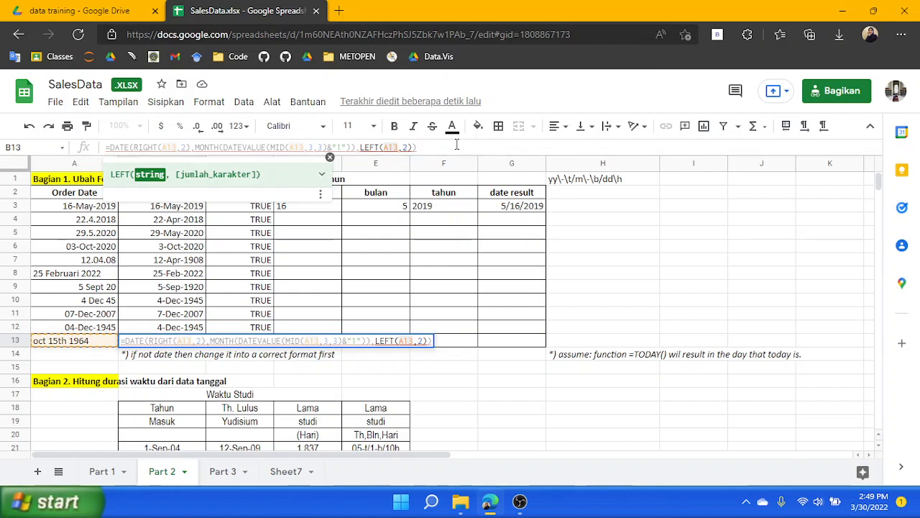
Set the RIGHT function's character count in B13 to 4
left_click(135, 148)
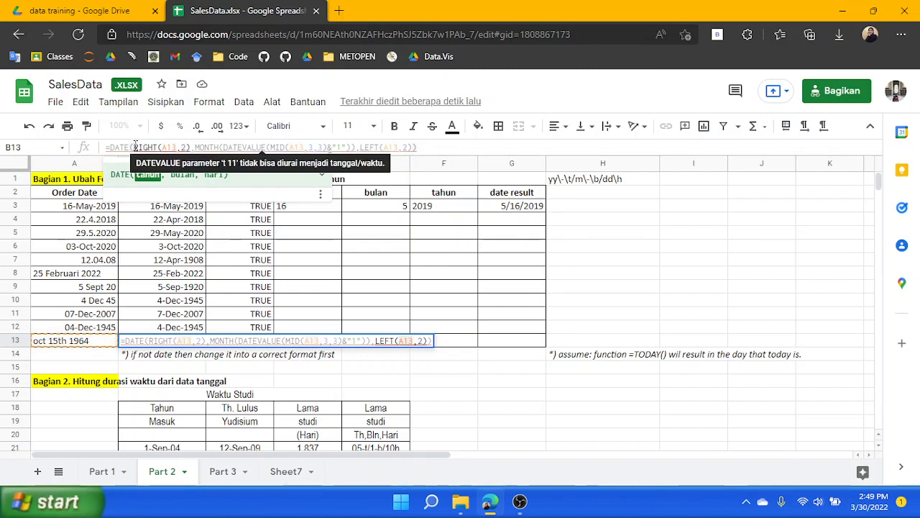
double_click(185, 147)
type("4")
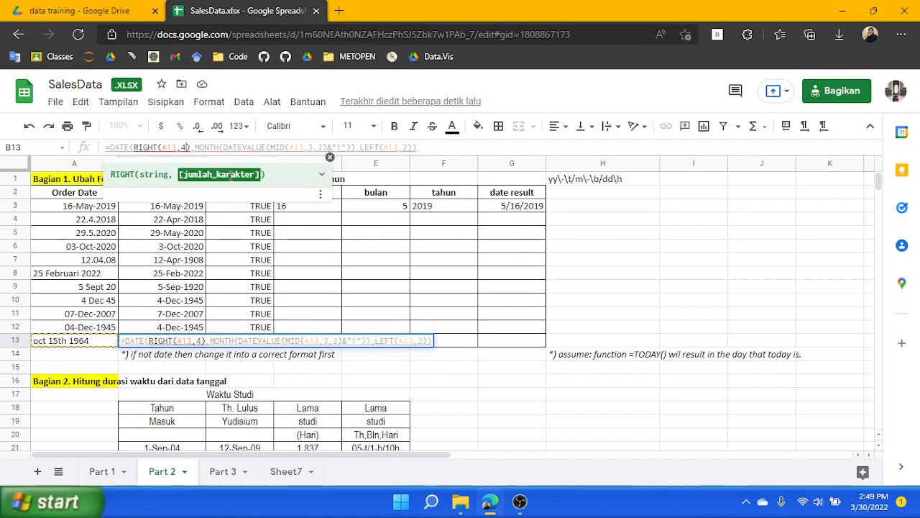
left_click(196, 147)
left_click(197, 146)
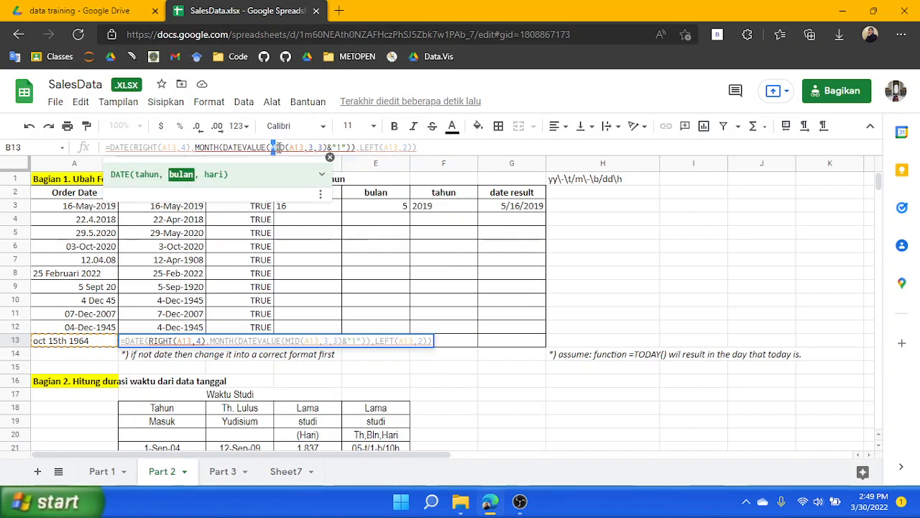
Replace the MID inside DATEVALUE with LEFT(A13,3) in B13's formula
double_click(279, 147)
type("LEFT")
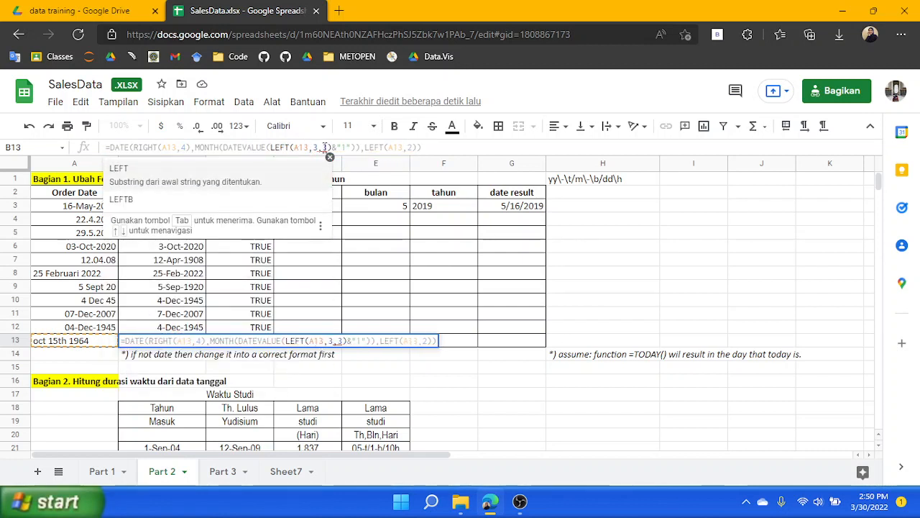
mouse_move(324, 147)
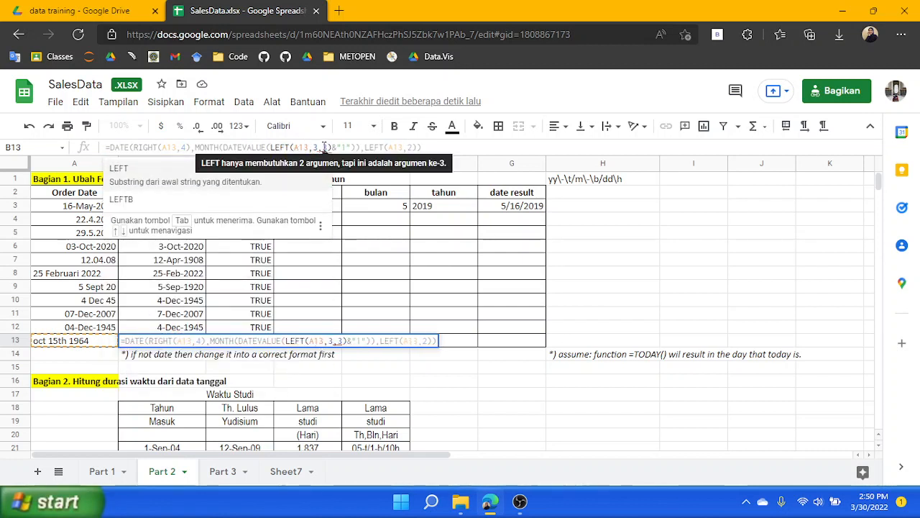
left_click(325, 147)
key("BackSpace")
key("BackSpace")
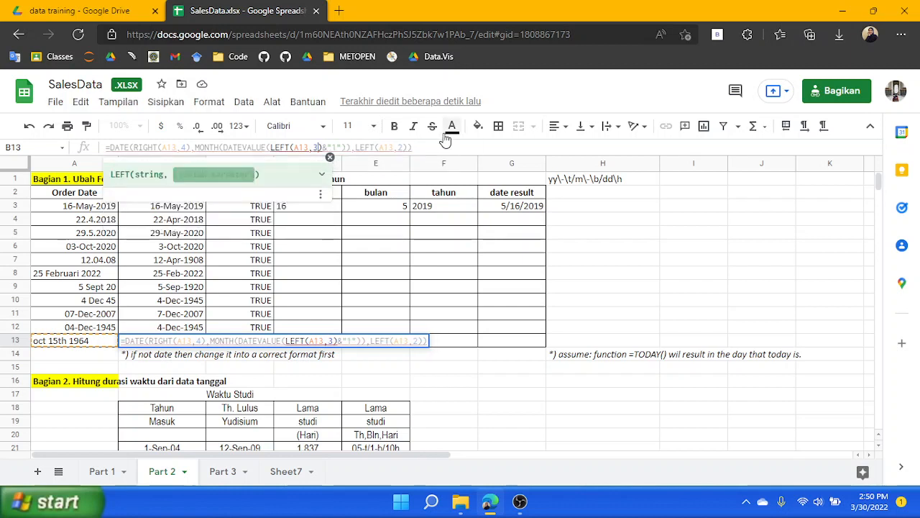
Replace the final LEFT in B13's formula with MID and confirm
left_click(359, 146)
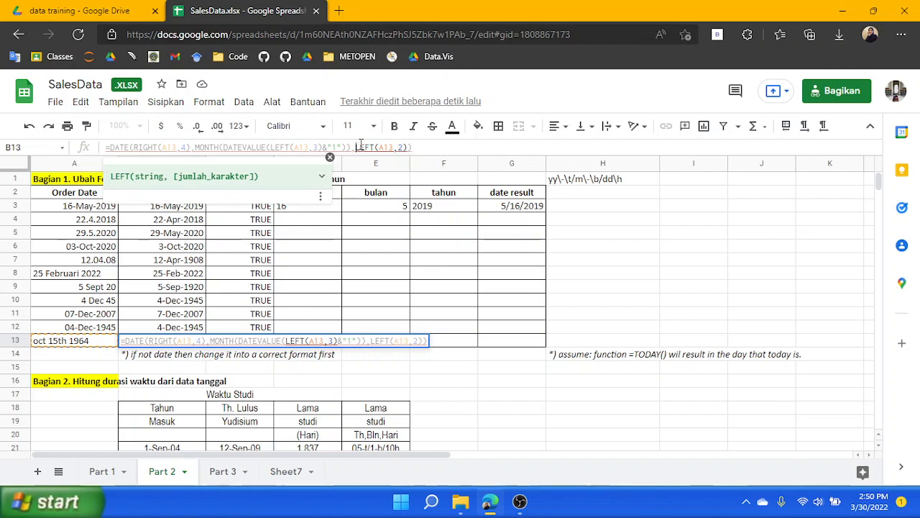
double_click(363, 147)
type("MI")
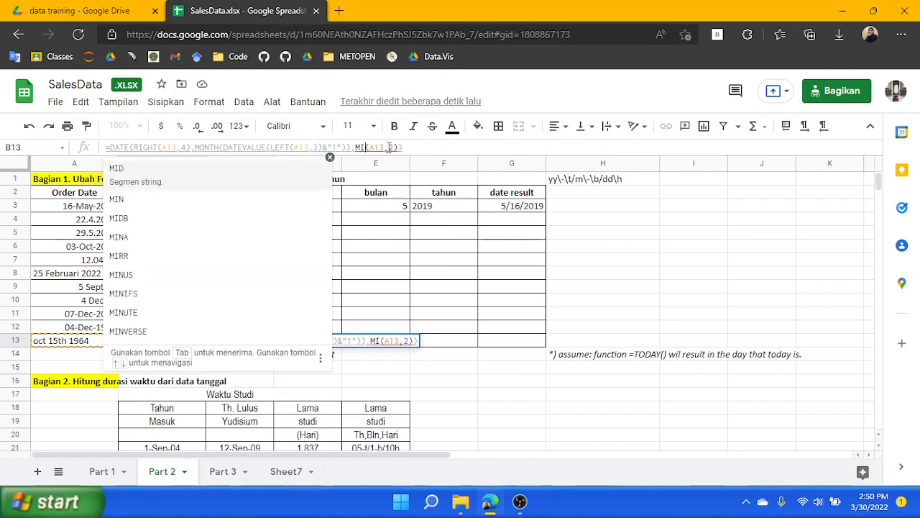
type("D")
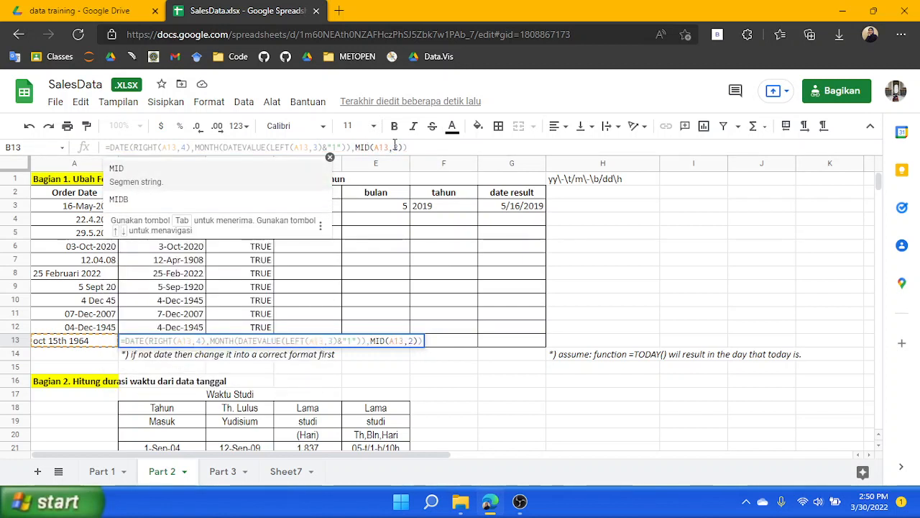
left_click(401, 146)
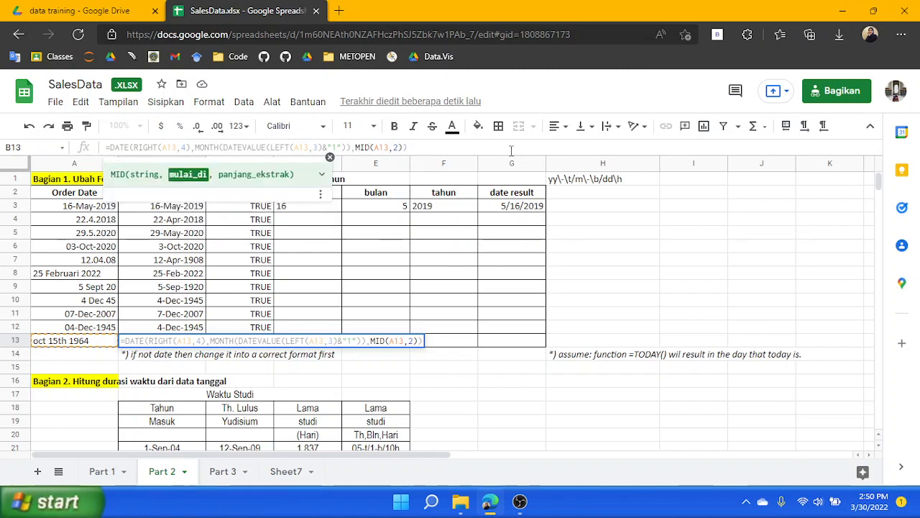
key("Return")
Insert 5 as the MID start position so B13 uses MID(A13,5,2), and confirm
left_click(193, 342)
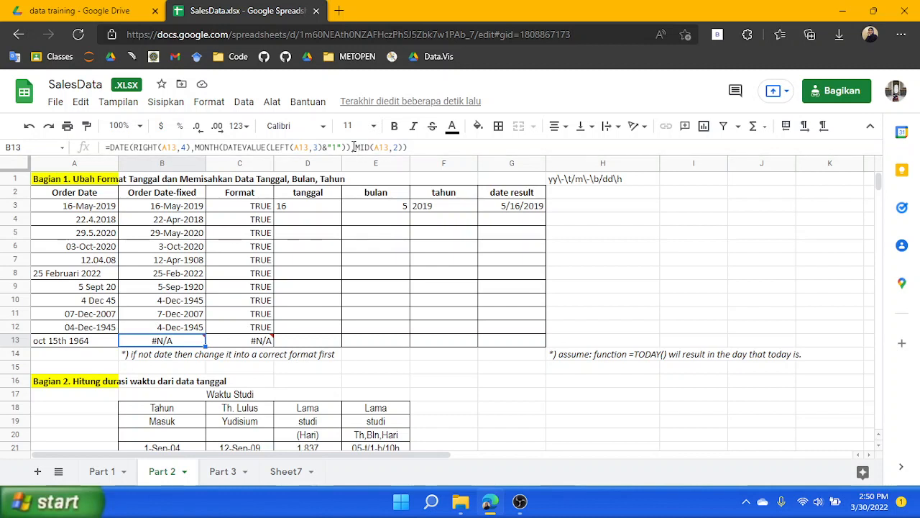
left_click(350, 147)
type(")")
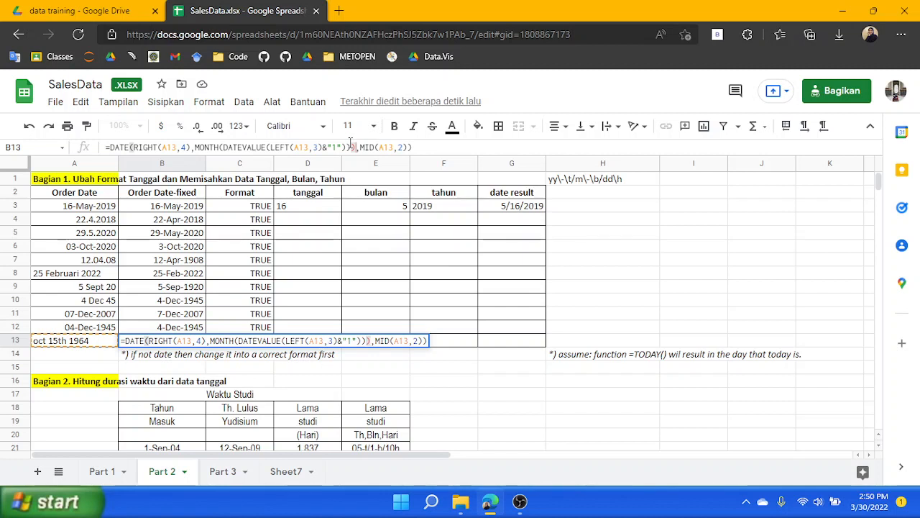
key("BackSpace")
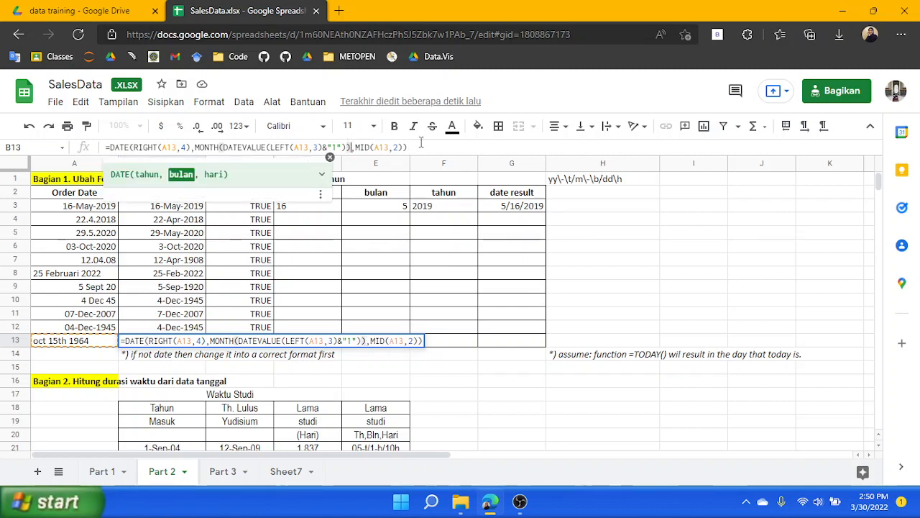
left_click(360, 147)
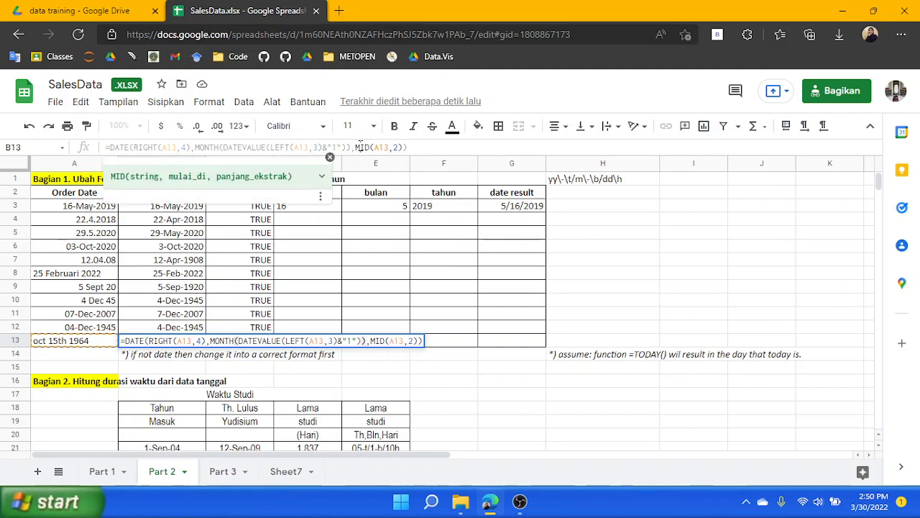
left_click(397, 143)
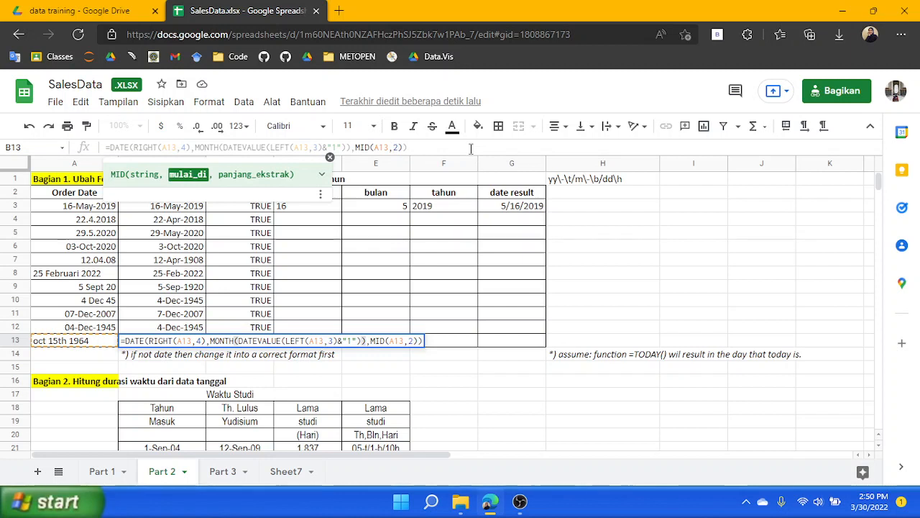
type("5,")
key("Return")
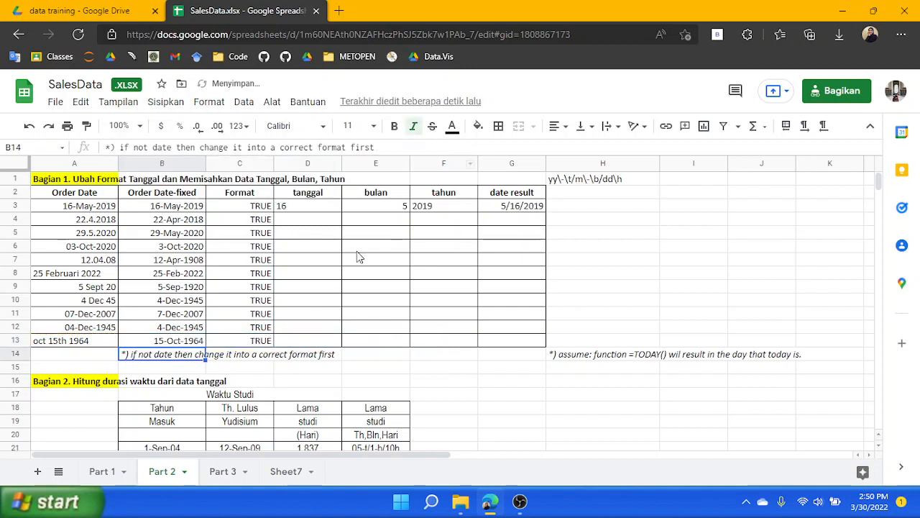
Fill D3's LEFT formula down through D13
left_click(305, 340)
left_click(324, 206)
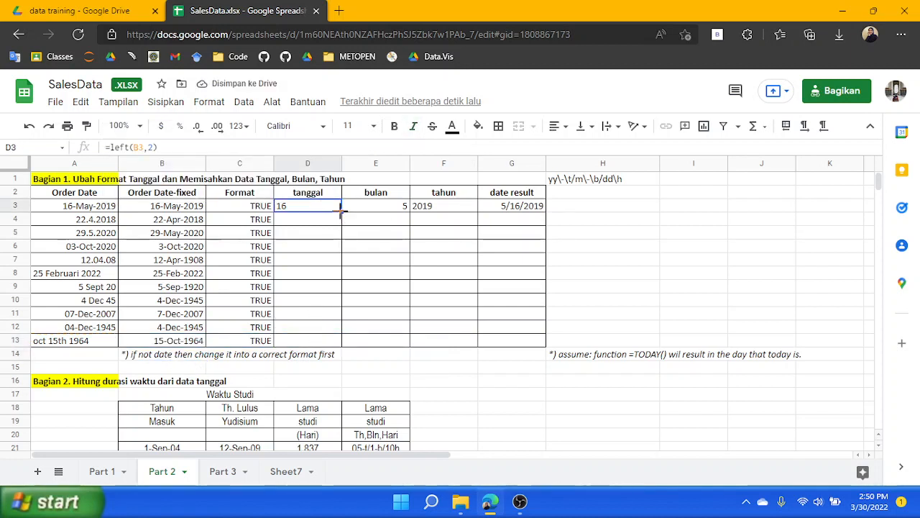
left_click_drag(341, 210, 338, 345)
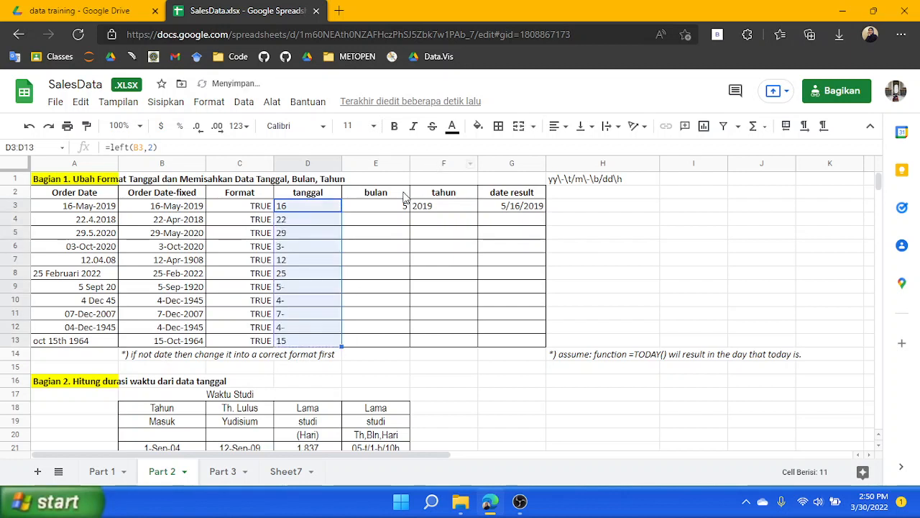
Fill E3's MONTH formula down through E13
left_click(401, 208)
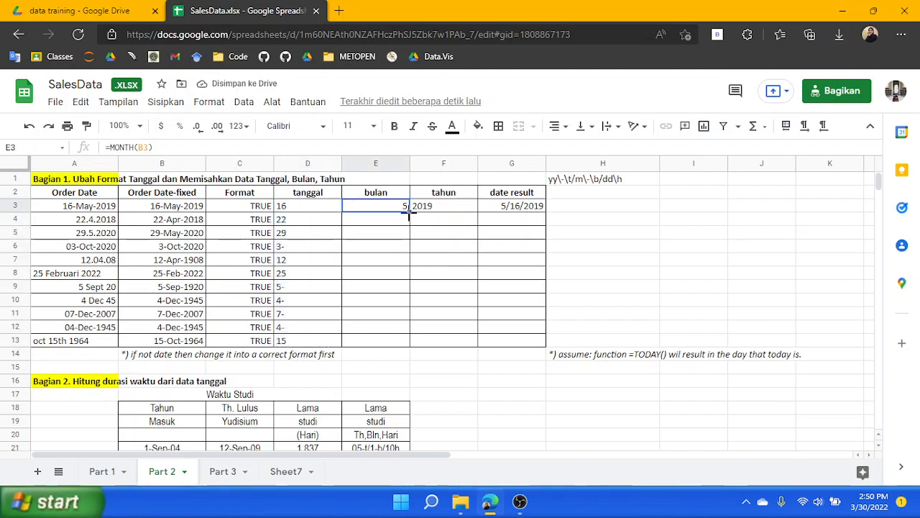
left_click_drag(407, 268, 407, 345)
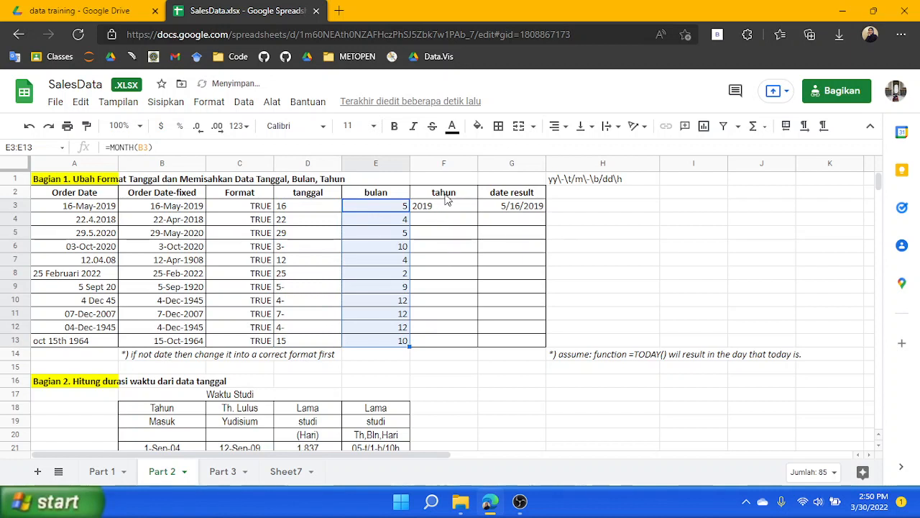
Fill F3's RIGHT formula down through F13
left_click(449, 205)
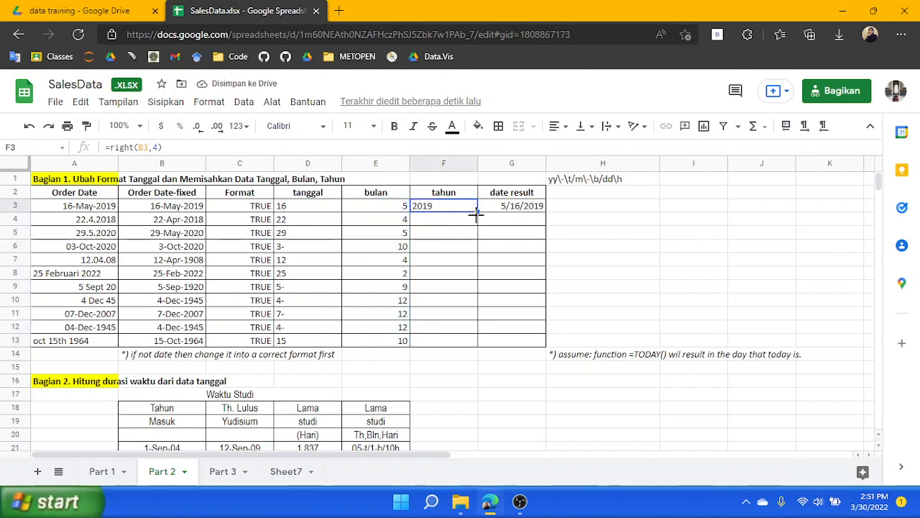
left_click_drag(477, 210, 468, 340)
left_click(541, 207)
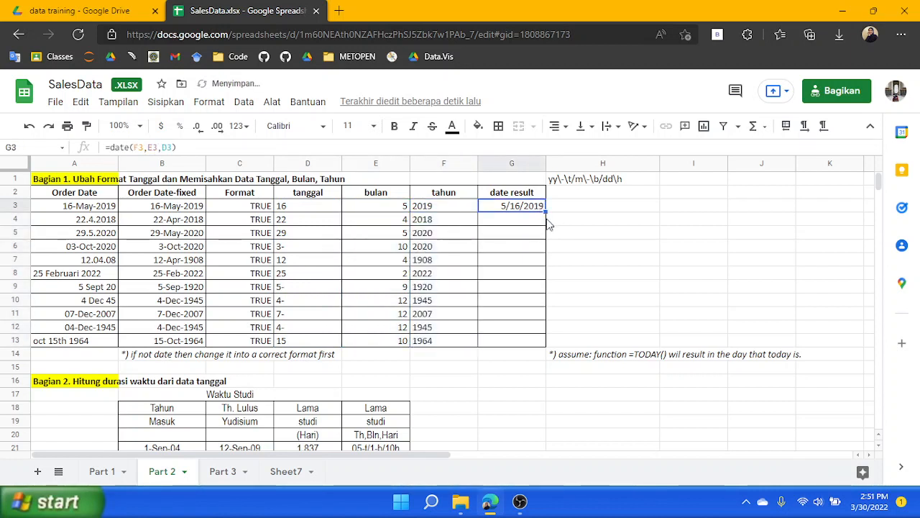
left_click_drag(546, 208, 545, 356)
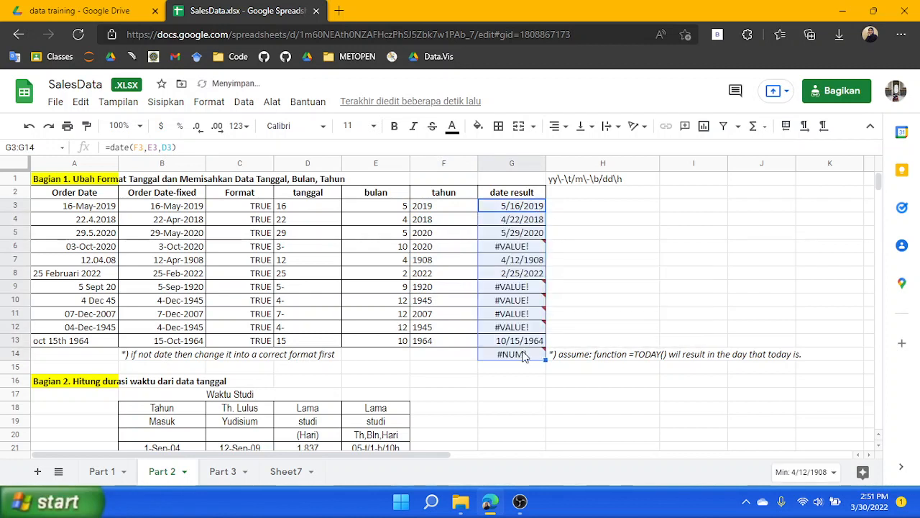
left_click(526, 356)
key("Delete")
left_click(690, 223)
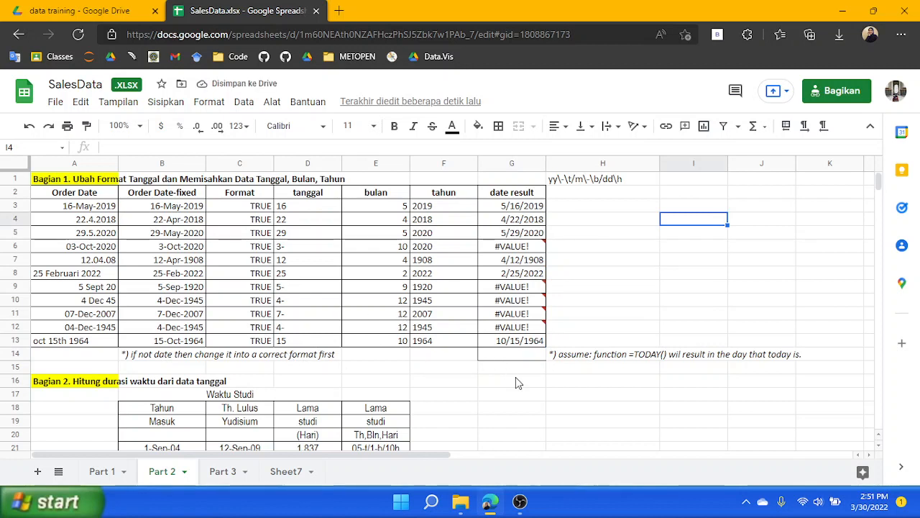
key("ctrl+z")
key("ctrl+z")
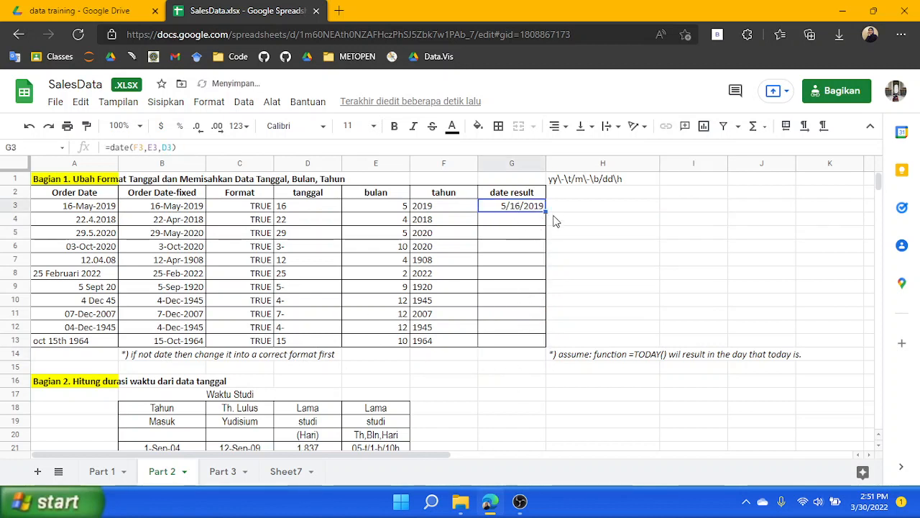
Fill G3's DATE formula down through G13
left_click_drag(546, 212, 543, 342)
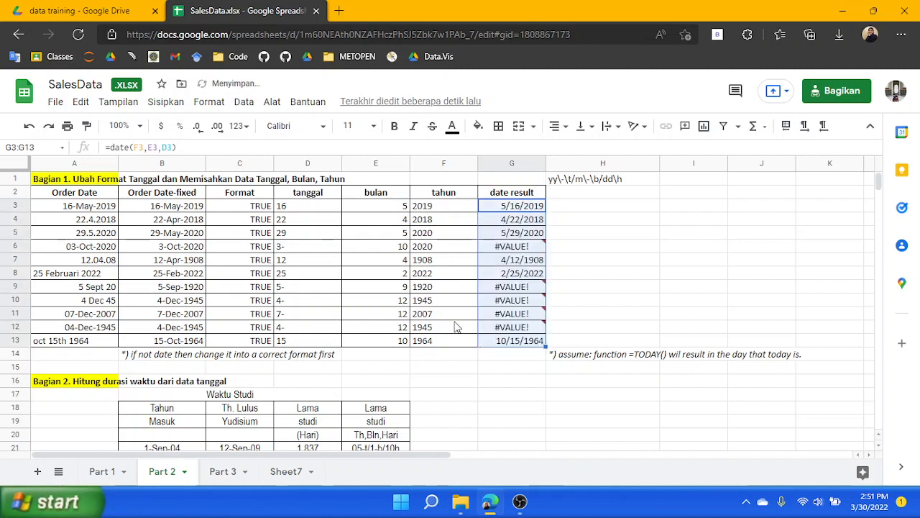
left_click(299, 249)
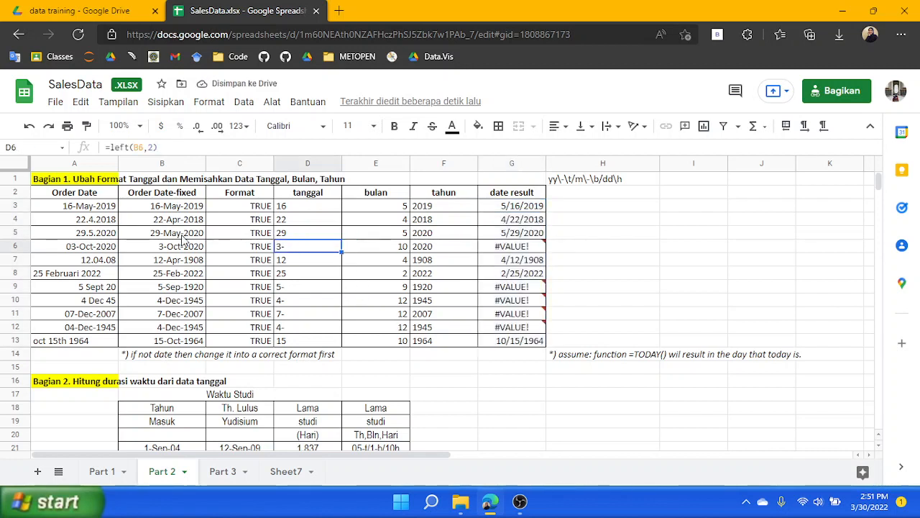
left_click(170, 256)
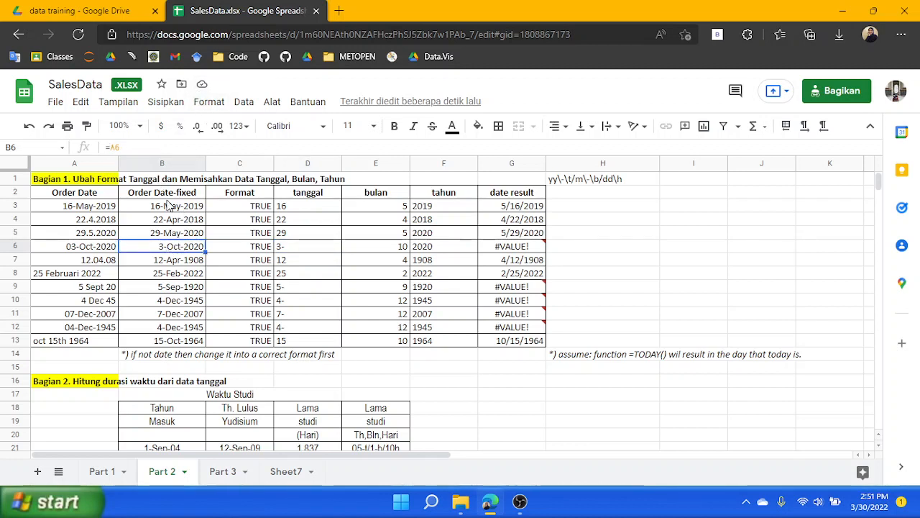
Format the Order Date-fixed cells B3:B13 with the 26/09/2008 date format
left_click(168, 206)
left_click(185, 344, "shift")
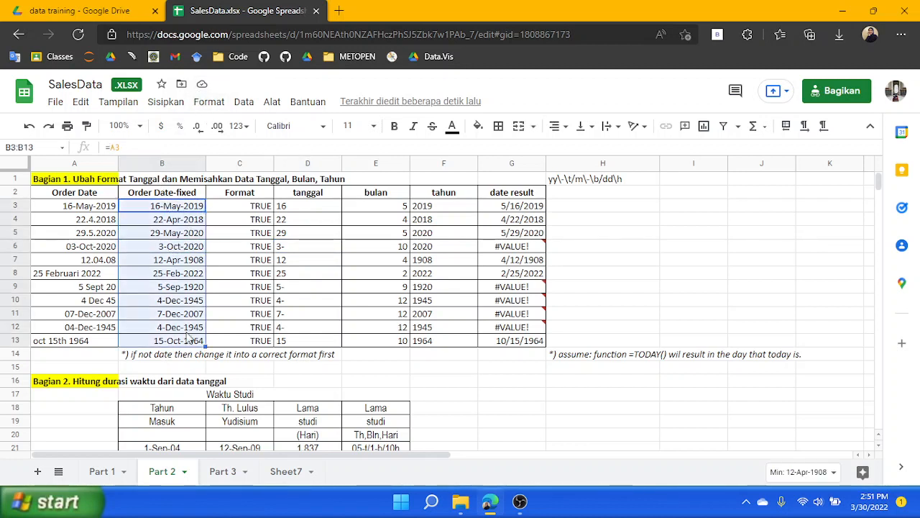
left_click(244, 101)
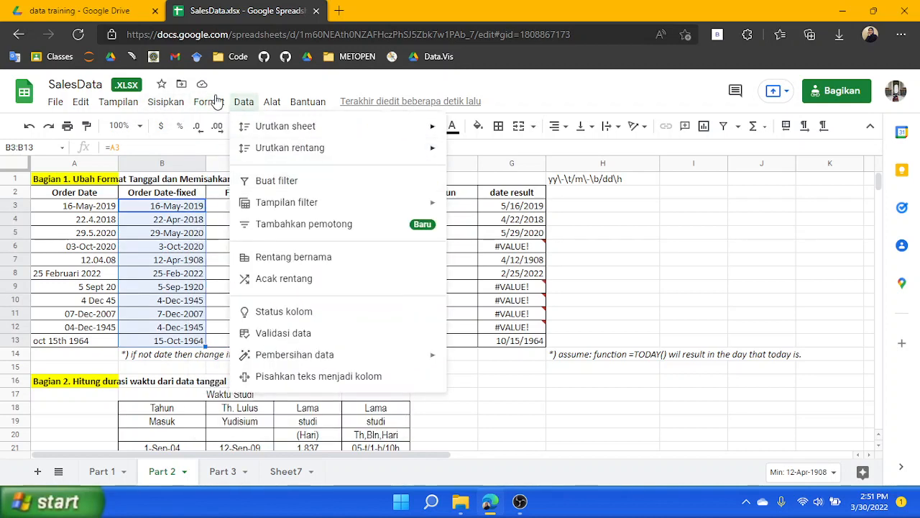
mouse_move(210, 101)
mouse_move(266, 192)
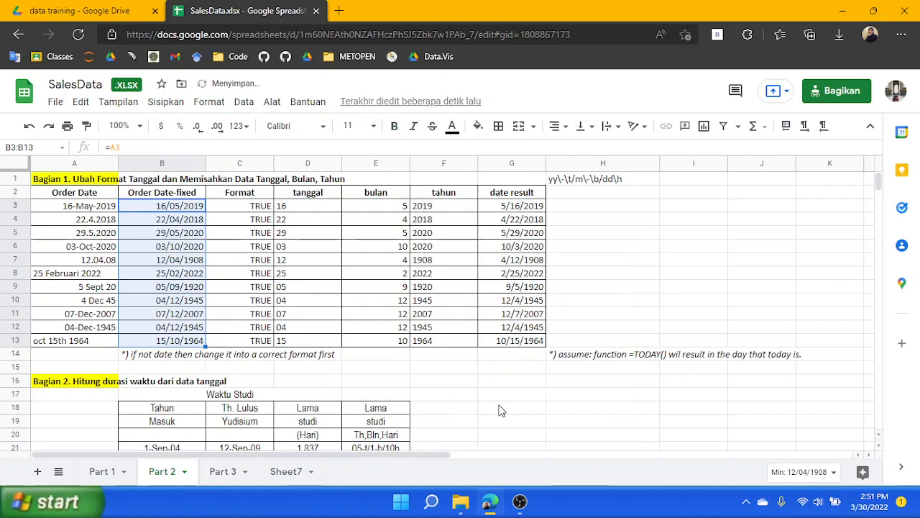
left_click(463, 380)
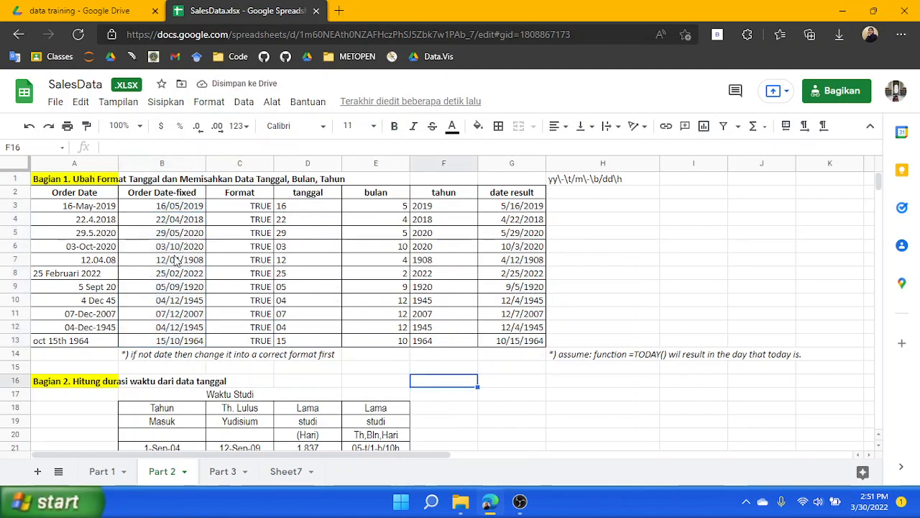
Format the date result cells G3:G13 with the 26-Sep-2008 date format
left_click(290, 253)
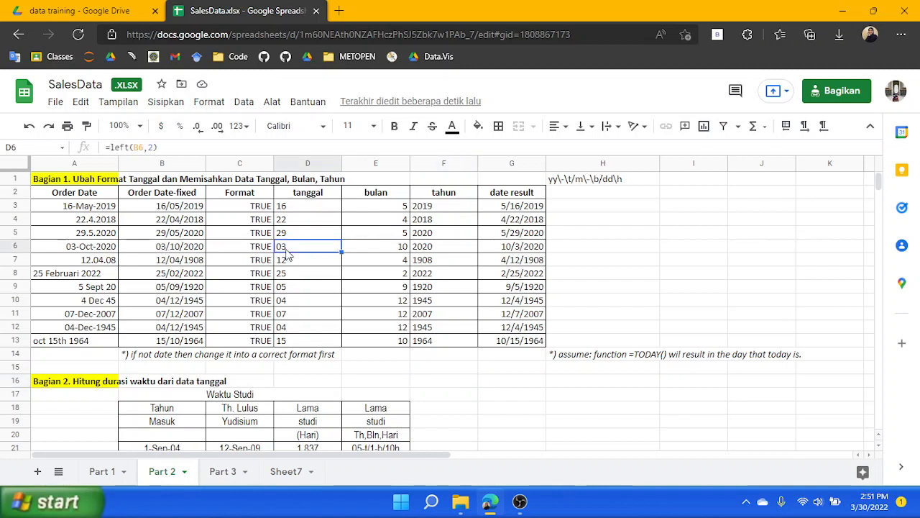
left_click(164, 247)
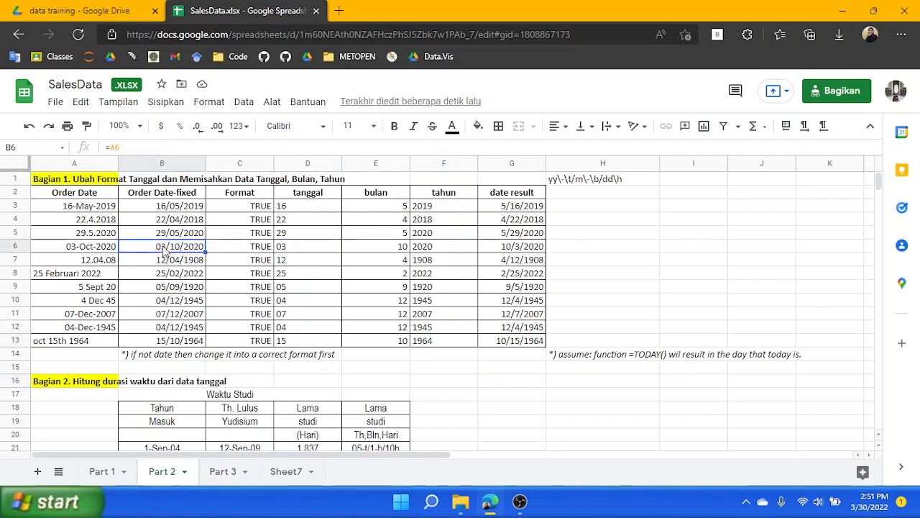
left_click(607, 248)
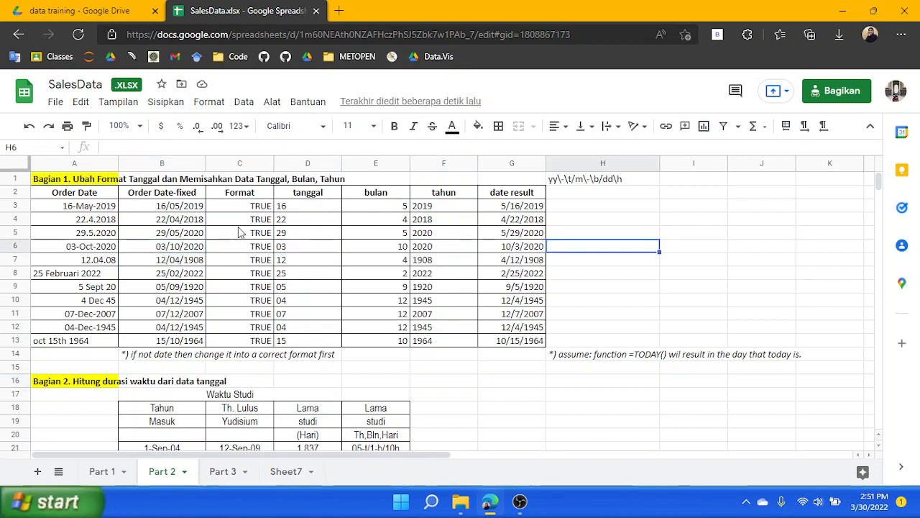
left_click(506, 208)
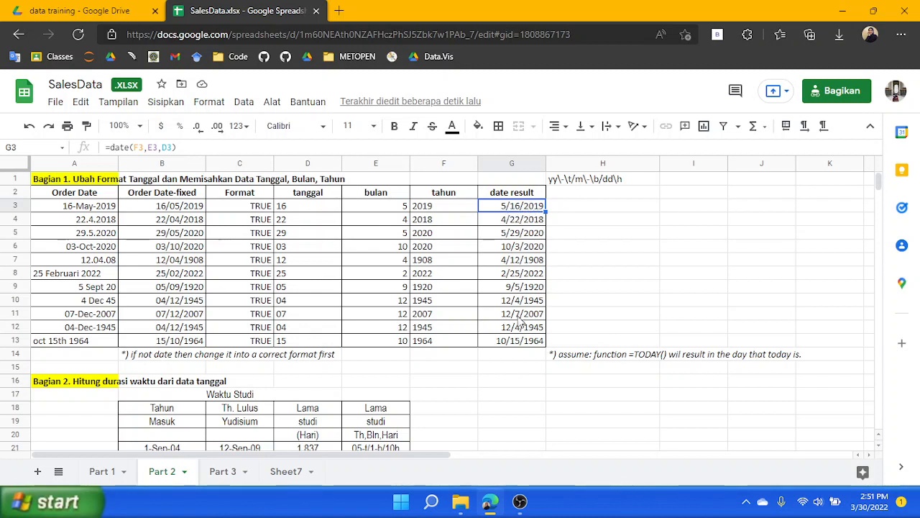
left_click(520, 342, "shift")
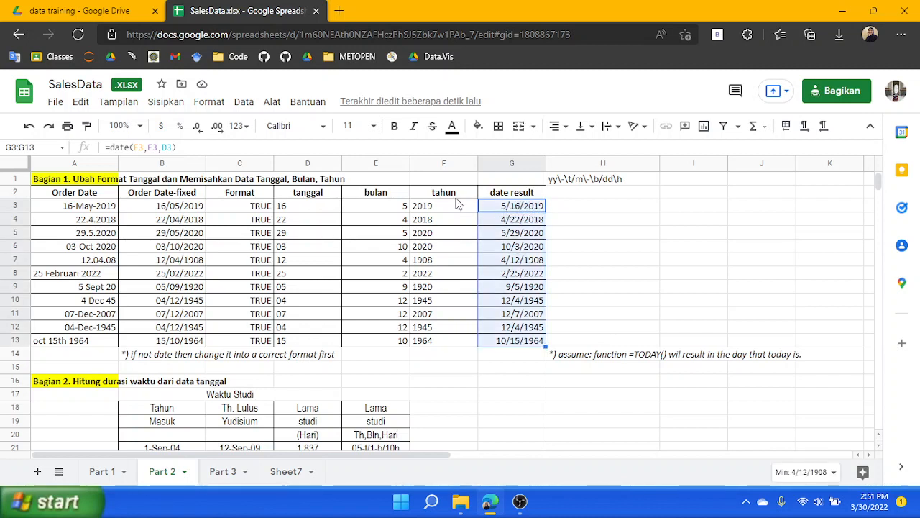
left_click(198, 105)
mouse_move(332, 195)
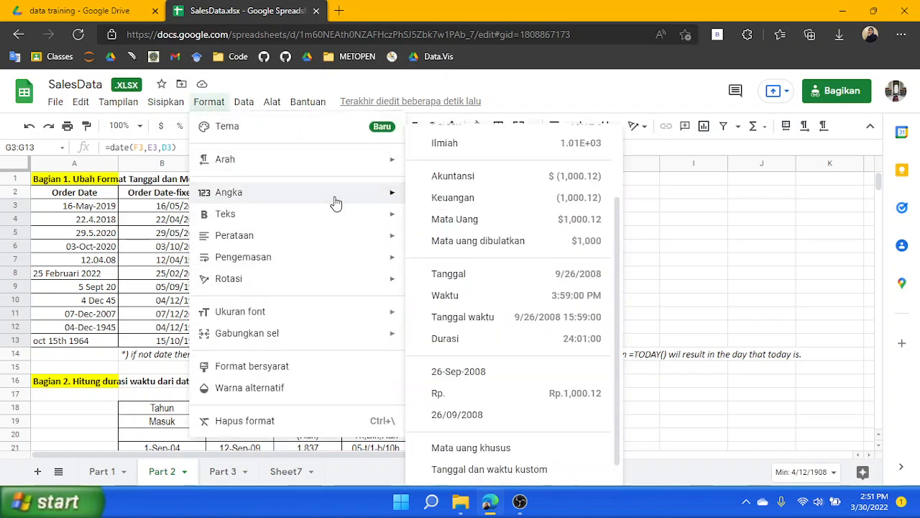
left_click(486, 377)
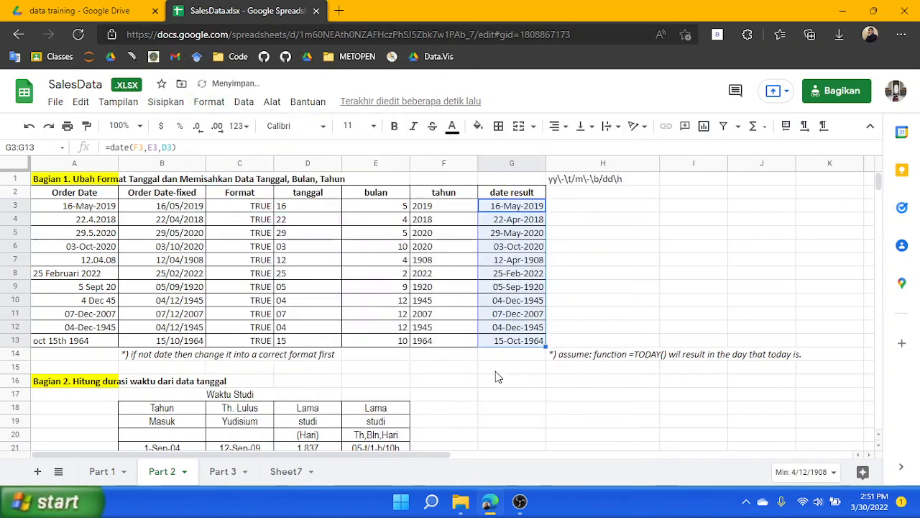
left_click(560, 396)
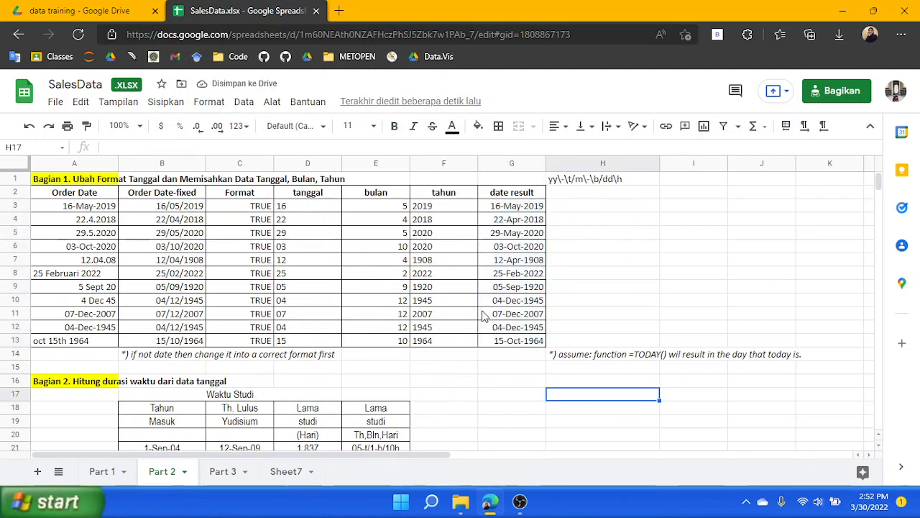
Examine the Bagian 2 study duration table and the formulas in its first data row
scroll(485, 320, "down", 1)
left_click(467, 338)
scroll(466, 349, "up", 1)
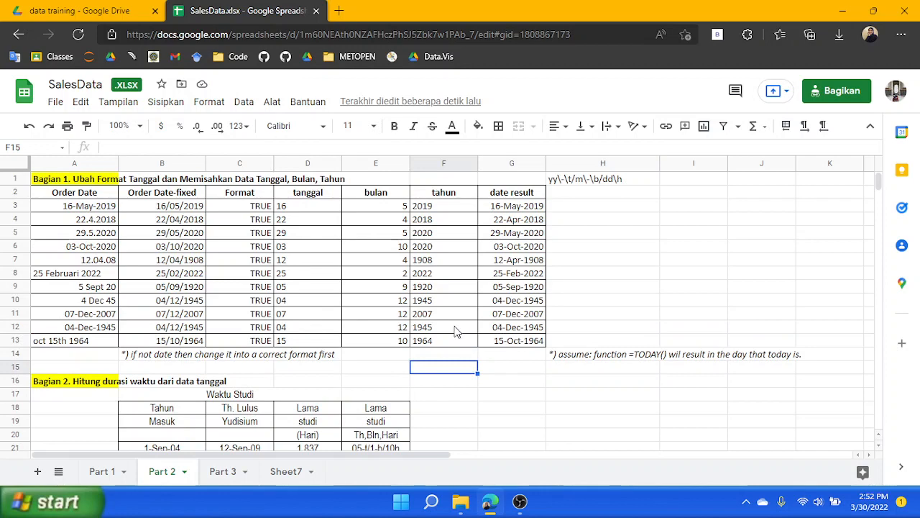
scroll(273, 318, "down", 2)
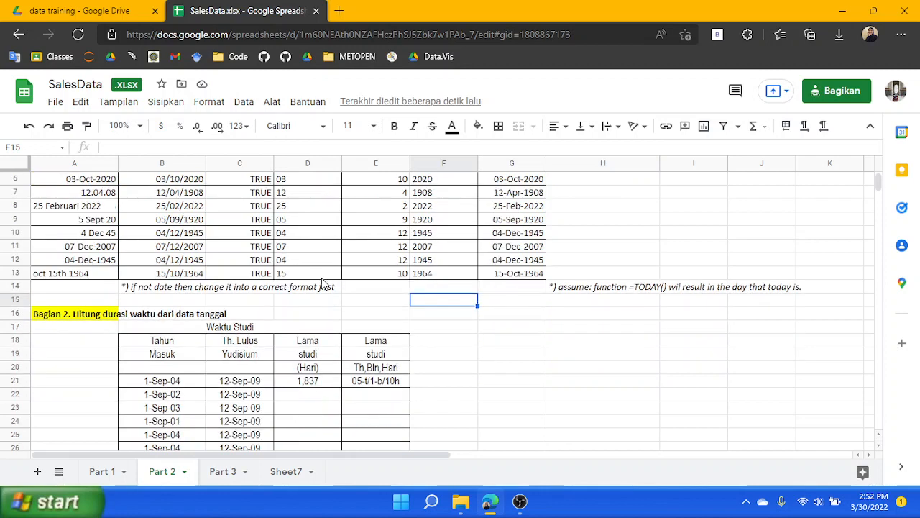
left_click(65, 300)
scroll(202, 290, "down", 2)
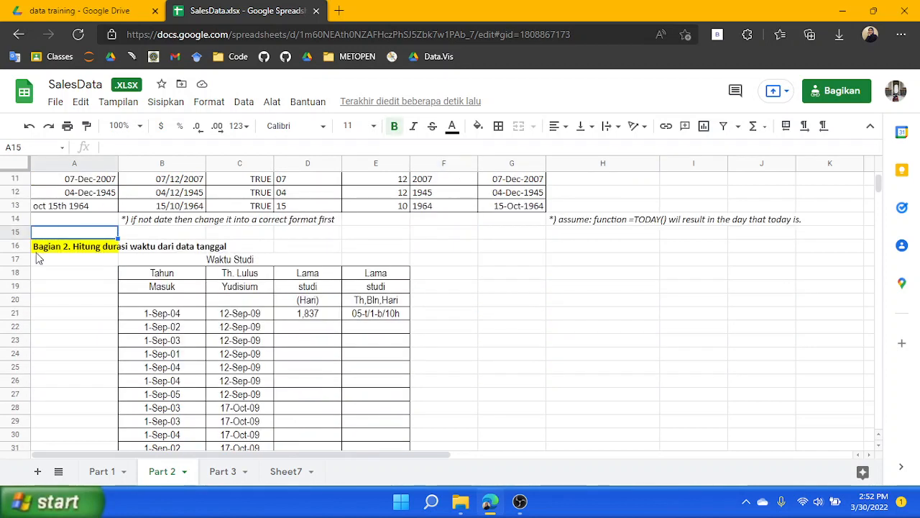
left_click(65, 249)
scroll(346, 317, "down", 1)
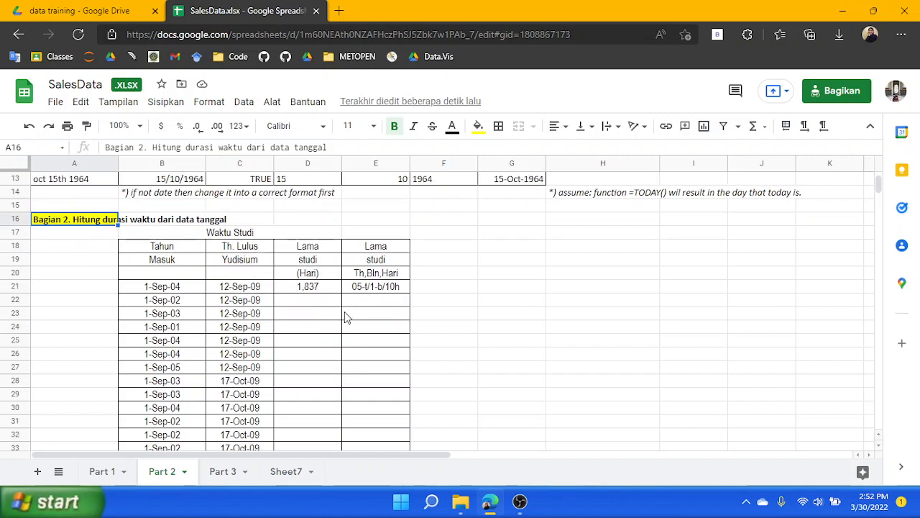
left_click(159, 288)
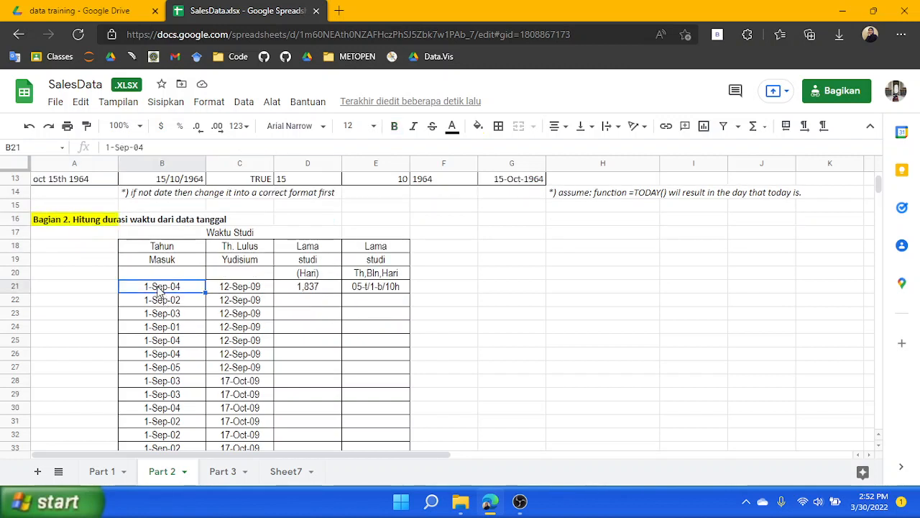
left_click(257, 289)
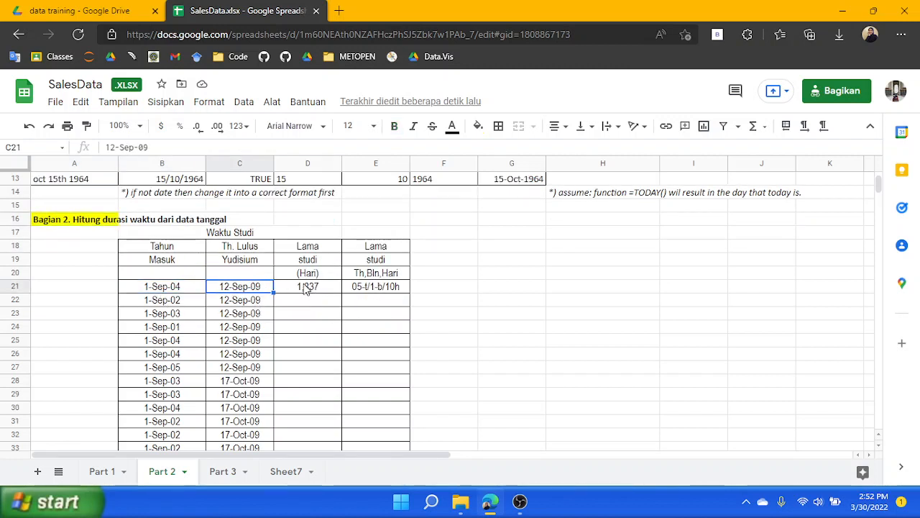
left_click(389, 289)
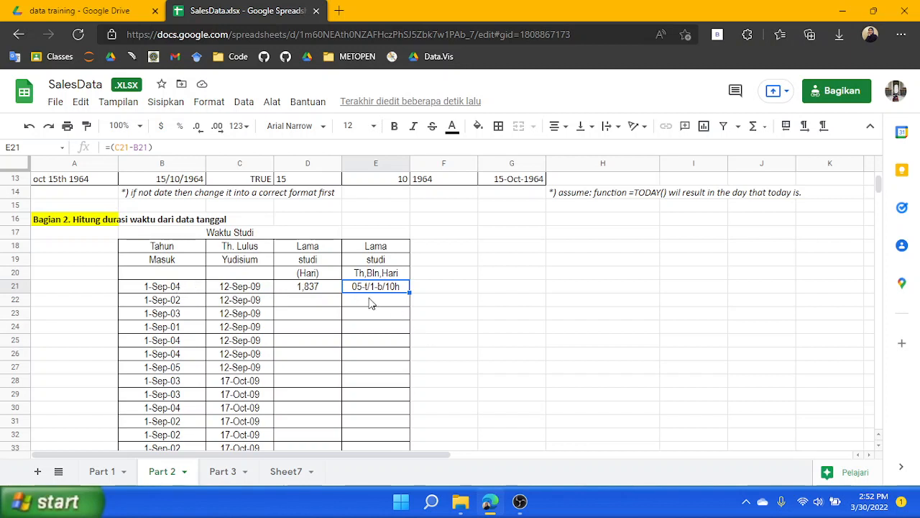
Fill the D21 and E21 study duration formulas down through row 27
left_click(329, 290)
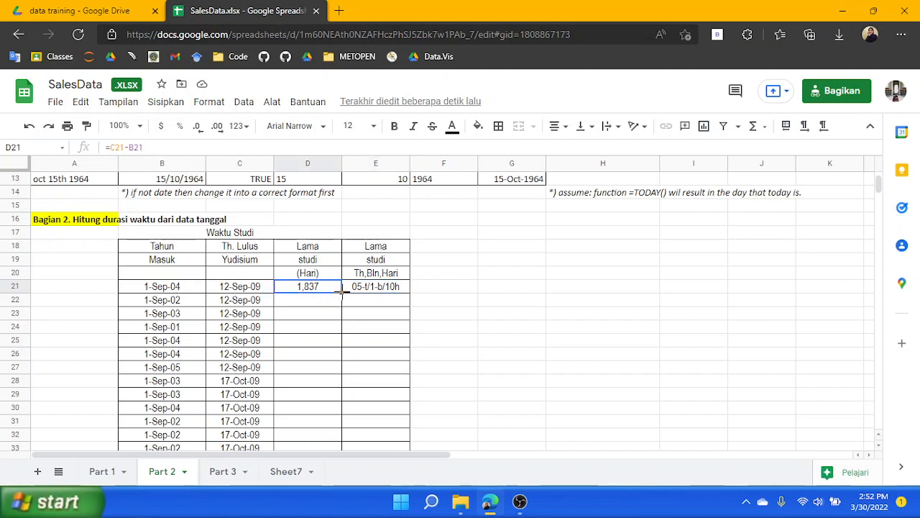
left_click_drag(341, 293, 334, 370)
left_click(400, 277)
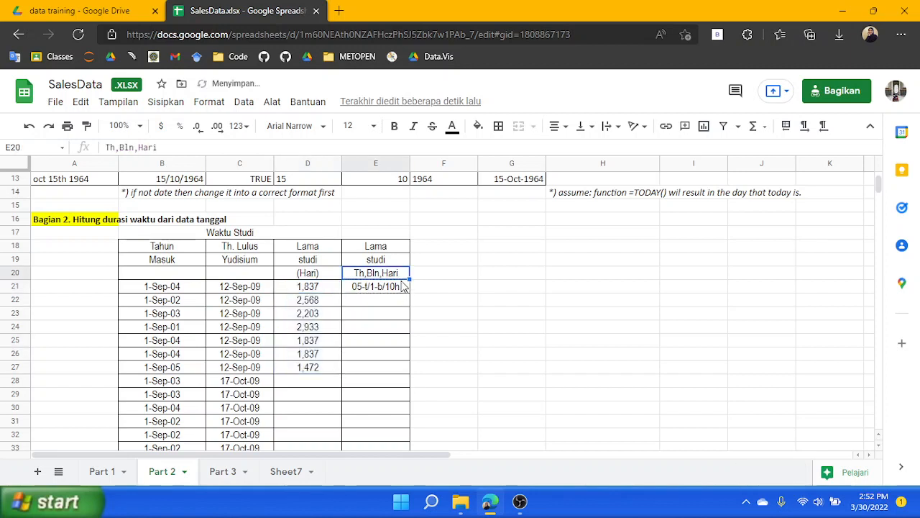
left_click(401, 286)
left_click_drag(402, 330, 399, 370)
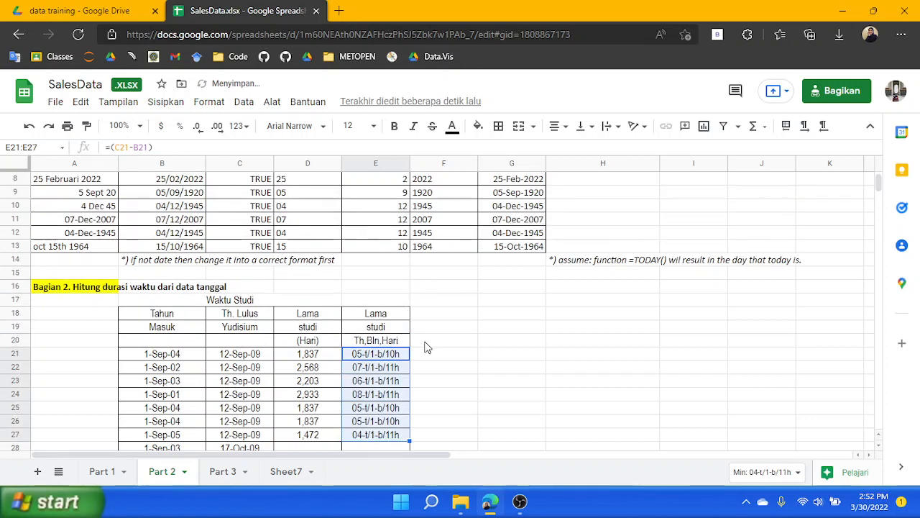
Apply a custom date format to E21 showing years as "tahun/", months as "bulan/" and days as "hari"
left_click(381, 290)
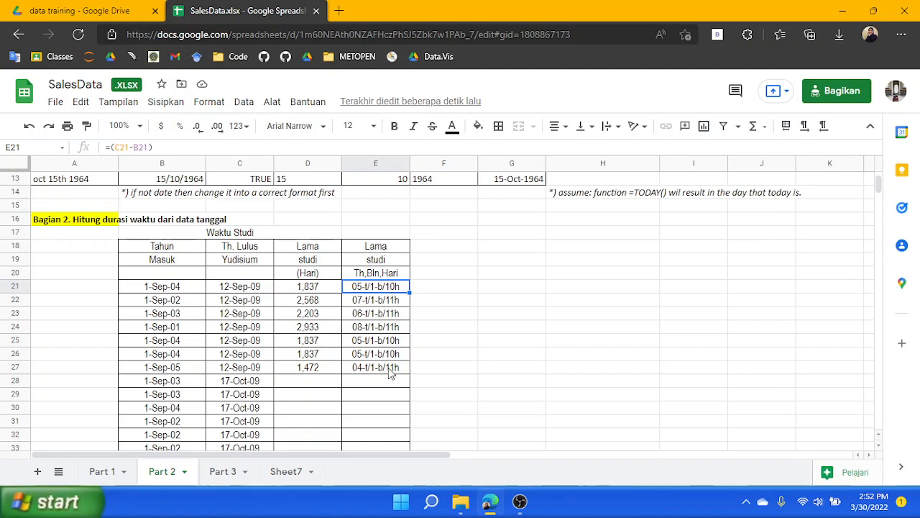
left_click(215, 105)
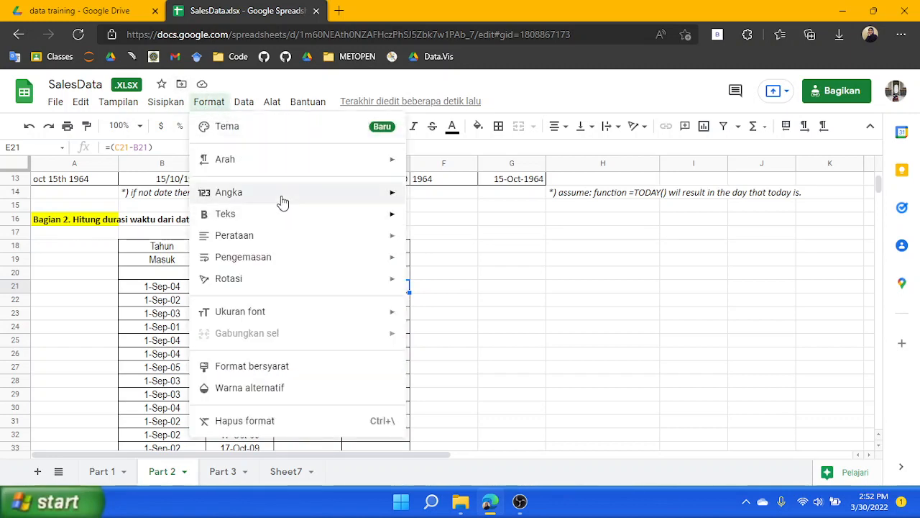
mouse_move(284, 198)
scroll(536, 426, "down", 1)
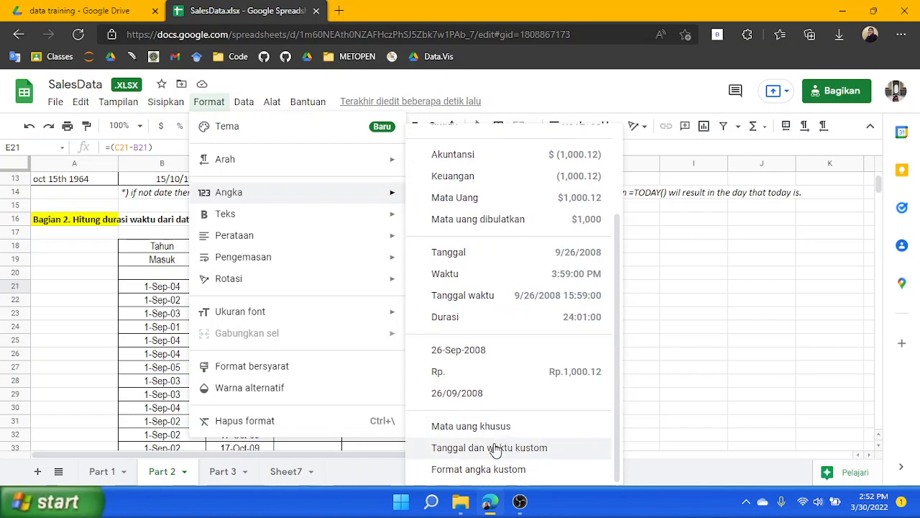
left_click(493, 450)
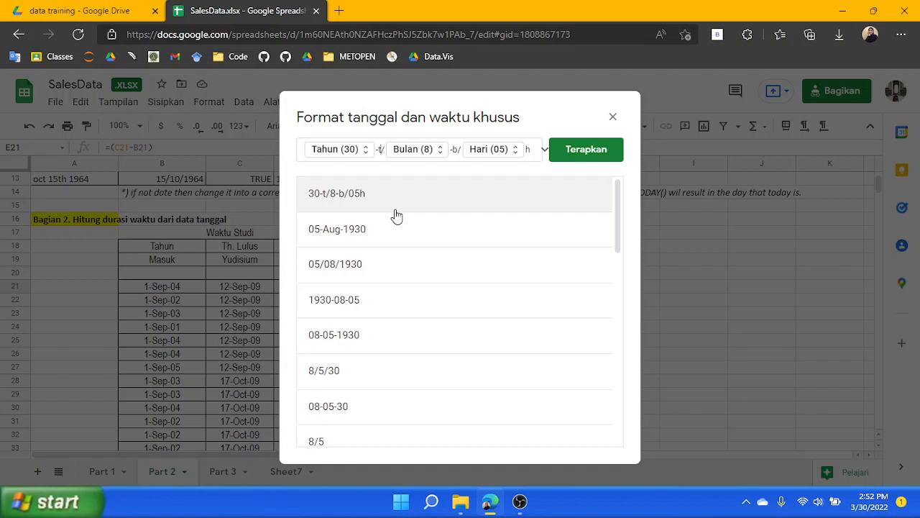
key("BackSpace")
key("BackSpace")
type("tahun")
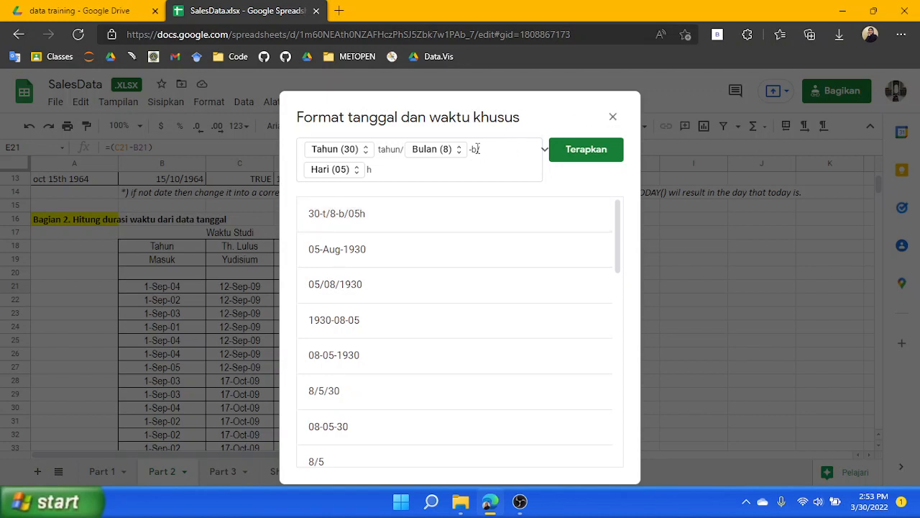
type("bulan")
left_click(582, 161)
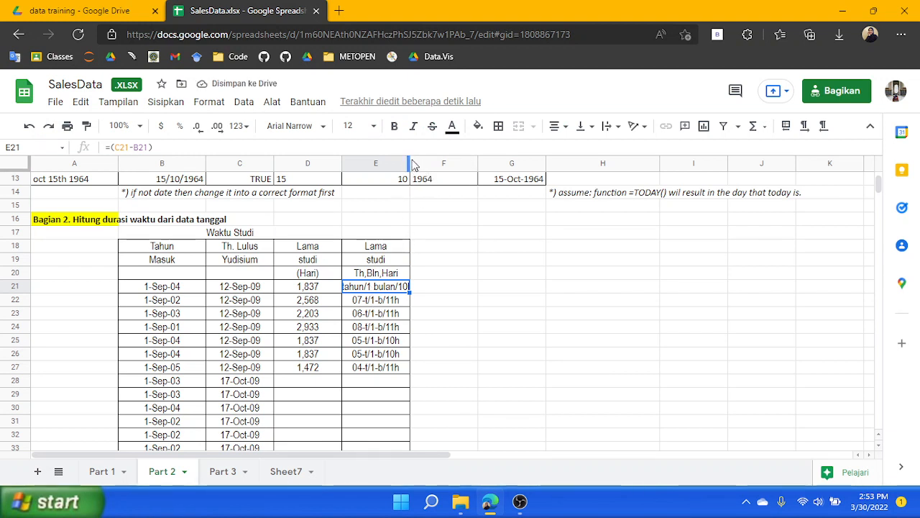
Widen column E so the study duration text fits
left_click_drag(408, 157, 487, 161)
left_click(565, 308)
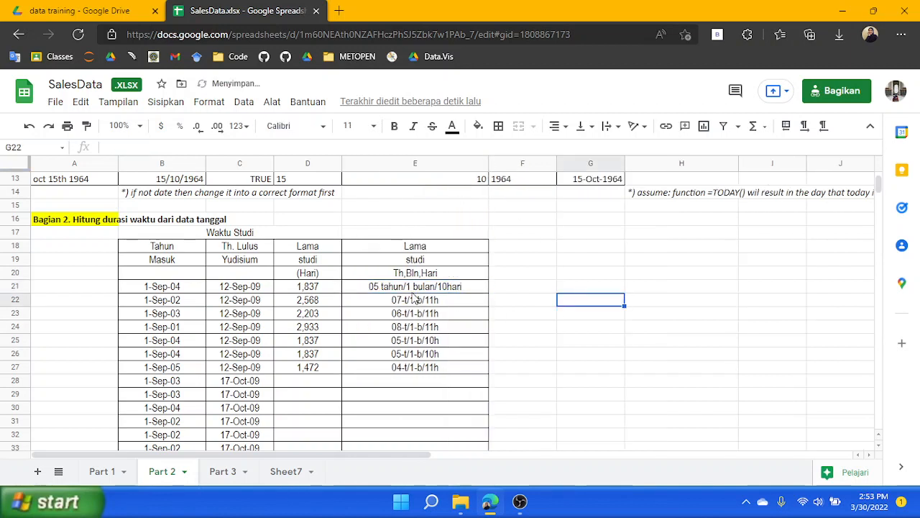
left_click(412, 290)
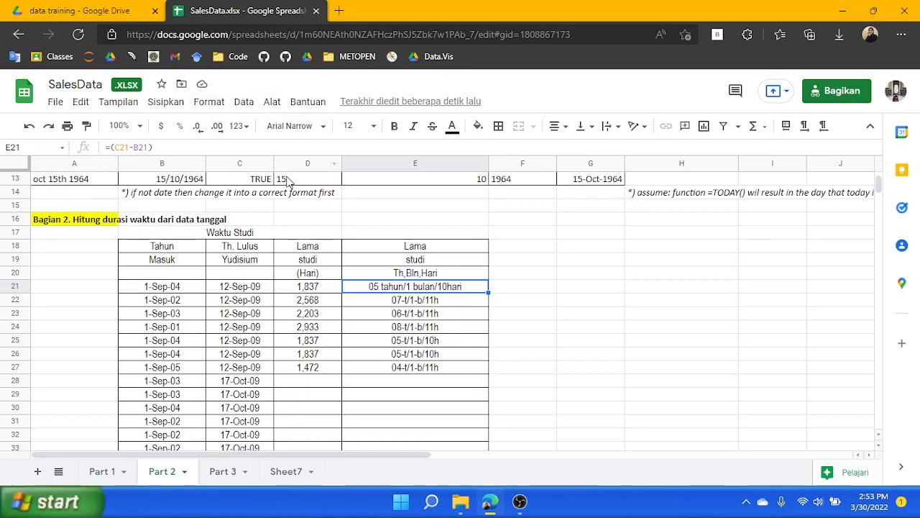
scroll(427, 329, "down", 2)
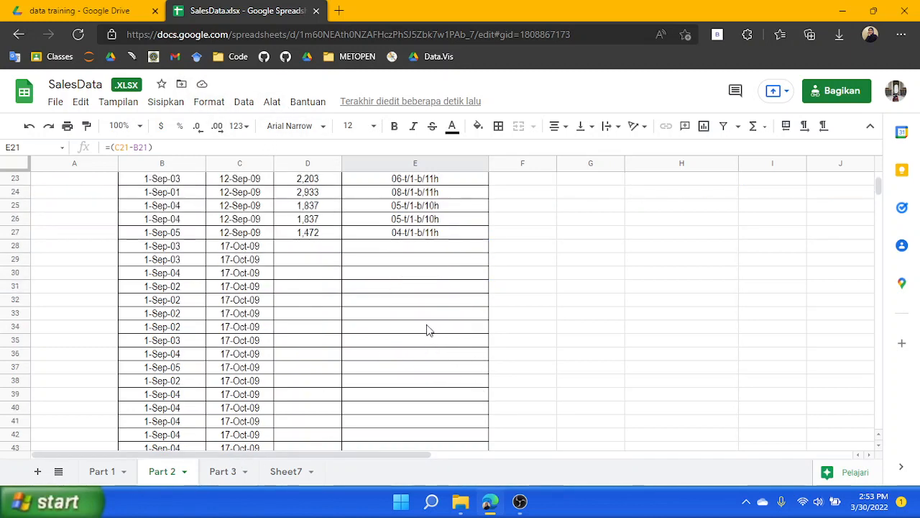
scroll(321, 354, "up", 3)
scroll(321, 354, "up", 3)
scroll(323, 345, "down", 2)
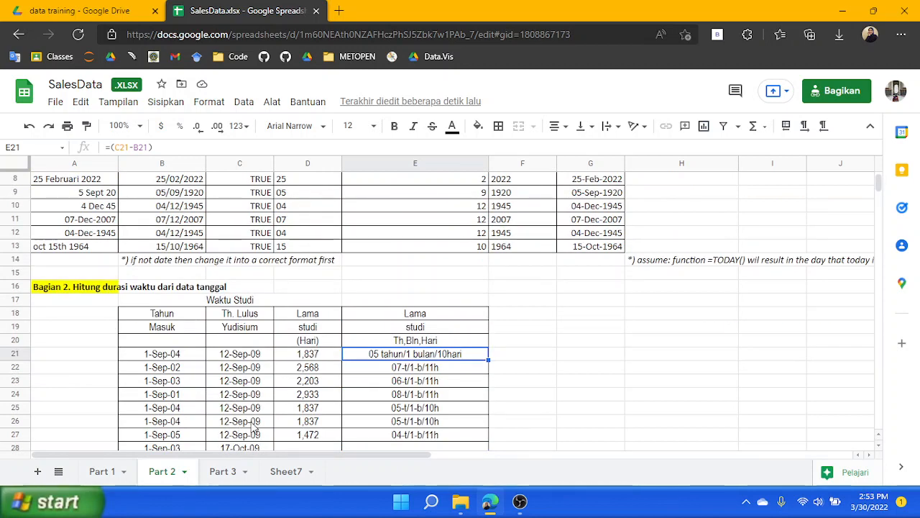
scroll(225, 411, "down", 12)
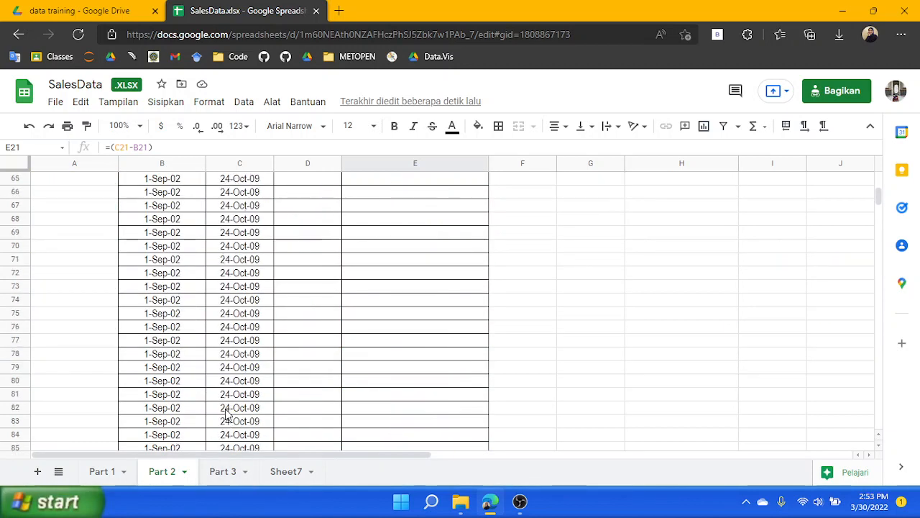
Open the Part 3 sheet and examine the family record text in column A
left_click(219, 471)
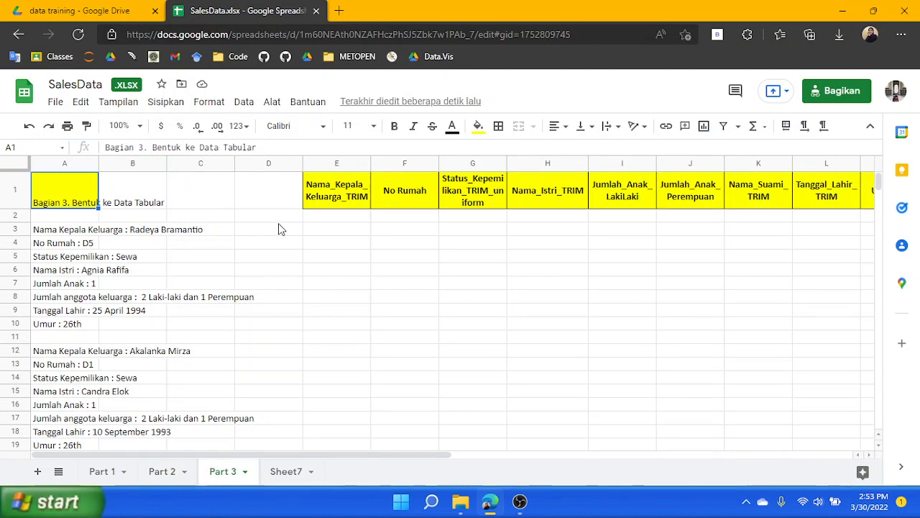
left_click(209, 219)
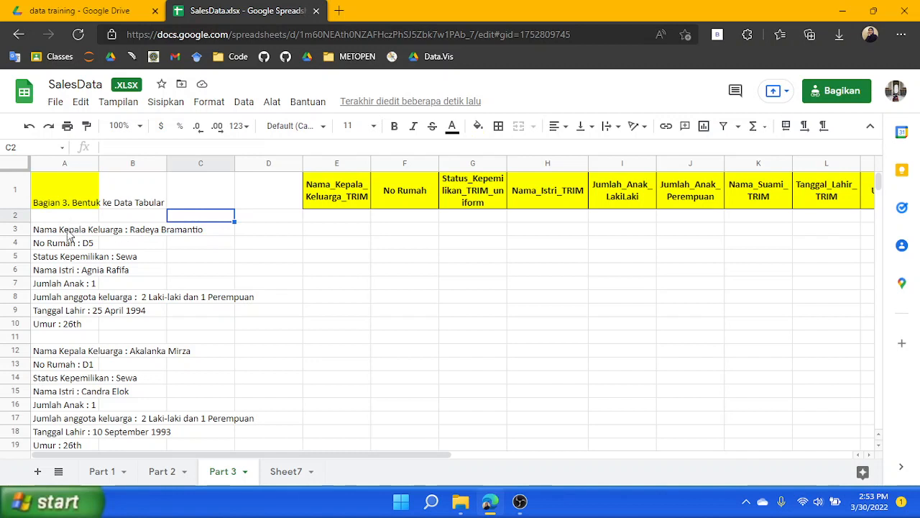
left_click(69, 230)
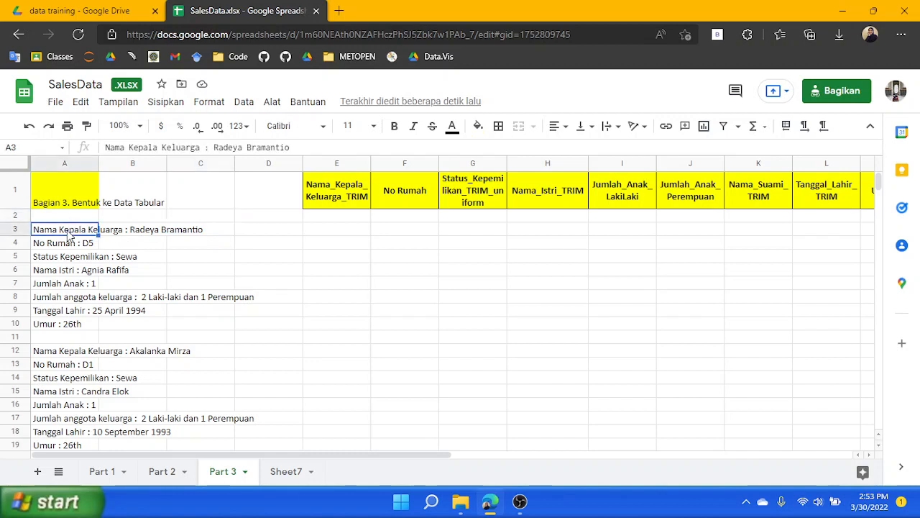
left_click(67, 329, "shift")
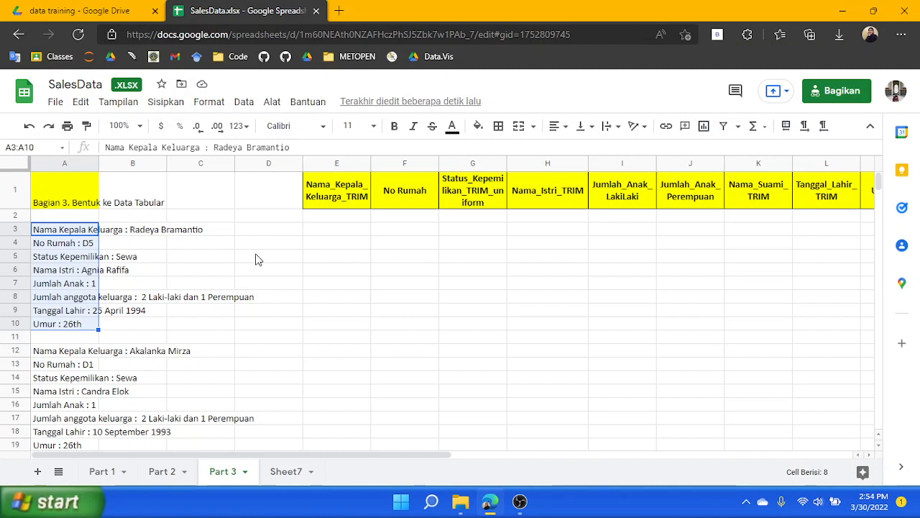
left_click(63, 233)
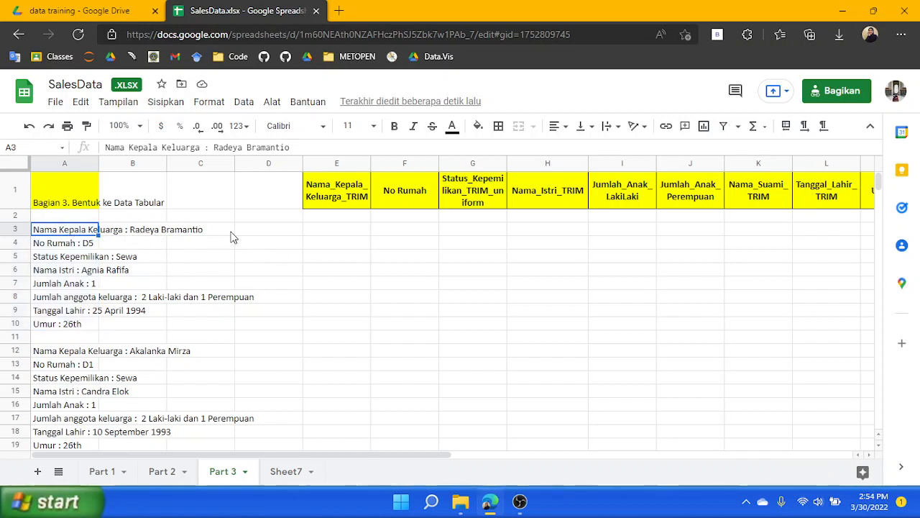
left_click(154, 235)
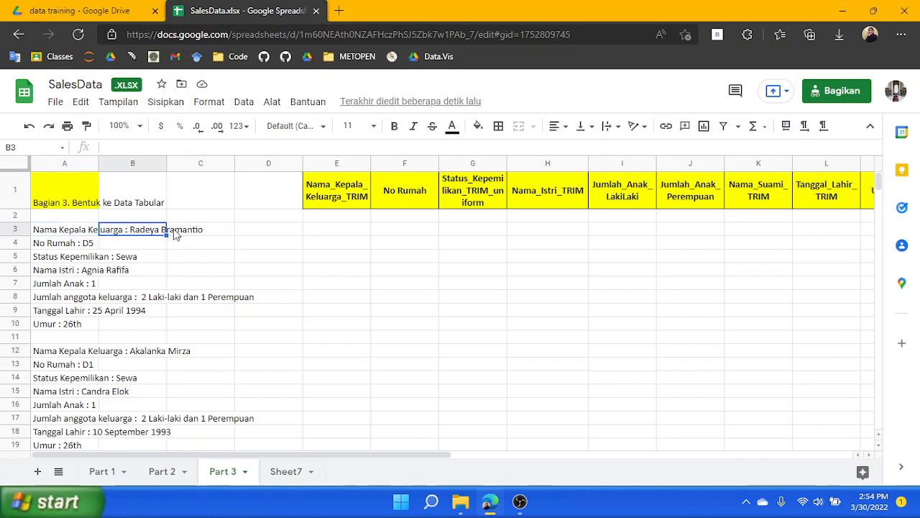
left_click(350, 237)
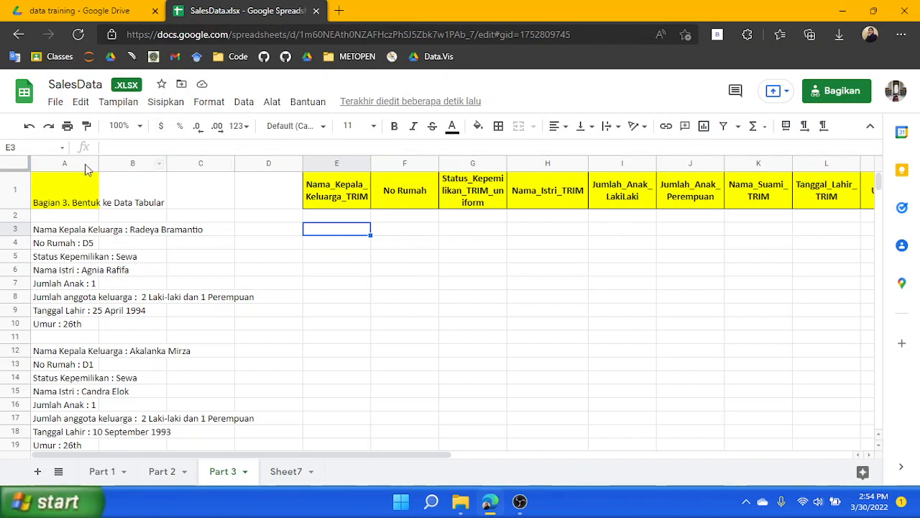
Widen column A and enter the header TRIM in B1
left_click_drag(99, 164, 272, 166)
left_click(300, 193)
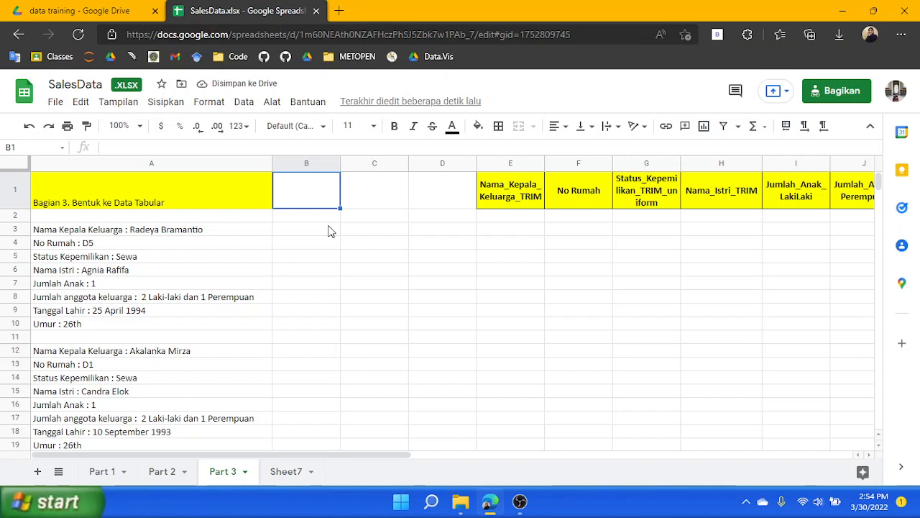
right_click(310, 195)
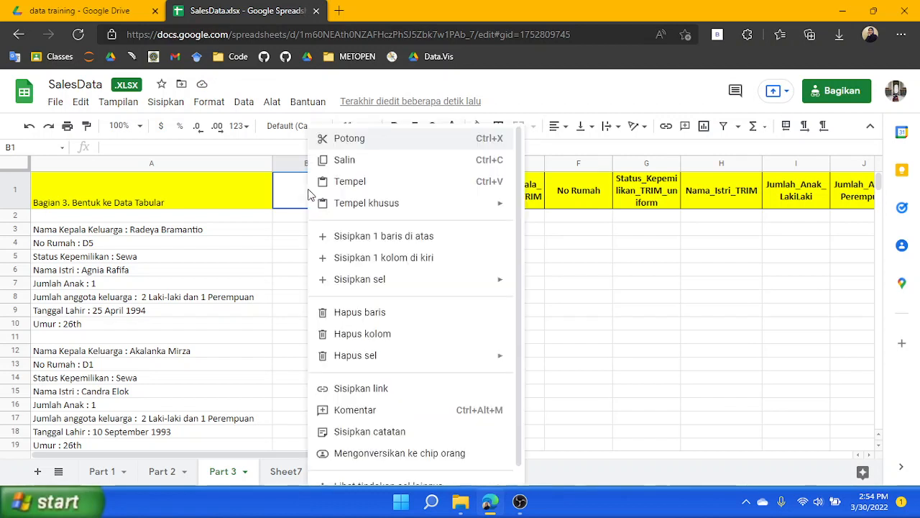
left_click(301, 187)
type("TRIM")
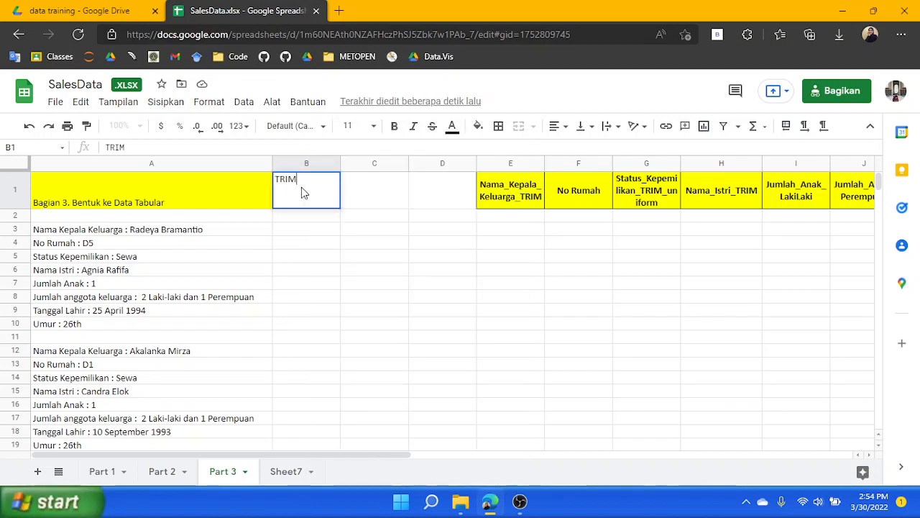
left_click(396, 192)
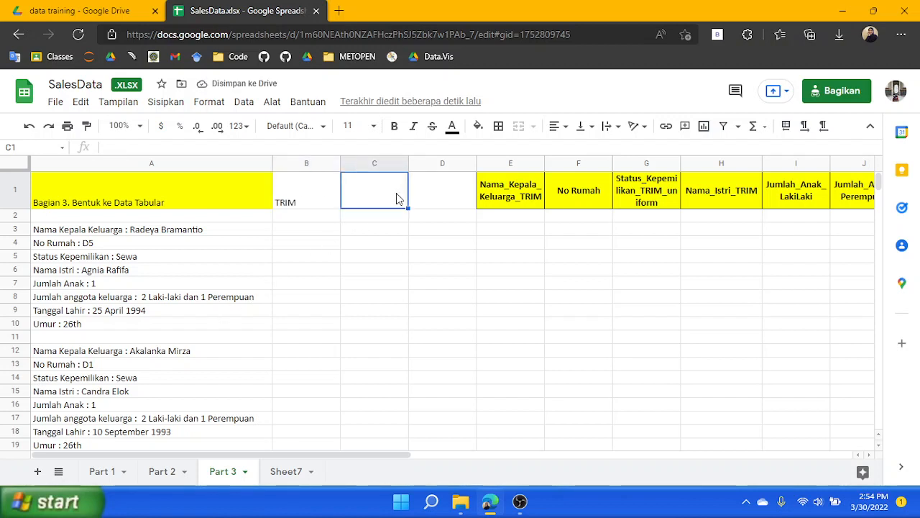
Enter the header RESULT (SUBSTITUE) in C1
type("RE")
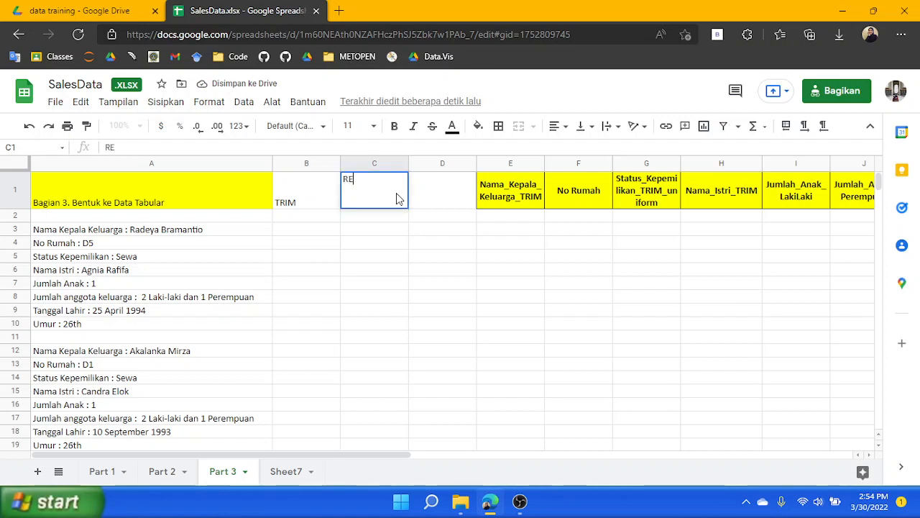
type("SULT (")
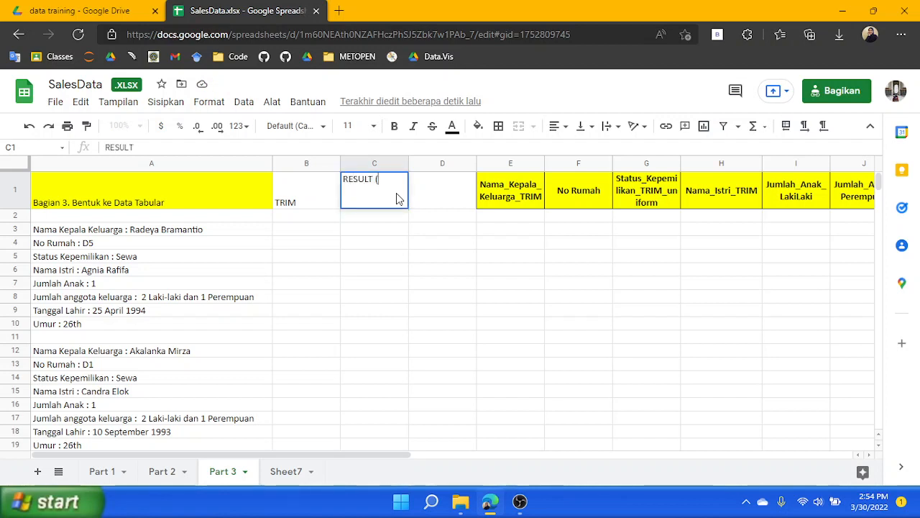
type("SUBSTITUE")
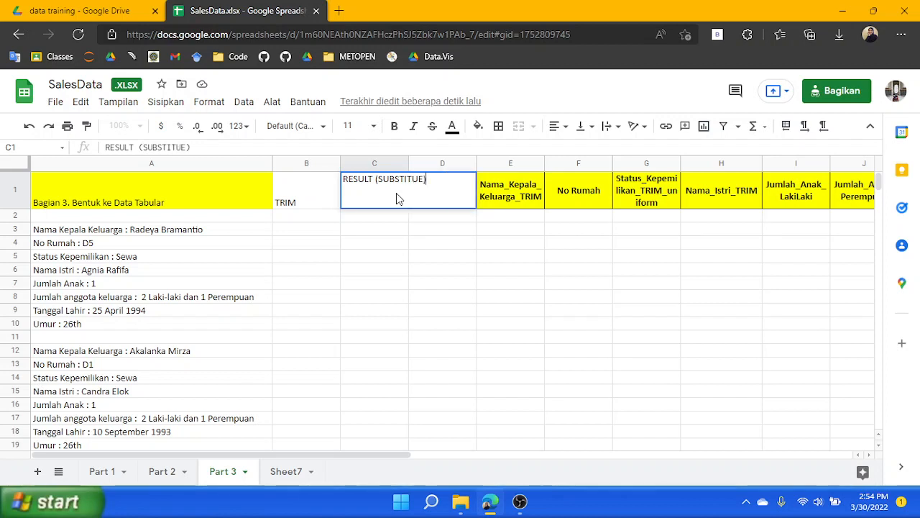
key("Tab")
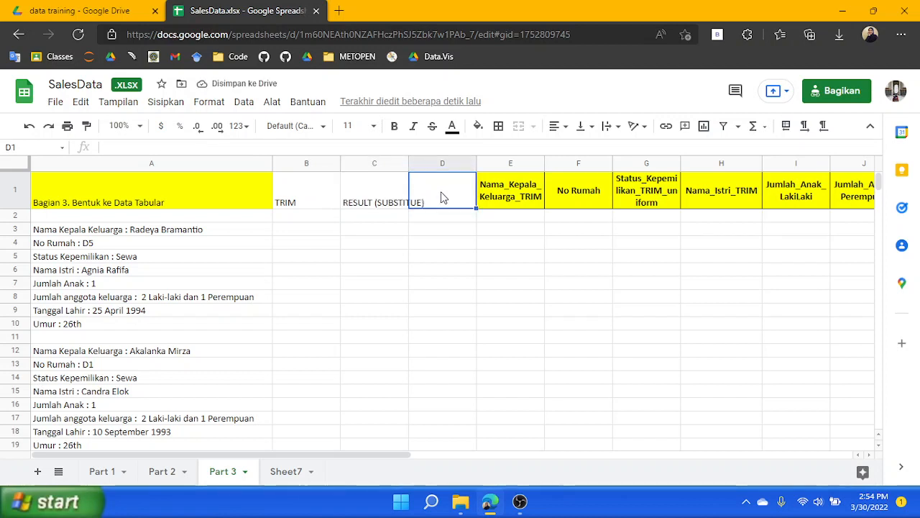
Widen column C to fit its header
right_click(450, 164)
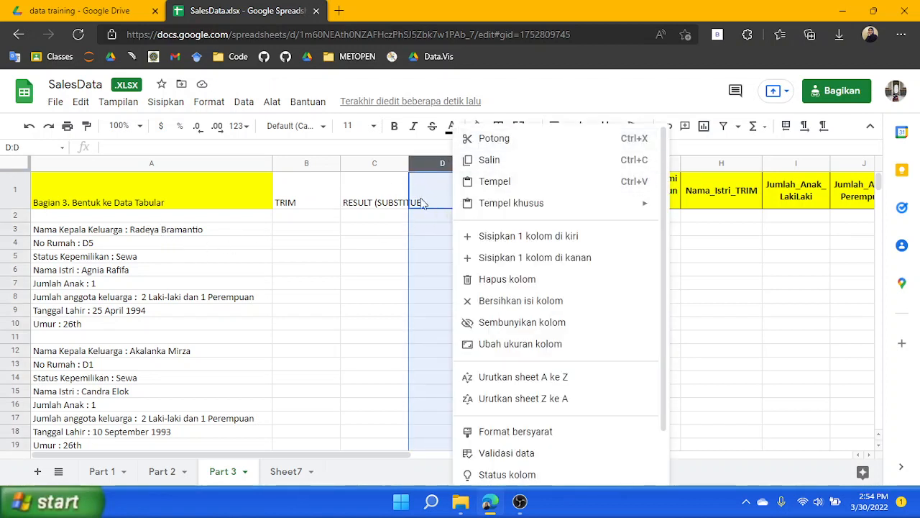
left_click(383, 202)
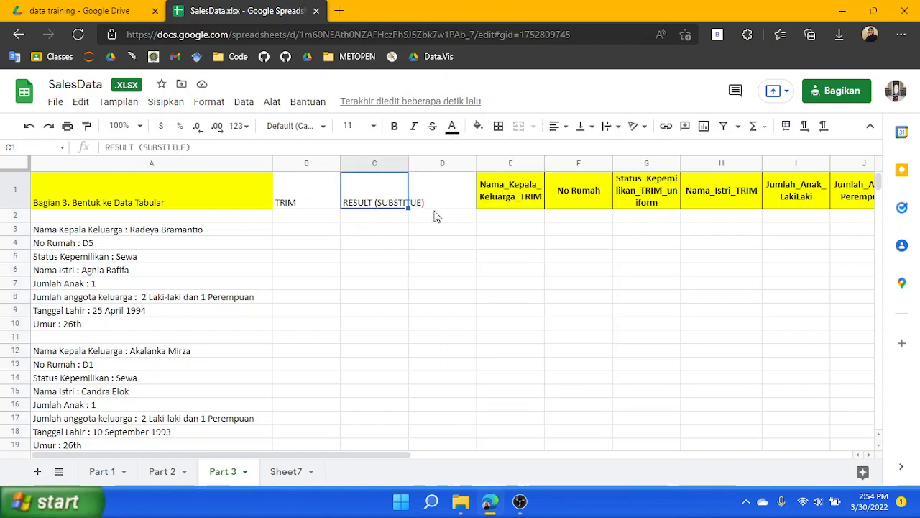
left_click(323, 237)
left_click(393, 194)
left_click(298, 230)
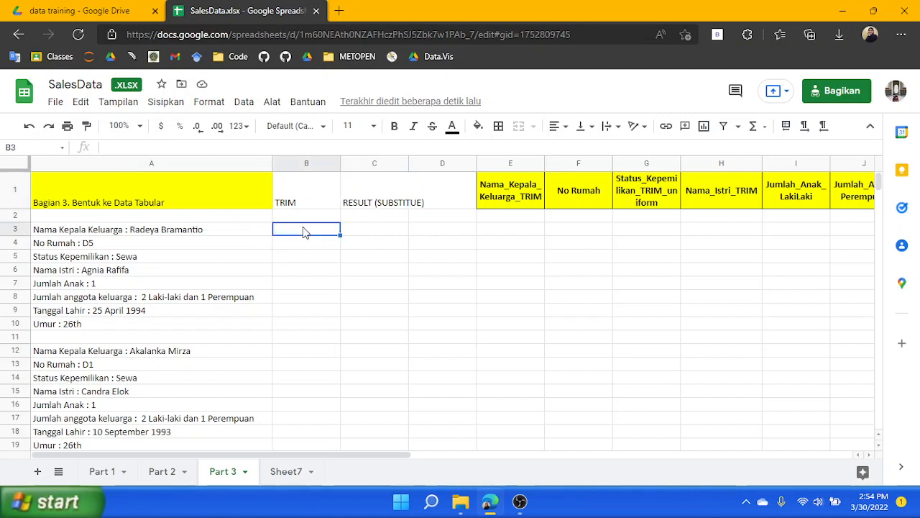
left_click_drag(407, 163, 434, 163)
Enter the formula =TRIM(A3) in B3
left_click(319, 258)
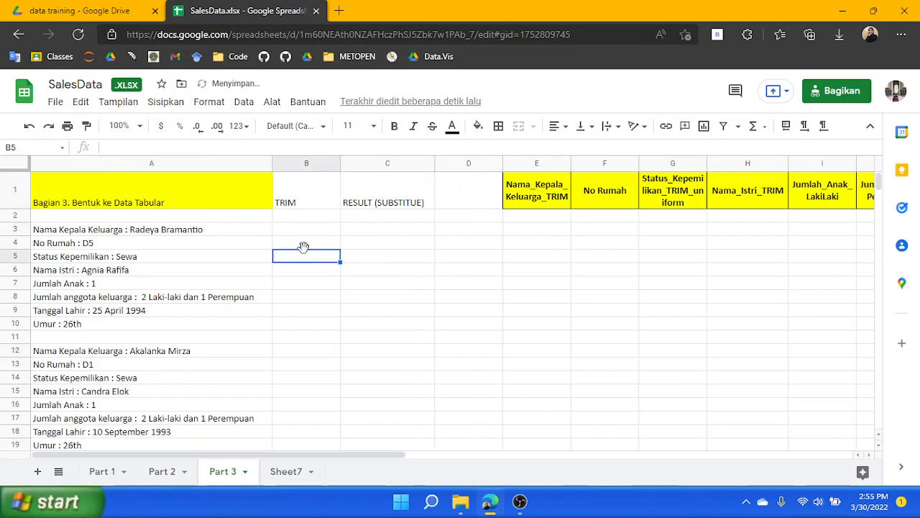
left_click(301, 230)
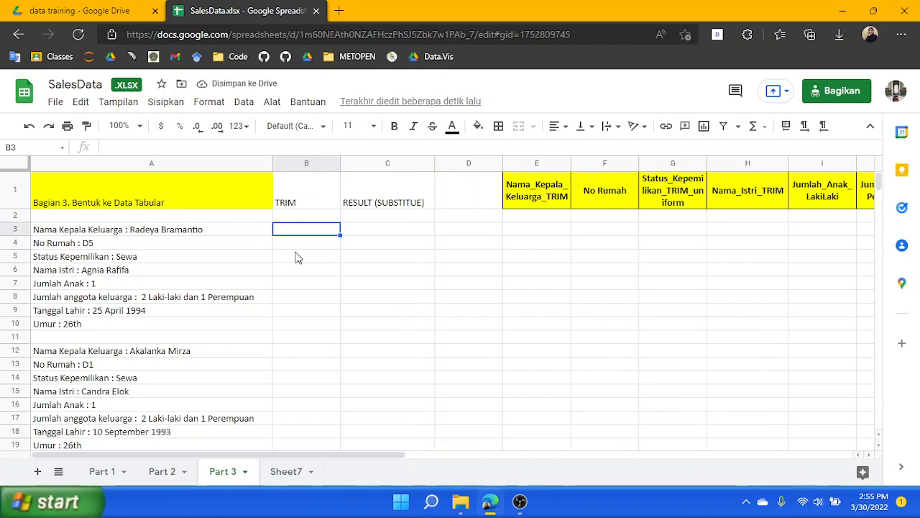
type("=TRIM(")
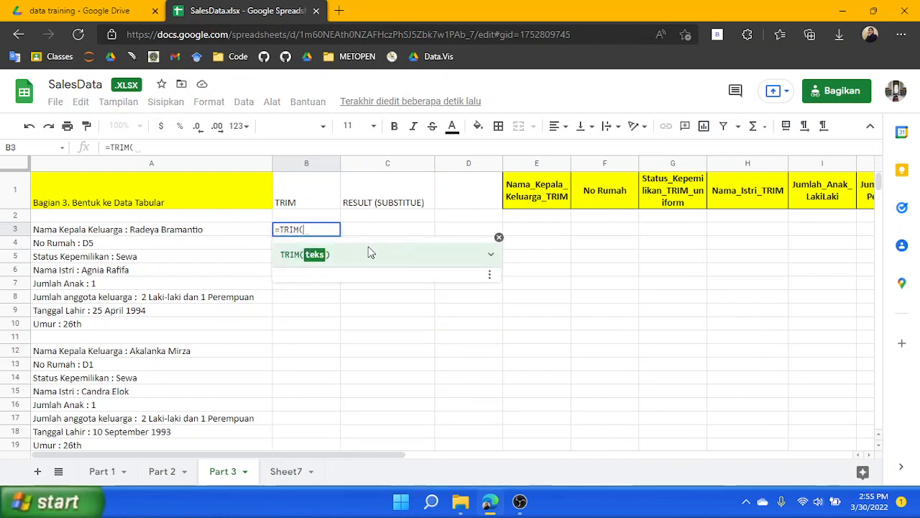
type("A3")
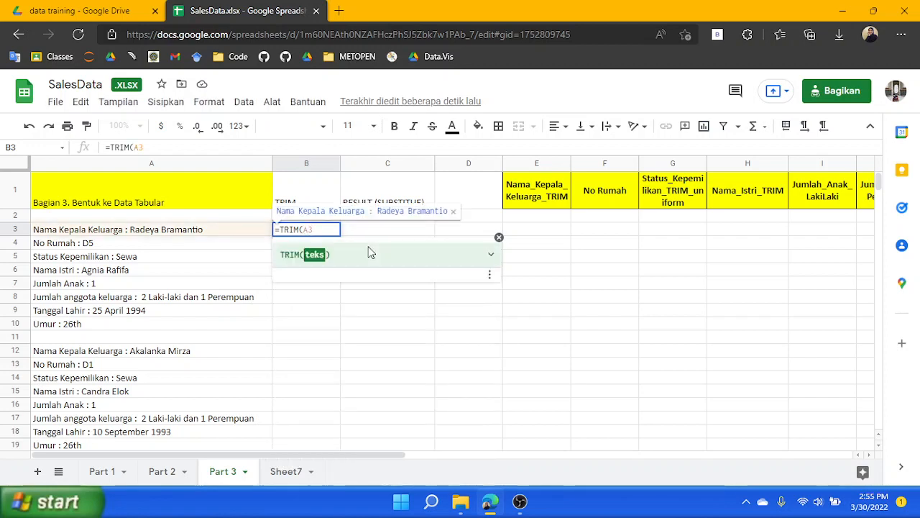
key("Return")
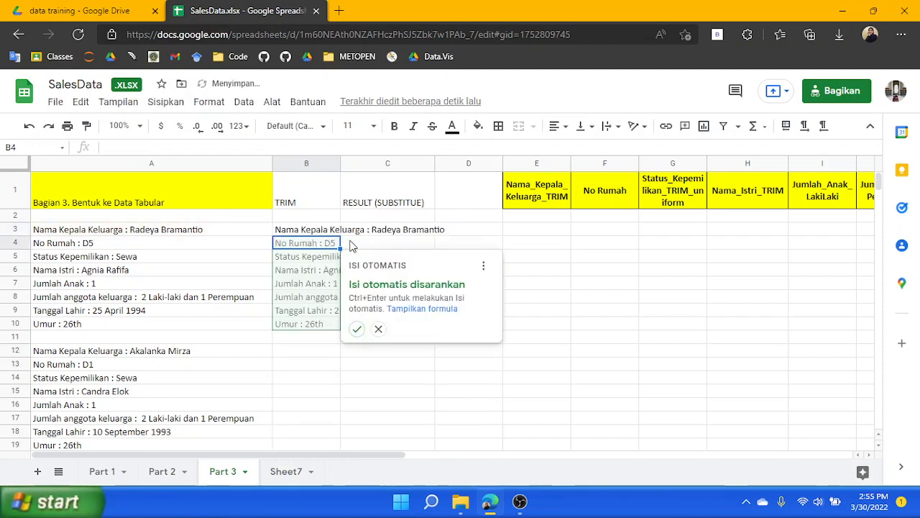
left_click(310, 233)
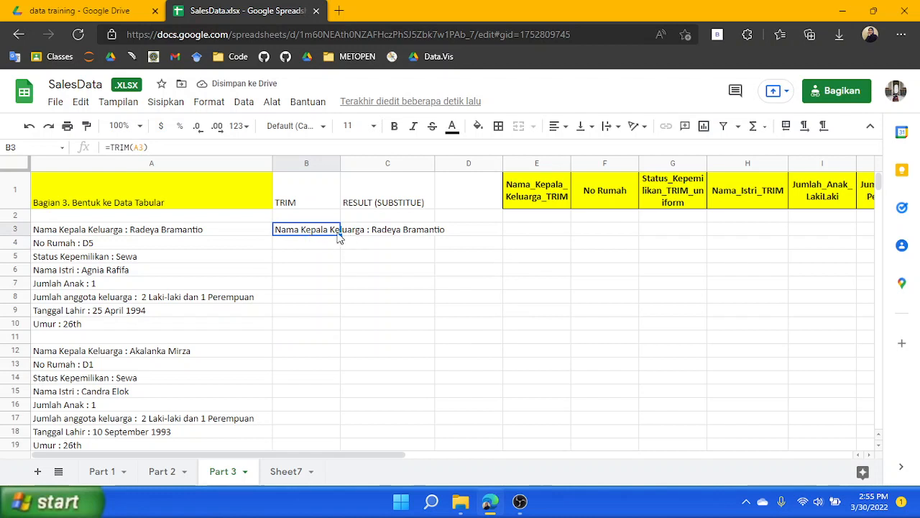
Fill the TRIM formula from B3 down through B10
left_click_drag(341, 236, 328, 321)
left_click(428, 245)
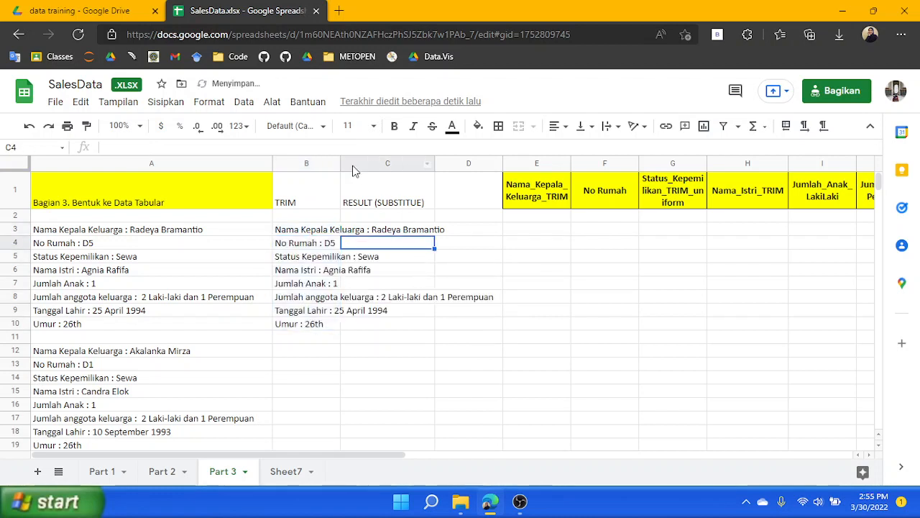
Widen column B to fit the trimmed text
left_click_drag(342, 167, 496, 192)
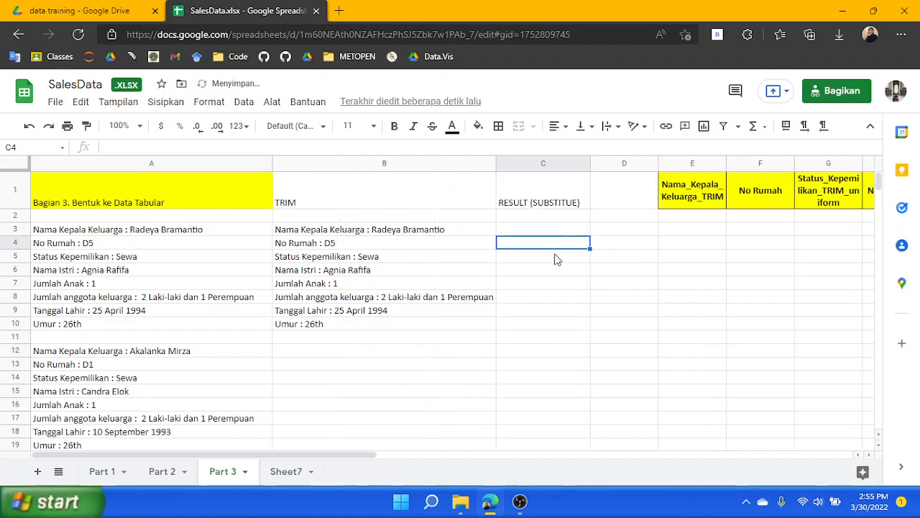
left_click(538, 231)
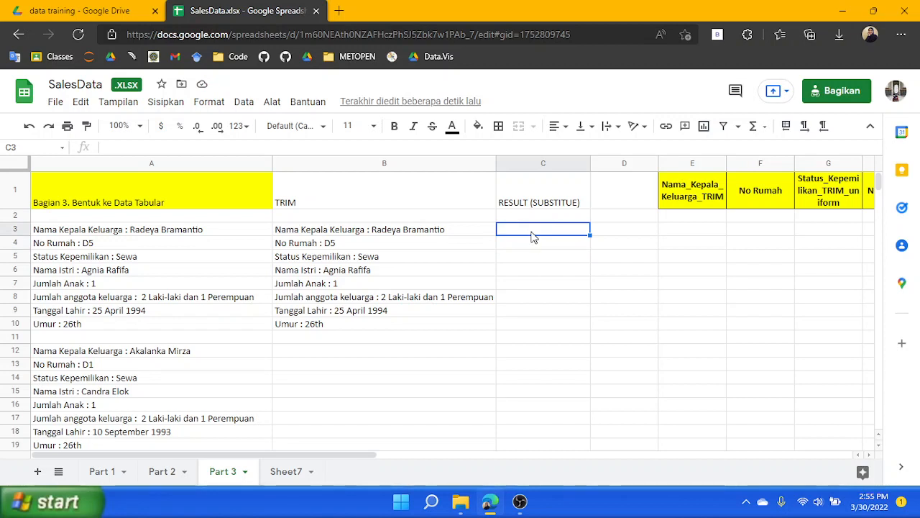
Correct the C1 header to RESULT (SUBSTITUTE)
left_click(573, 203)
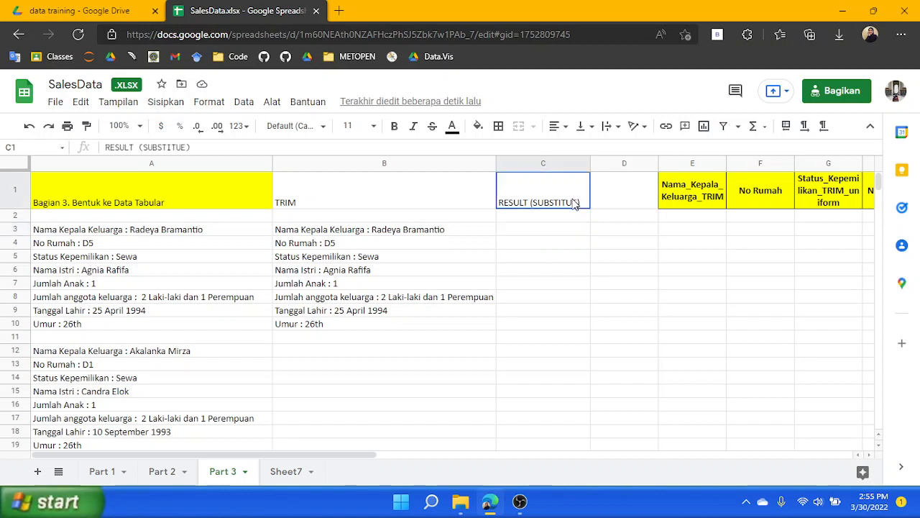
double_click(568, 205)
left_click(575, 177)
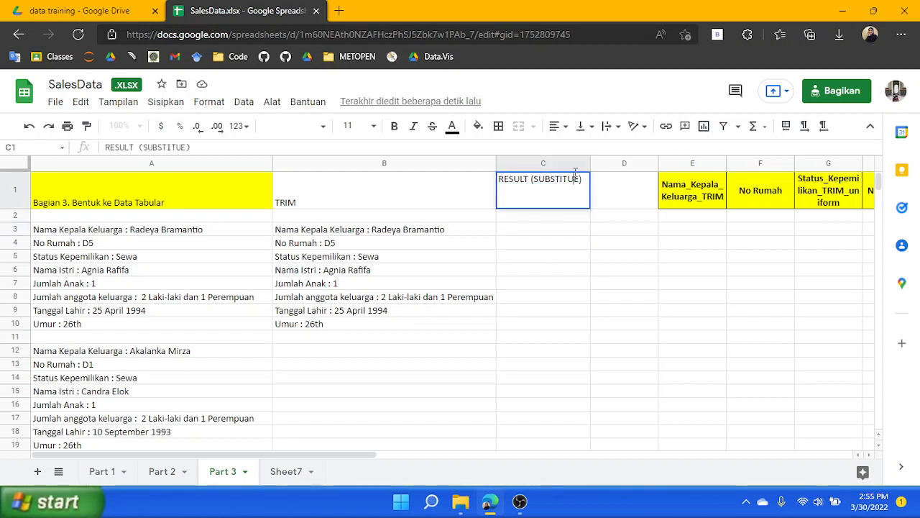
type("T")
left_click(549, 232)
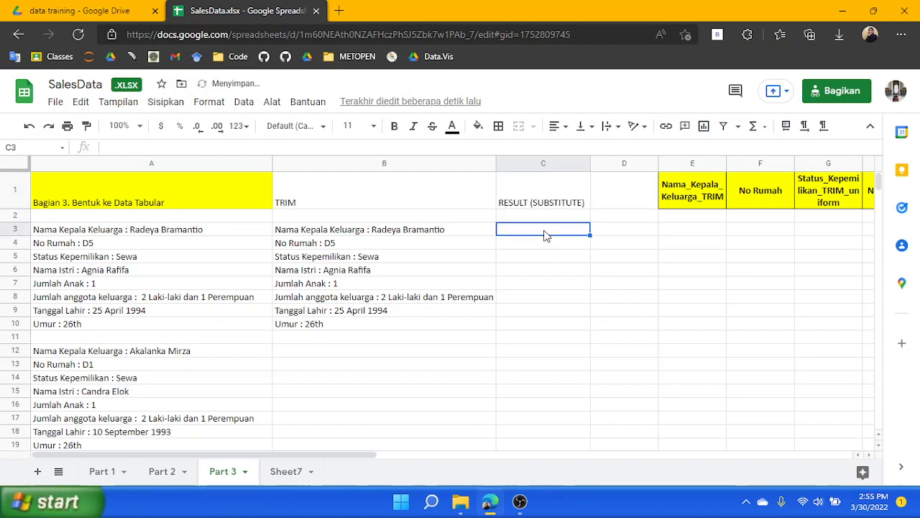
Enter =SUBSTITUTE(B3, "Nama Kepala Keluarga : ", "") in C3 and accept the suggested autofill down to C10
left_click(400, 151)
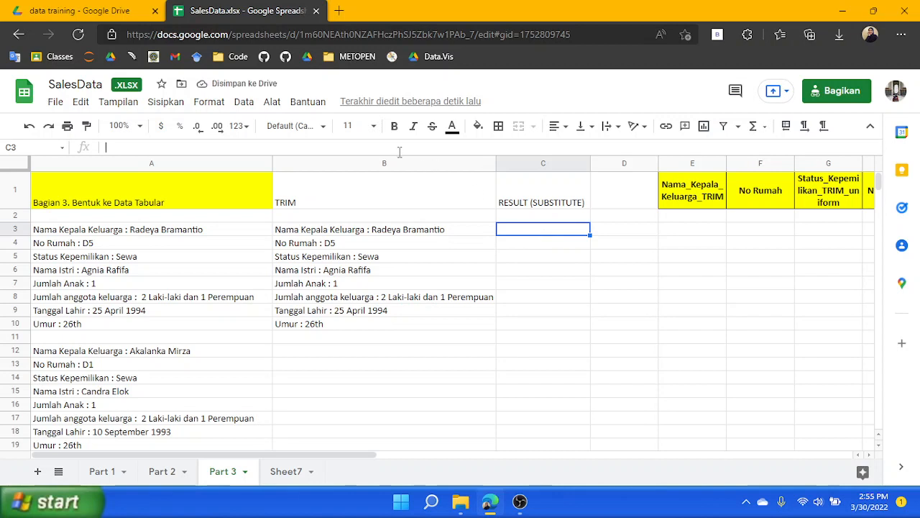
type("=SUBST")
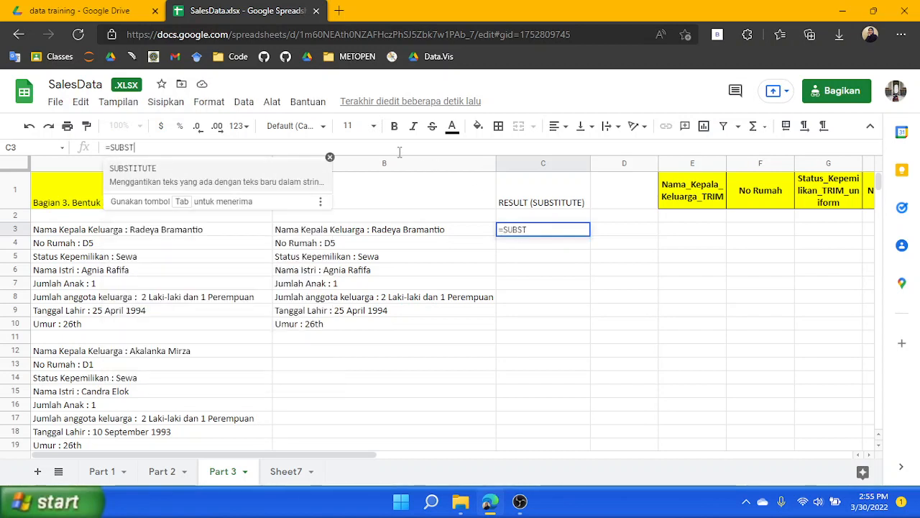
key("Tab")
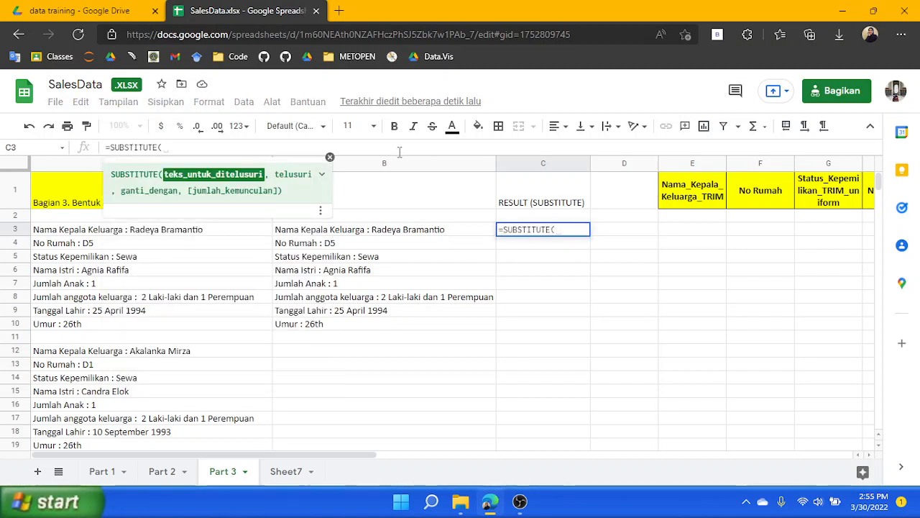
type("B")
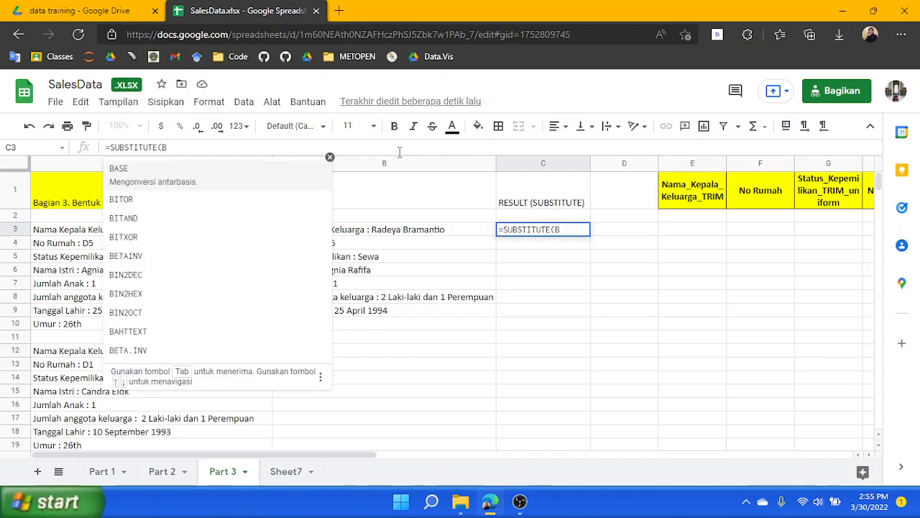
type("3")
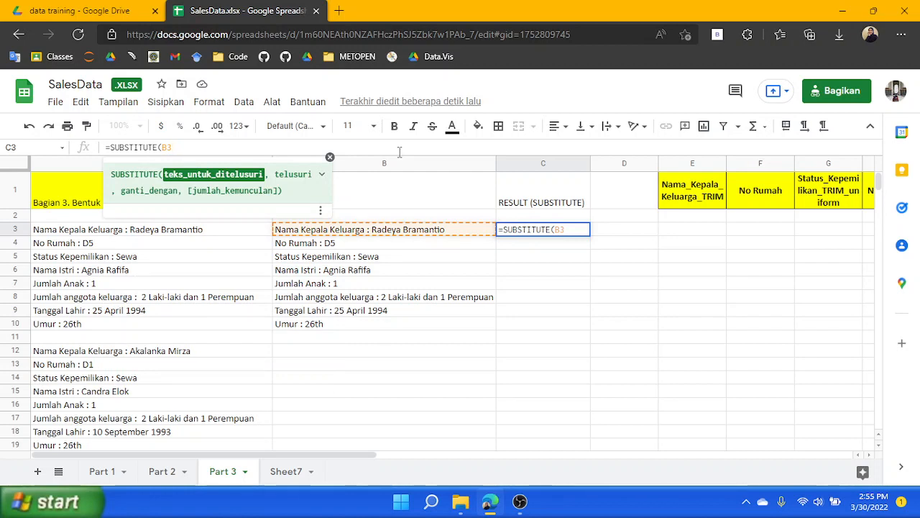
type(", ")
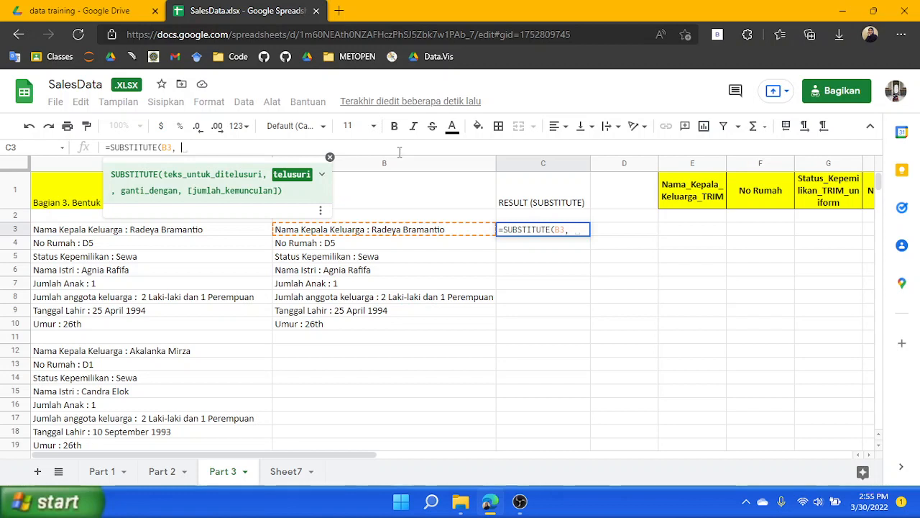
type("\"\"")
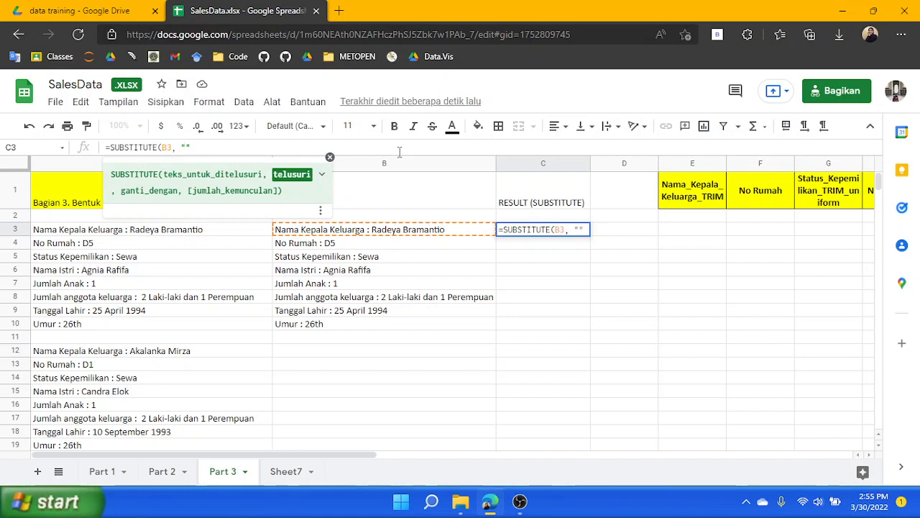
type("Nama Kepala")
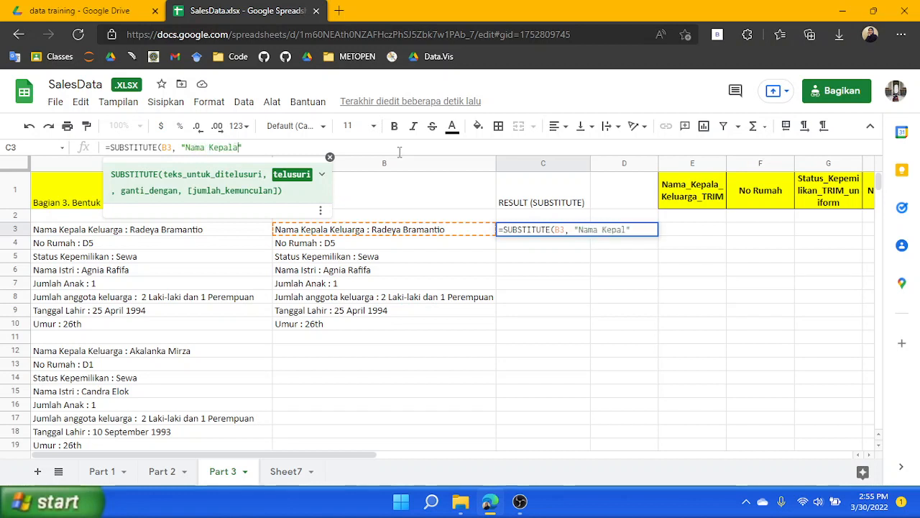
type(" Keluarga")
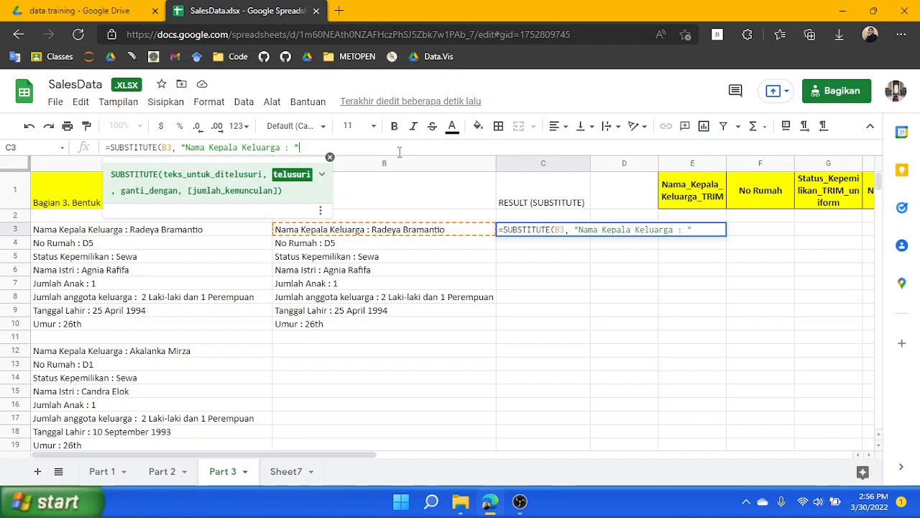
type(": \", ")
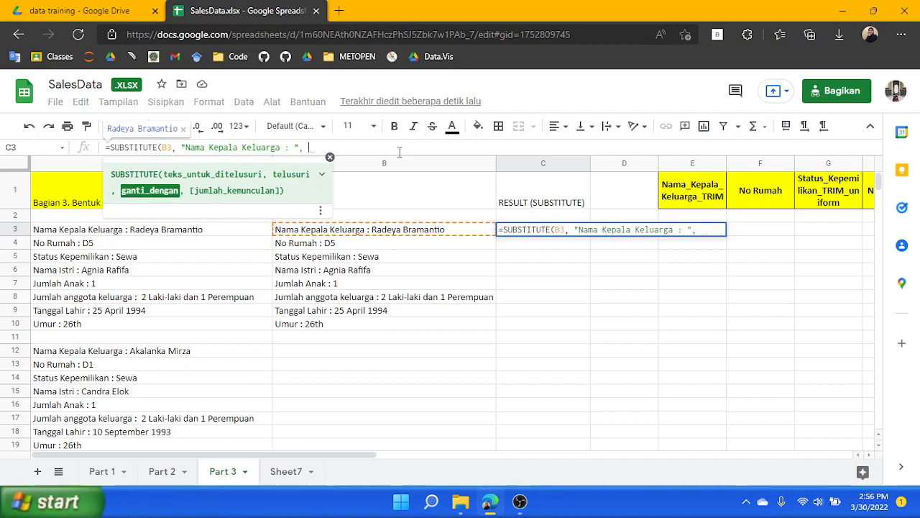
type("\"")
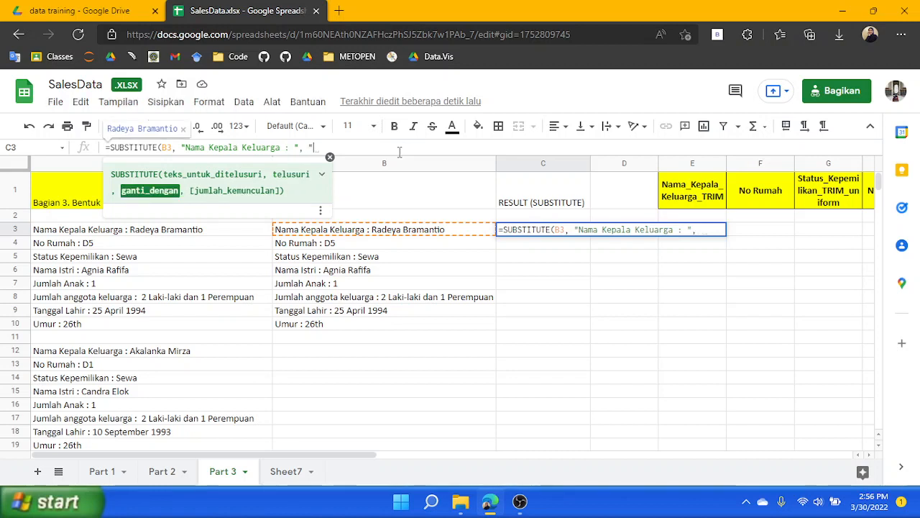
type("\"")
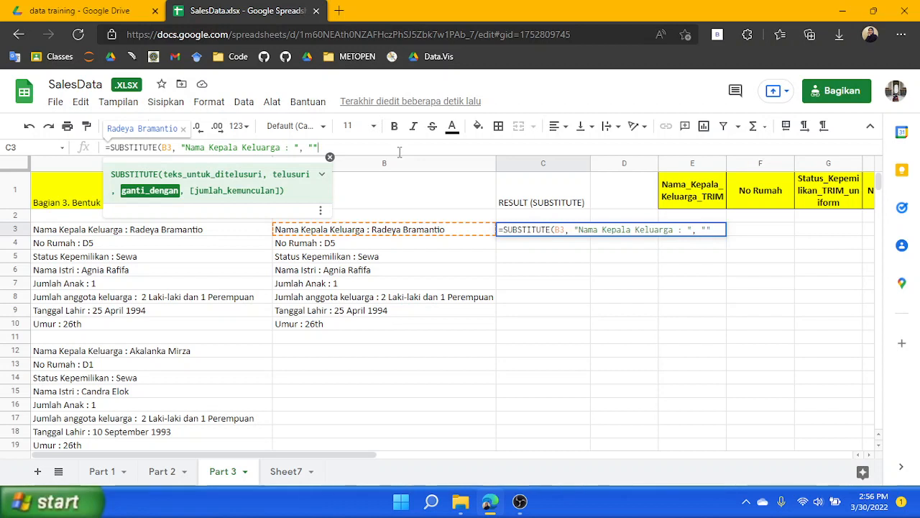
type(";")
key("BackSpace")
type(",")
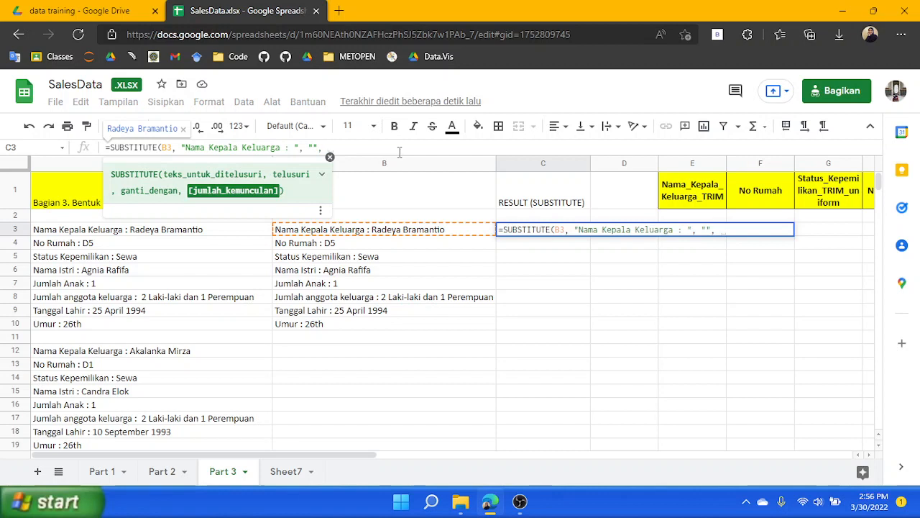
key("BackSpace")
key("BackSpace")
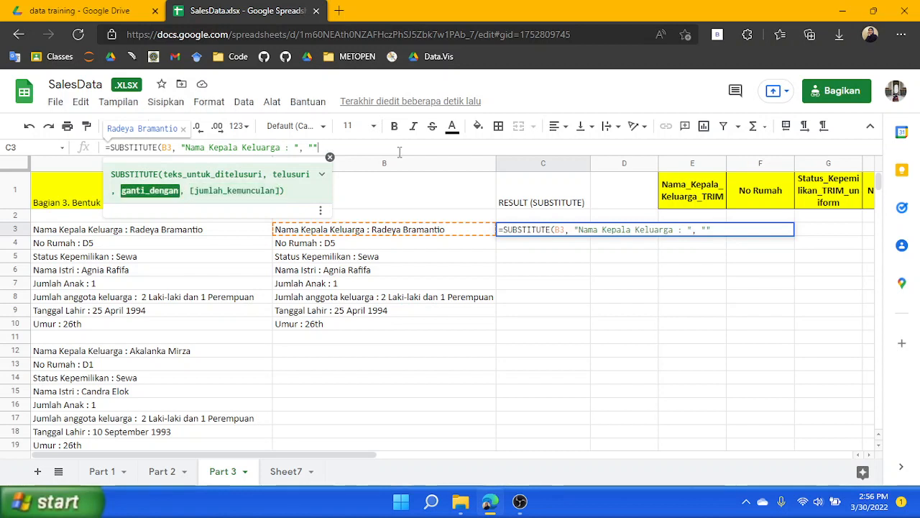
type(")")
key("Return")
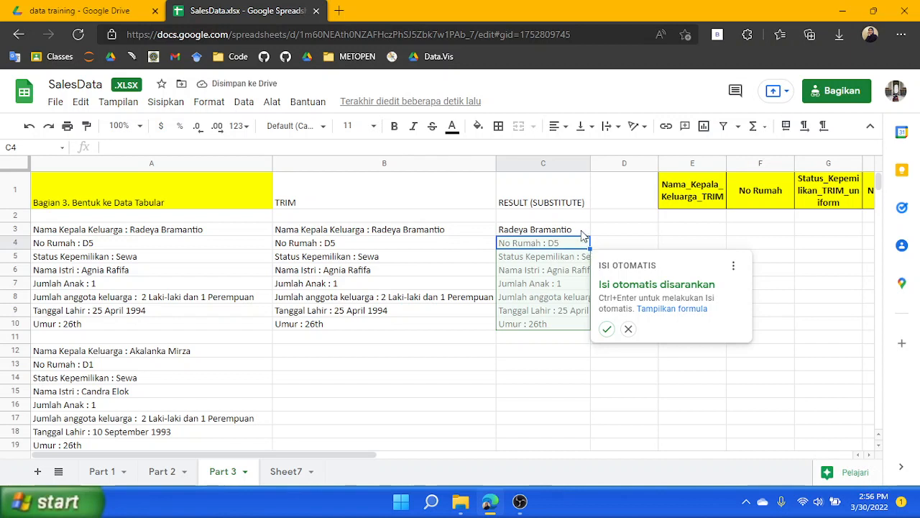
left_click(606, 329)
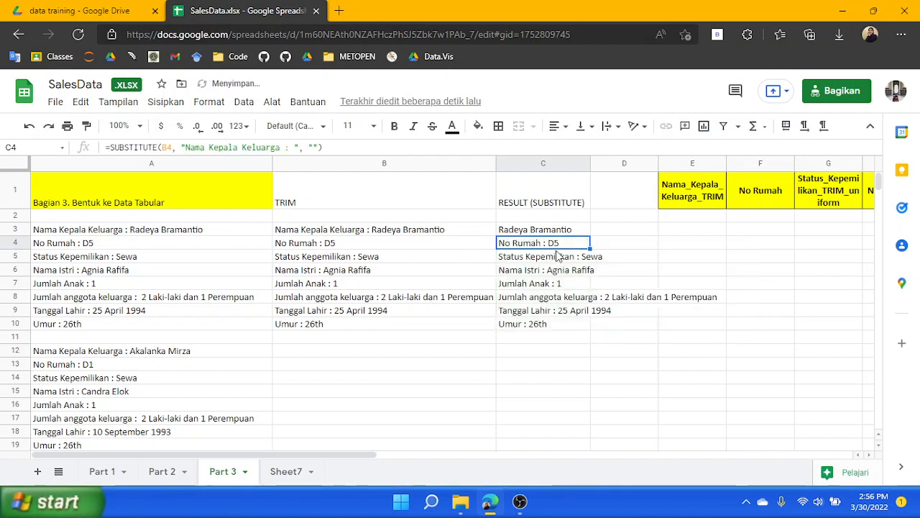
Change the C4 formula's search text to "No Rumah : "
double_click(541, 244)
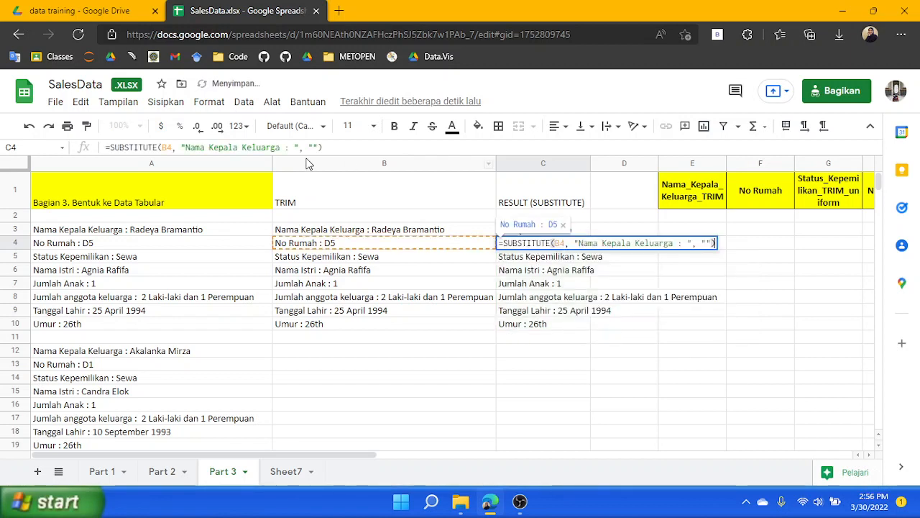
left_click(195, 147)
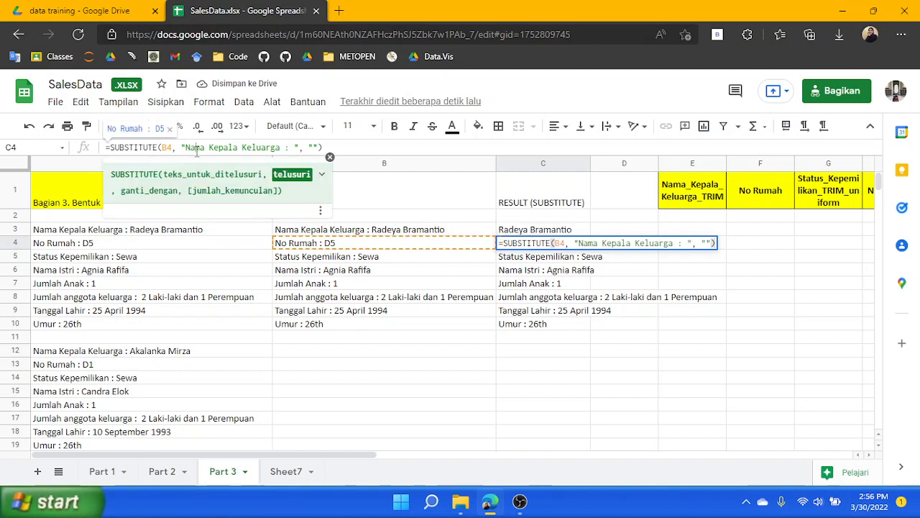
left_click(277, 147, "shift")
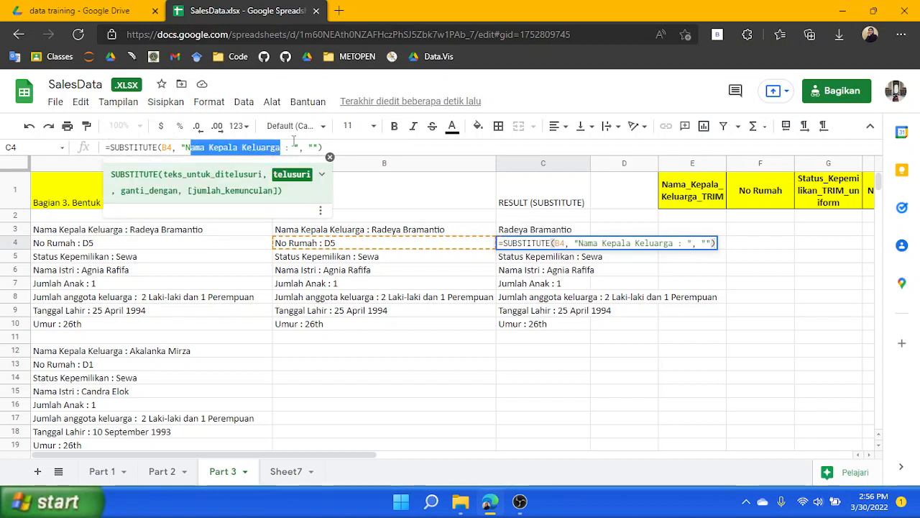
type("o Eum")
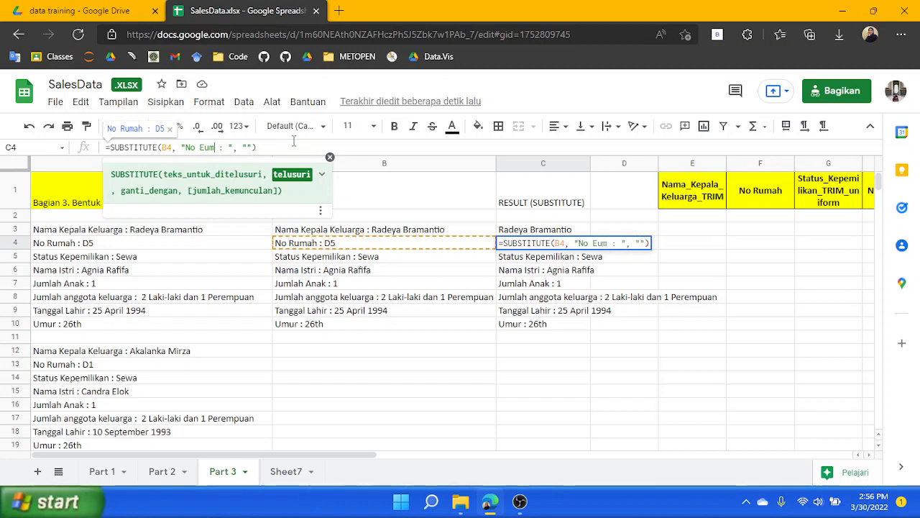
key("BackSpace")
key("BackSpace")
key("BackSpace")
type("rUMAH")
key("BackSpace")
key("BackSpace")
key("BackSpace")
key("BackSpace")
key("BackSpace")
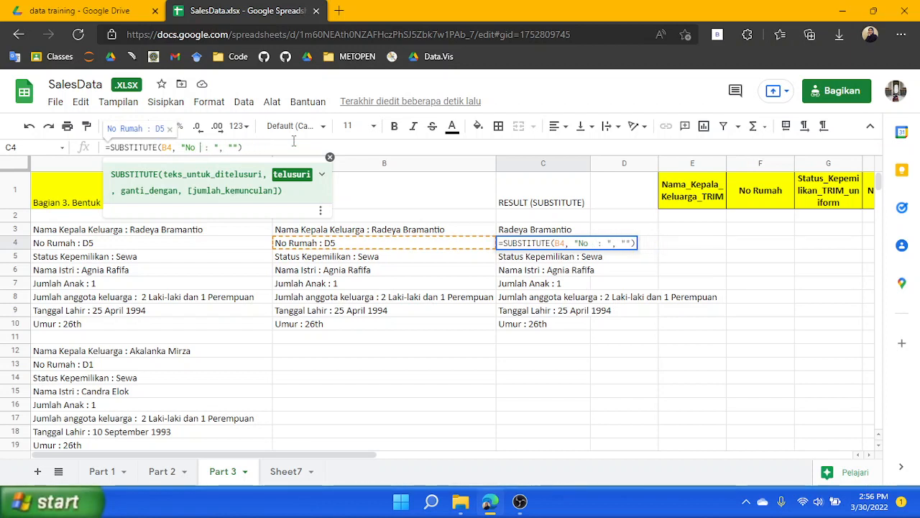
type("Rumah")
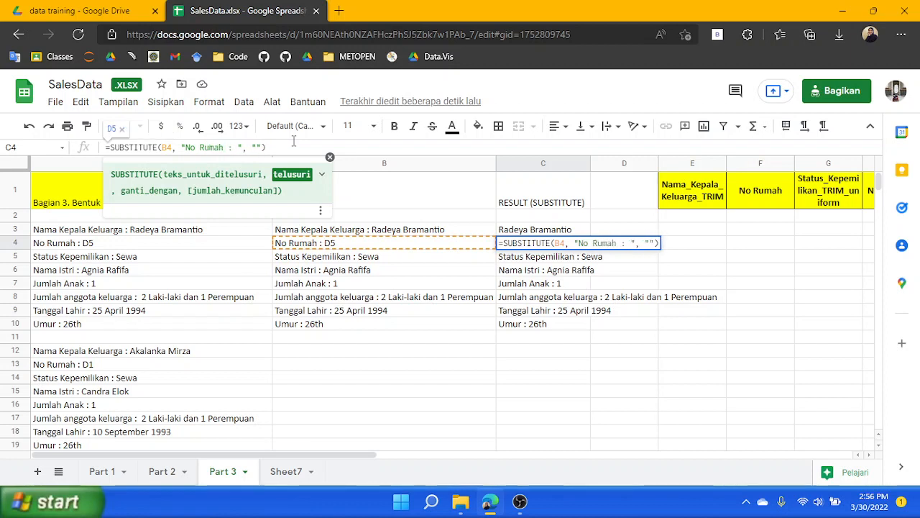
key("Return")
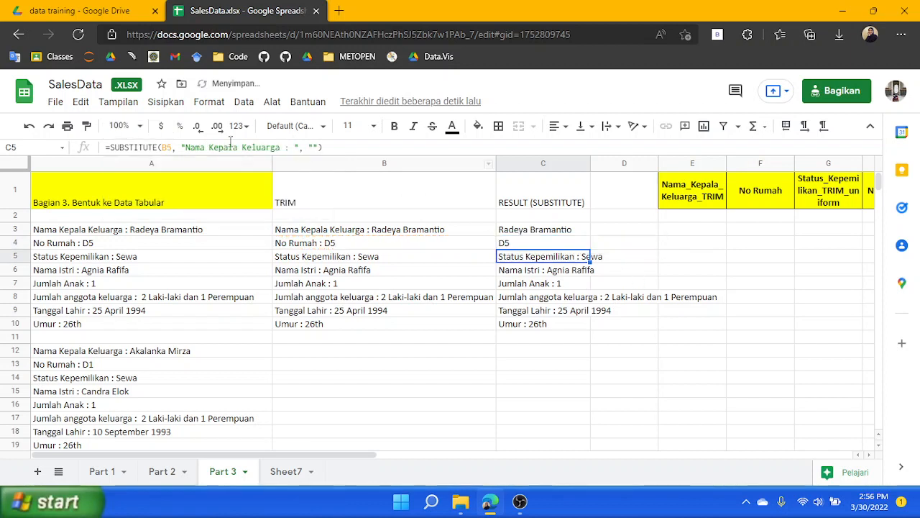
Change the C5 formula's search text to "Status Kepemilikan : "
left_click(182, 147)
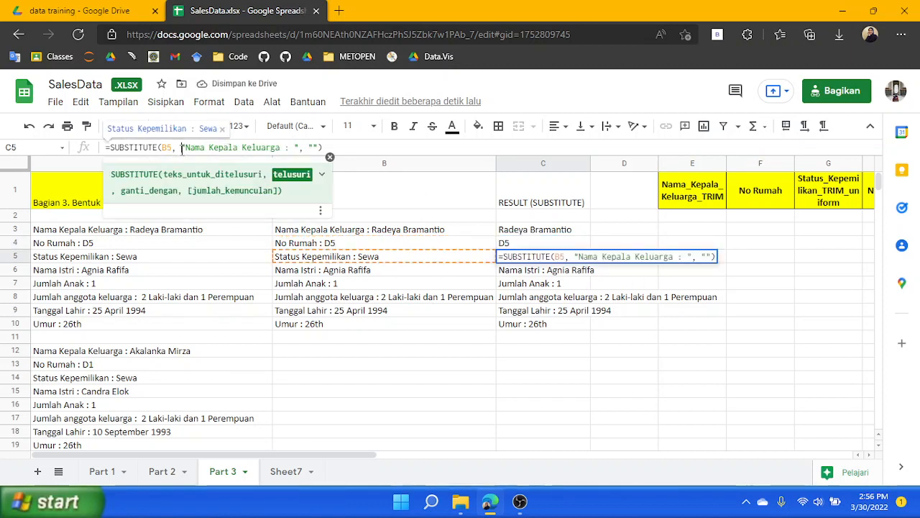
left_click(281, 148, "shift")
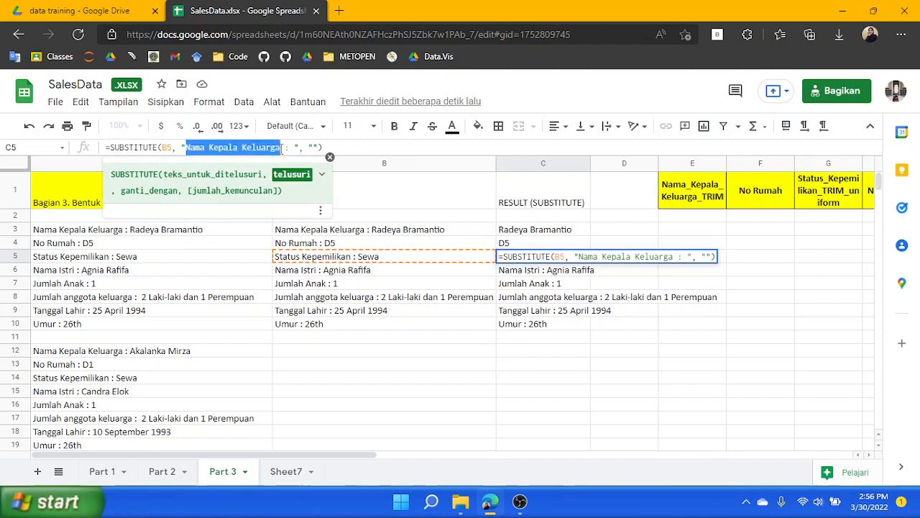
key("BackSpace")
type("Status Kepemilikan")
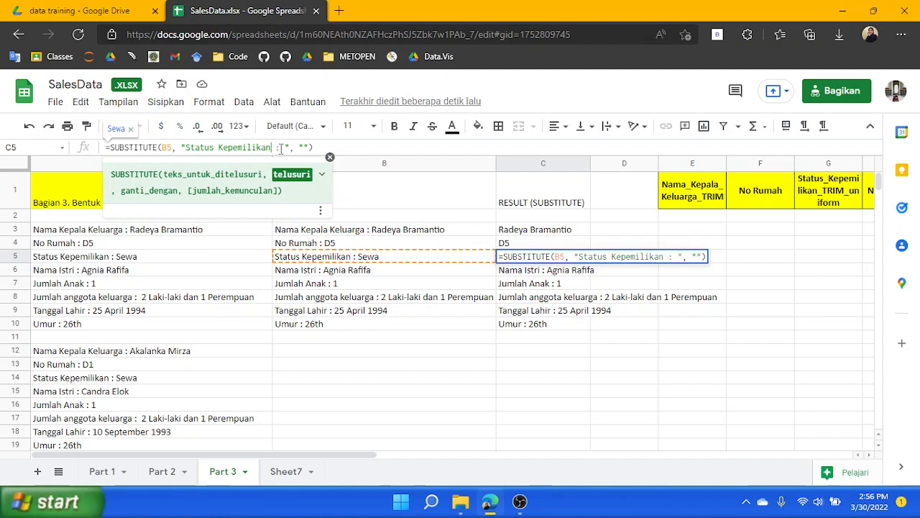
key("Return")
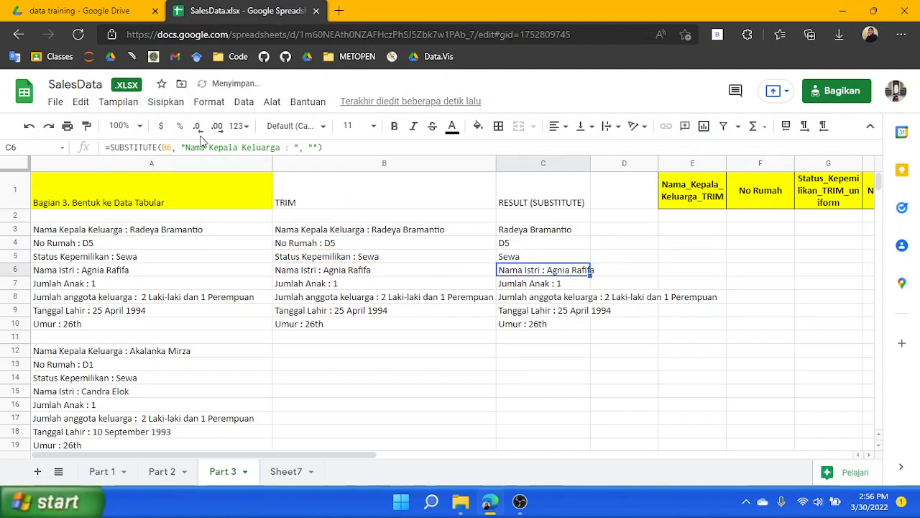
Change the C6 formula's search text to "Nama Istri : "
left_click_drag(185, 148, 281, 147)
type("Nama Istri")
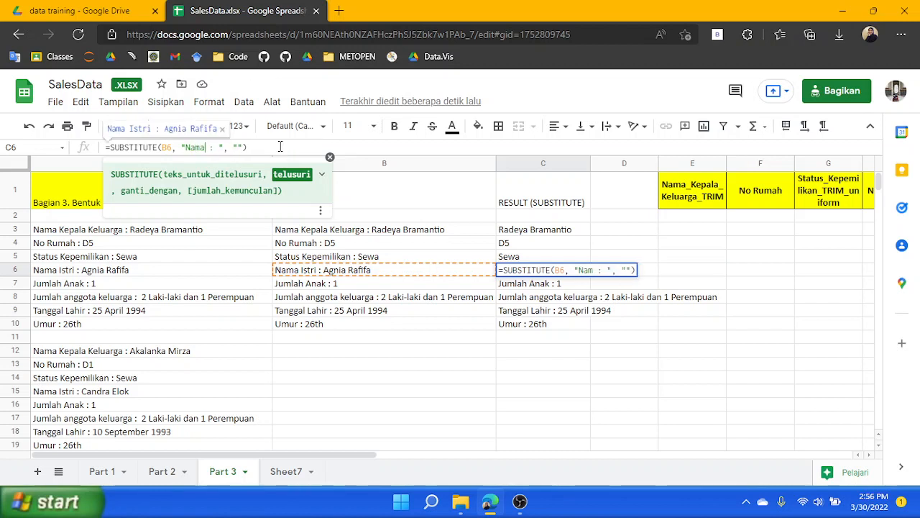
key("Return")
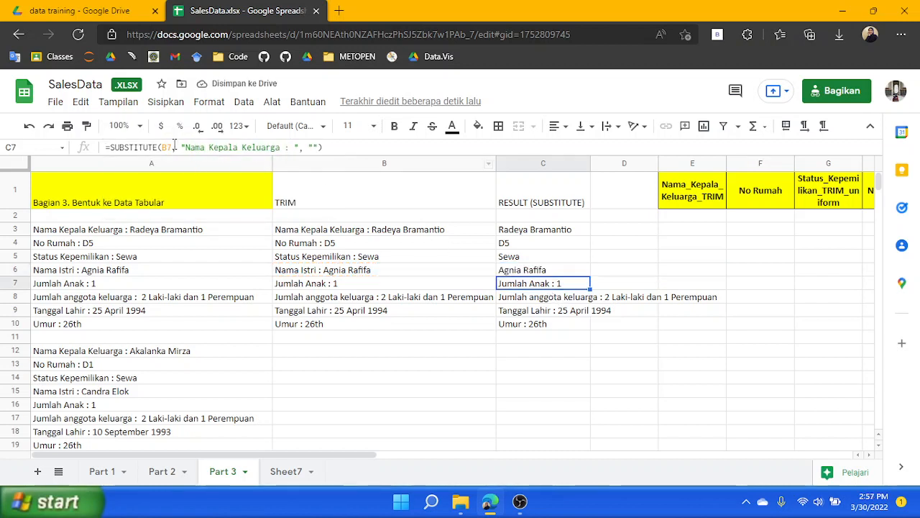
Change the C7 formula's search text to "Jumlah Anak : "
left_click(181, 146)
left_click(186, 147)
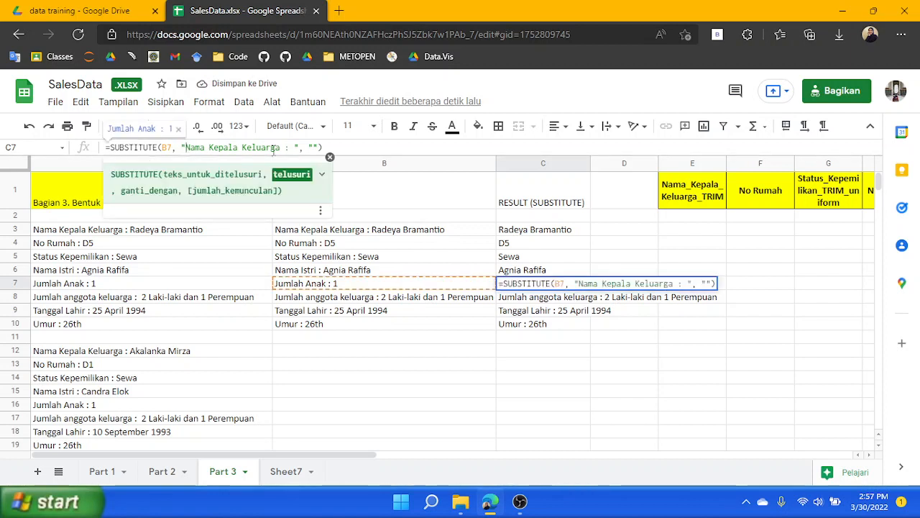
left_click(280, 147, "shift")
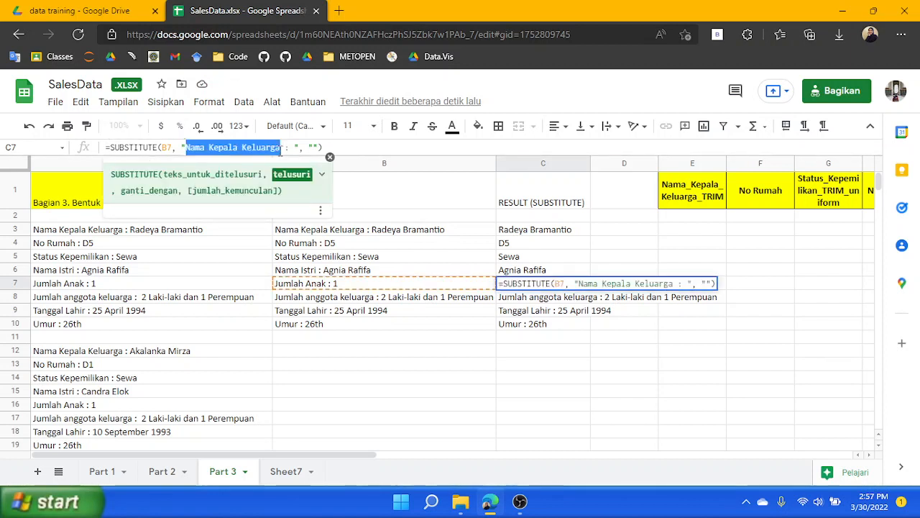
type("Jumlah Ana")
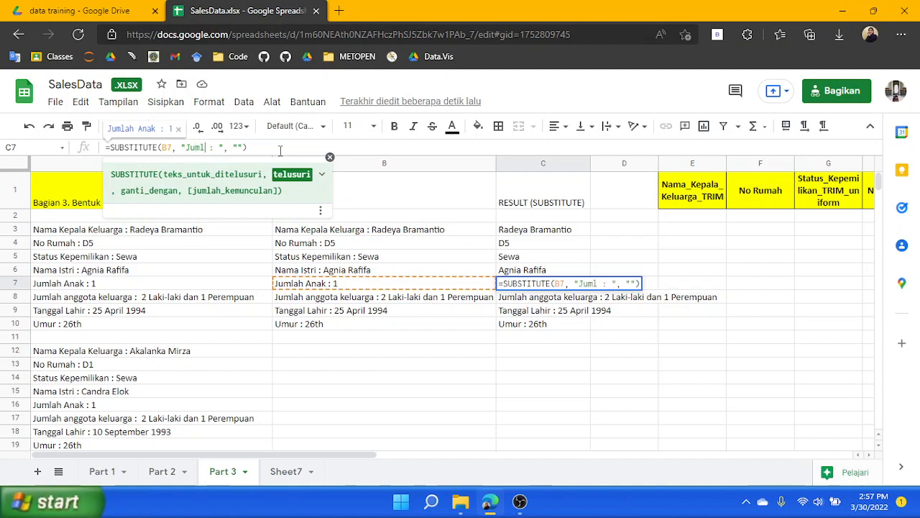
type("k")
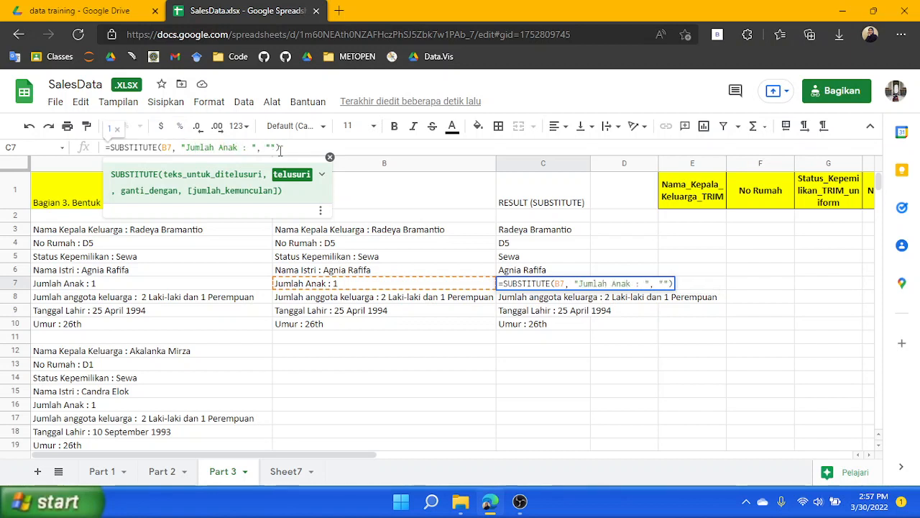
key("Return")
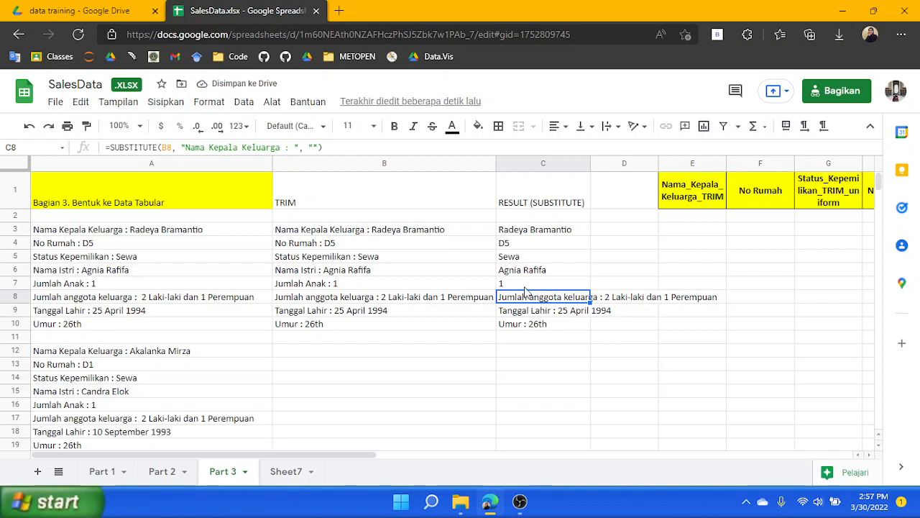
Change the C8 formula's search text to "Jumlah anggota keluarga : "
left_click(185, 147)
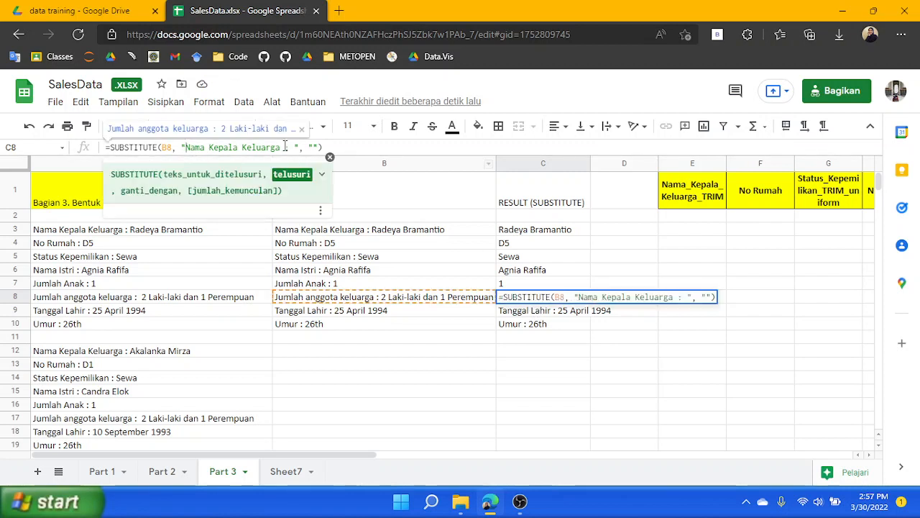
left_click_drag(185, 147, 279, 146)
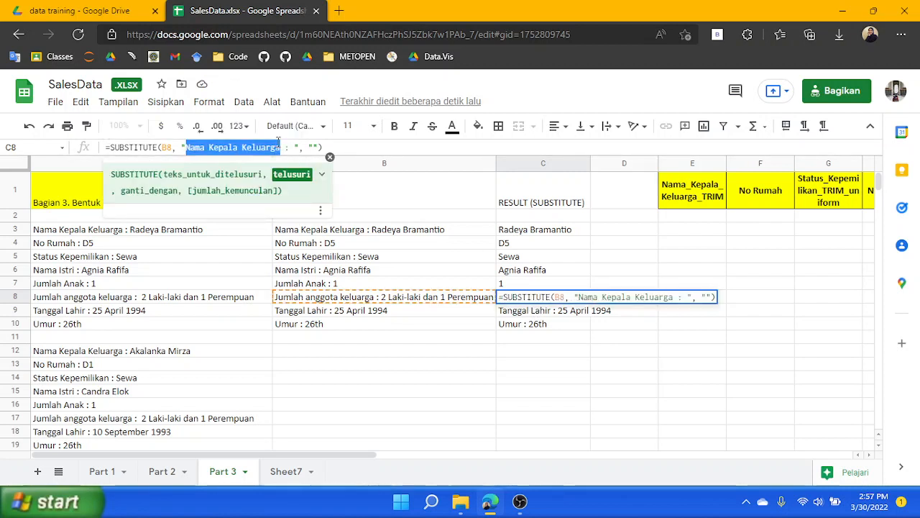
type("Jumlah anggot")
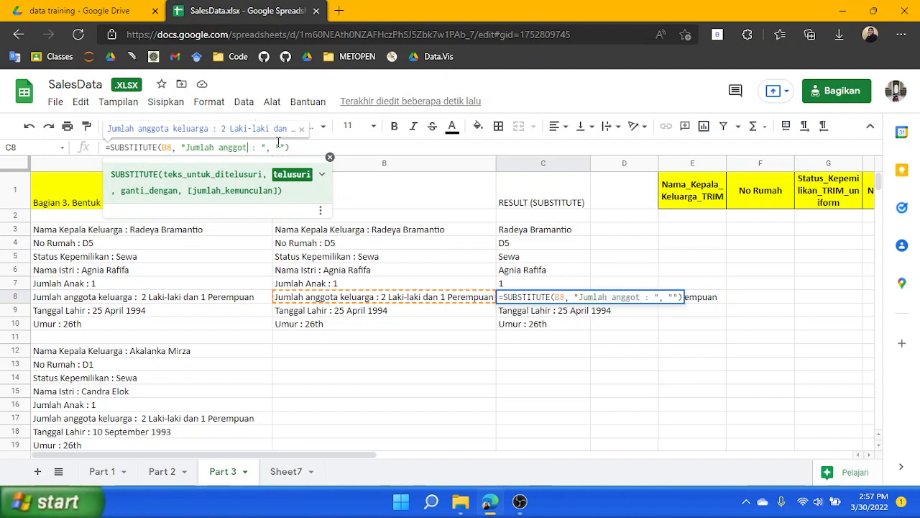
type("a keluarga")
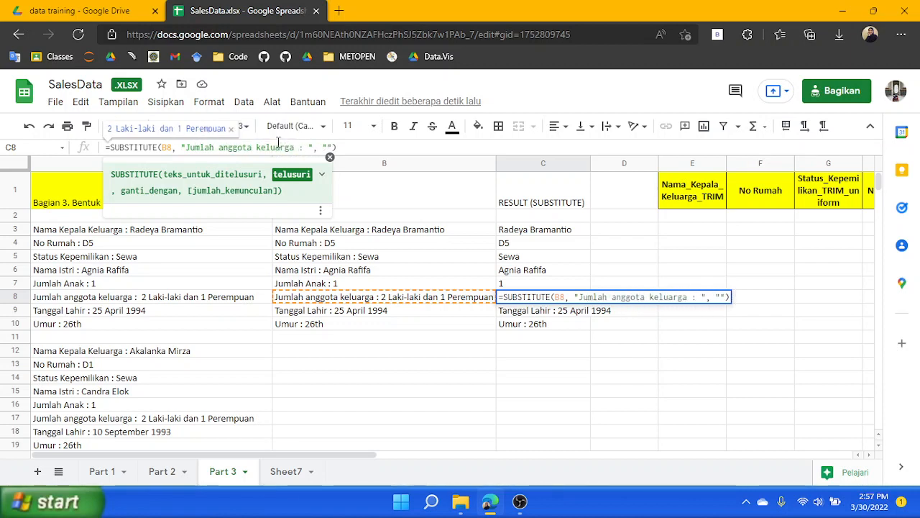
key("Return")
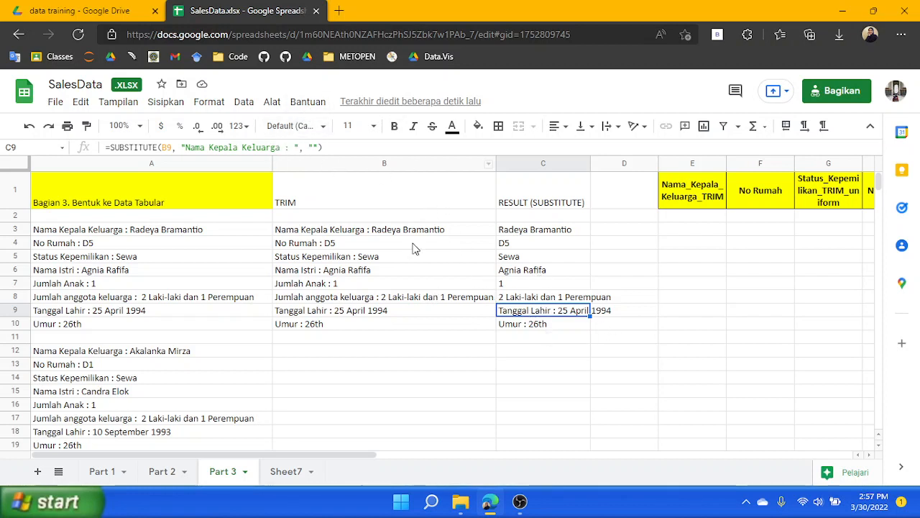
Change the C9 formula's search text to "Tanggal Lahir : "
left_click(285, 148)
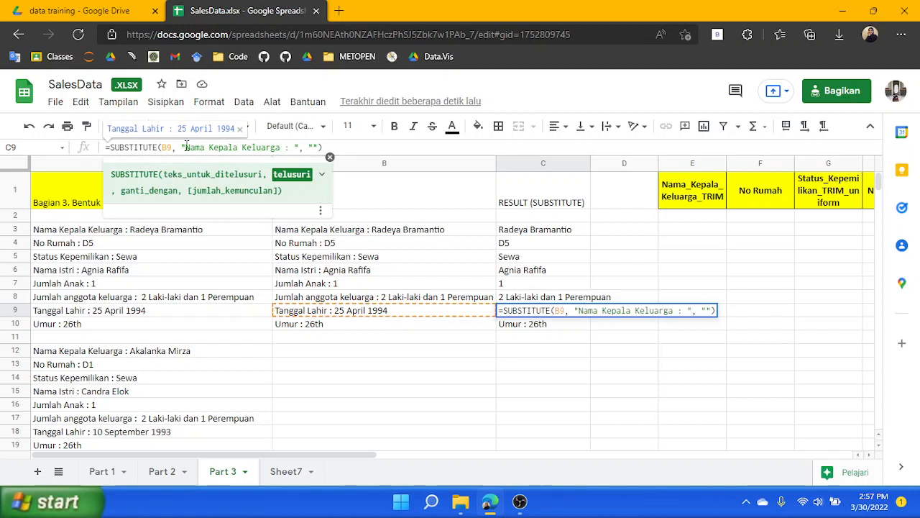
left_click_drag(187, 147, 280, 147)
type("Tanggal Lahir")
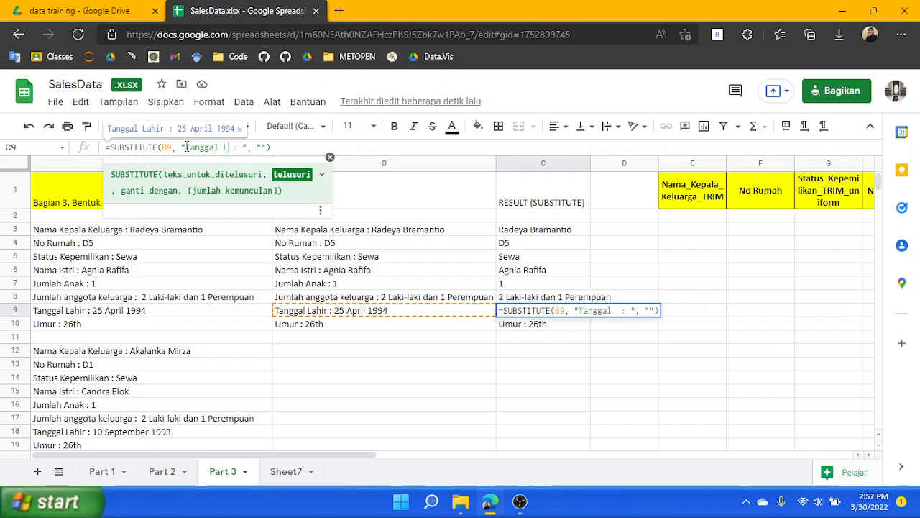
key("Return")
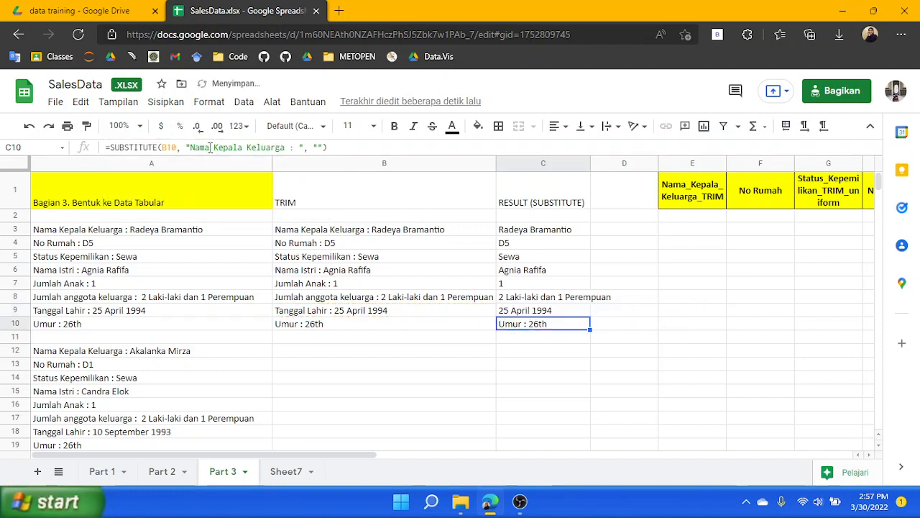
Change the C10 formula's search text to "Umur : "
left_click(188, 147)
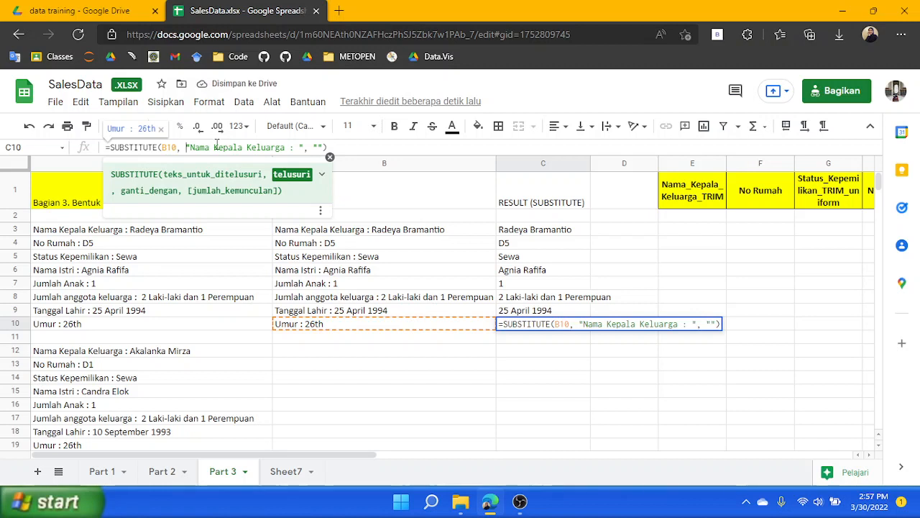
left_click(287, 148, "shift")
type("Umur")
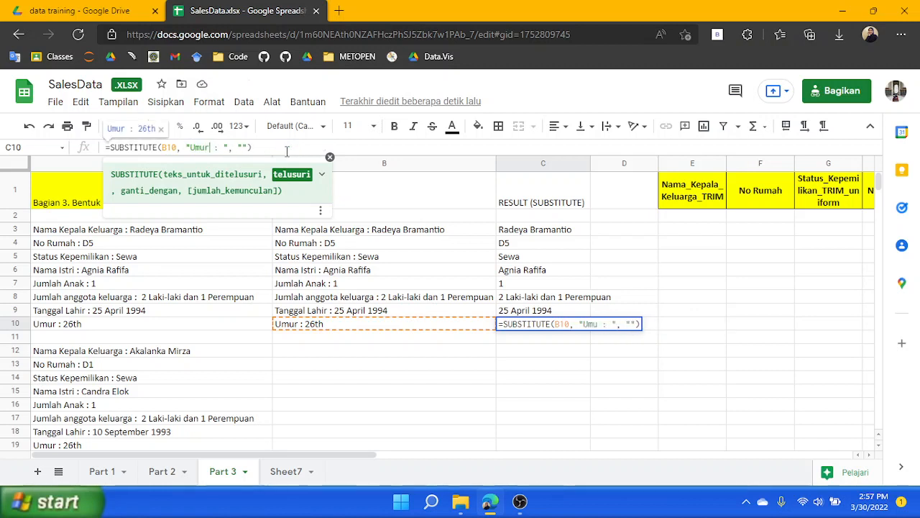
key("Return")
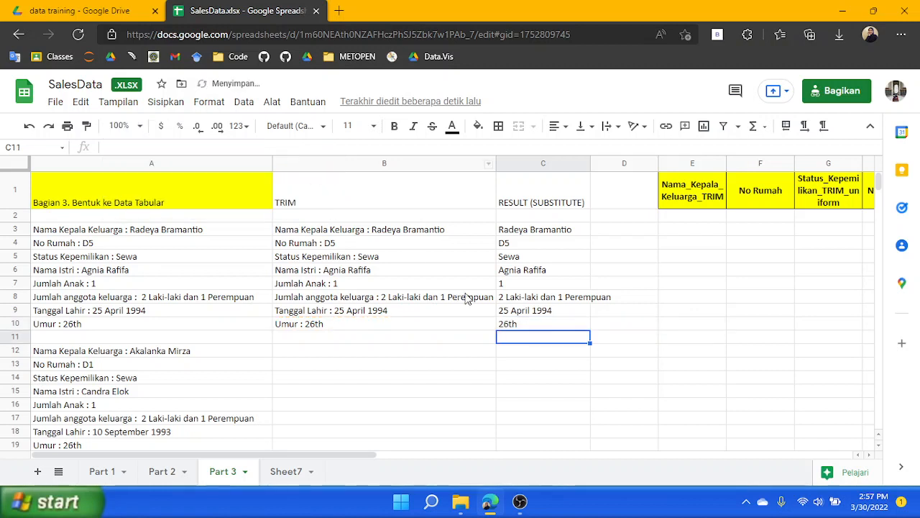
Enter =TRANSPOSE(C3:C10) in E3 to spread the cleaned values across the header row
left_click(694, 340)
left_click(566, 230)
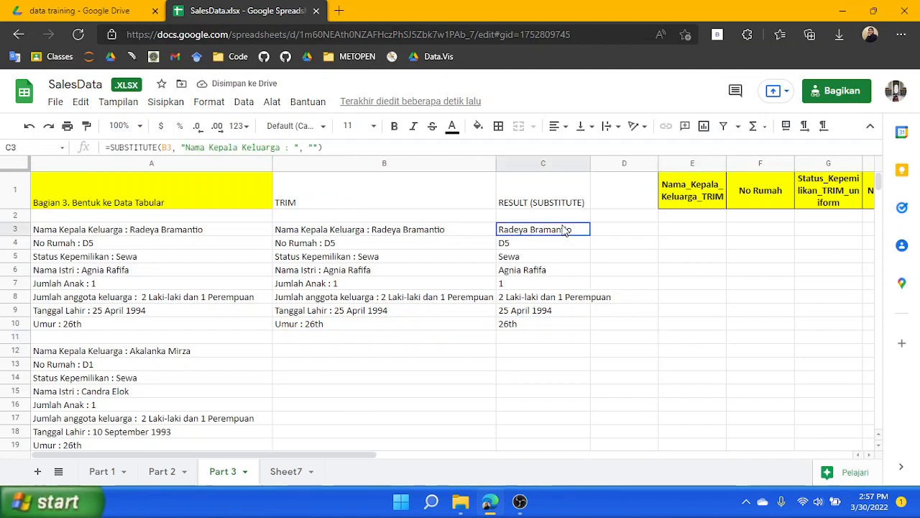
left_click(545, 322, "shift")
left_click(699, 226)
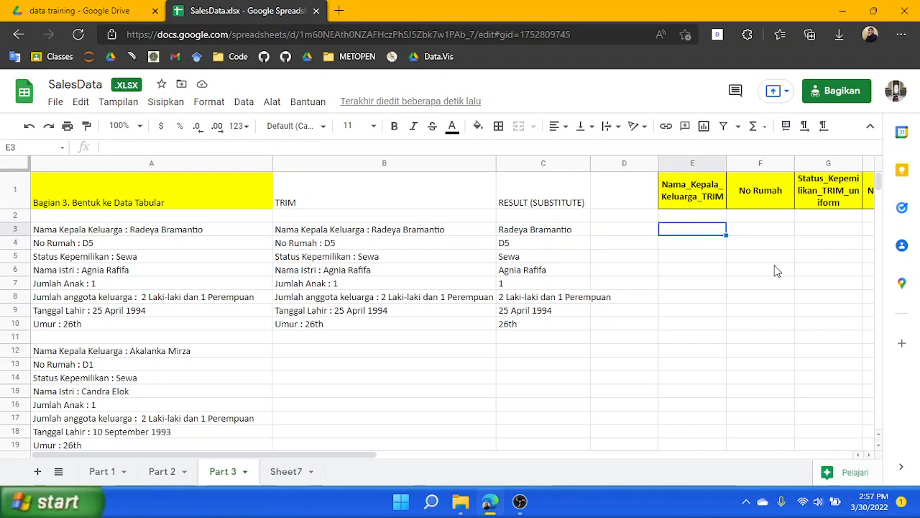
type("=TRANSPOSE(")
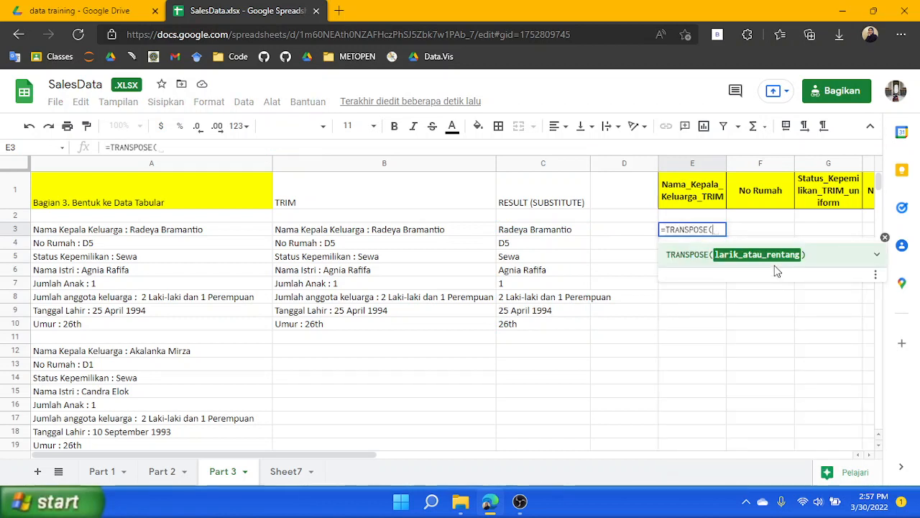
type("C")
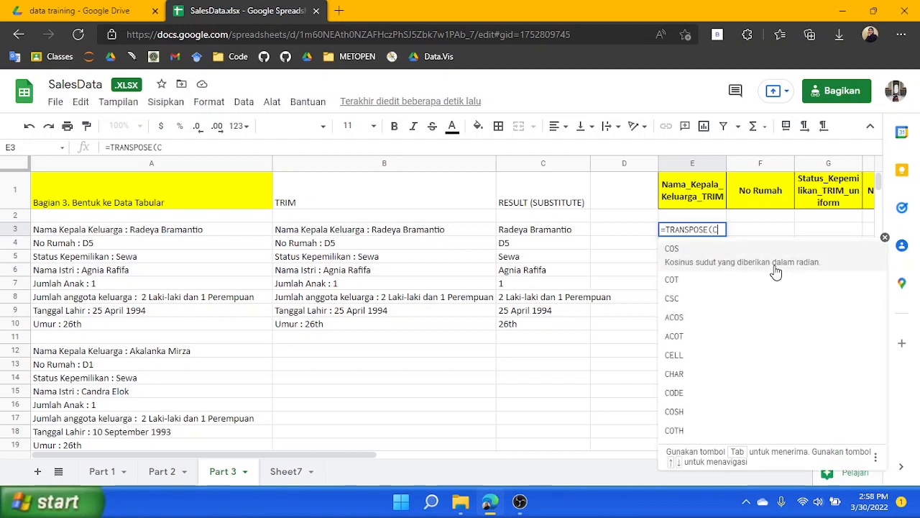
type("3")
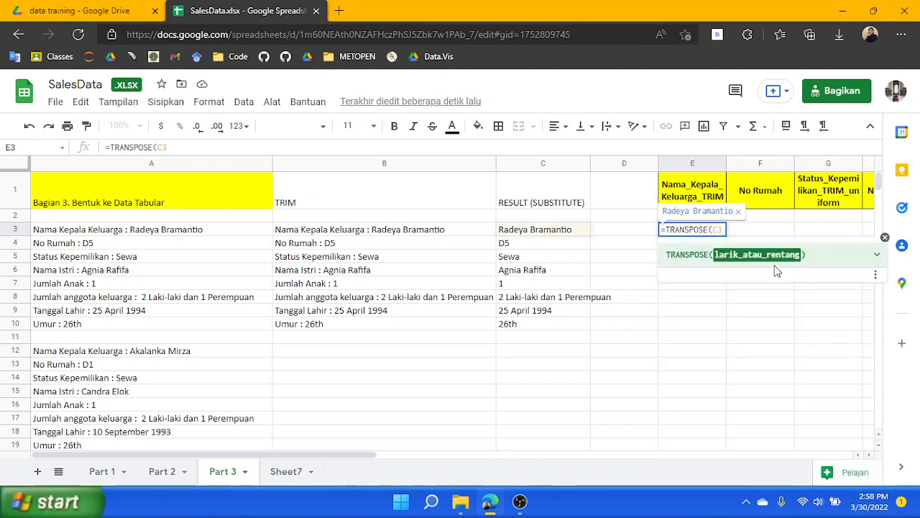
type(":")
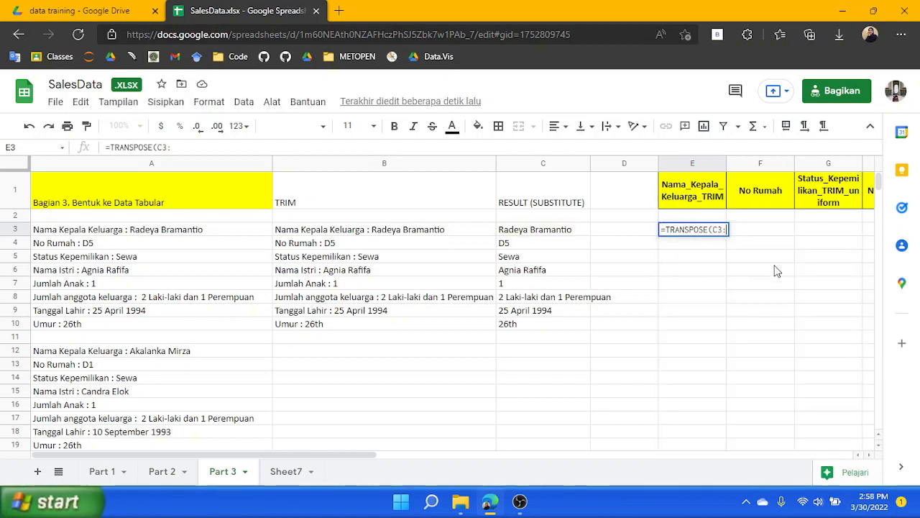
type("C10")
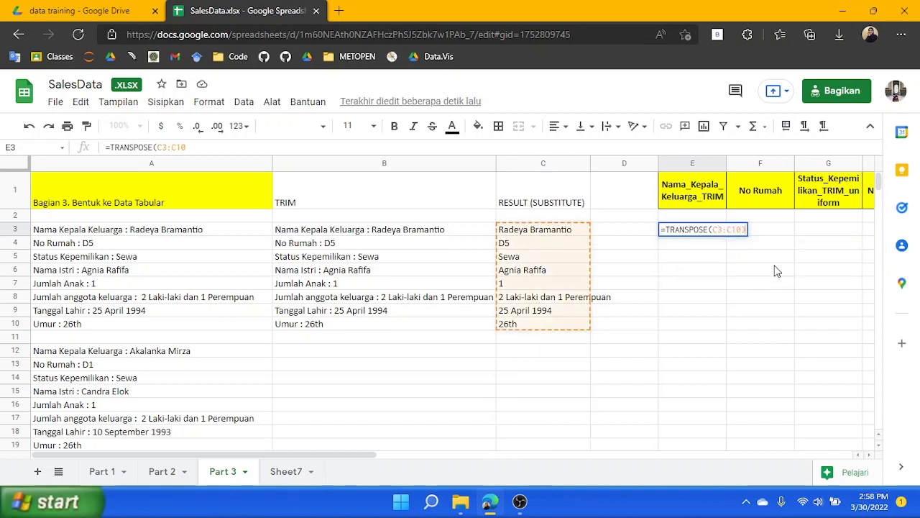
key("Return")
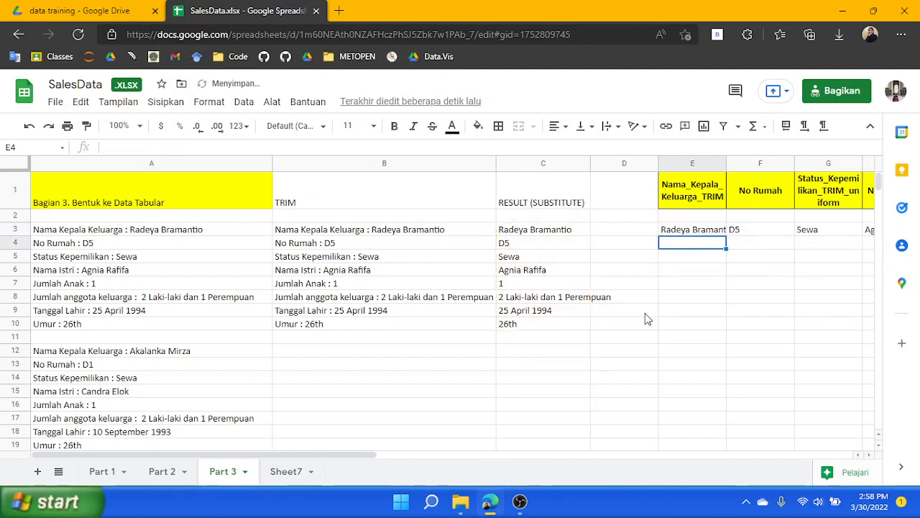
Compare the transposed values in row 3 against the column headers and the source TRIM and SUBSTITUTE cells
left_click_drag(428, 455, 598, 440)
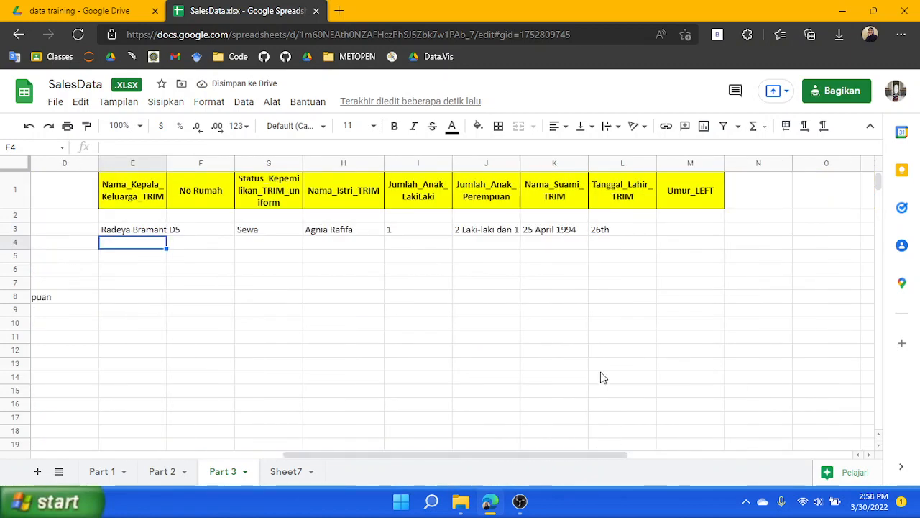
left_click(693, 207)
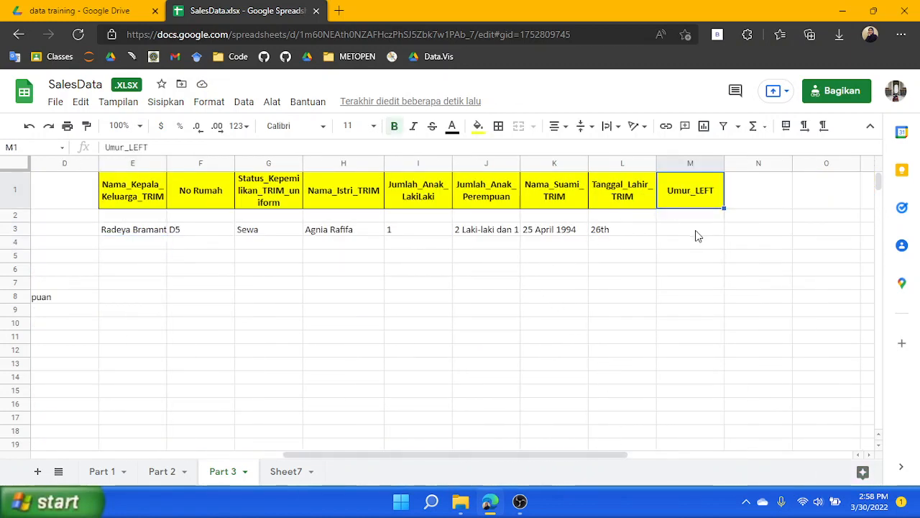
left_click(696, 234)
left_click(634, 234)
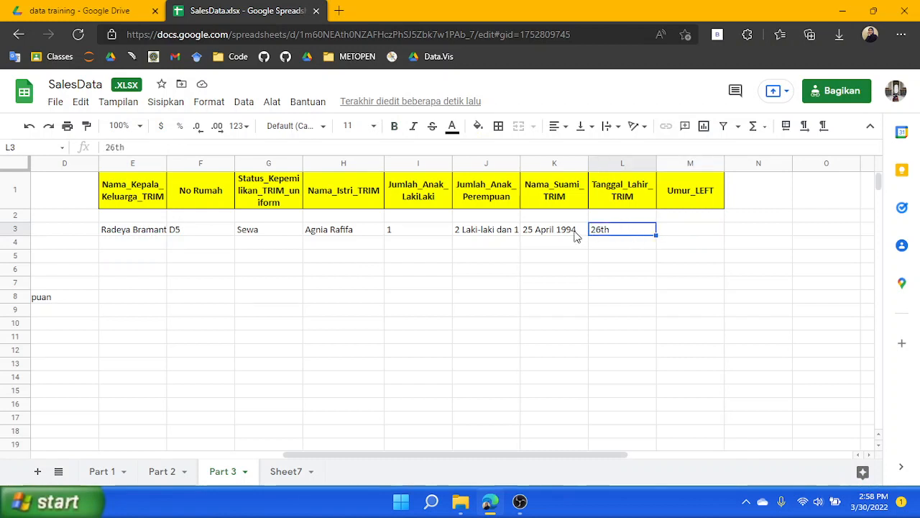
left_click(636, 199)
left_click(559, 232)
left_click(561, 205)
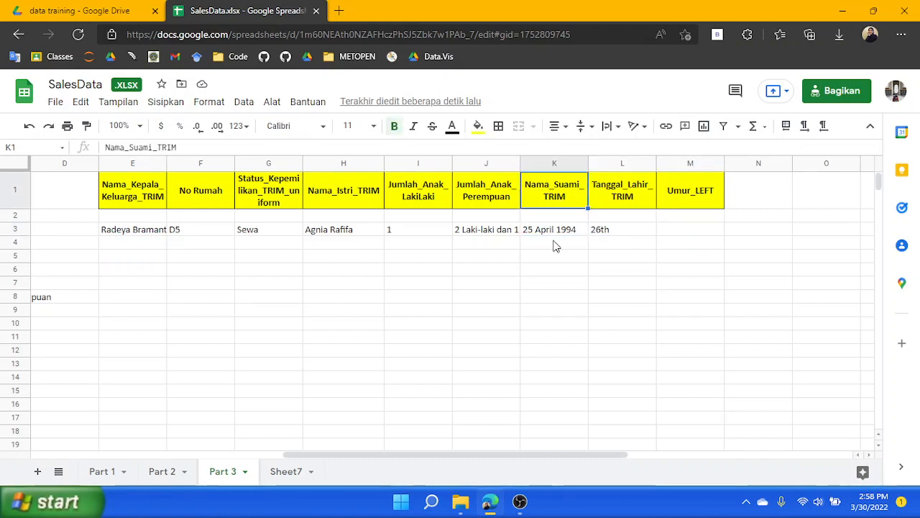
left_click(529, 233)
left_click(507, 234)
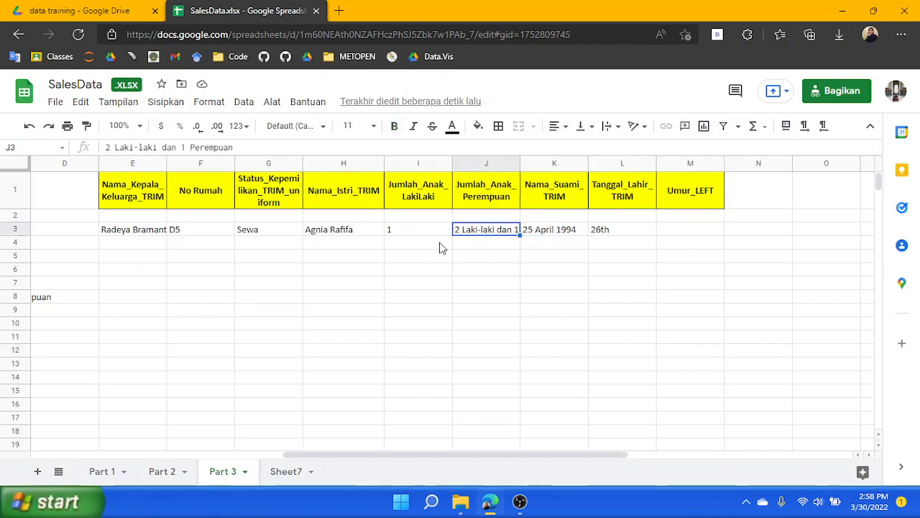
left_click(429, 204)
left_click(492, 200)
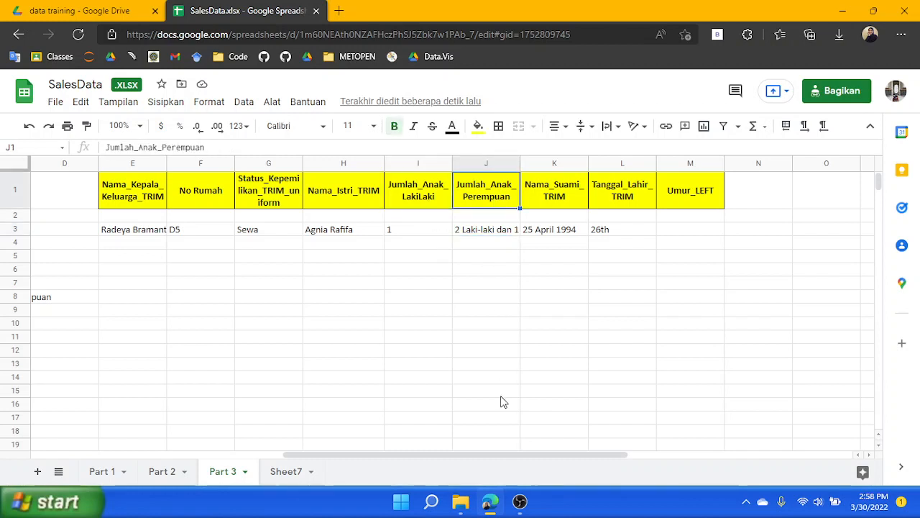
left_click_drag(492, 455, 417, 455)
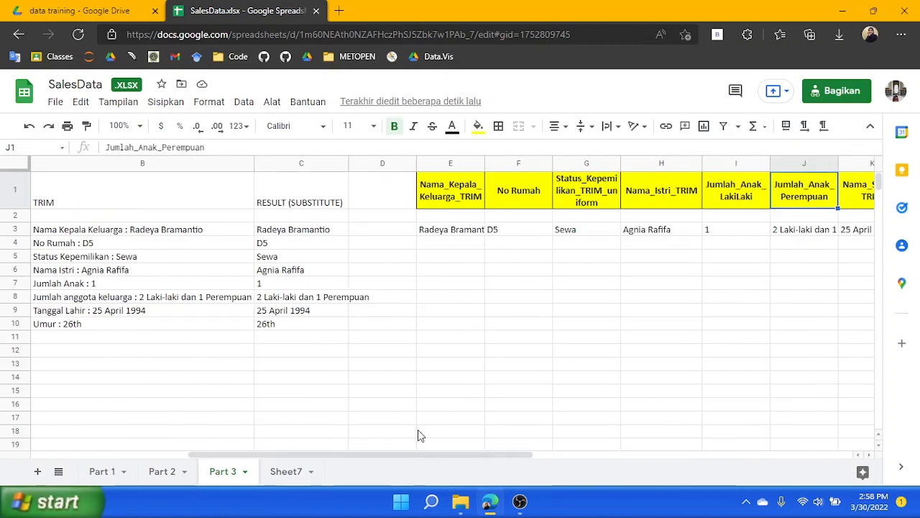
left_click(77, 284)
left_click(121, 297)
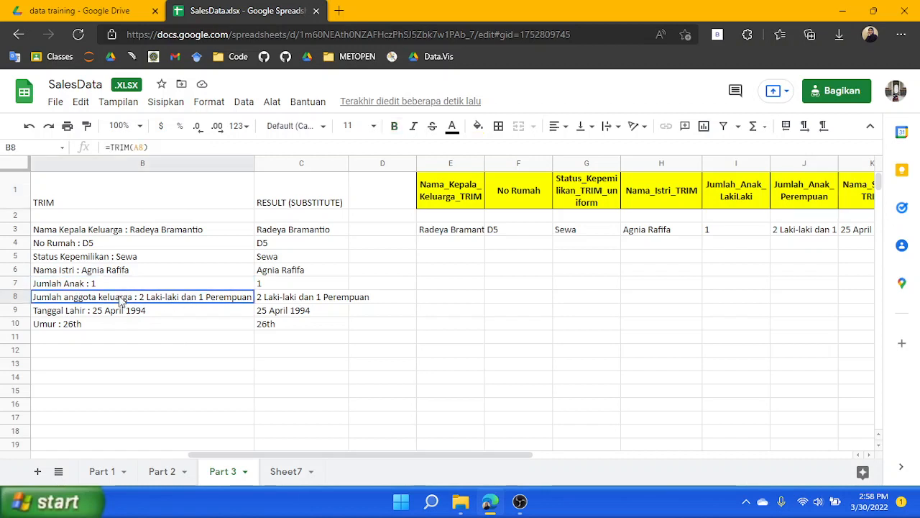
left_click(292, 297)
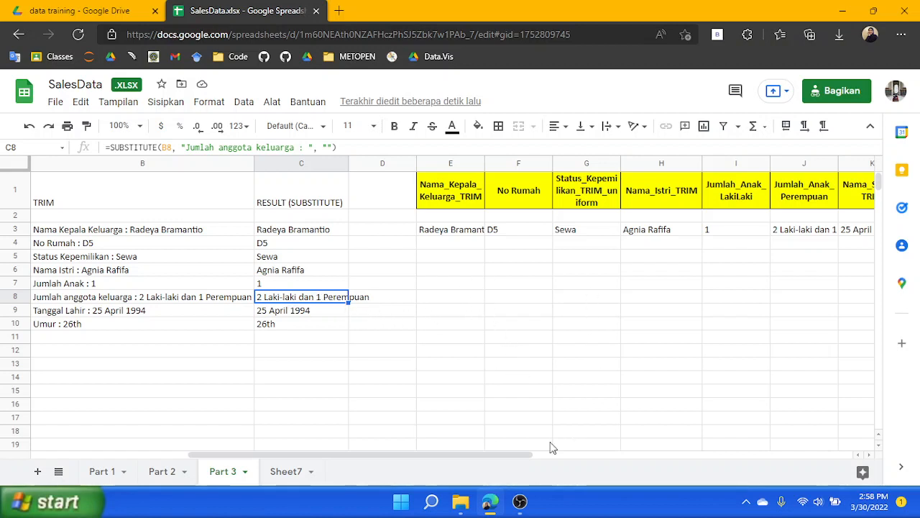
left_click_drag(482, 449, 496, 454)
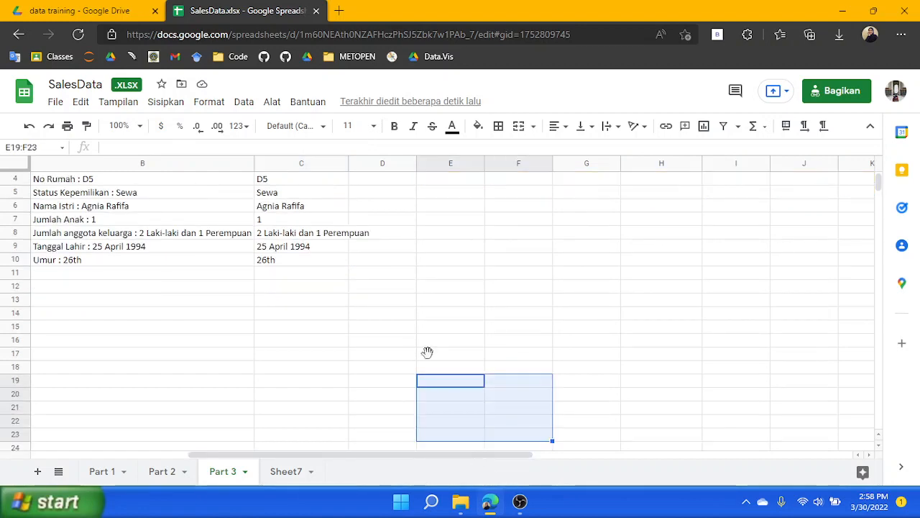
left_click(384, 269)
scroll(388, 269, "up", 2)
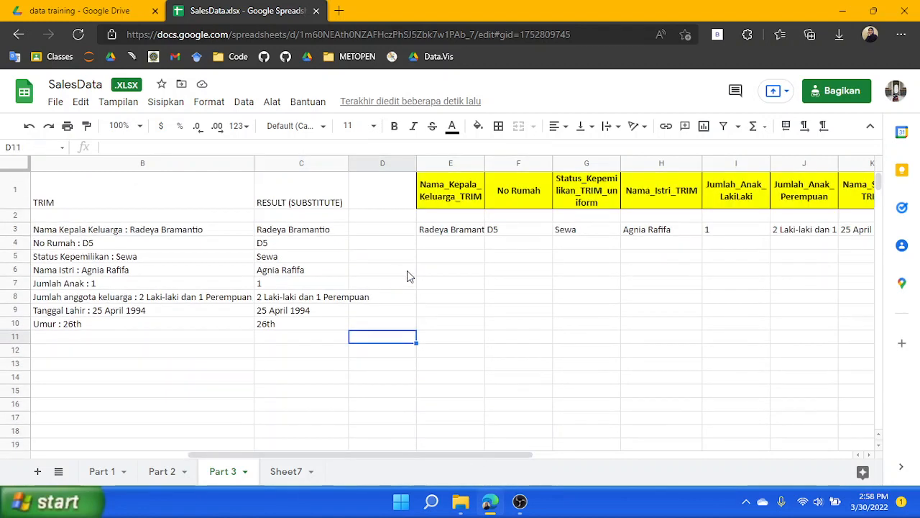
Widen columns C and D and insert a blank column to the right of column D
left_click_drag(416, 158, 498, 158)
left_click_drag(349, 160, 406, 160)
right_click(443, 167)
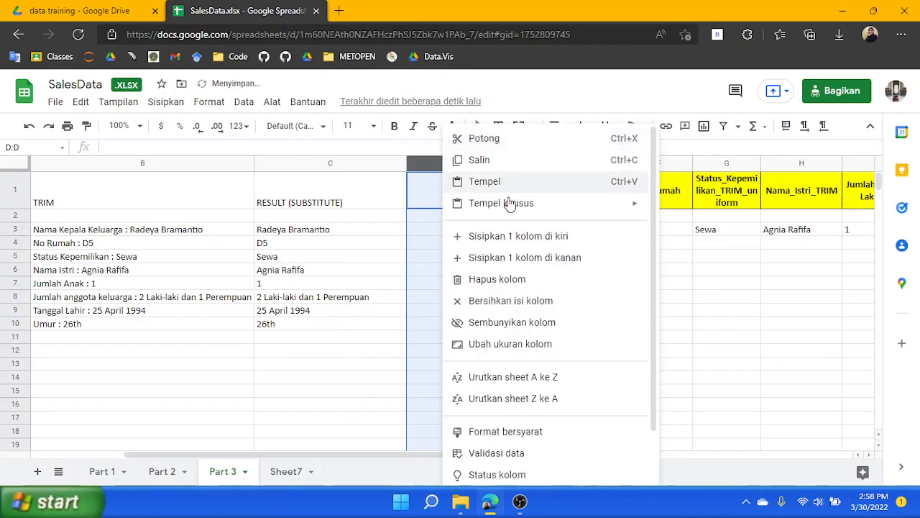
left_click(524, 265)
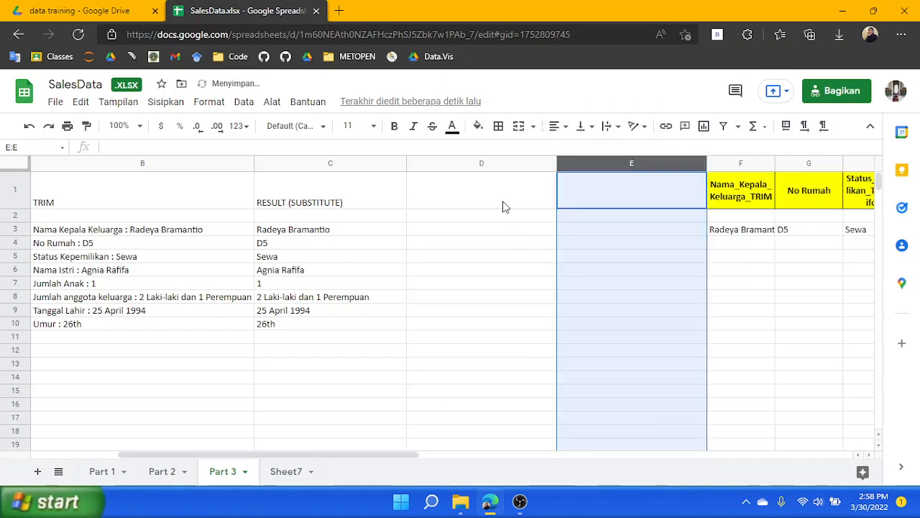
Enter the heading "Final Result" in cell E1
left_click(504, 198)
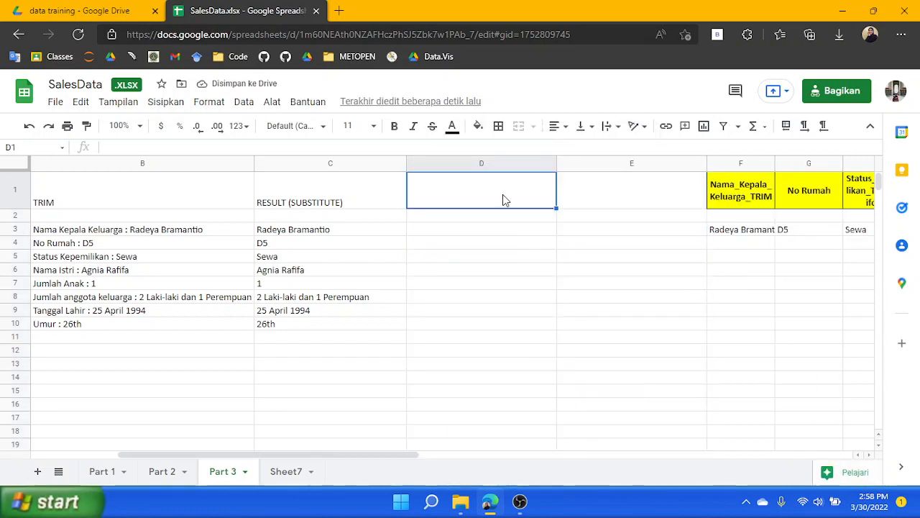
left_click(600, 200)
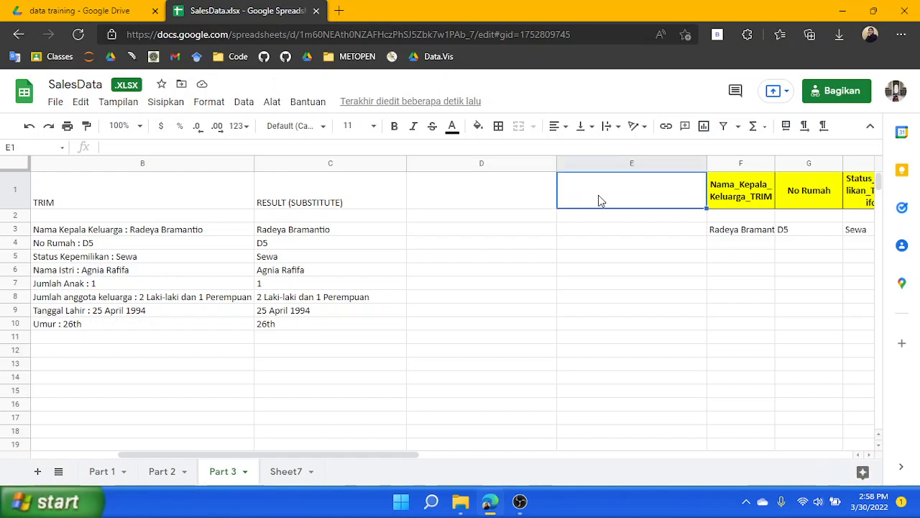
left_click(525, 198)
left_click(595, 201)
type("Final")
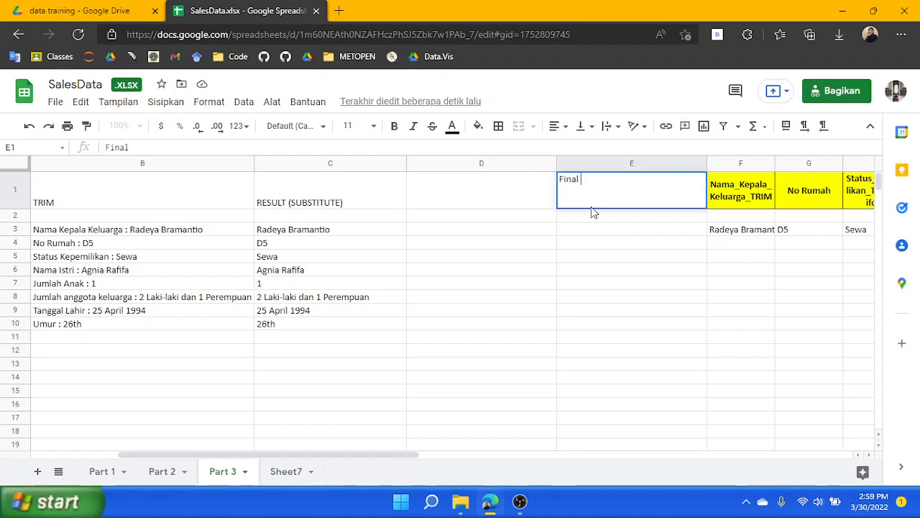
type(" Result")
Label cells D3 to D5 as "Nama KK", "No Rumah" and "Status Kepemilikkan"
left_click(465, 230)
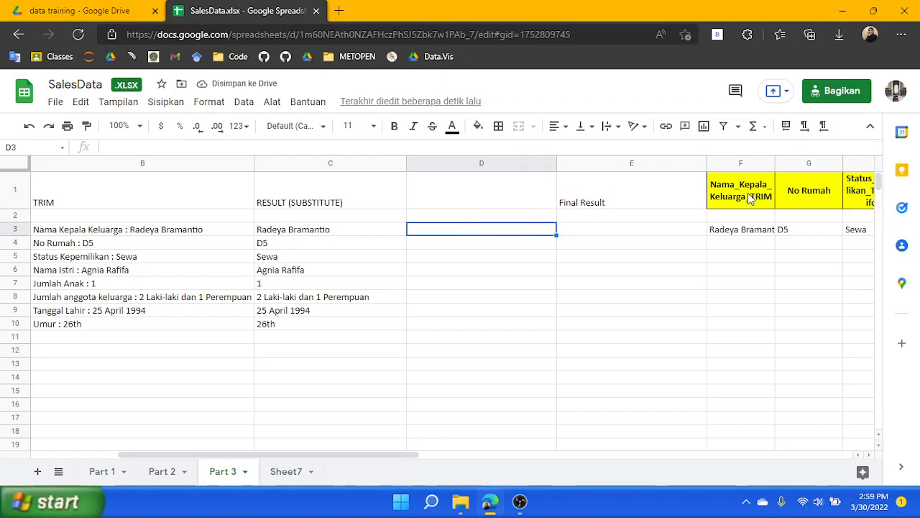
type("Nama KK")
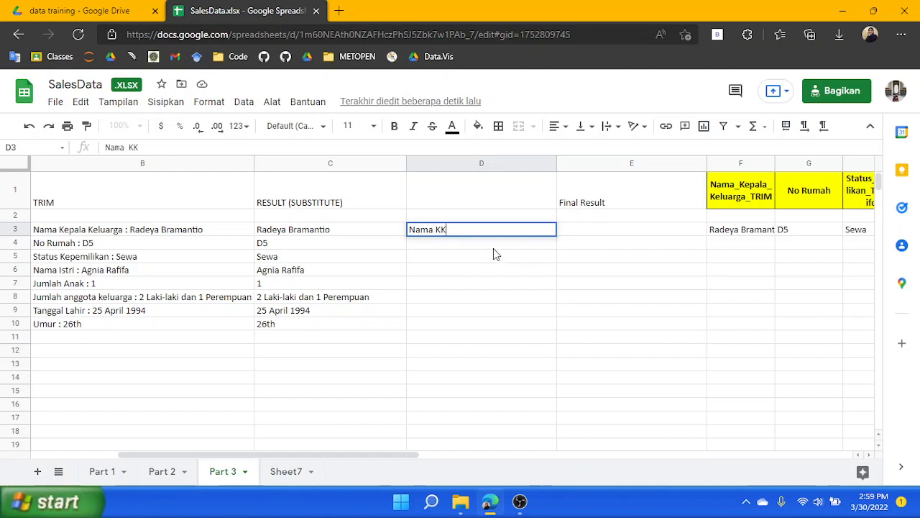
key("Return")
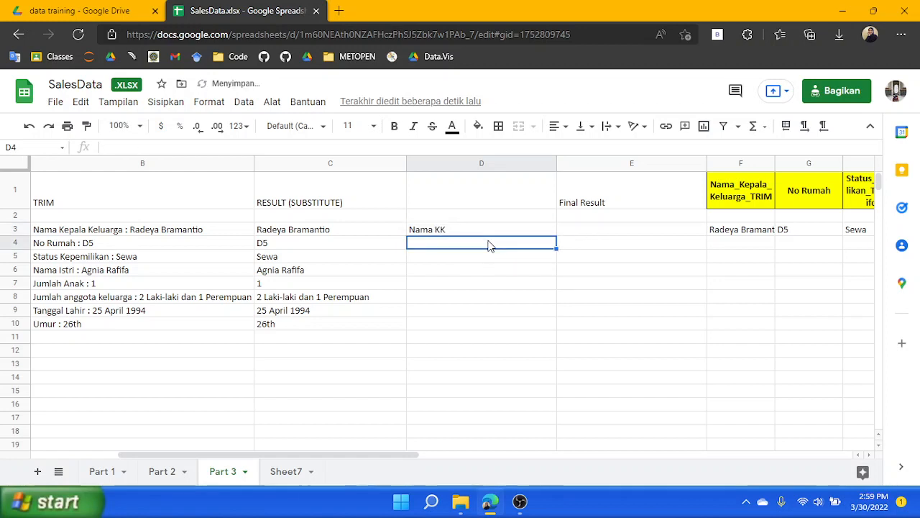
type("No Rumah")
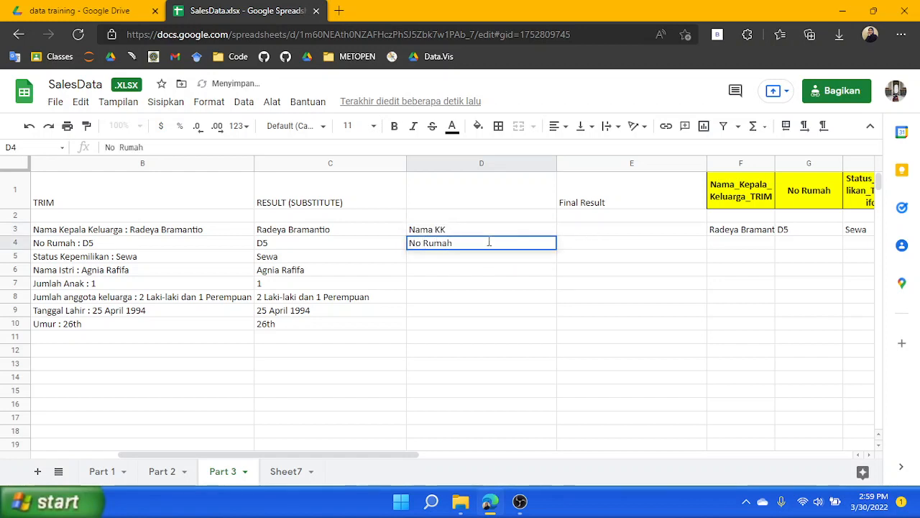
key("Return")
type("Status")
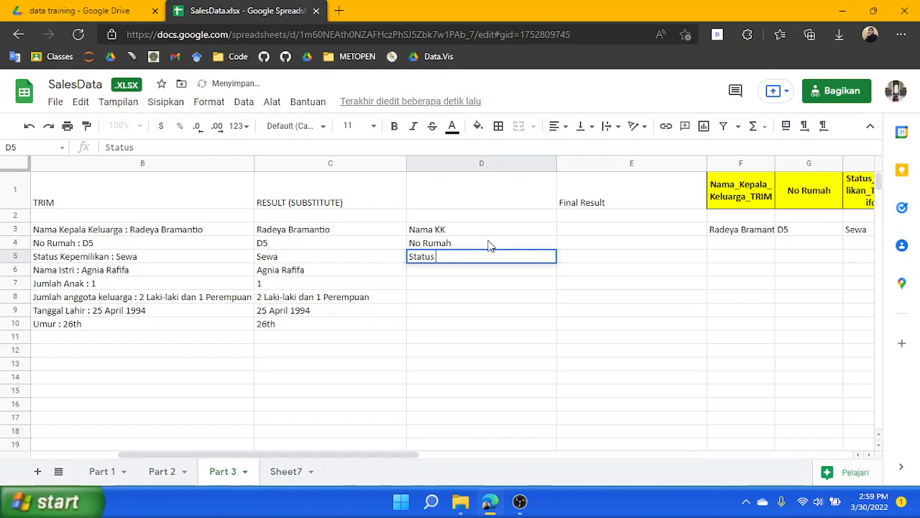
type(" Kepemilikkan")
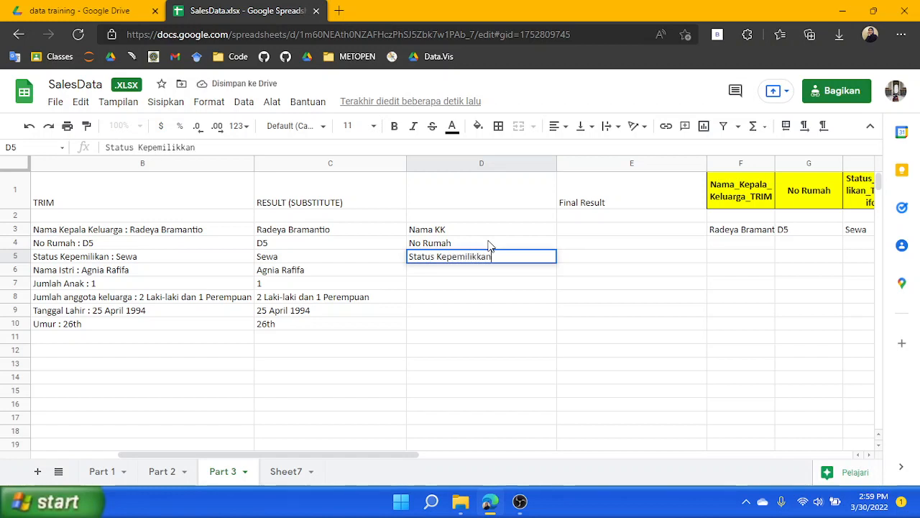
key("Return")
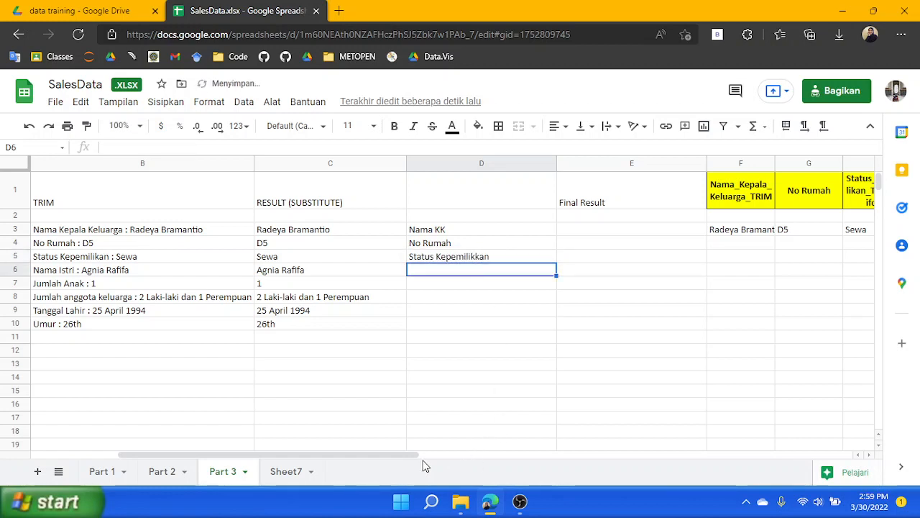
Check the yellow header names, then label cell D6 as "Nama Istri"
left_click_drag(417, 454, 706, 455)
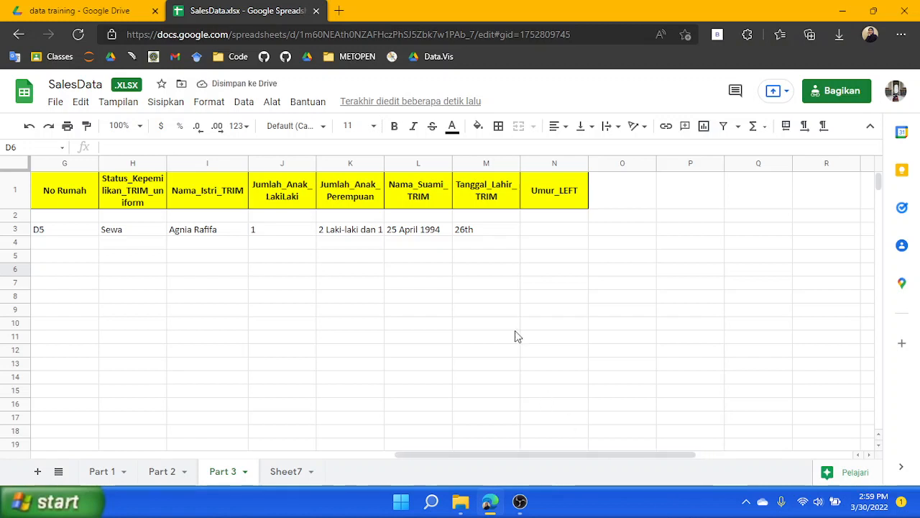
left_click(218, 216)
key("Left")
key("Left")
key("Left")
key("Left")
key("Left")
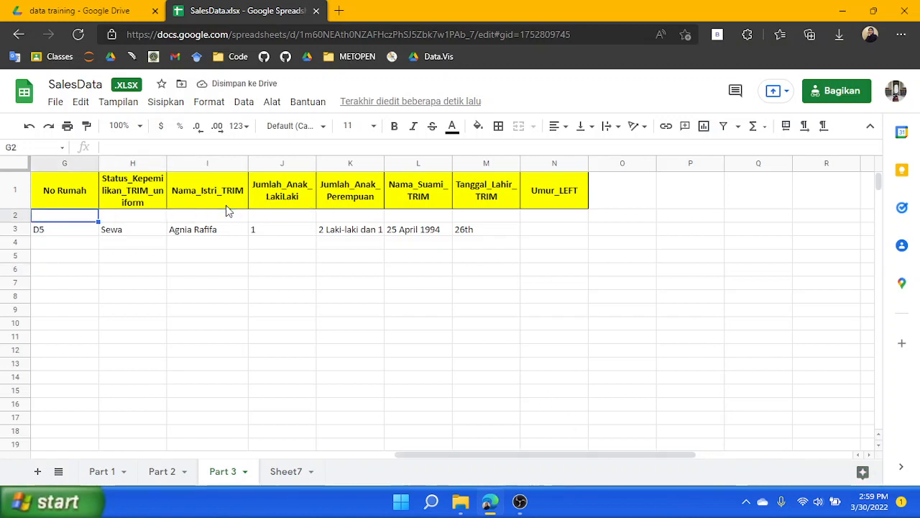
left_click(119, 271)
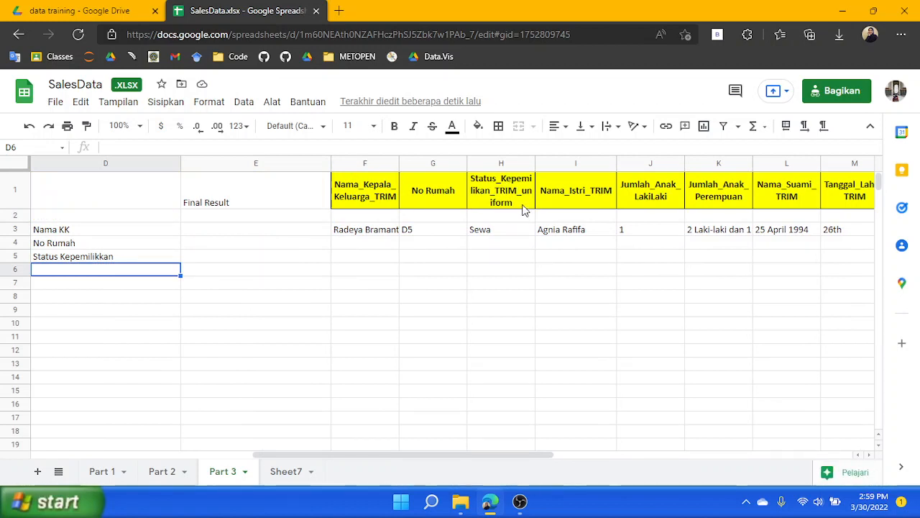
type("Nama Ist")
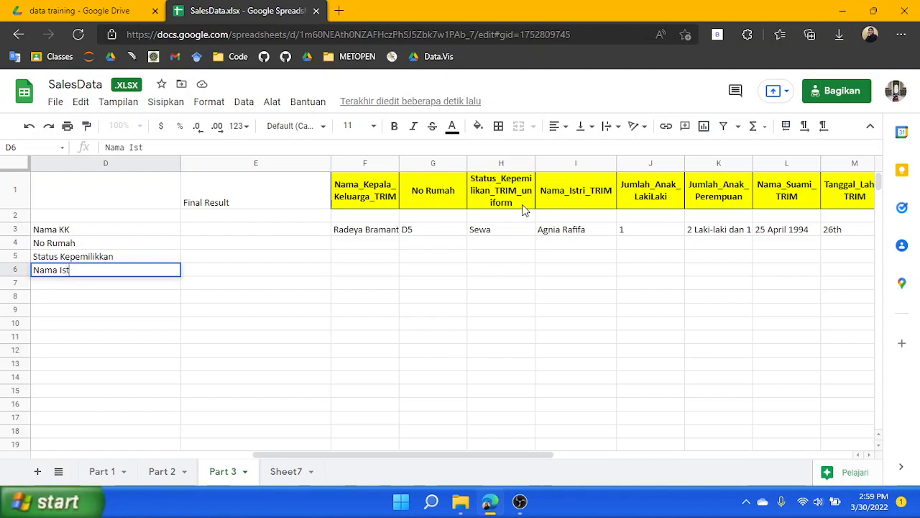
type("ri")
key("Return")
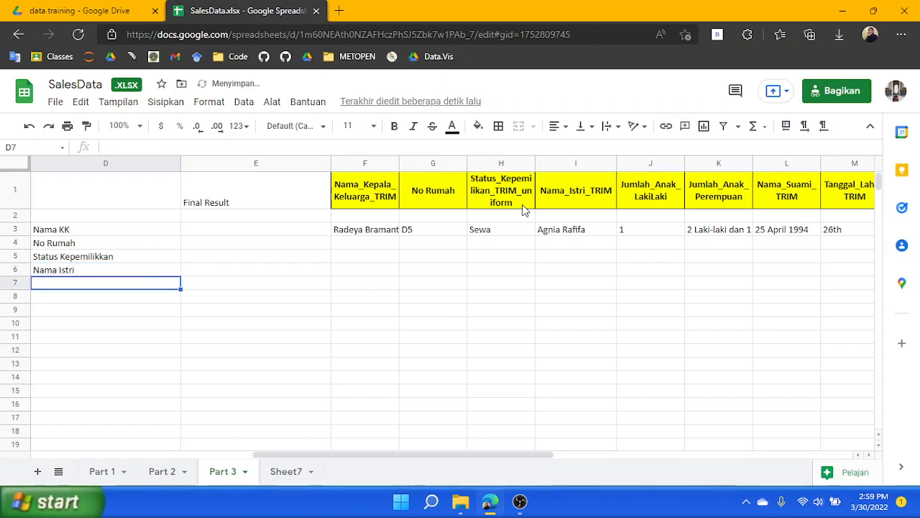
Label cell D7 as "Jumlah Anak Laki-laki"
type("Jumlah")
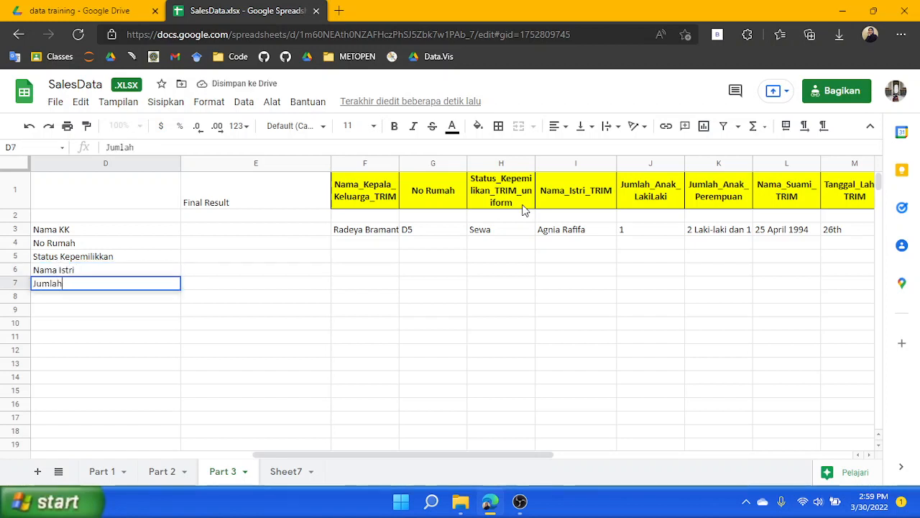
type(" Aak")
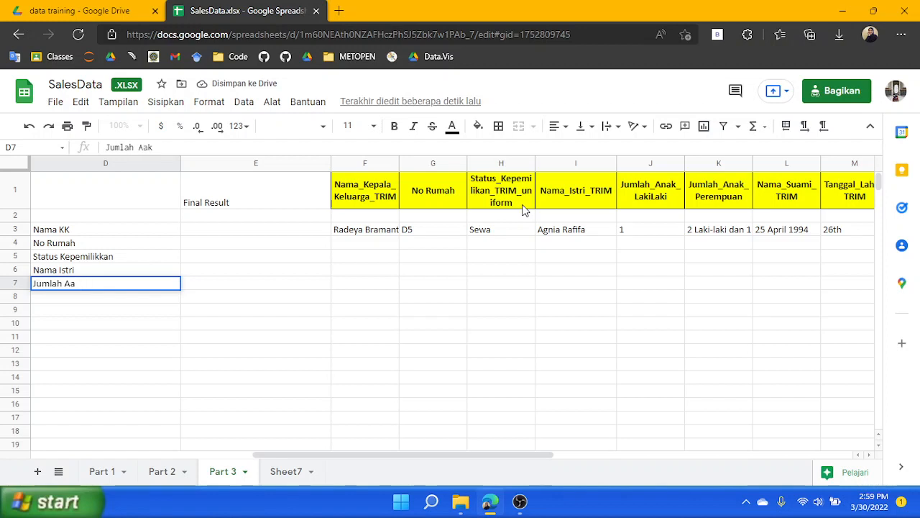
key("BackSpace")
key("BackSpace")
type("nak Laki")
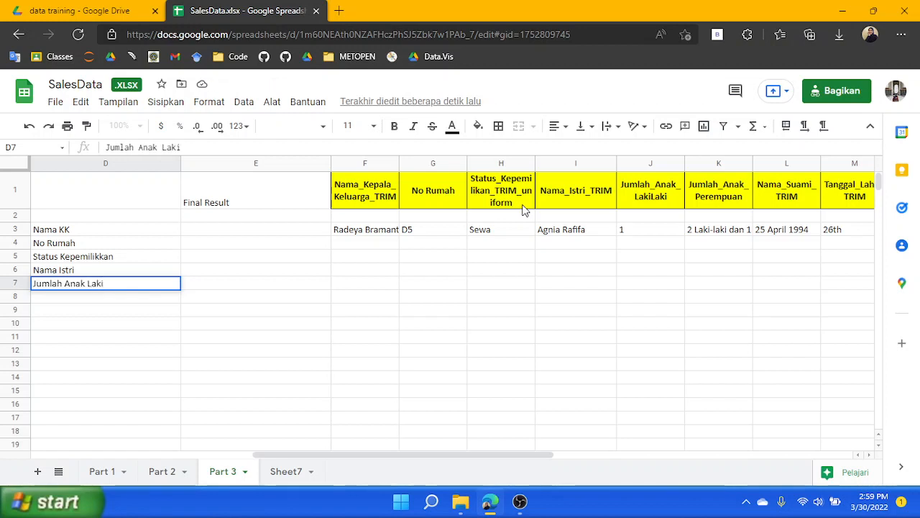
type("-laki")
key("Return")
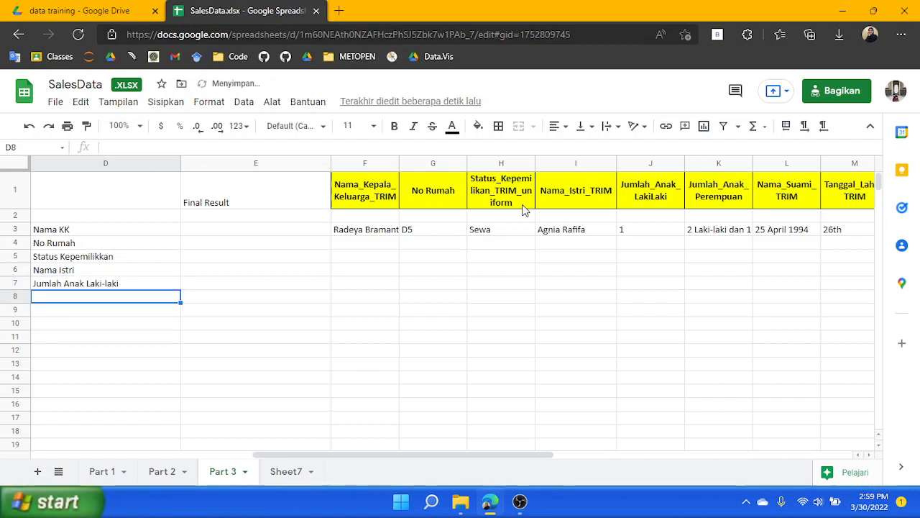
Label cell D8 as "Jumlah Anak Perempuan"
type("Jul")
key("BackSpace")
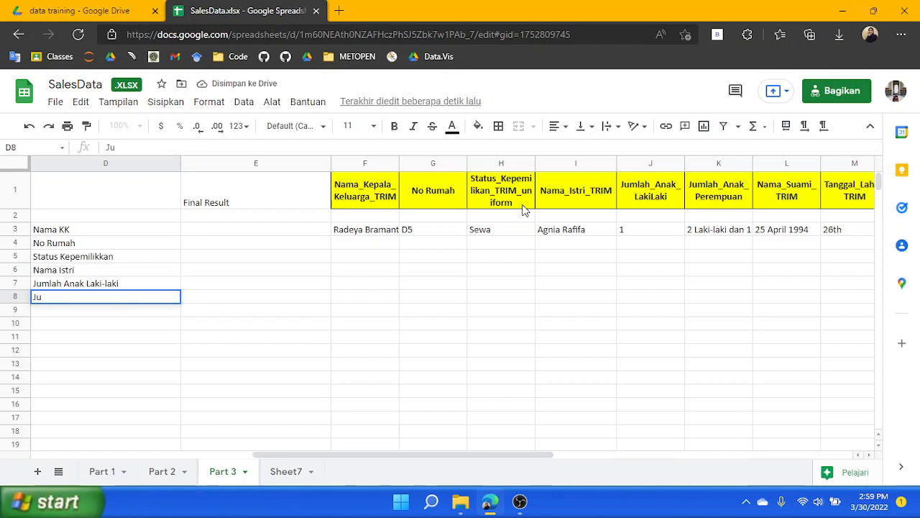
type("mlah AN")
key("BackSpace")
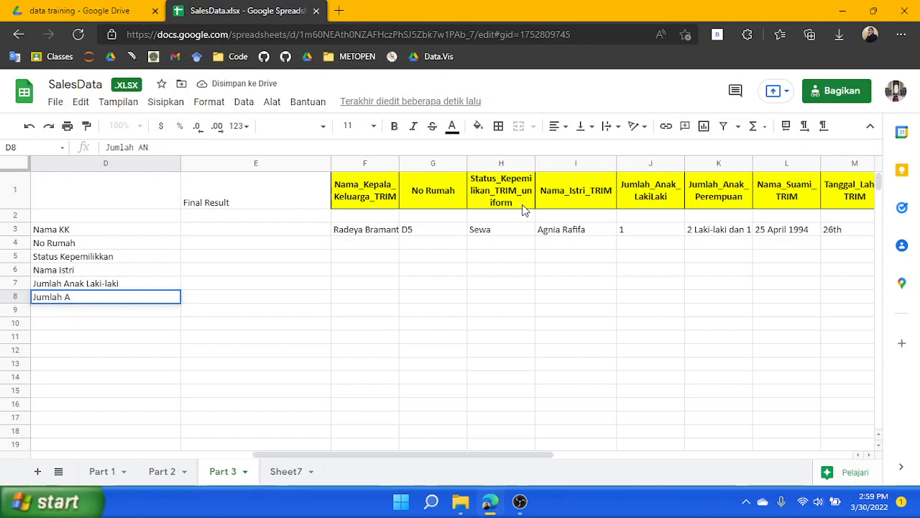
type("nak Perempuan")
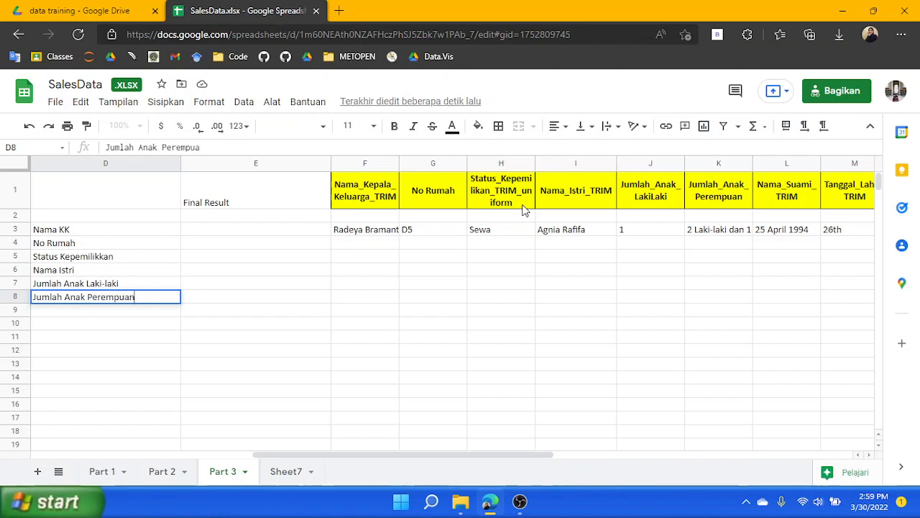
key("Return")
Label cell D9 as "Nama Suami"
key("Right")
key("Down")
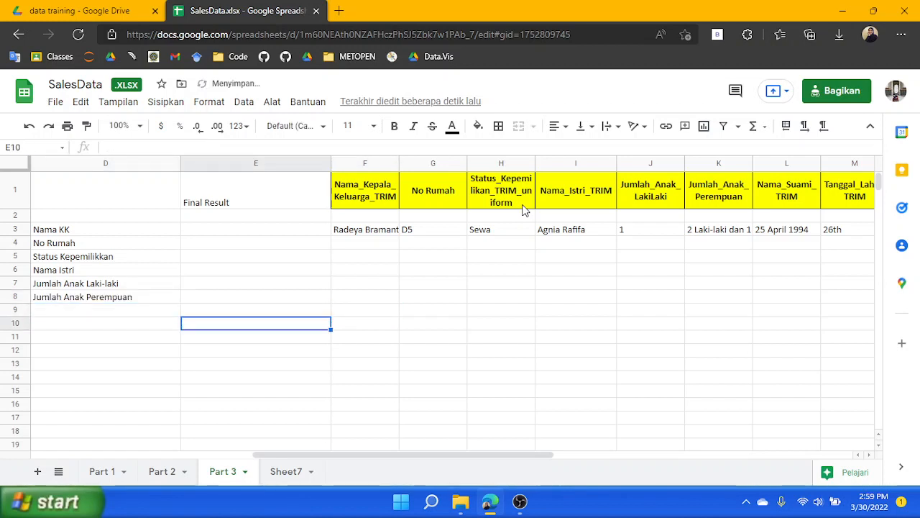
key("Up")
key("Left")
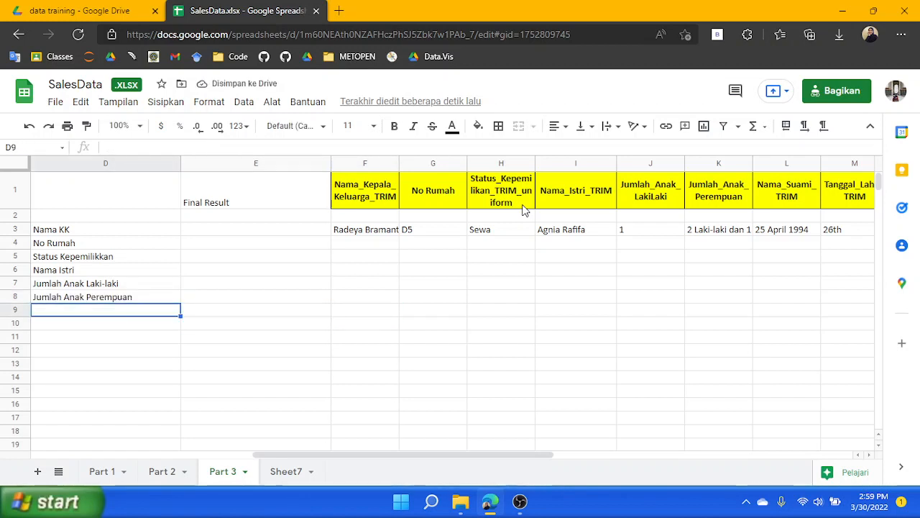
type("Nama Suami")
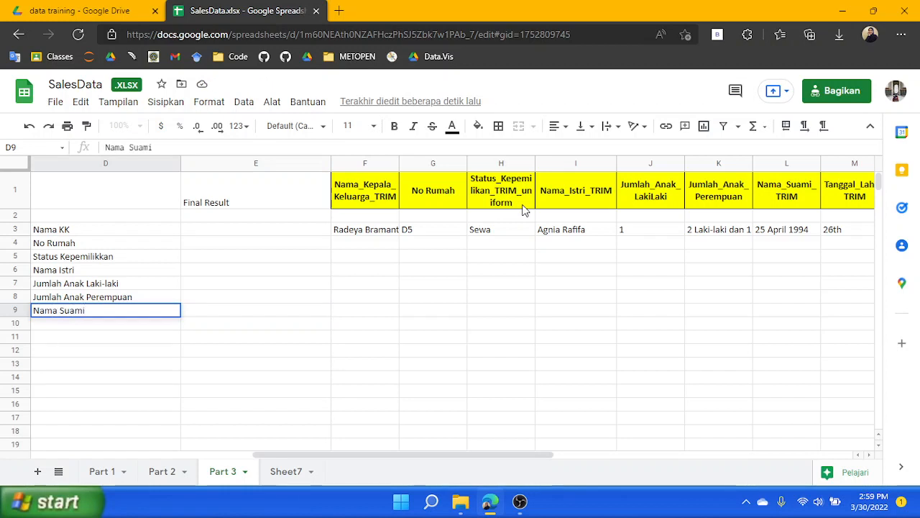
key("Return")
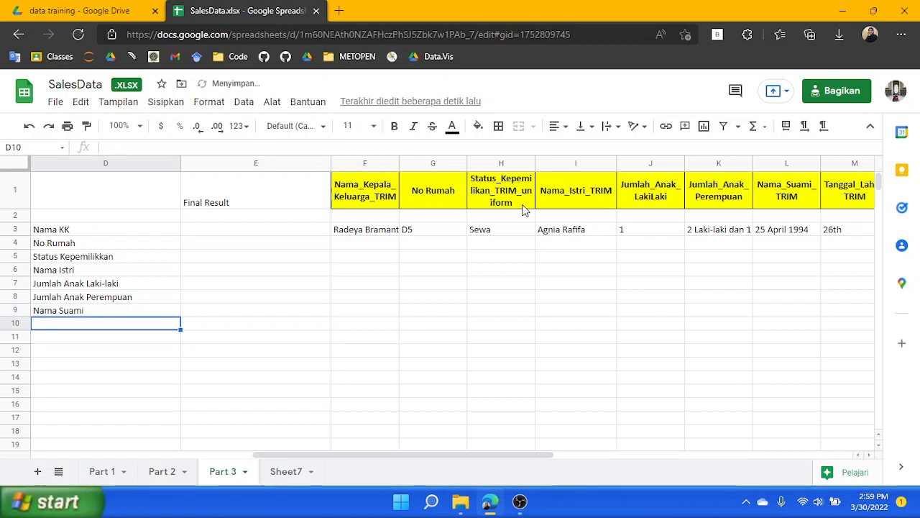
Label cell D10 as "Tanggal Lahir"
type("Tanggal Lahi")
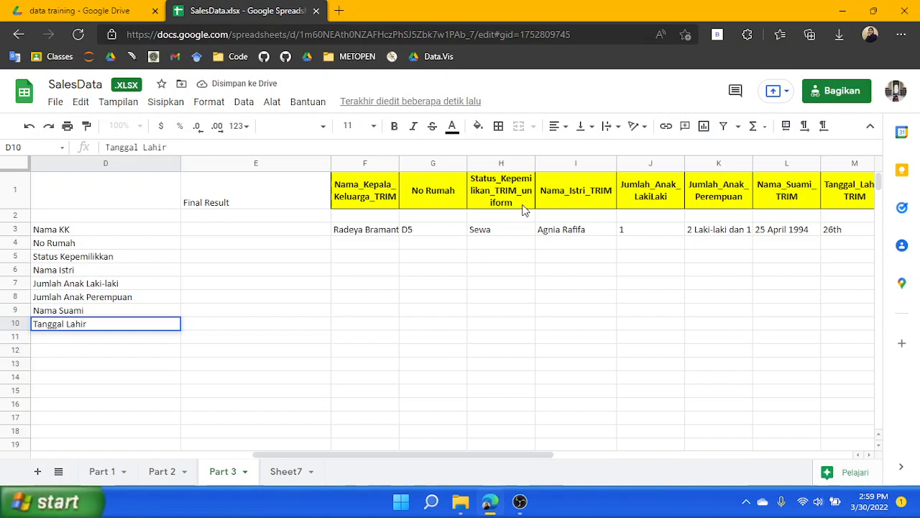
type("r")
key("Return")
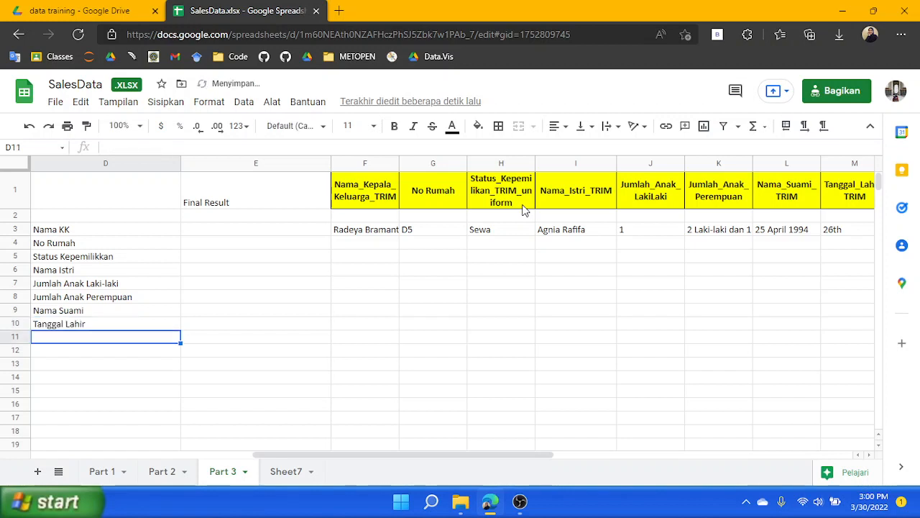
Check the remaining yellow column headers and return to the next empty label cell, D11
left_click(868, 191)
key("Right")
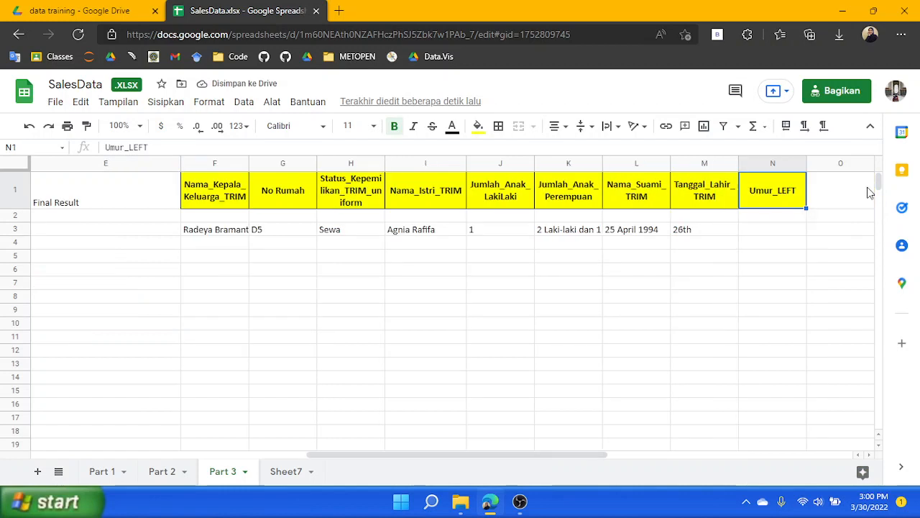
key("Left")
left_click(108, 192)
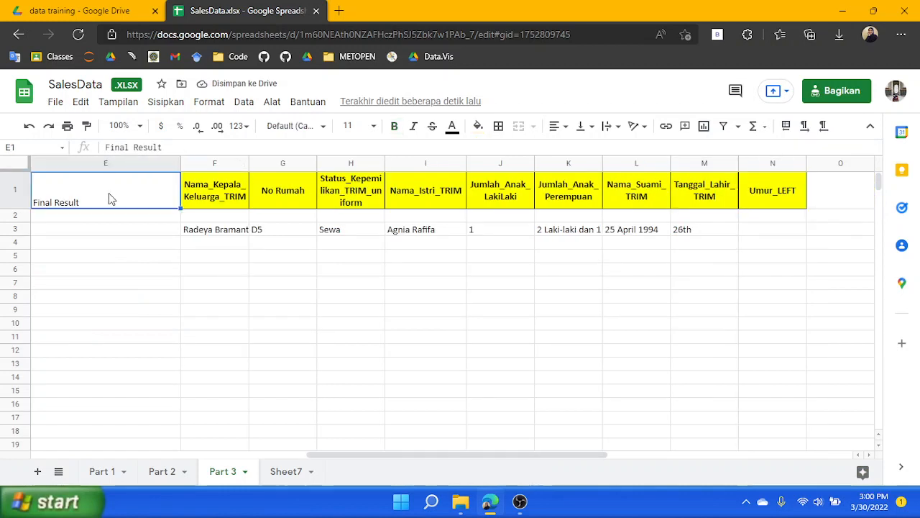
key("Left")
key("Down")
key("Down")
key("Down")
key("Down")
key("Down")
key("Down")
key("Down")
key("Down")
key("Down")
key("Down")
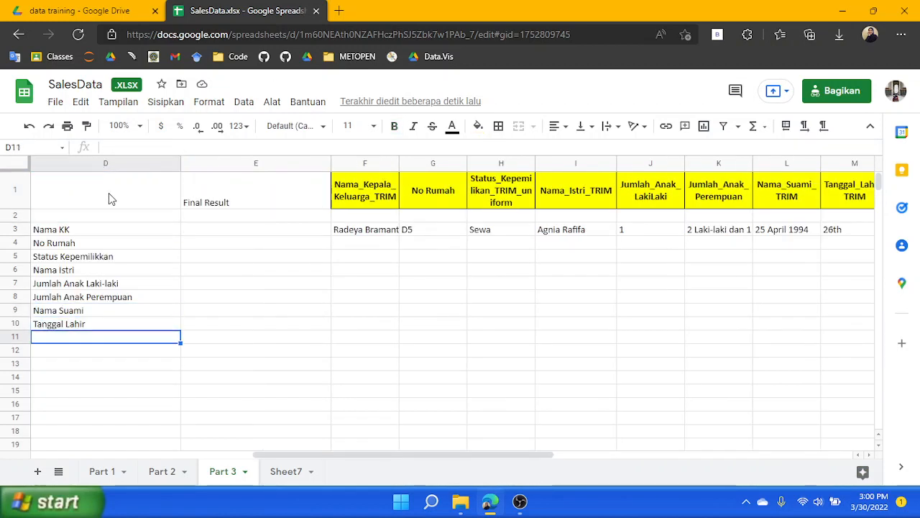
Label cell D11 as "Umur"
type("Umur")
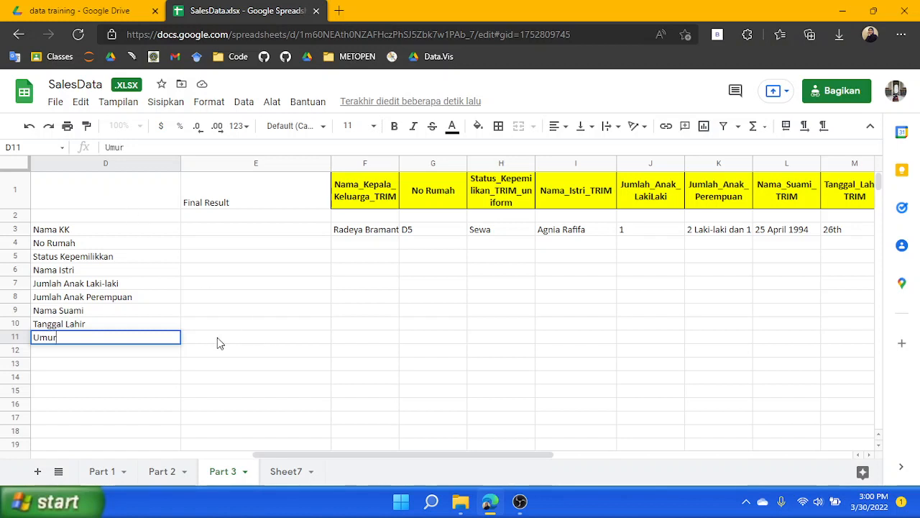
left_click(207, 340)
Fill the Nama KK row across D3:E3 with orange
left_click_drag(86, 220, 122, 229)
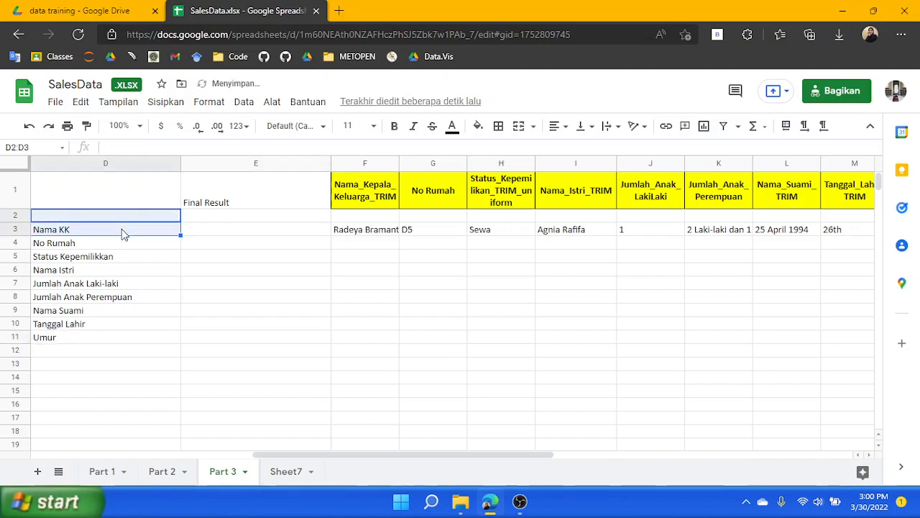
left_click(122, 229)
left_click(217, 229, "shift")
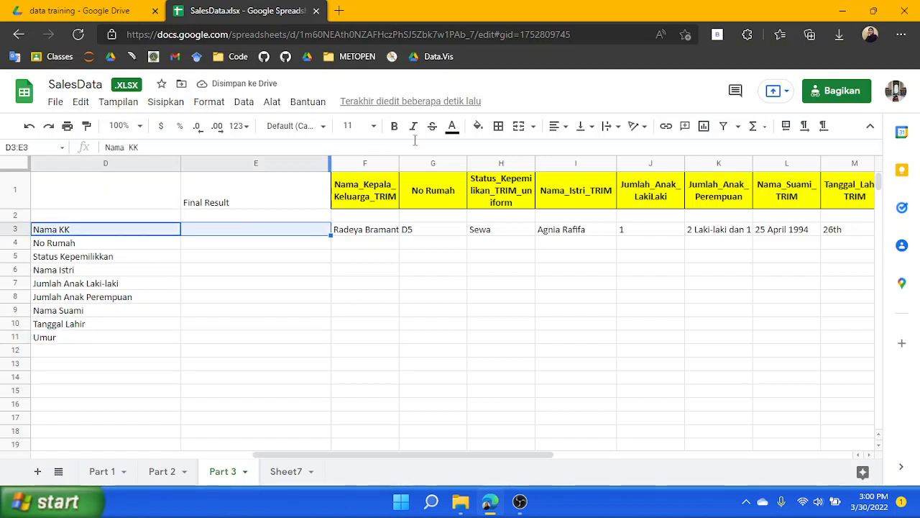
left_click(477, 126)
left_click(530, 167)
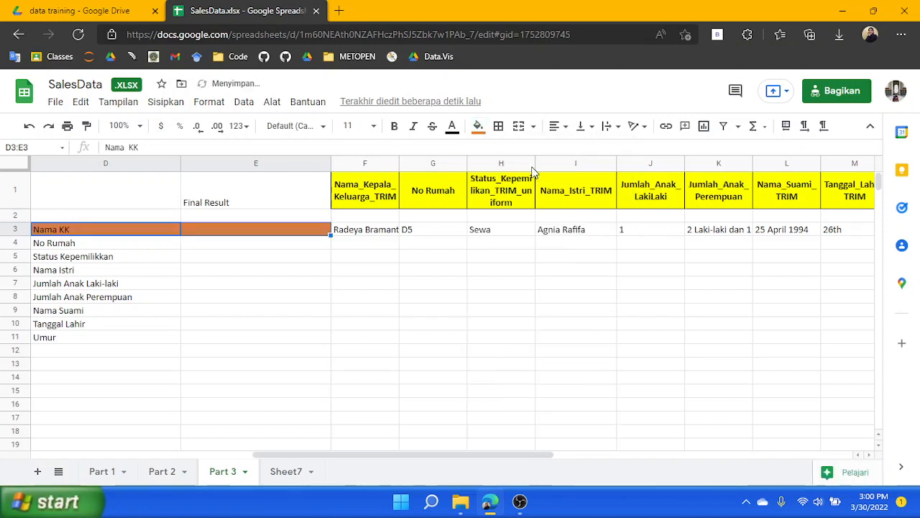
left_click(404, 288)
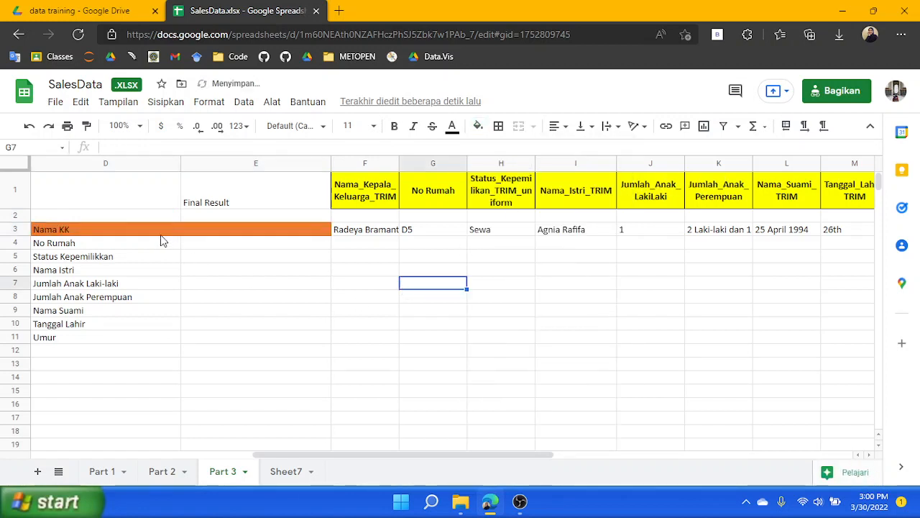
Link E3 to the cleaned head-of-family name with =C3
left_click(253, 237)
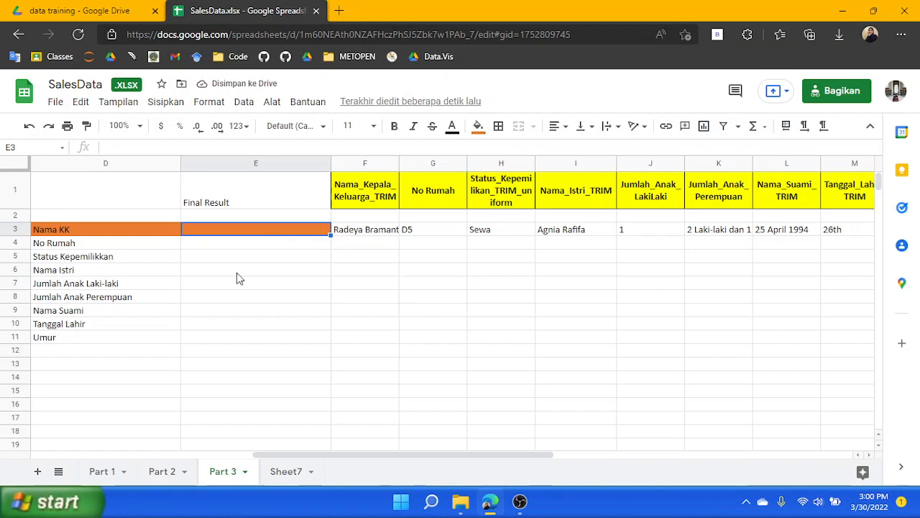
left_click_drag(324, 457, 257, 464)
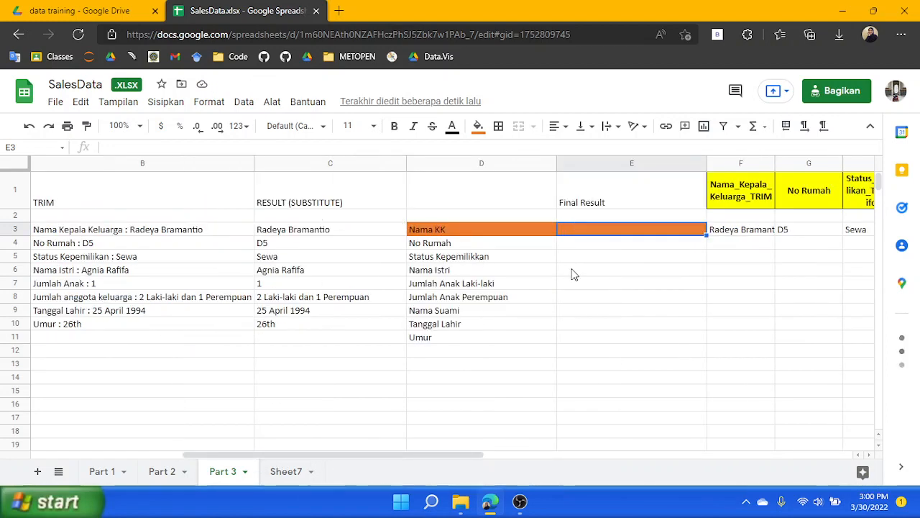
type("Rad")
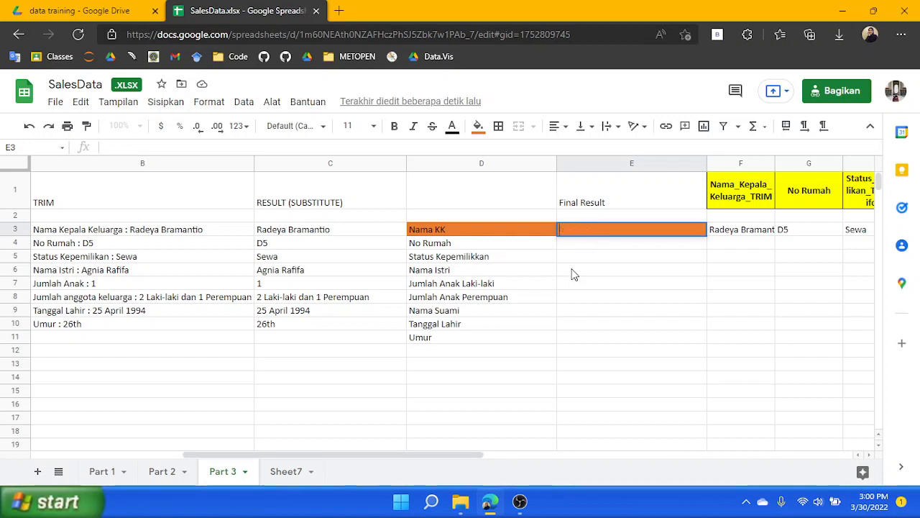
type("Rad")
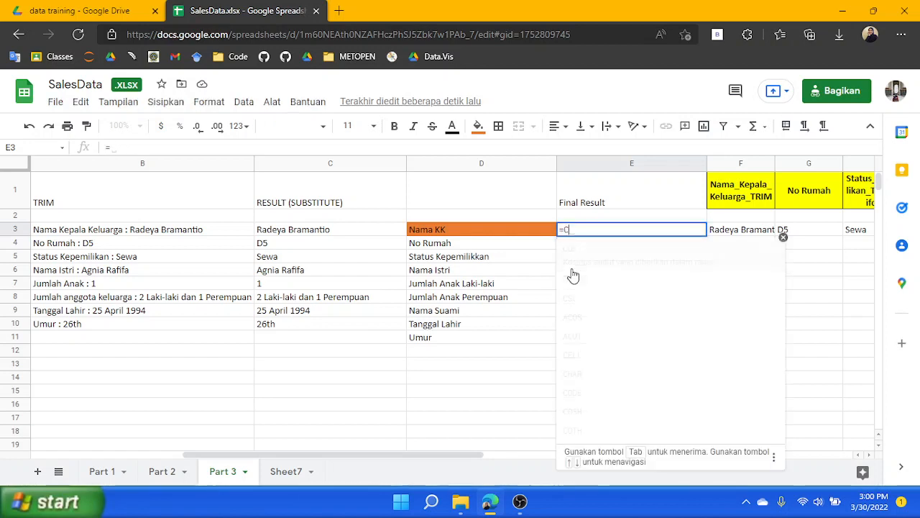
key("Return")
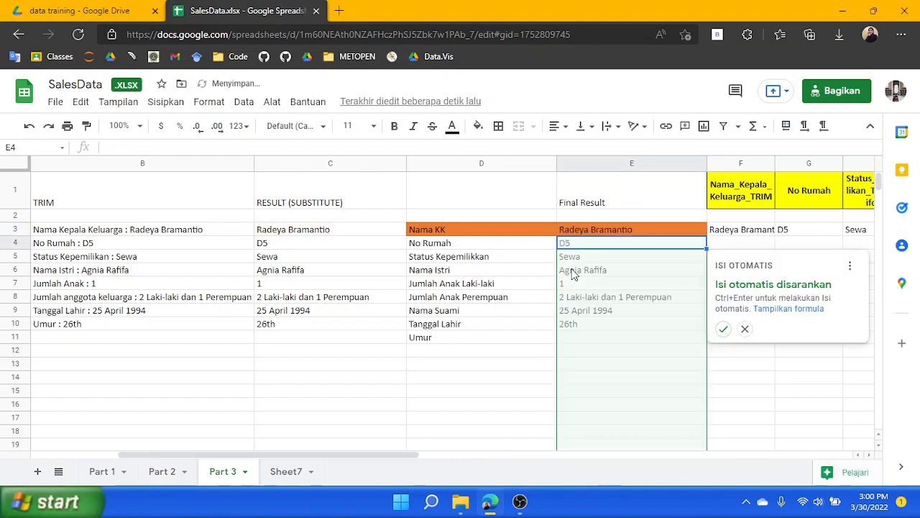
left_click(723, 329)
left_click(589, 255)
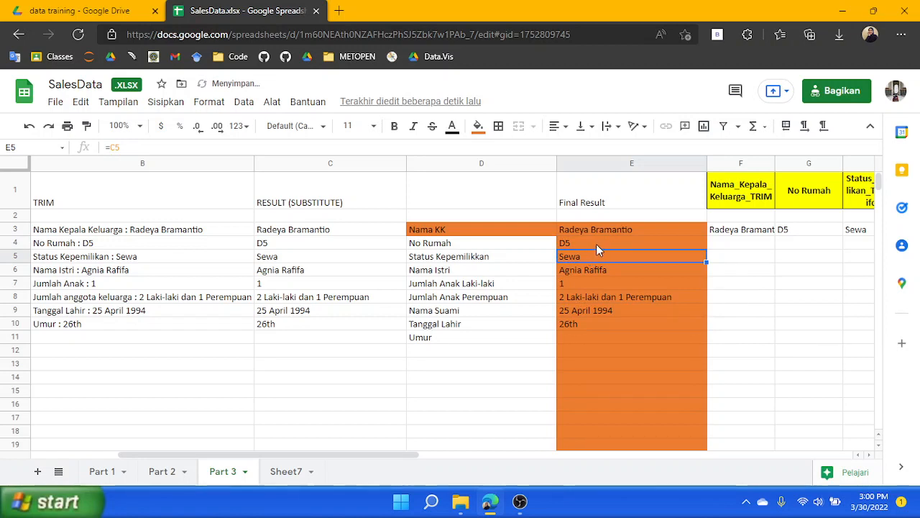
key("ctrl+z")
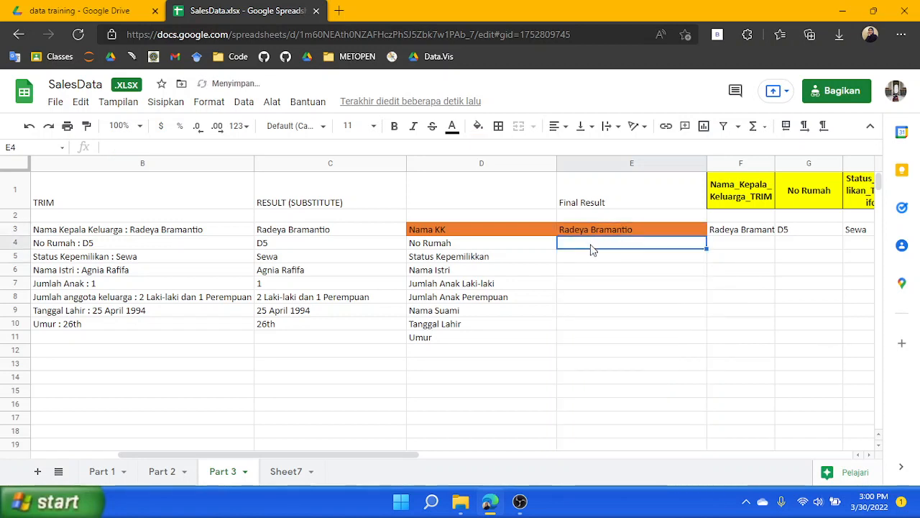
Enter =C4 in E4 and accept the autofill suggestion down to row 10
type("=C")
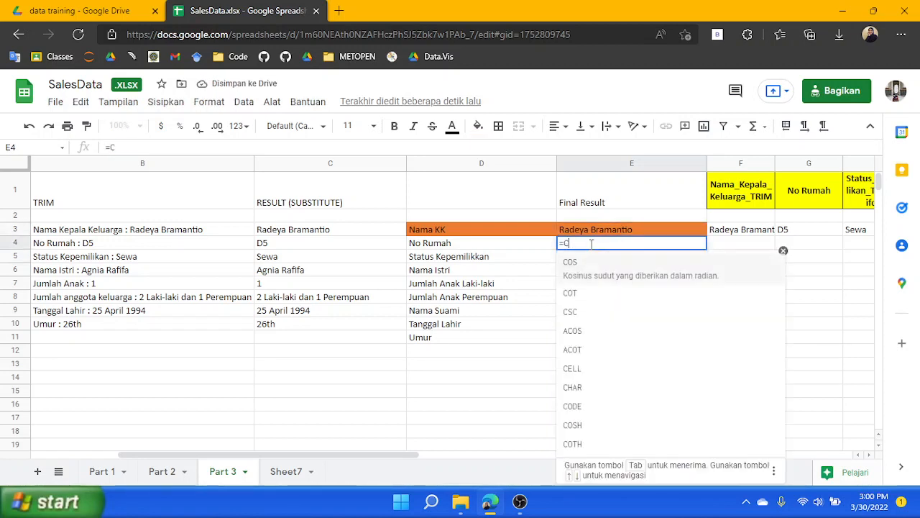
type("4")
key("Return")
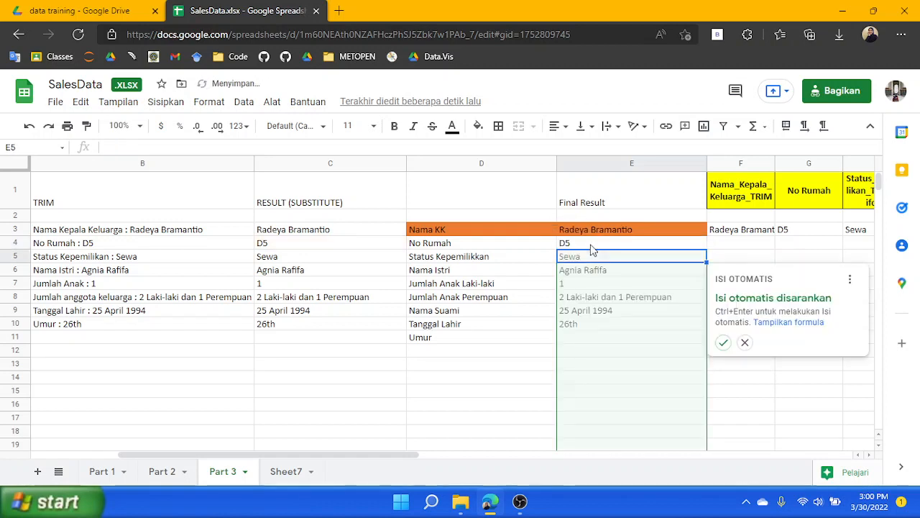
left_click(724, 345)
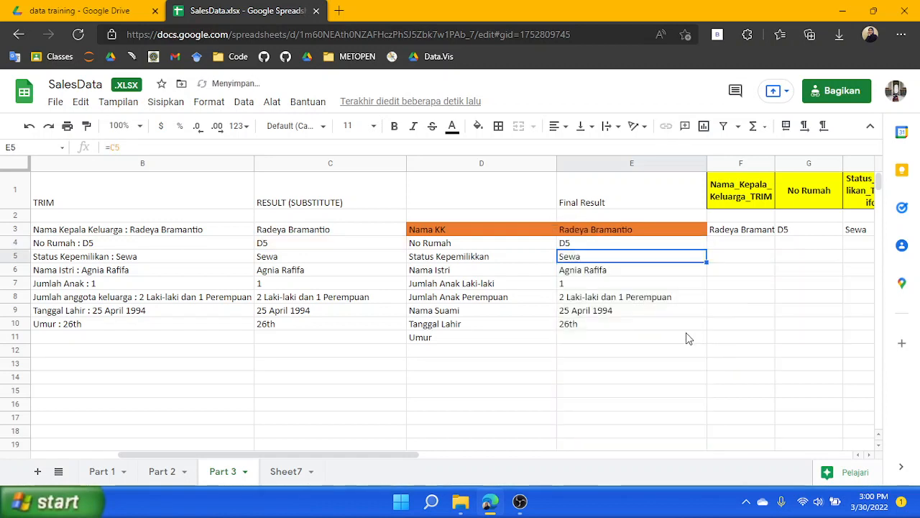
Replace the Jumlah Anak Laki-laki result in E7 with the formula =LEFT(C8,2)
left_click(593, 279)
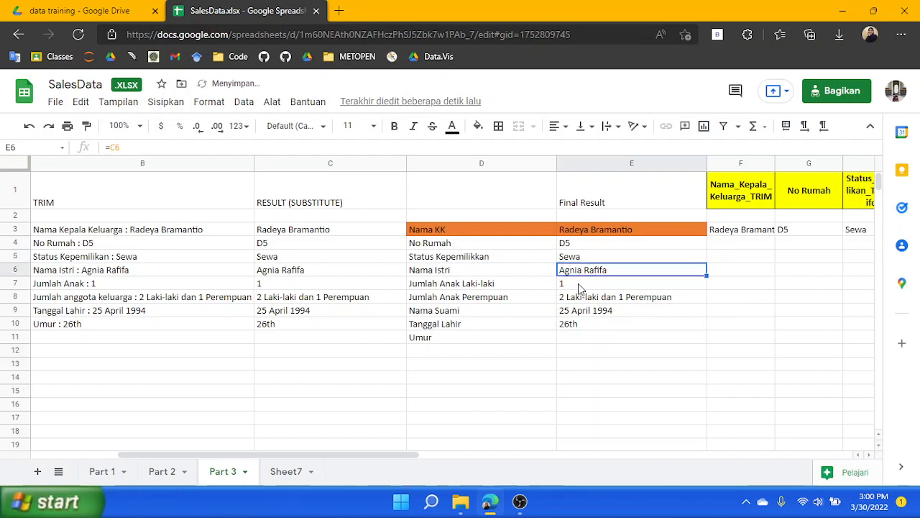
left_click(581, 288)
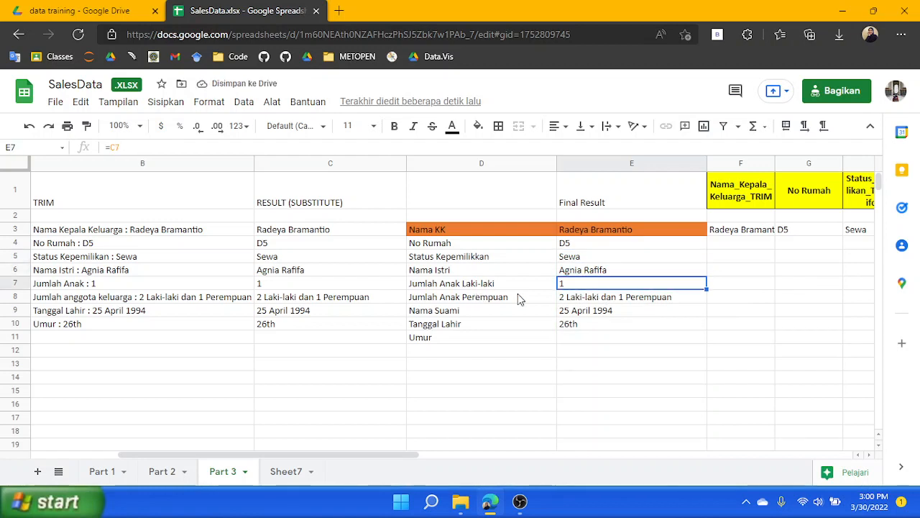
double_click(584, 284)
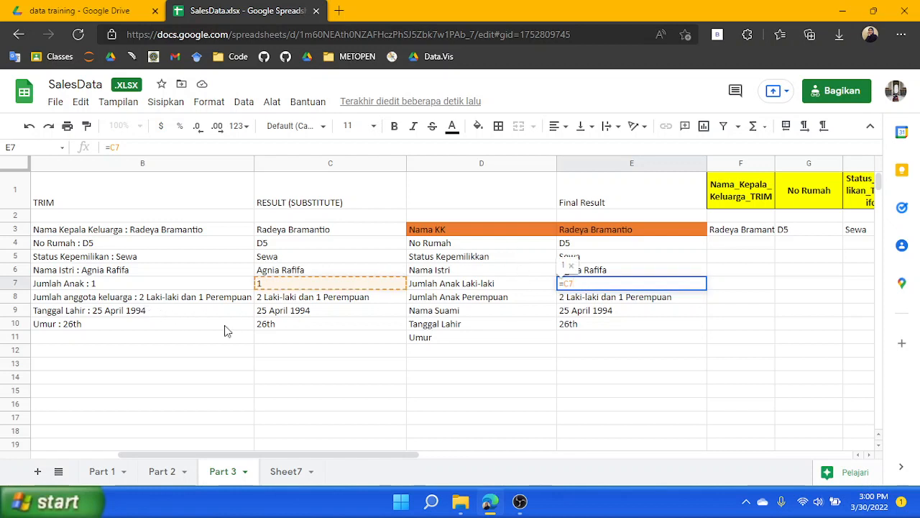
left_click(270, 298)
double_click(581, 284)
key("BackSpace")
key("BackSpace")
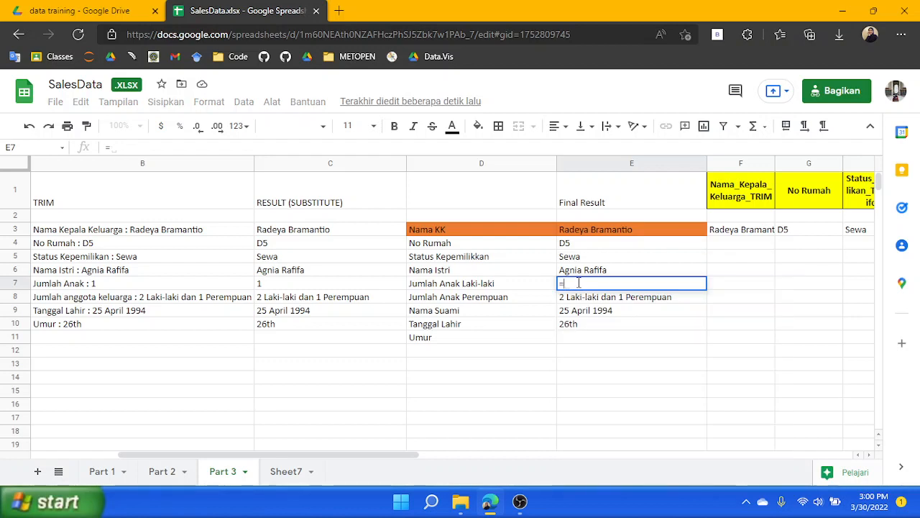
type("LEFT(")
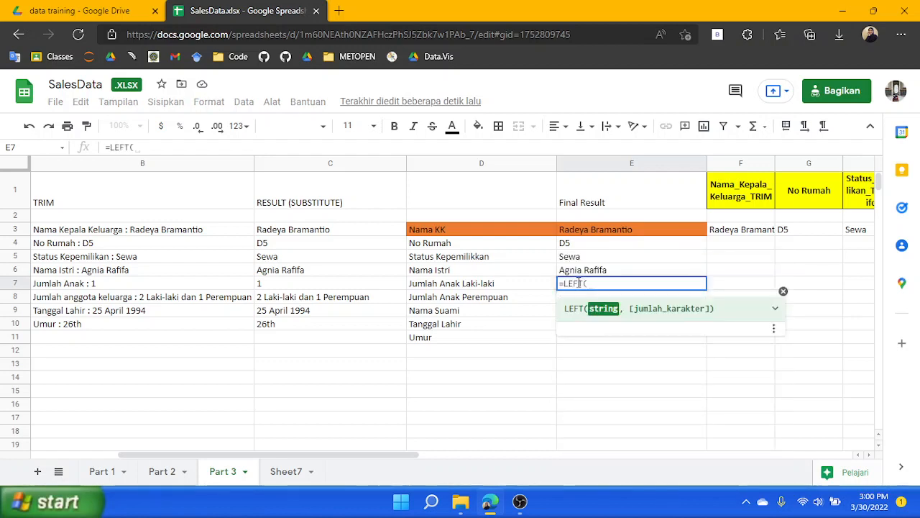
left_click(303, 303)
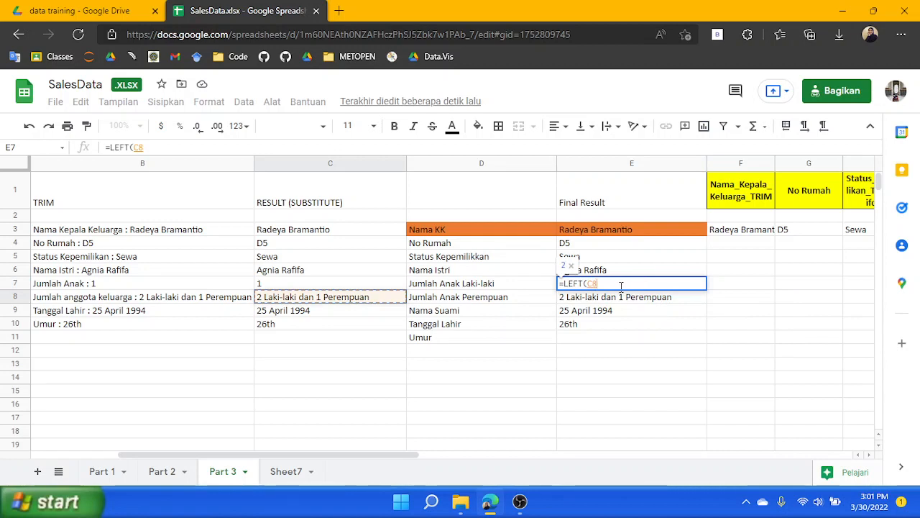
type(",2")
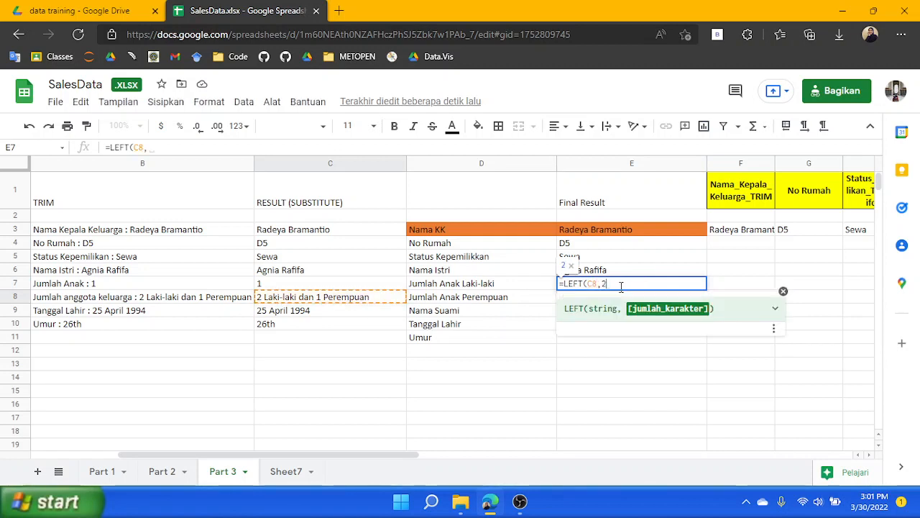
type(")")
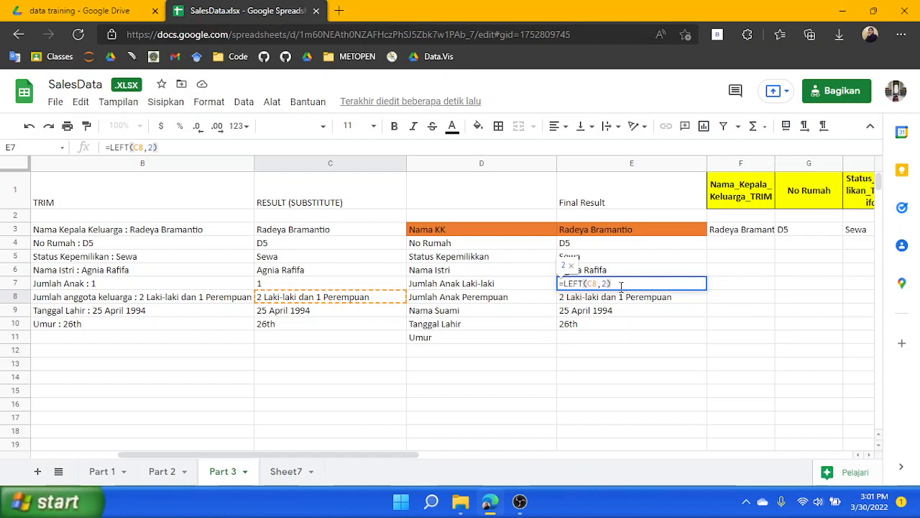
key("Return")
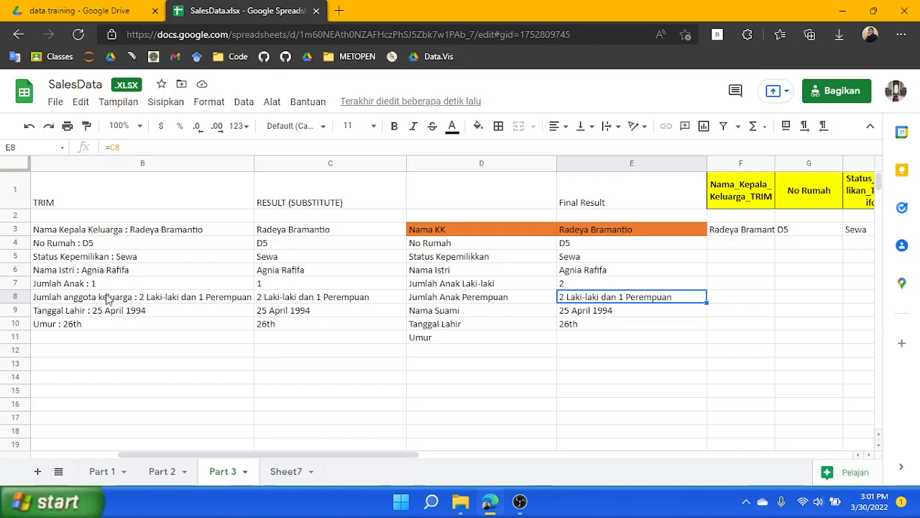
Change E7's formula to =LEFT(C8,2)-1
double_click(582, 288)
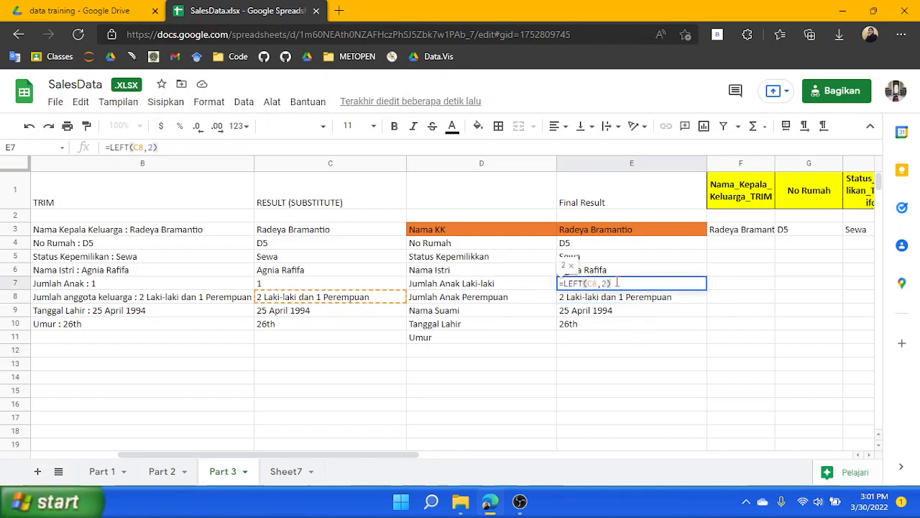
type("-1")
key("Return")
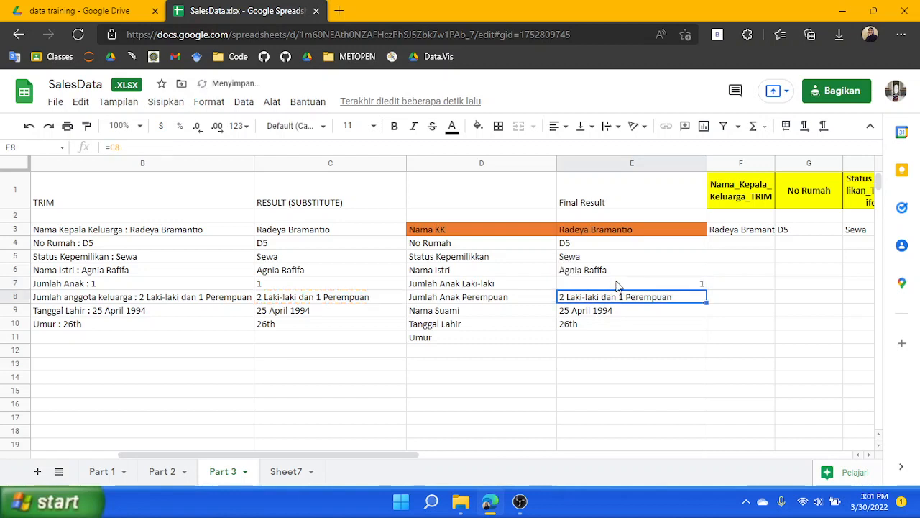
Left-align the value in E7
left_click(676, 285)
left_click(558, 126)
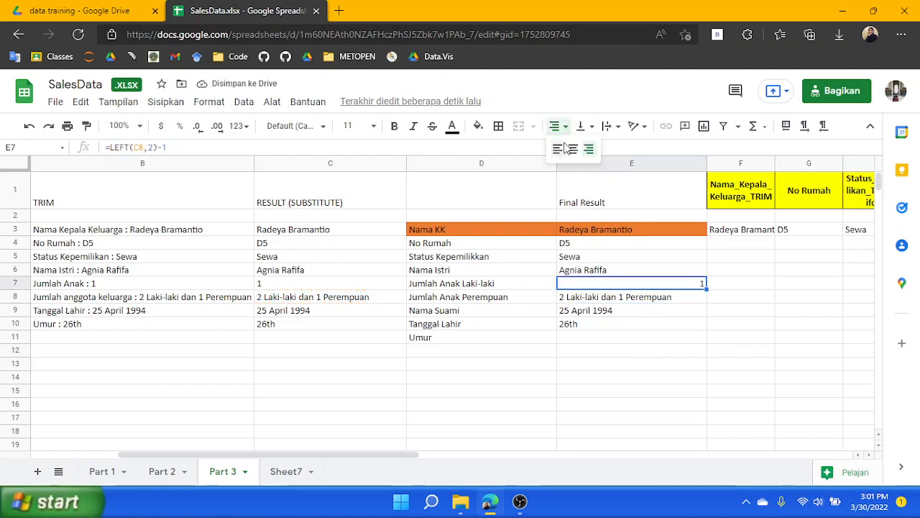
left_click(558, 150)
Replace E8's formula with =MID(C8,17,2)-1 to extract the number of daughters
left_click(601, 300)
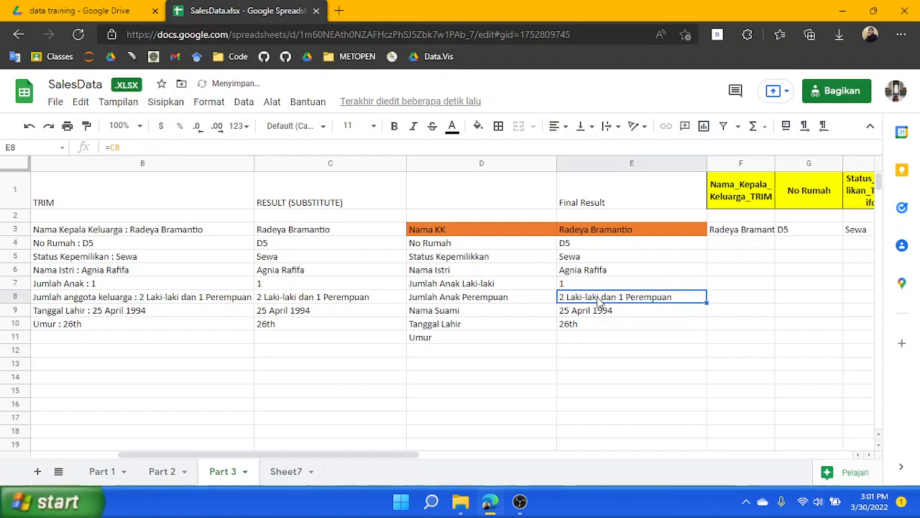
left_click(141, 148)
key("BackSpace")
key("BackSpace")
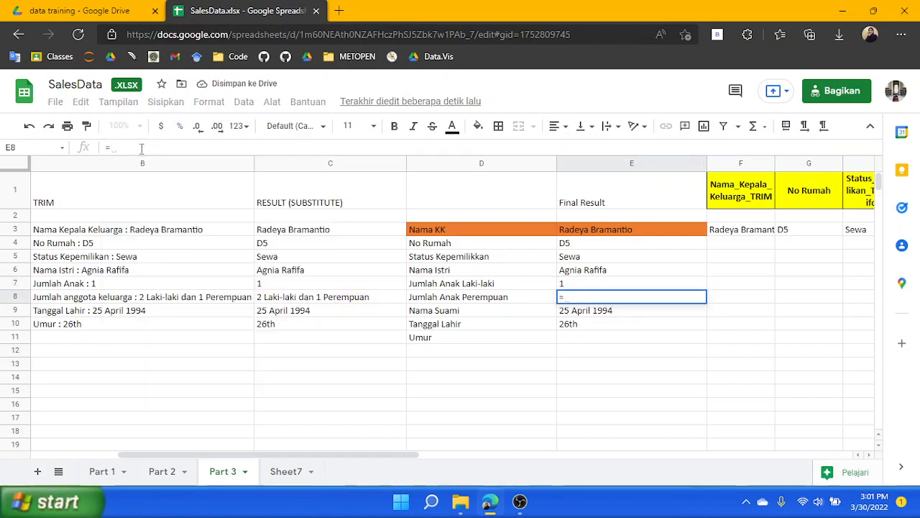
type("MID*")
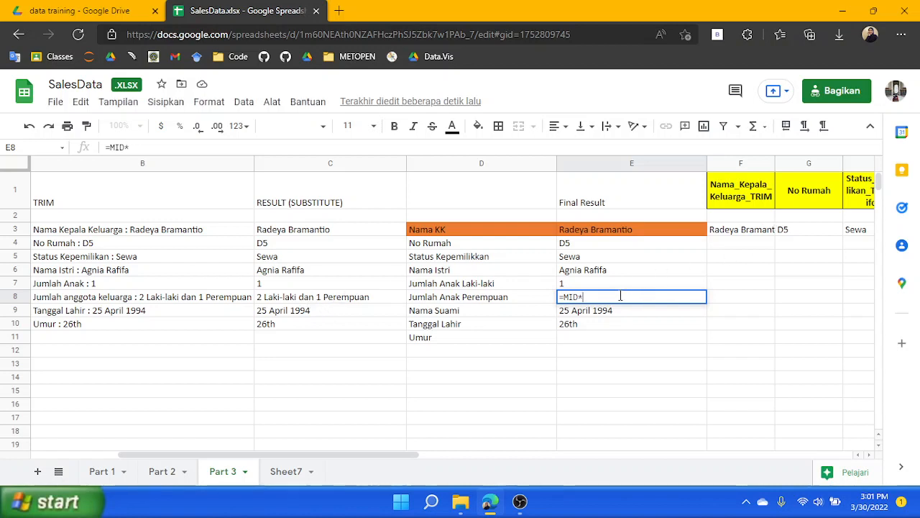
key("BackSpace")
type("(17")
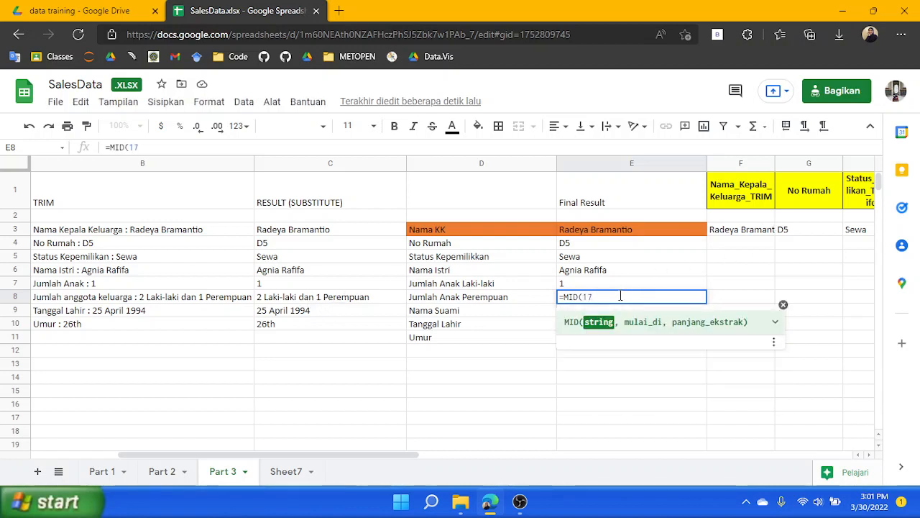
key("BackSpace")
key("BackSpace")
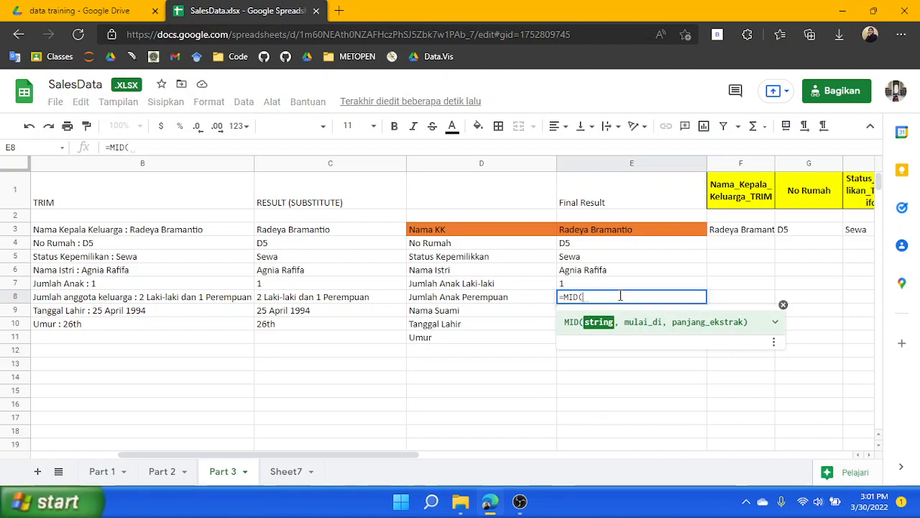
type("C")
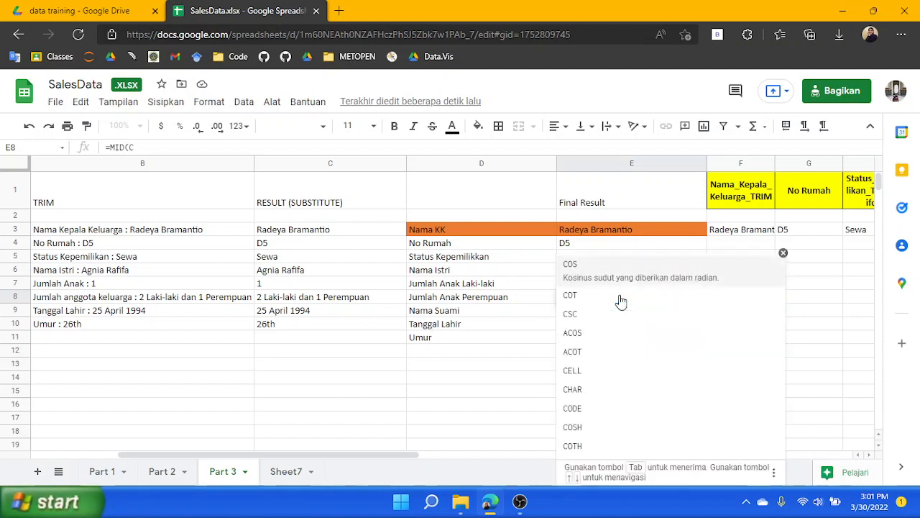
type("8,1")
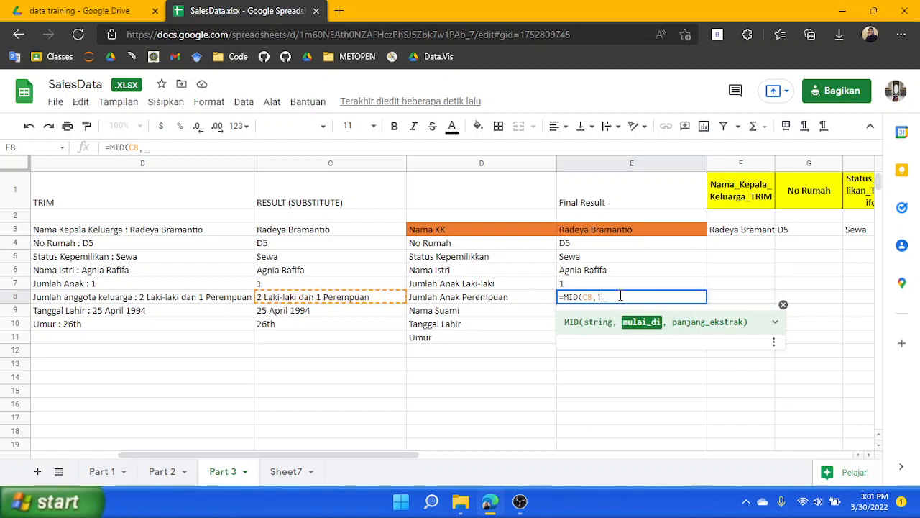
type("7,")
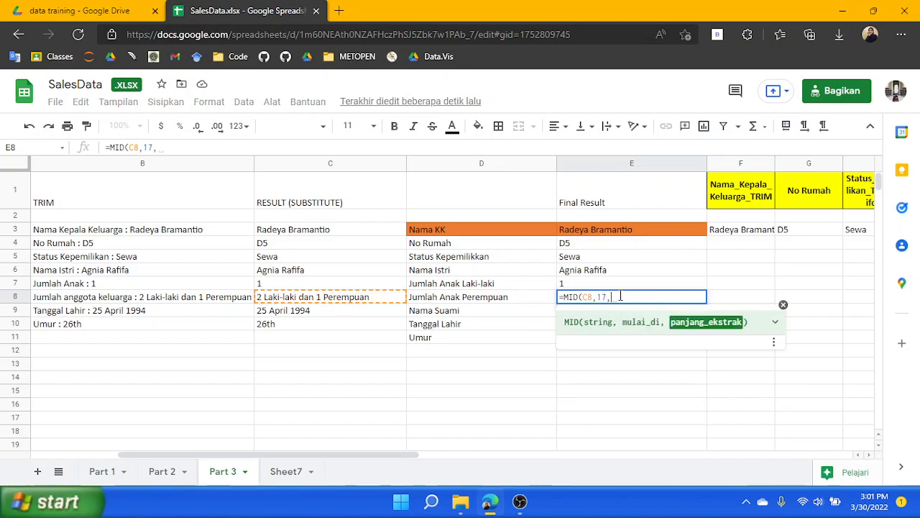
type("2)")
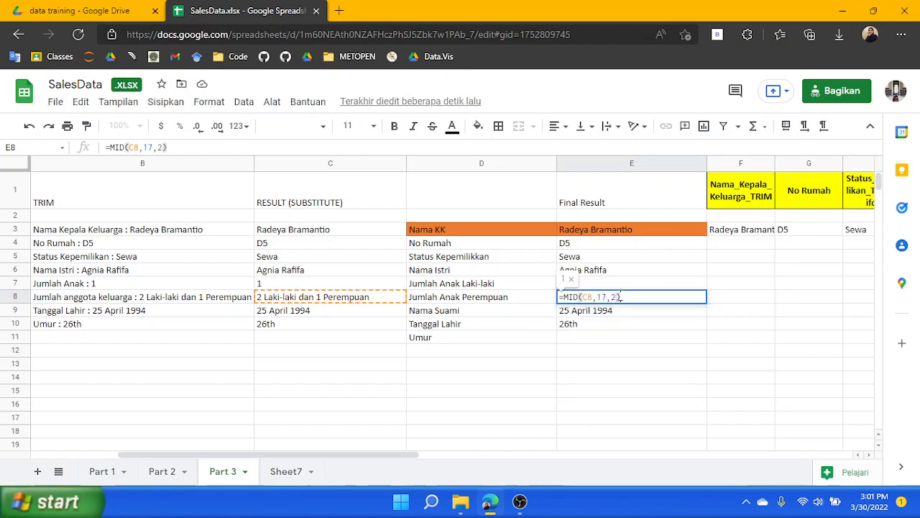
key("Return")
double_click(622, 300)
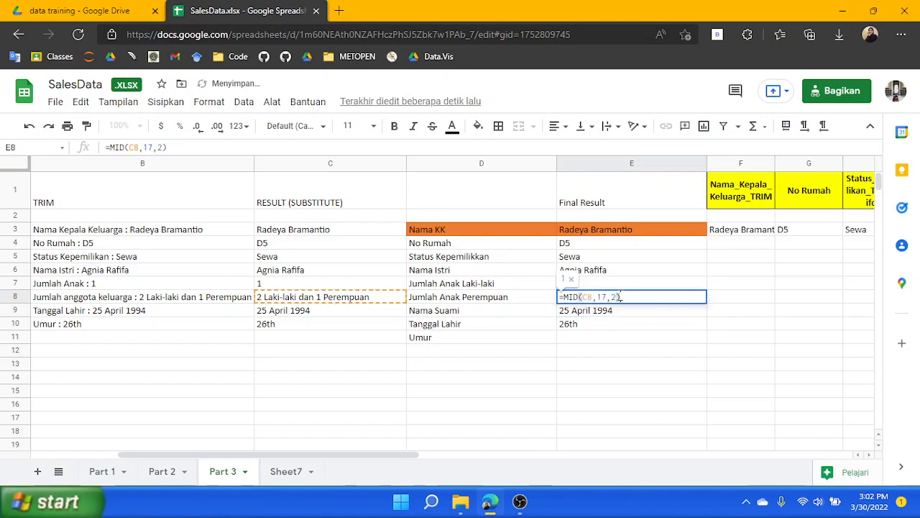
type("-1")
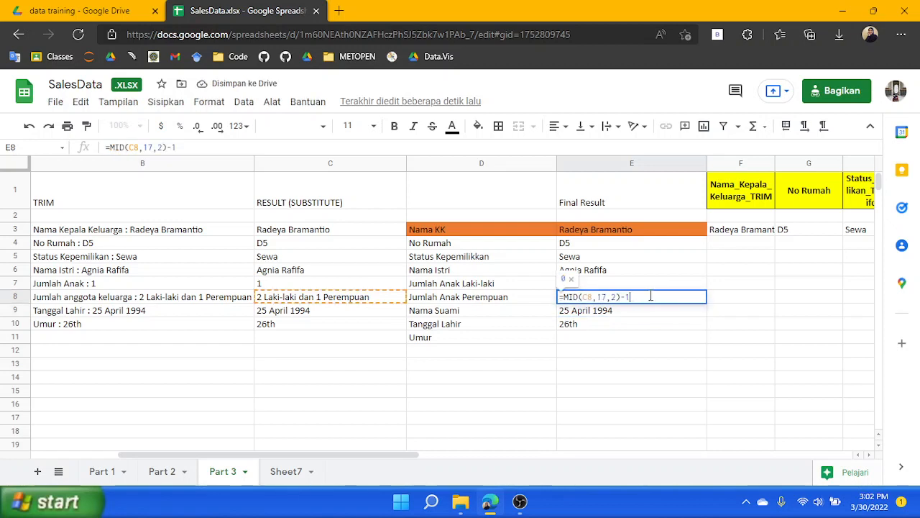
key("Return")
Left-align the value in E8
left_click(684, 292)
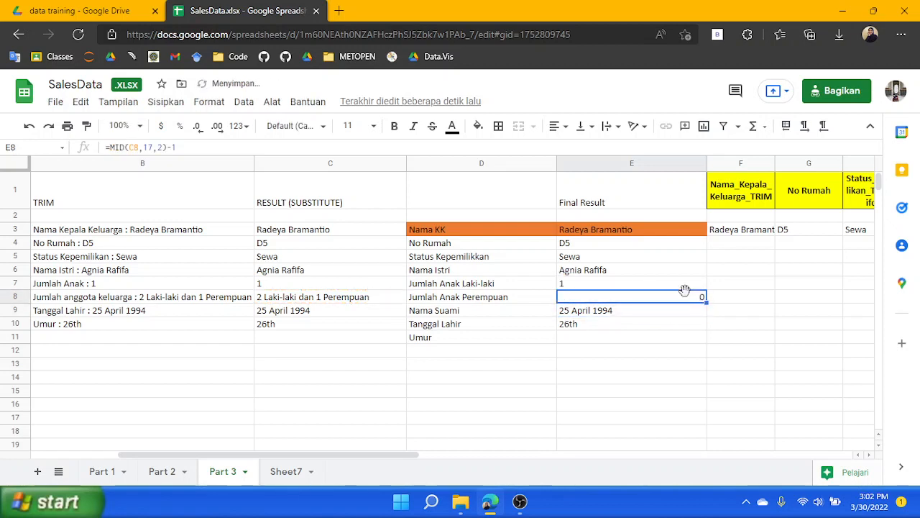
left_click(554, 126)
left_click(569, 149)
left_click(554, 126)
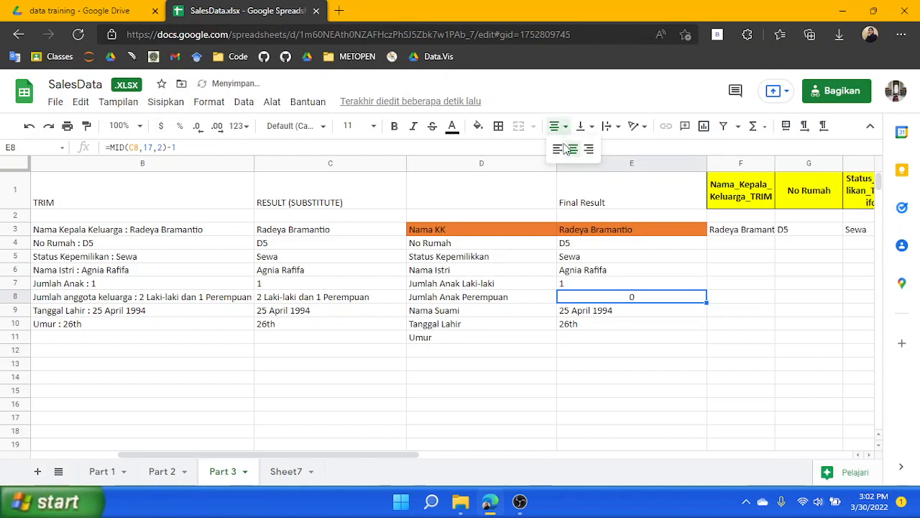
left_click(555, 151)
Try to shift the date and age formulas down one row by copying E9:E10 onto E10:E11
left_click(590, 314)
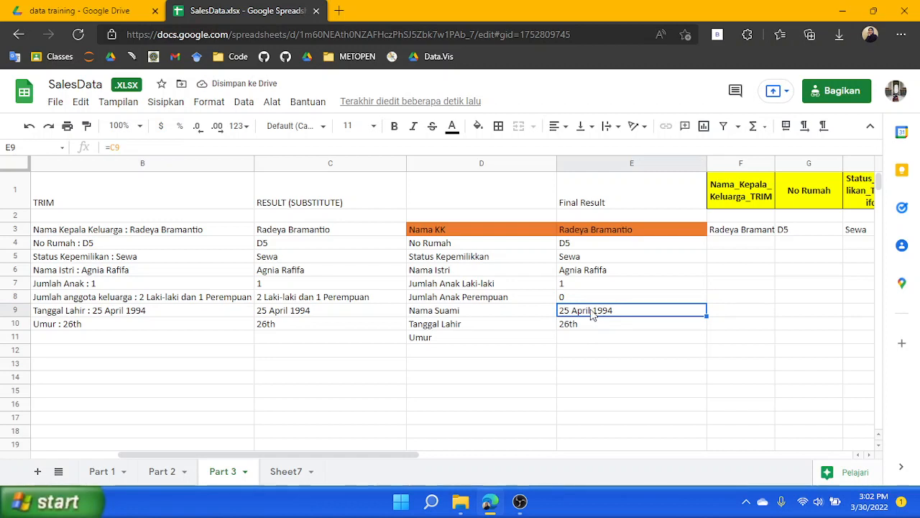
left_click(593, 325, "shift")
key("ctrl+c")
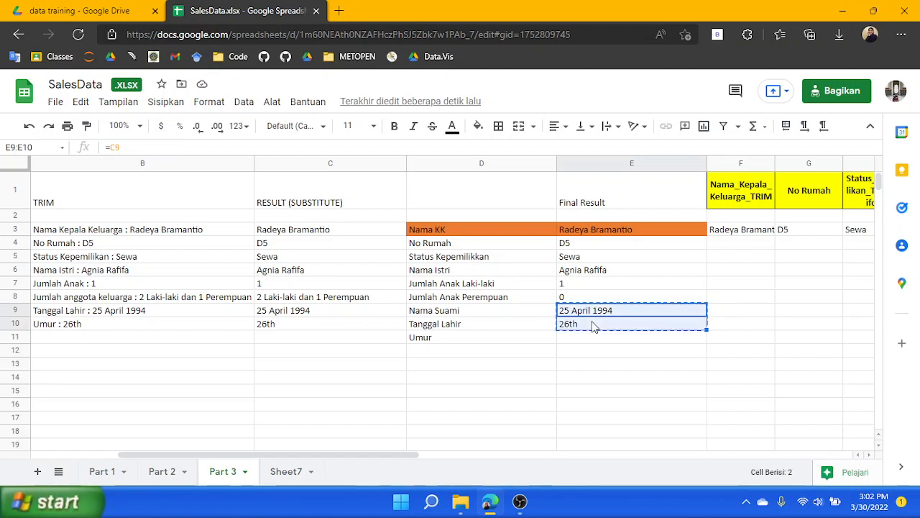
left_click(588, 328)
key("ctrl+v")
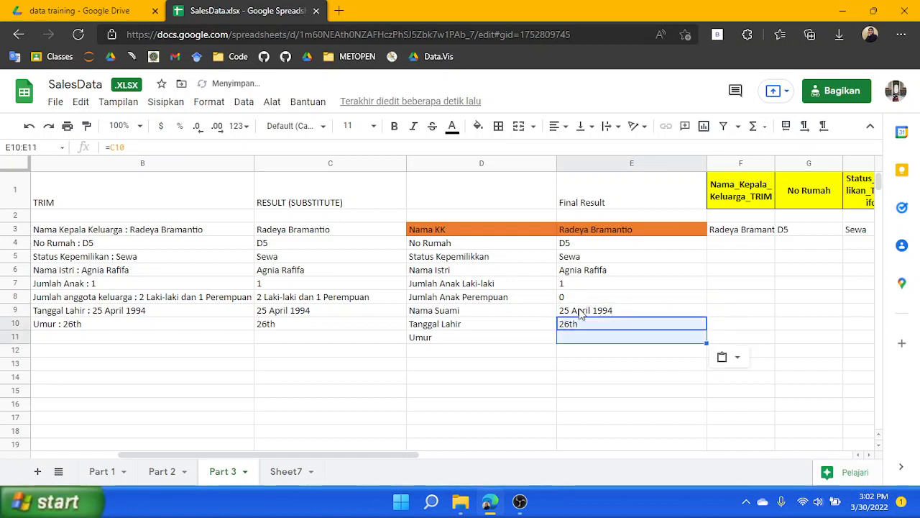
left_click(596, 314)
left_click(594, 328, "shift")
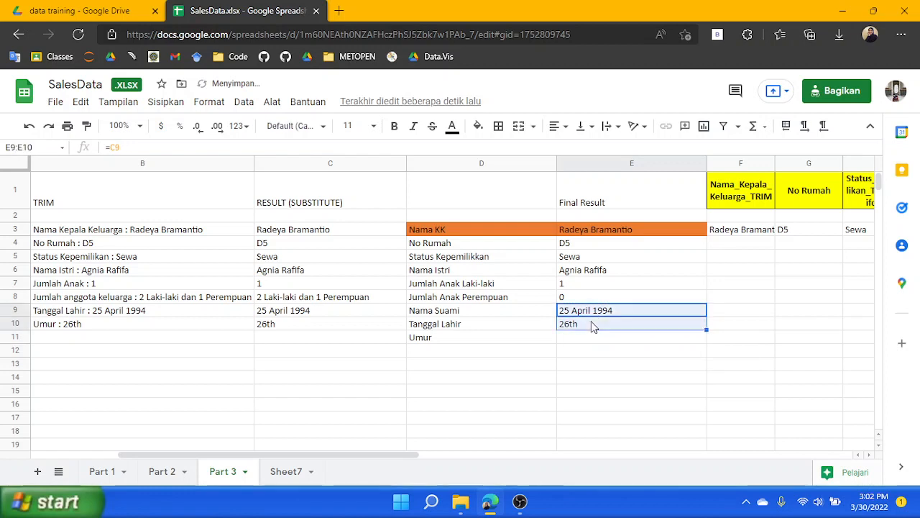
key("ctrl+c")
left_click(595, 328)
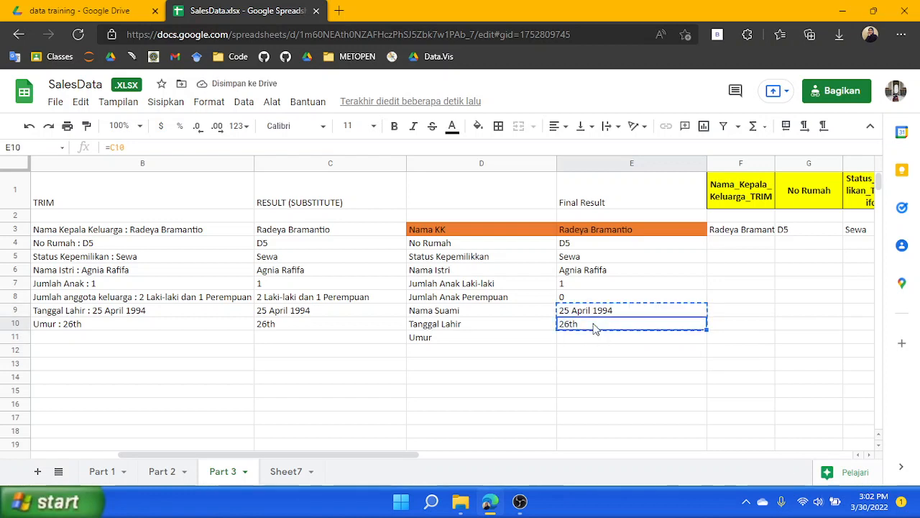
key("ctrl+v")
left_click(596, 311)
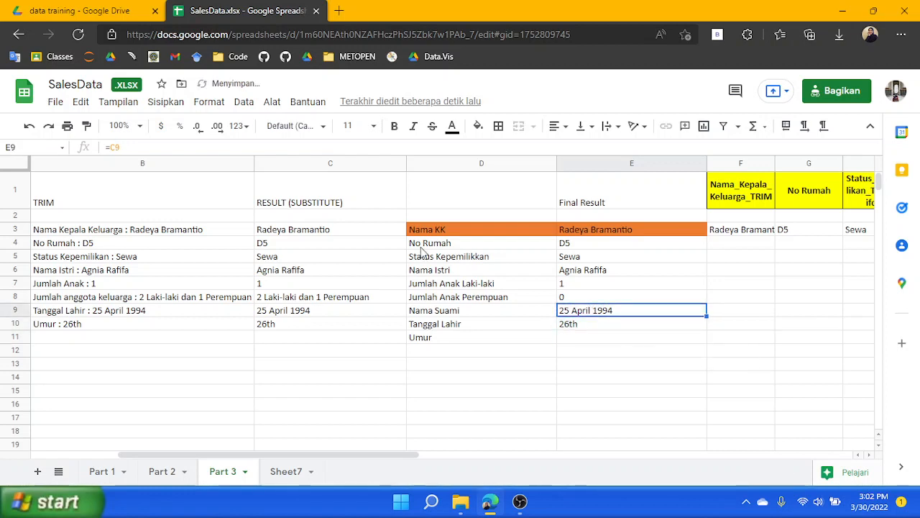
Set E9's formula to =C10
left_click(141, 143)
key("BackSpace")
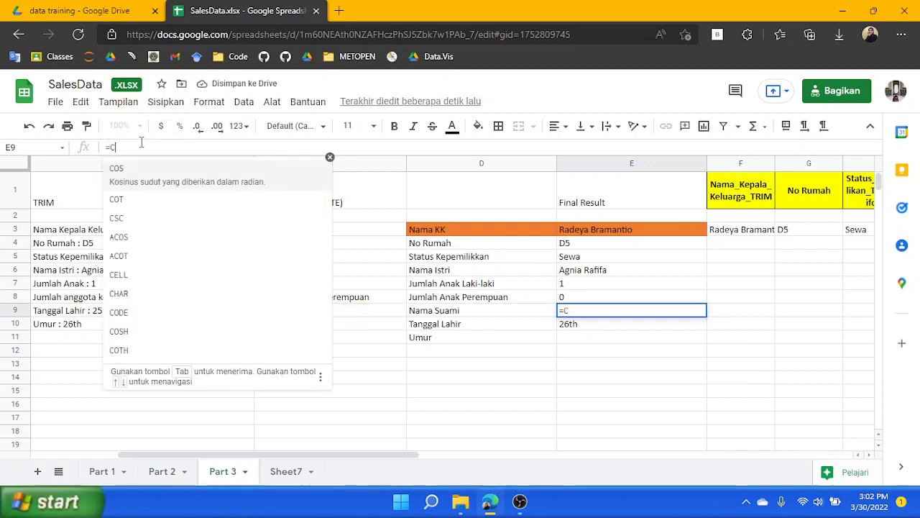
type("10")
key("Return")
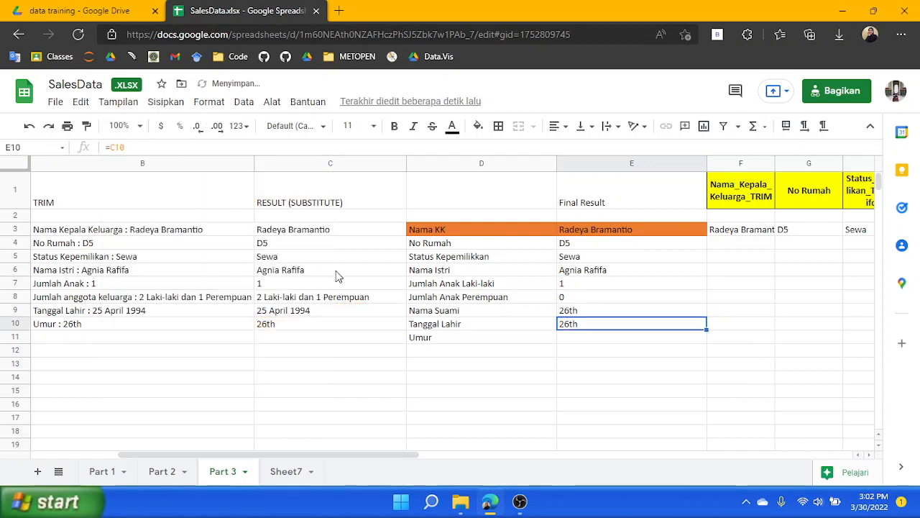
left_click(140, 147)
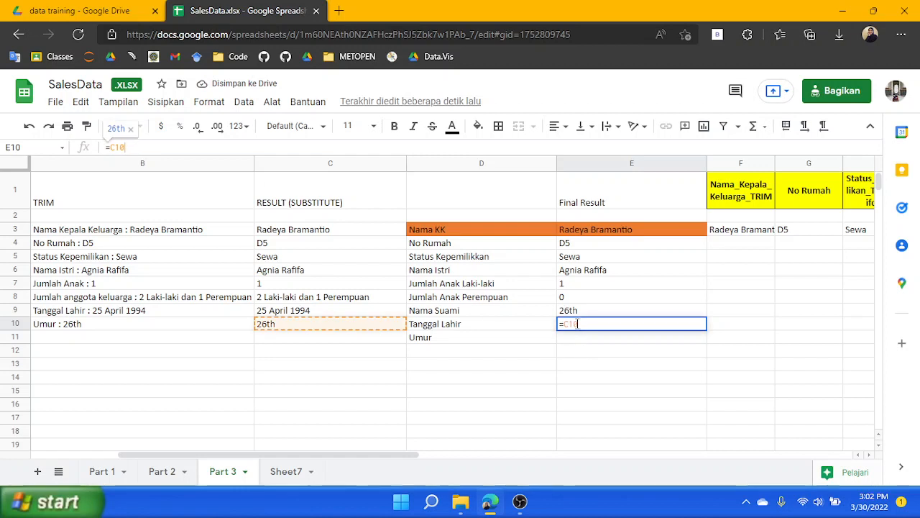
left_click(575, 310)
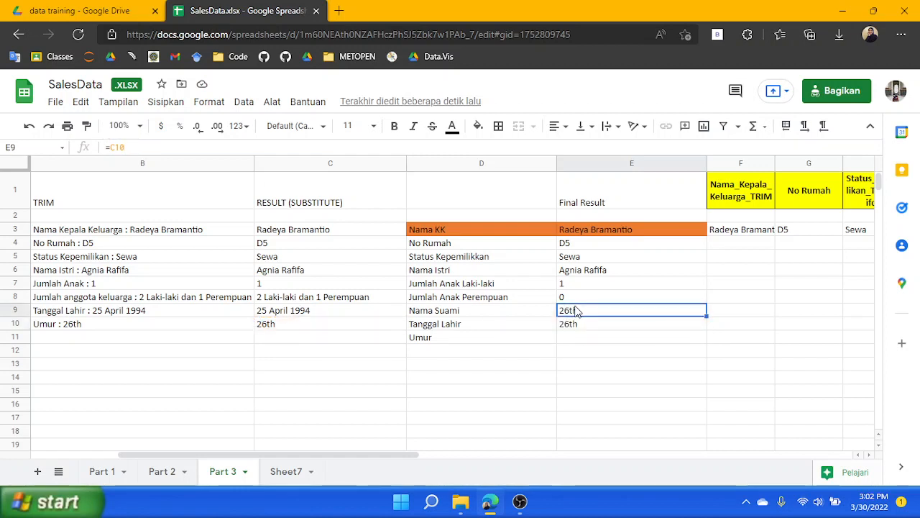
Set E9's formula to =C3 for Nama Suami
left_click(191, 147)
key("BackSpace")
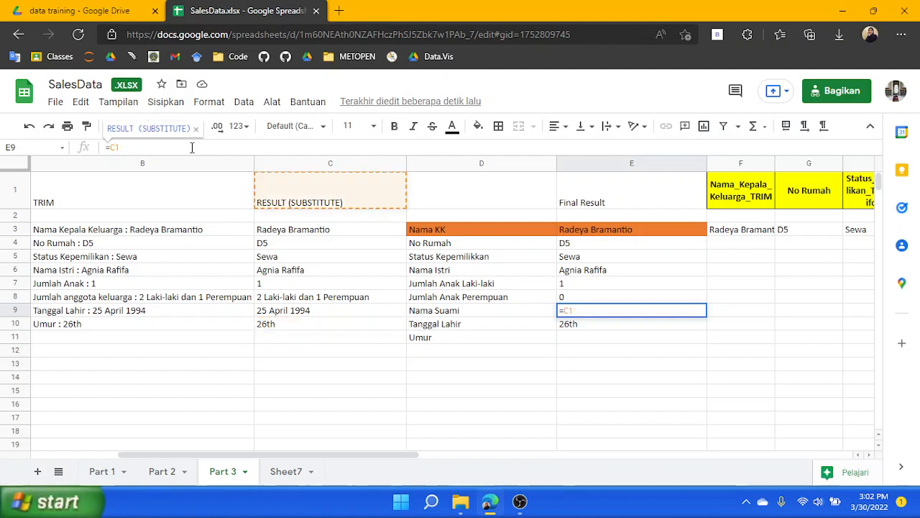
key("BackSpace")
type("3")
key("Return")
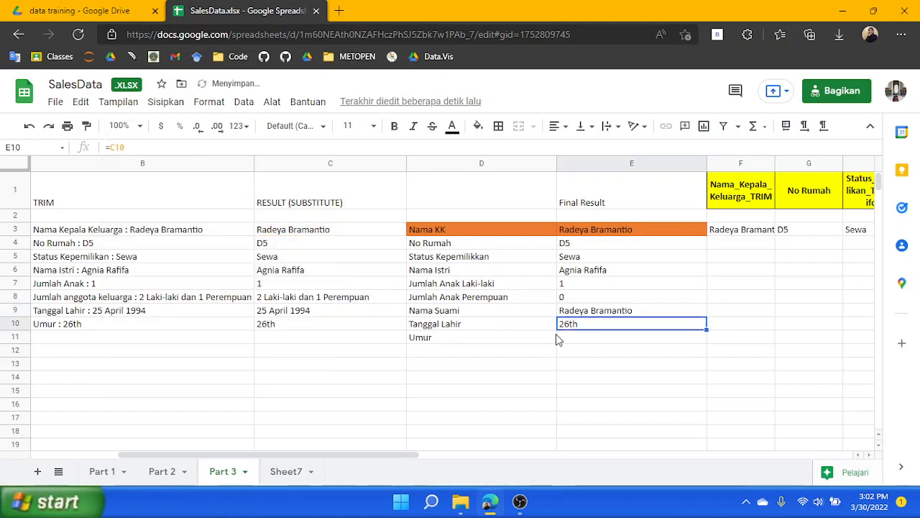
Set E10's formula to =C9 and E11's formula to =C10
left_click(158, 148)
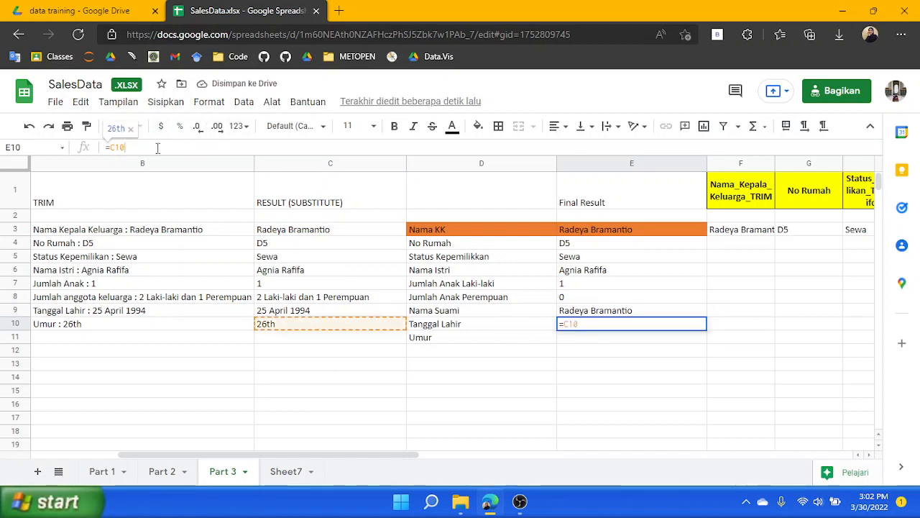
key("BackSpace")
key("BackSpace")
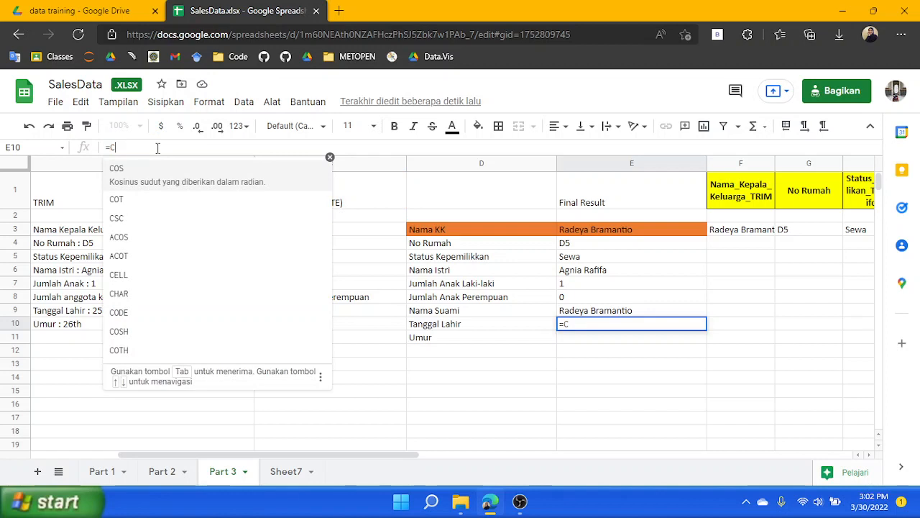
type("10")
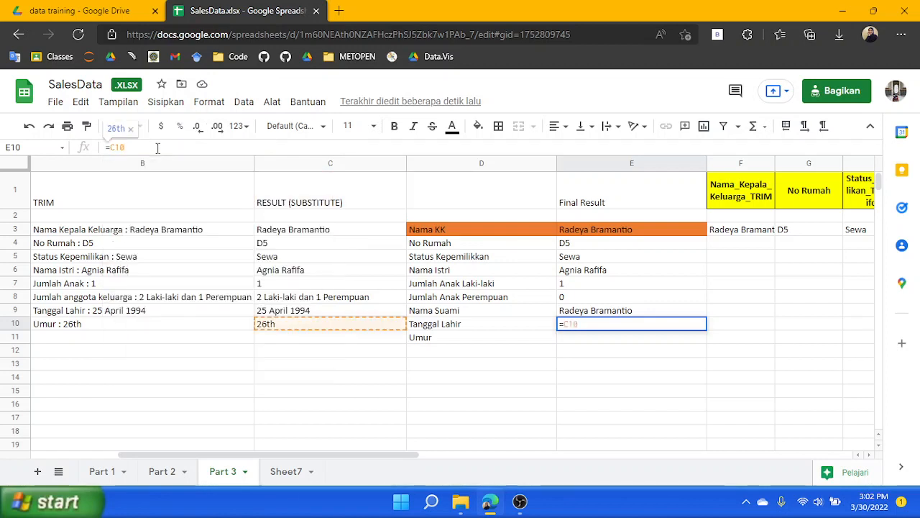
key("BackSpace")
type("9")
key("Return")
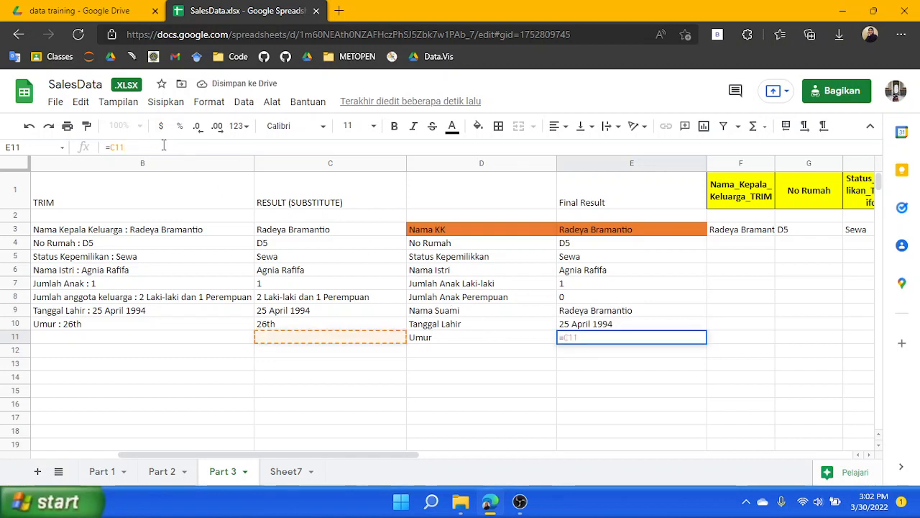
key("BackSpace")
type("0")
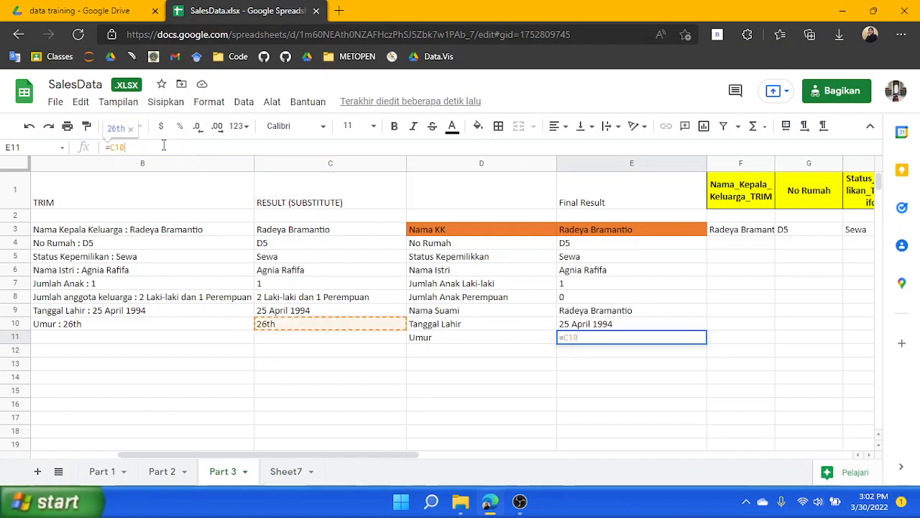
key("Return")
left_click(654, 378)
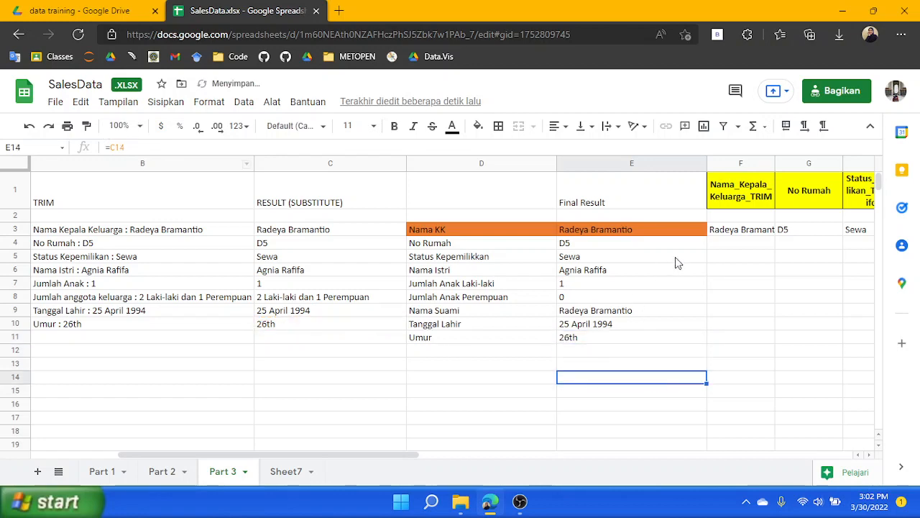
Change F3's transpose formula to =TRANSPOSE(E3:E11) so it reads the Final Result column
left_click_drag(312, 457, 448, 428)
left_click(514, 237)
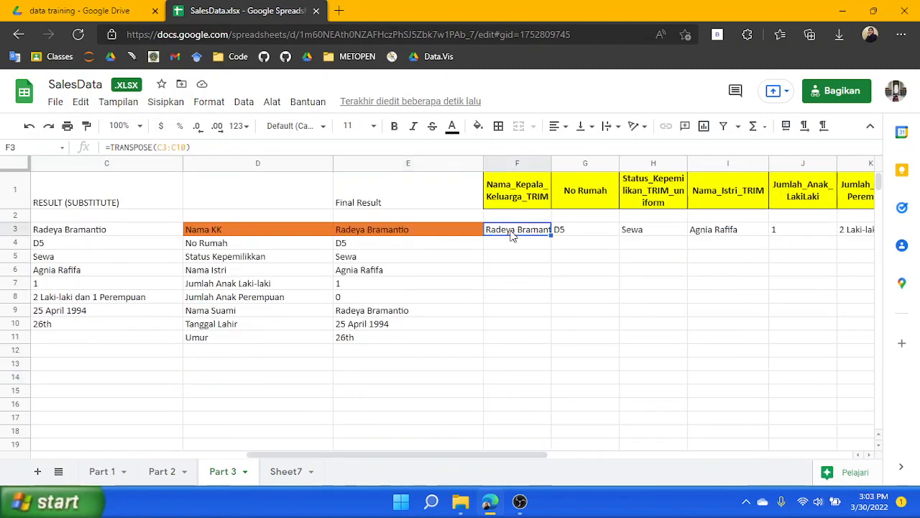
left_click(187, 144)
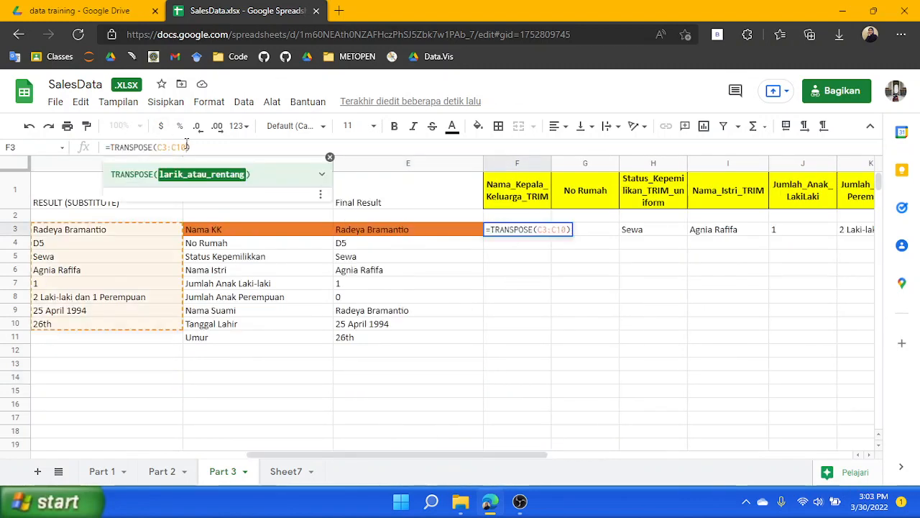
type("1")
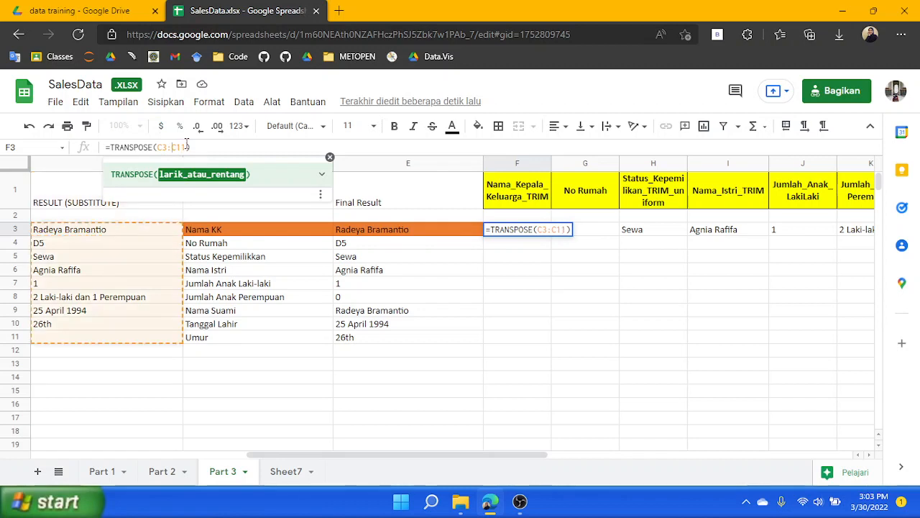
left_click(545, 229)
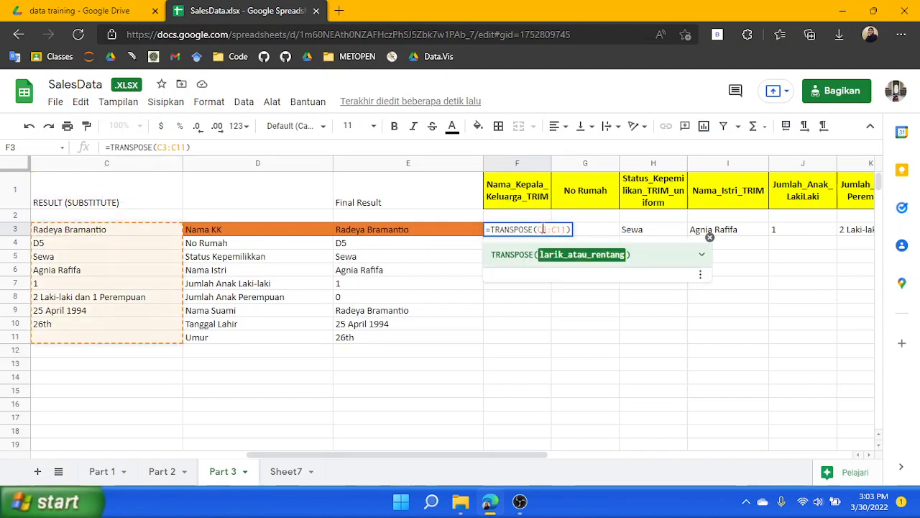
key("BackSpace")
type("E")
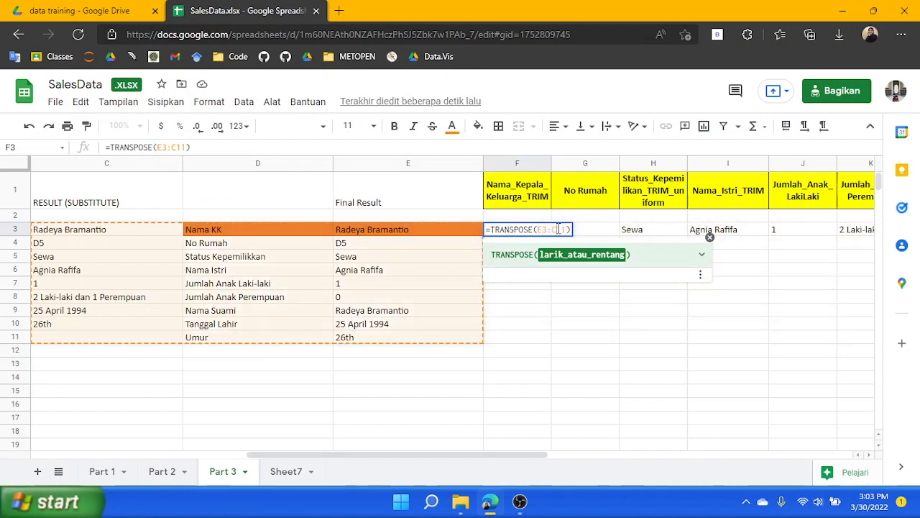
key("BackSpace")
type("E")
key("Return")
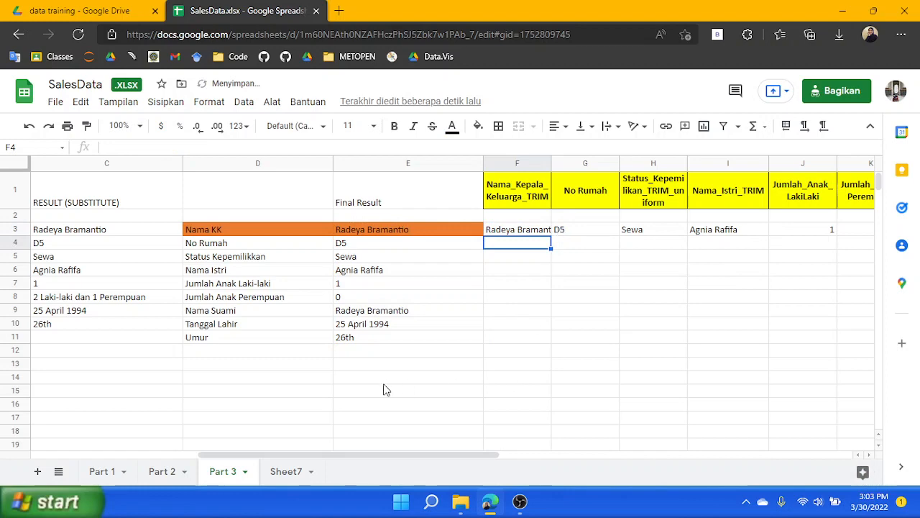
Review each transposed value across row 3 of the yellow header table
left_click_drag(400, 456, 541, 455)
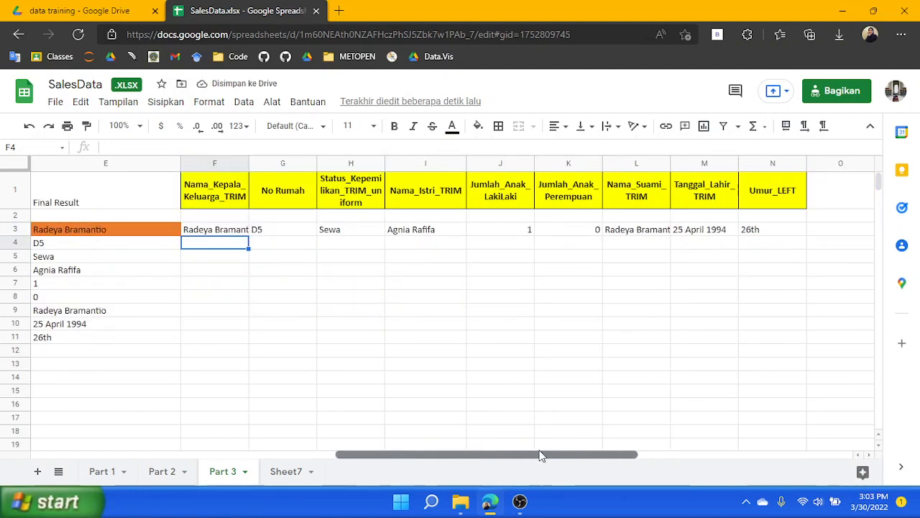
left_click(212, 201)
left_click(276, 230)
left_click(370, 230)
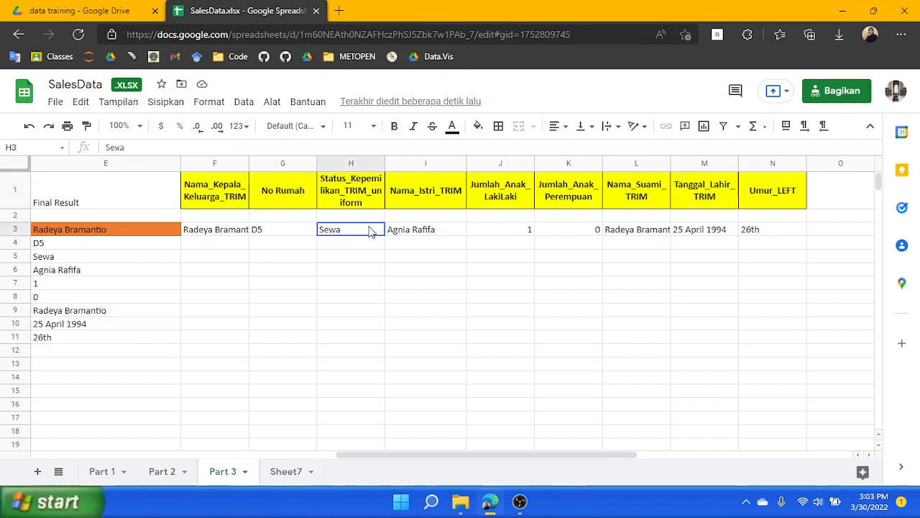
left_click(425, 232)
left_click(507, 233)
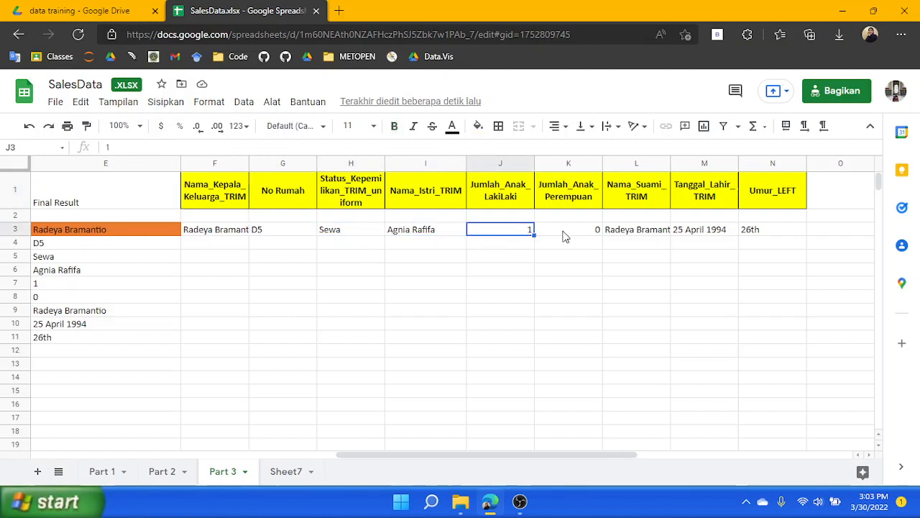
left_click(568, 234)
left_click(666, 231)
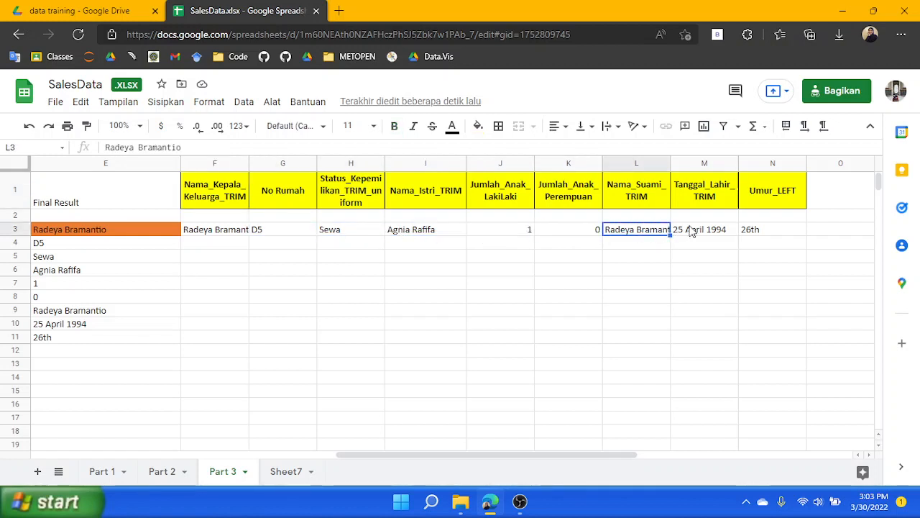
left_click(697, 235)
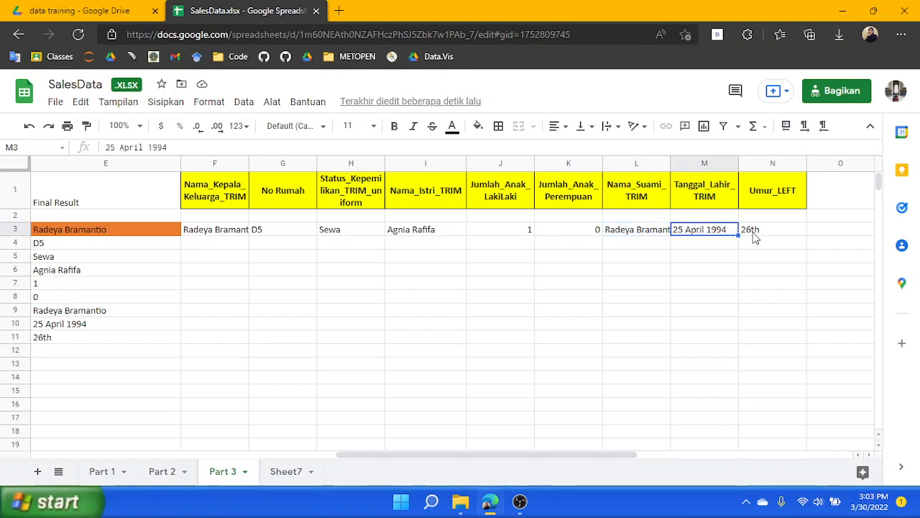
left_click(755, 236)
left_click_drag(536, 455, 267, 459)
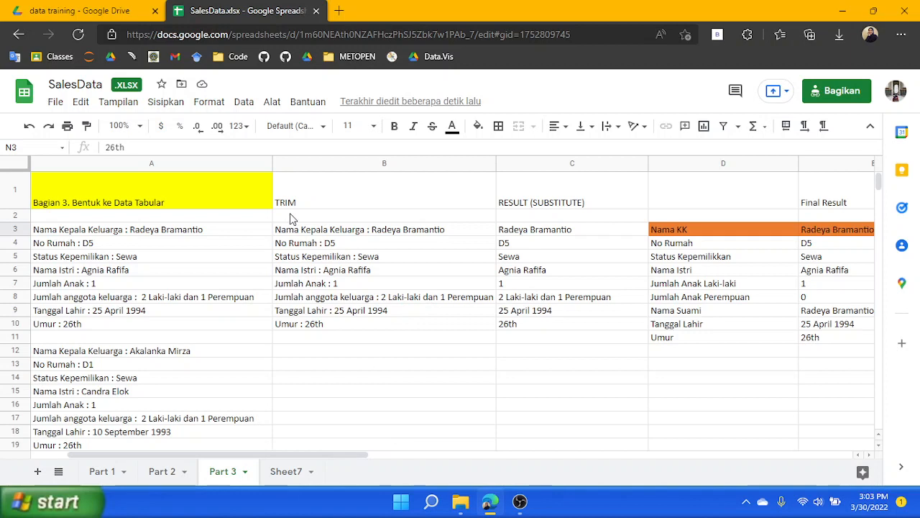
Fill the B3:E11 formulas down through row 92 for all family records
left_click_drag(291, 230, 836, 338)
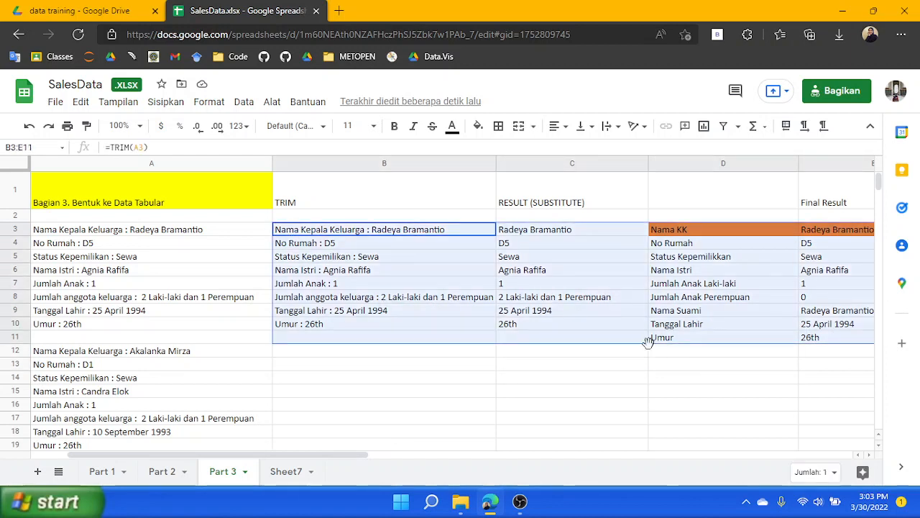
left_click_drag(323, 455, 421, 469)
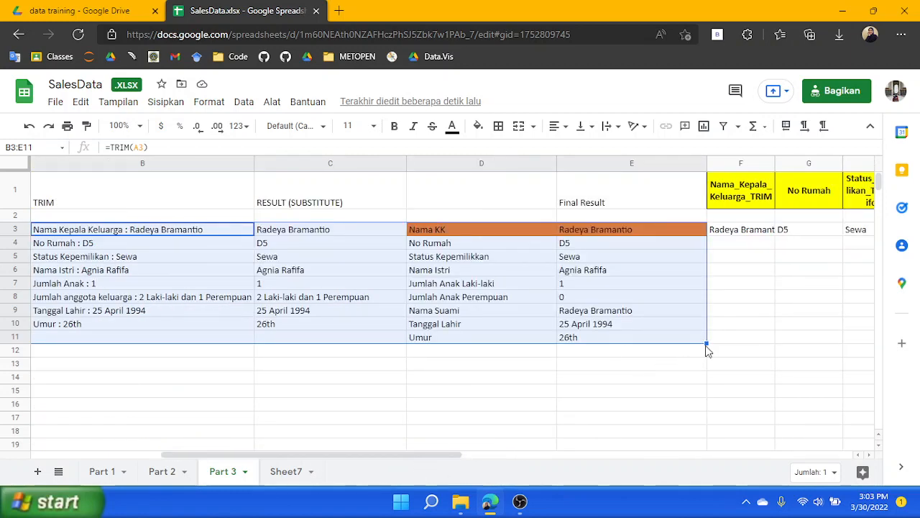
left_click_drag(421, 454, 372, 456)
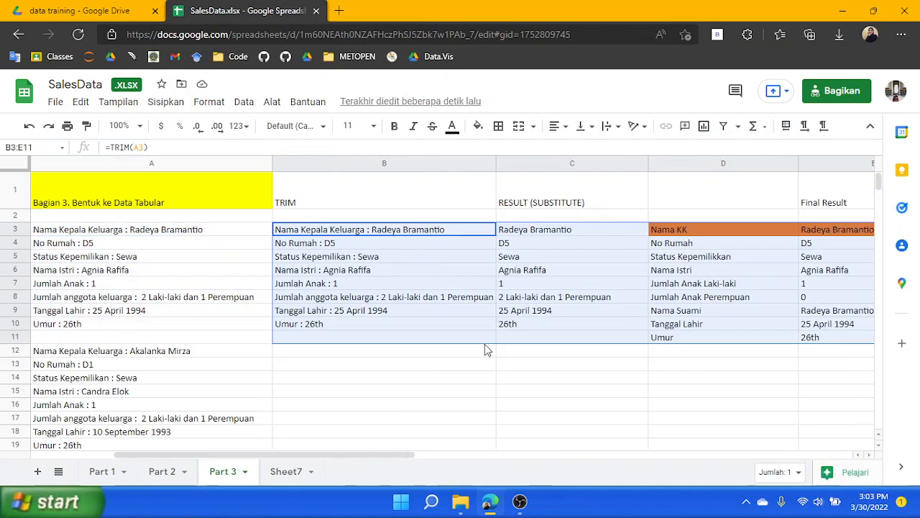
scroll(323, 421, "down", 18)
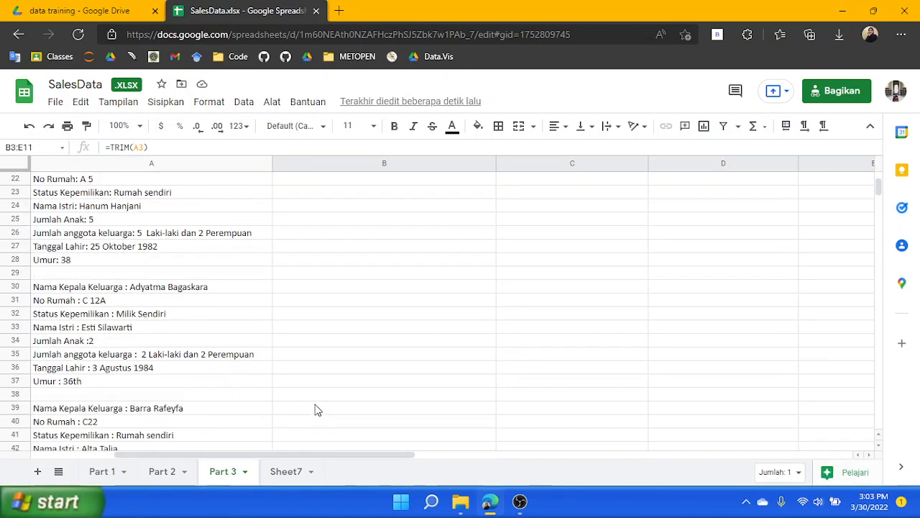
scroll(313, 413, "up", 17)
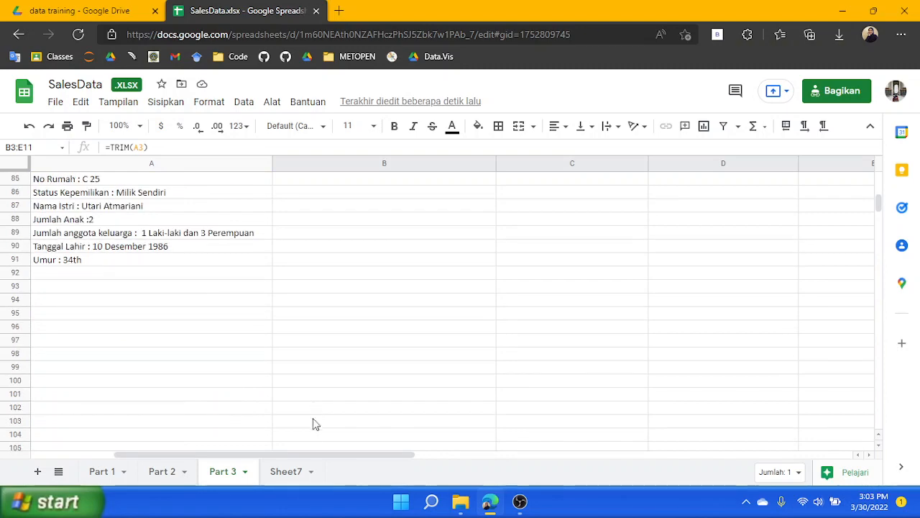
scroll(436, 363, "up", 2)
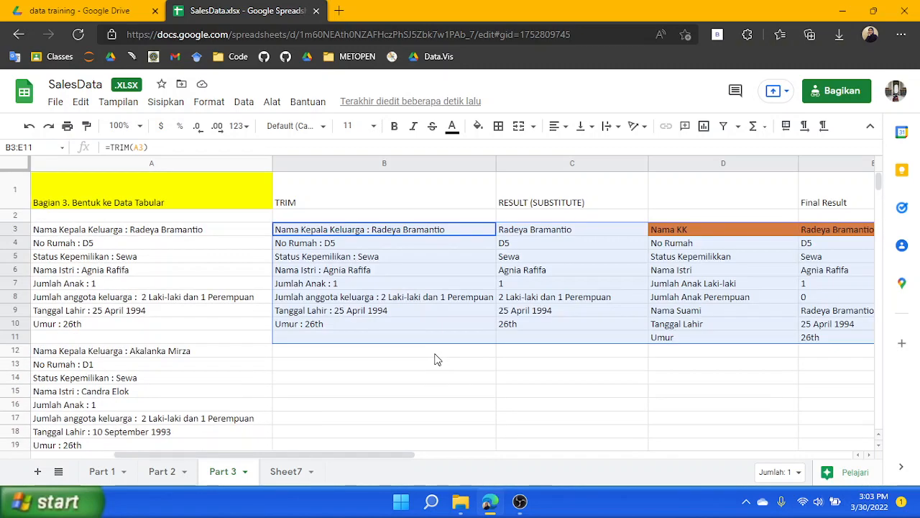
left_click_drag(363, 455, 440, 476)
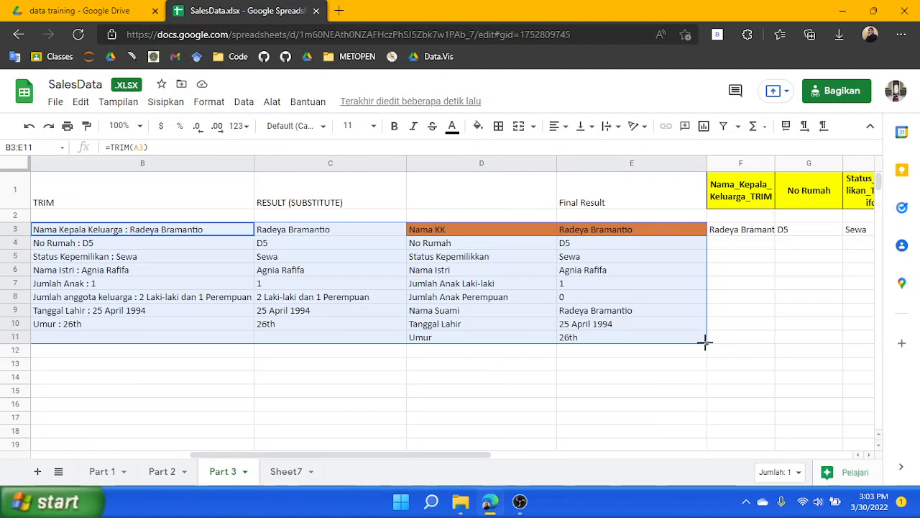
left_click_drag(706, 340, 502, 408)
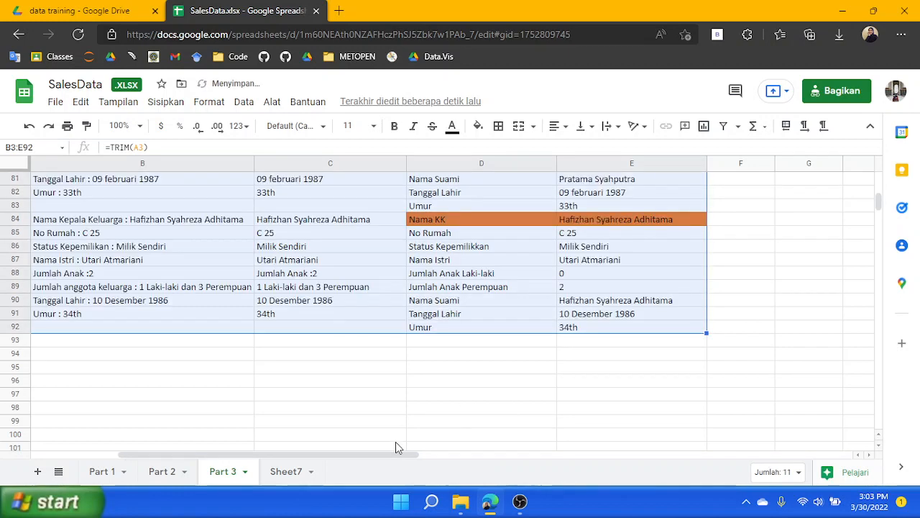
Enter =TRANSPOSE(E12:E20) in F4 to transpose the second family's Final Result values
left_click_drag(376, 454, 309, 466)
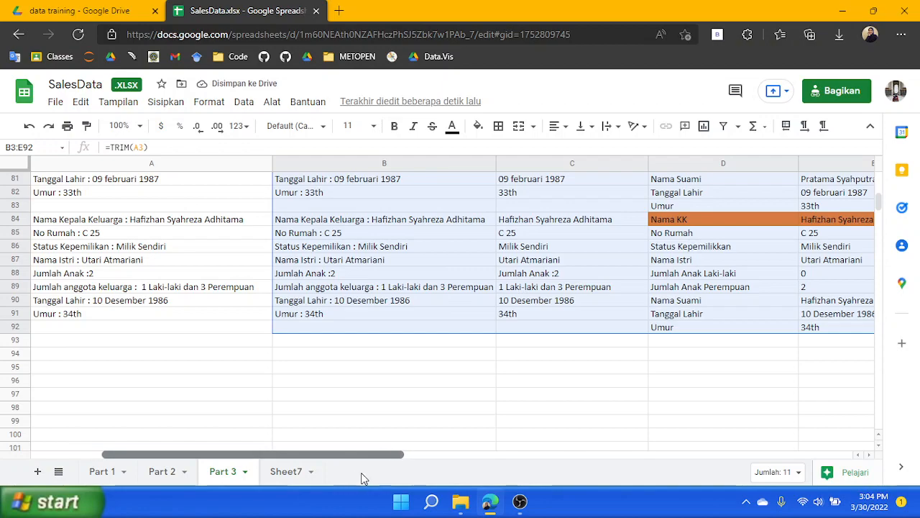
scroll(575, 387, "up", 20)
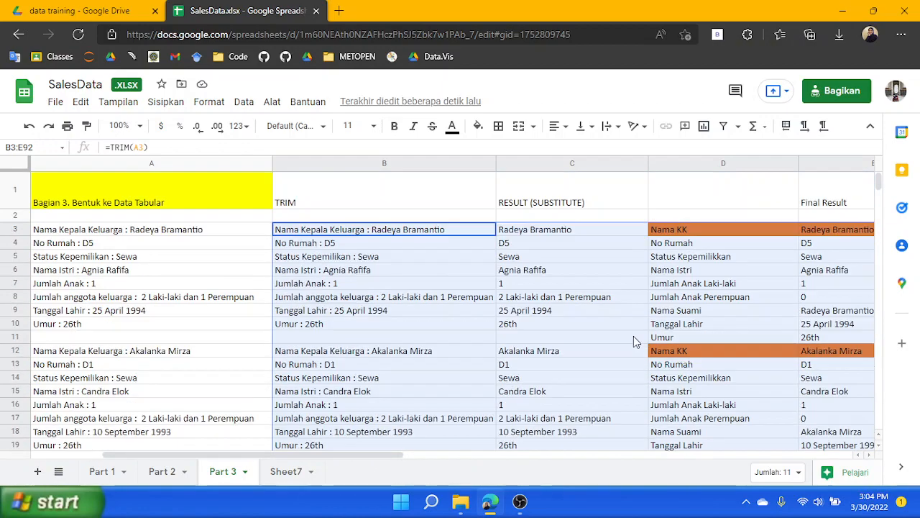
left_click_drag(306, 464, 363, 474)
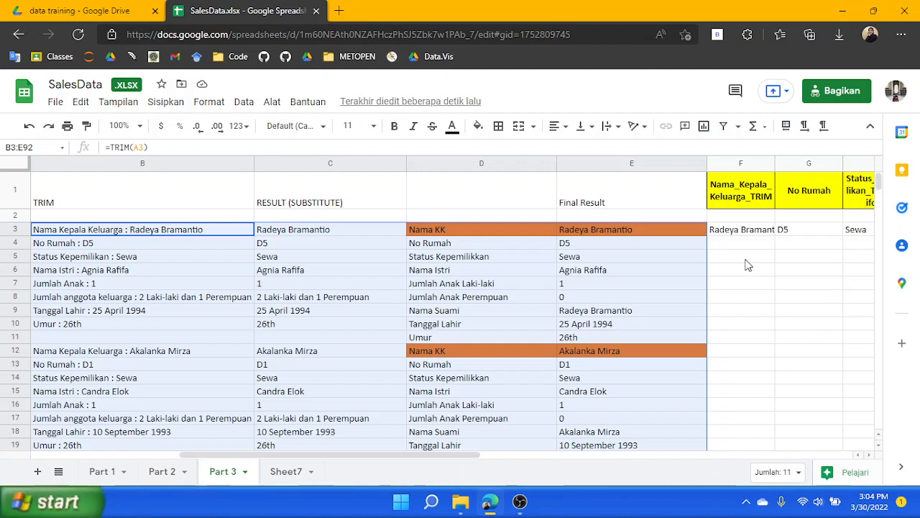
left_click(744, 232)
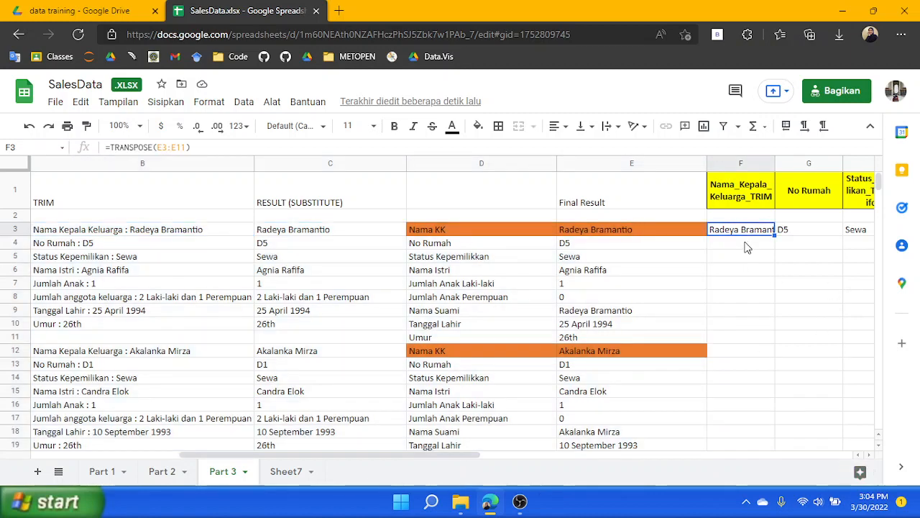
left_click(746, 245)
type("=tra")
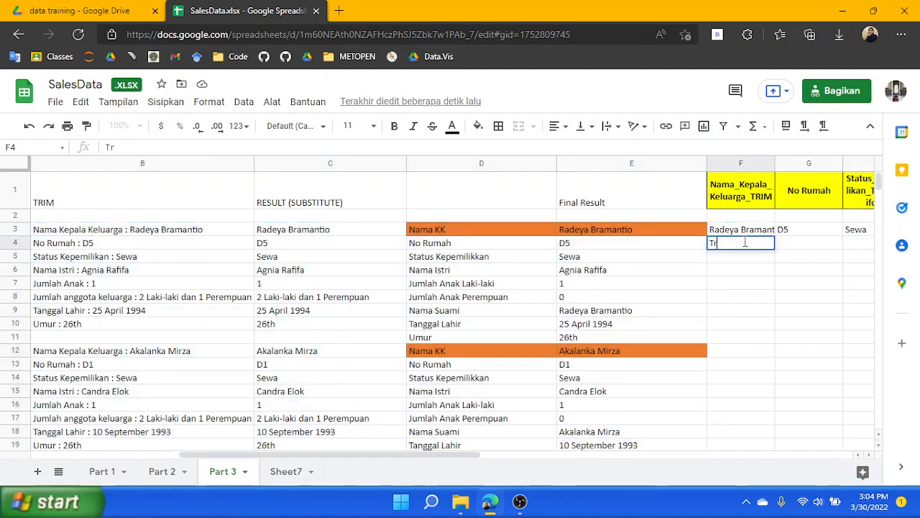
key("Tab")
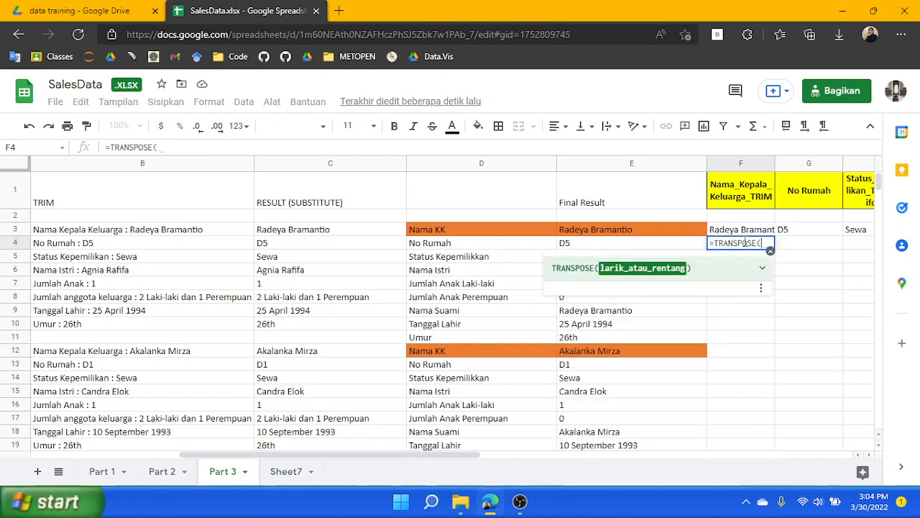
type("E12")
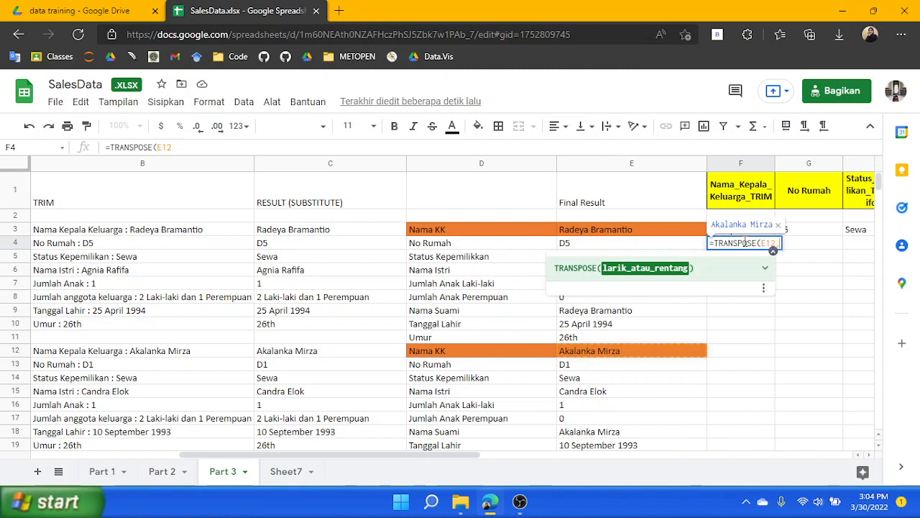
type(",E")
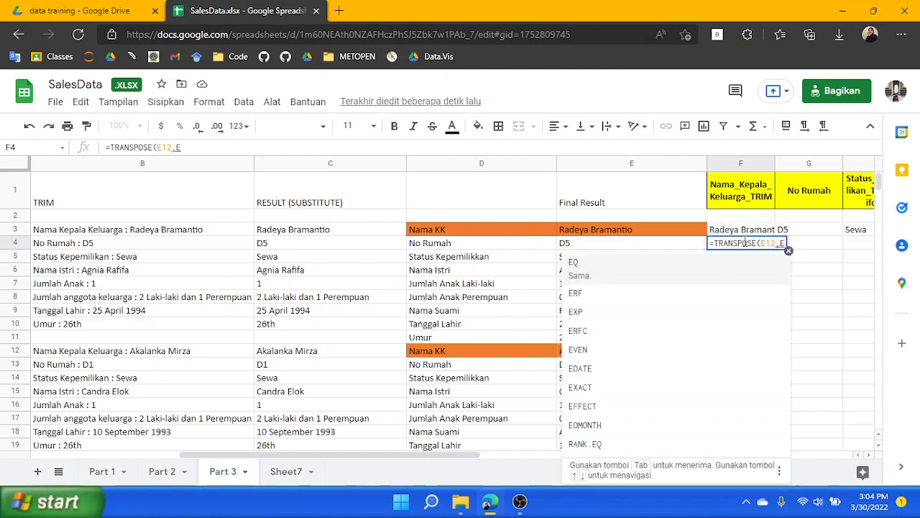
type("20)")
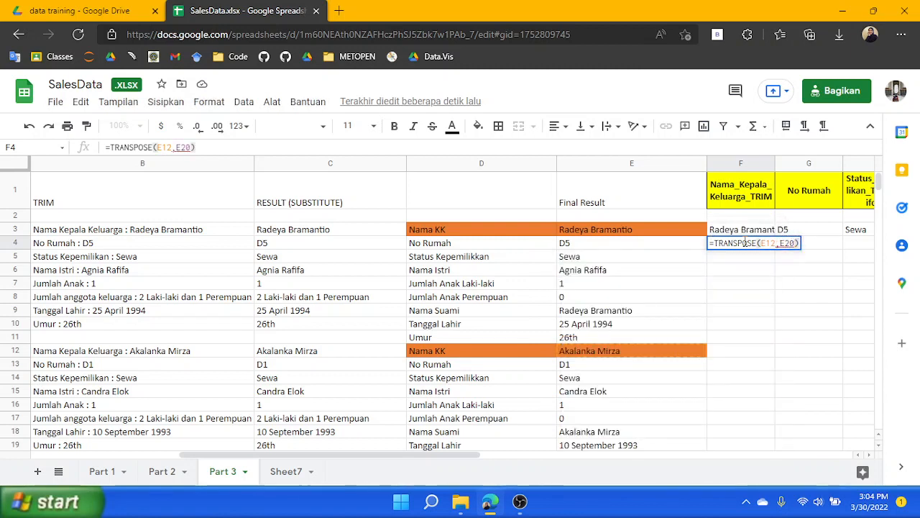
key("BackSpace")
key("BackSpace")
key("BackSpace")
key("BackSpace")
key("BackSpace")
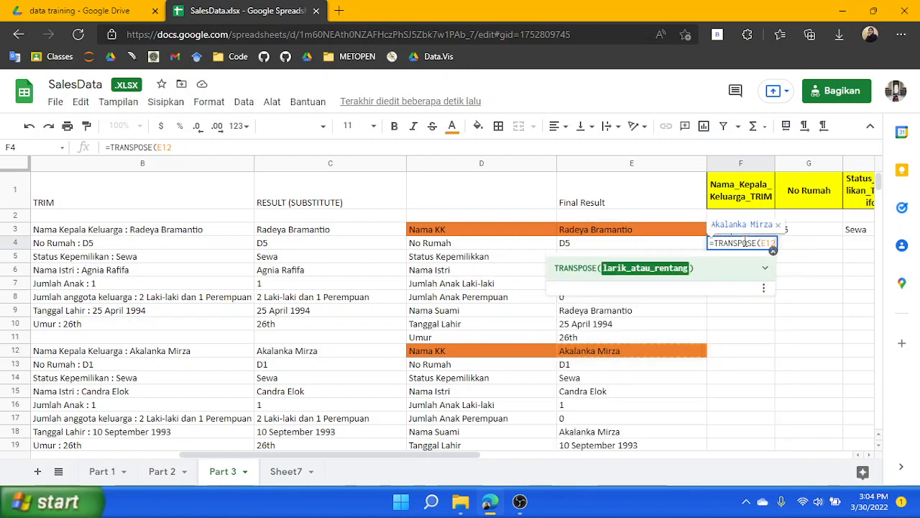
type(":E20)")
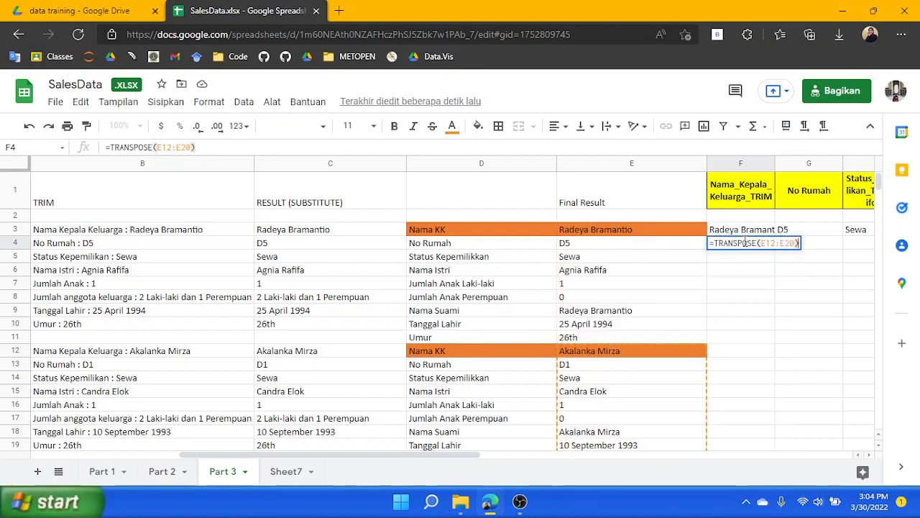
key("Return")
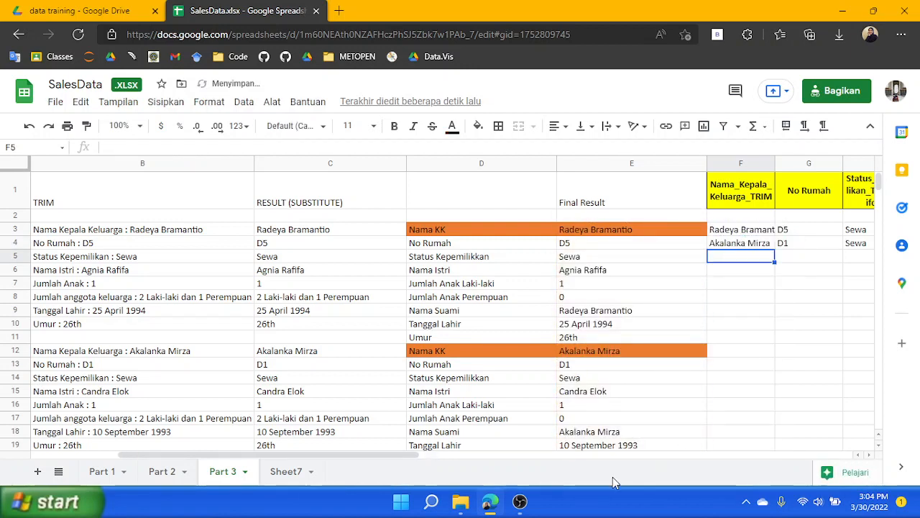
Scroll through the filled records and inspect the formula in E25 of the third family
scroll(644, 333, "down", 5)
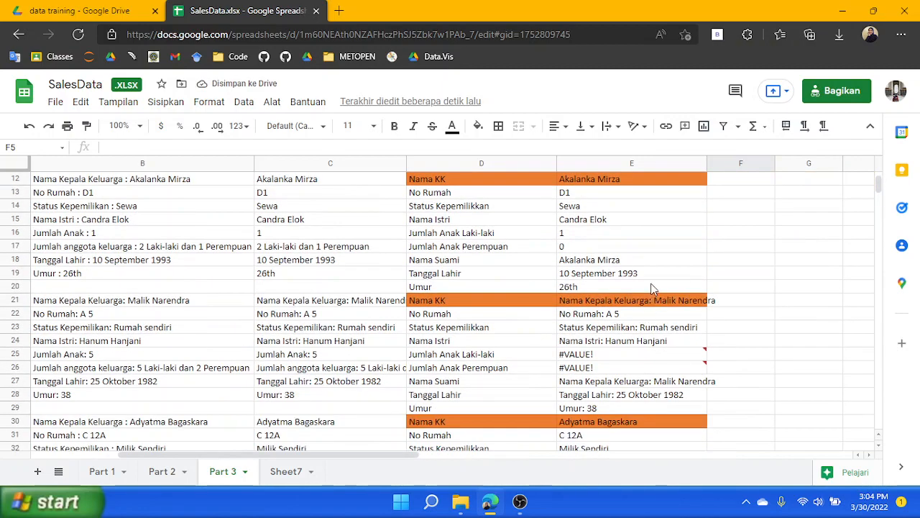
scroll(652, 288, "up", 4)
scroll(647, 295, "down", 3)
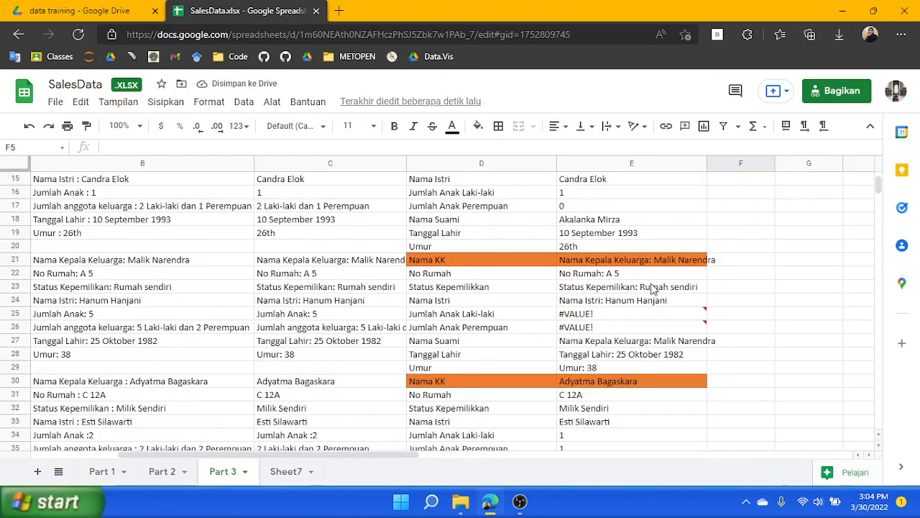
left_click(607, 316)
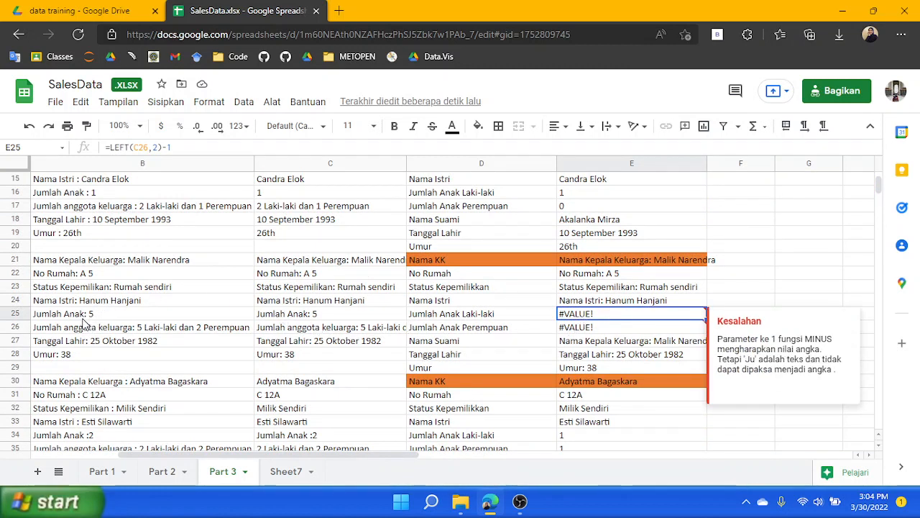
Scroll through the filled family records and examine the Result and Final Result columns
left_click(304, 314)
scroll(403, 316, "down", 7)
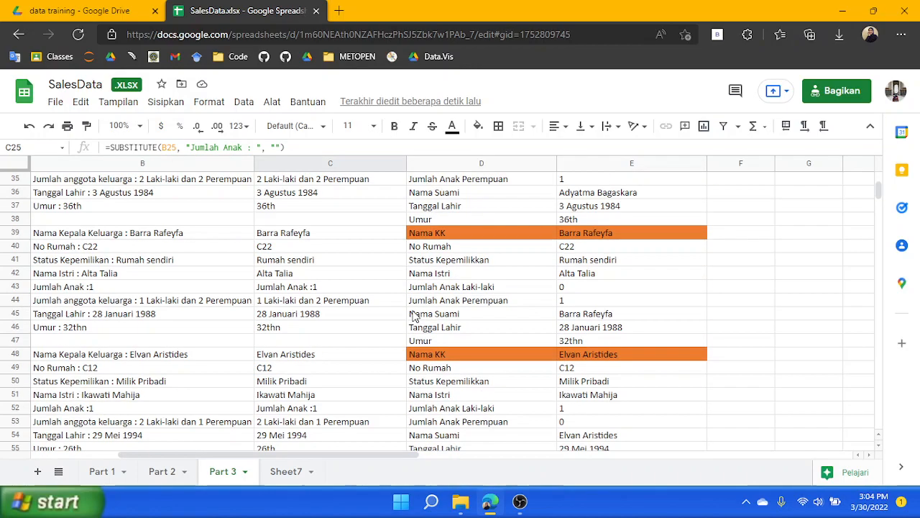
scroll(413, 317, "down", 1)
scroll(413, 317, "up", 5)
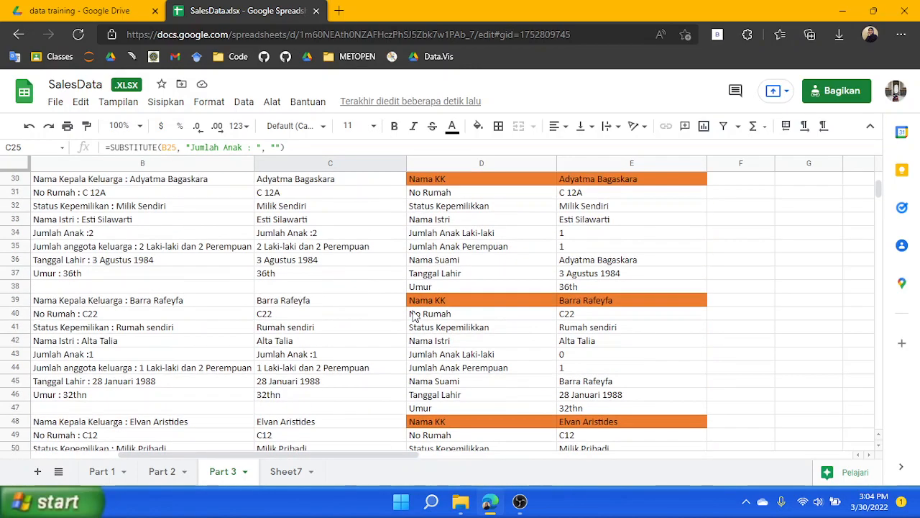
scroll(413, 316, "up", 5)
scroll(414, 316, "down", 2)
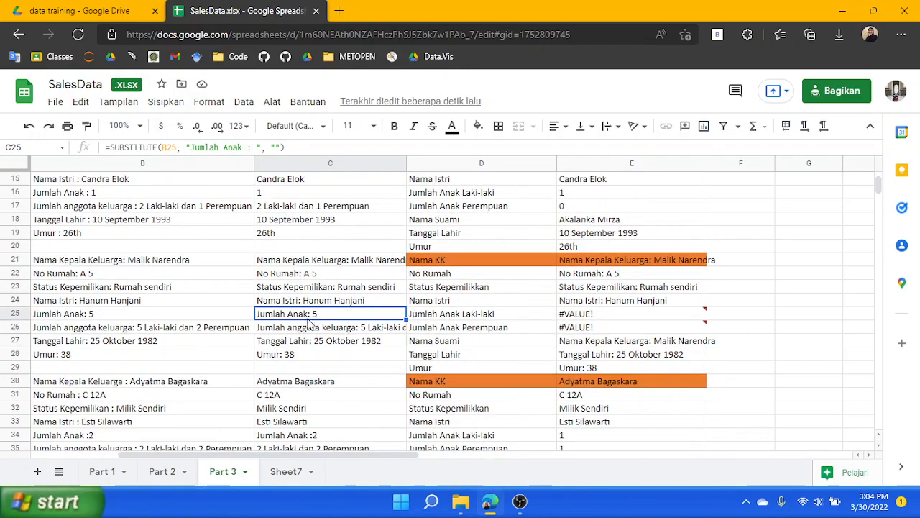
scroll(323, 317, "down", 12)
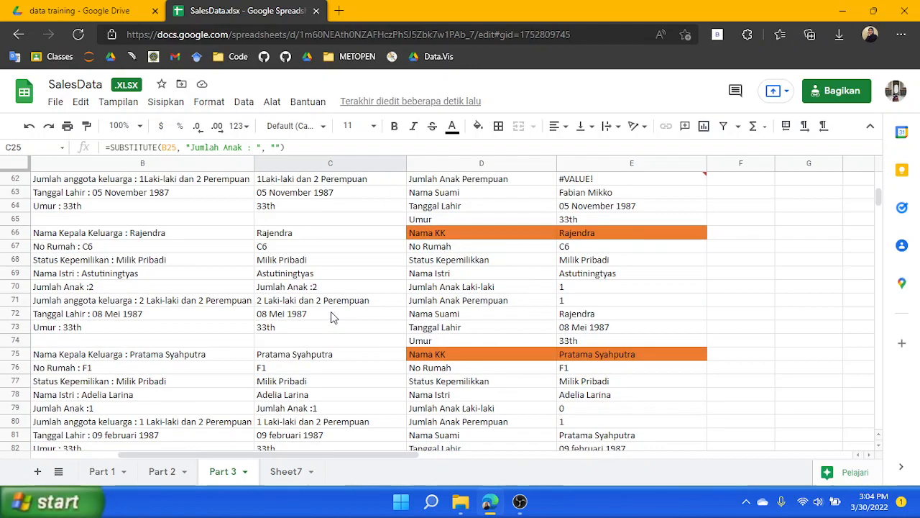
scroll(333, 317, "up", 4)
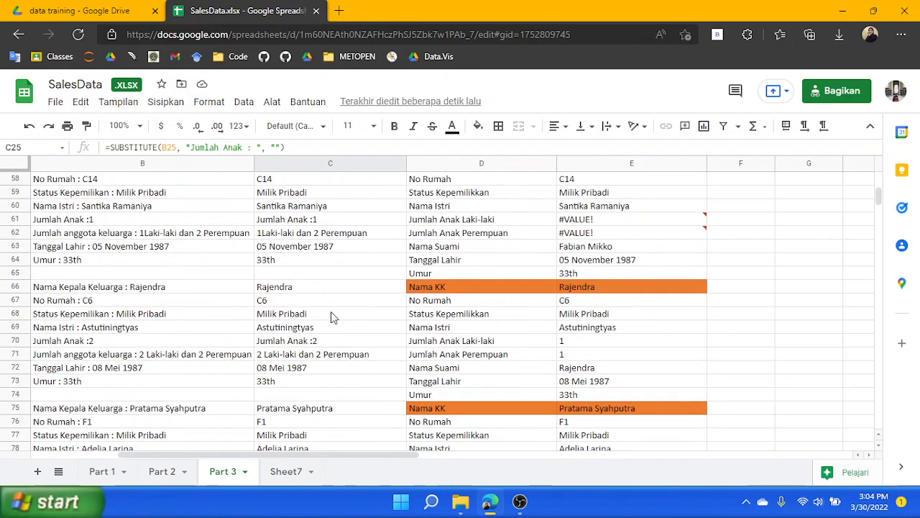
scroll(519, 342, "up", 10)
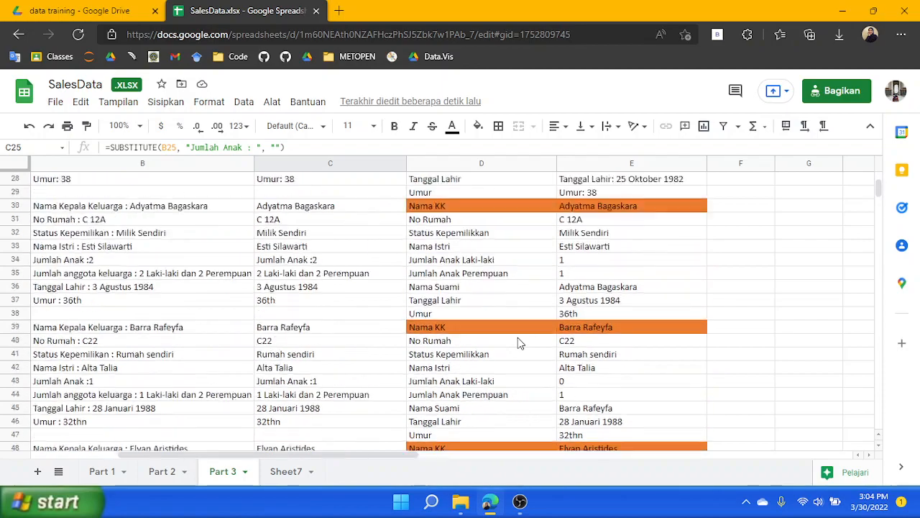
scroll(518, 337, "down", 3)
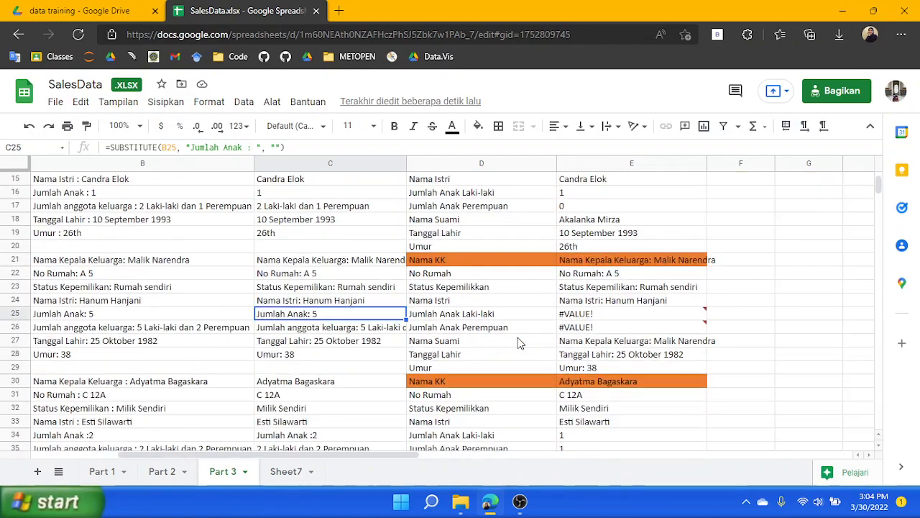
scroll(317, 320, "up", 1)
scroll(316, 320, "up", 3)
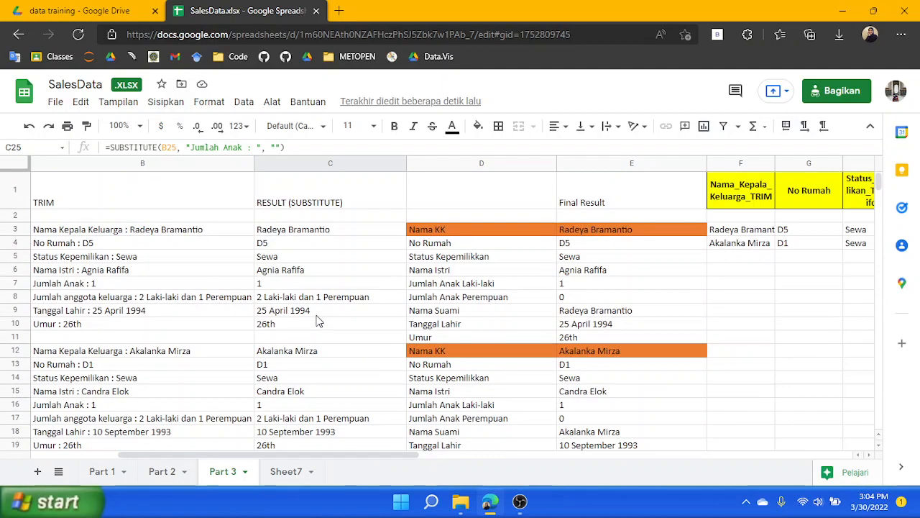
Change C3's formula to =SUBSTITUTE(SUBSTITUTE(B3," :", ":"), "Nama Kepala Keluarga : ", "") to normalize the colon spacing first
left_click(320, 272)
left_click(327, 245)
left_click(313, 234)
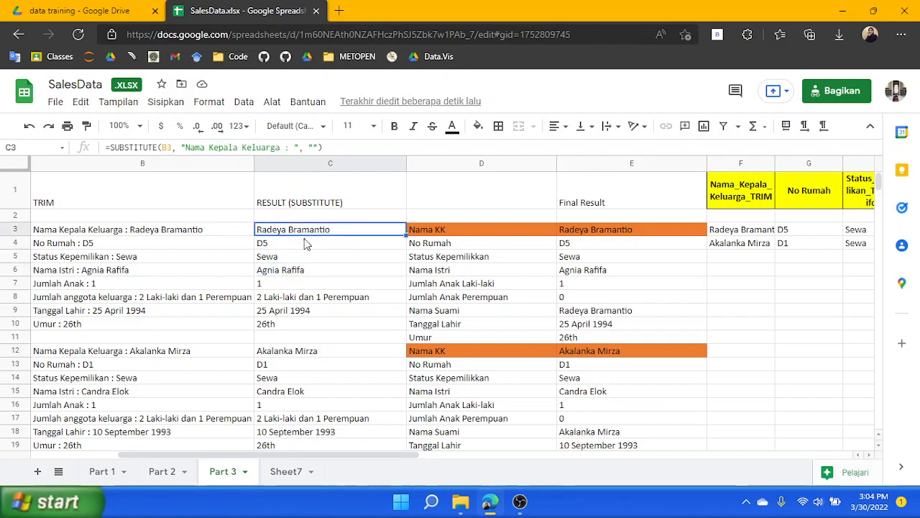
left_click(286, 148)
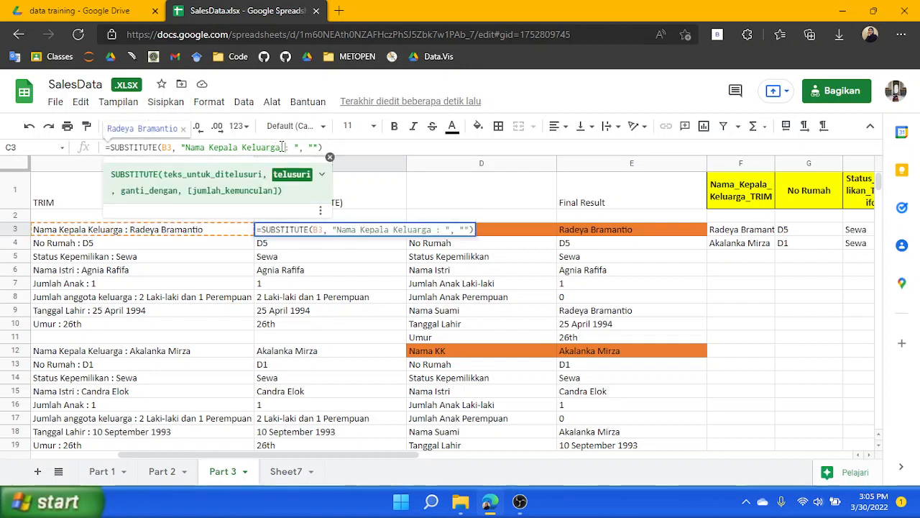
left_click_drag(281, 147, 294, 151)
left_click(172, 147)
key("BackSpace")
key("BackSpace")
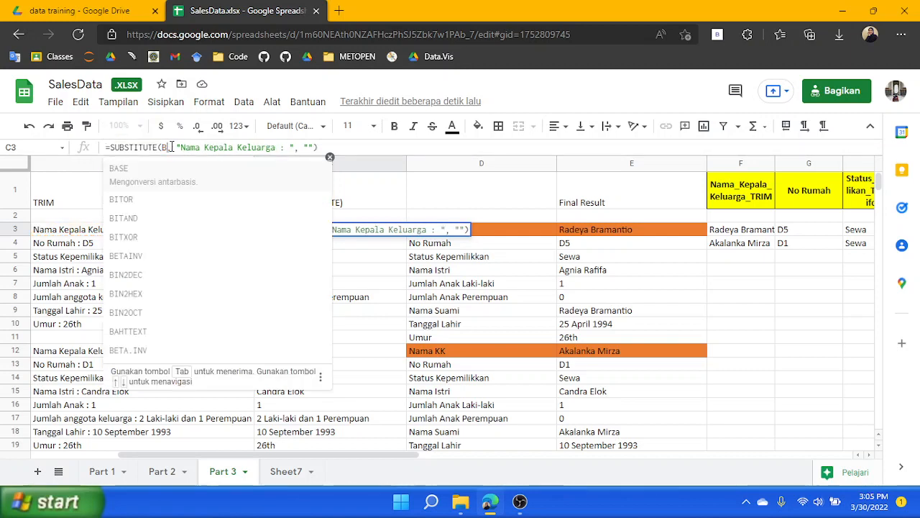
type("SUBSTITUTE(")
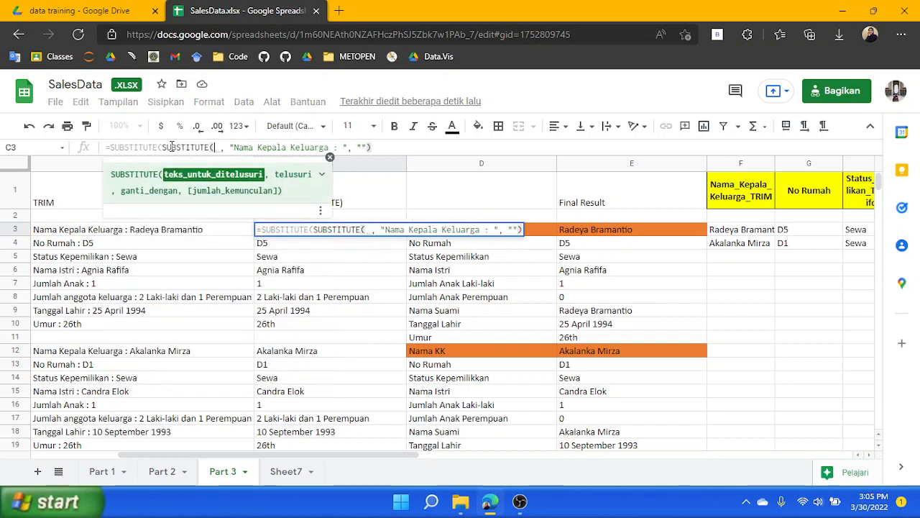
type("B3")
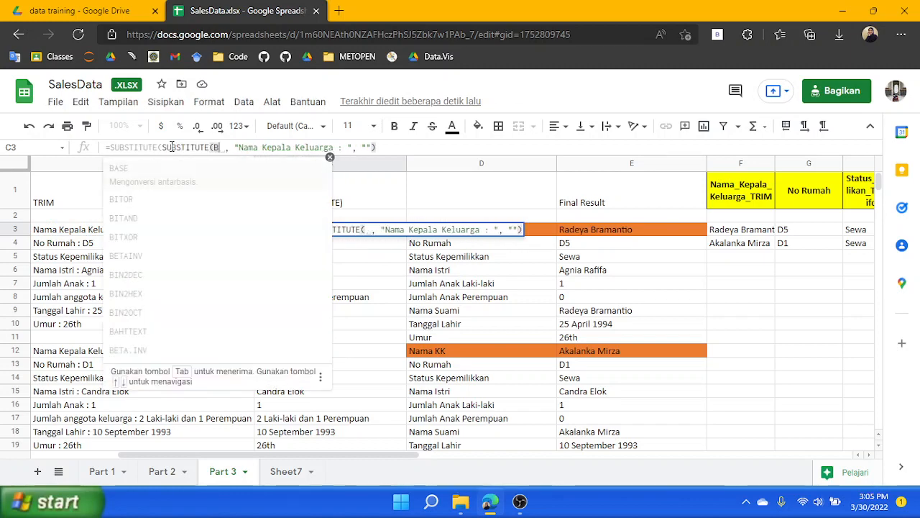
type(", ")
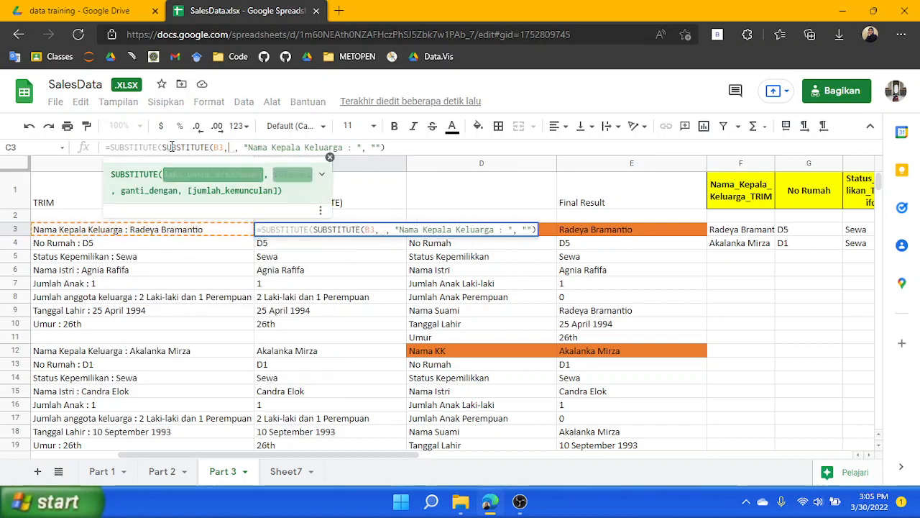
type("\"\"")
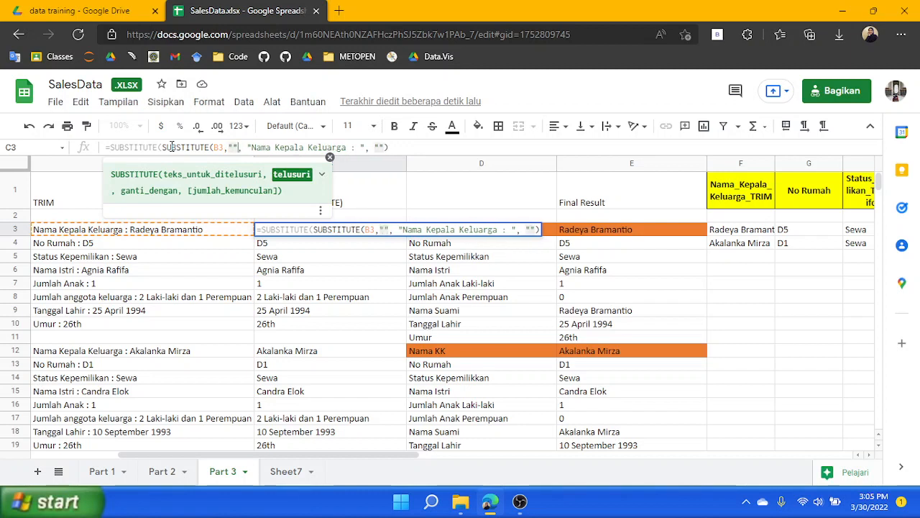
type(" :")
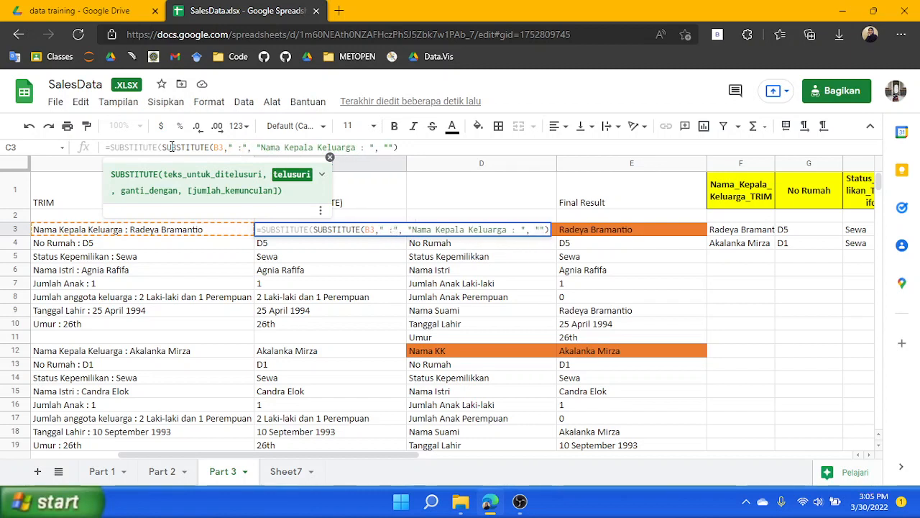
key("Right")
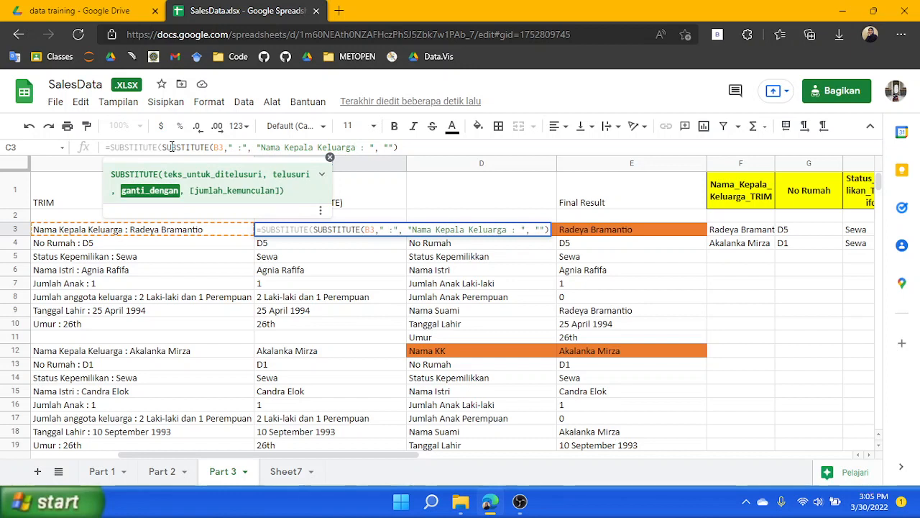
key("Left")
type(")")
key("Right")
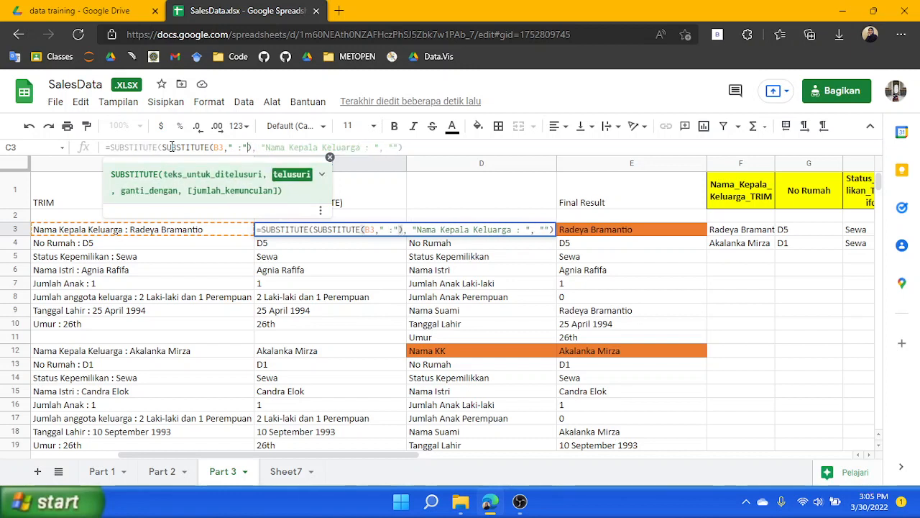
type(", \"\"")
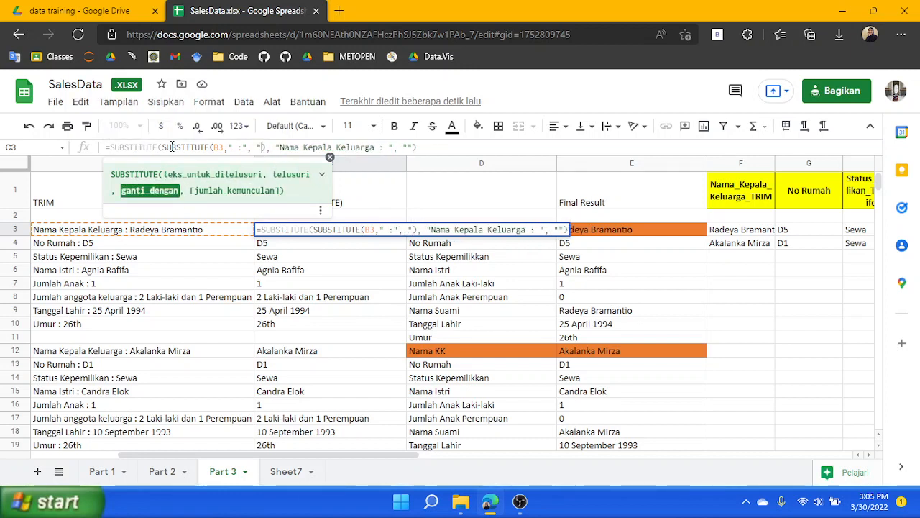
key("Left")
type(":")
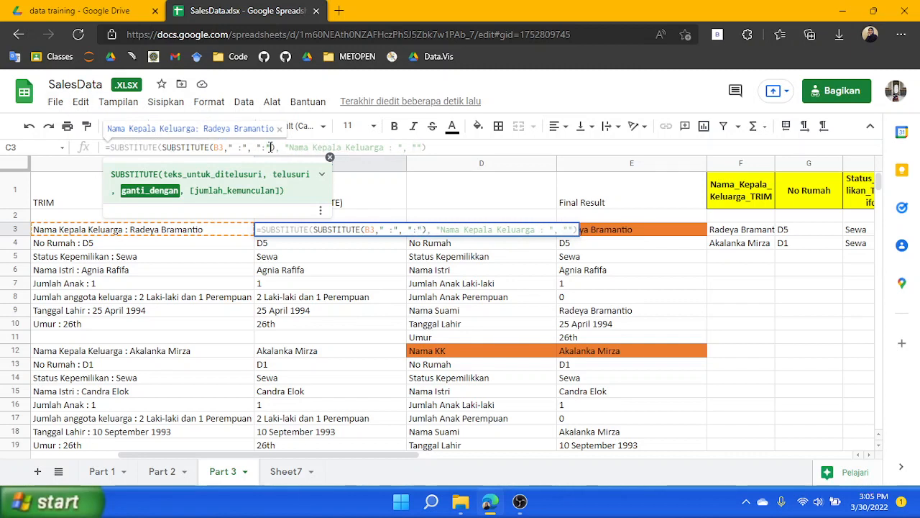
key("Return")
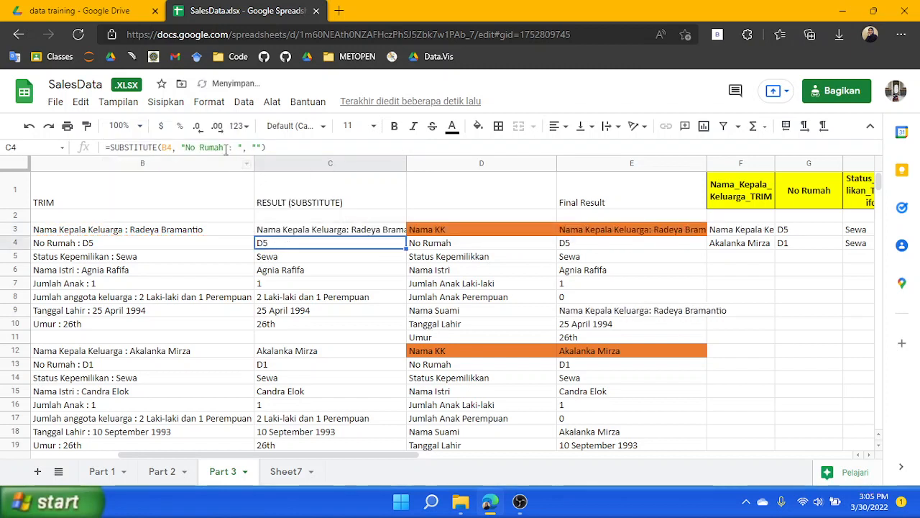
Change C4's formula to =SUBSTITUTE(SUBSTITUTE(B4, " :", ":"), "No Rumah : ", "") by nesting a colon-fixing SUBSTITUTE
left_click(106, 146)
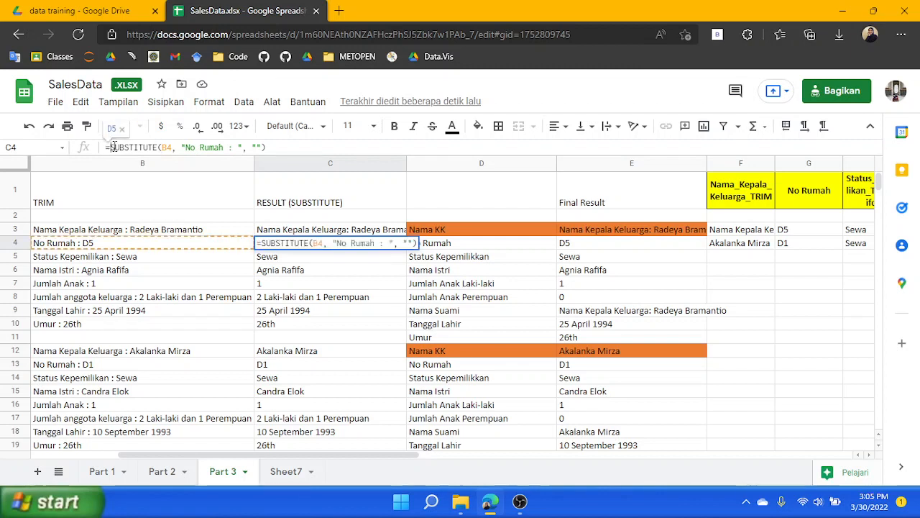
left_click_drag(106, 147, 288, 146)
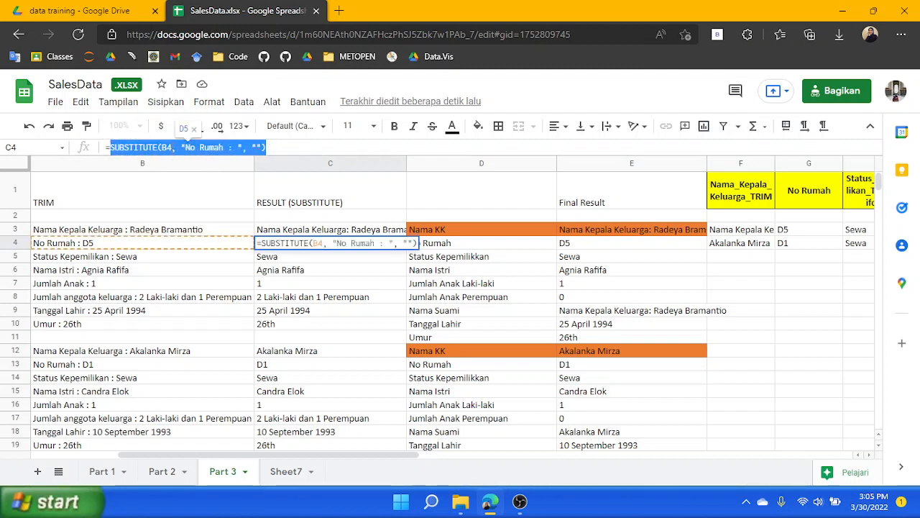
key("ctrl+c")
double_click(167, 147)
key("ctrl+v")
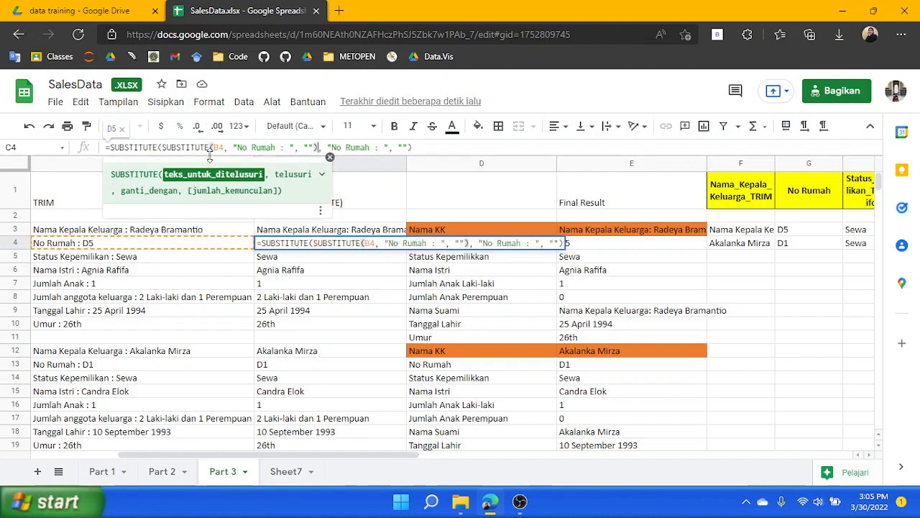
left_click(290, 147)
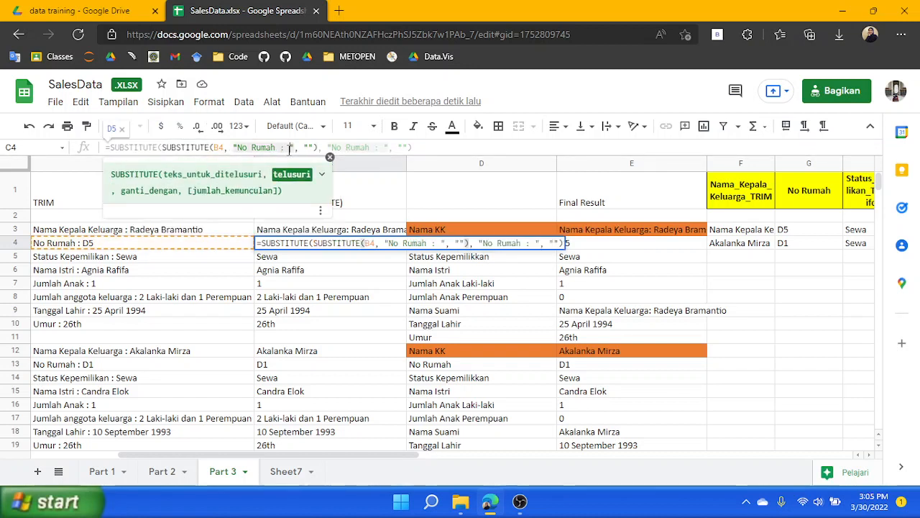
key("BackSpace")
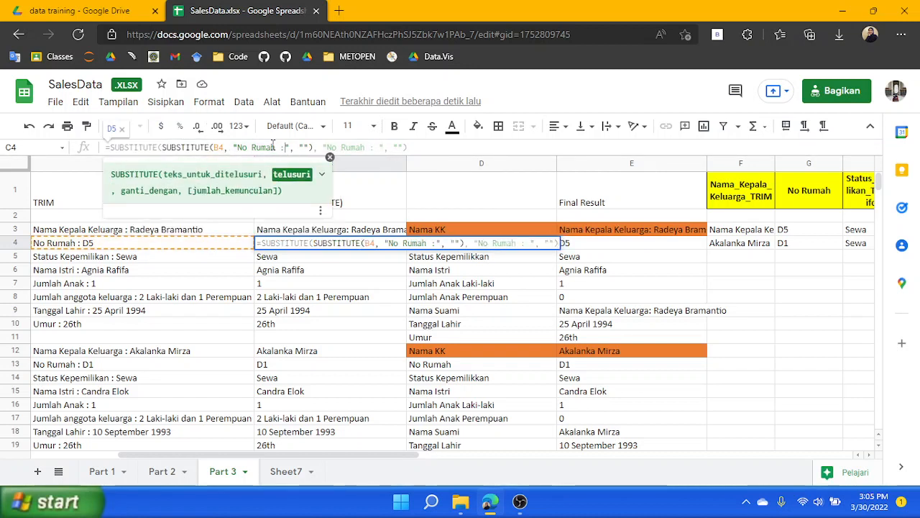
left_click_drag(238, 146, 275, 147)
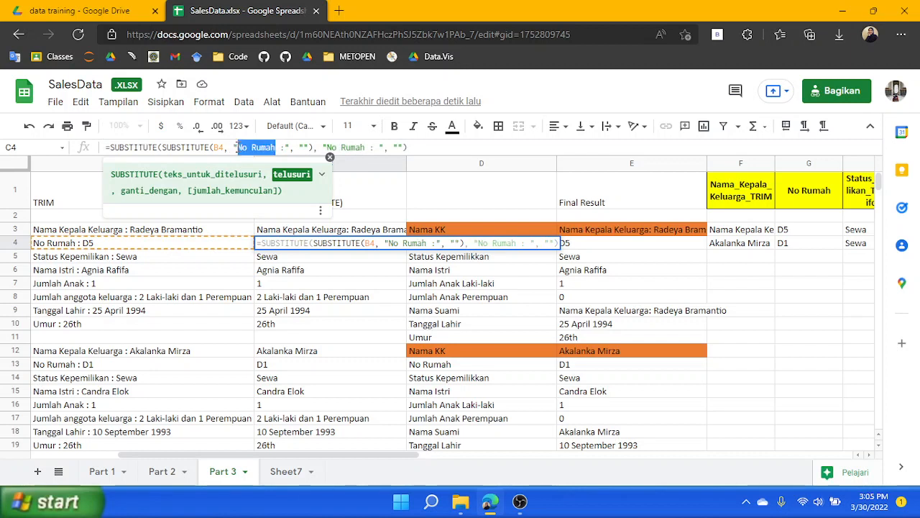
key("BackSpace")
left_click(267, 147)
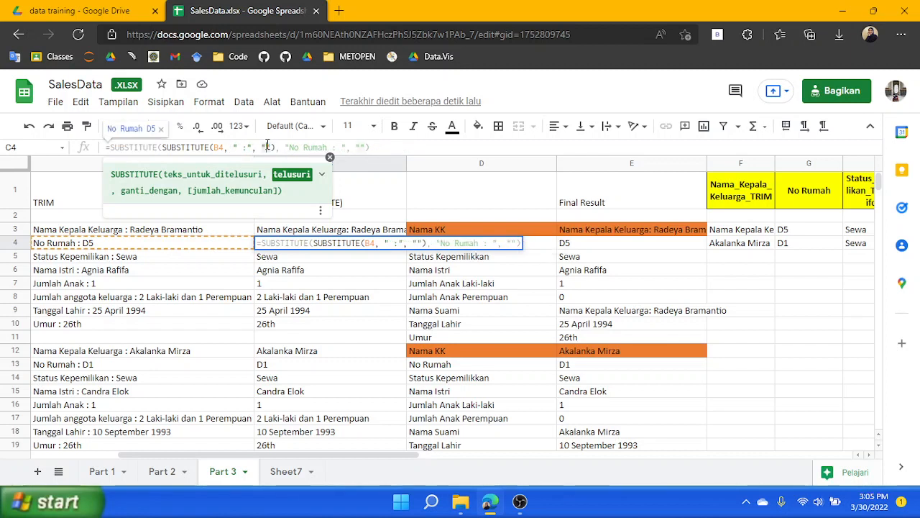
type(":")
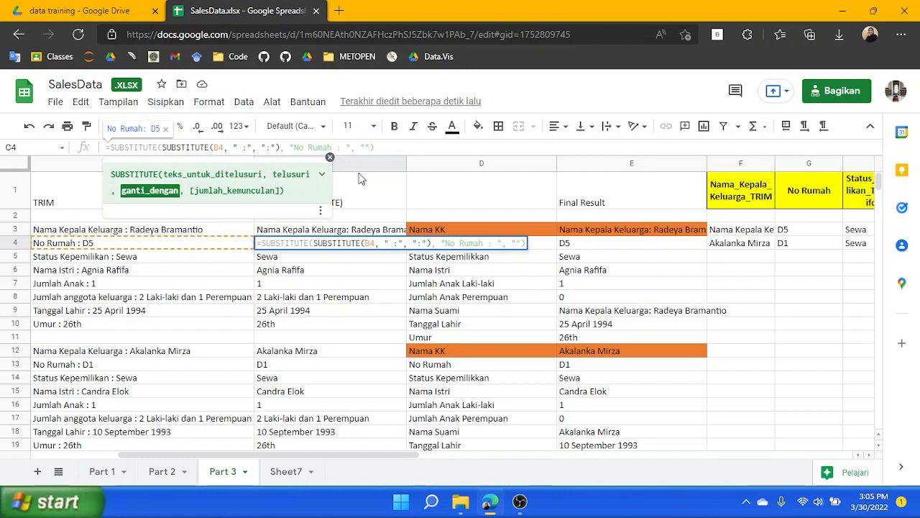
left_click(386, 147)
key("Return")
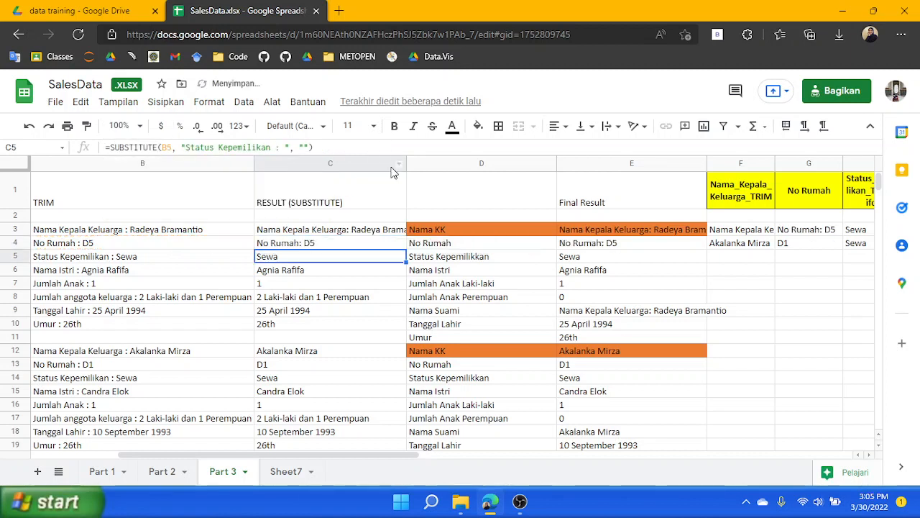
Copy C6's SUBSTITUTE formula and nest it so B6's " :" is removed before stripping "Nama Istri : "
left_click(313, 271)
left_click(238, 147)
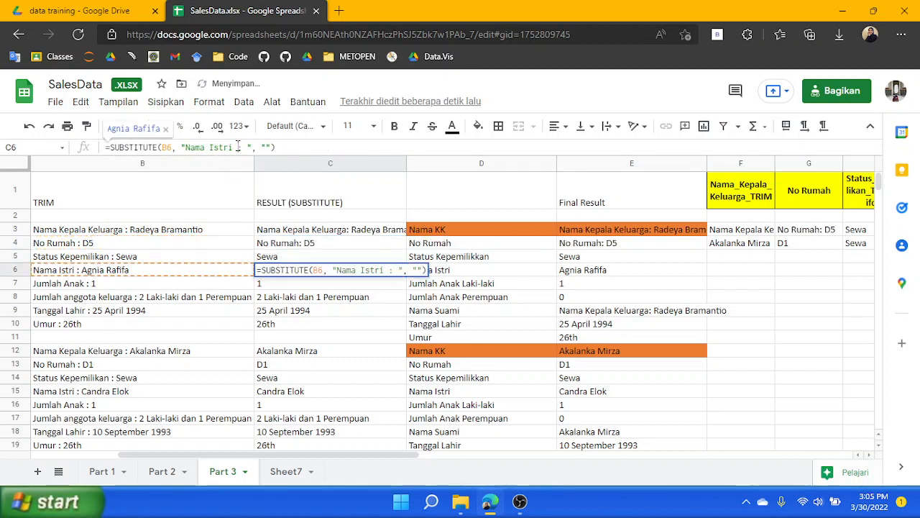
left_click_drag(281, 147, 108, 148)
key("ctrl+c")
double_click(167, 147)
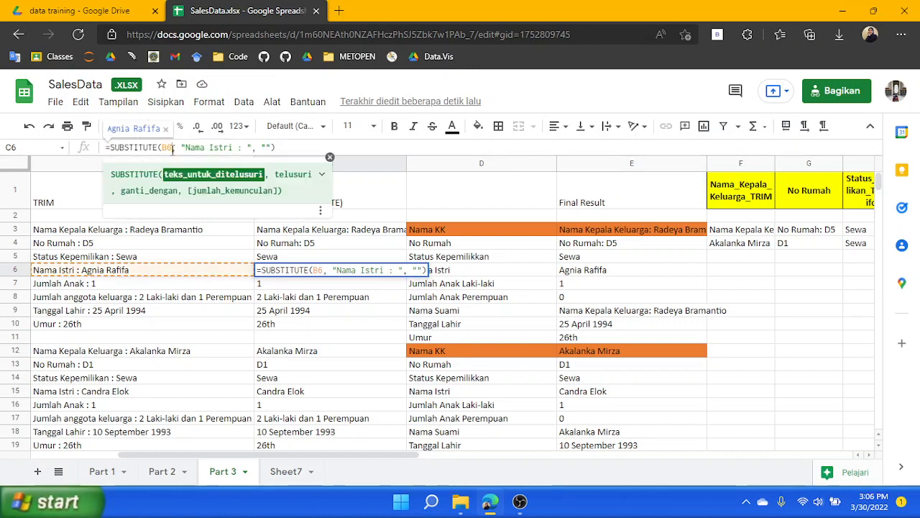
key("ctrl+v")
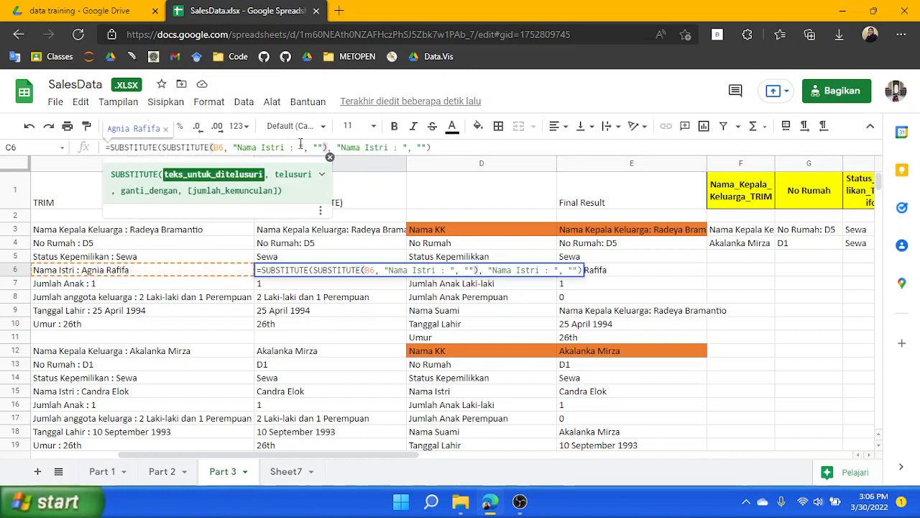
left_click(286, 148)
left_click(240, 147, "shift")
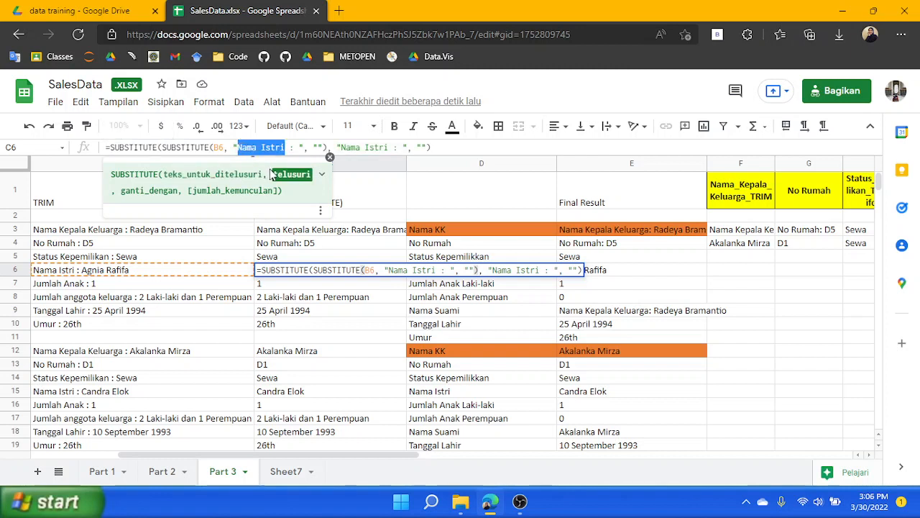
key("BackSpace")
key("BackSpace")
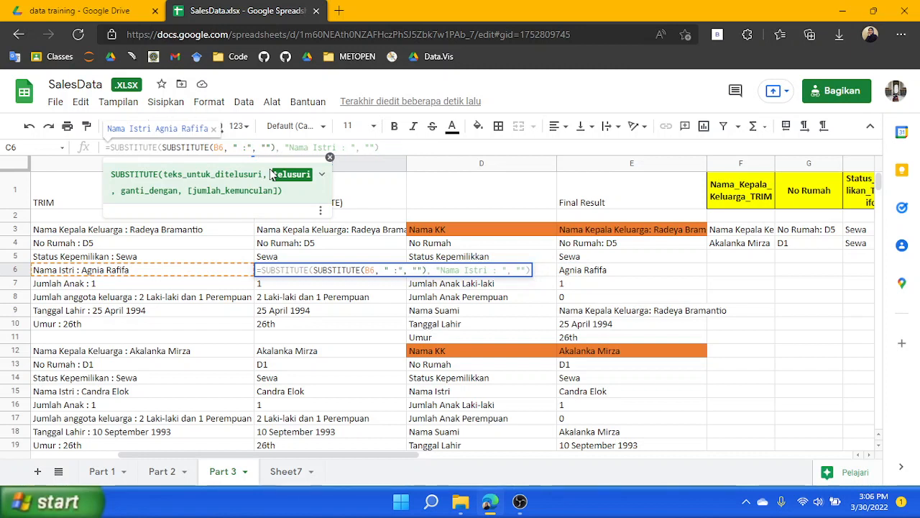
key("Right")
key("Right")
key("Right")
key("Right")
key("Right")
key("Right")
key("Right")
key("Right")
key("Right")
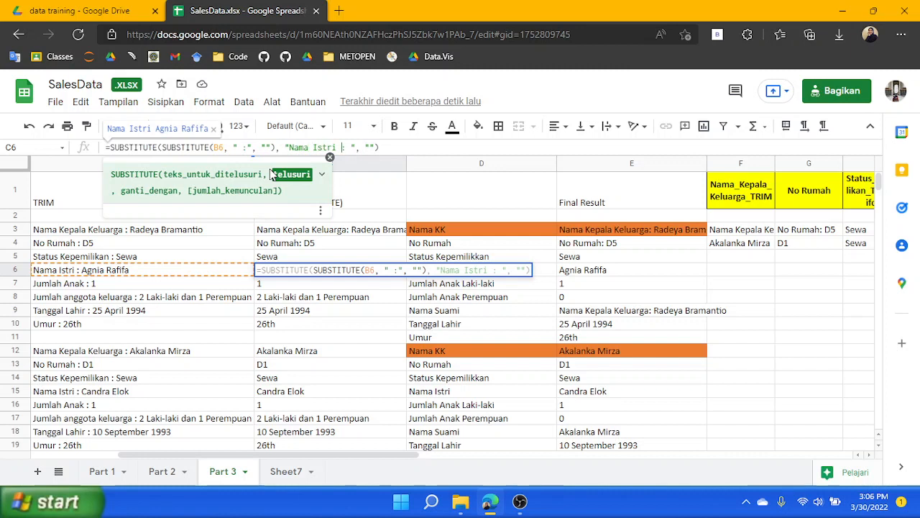
key("Return")
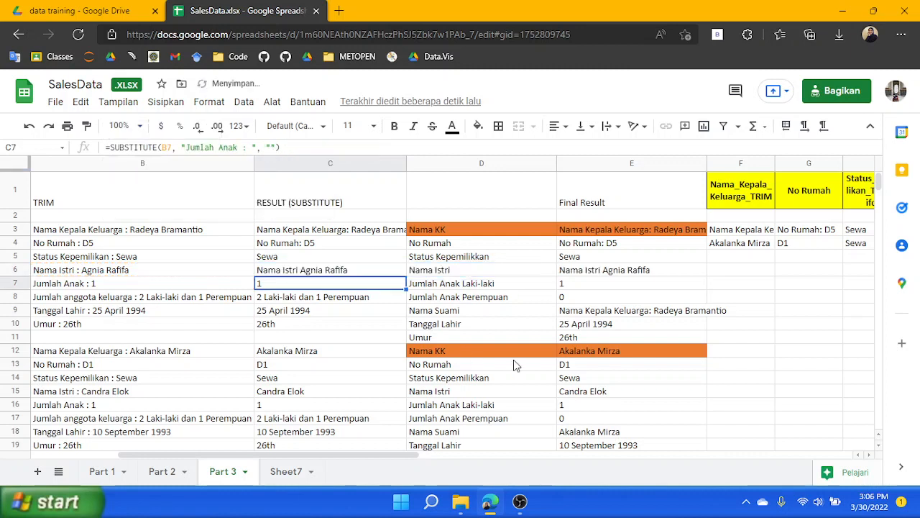
Review the C4 and C5 formulas, then change C3's search text to "Nama Kepala Keluarga: "
left_click(293, 244)
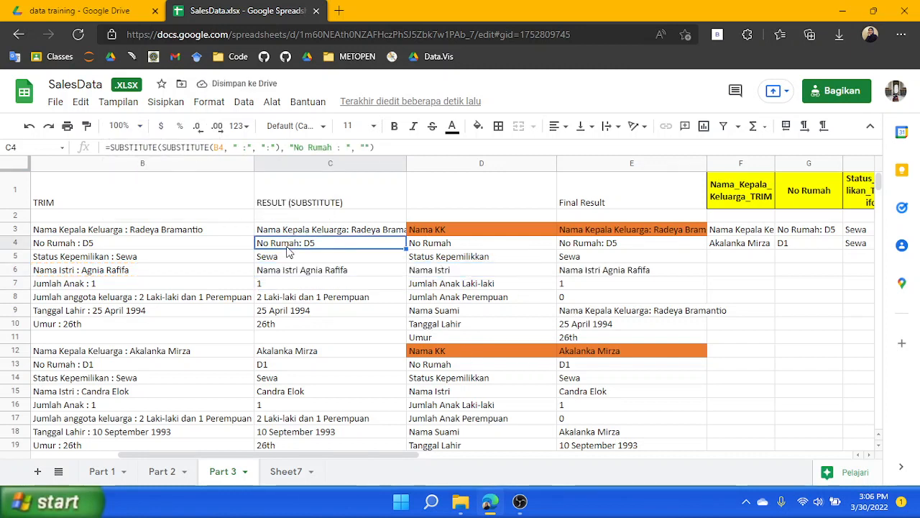
left_click(294, 259)
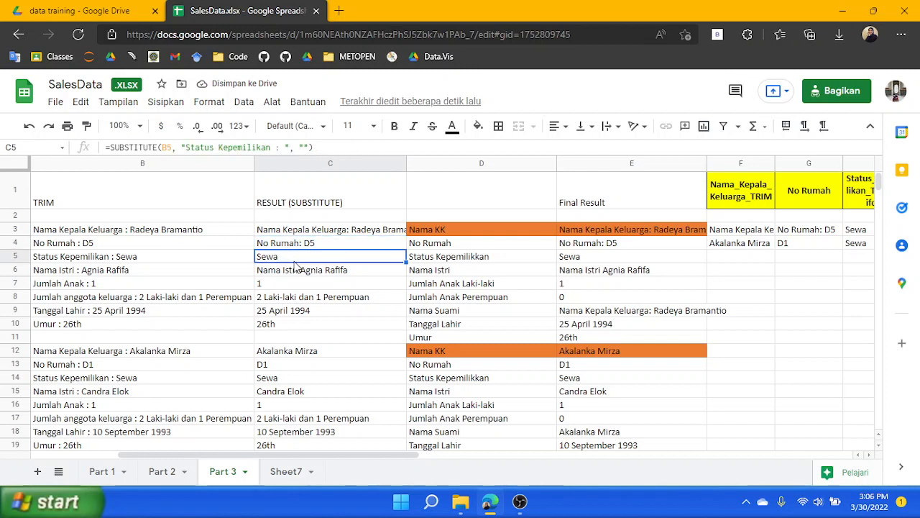
left_click(309, 246)
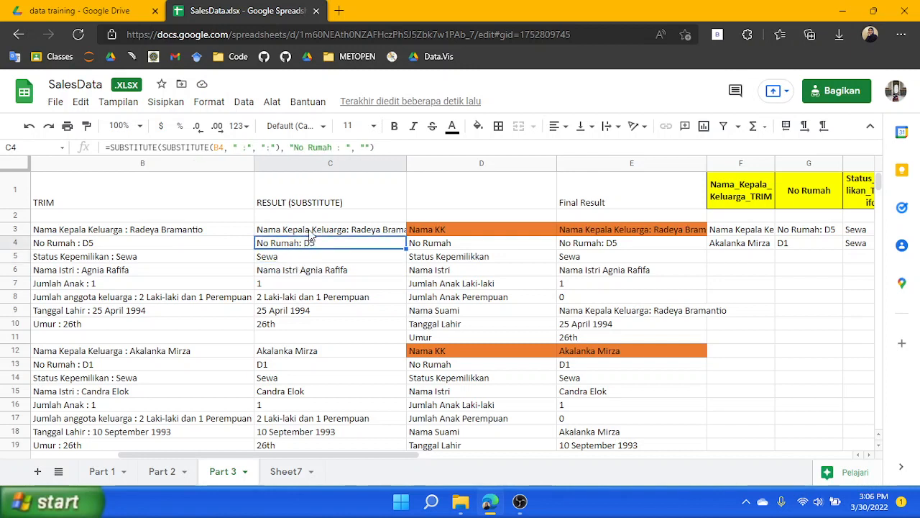
left_click(310, 232)
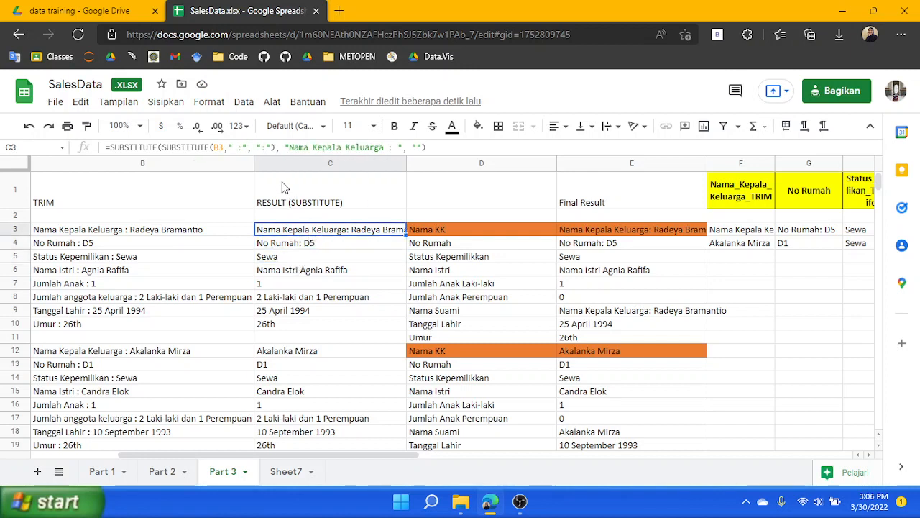
left_click(388, 147)
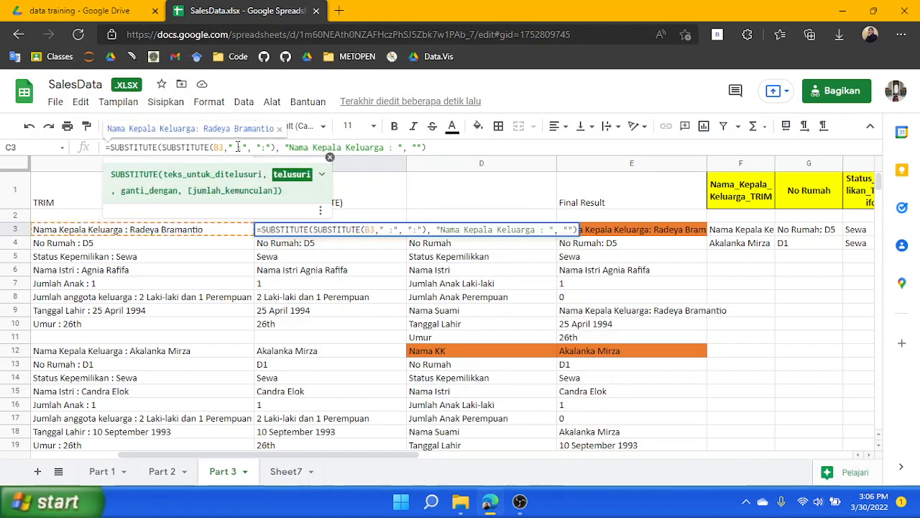
key("Delete")
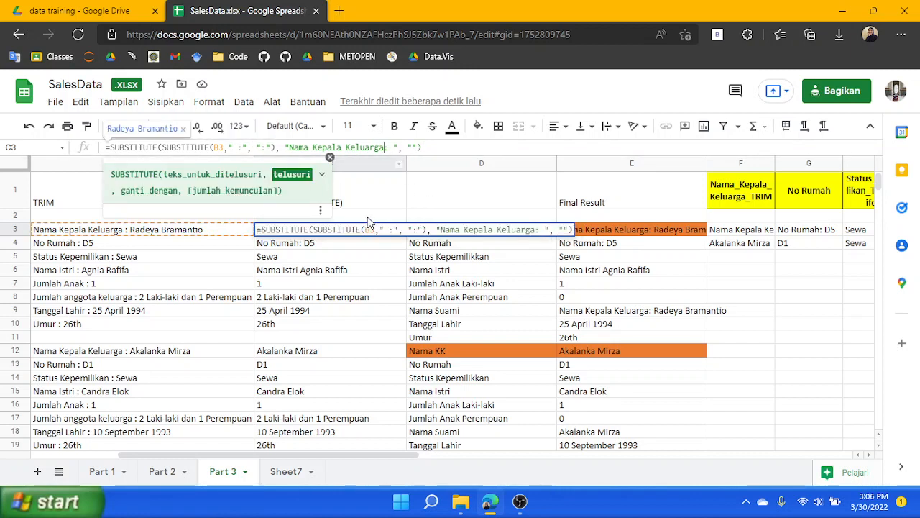
key("Return")
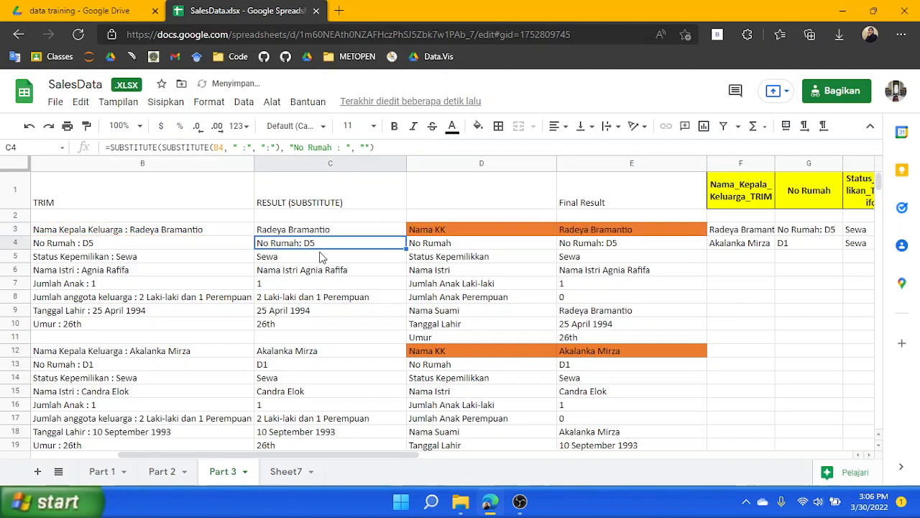
Change the search text in C4's formula to "No Rumah: "
left_click(335, 147)
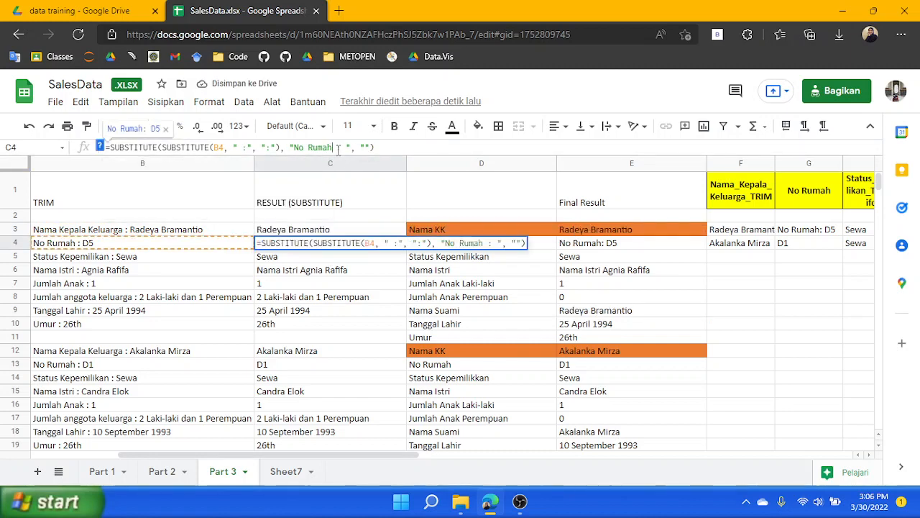
key("Return")
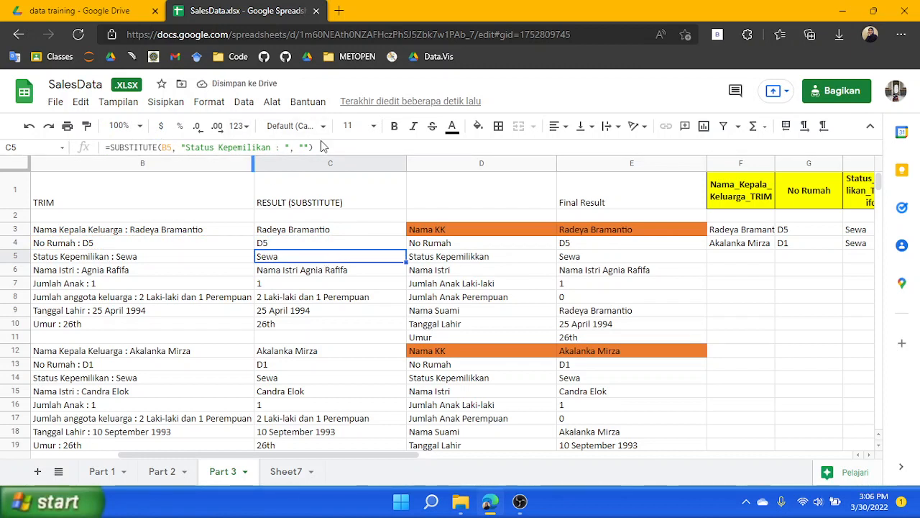
Rewrite C5 as =SUBSTITUTE(SUBSTITUTE(B5, " :", ""), "Status Kepemilikan: ", "") by nesting a colon-fixing SUBSTITUTE
left_click_drag(314, 147, 113, 161)
key("ctrl+c")
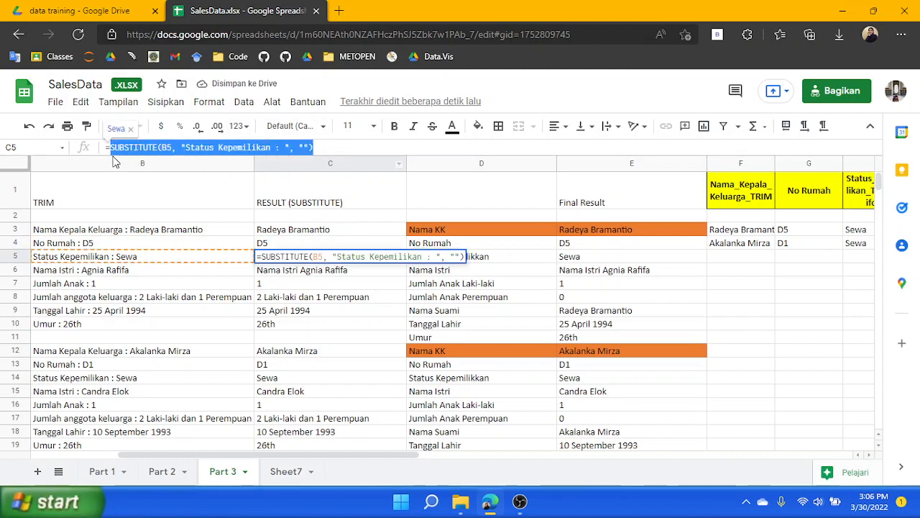
left_click(275, 148)
key("BackSpace")
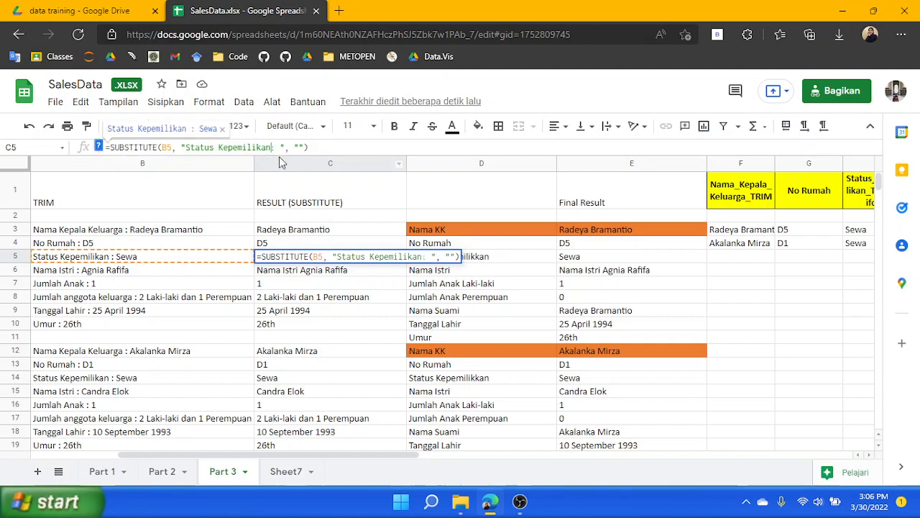
double_click(166, 147)
key("ctrl+v")
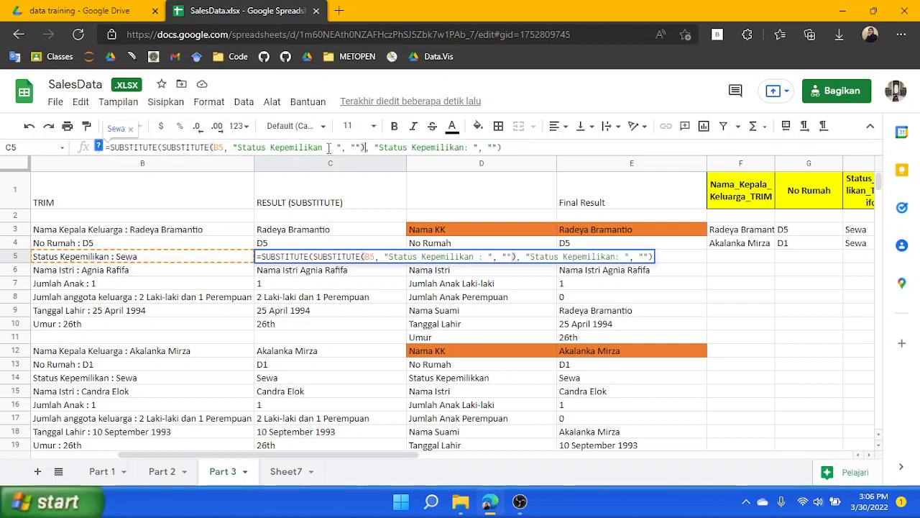
left_click(324, 147)
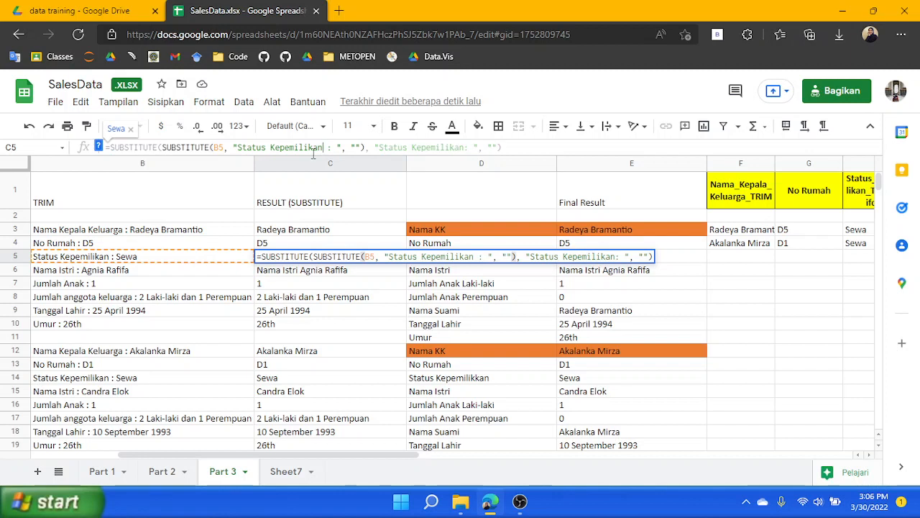
left_click(240, 147, "shift")
key("BackSpace")
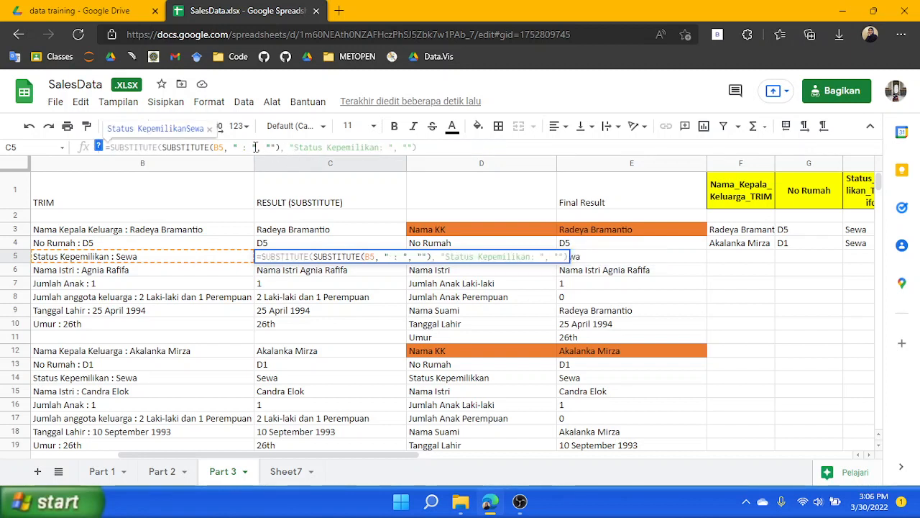
key("Return")
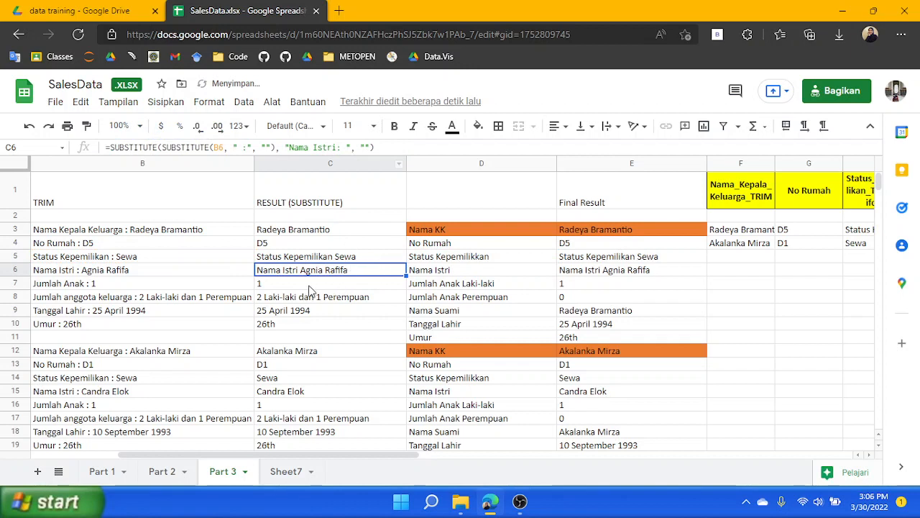
Enter a colon as the inner replacement text in C5's formula
left_click(291, 257)
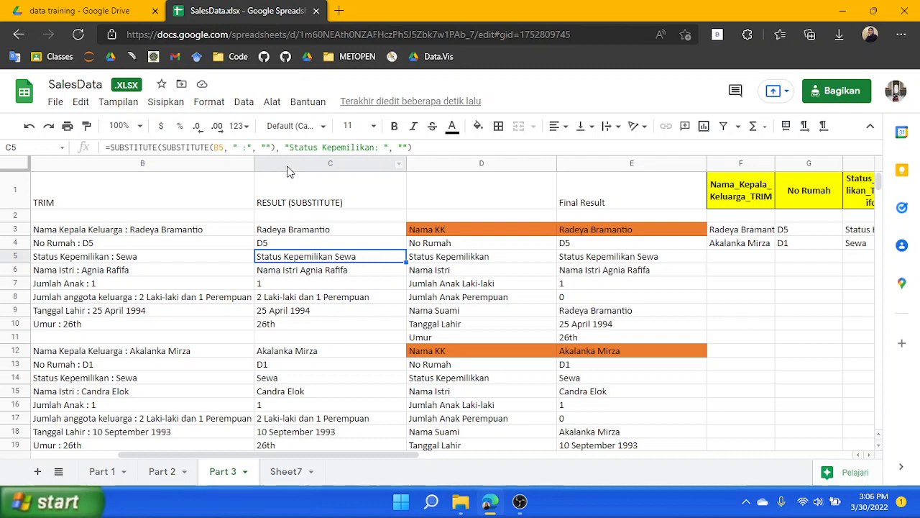
left_click(267, 147)
type(":")
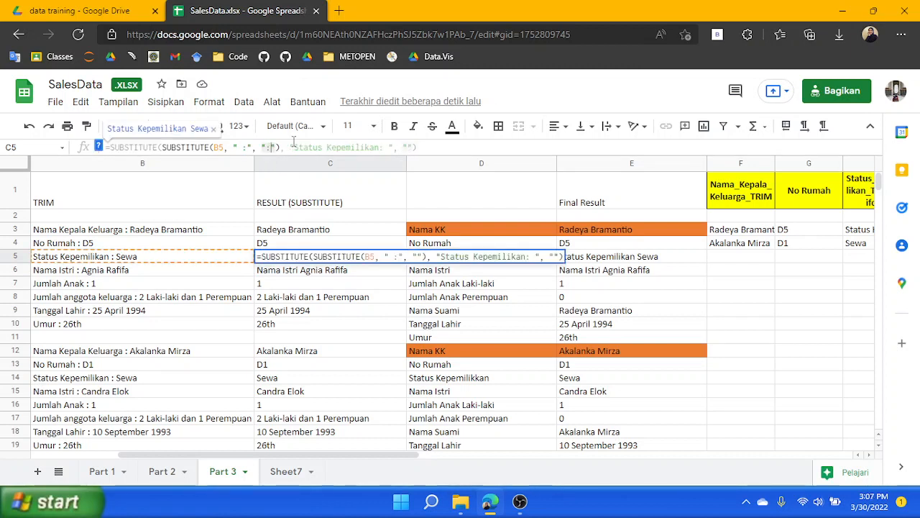
key("Return")
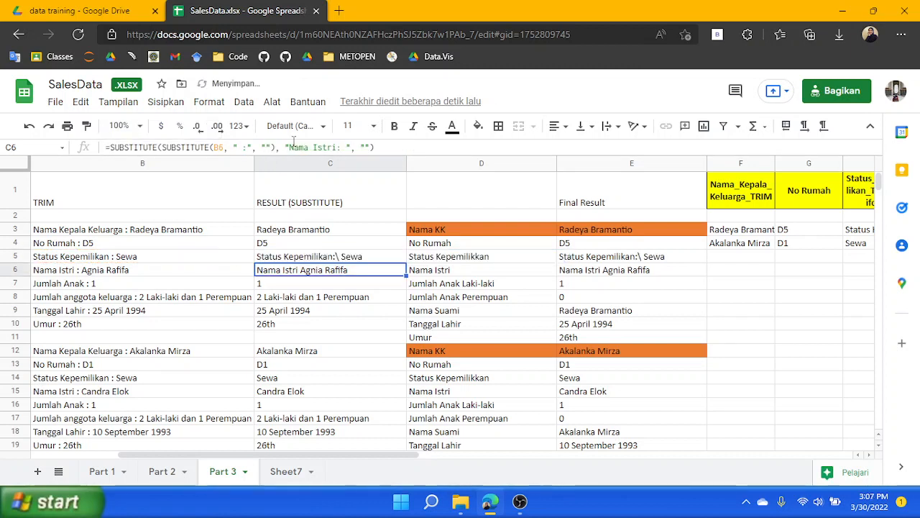
key("Delete")
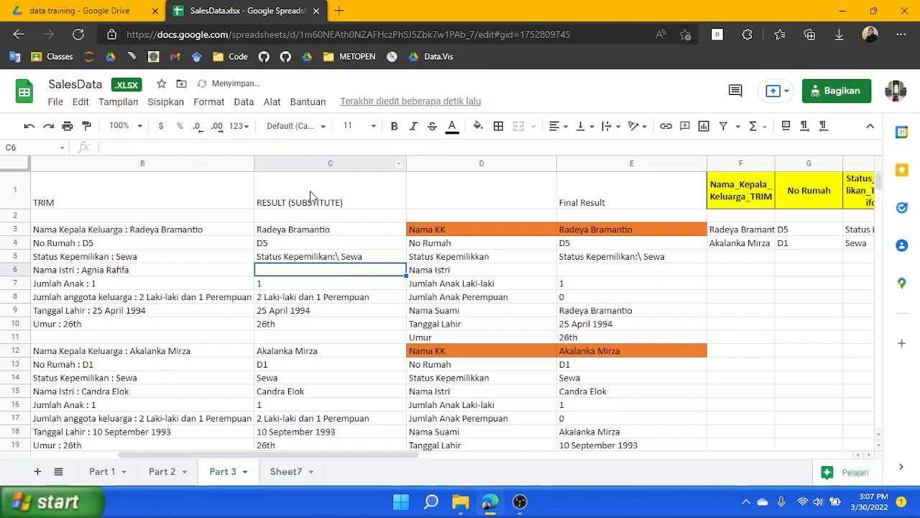
key("Up")
key("Up")
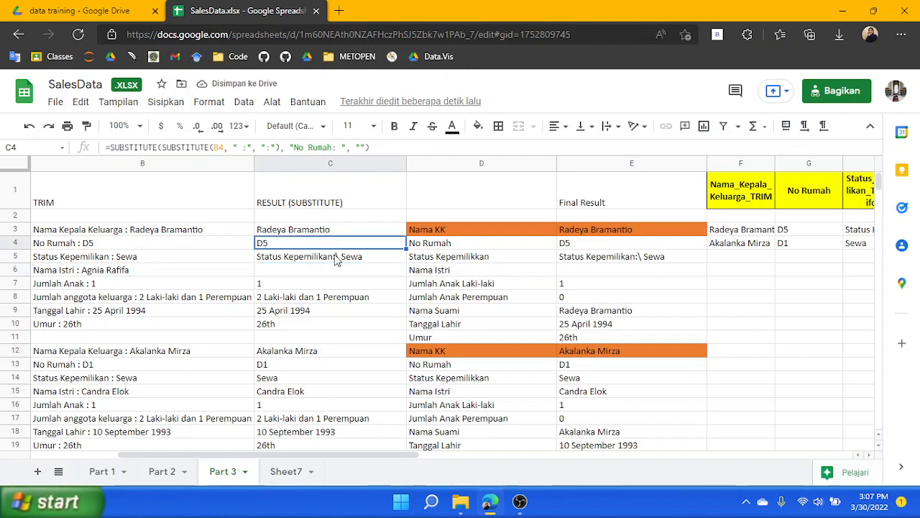
key("ctrl+z")
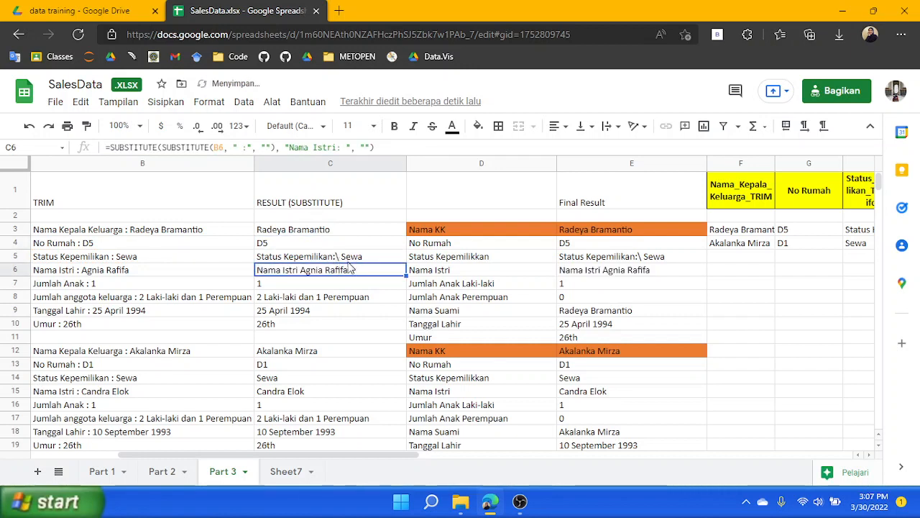
Set C6's inner replacement to ":" so the formula reads =SUBSTITUTE(SUBSTITUTE(B6, " :", ":"), "Nama Istri: ", "")
left_click(267, 147)
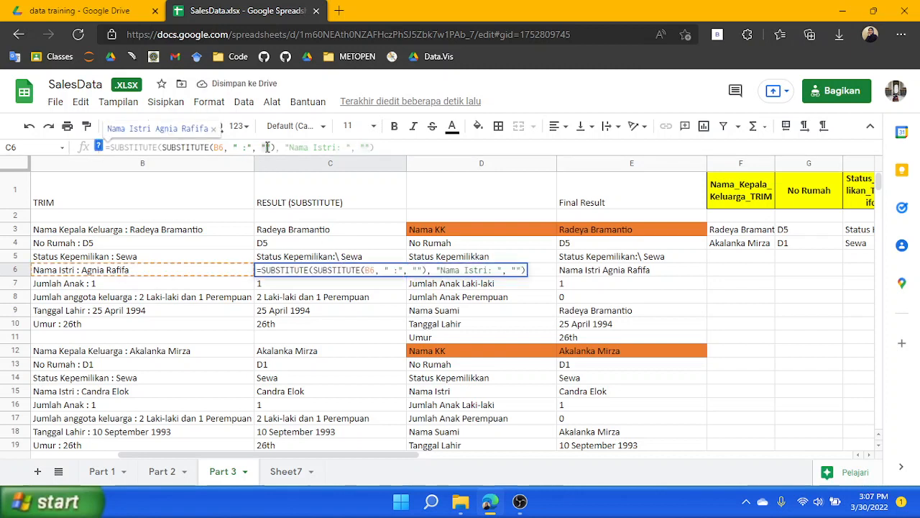
type(":")
key("Return")
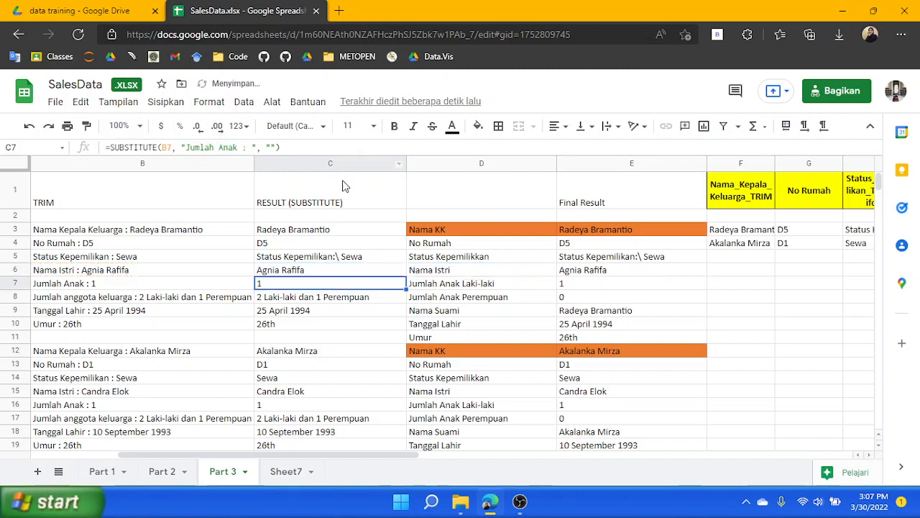
Remove the stray backslash from C5's inner replacement so it is just ":"
left_click(311, 272)
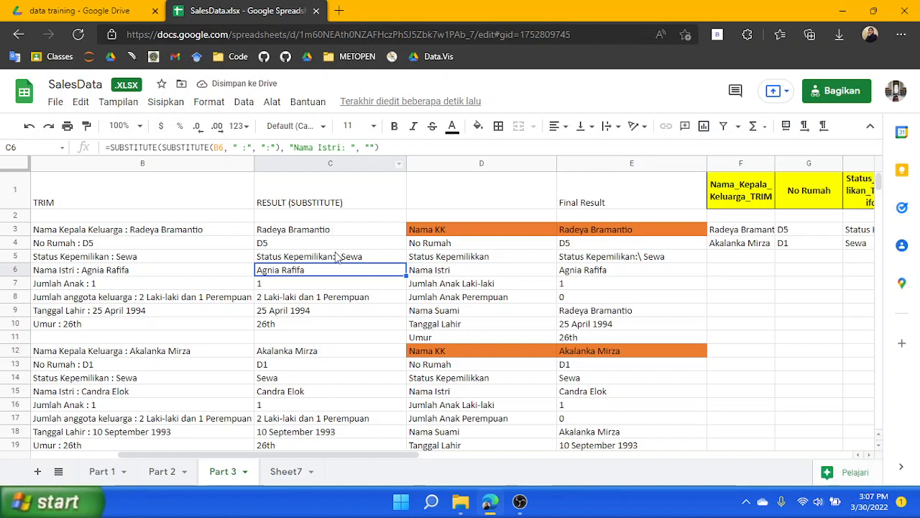
left_click(338, 257)
left_click(281, 146)
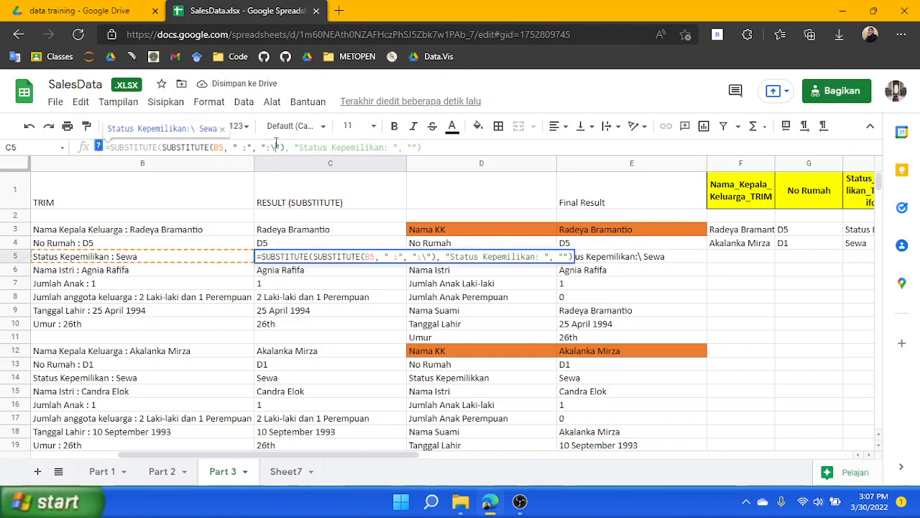
key("BackSpace")
key("Return")
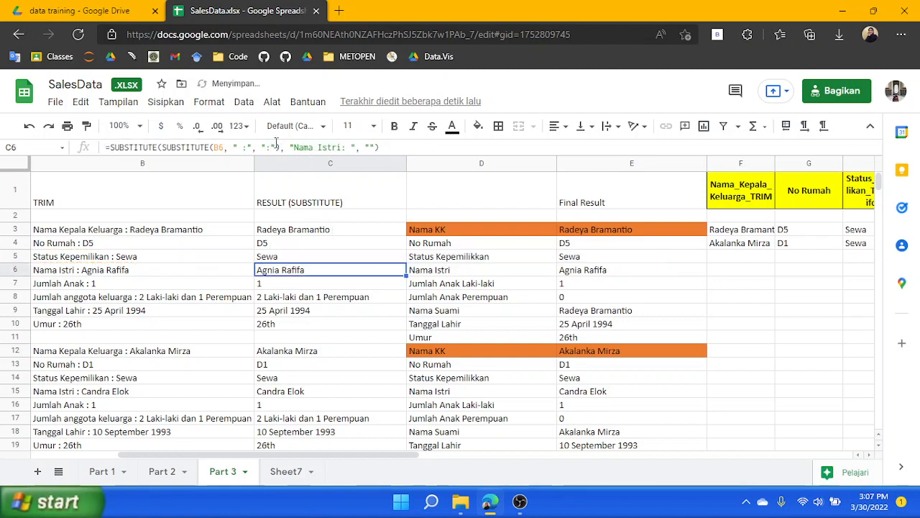
Rewrite C8 as =SUBSTITUTE(SUBSTITUTE(B8, " :", ":"), "Jumlah anggota keluarga: ", "") by nesting the colon-fixing SUBSTITUTE
left_click(303, 298)
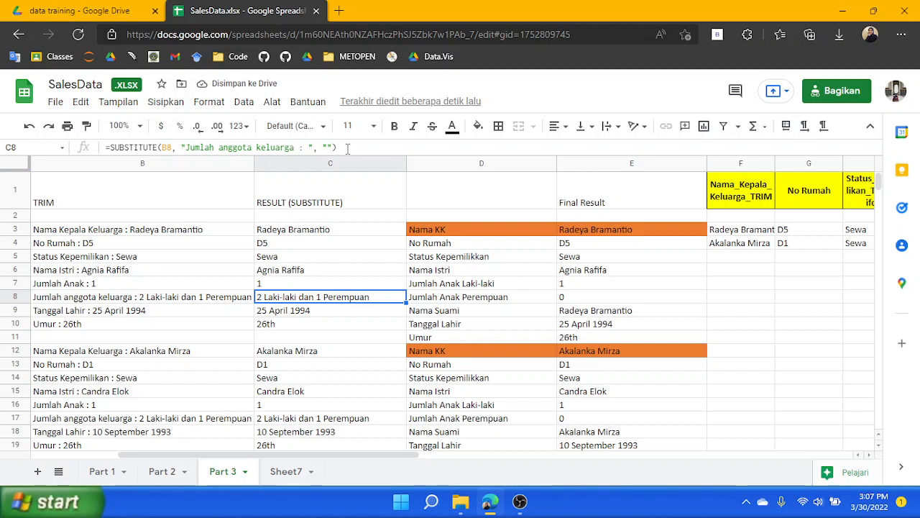
left_click_drag(347, 147, 111, 165)
key("ctrl+c")
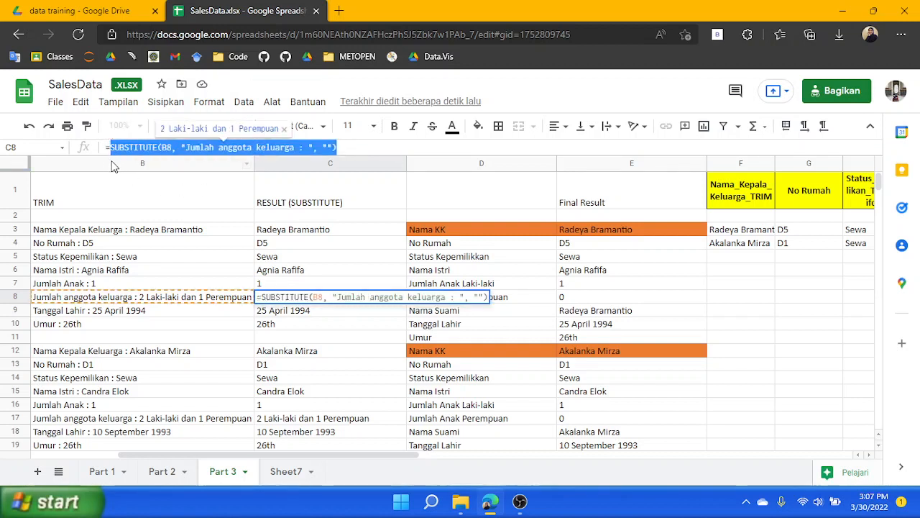
left_click(160, 148)
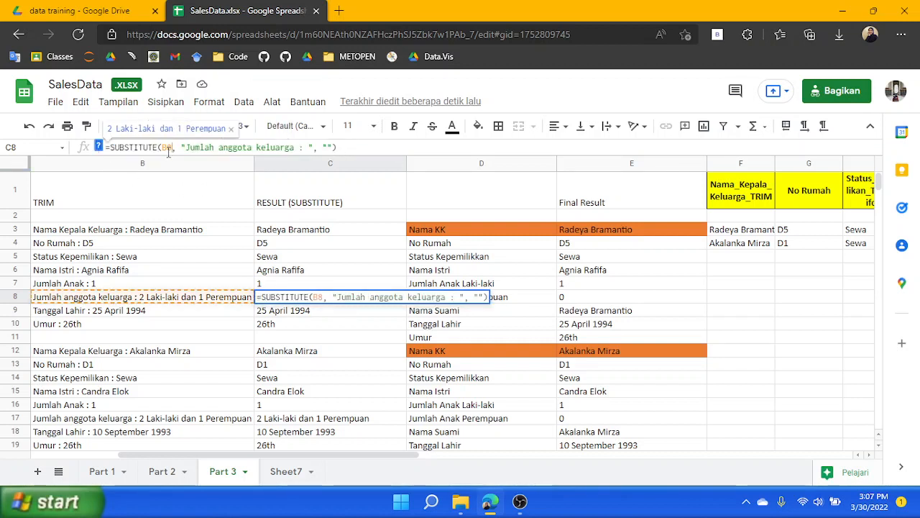
key("ctrl+v")
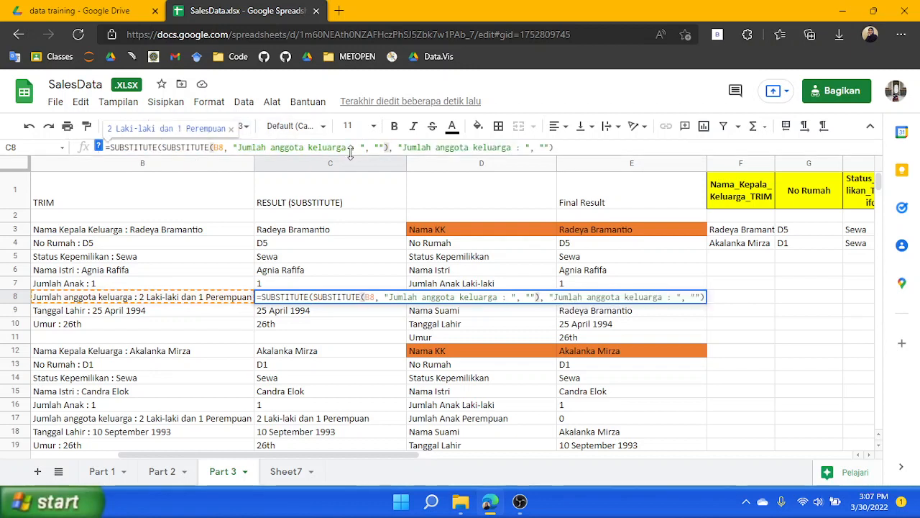
left_click_drag(348, 148, 236, 147)
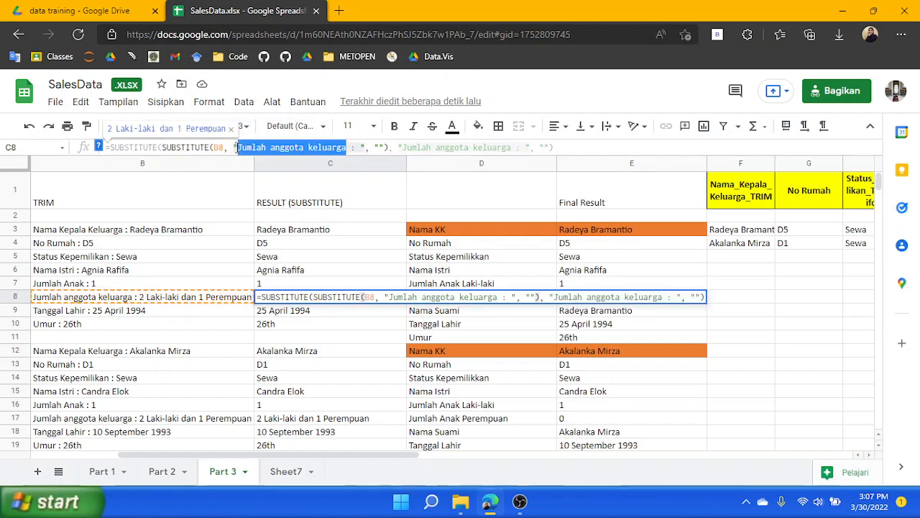
key("BackSpace")
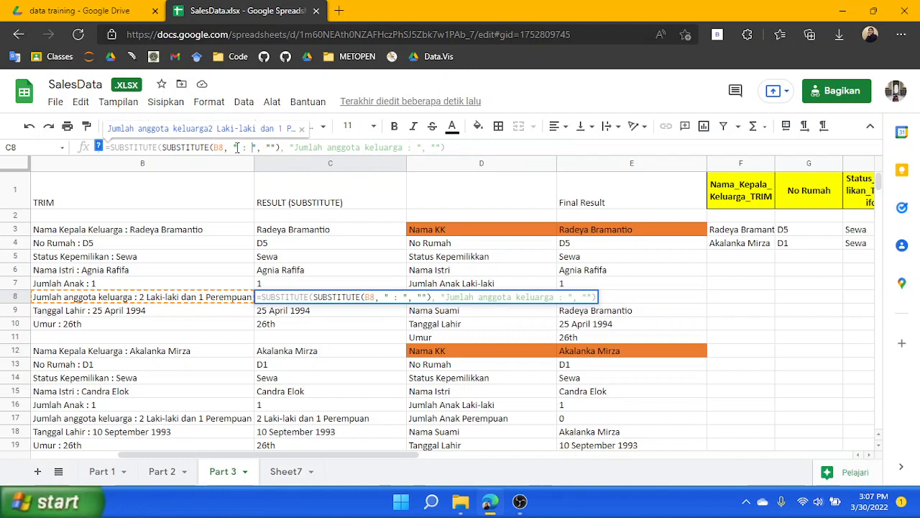
key("BackSpace")
key("Right")
key("Right")
key("Right")
key("Right")
type(":")
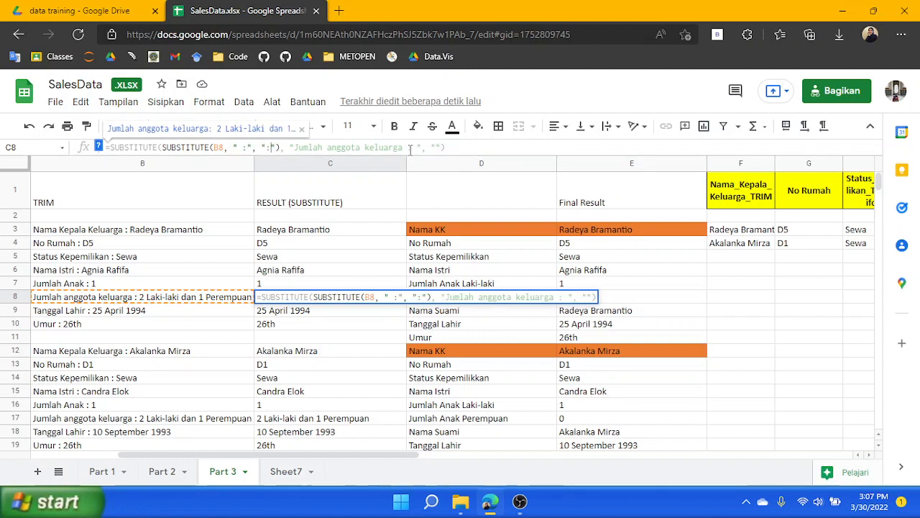
key("Return")
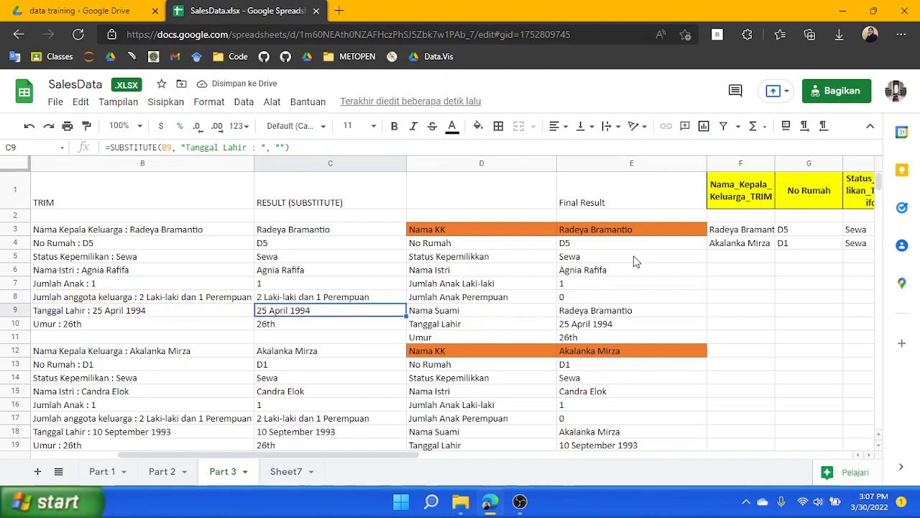
Rewrite C9 as =SUBSTITUTE(SUBSTITUTE(B9, " :", ":"), "Tanggal Lahir: ", "") with the same nested colon fix
left_click(606, 310)
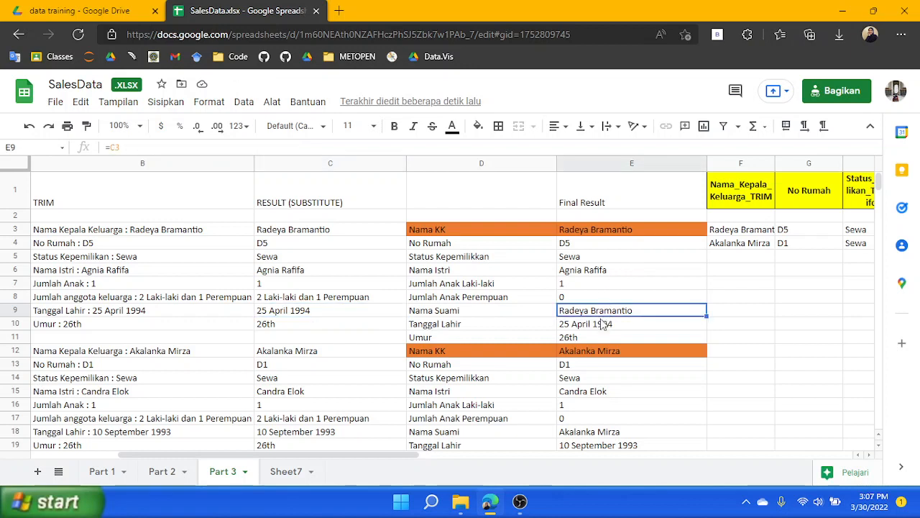
left_click(301, 314)
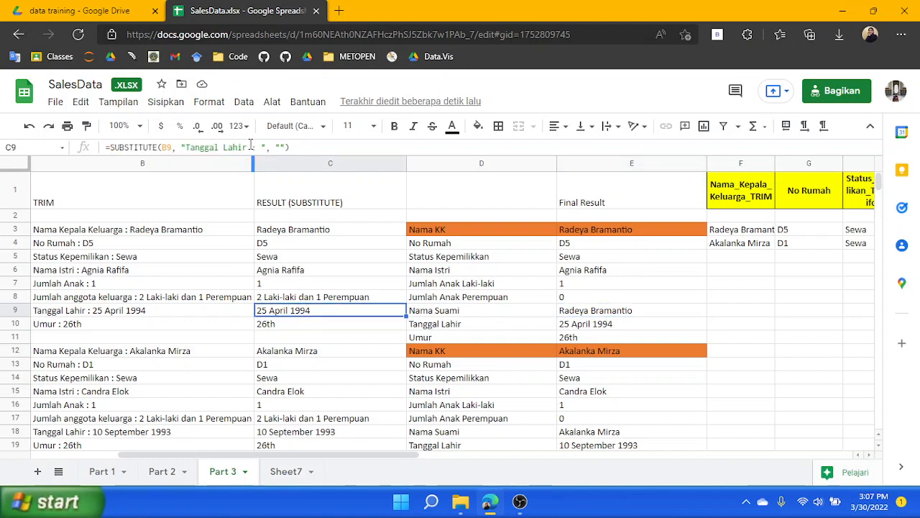
left_click(300, 298)
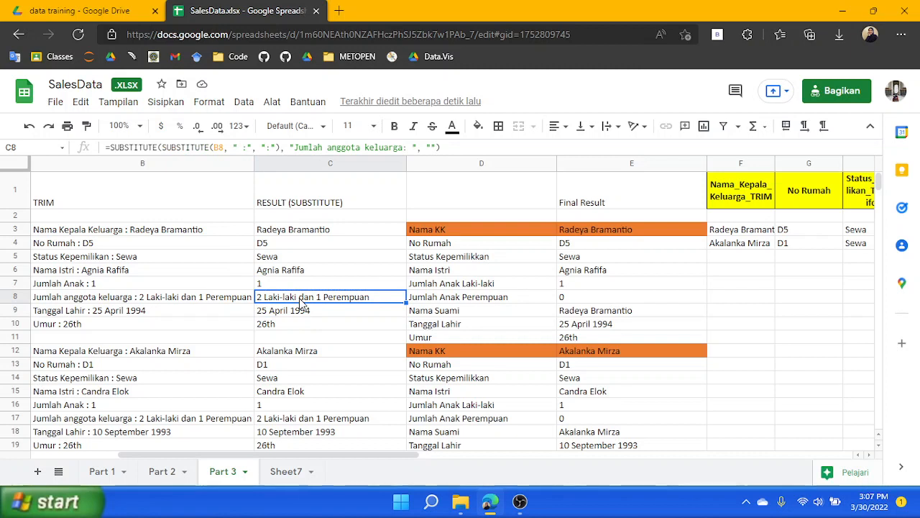
left_click(317, 311)
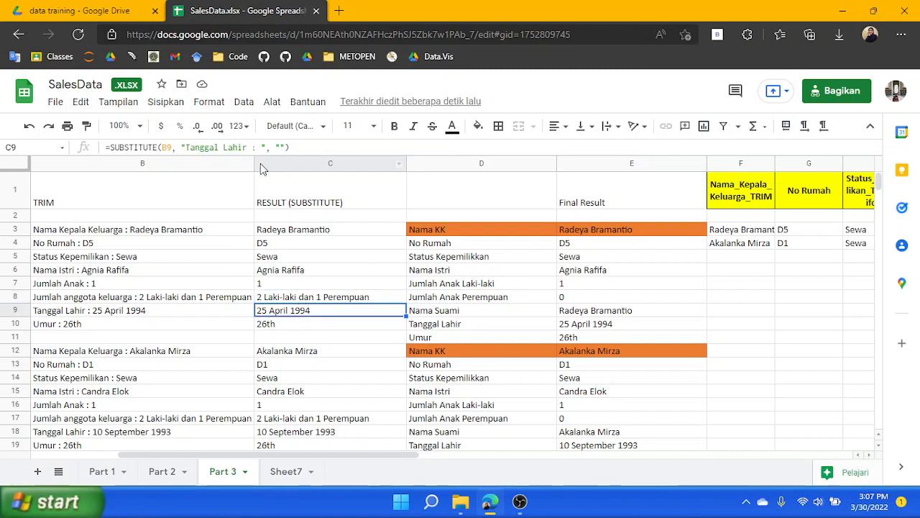
left_click_drag(291, 146, 109, 147)
key("ctrl+c")
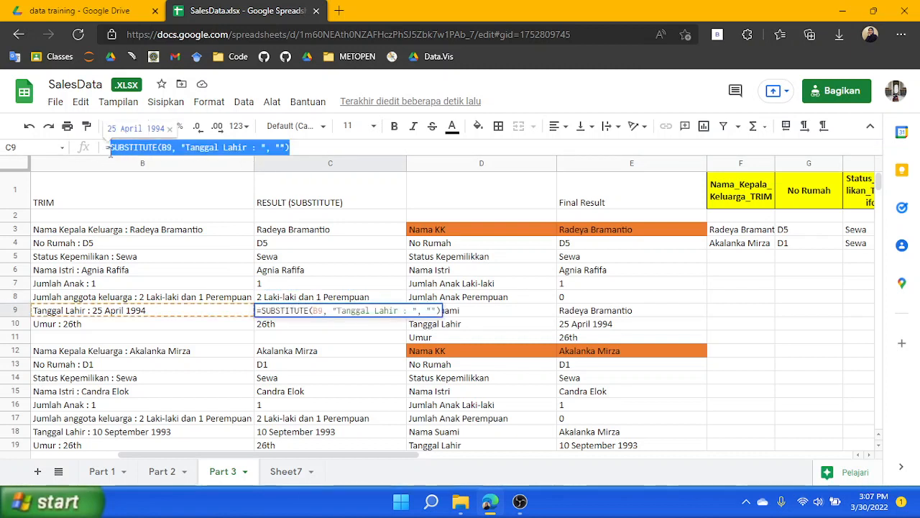
left_click(154, 148)
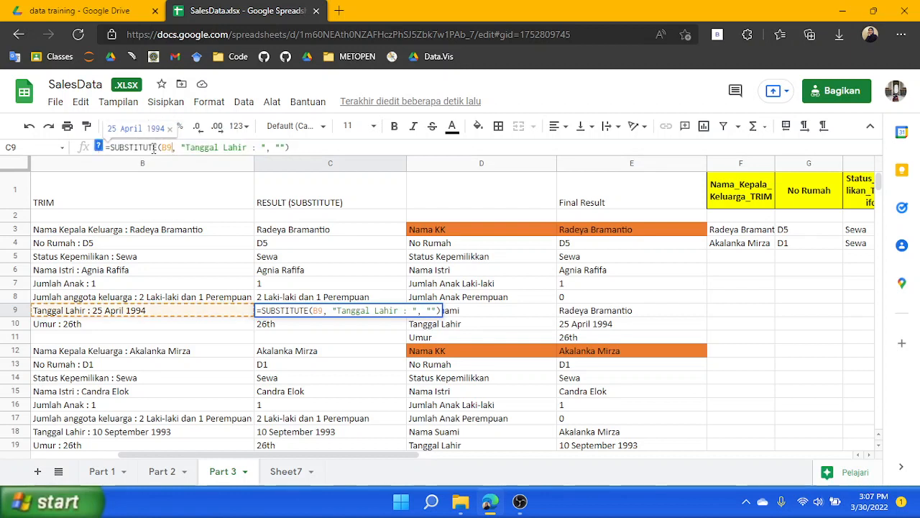
double_click(165, 148)
key("ctrl+v")
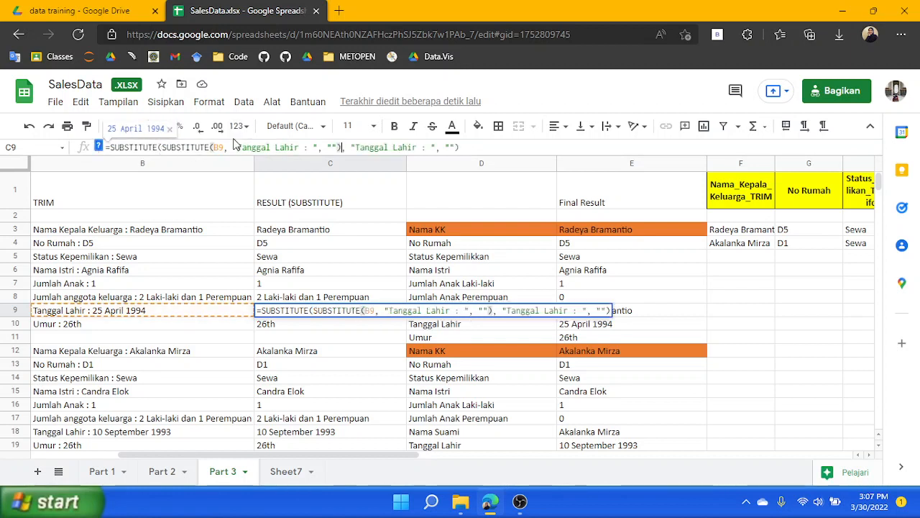
left_click(301, 148)
left_click(237, 147, "shift")
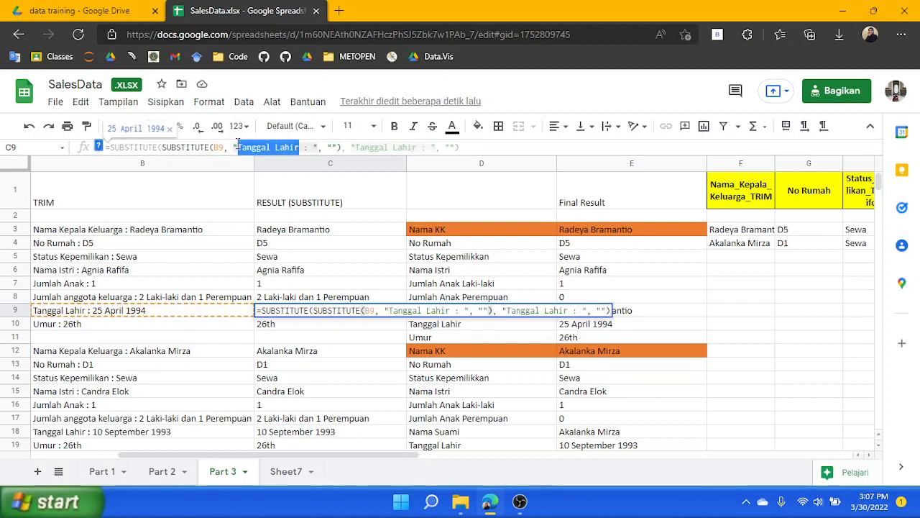
key("BackSpace")
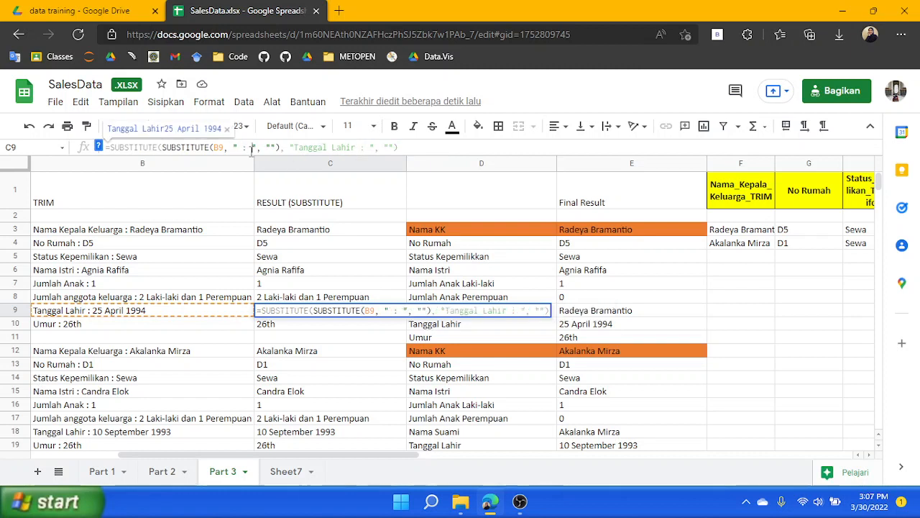
key("BackSpace")
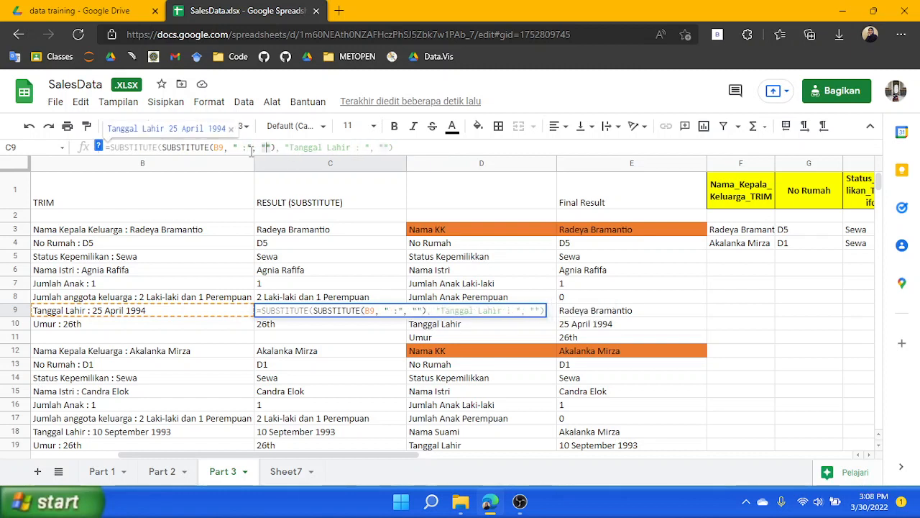
type(":")
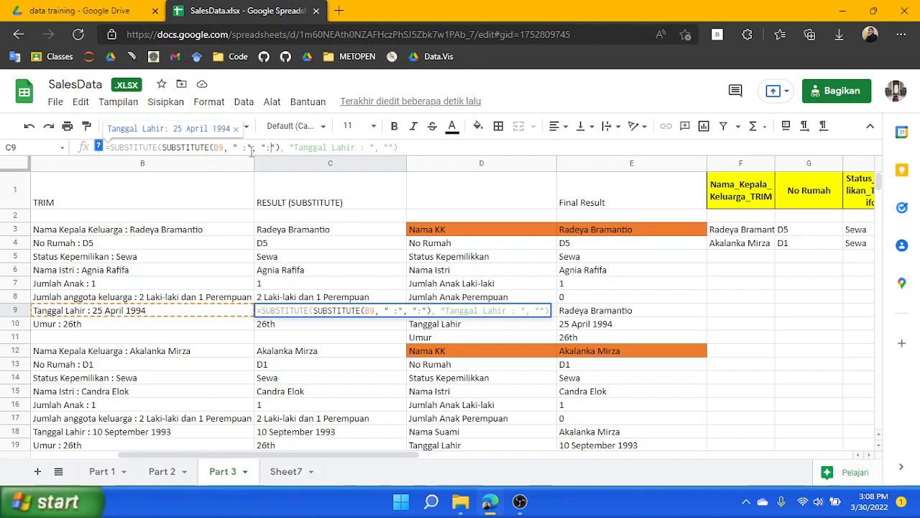
left_click(363, 147)
type(":")
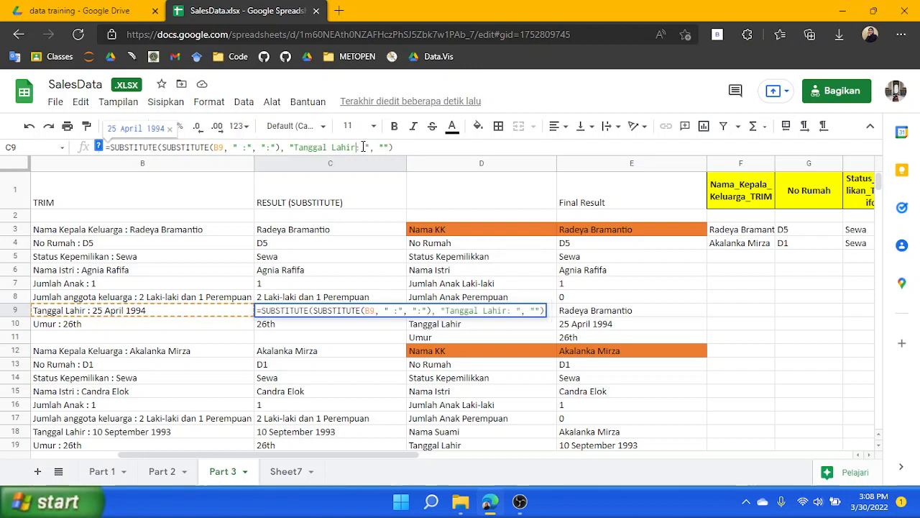
key("Return")
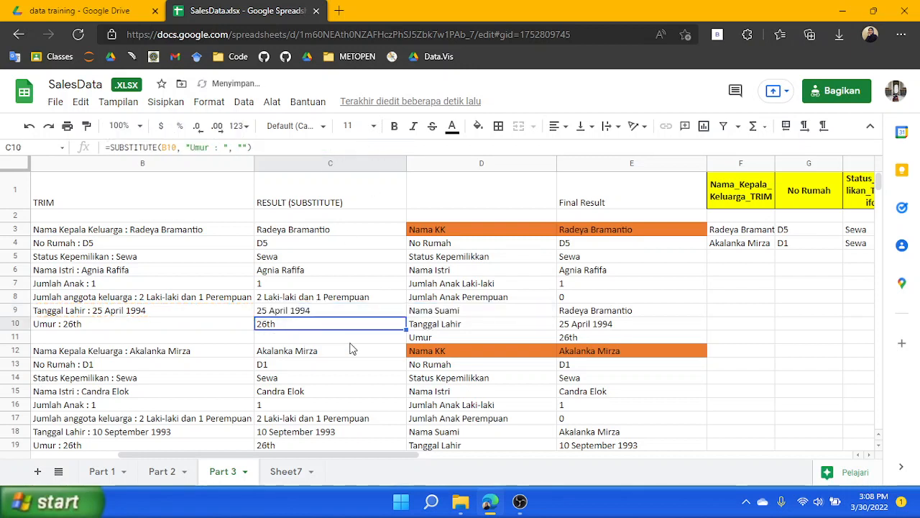
Fill the C3:C11 formulas down the RESULT (SUBSTITUTE) column through row 92 for all families
left_click(343, 269)
left_click(330, 234)
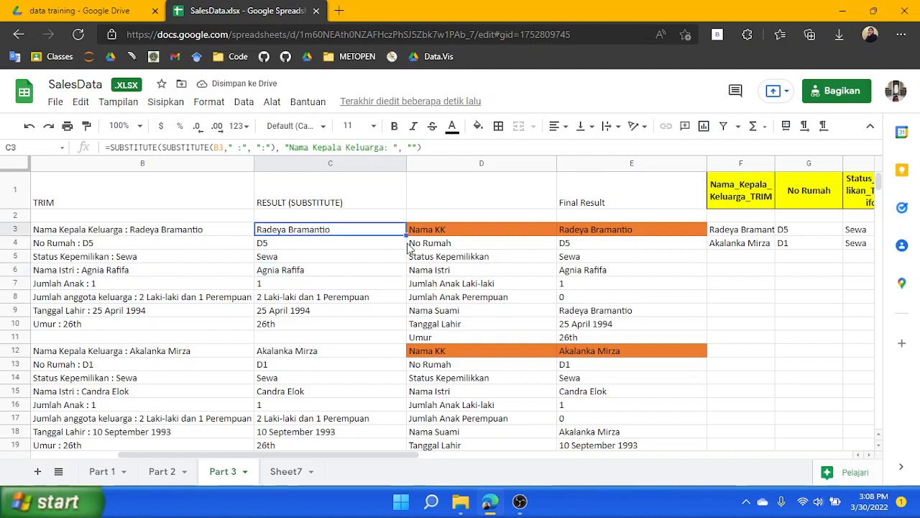
left_click(324, 338, "shift")
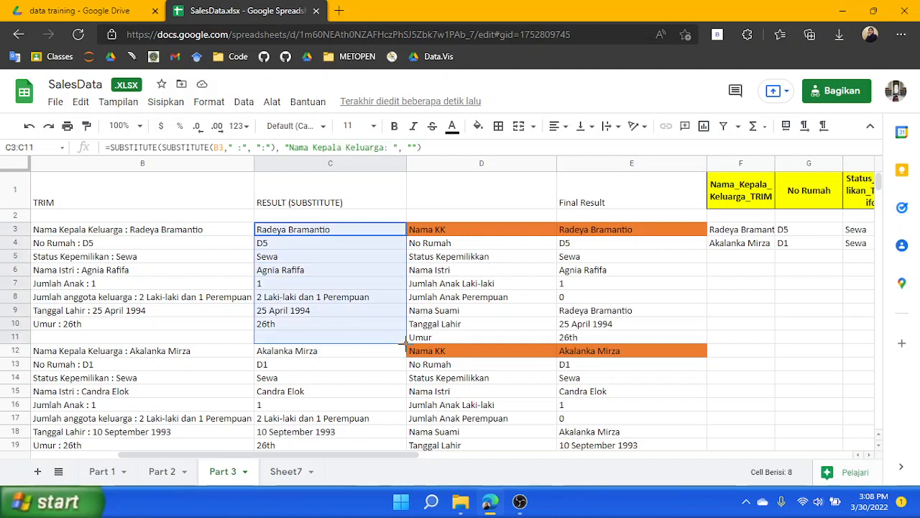
left_click_drag(403, 343, 374, 312)
scroll(424, 317, "up", 15)
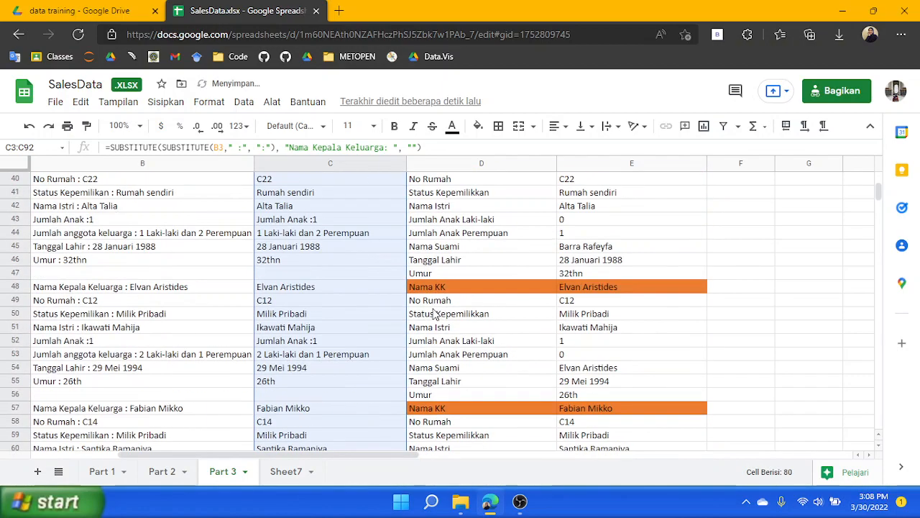
scroll(433, 308, "up", 3)
scroll(647, 295, "down", 2)
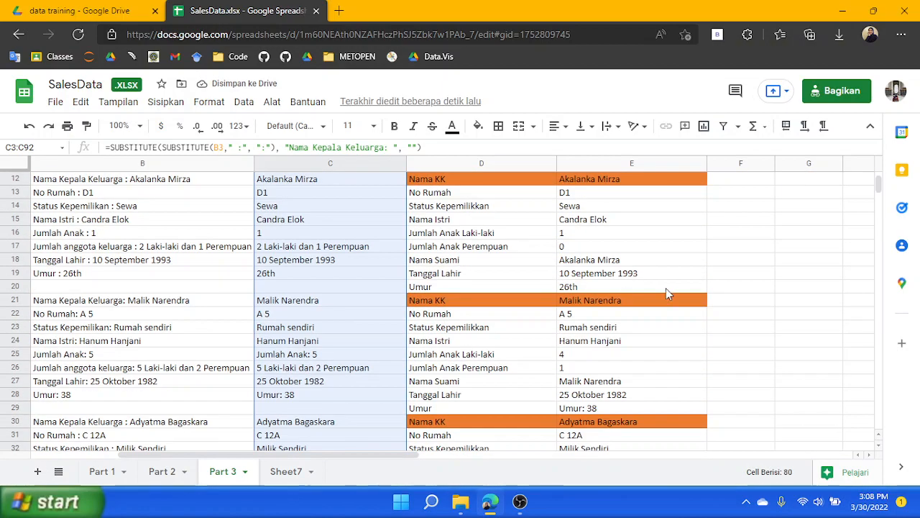
Inspect the Final Result values and the #VALUE! errors in the family around rows 57 to 64, checking C61 and C62
left_click(666, 287)
left_click(606, 356)
scroll(608, 363, "down", 1)
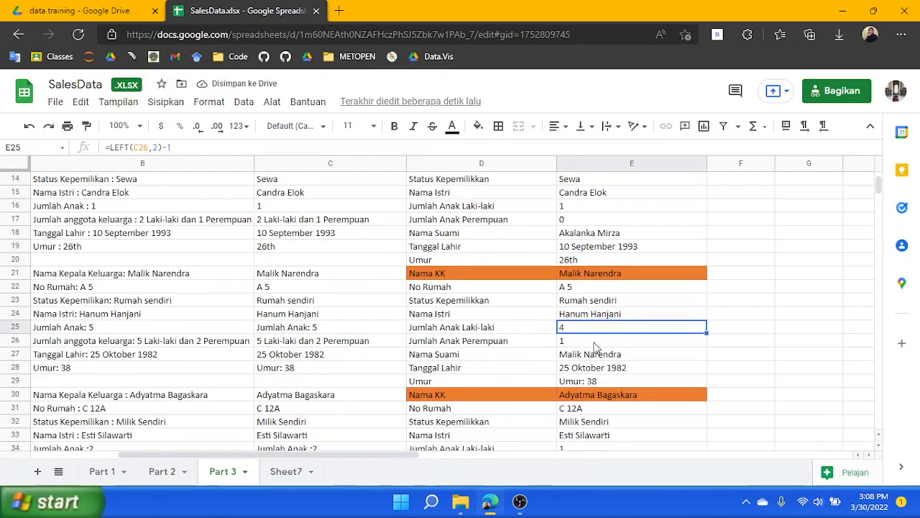
left_click(595, 345)
scroll(595, 348, "down", 2)
scroll(595, 347, "down", 18)
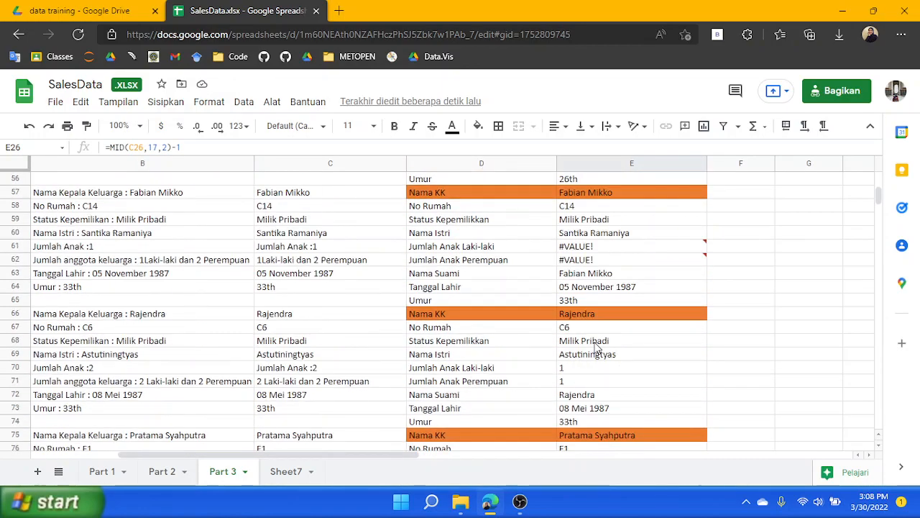
scroll(594, 346, "up", 7)
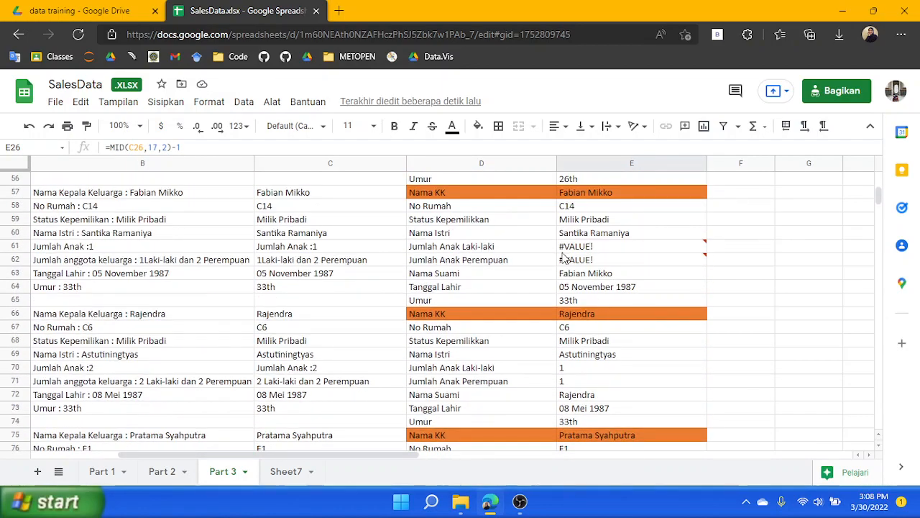
left_click(314, 252)
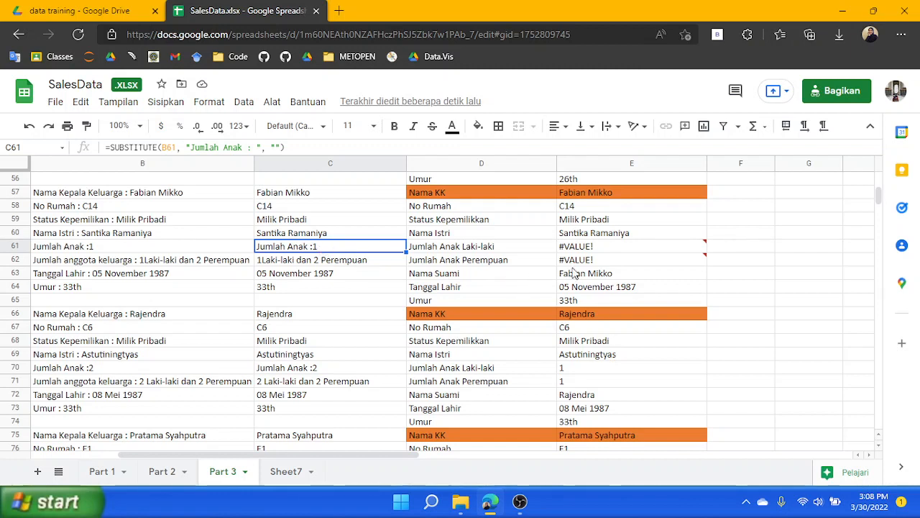
left_click(270, 261)
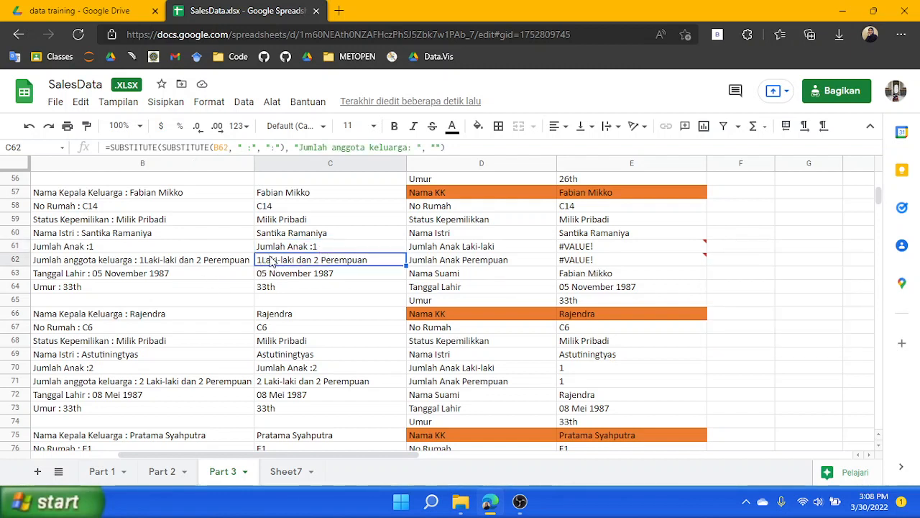
left_click(316, 247)
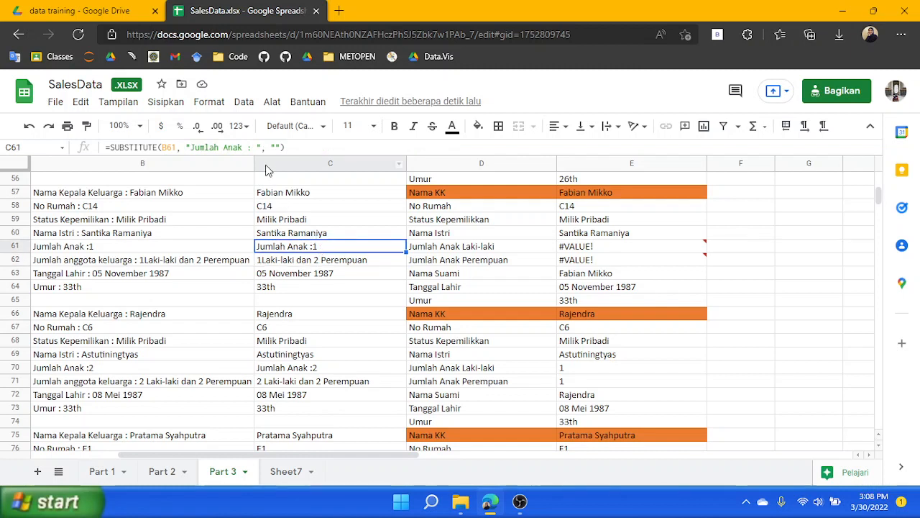
Fix the raw source text in A61 and A62 by inserting the missing spaces, giving 'Jumlah Anak : 1' and '1 Laki-laki dan 2 Perempuan'
double_click(92, 246)
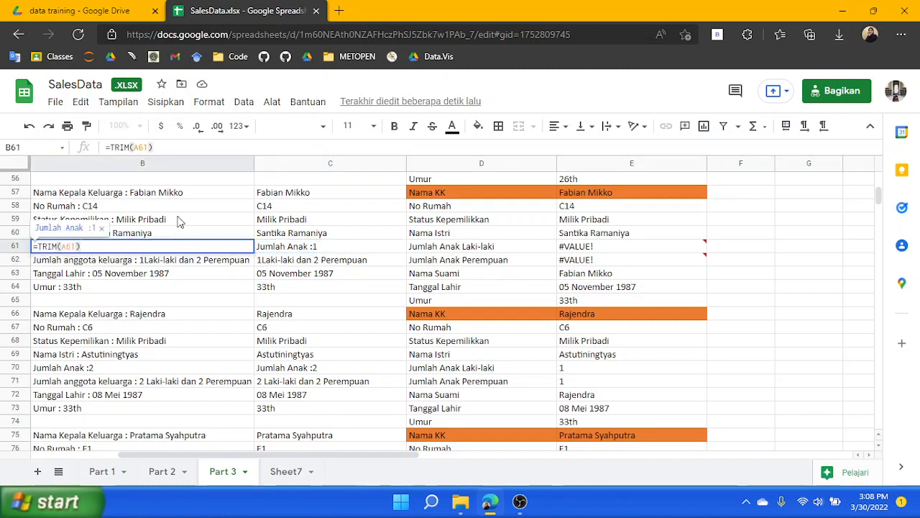
left_click(209, 301)
left_click(164, 248)
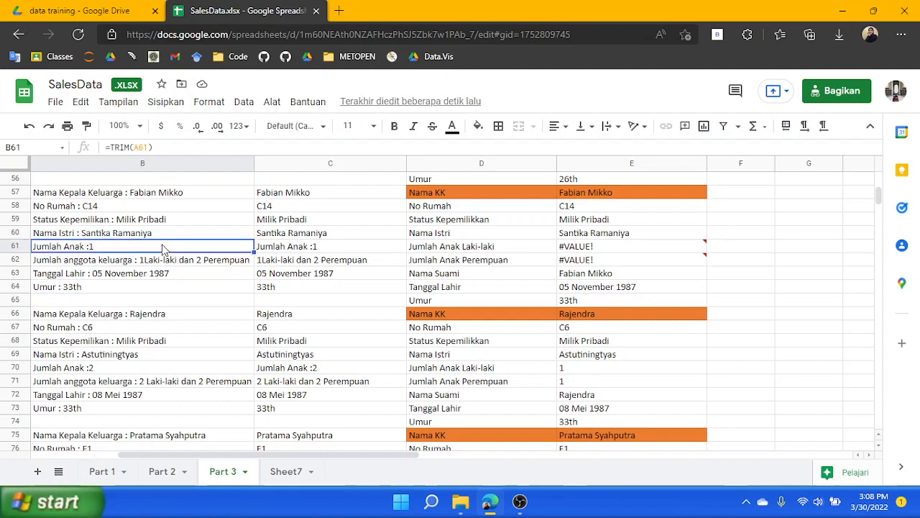
key("Left")
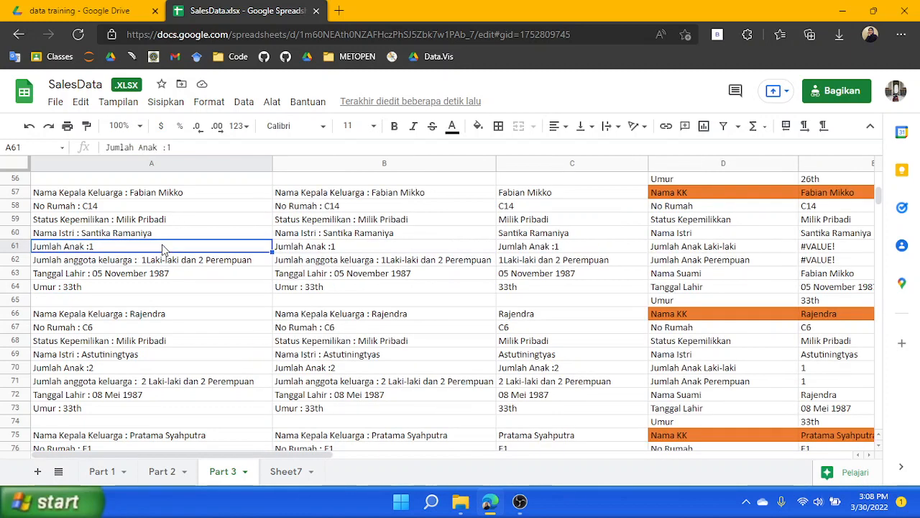
double_click(94, 246)
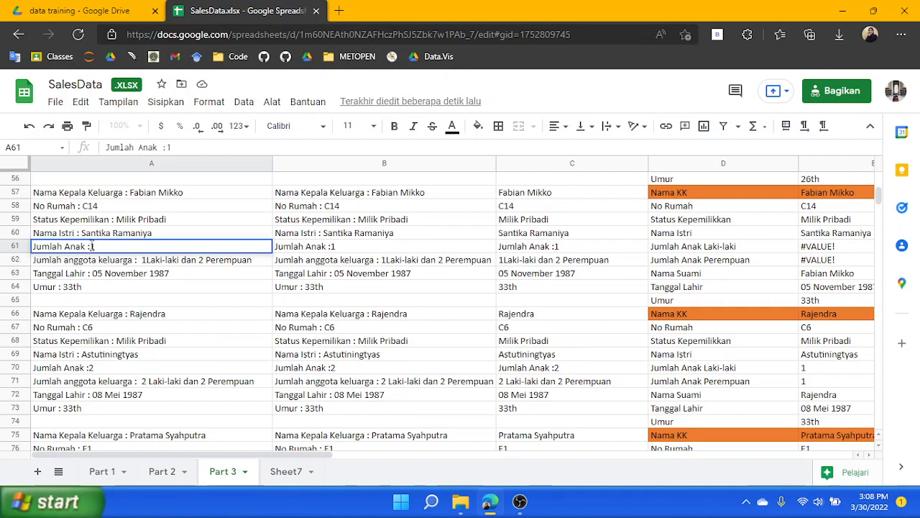
left_click(91, 246)
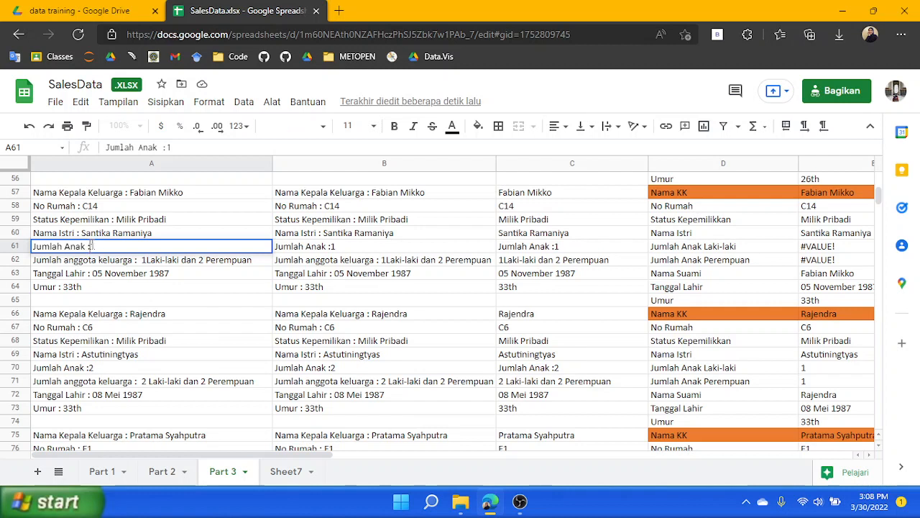
double_click(149, 260)
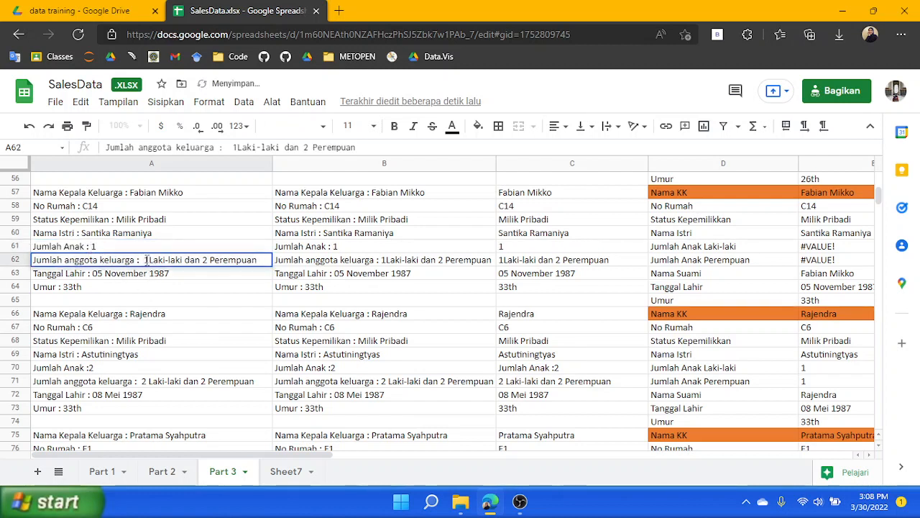
left_click(150, 261)
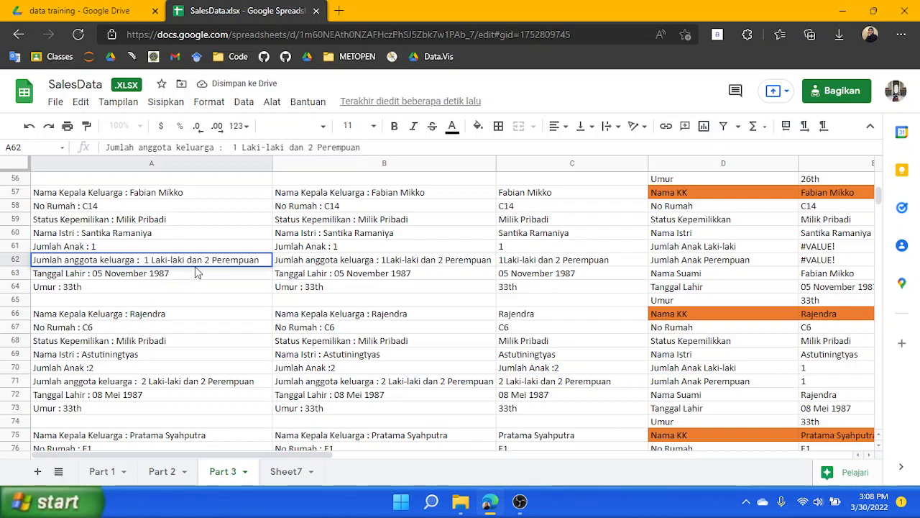
left_click(198, 273)
left_click(824, 248)
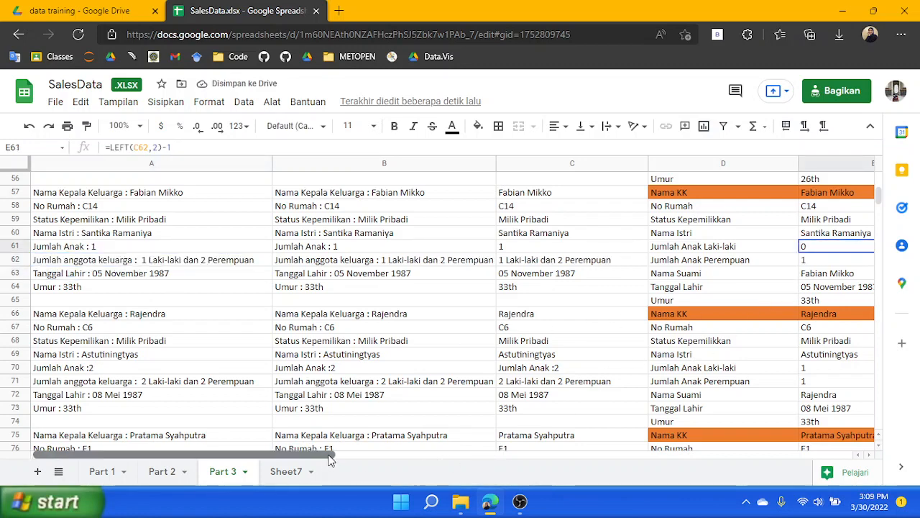
Start a TRANSPOSE formula in F5 that references the third family's Final Result range beginning at E21
left_click_drag(331, 460, 425, 460)
scroll(553, 318, "down", 5)
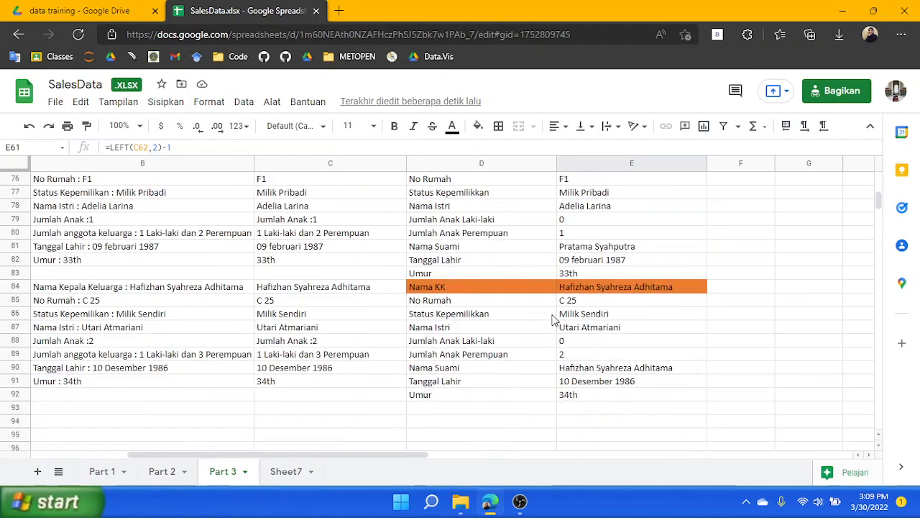
scroll(554, 318, "up", 12)
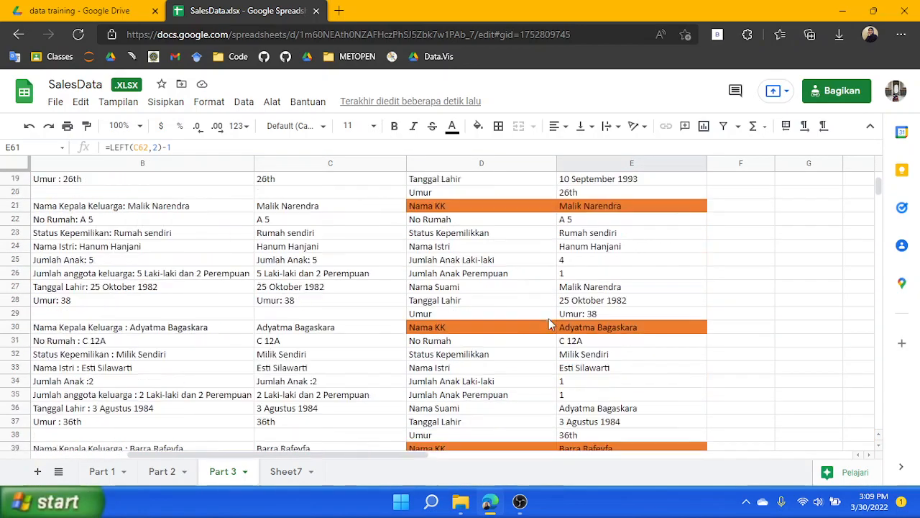
scroll(550, 324, "up", 6)
left_click(795, 260)
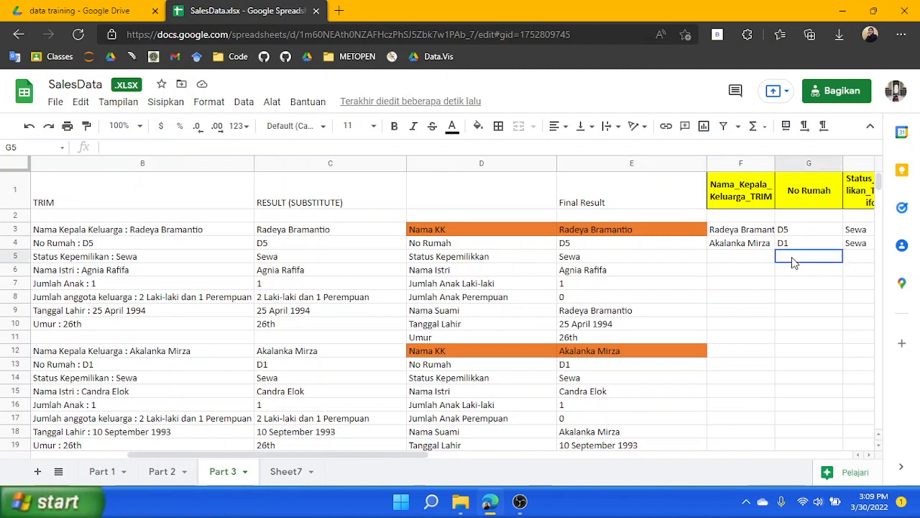
left_click(757, 262)
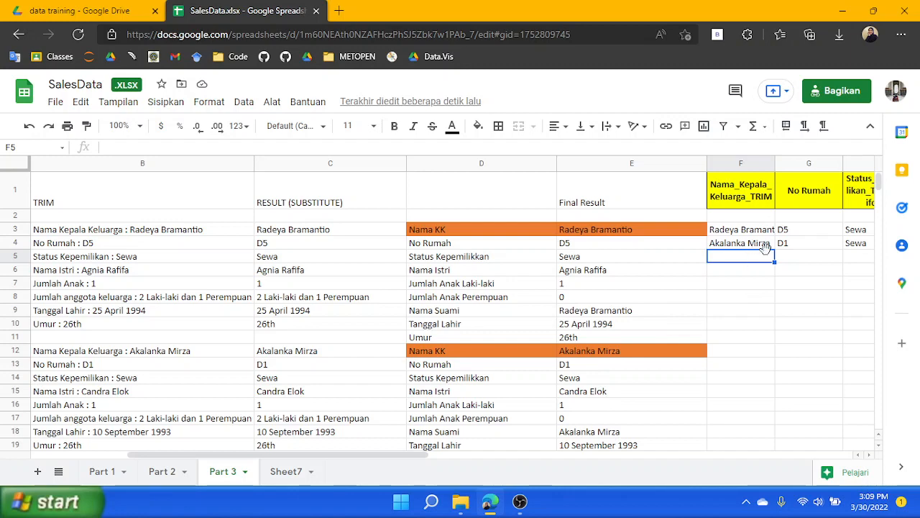
type("=TRANSPOSE(")
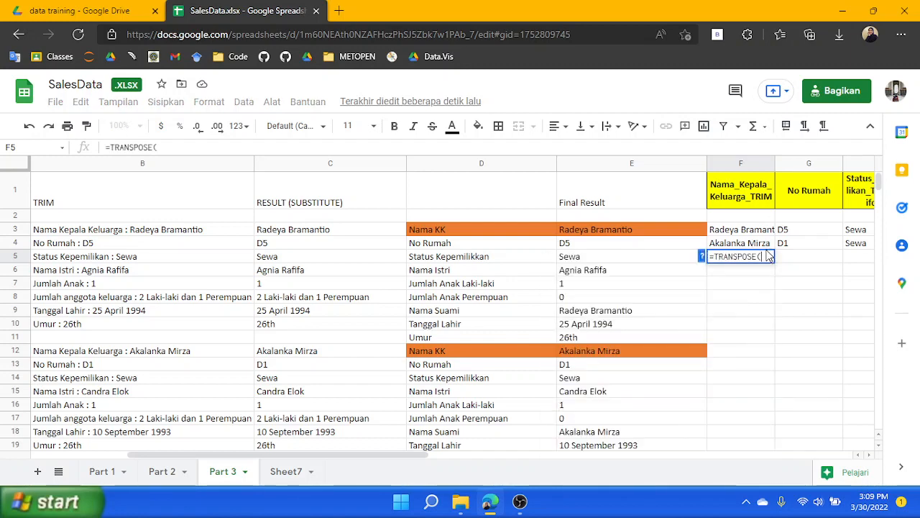
scroll(650, 342, "down", 2)
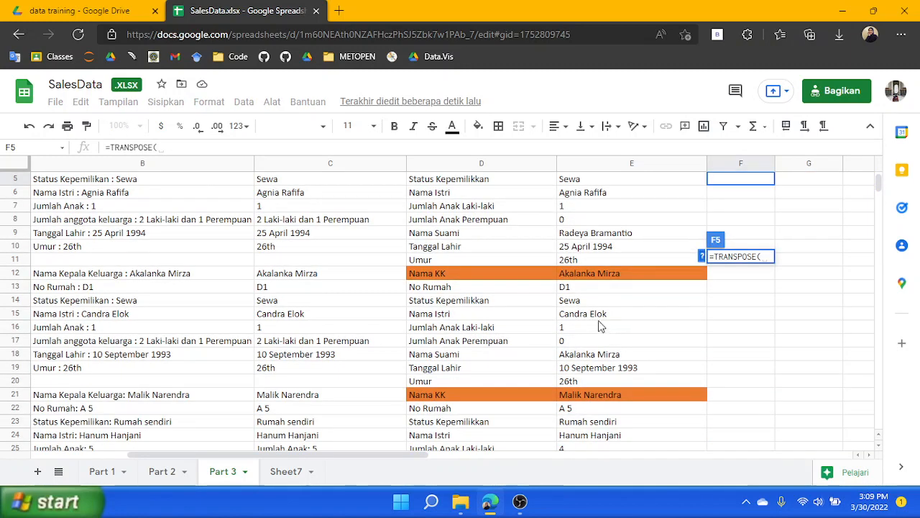
scroll(584, 288, "down", 2)
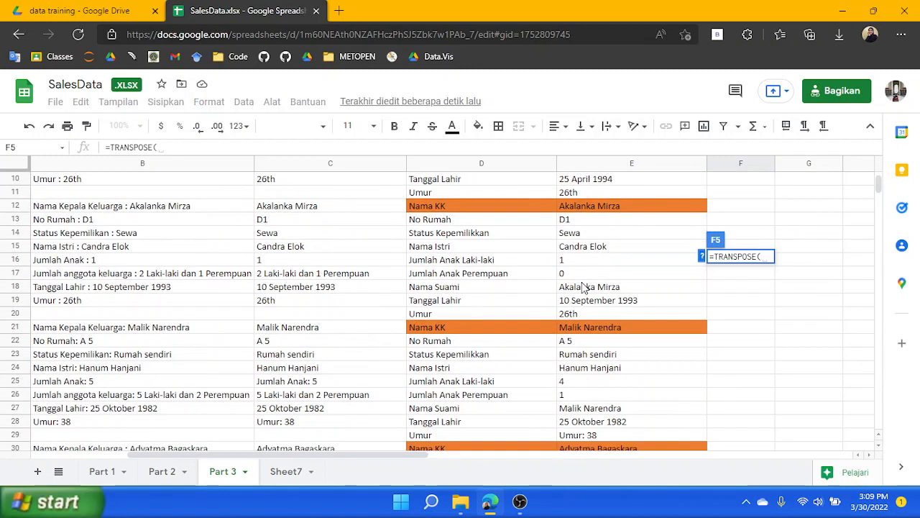
left_click(604, 331)
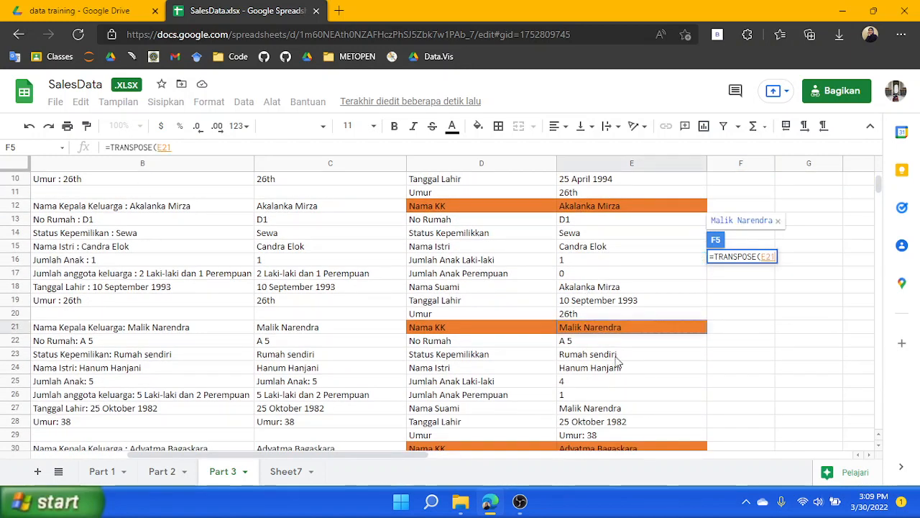
scroll(601, 359, "down", 2)
left_click(604, 368)
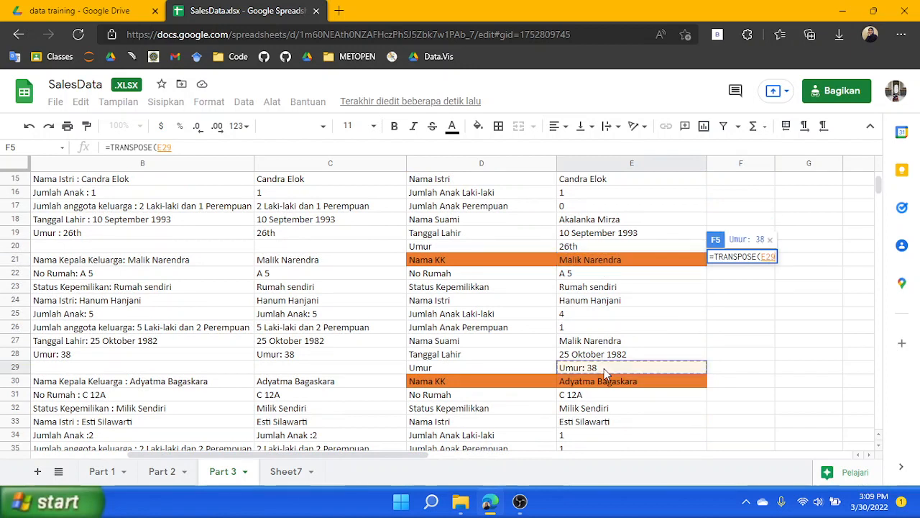
left_click(602, 260)
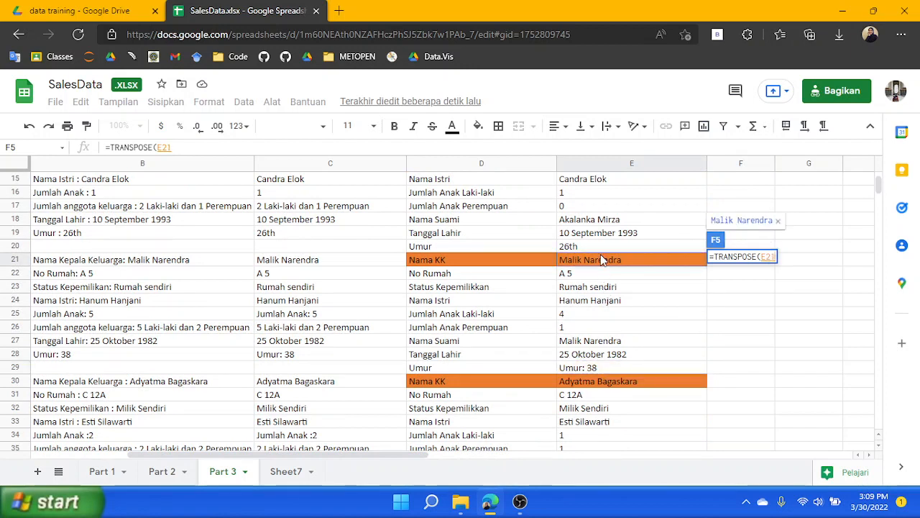
type(":")
left_click(585, 368)
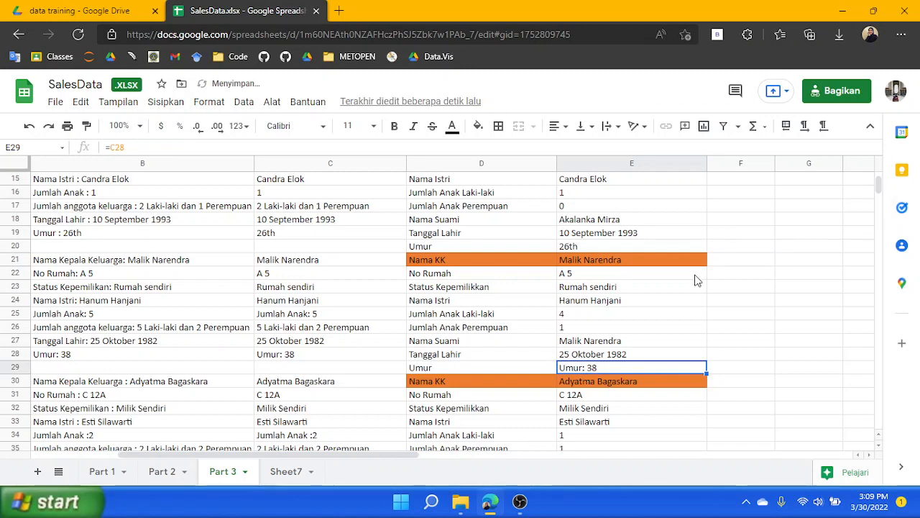
scroll(752, 281, "up", 5)
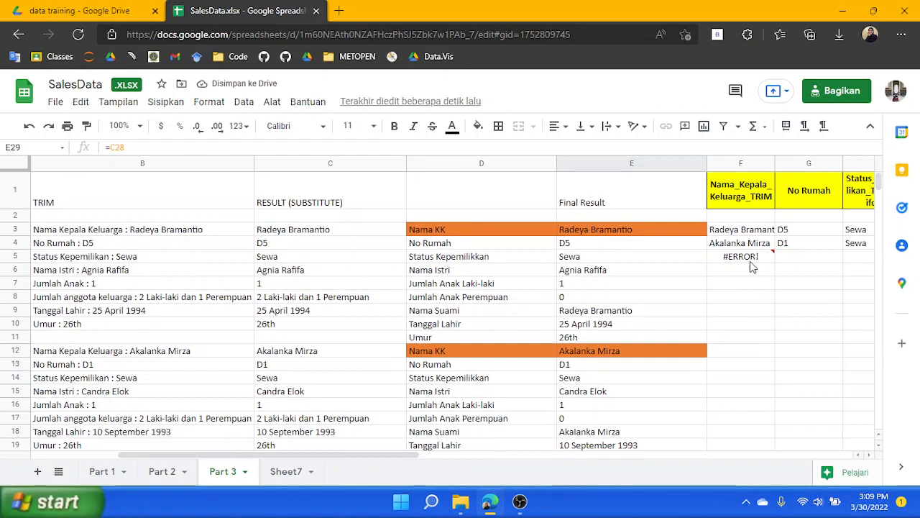
left_click(750, 257)
left_click(259, 148)
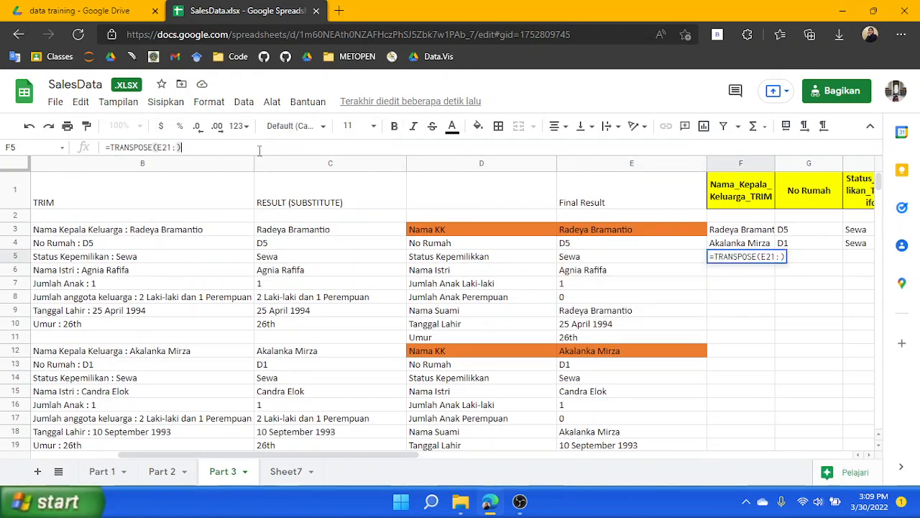
key("Left")
type("E29")
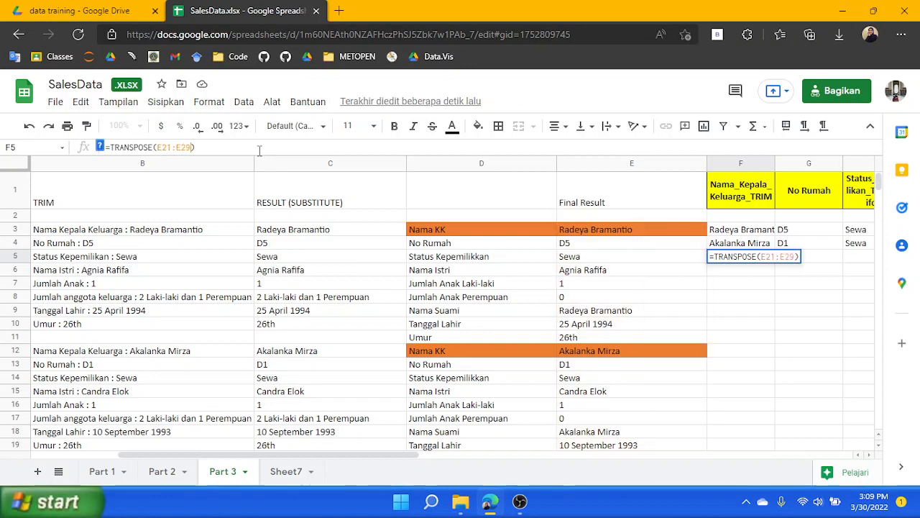
key("Return")
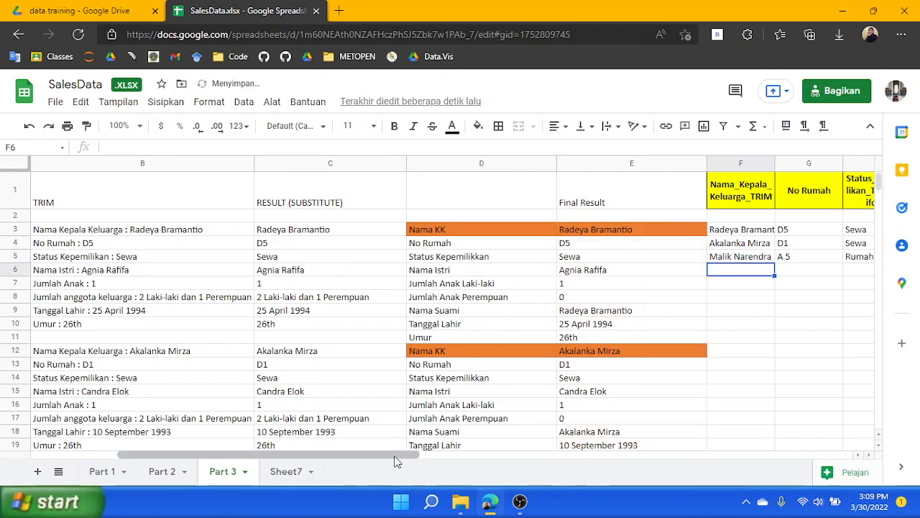
Review the C3 formula and open the Part 1 sheet
left_click_drag(394, 454, 329, 460)
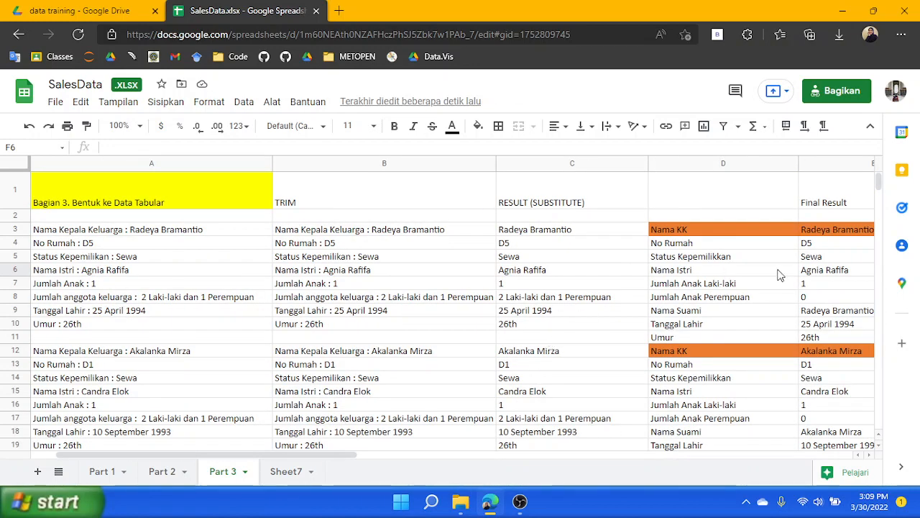
left_click(557, 235)
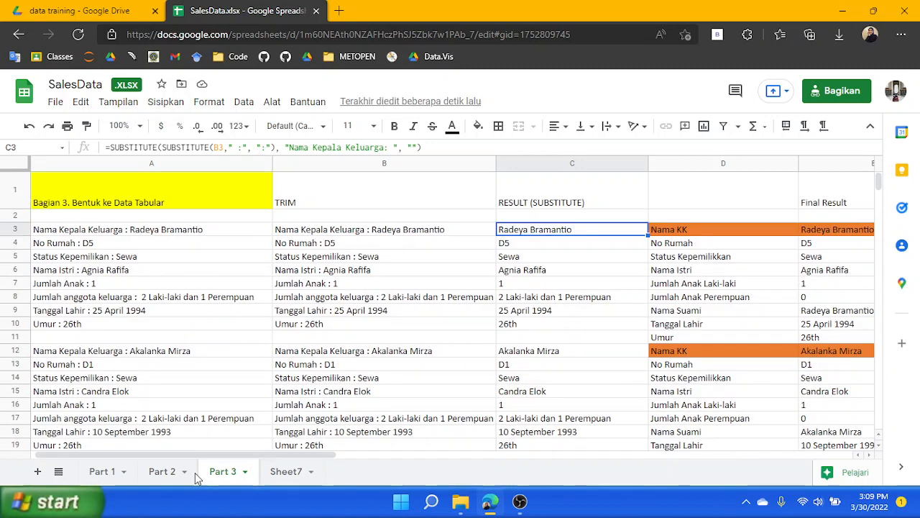
left_click(102, 472)
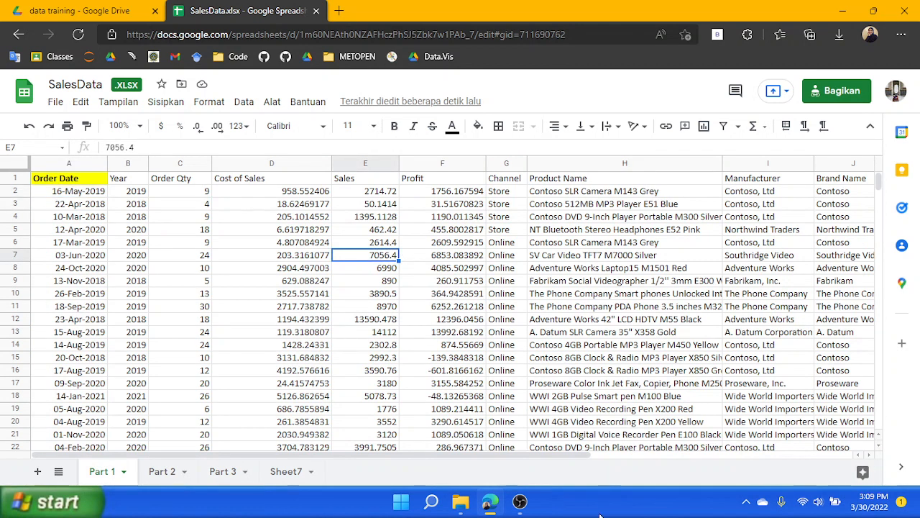
left_click(520, 503)
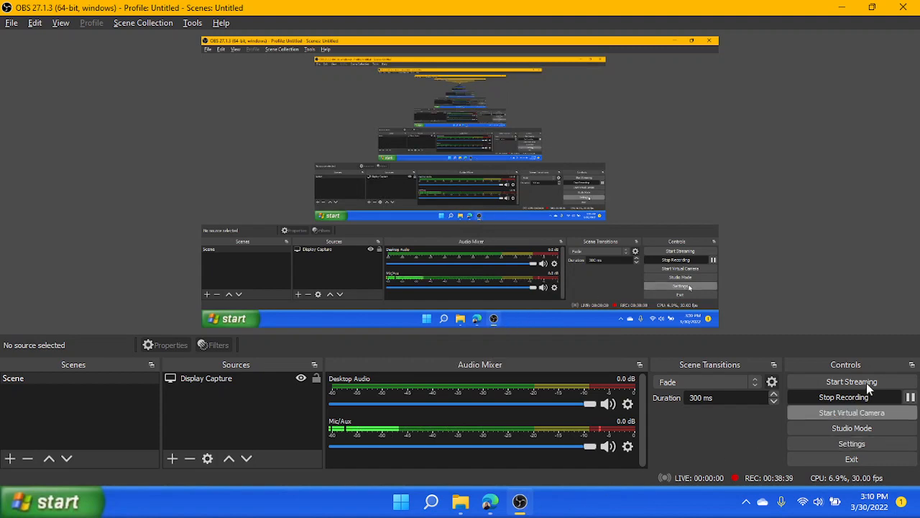
left_click(843, 7)
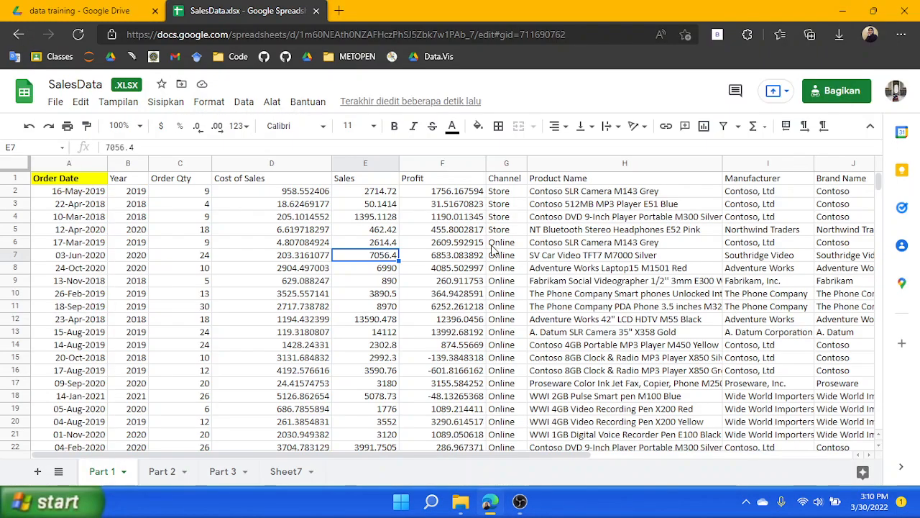
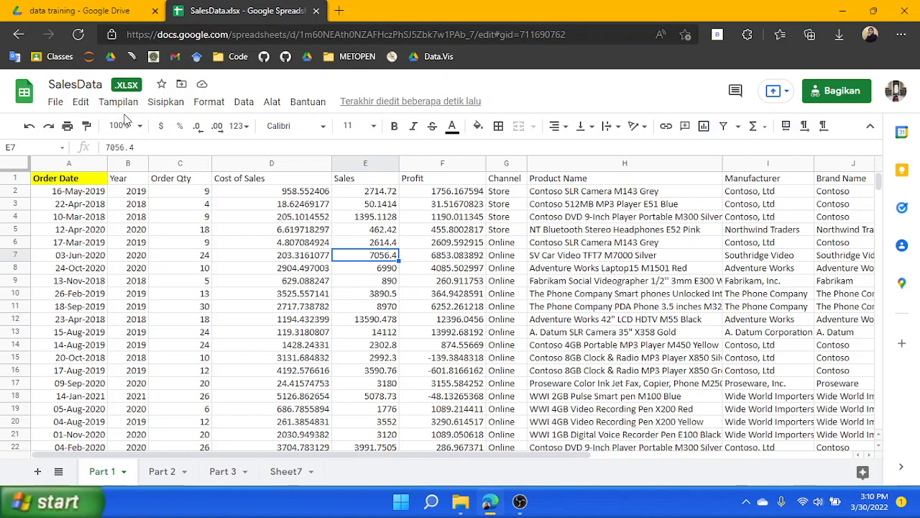
Create a pivot table from the Part 1 data range 'Part 1'!A1:O15001 on a new sheet
left_click(166, 101)
mouse_move(217, 275)
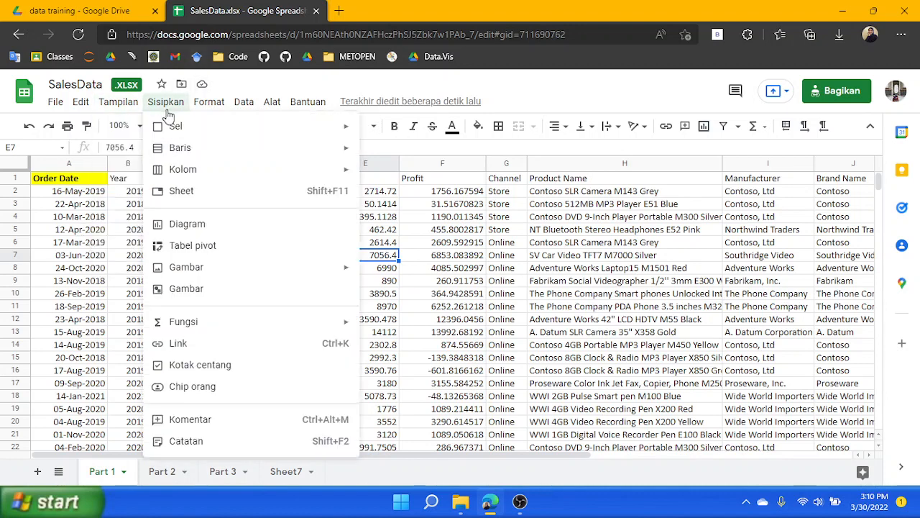
left_click(193, 246)
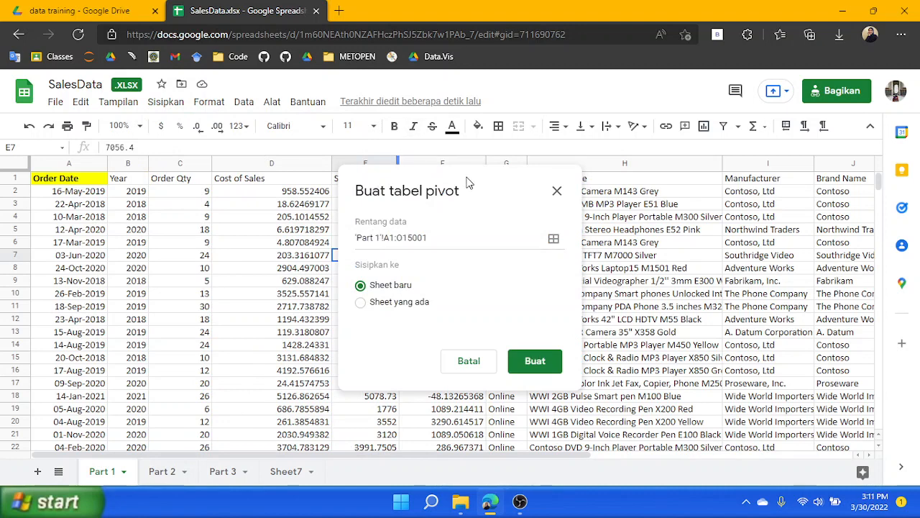
left_click_drag(469, 182, 418, 192)
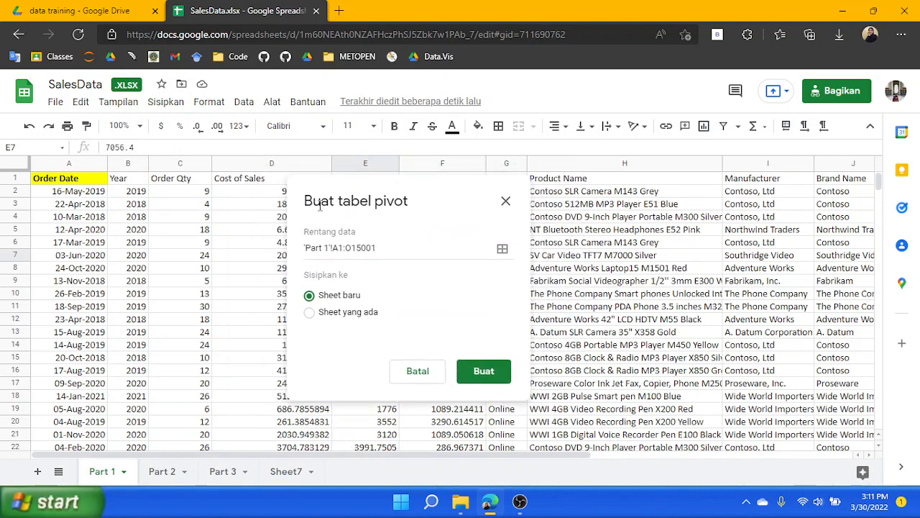
left_click_drag(307, 231, 381, 237)
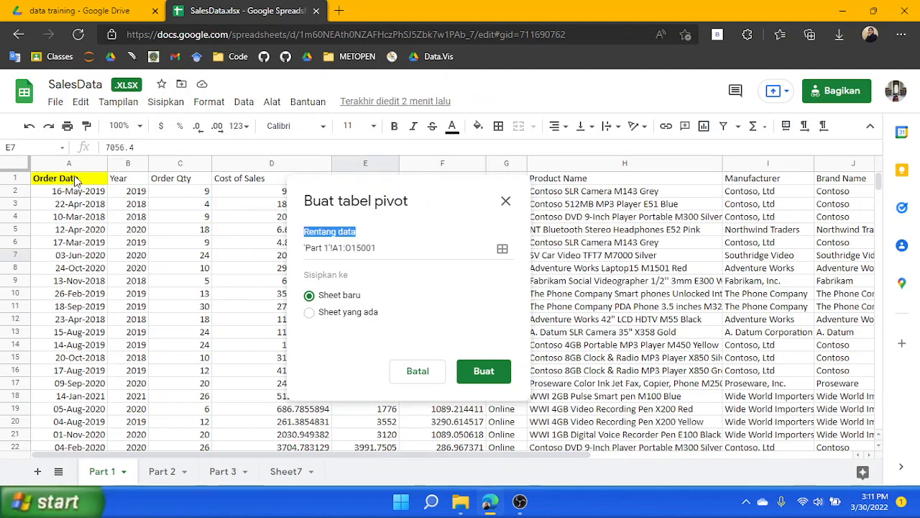
left_click_drag(381, 195, 408, 185)
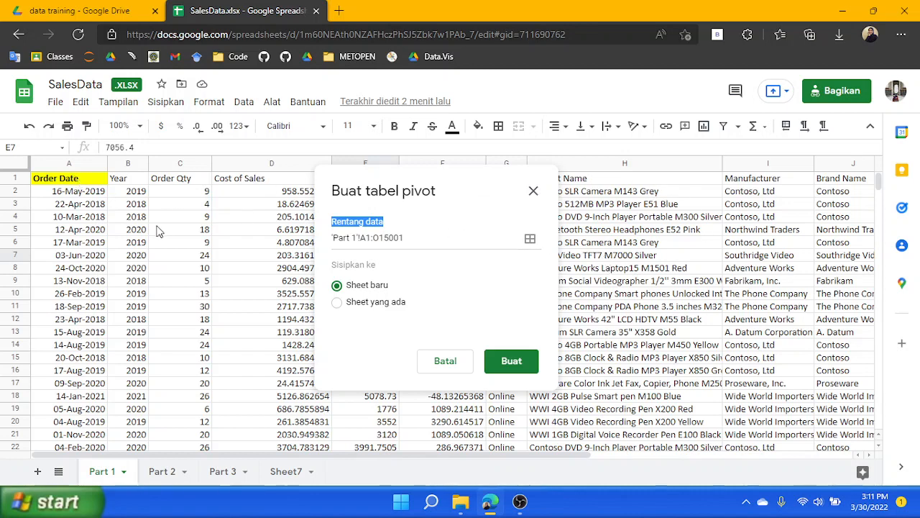
left_click(517, 363)
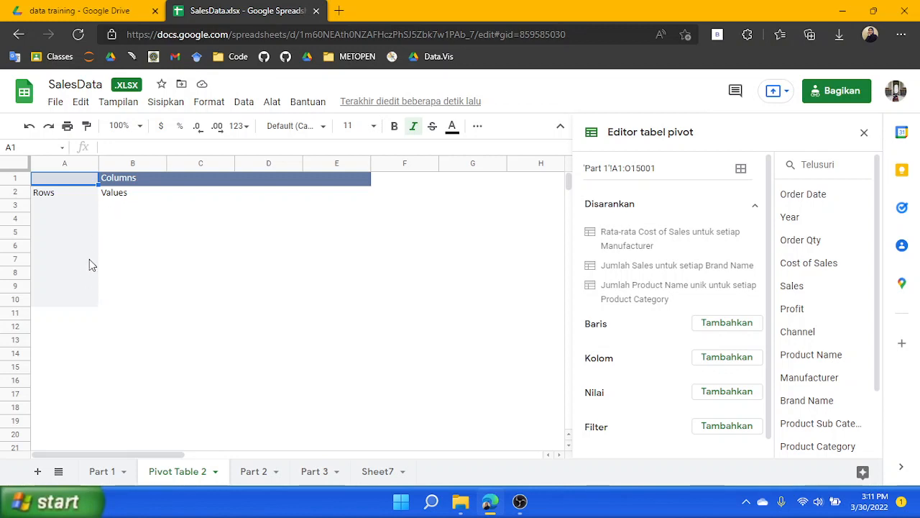
Add Sales to the pivot table's values, summarized as SUM
left_click(97, 471)
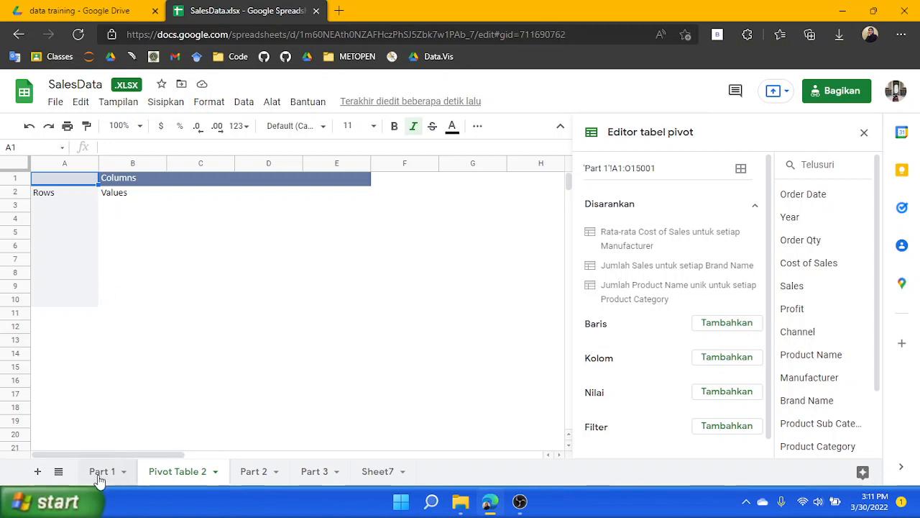
left_click(166, 469)
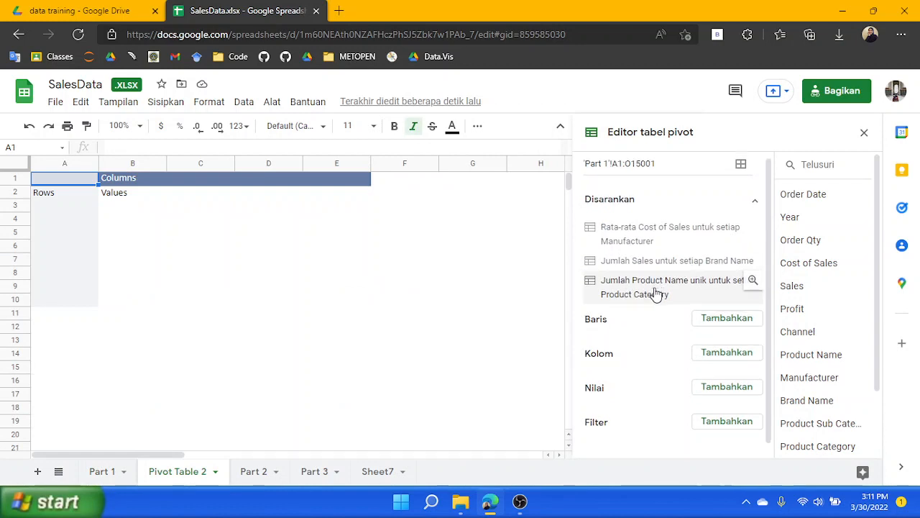
scroll(647, 302, "down", 1)
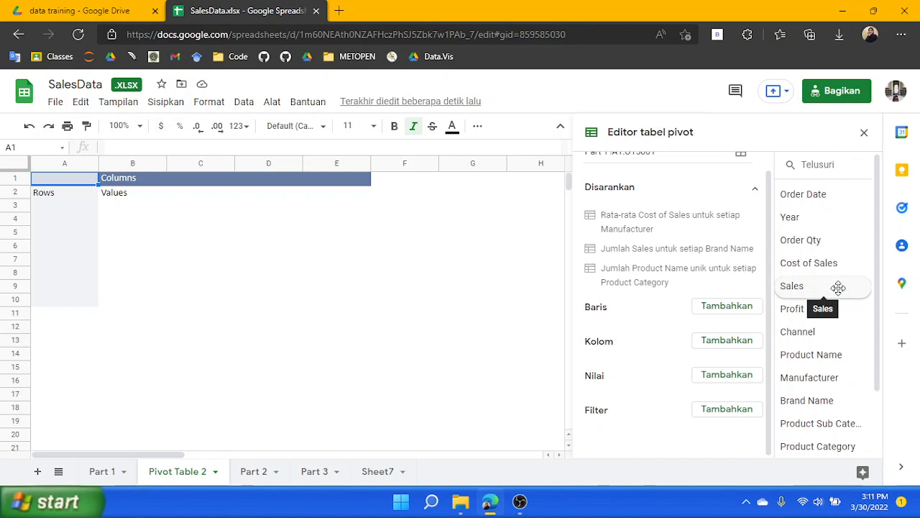
left_click_drag(839, 287, 633, 408)
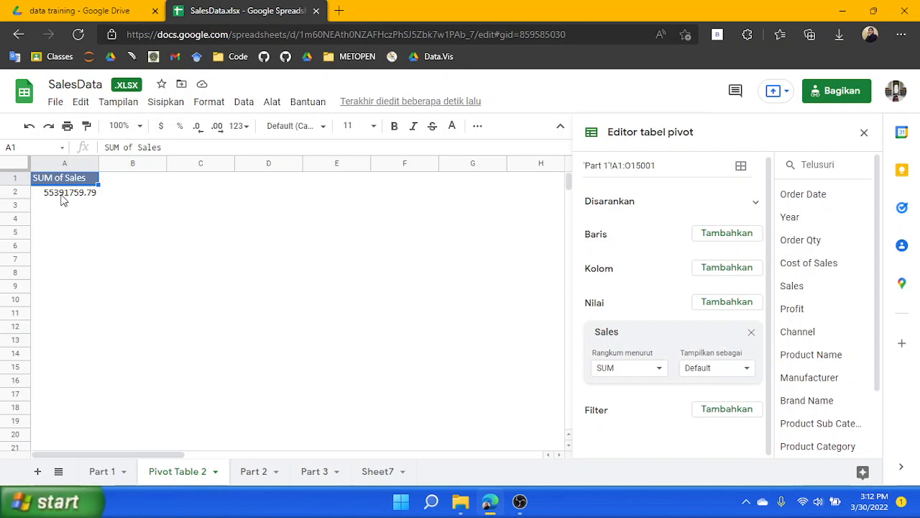
Format the SUM of Sales total in A2 as Number
left_click(62, 196)
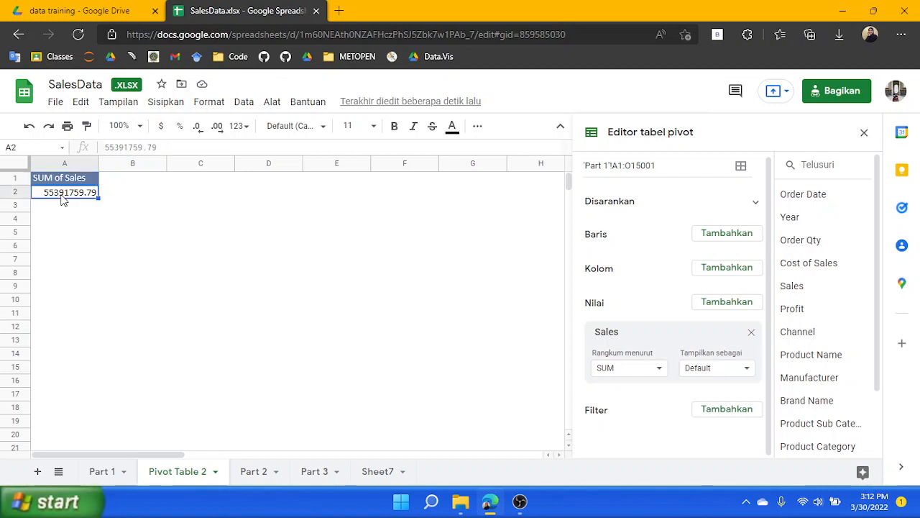
left_click(240, 125)
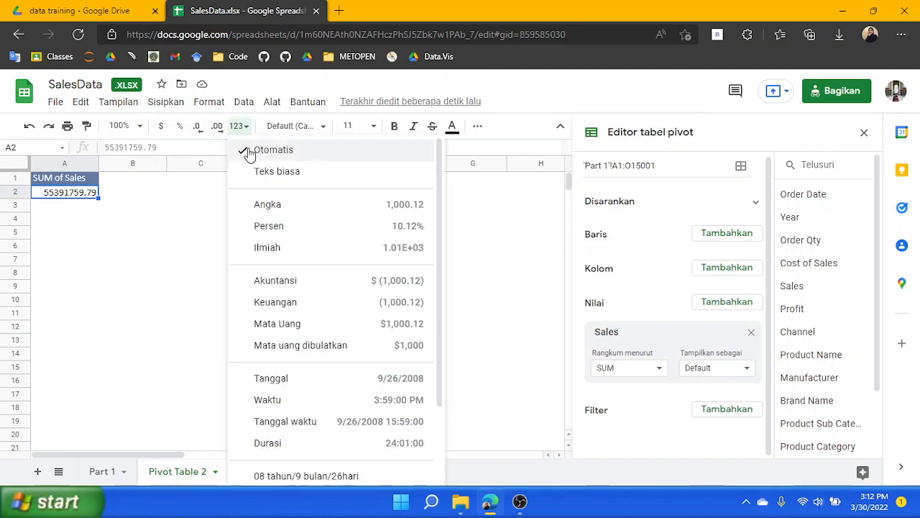
left_click(268, 206)
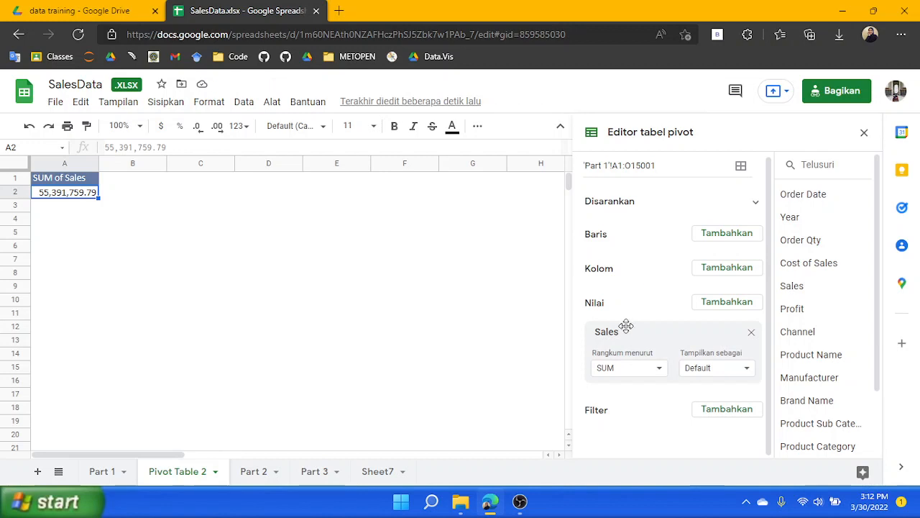
Add Region as the pivot table's row field
scroll(811, 298, "down", 2)
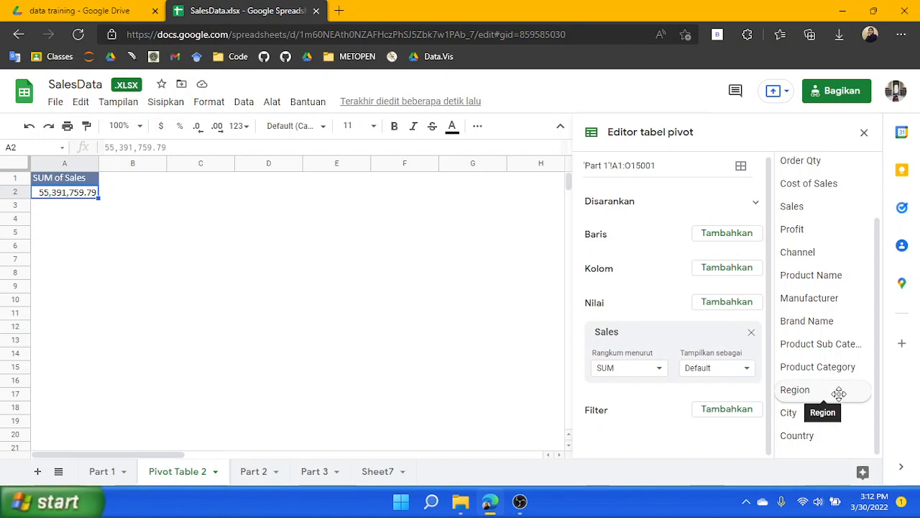
left_click_drag(842, 395, 627, 256)
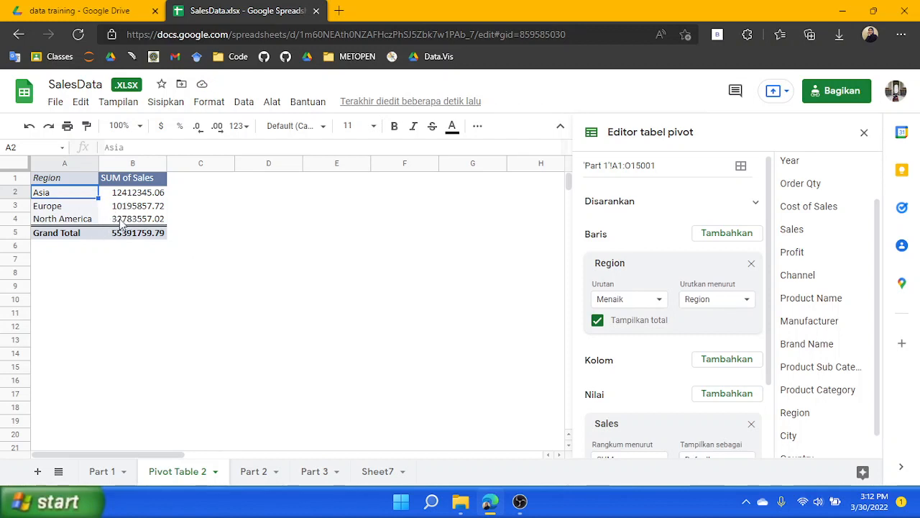
Format the SUM of Sales values in B2:B5 as Number
left_click(148, 194)
left_click_drag(156, 217, 159, 241)
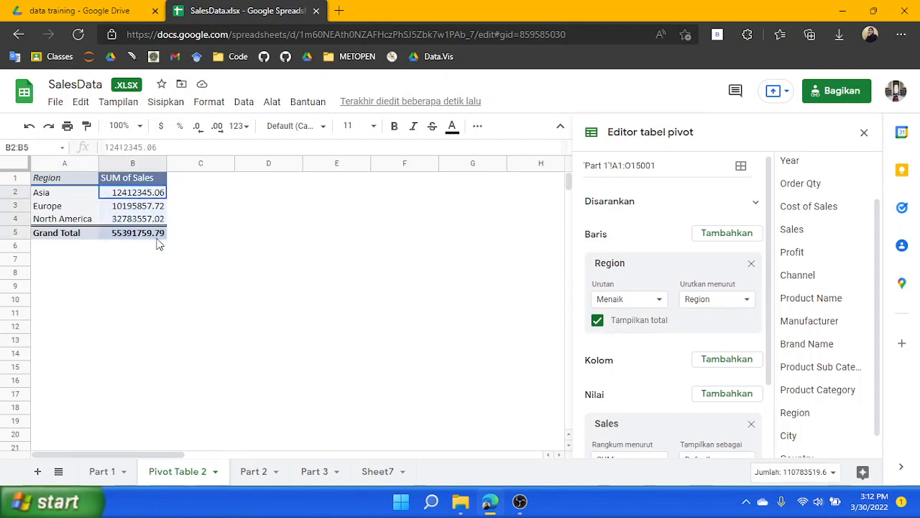
left_click(240, 126)
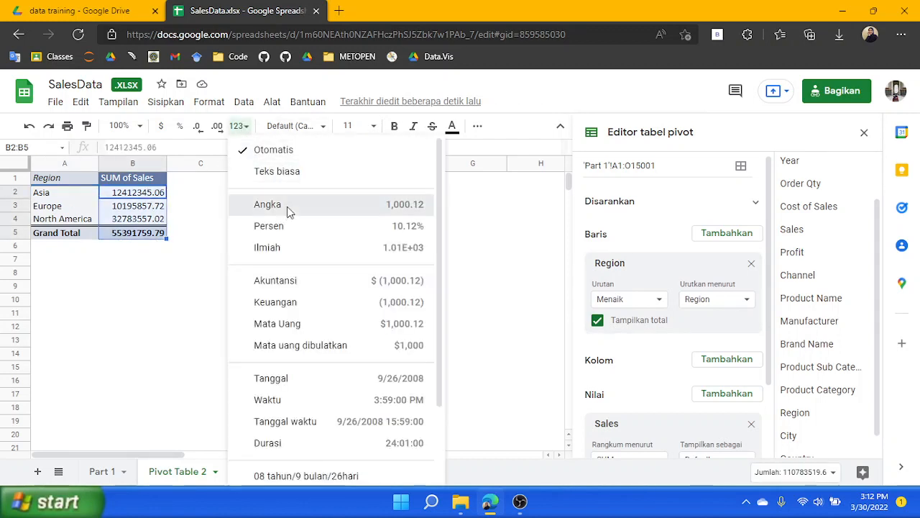
left_click(288, 208)
left_click(244, 222)
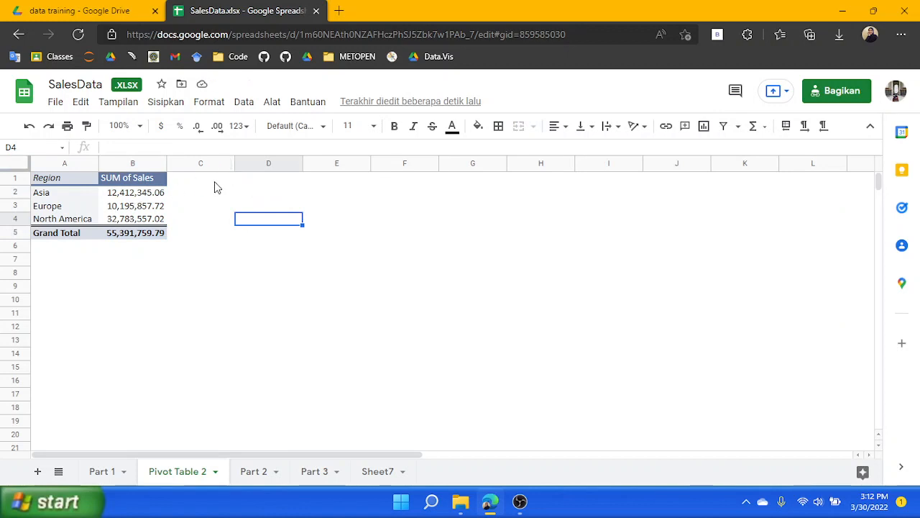
Insert a blank row above the pivot table
left_click(51, 248)
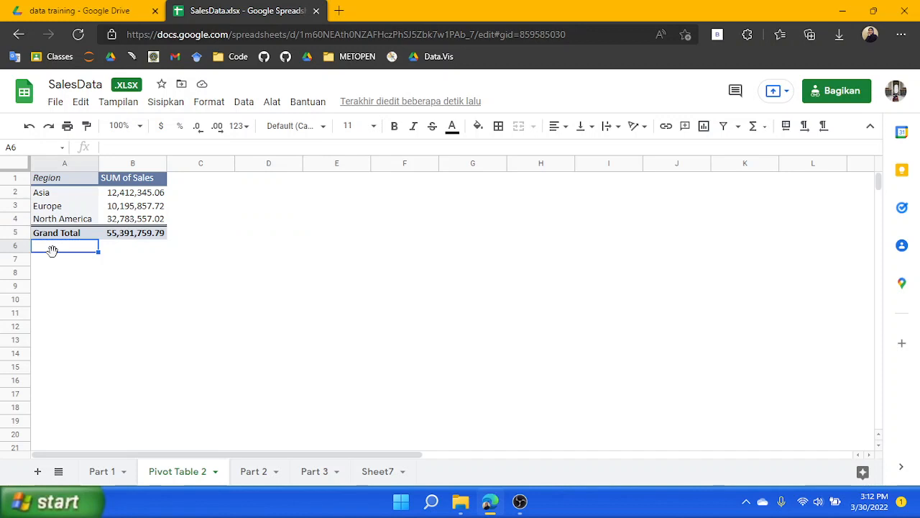
key("Up")
key("Up")
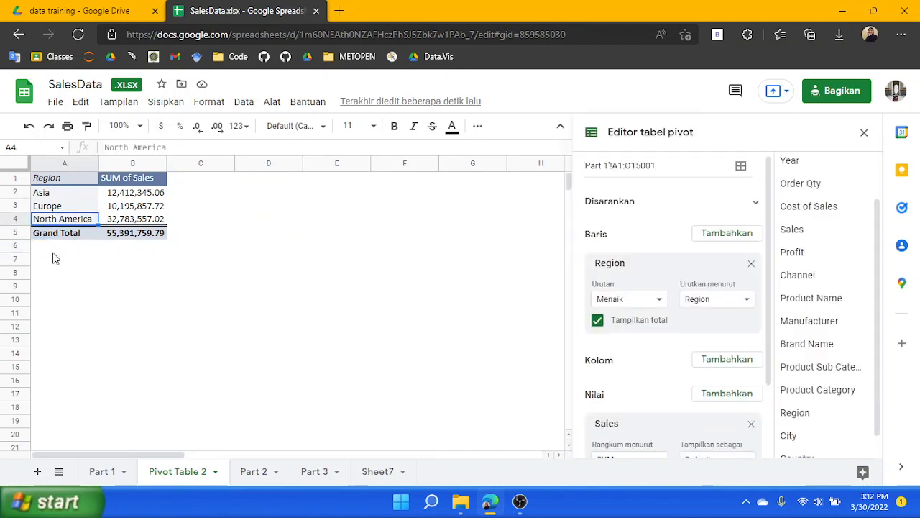
key("Up")
left_click_drag(81, 180, 150, 238)
key("ctrl+c")
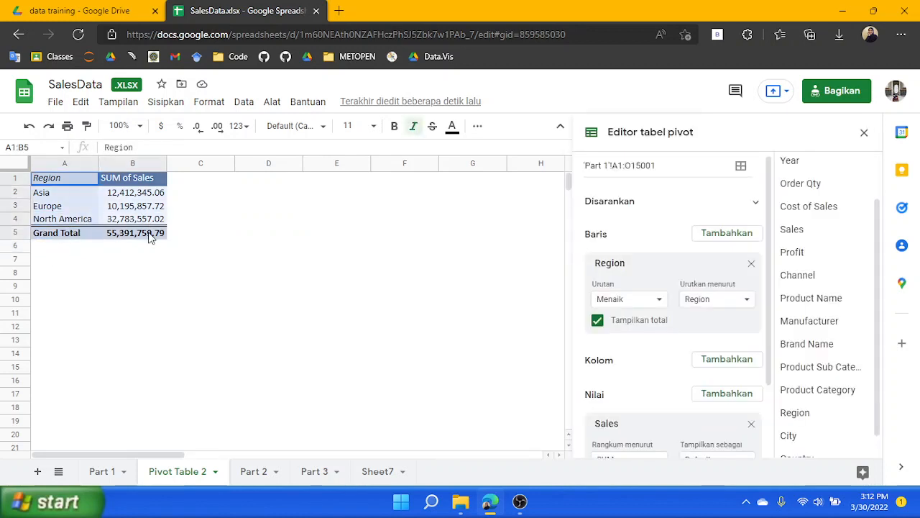
key("Down")
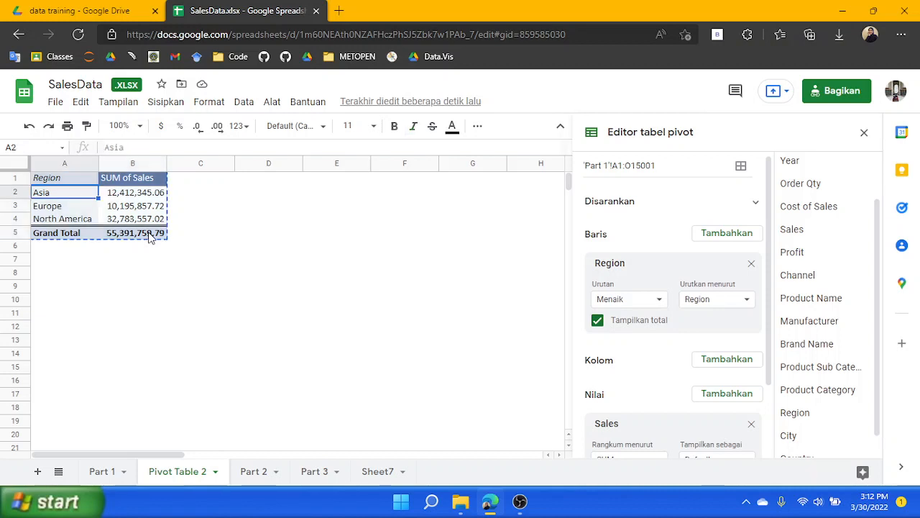
key("ctrl+shift+v")
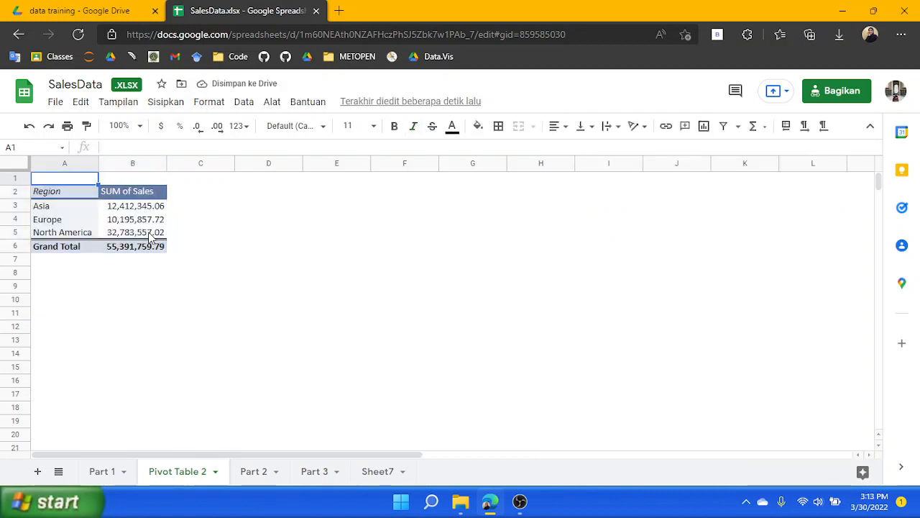
Label A1 as 'Jumlah Penjulan' and C1 as 'Total Profit' above the pivot table
type("Juml")
key("BackSpace")
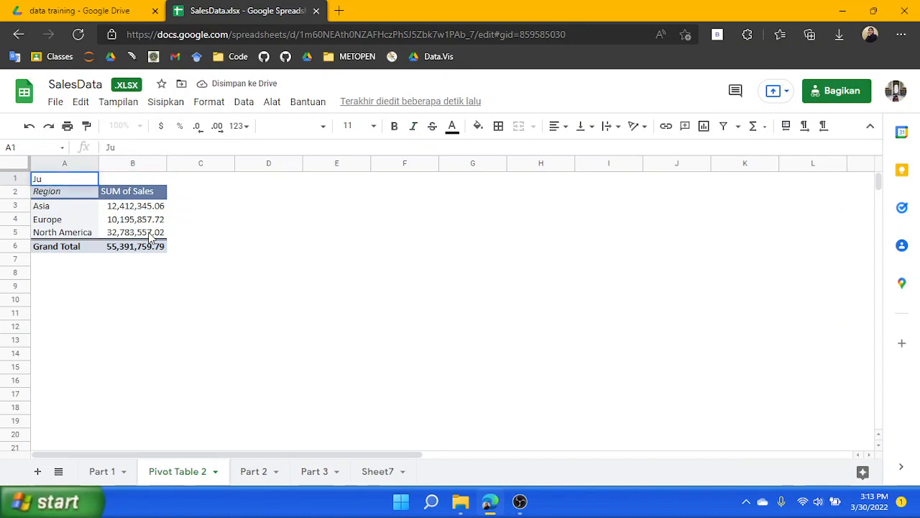
type("mlah Penjulan")
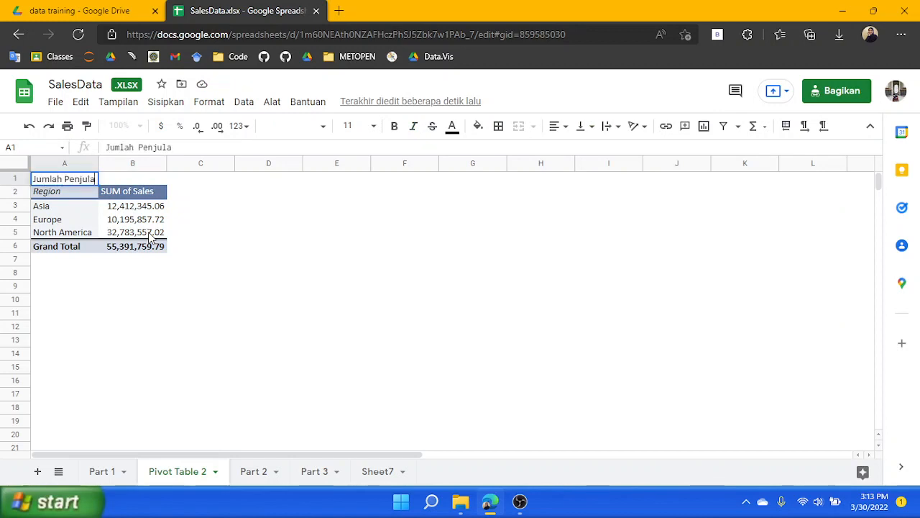
key("Tab")
key("Tab")
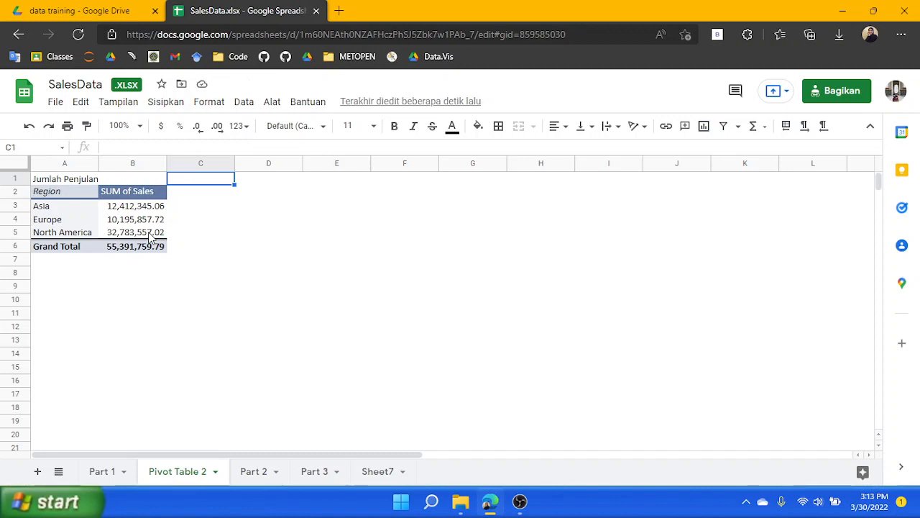
type("Total")
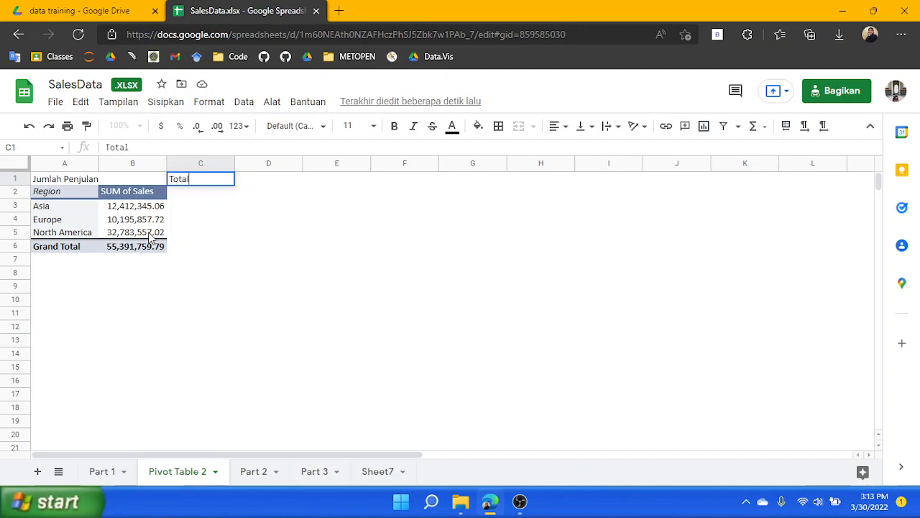
type(" Profit")
key("Return")
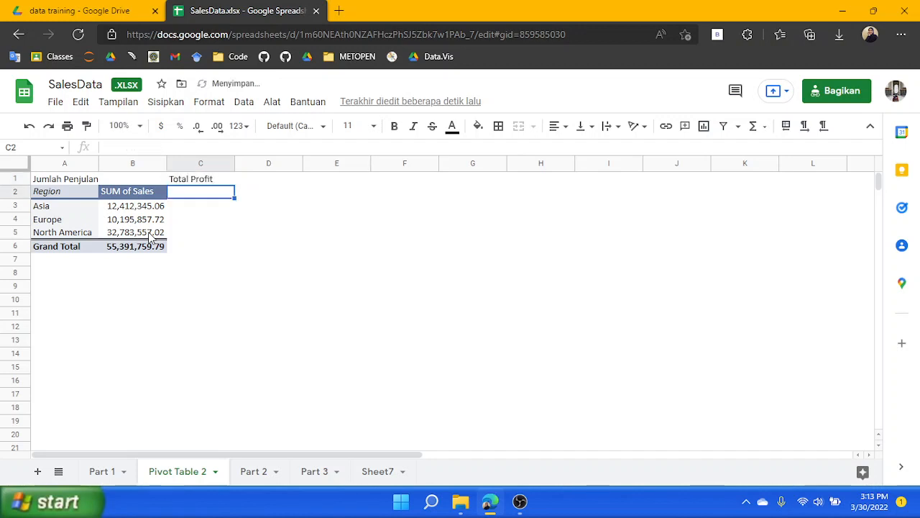
Create a pivot table from the Part 1 data range, placed on the existing Pivot Table 2 sheet at cell C2
left_click(99, 469)
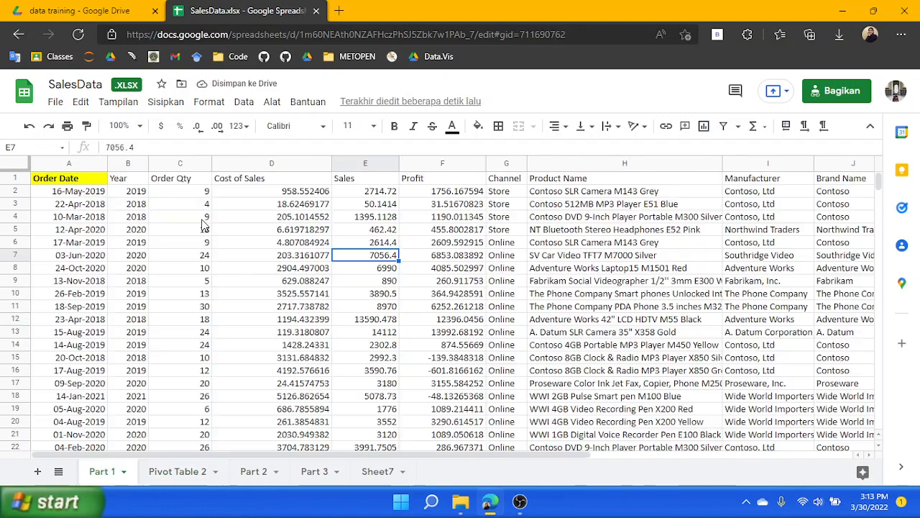
left_click(163, 101)
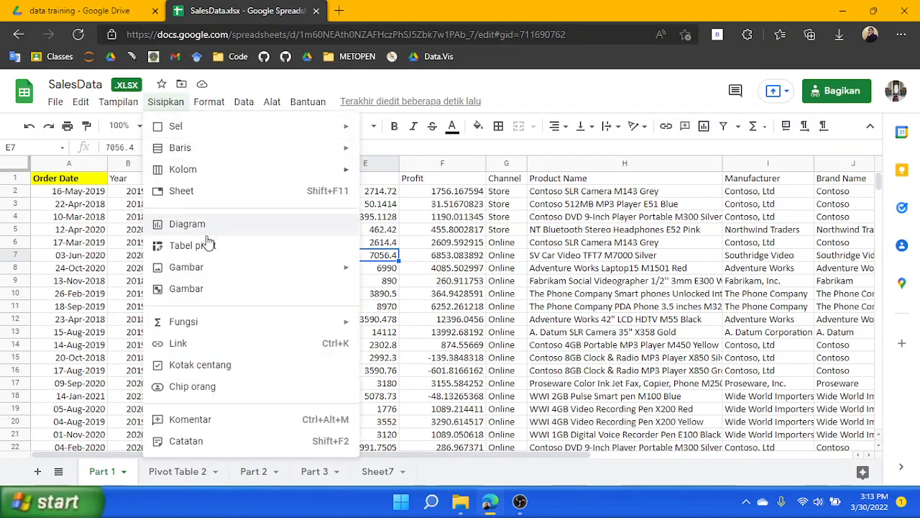
left_click(208, 248)
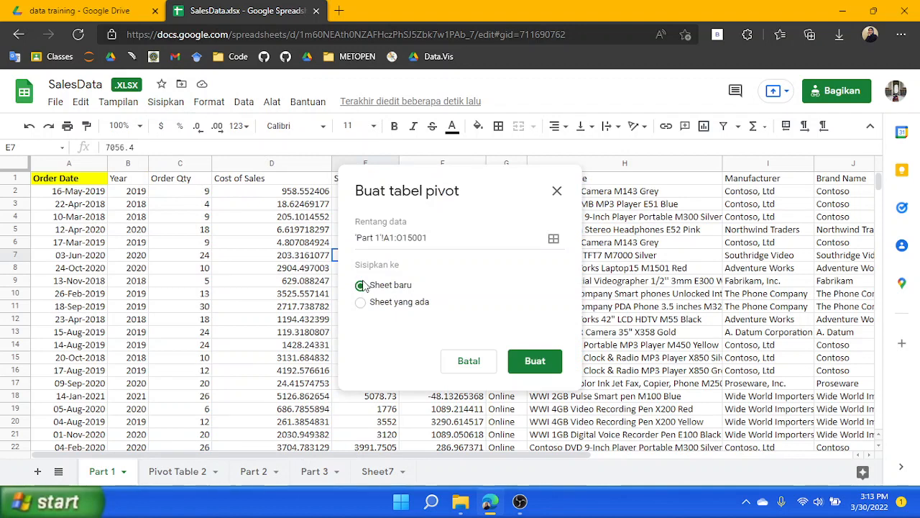
left_click(385, 304)
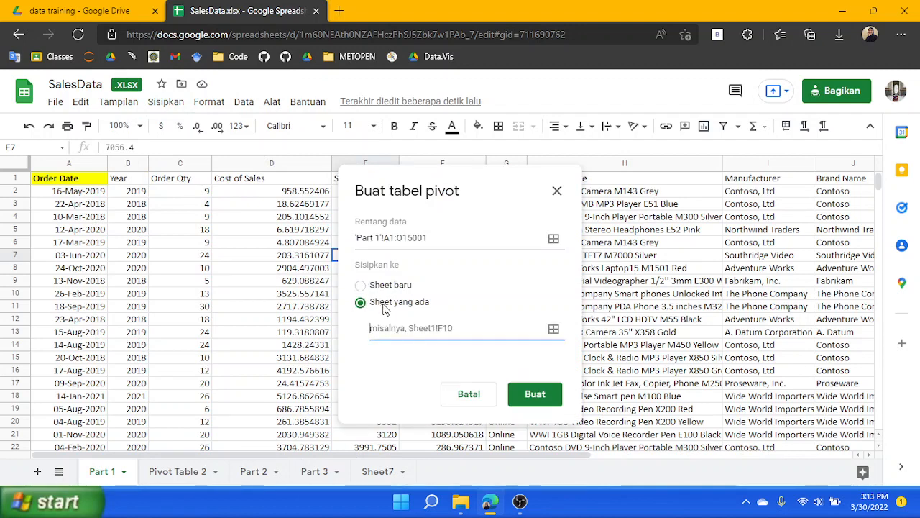
left_click(553, 330)
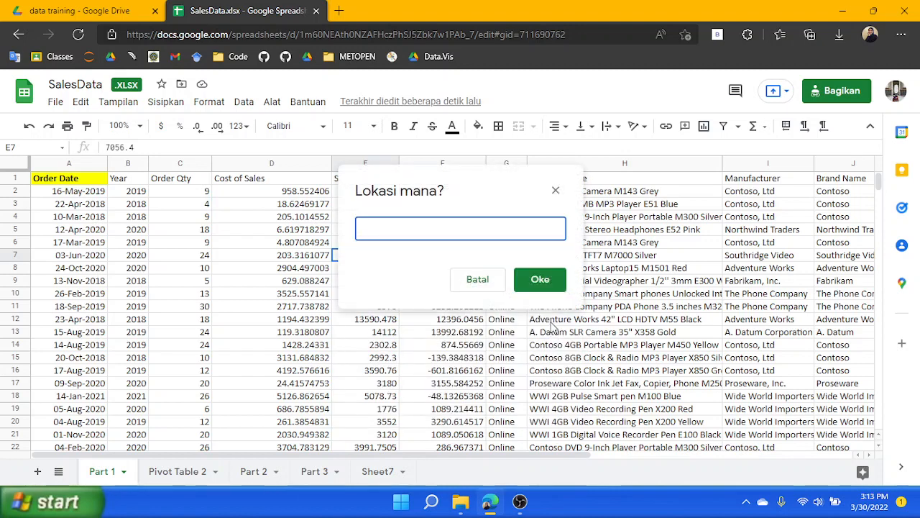
left_click(191, 475)
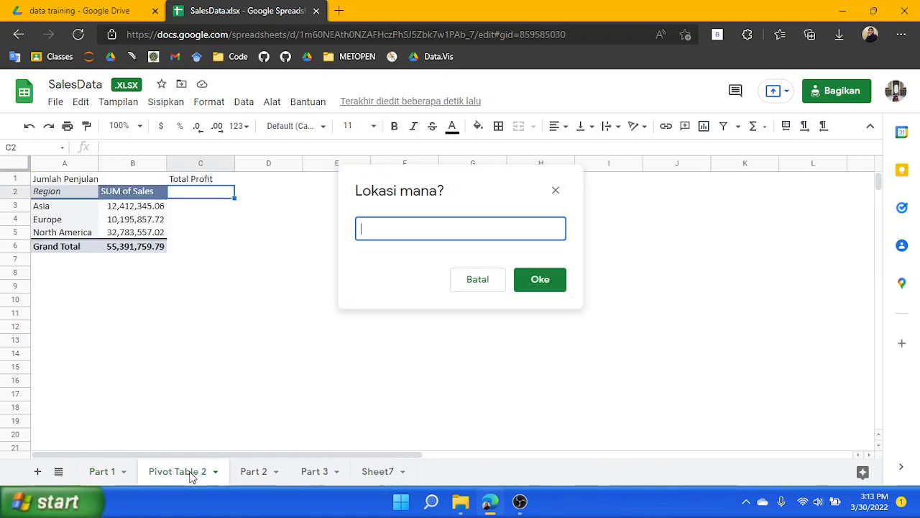
left_click(214, 194)
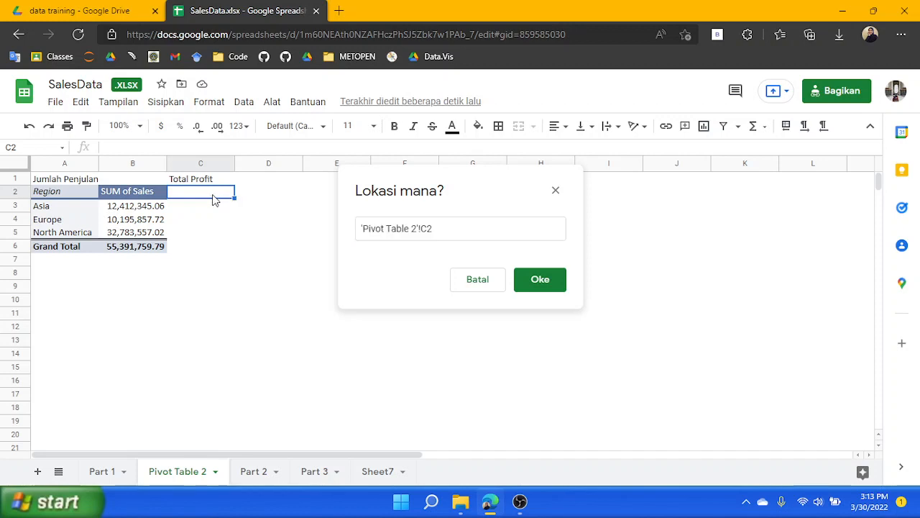
left_click(537, 288)
left_click(532, 375)
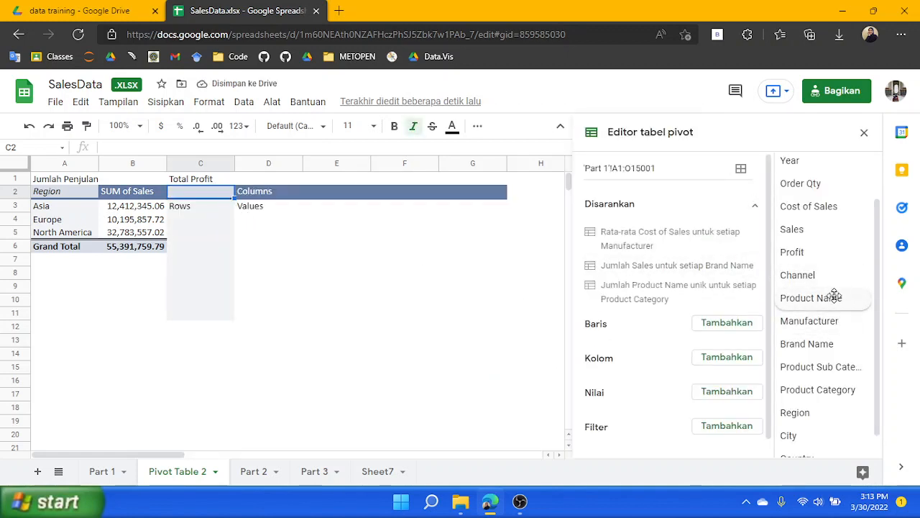
Add Profit as the summed value and Region as the row field of the new pivot table
left_click_drag(825, 259, 641, 434)
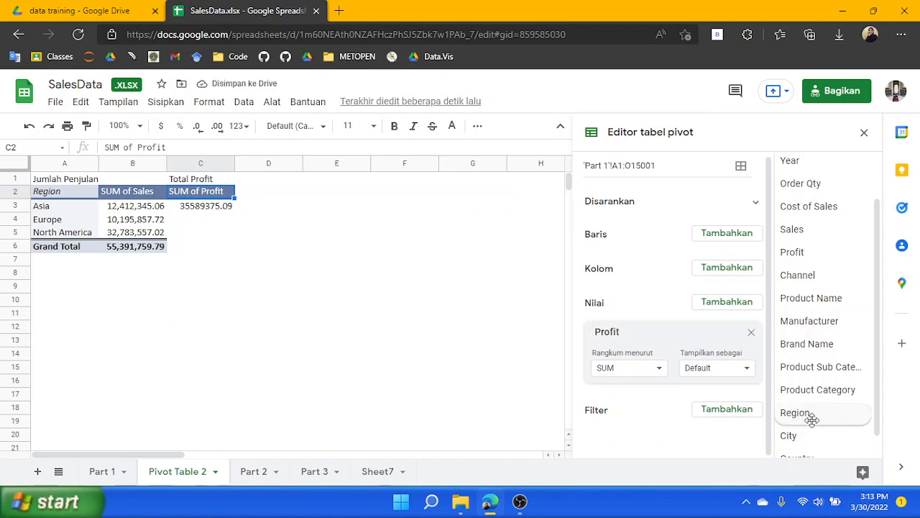
left_click_drag(826, 415, 643, 247)
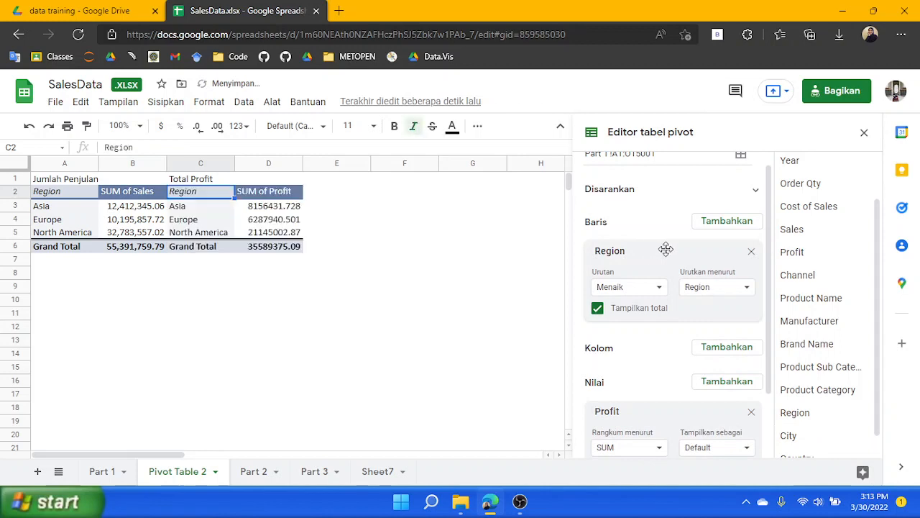
Format the SUM of Profit values in D3:D6 as Number
left_click_drag(280, 207, 283, 247)
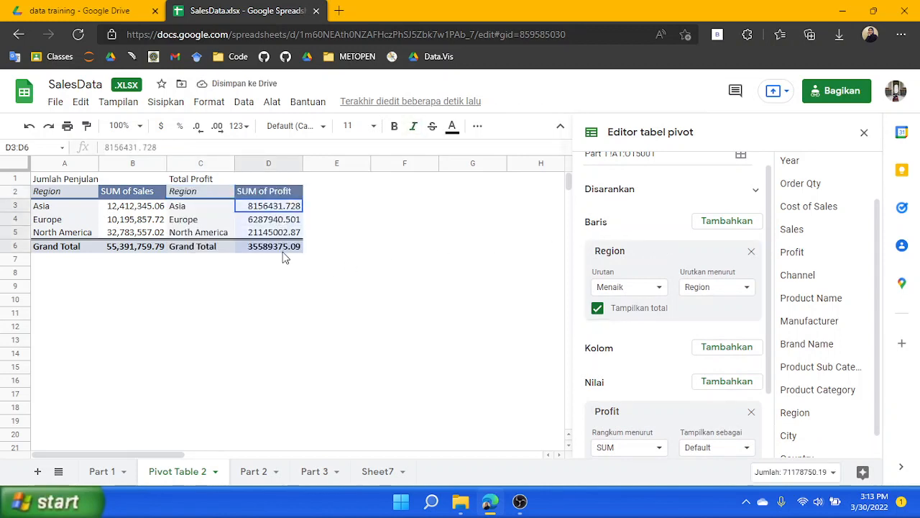
left_click(240, 127)
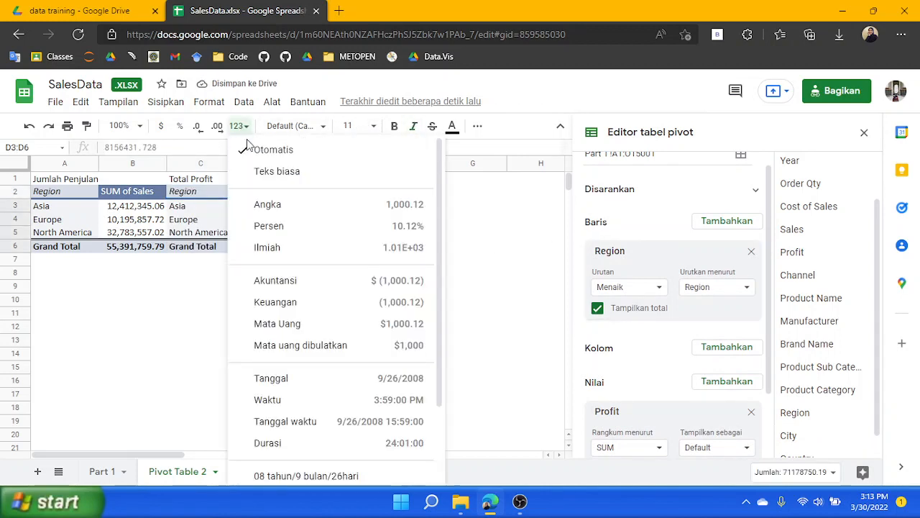
left_click(270, 205)
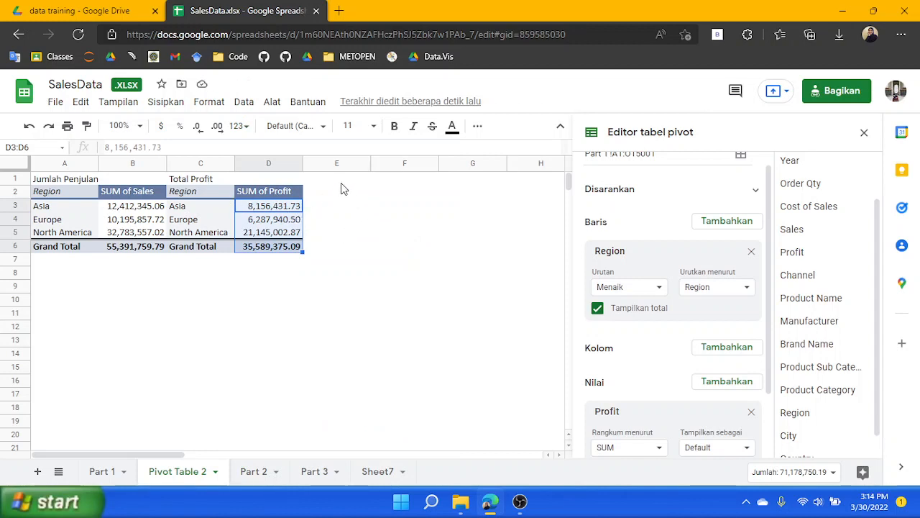
Label E1 as 'Rasio Keuntungan' and widen column E to fit the label
left_click(342, 183)
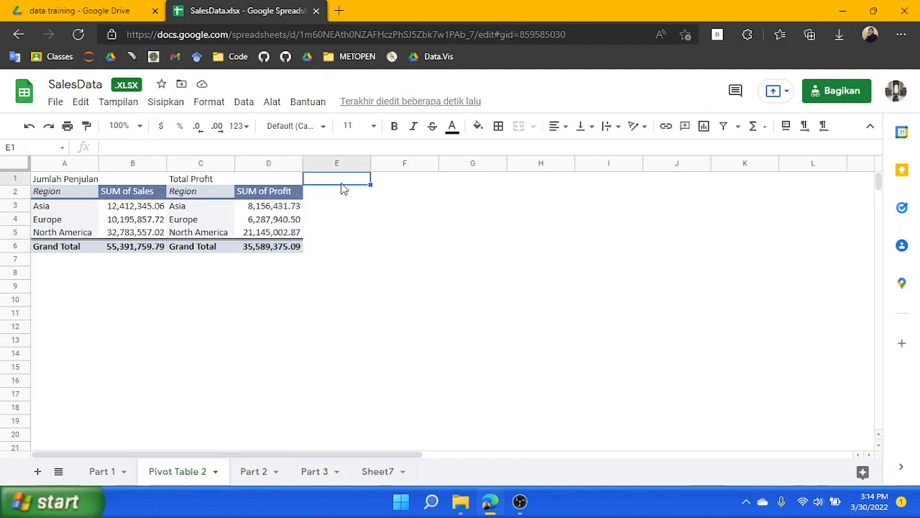
type("Ra")
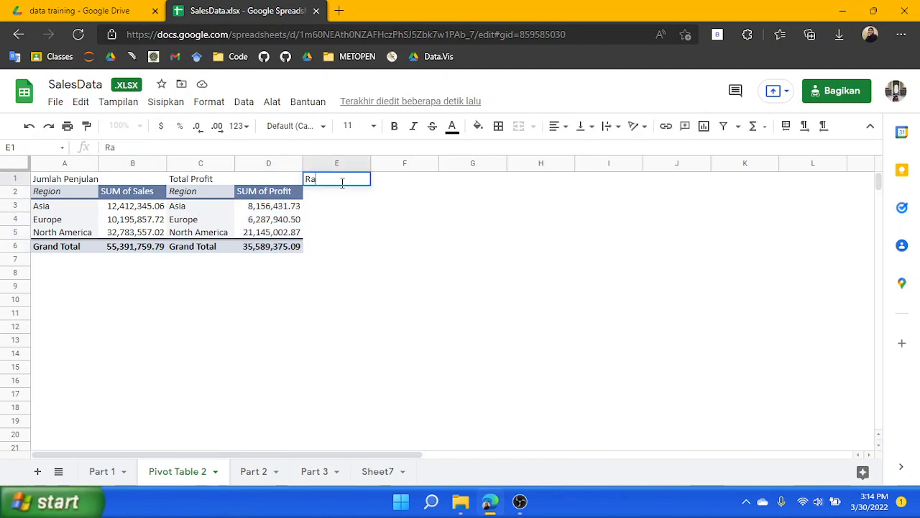
type("sio Keuntun")
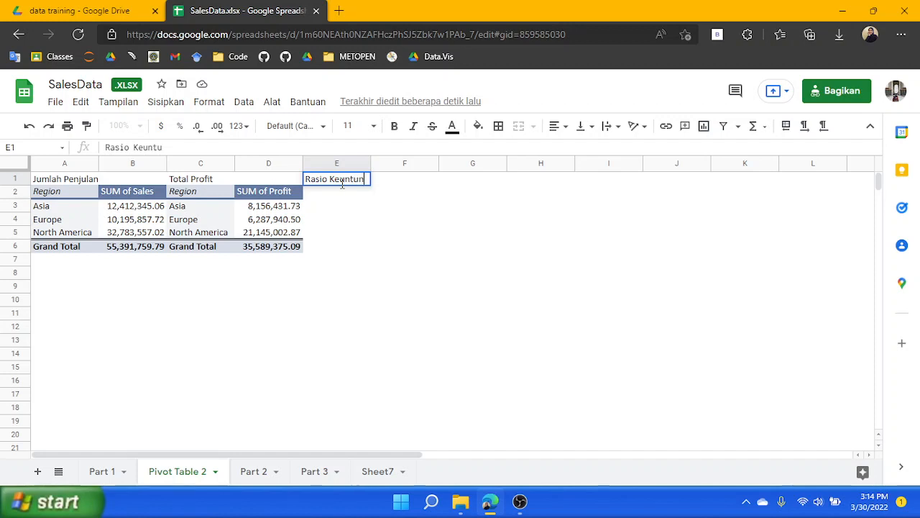
type("ga")
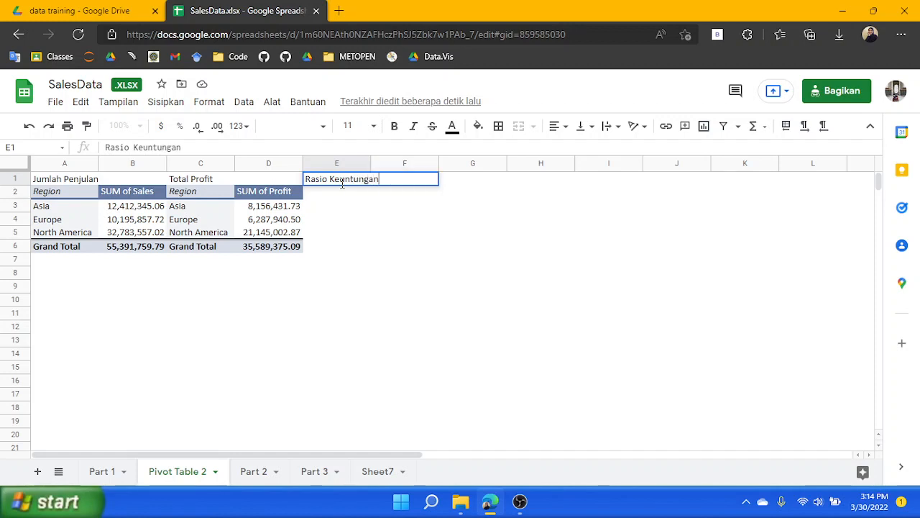
type("n")
key("Tab")
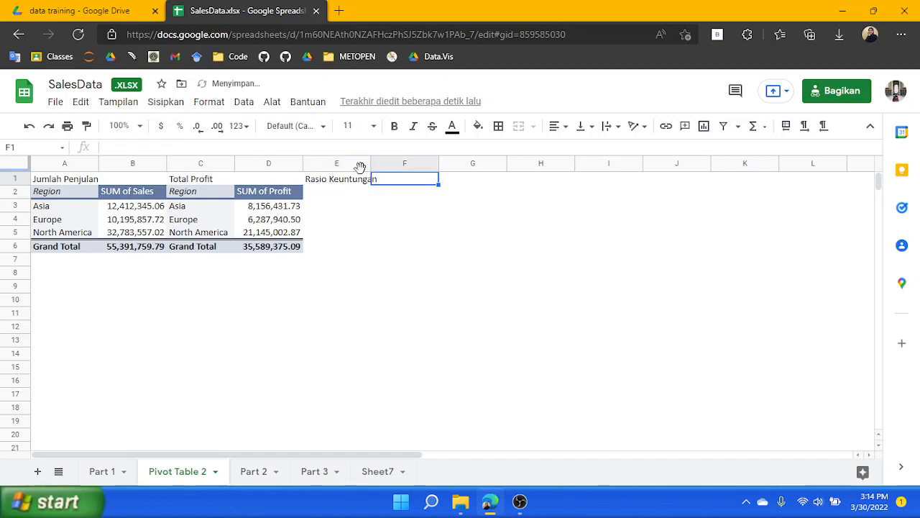
left_click_drag(367, 162, 386, 164)
Enter 'Profit/Sales' in cell F1 as a note beside the ratio label
left_click(428, 181)
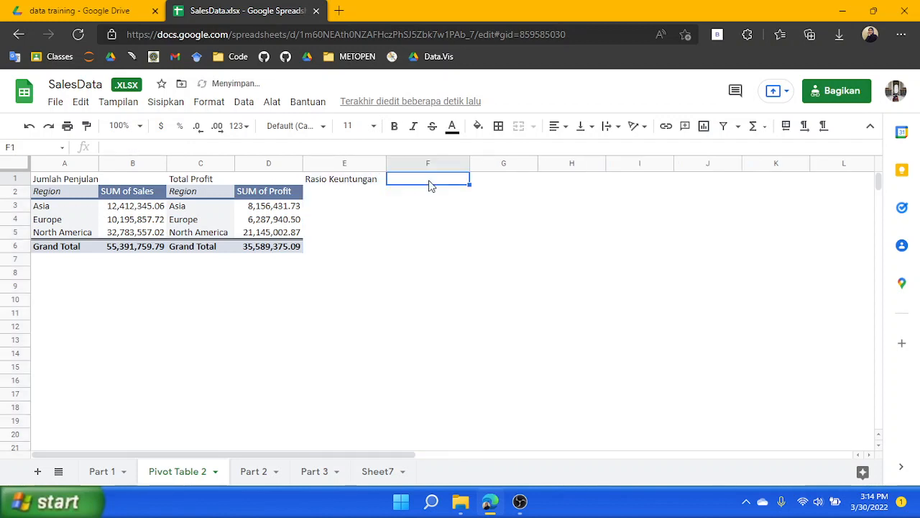
double_click(429, 184)
type("P")
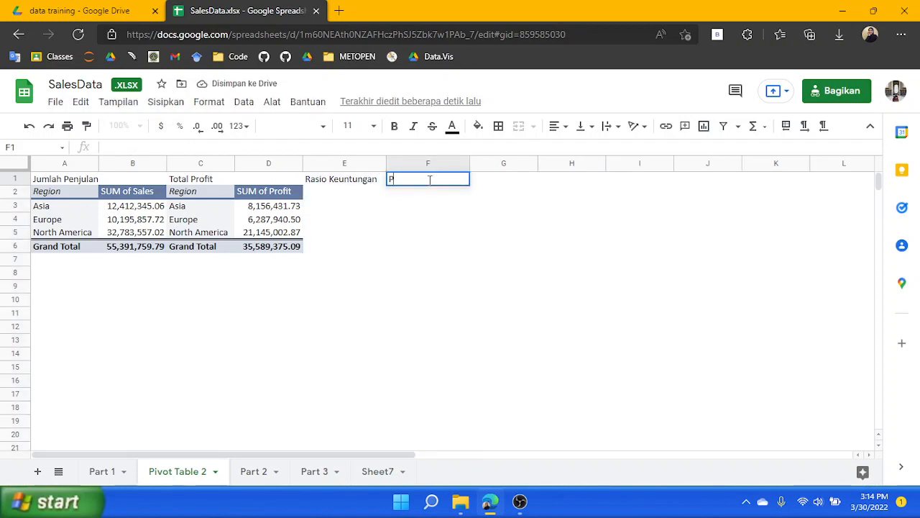
type("rofit/Sales")
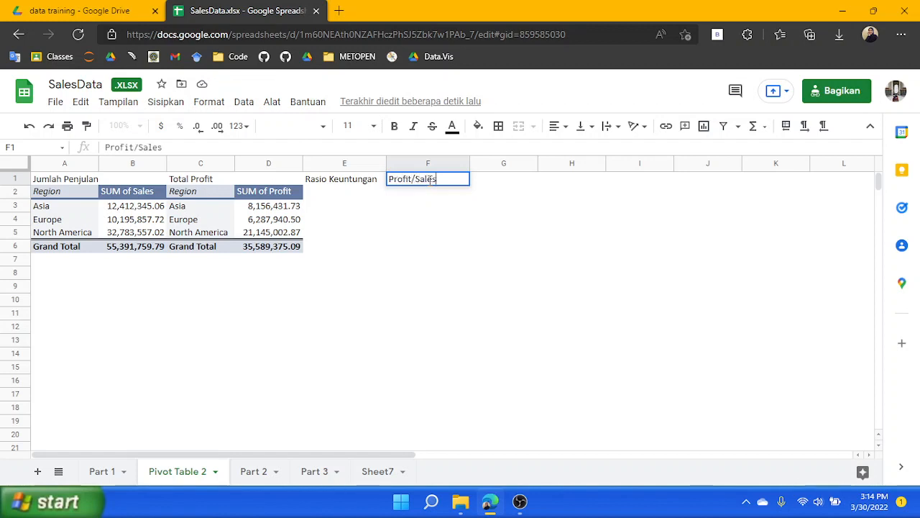
key("Return")
key("Down")
key("Left")
key("Up")
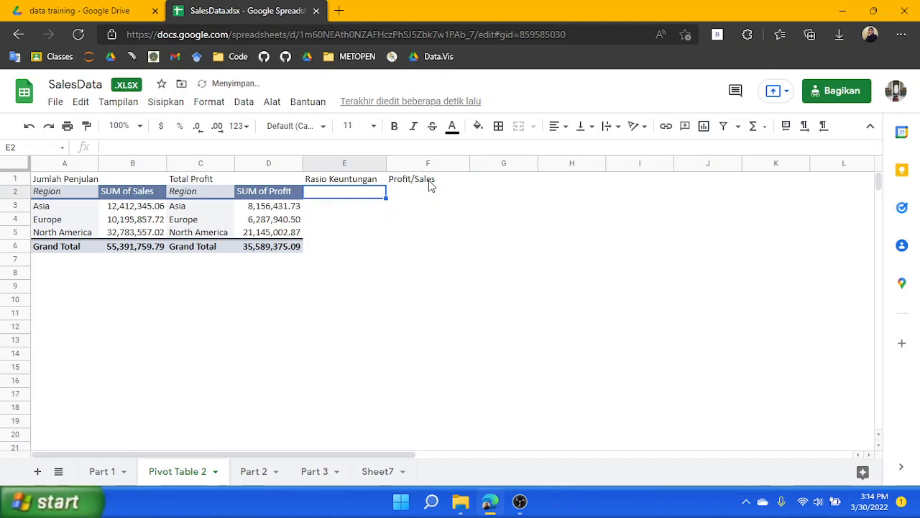
Create a third pivot table from the Part 1 data range, placed on the Pivot Table 2 sheet at cell E2
left_click(99, 474)
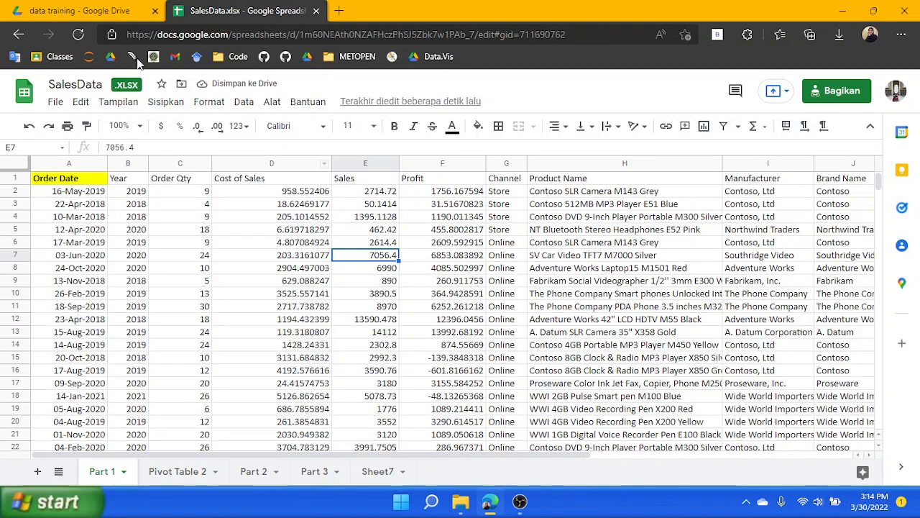
left_click(166, 102)
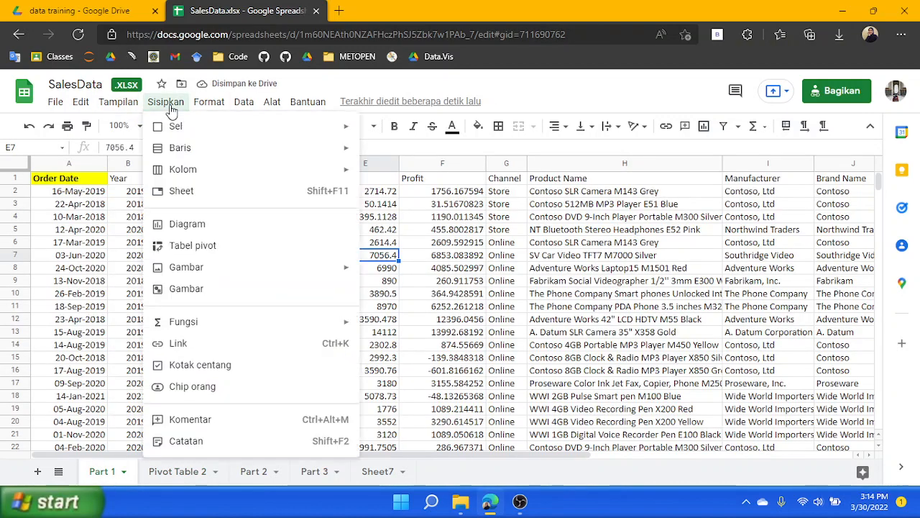
left_click(215, 255)
left_click(405, 306)
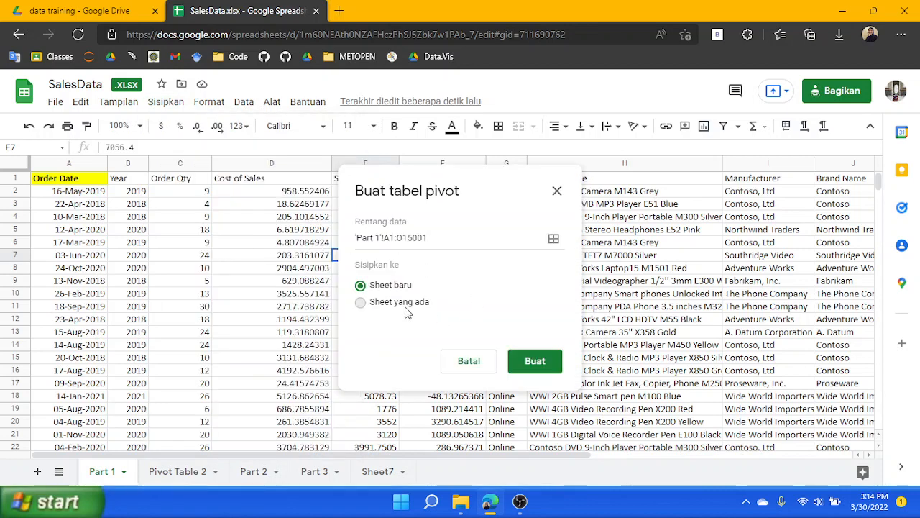
left_click(181, 478)
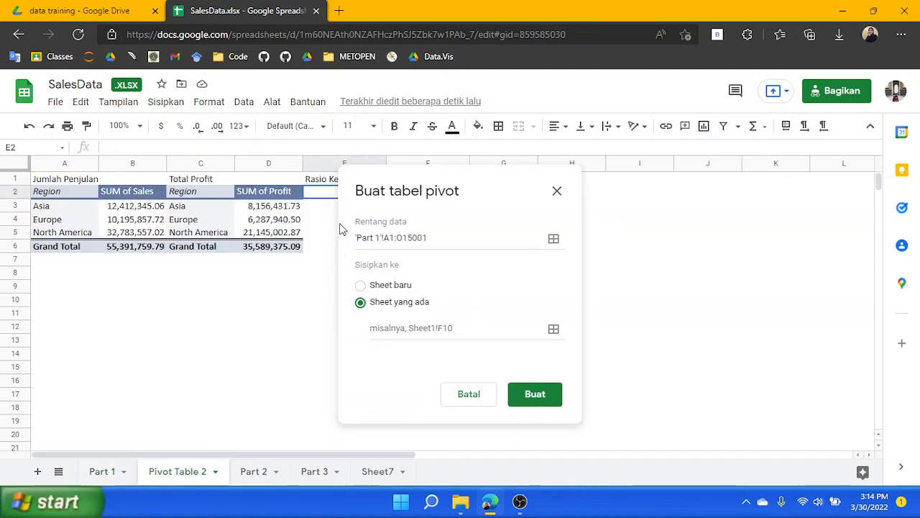
left_click(554, 328)
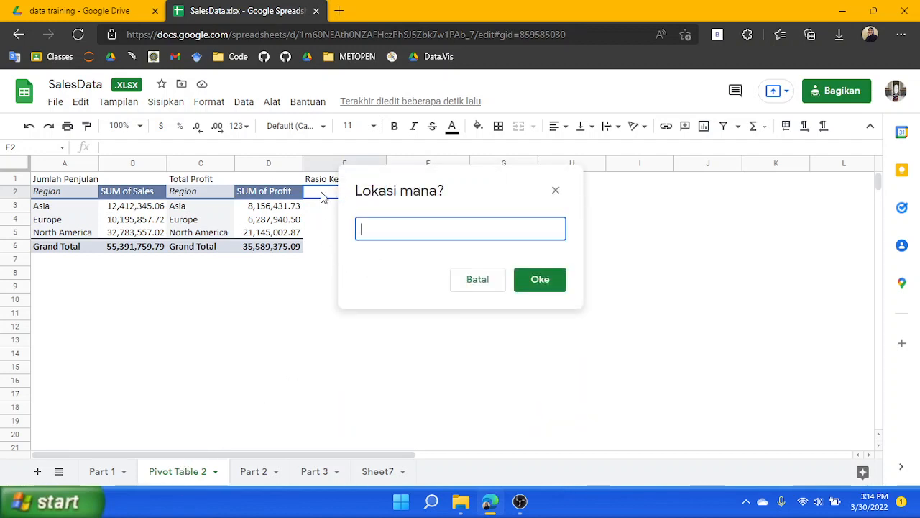
left_click(322, 197)
left_click(528, 280)
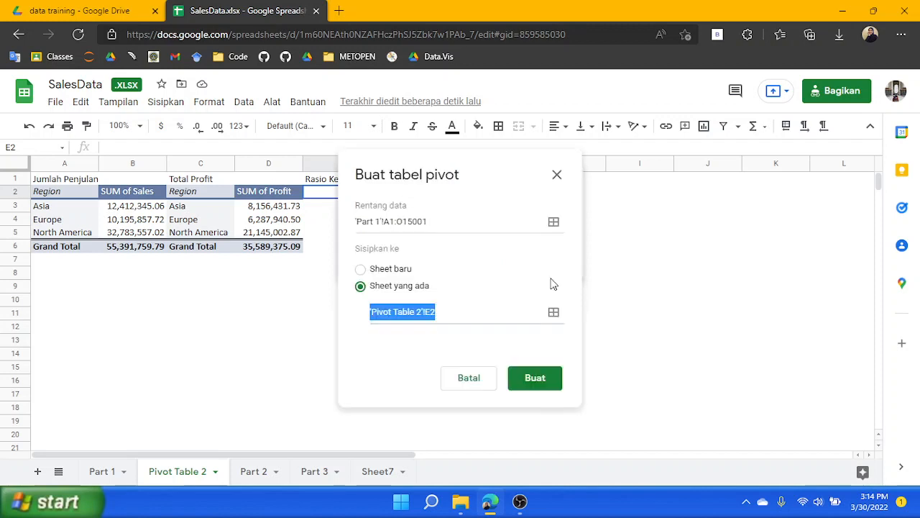
left_click(541, 383)
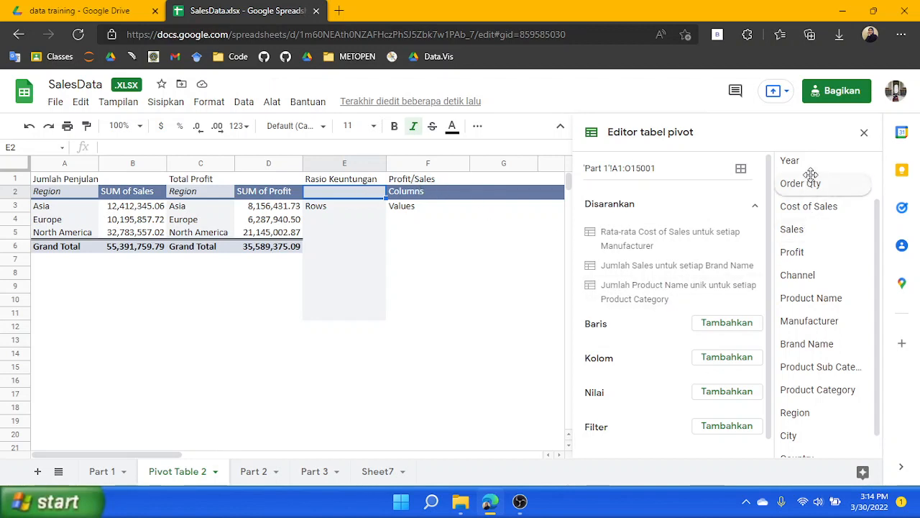
Add a calculated field to the third pivot table's values with the formula =Profit/Sales
scroll(816, 316, "down", 1)
scroll(827, 381, "up", 2)
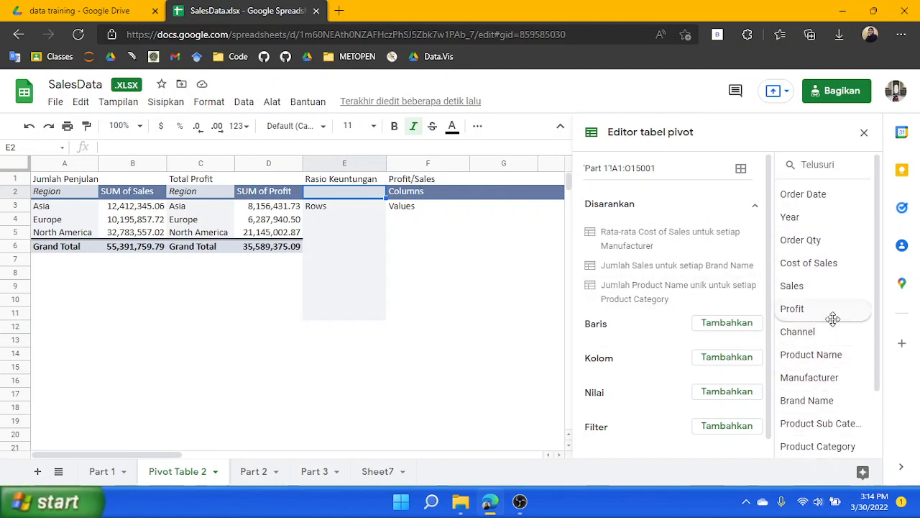
left_click(726, 392)
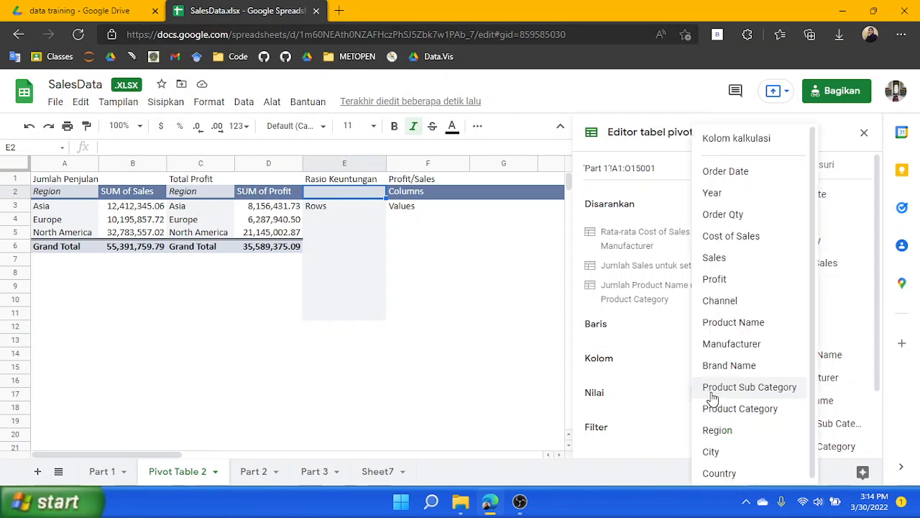
left_click(739, 139)
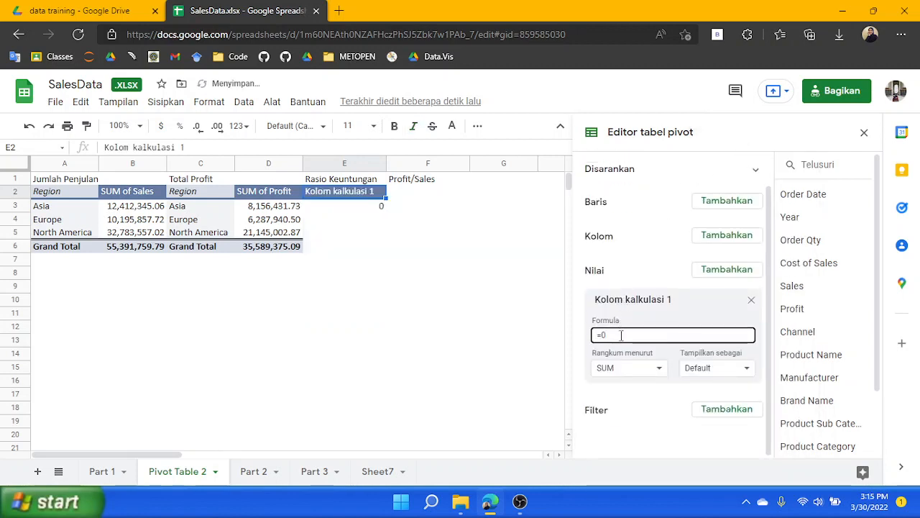
key("BackSpace")
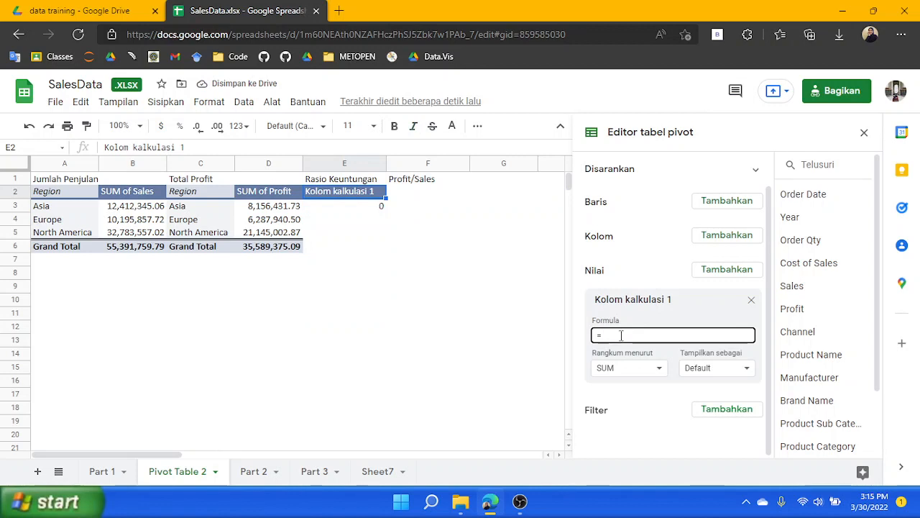
key("Return")
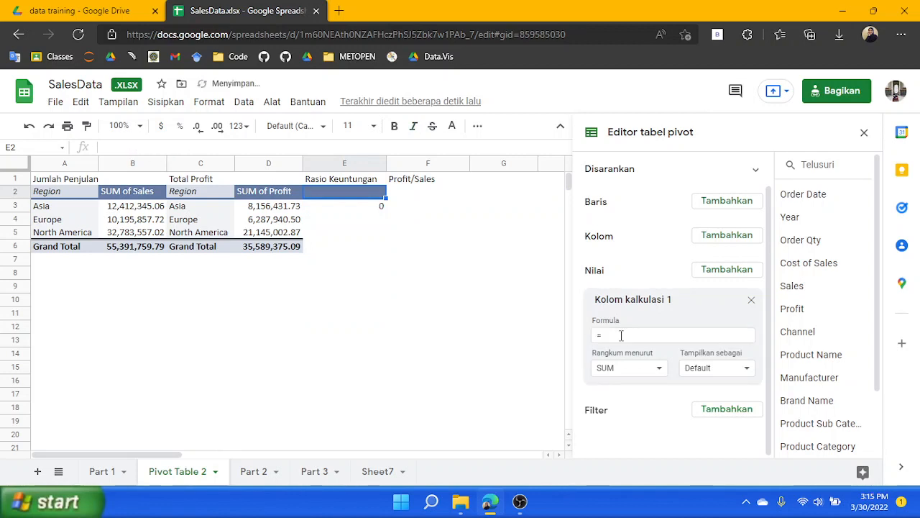
left_click(621, 335)
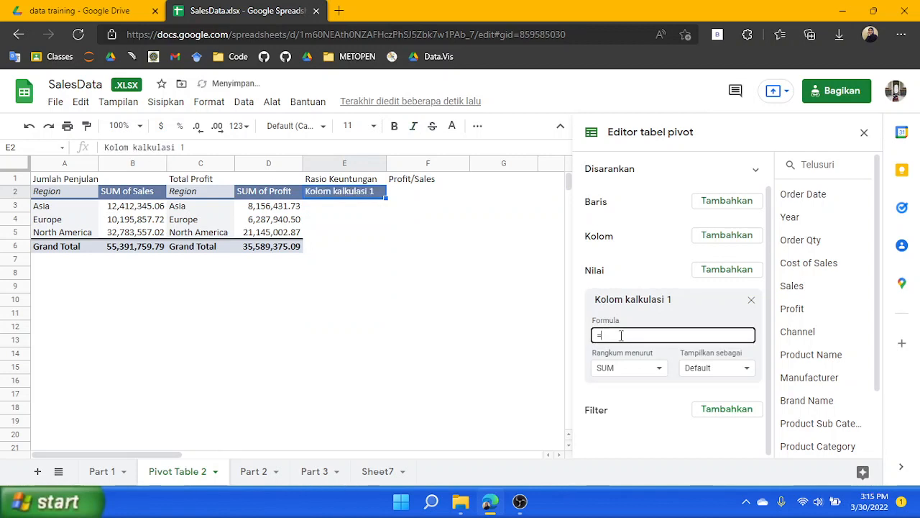
type("Profit/Sales")
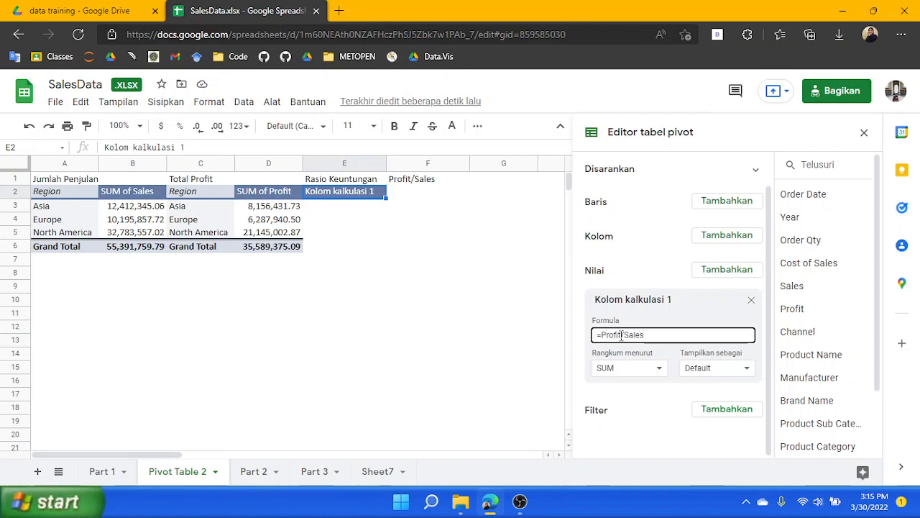
key("Return")
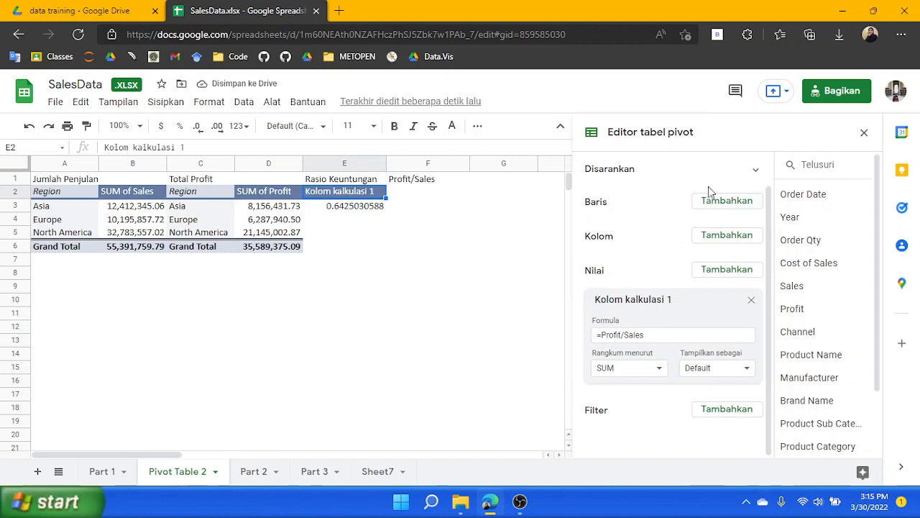
Format the profit ratio value in E3 as a percentage
left_click(364, 211)
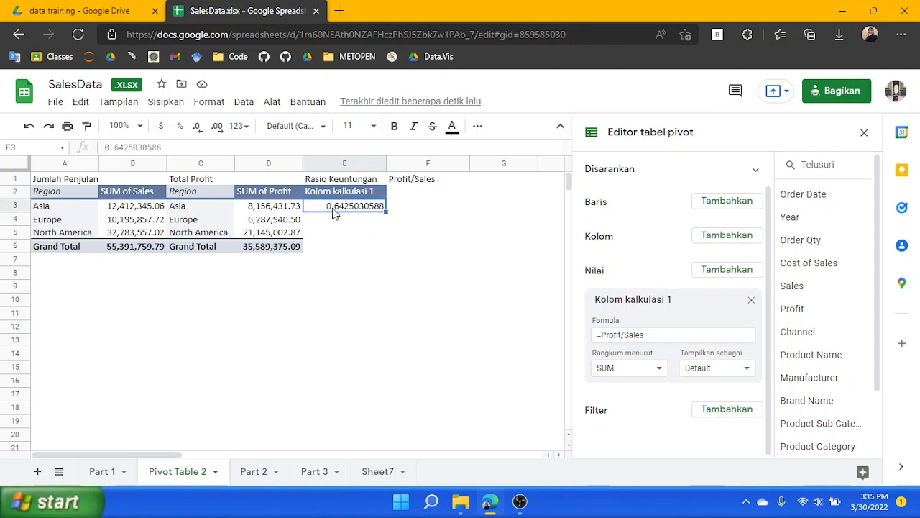
left_click(181, 127)
key("ctrl+z")
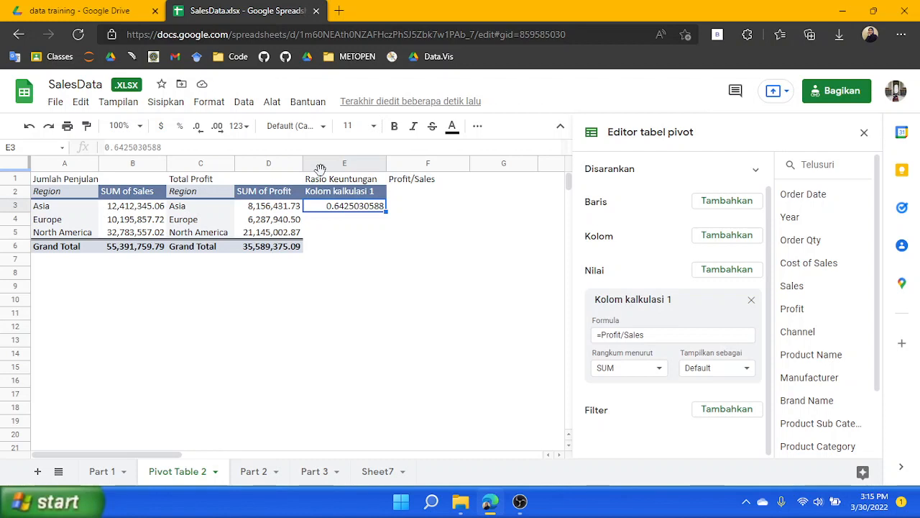
key("ctrl+shift+5")
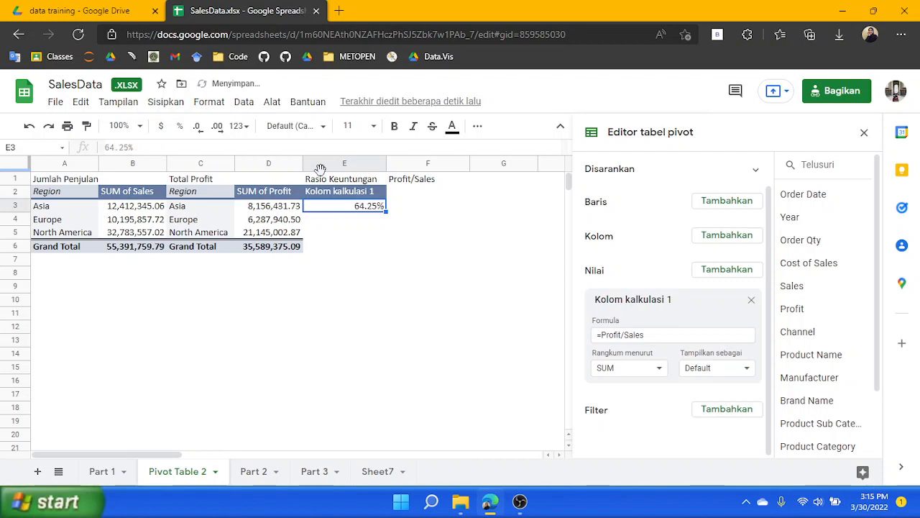
Rename the calculated field's header in E2 to 'Rasio Keuntungan'
left_click(427, 191)
left_click(344, 196)
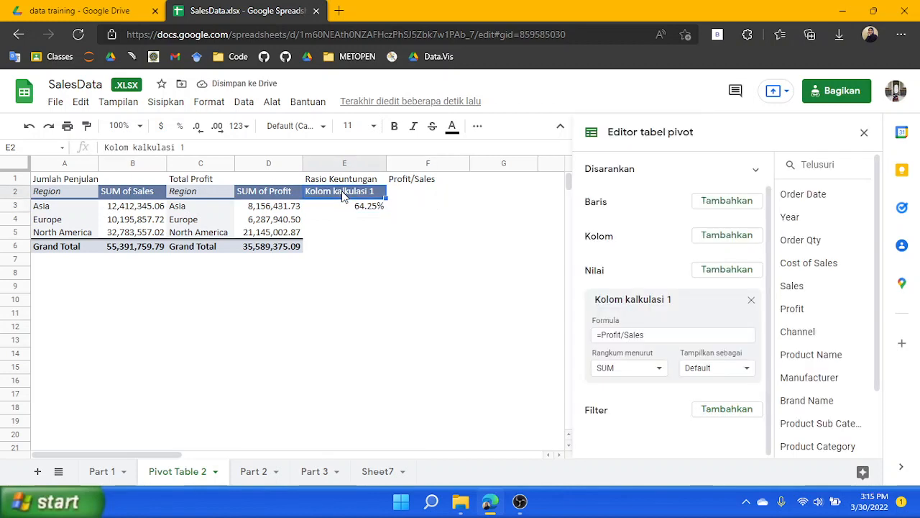
double_click(343, 195)
key("Return")
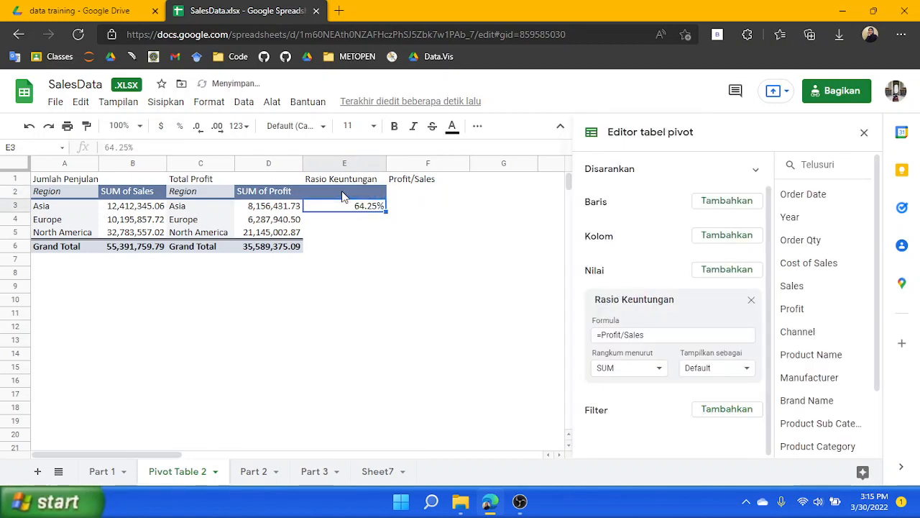
left_click(444, 195)
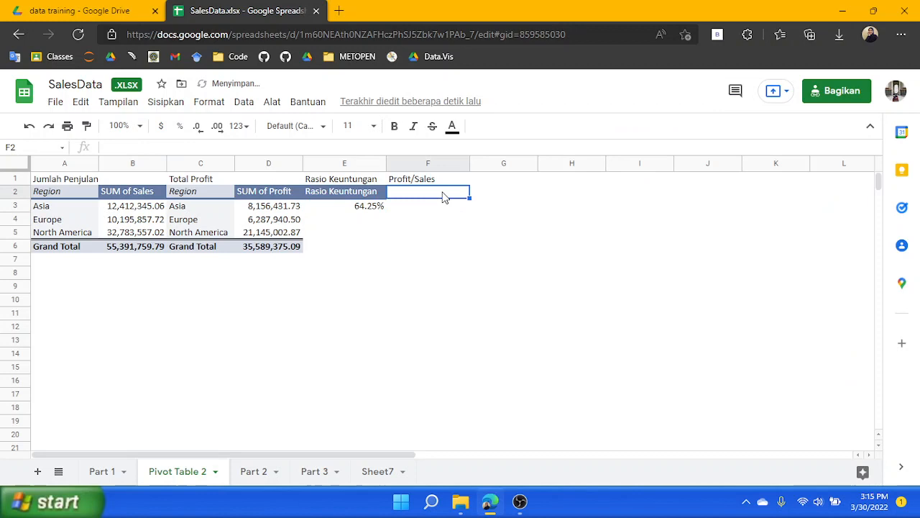
Enter the label 'Jumlah Transaksi Penjulan yang di proses' in cell G1
left_click(505, 181)
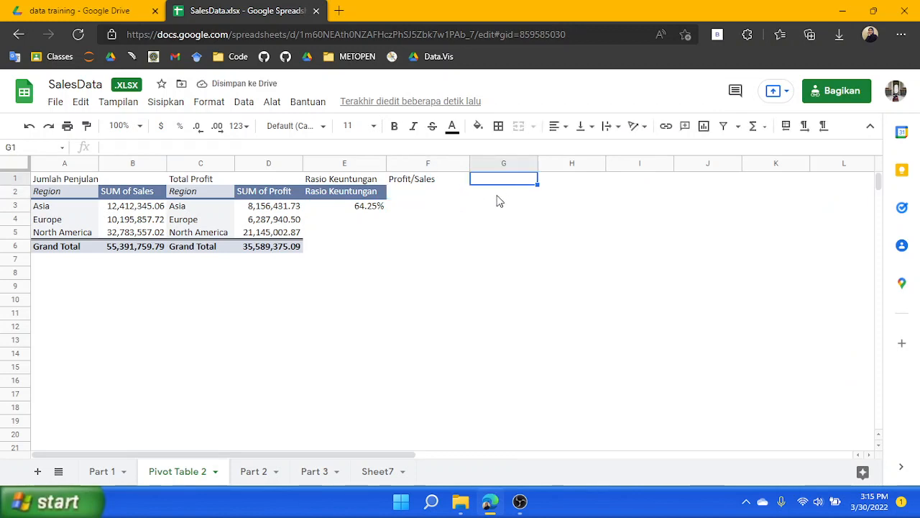
type("Jumla")
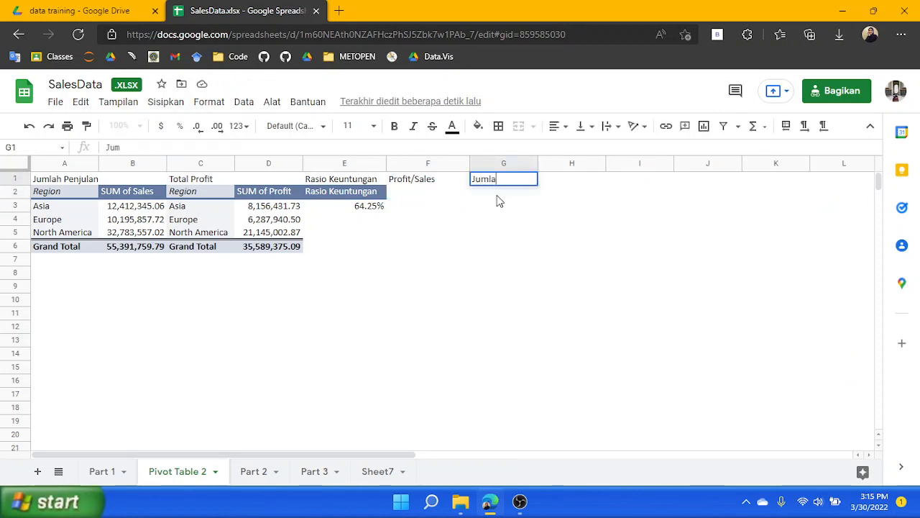
type("h Tran")
key("BackSpace")
key("BackSpace")
key("BackSpace")
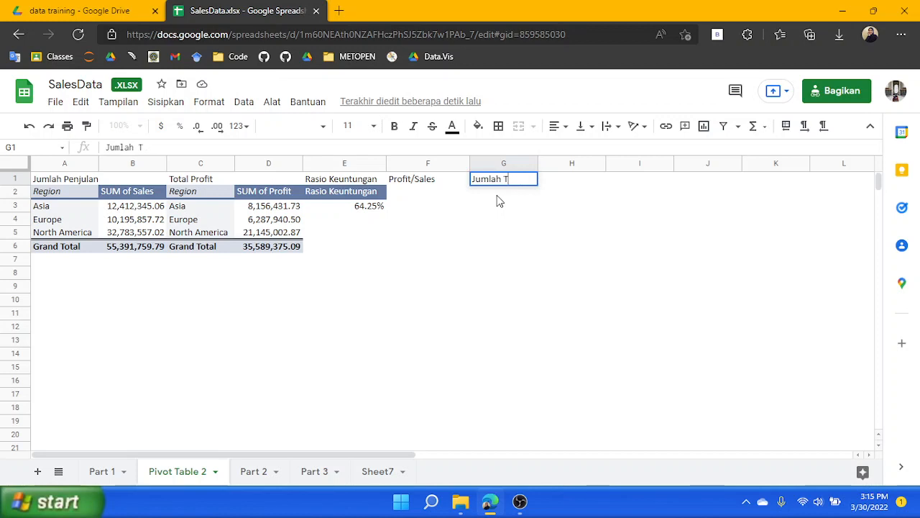
type("ransaksi")
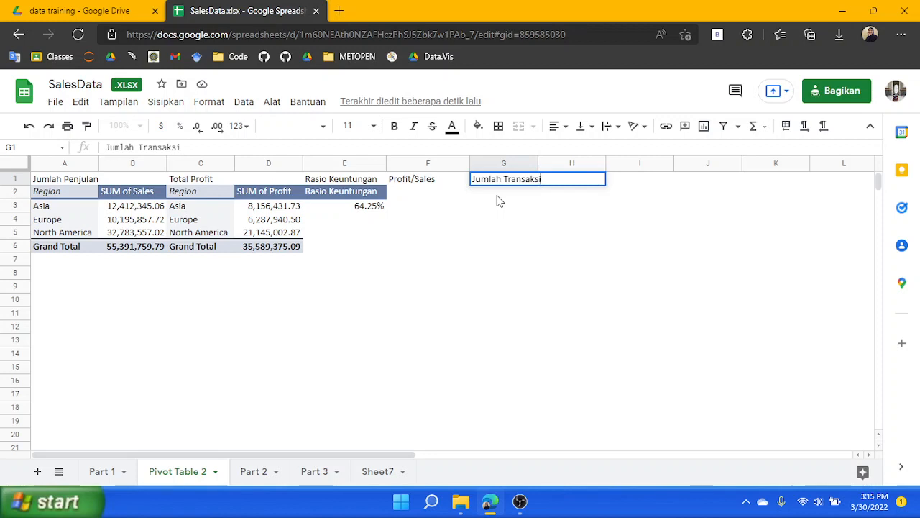
type(" Penjulan")
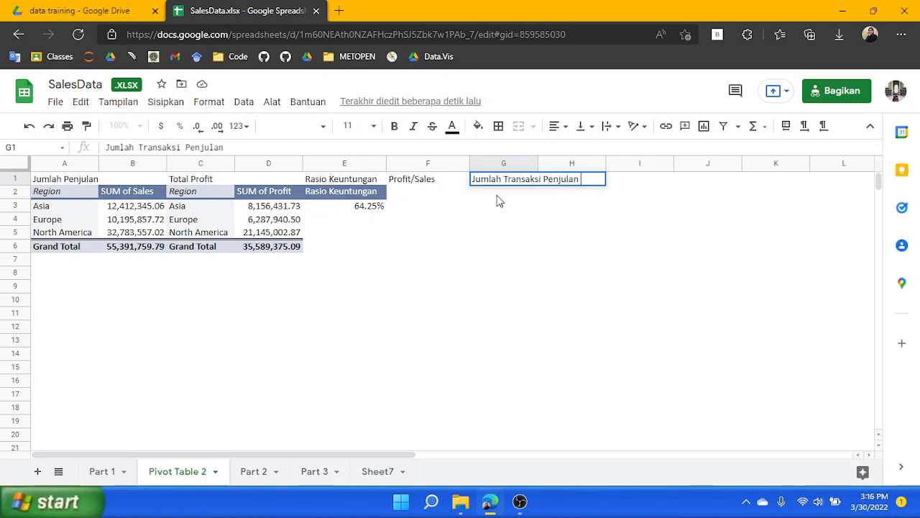
type(" yang di proses")
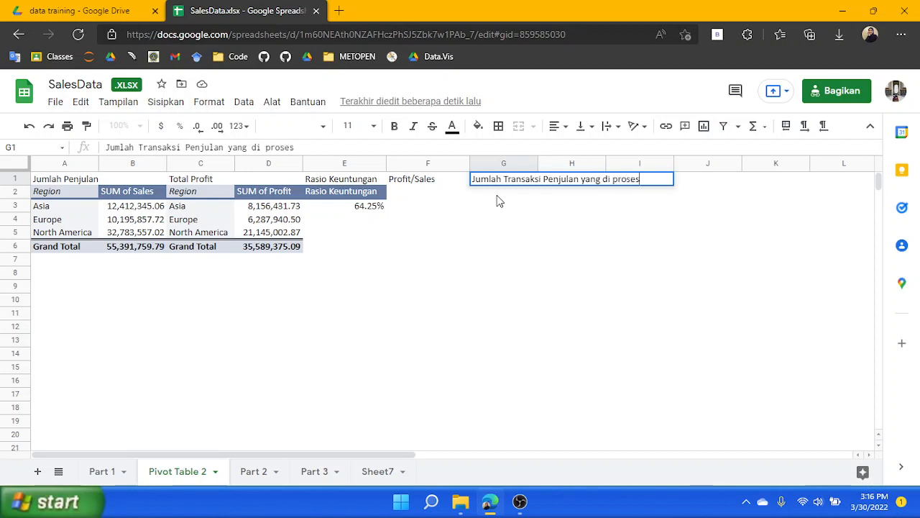
key("Return")
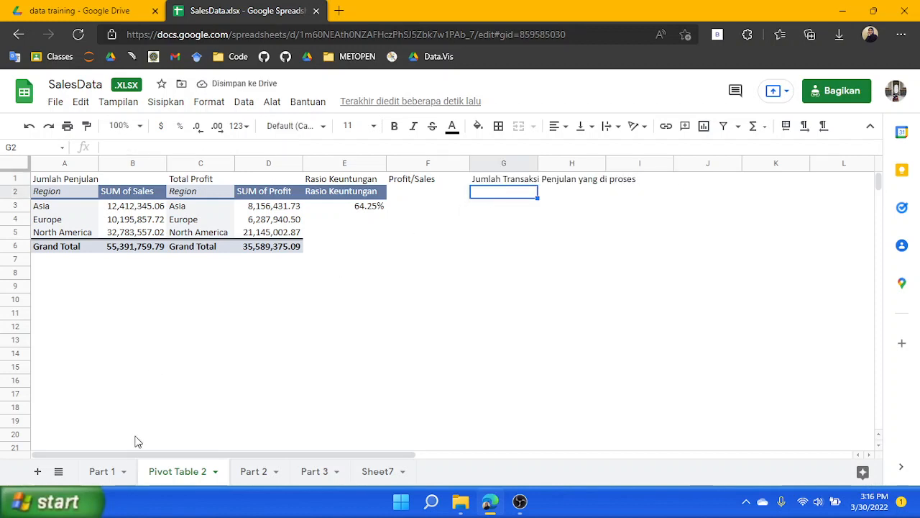
Create a fourth pivot table from the Part 1 data range, placed on the Pivot Table 2 sheet at cell G2
left_click(102, 472)
left_click(165, 102)
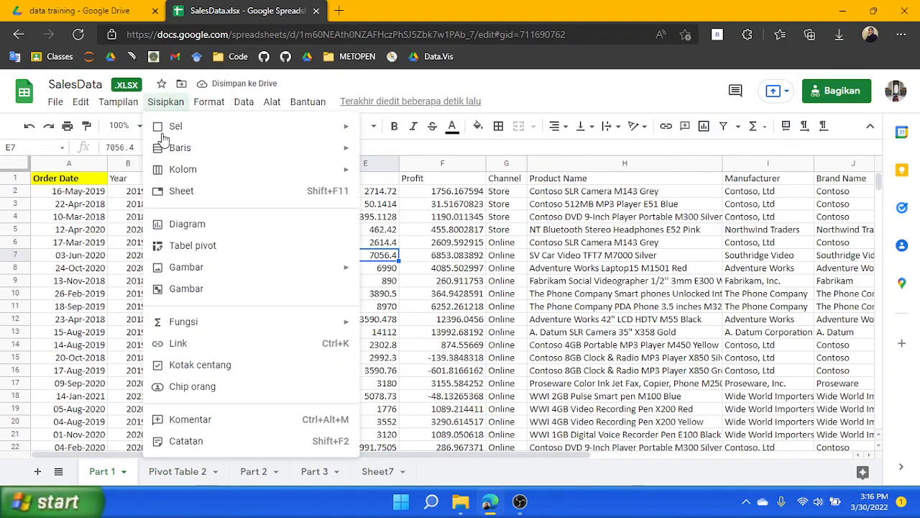
left_click(196, 248)
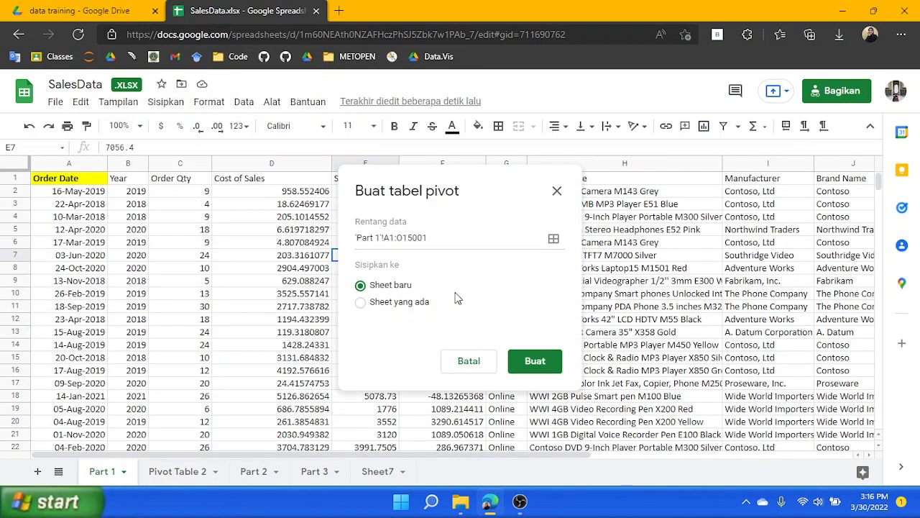
left_click(394, 302)
left_click(177, 473)
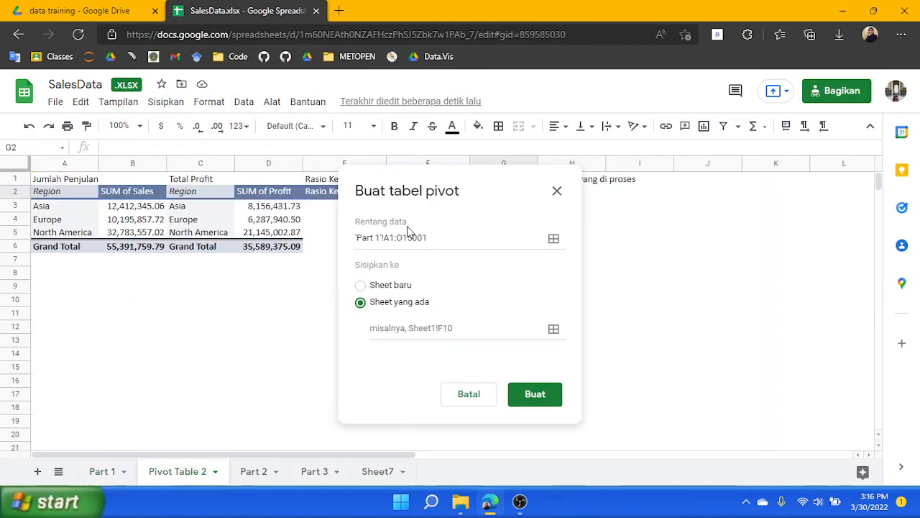
left_click(518, 192)
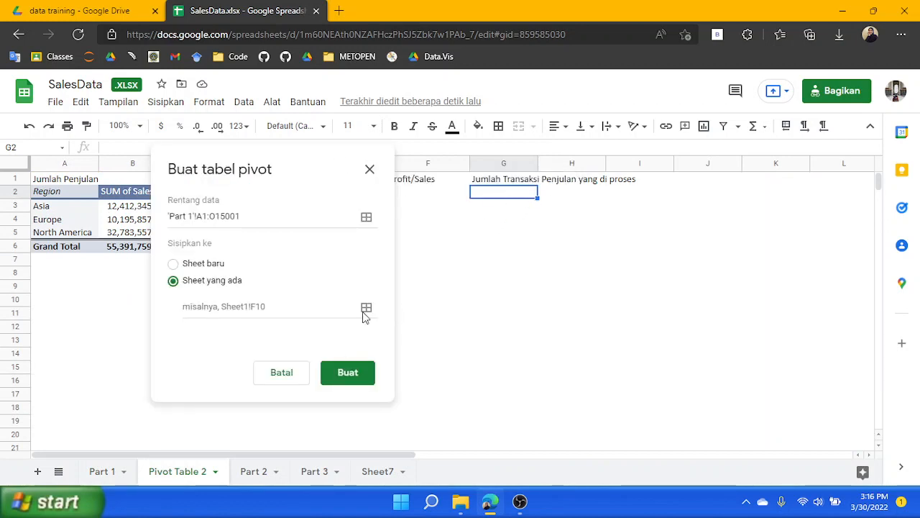
left_click(367, 307)
left_click(505, 200)
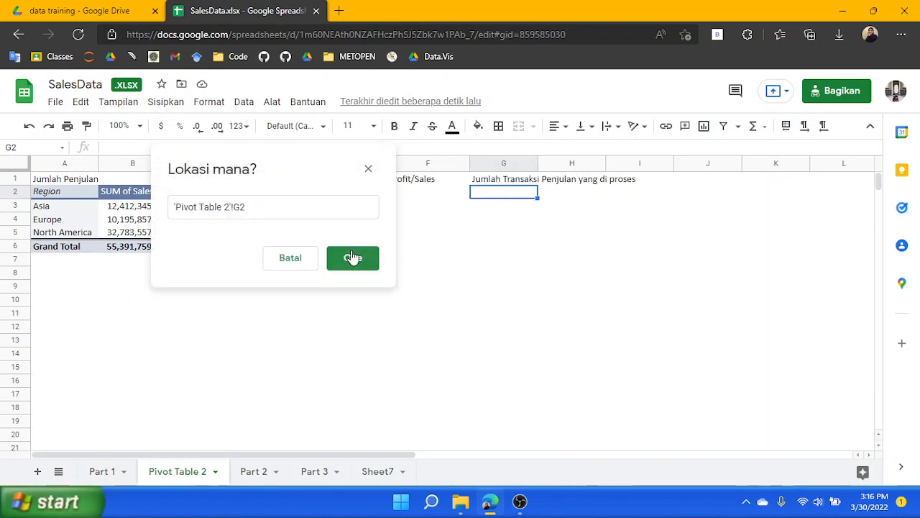
left_click(352, 257)
left_click(535, 380)
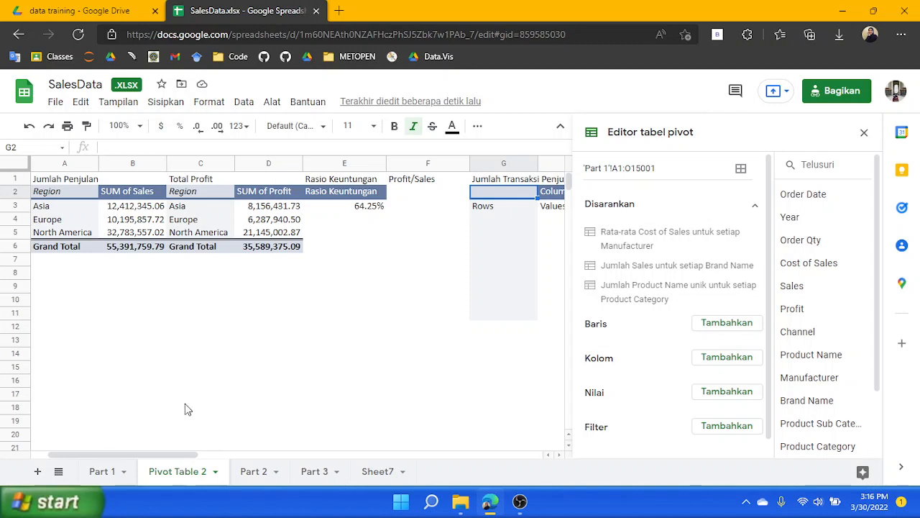
Add Sales to the new pivot table's values, summarized by COUNT
left_click_drag(184, 456, 236, 465)
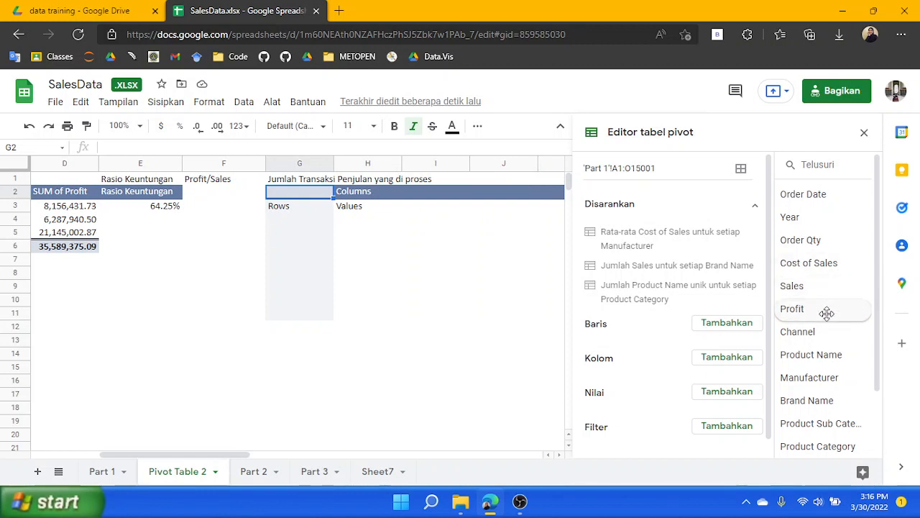
left_click_drag(824, 288, 633, 428)
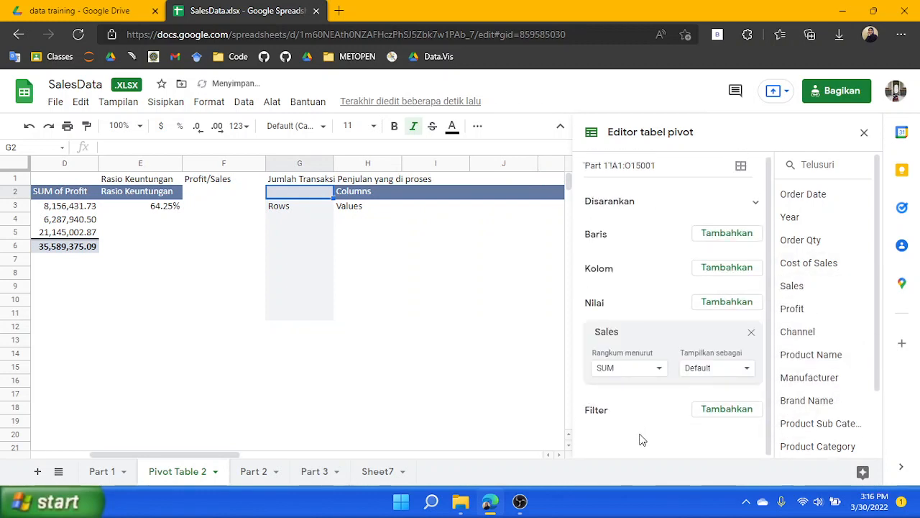
left_click(641, 371)
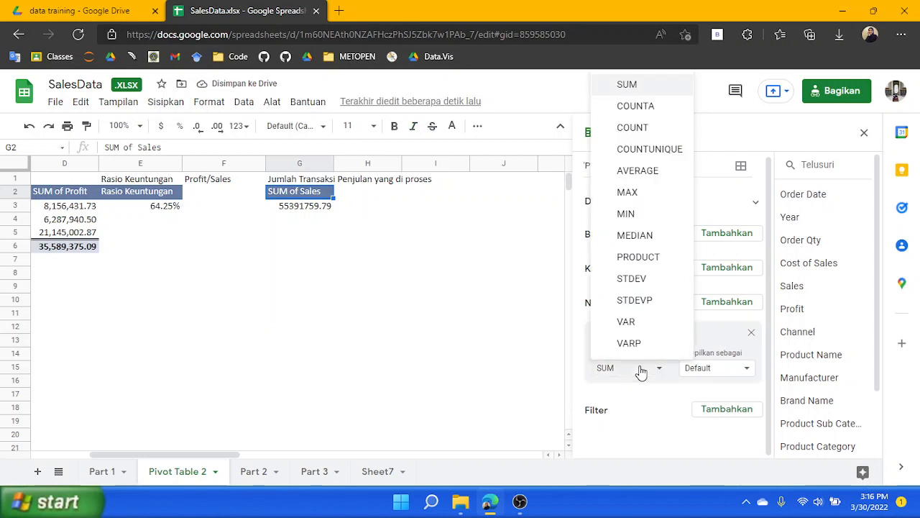
left_click(650, 138)
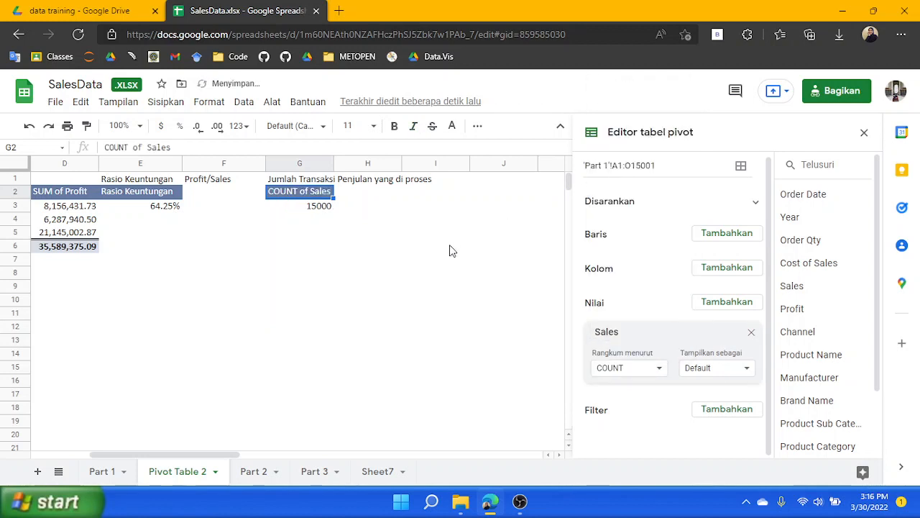
Format the transaction count in G3 as Number
left_click(632, 368)
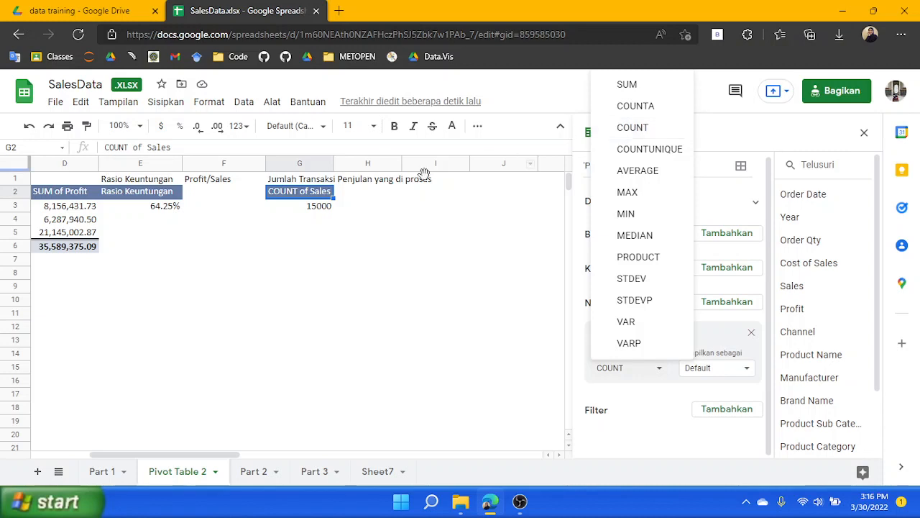
left_click(328, 210)
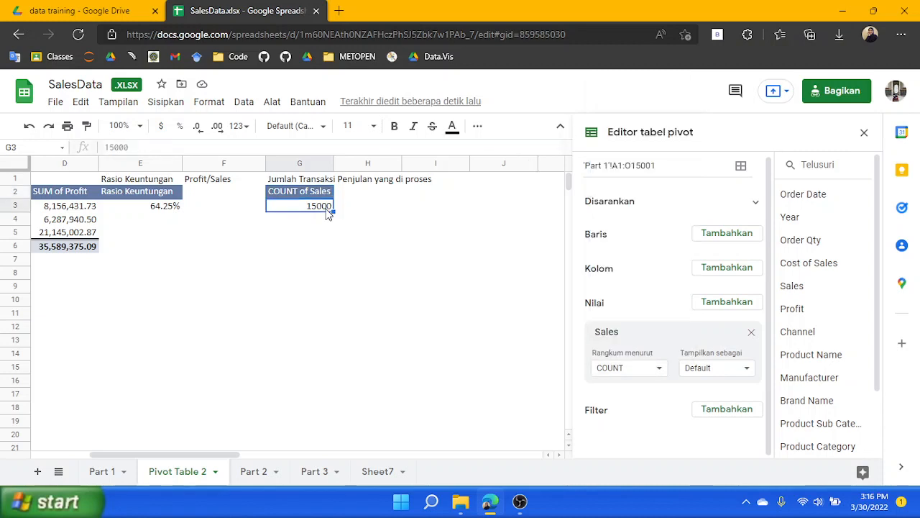
left_click(238, 125)
left_click(279, 201)
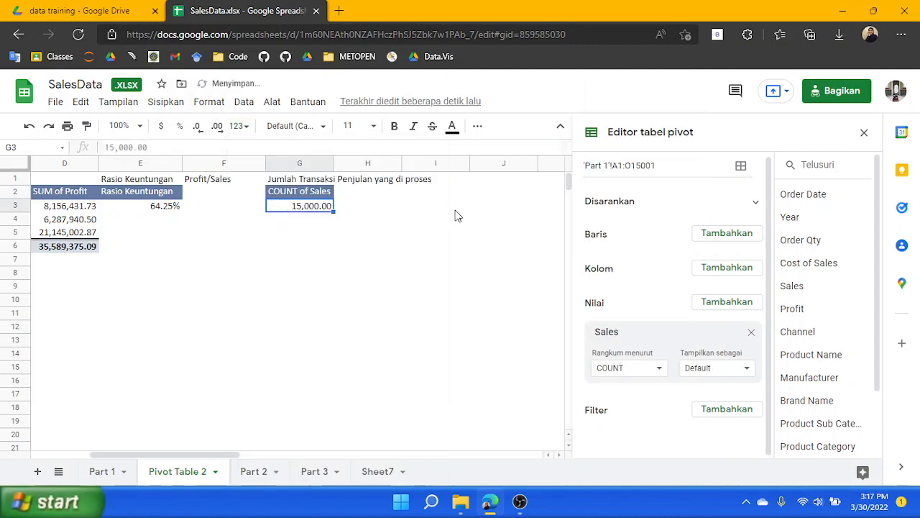
Enter the labels 'Maximal Penjualan' in I1 and 'Minimal' in J1
left_click(411, 195)
left_click(385, 196)
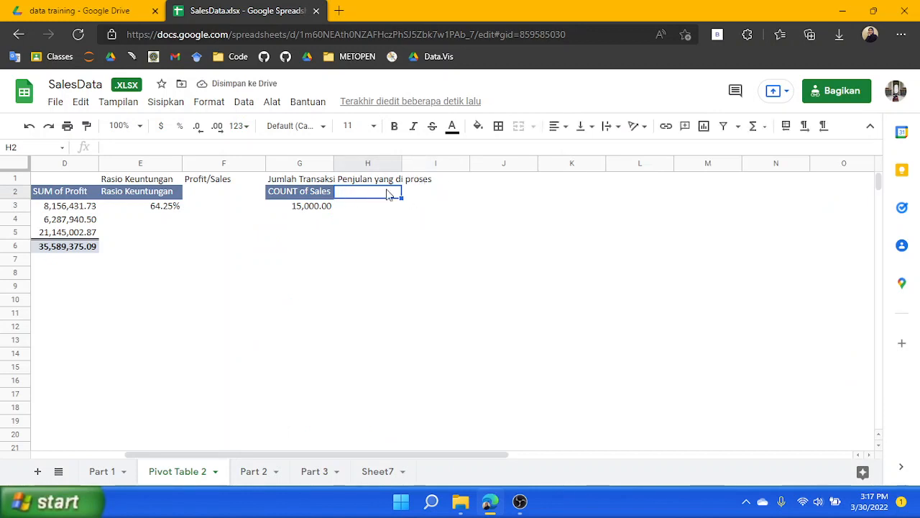
left_click(440, 179)
type("Ma")
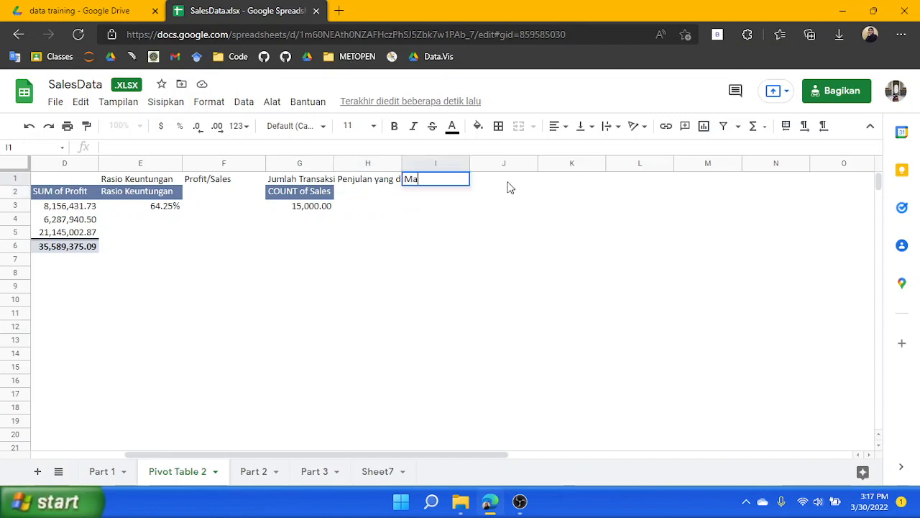
type("ximal Penjualan")
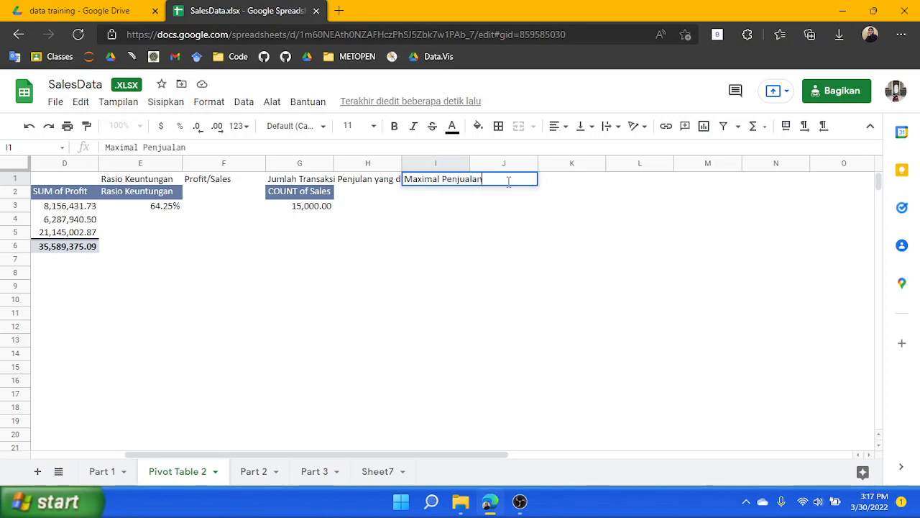
key("Tab")
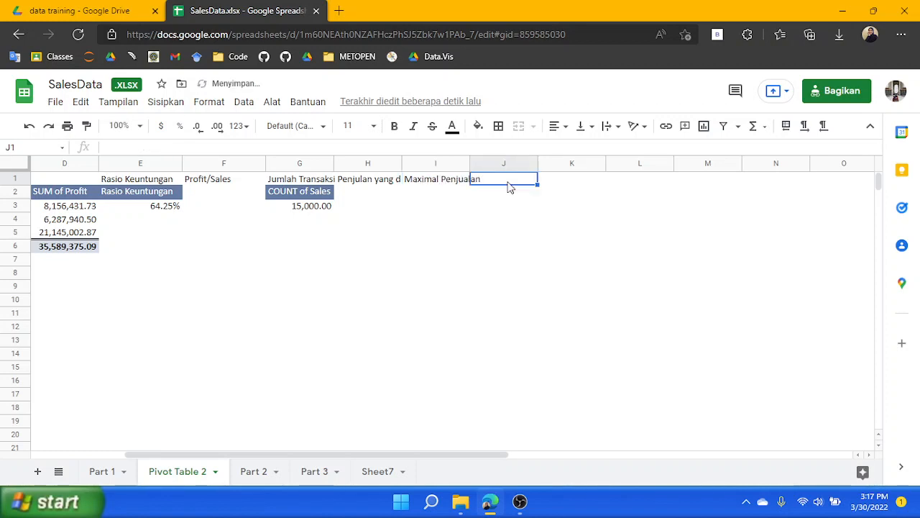
type("Minimal")
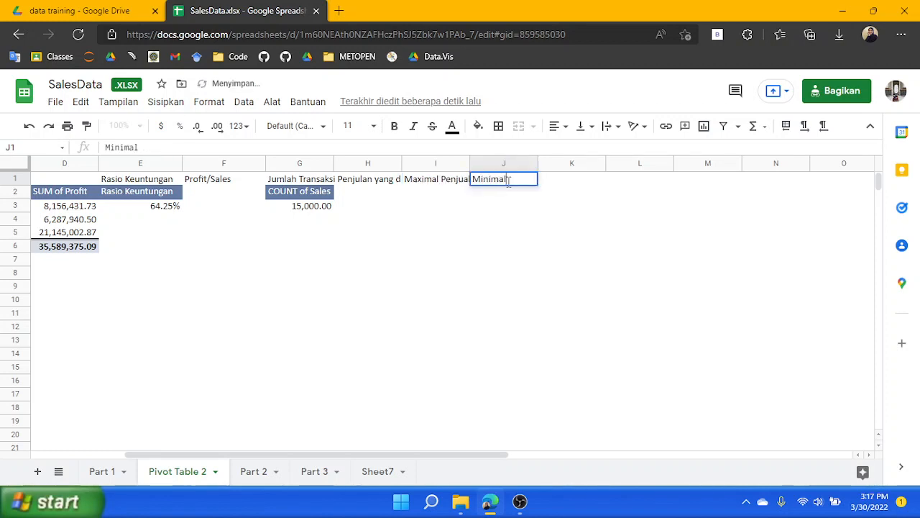
key("Return")
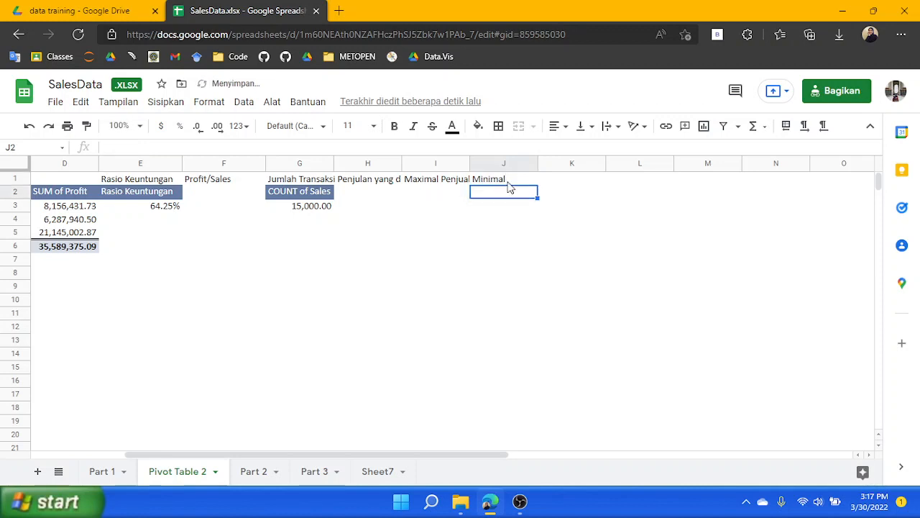
Copy the COUNT of Sales pivot table in G2:G3 and paste it at I2
left_click(441, 194)
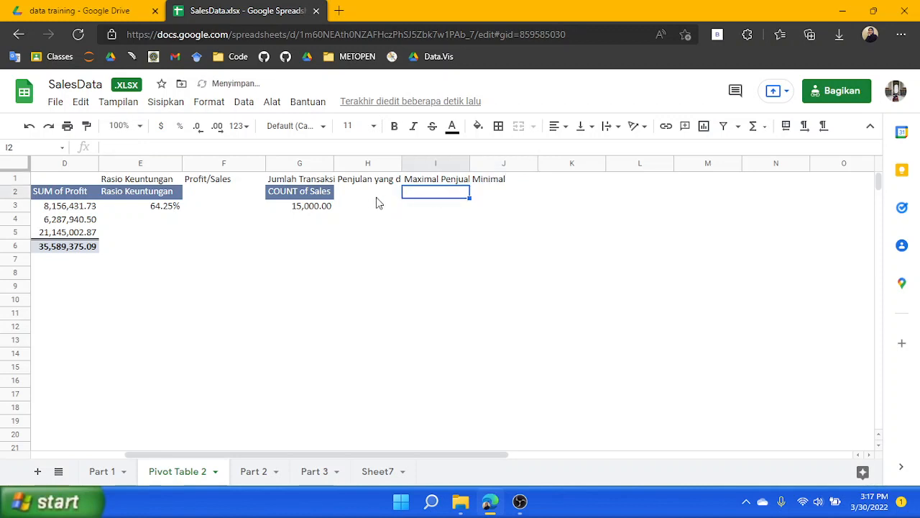
left_click(322, 194)
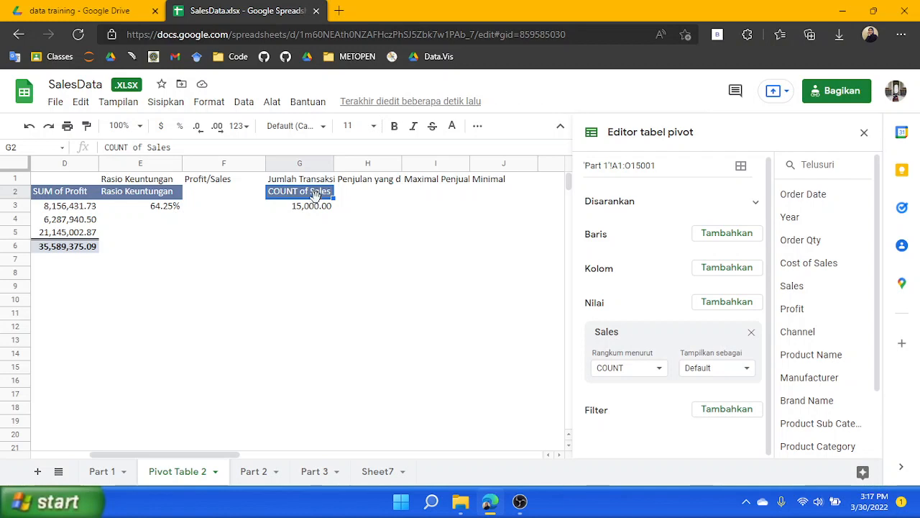
key("shift+Down")
key("ctrl+c")
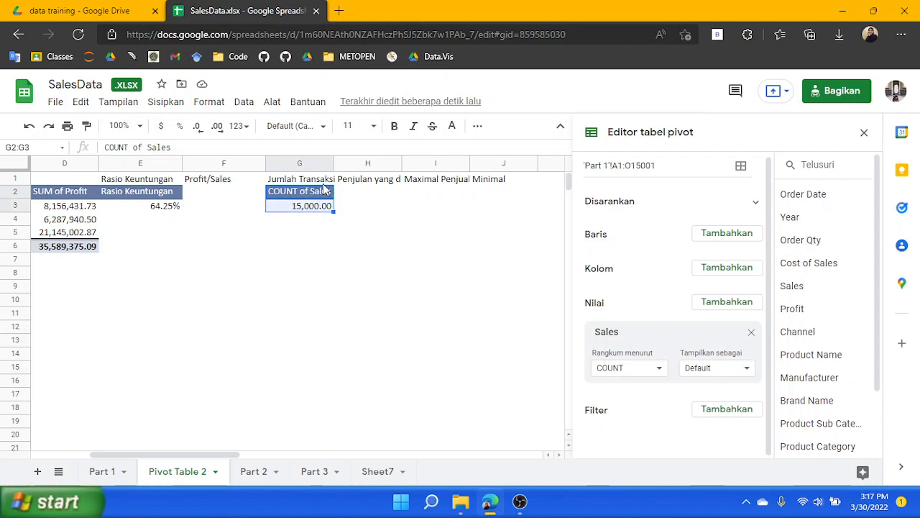
key("Right")
key("Right")
key("Right")
key("Right")
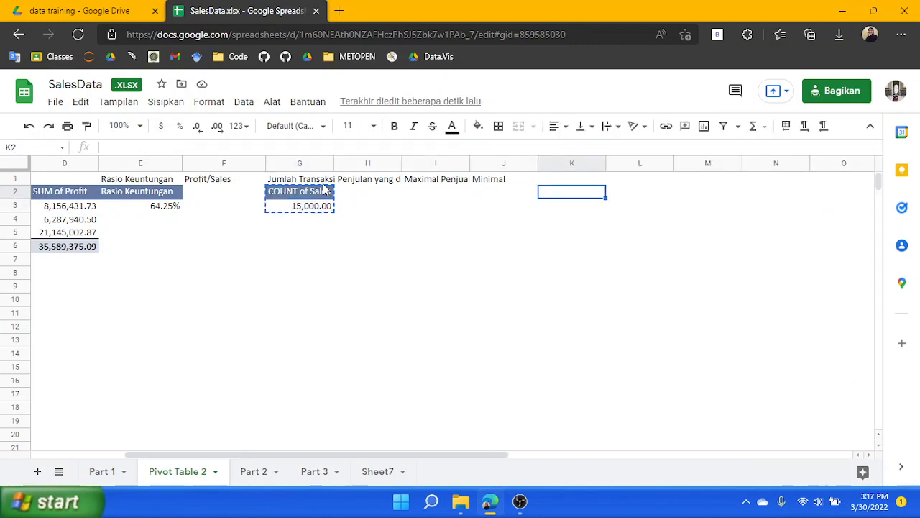
key("Left")
key("Left")
key("ctrl+v")
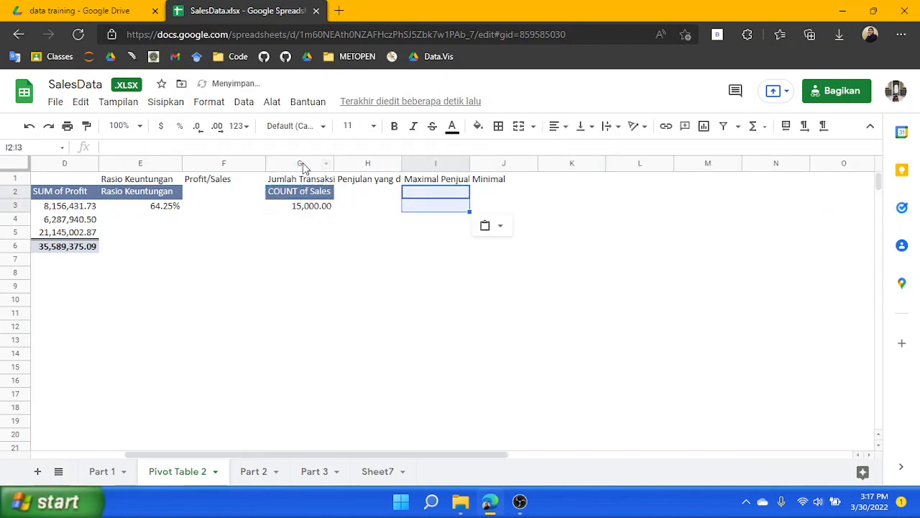
Change the pasted pivot table at I2 to summarize Sales by MAX
left_click(444, 197)
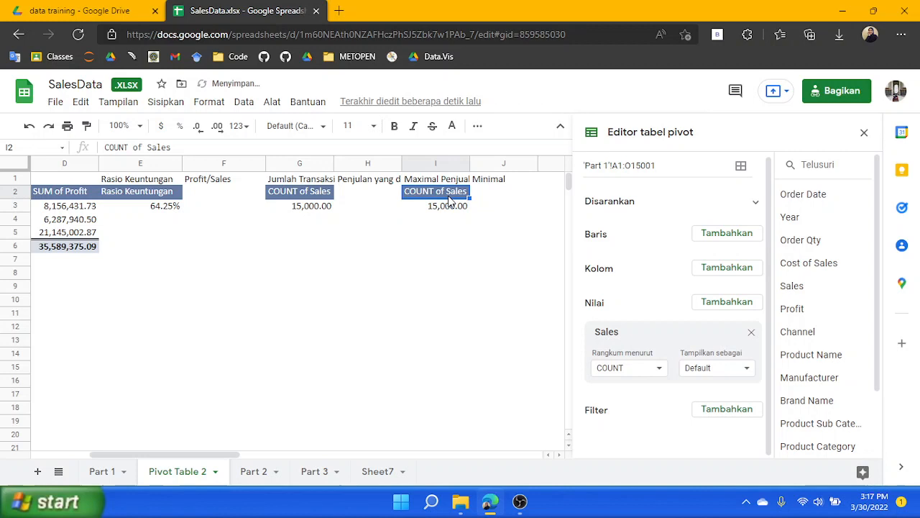
left_click(642, 377)
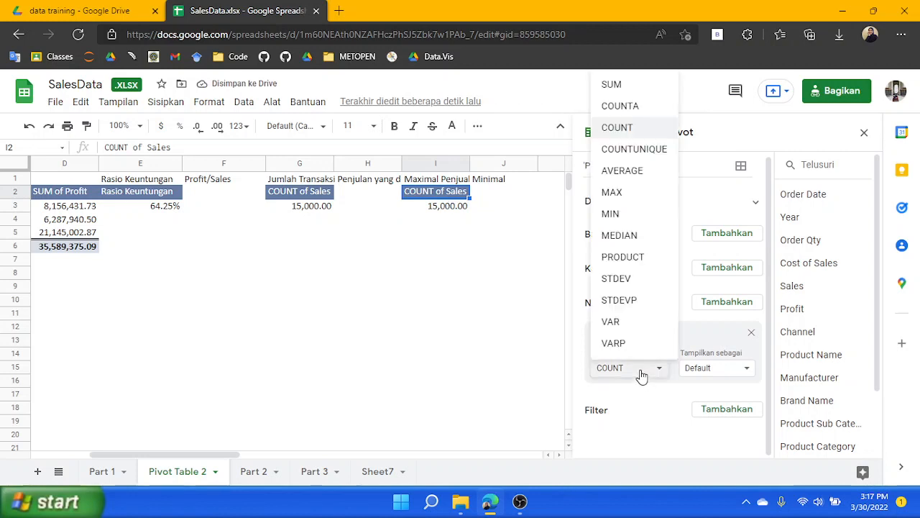
left_click(625, 194)
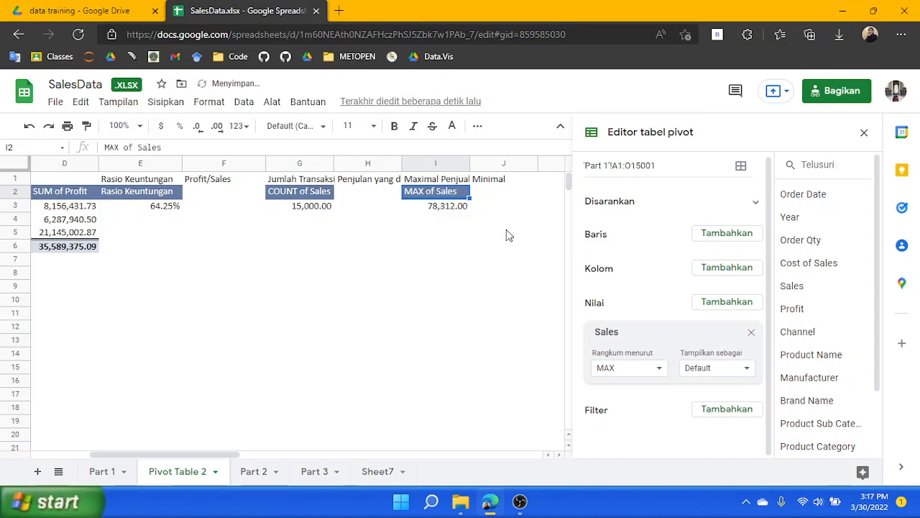
Paste another copy of the pivot table at J2 and summarize its Sales by MIN
left_click_drag(497, 194, 496, 202)
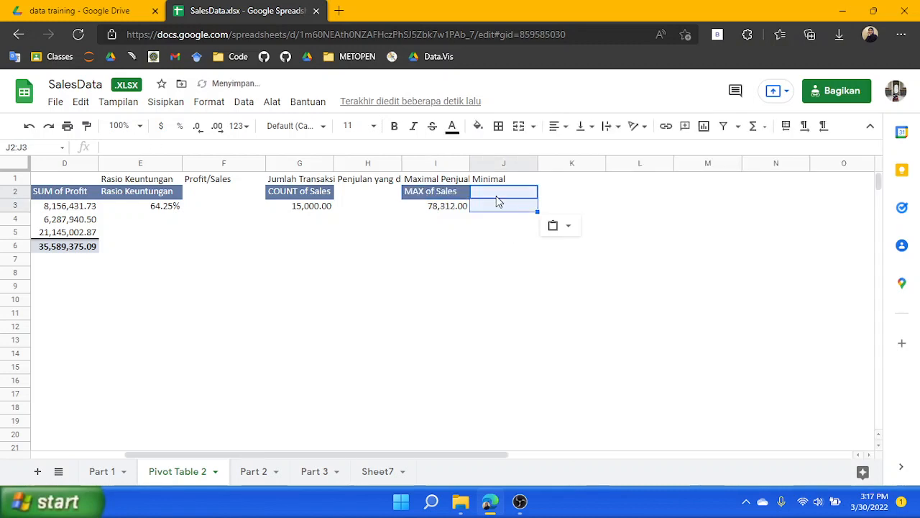
key("ctrl+v")
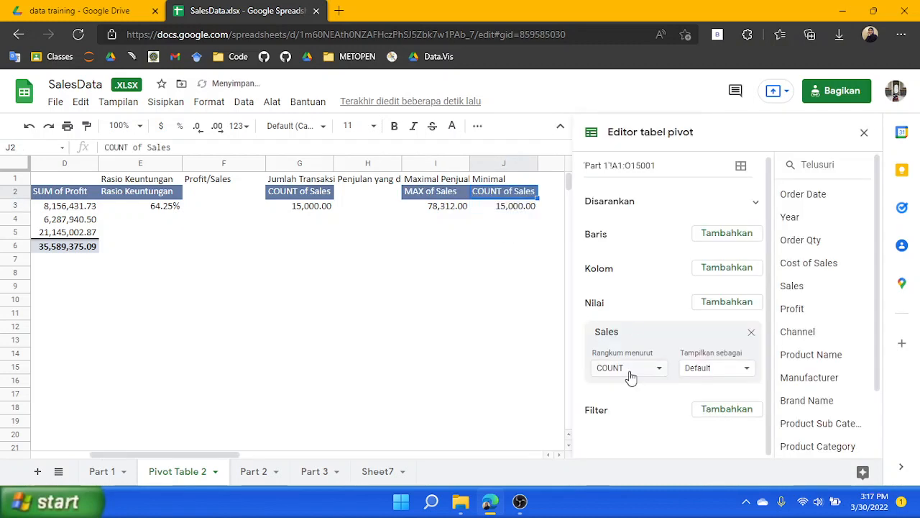
left_click(630, 370)
left_click(633, 224)
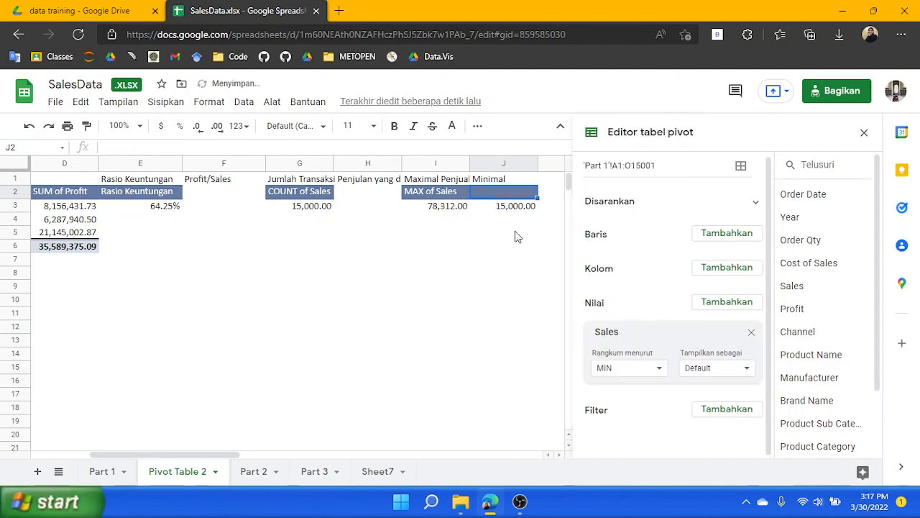
Enter the label 'Rata-rata' in K1
left_click(509, 223)
left_click(576, 183)
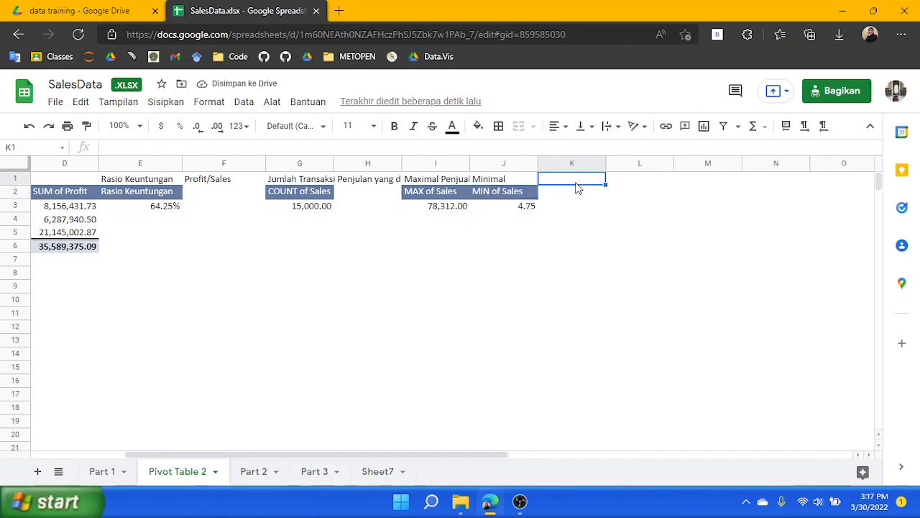
type("Rata")
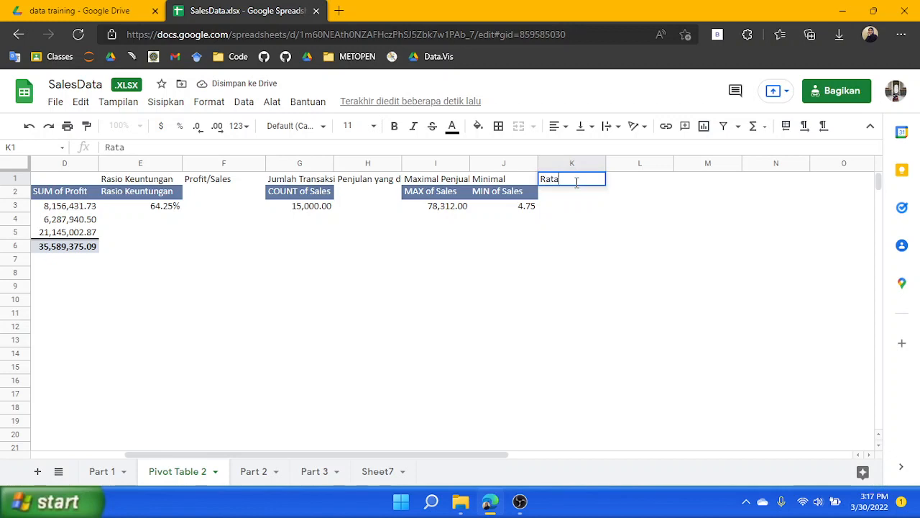
type("-rata")
key("Return")
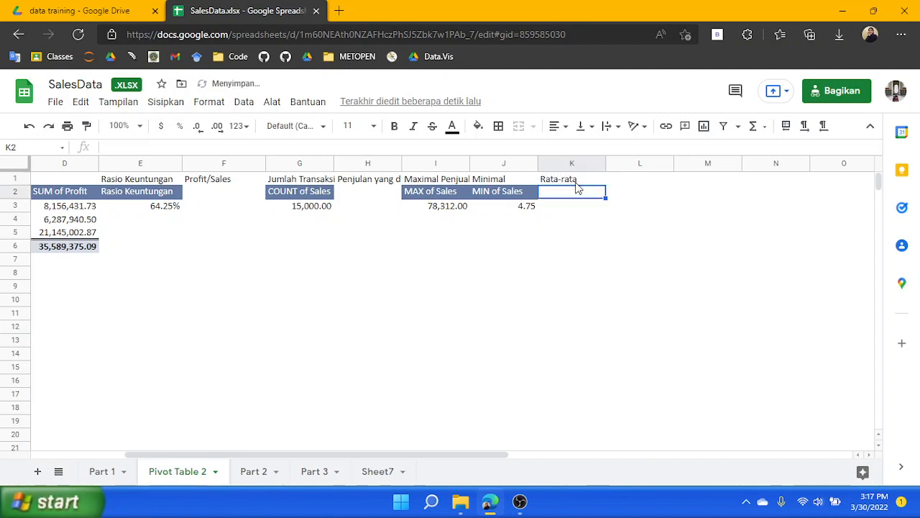
Paste the pivot table at K2, summarize its Sales by AVERAGE, and close the pivot editor
key("ctrl+v")
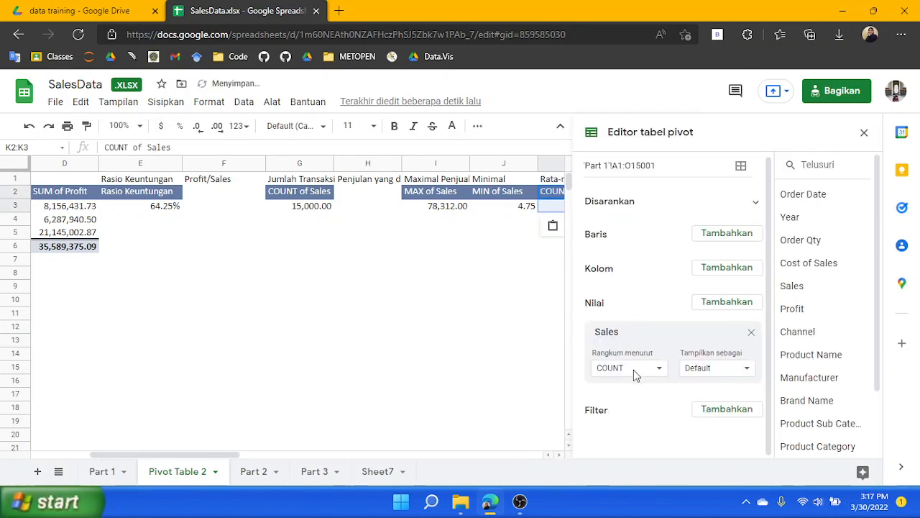
left_click(634, 370)
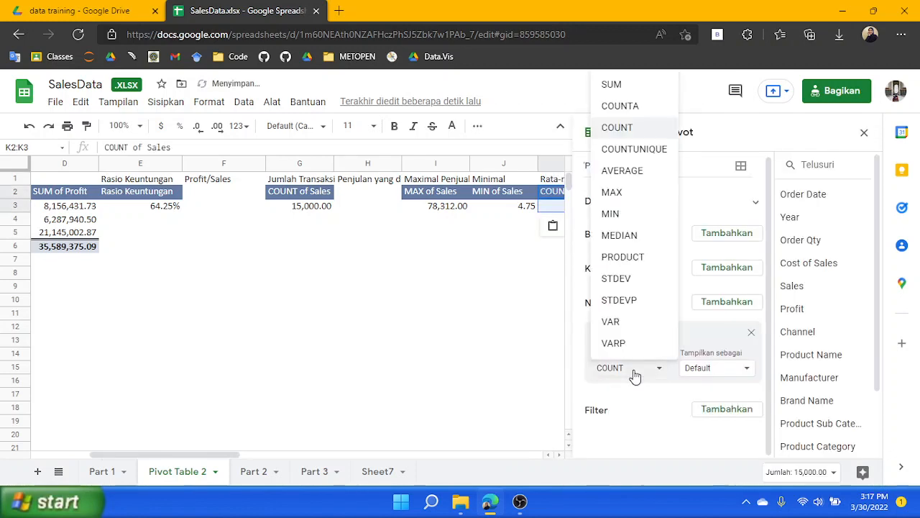
left_click(646, 172)
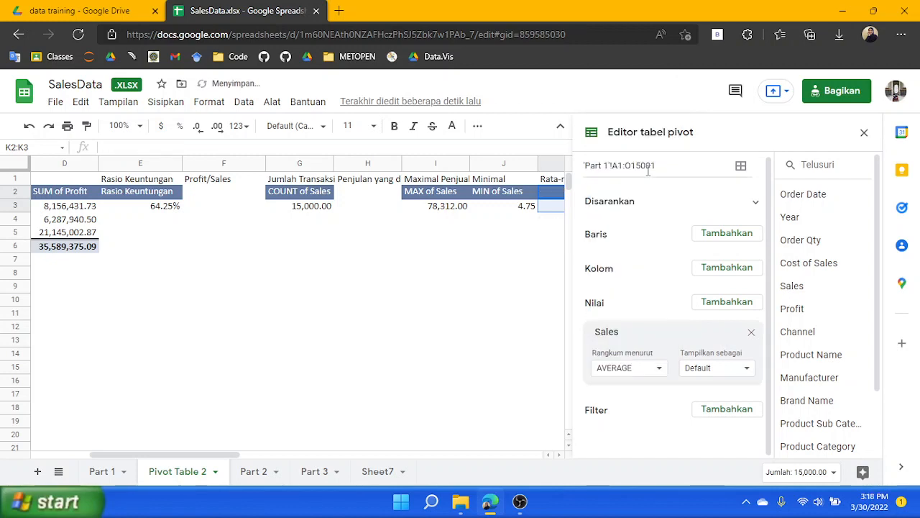
left_click(864, 136)
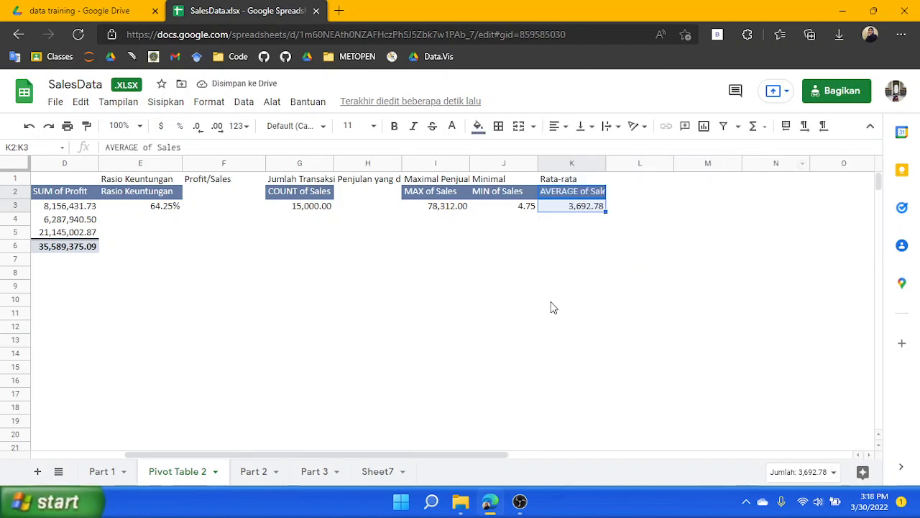